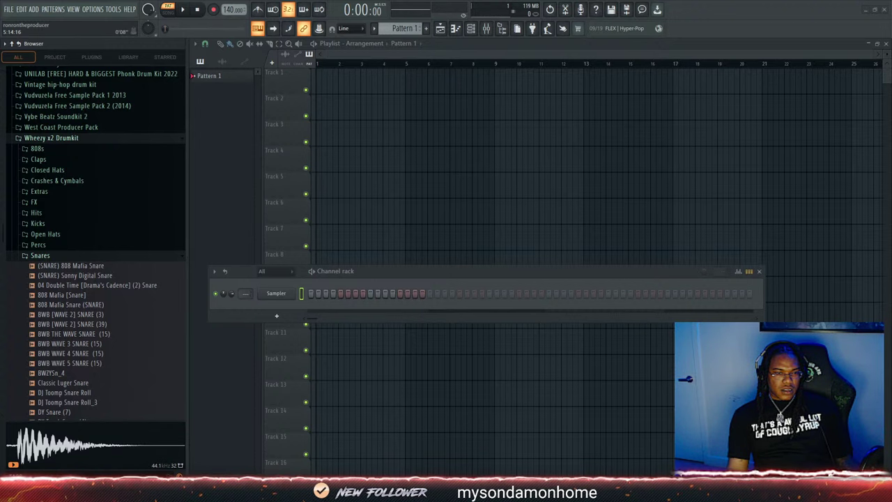
Place the audio sample "hanie 154bpm soltboy_macshooter" on Track 1 of the playlist, starting at bar 1
drag(535, 212, 330, 76)
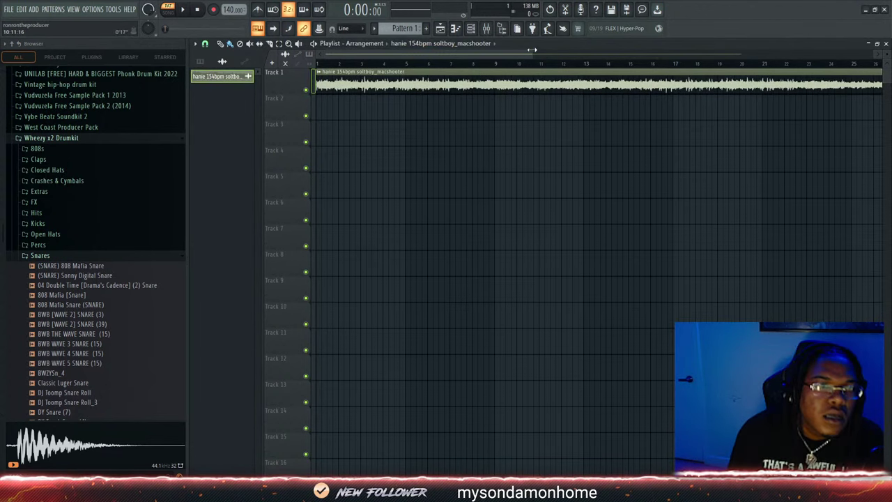
scroll(314, 62, up, 4)
drag(318, 88, 288, 79)
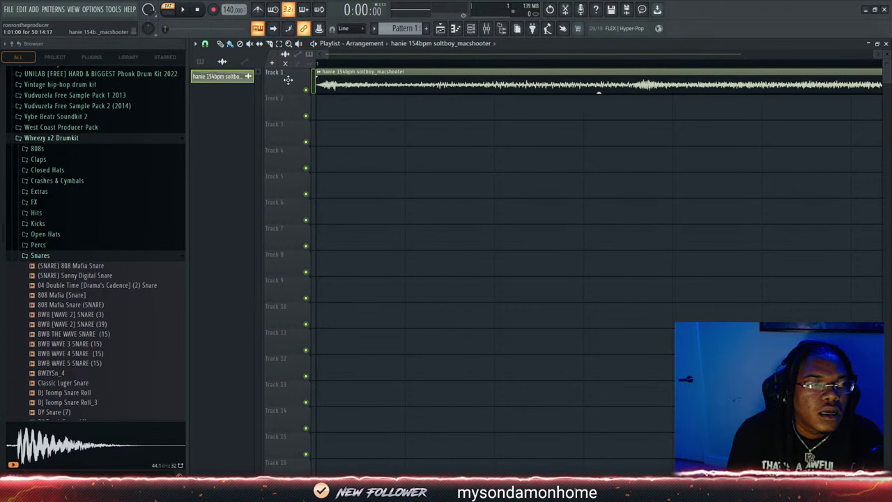
Set the project tempo to 154 BPM and show the full length of the melody clip in the playlist
drag(330, 56, 448, 59)
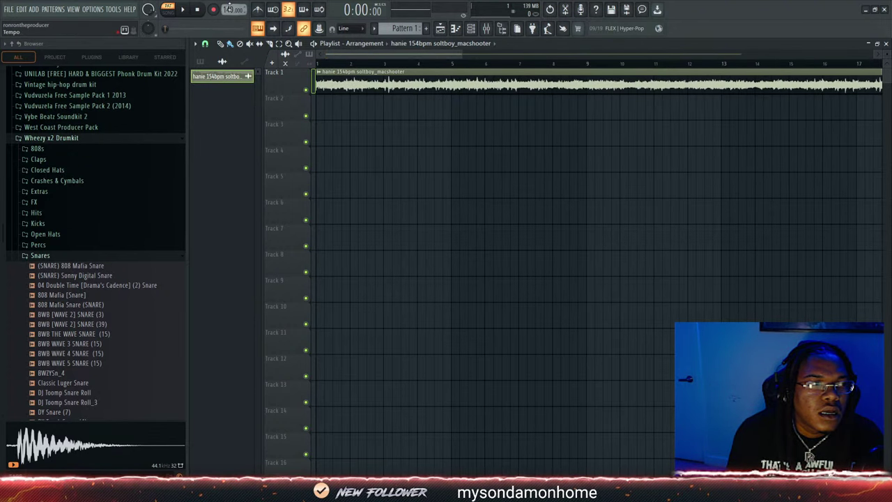
mouse_move(230, 10)
mouse_down()
mouse_move(230, 0)
mouse_move(233, 9)
mouse_up()
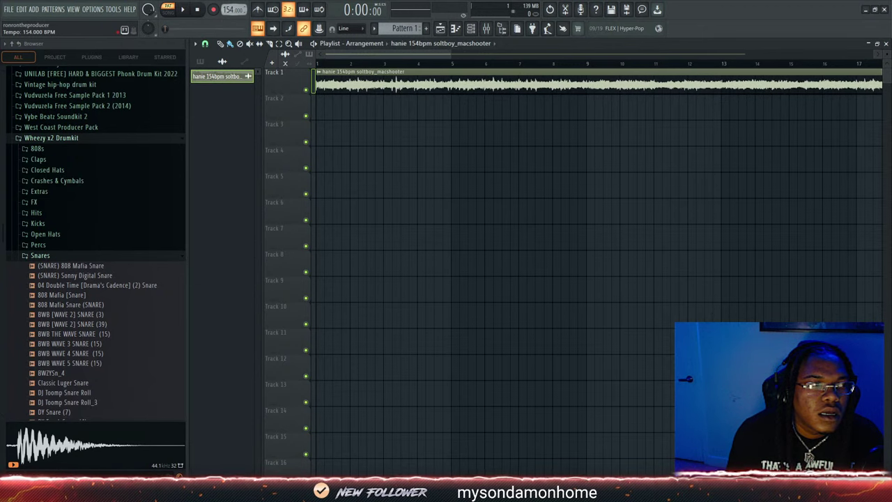
drag(450, 53, 808, 56)
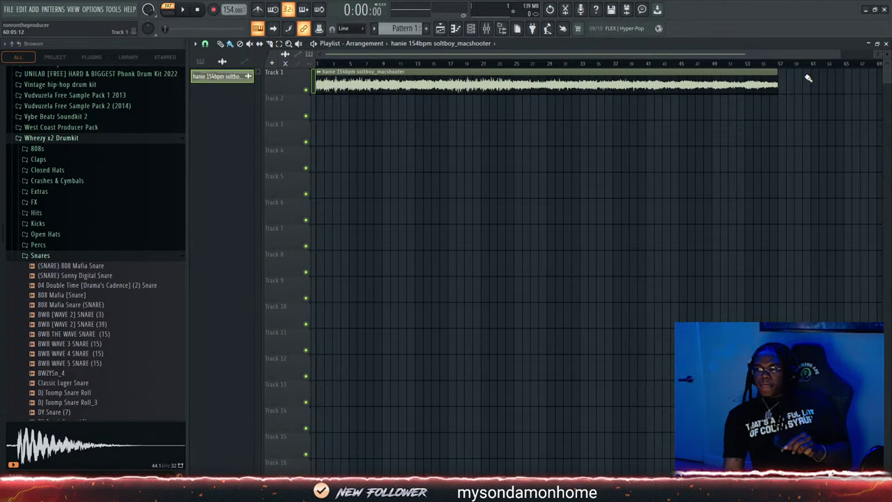
Audition 808s from the Wheezy x2 Drumkit and add "808 (only use when in the studio with thug!) (1)" as a channel
scroll(42, 296, down, 5)
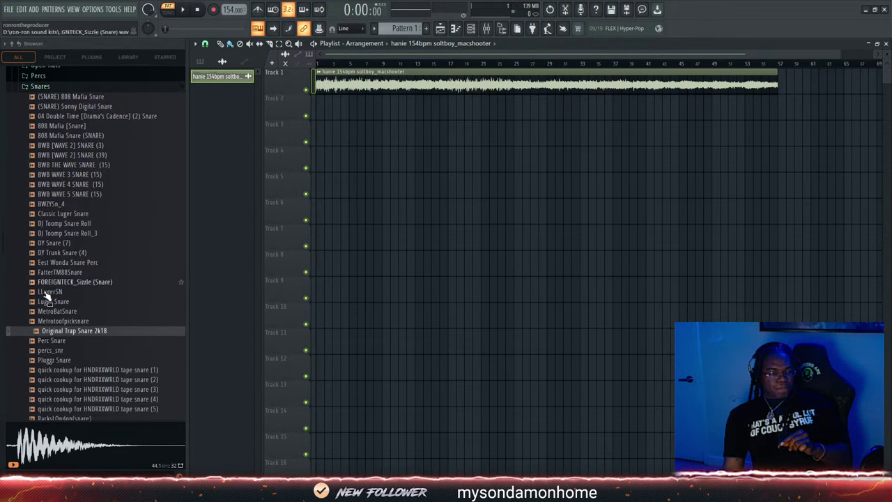
scroll(45, 296, up, 5)
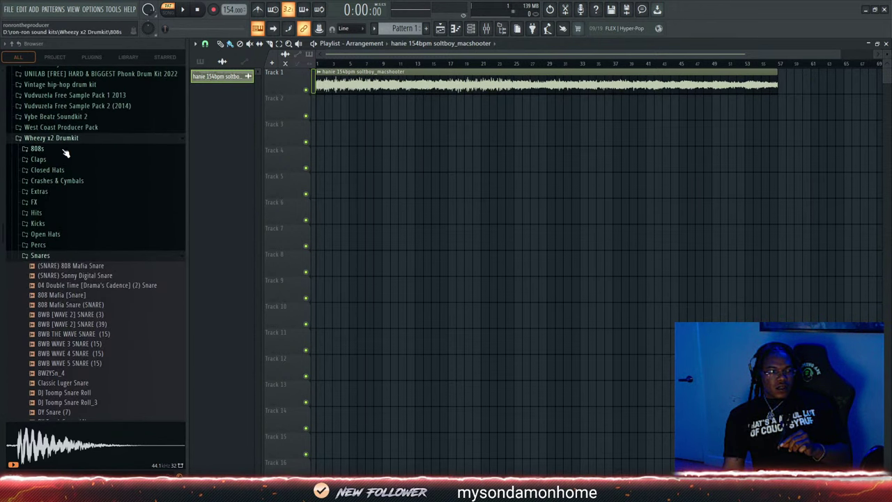
click(65, 153)
click(128, 209)
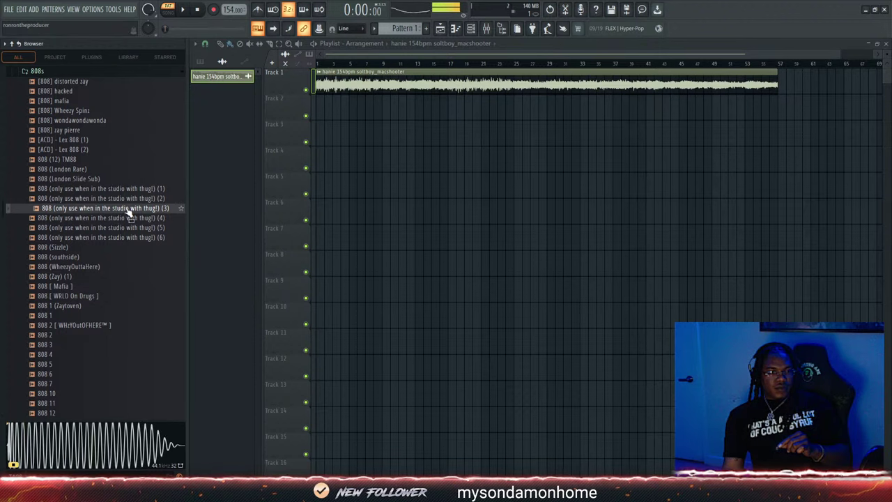
key(F6)
click(108, 189)
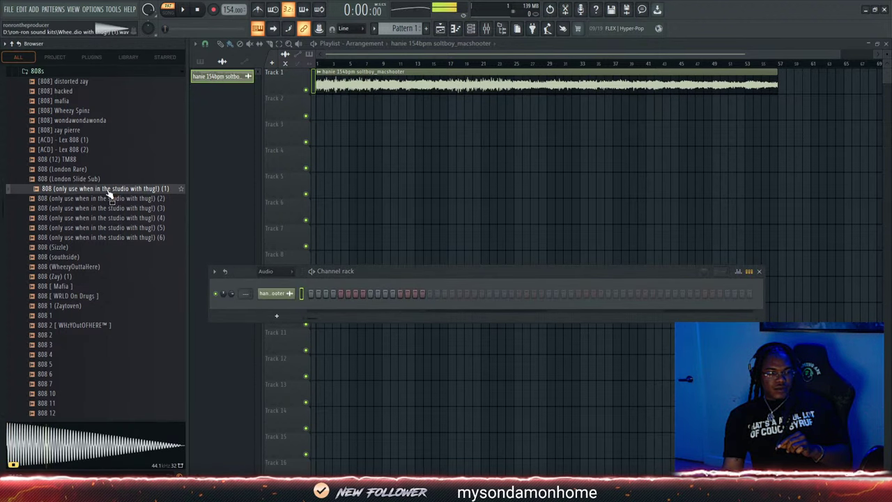
drag(105, 197, 281, 306)
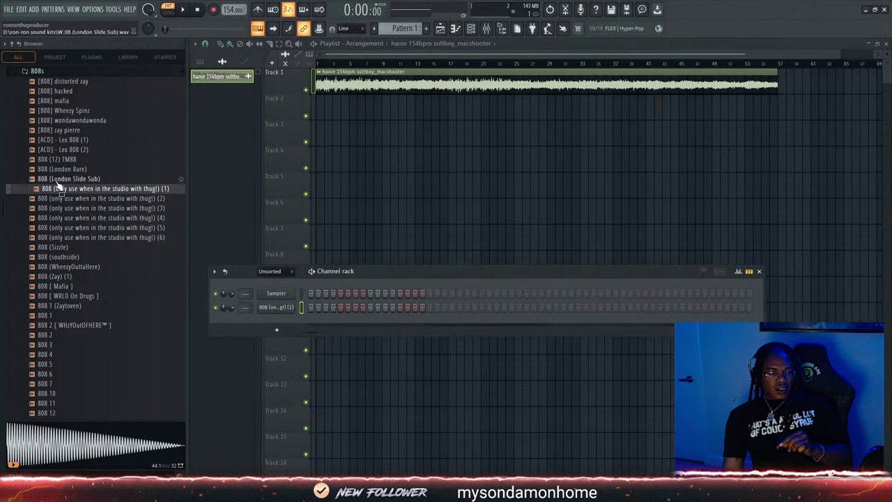
Audition the kit's closed hats and add "Hi Hvt 1 [ WHzYOutOFHERE™ ]" as a new channel below the 808
scroll(58, 184, up, 3)
click(37, 189)
click(66, 211)
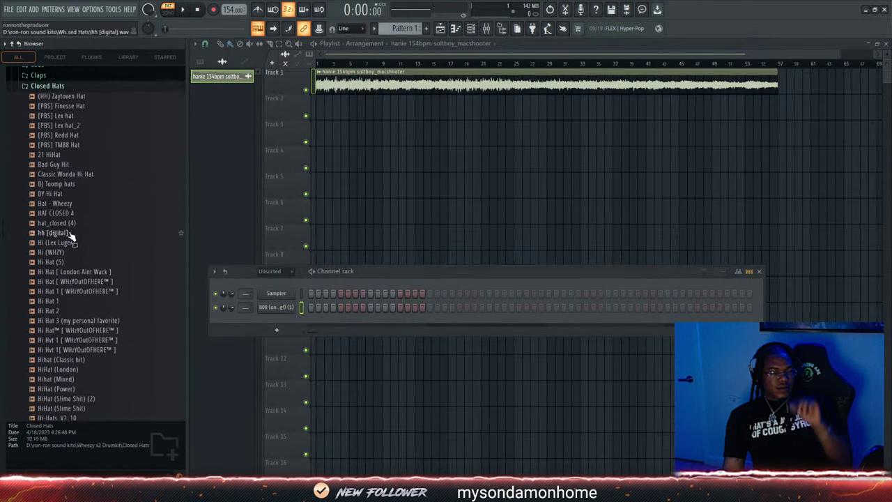
click(78, 306)
click(80, 324)
drag(81, 324, 292, 322)
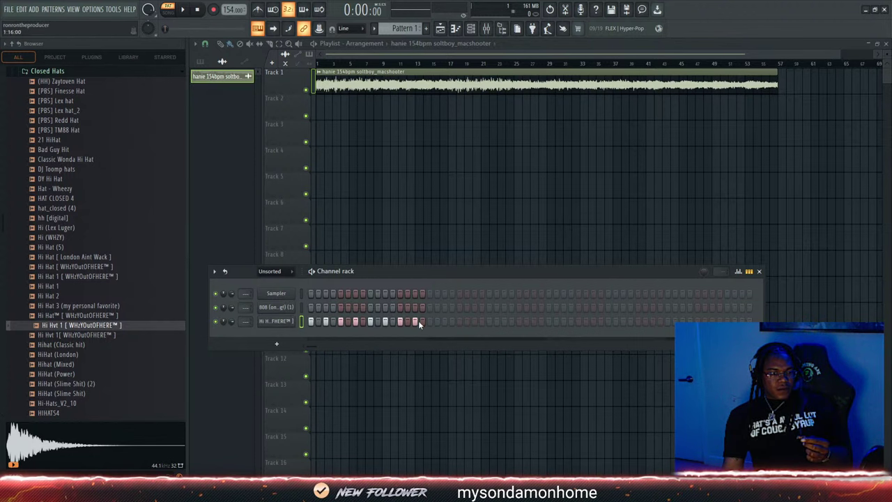
Program the hi-hat on every second step, extending Pattern 1 to four bars
click(429, 321)
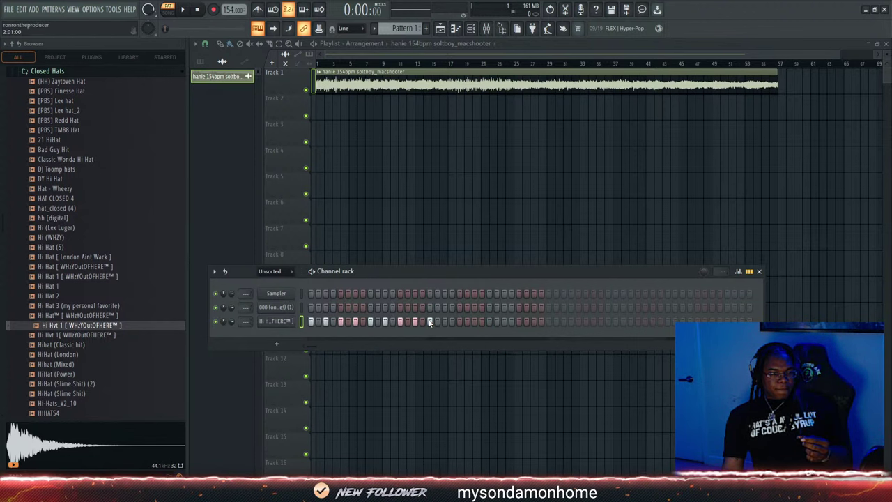
click(549, 322)
click(668, 321)
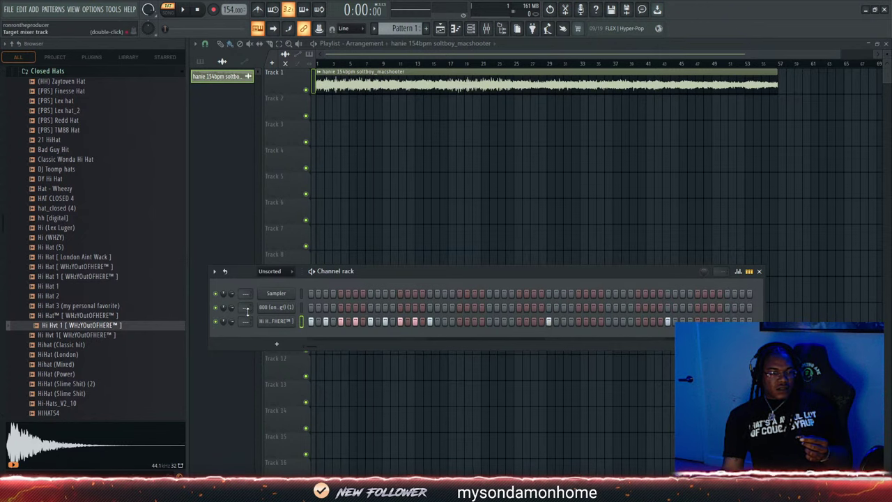
Collapse the Closed Hats folder and audition the "quick cookup for HNDRXXWRLD tape" and RacksLondon2 snares in the Snares folder
scroll(70, 257, up, 5)
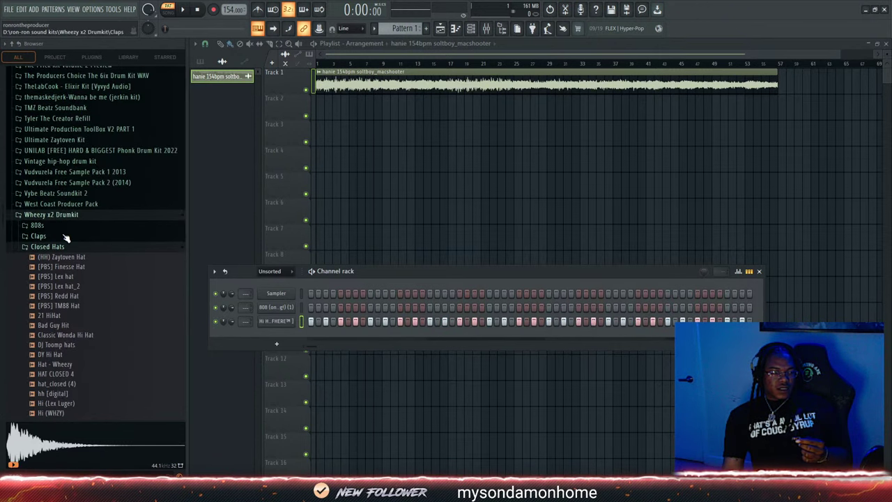
click(61, 247)
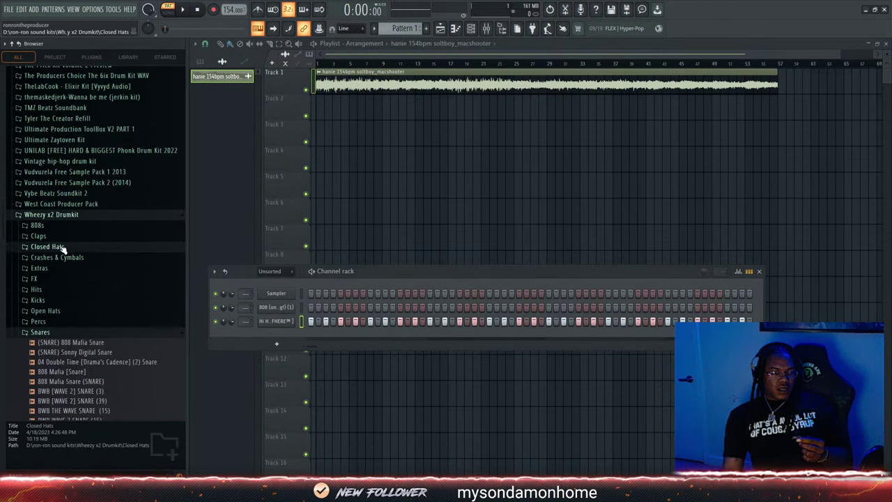
click(49, 333)
click(50, 333)
click(53, 364)
click(56, 374)
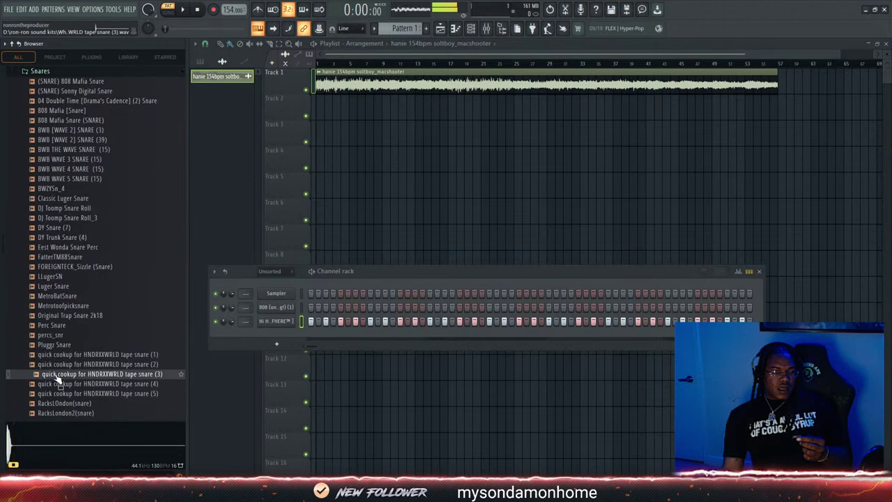
click(58, 384)
click(65, 412)
scroll(62, 298, down, 2)
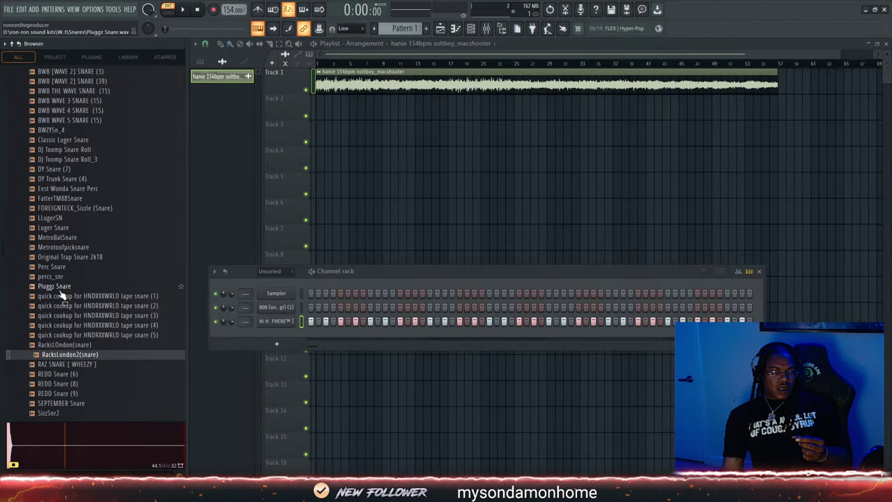
Audition the snares from SEPTEMBER Snare down to Snr (Murda), including Snare [ Kno The Meaning ] and Snare 20
click(74, 404)
click(72, 413)
scroll(72, 418, down, 6)
click(72, 335)
click(70, 354)
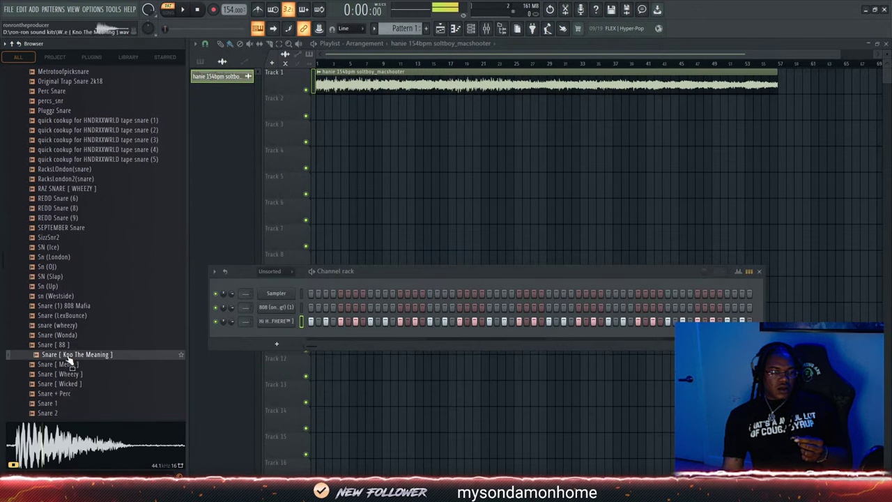
click(69, 364)
click(68, 375)
click(67, 394)
click(66, 403)
scroll(72, 392, down, 4)
click(71, 355)
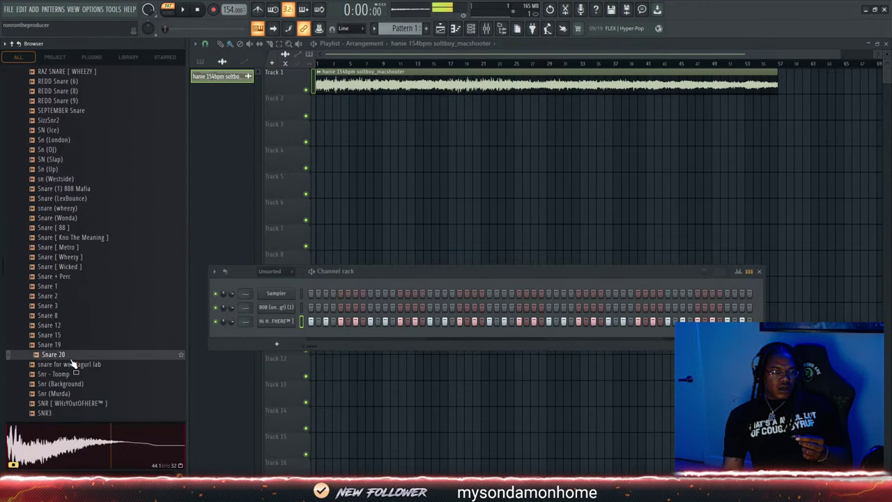
click(69, 374)
click(66, 385)
click(67, 393)
scroll(63, 390, down, 4)
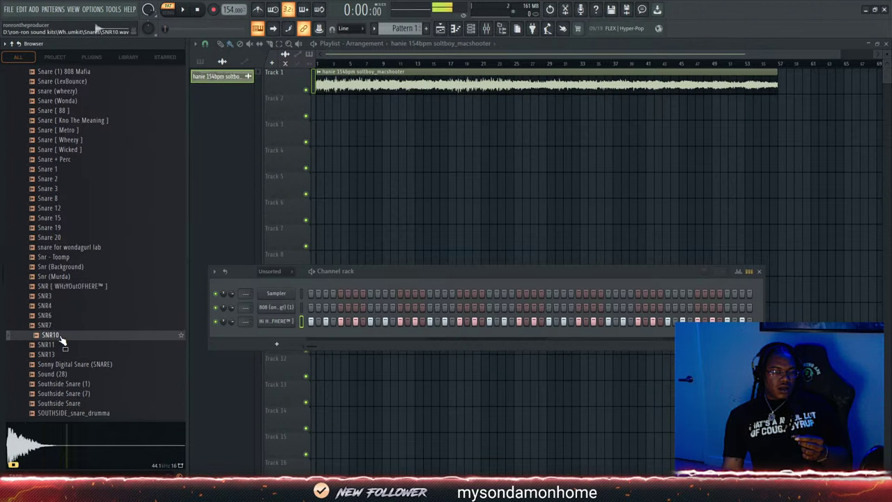
Compare the snares between Snr - Toomp and SOUTHSIDE_snare_drumma, replaying the SNR, Sound (28) and Southside samples
click(59, 363)
click(58, 373)
click(54, 384)
click(68, 286)
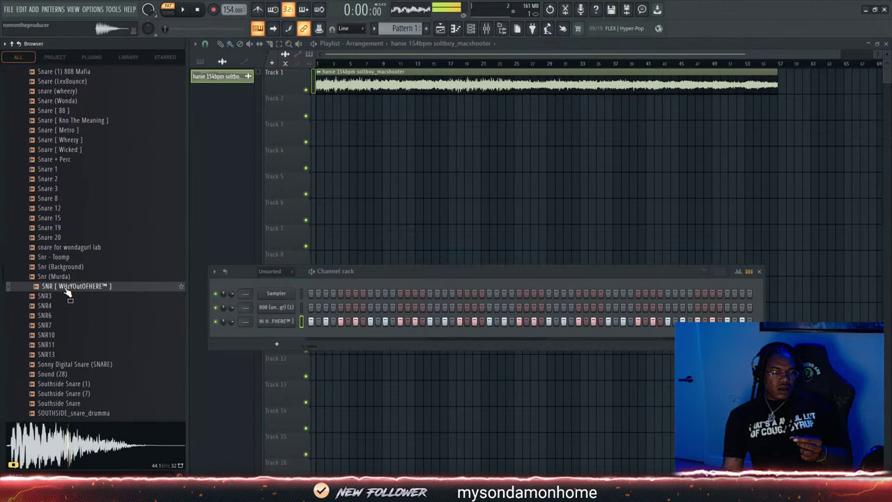
click(61, 365)
click(62, 374)
click(64, 393)
click(65, 403)
click(69, 413)
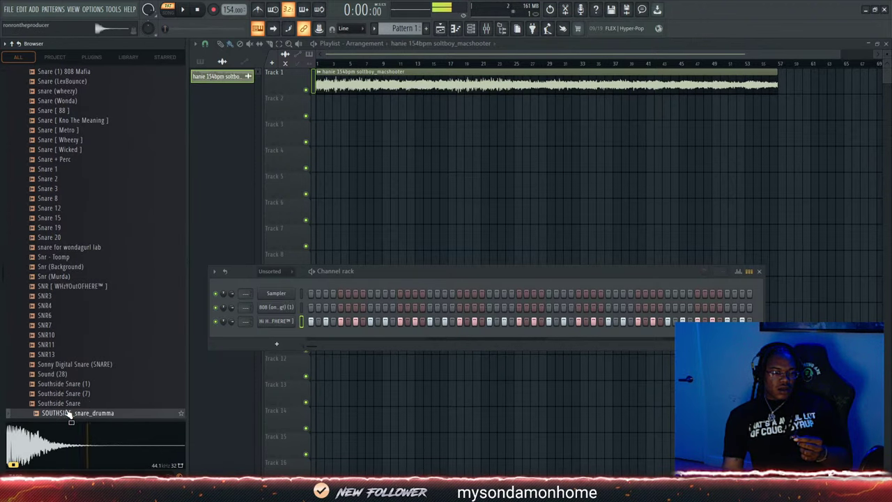
click(68, 393)
click(68, 374)
click(67, 354)
click(67, 306)
click(62, 286)
click(56, 257)
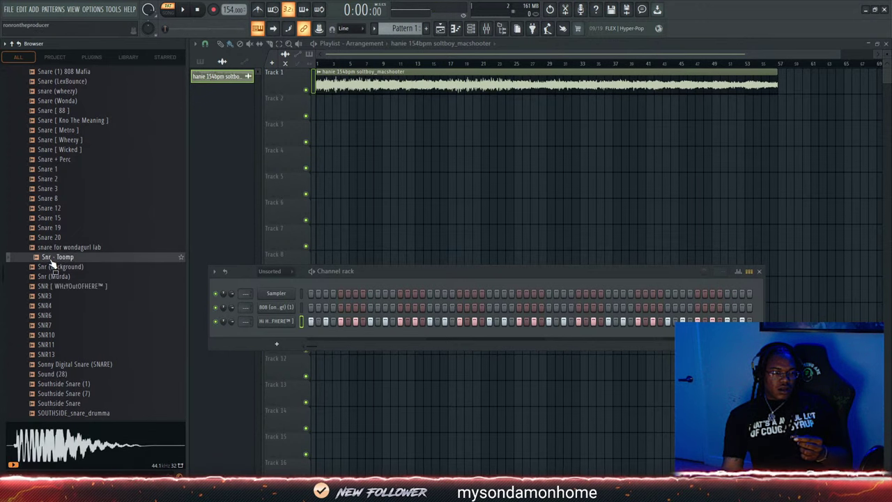
click(56, 276)
click(49, 344)
click(55, 374)
Audition the Wheezy, Whe_Snare and Toomp snares, and add "Southside Snare" as a new channel below the hi-hat
scroll(65, 362, down, 5)
click(62, 325)
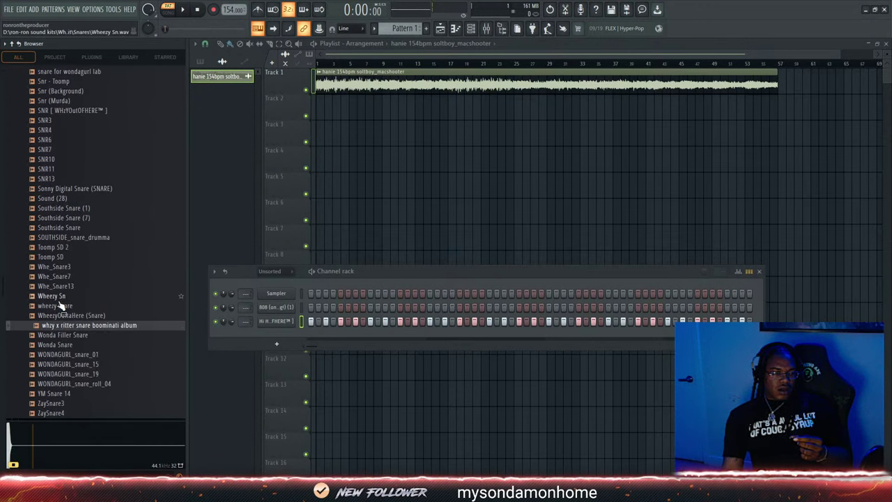
click(59, 296)
click(58, 276)
click(57, 248)
click(55, 227)
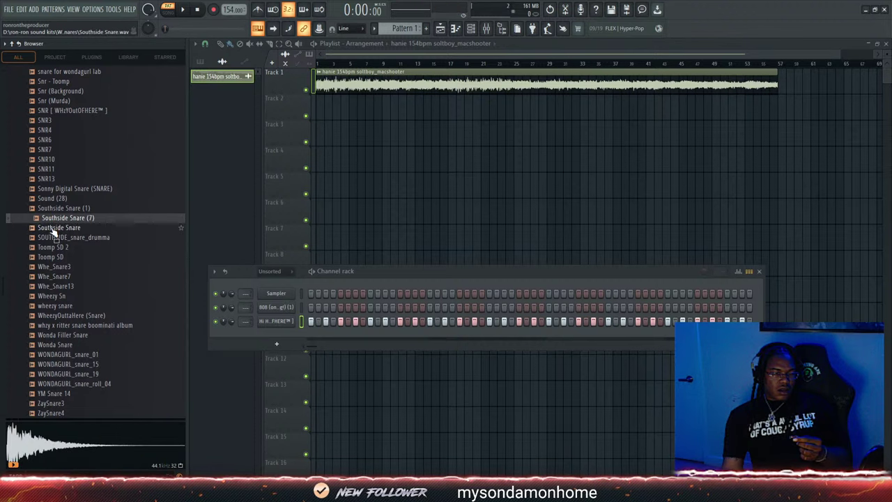
drag(54, 227, 212, 269)
drag(268, 336, 268, 338)
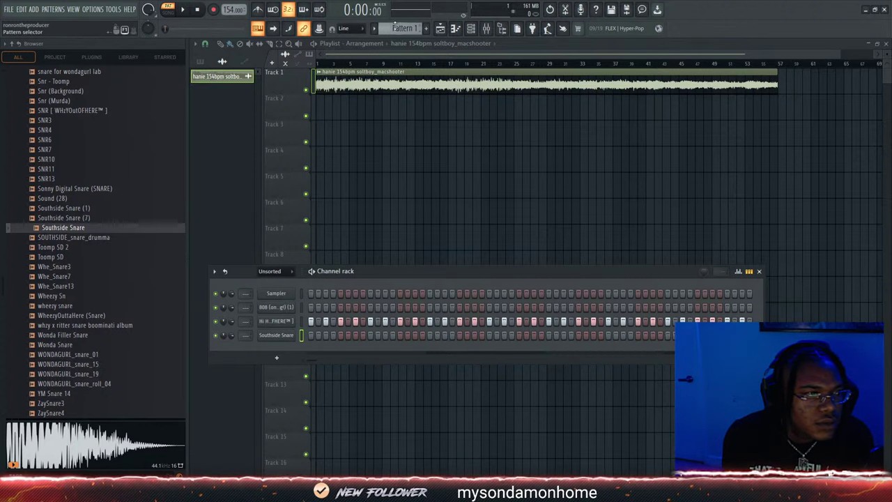
Start song playback and repeat Pattern 1 along Track 2 from bar 1 to the end of the melody clip
click(402, 28)
key(F6)
drag(352, 99, 326, 99)
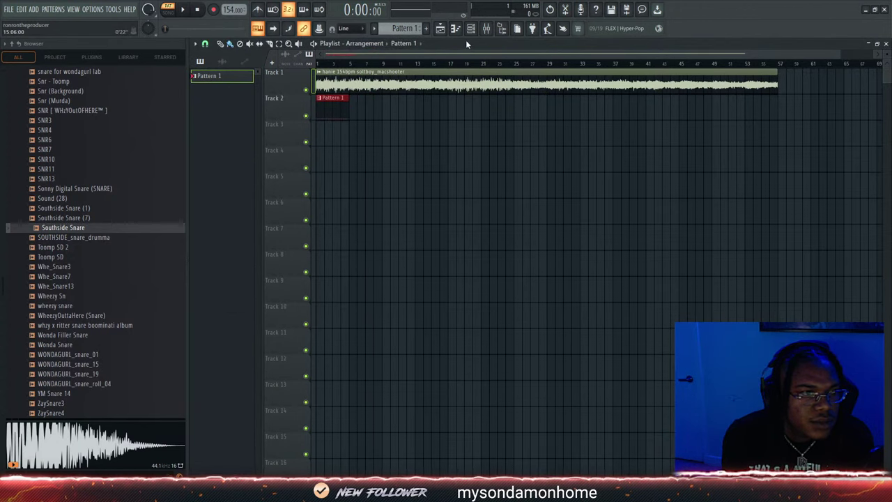
key(l)
key(space)
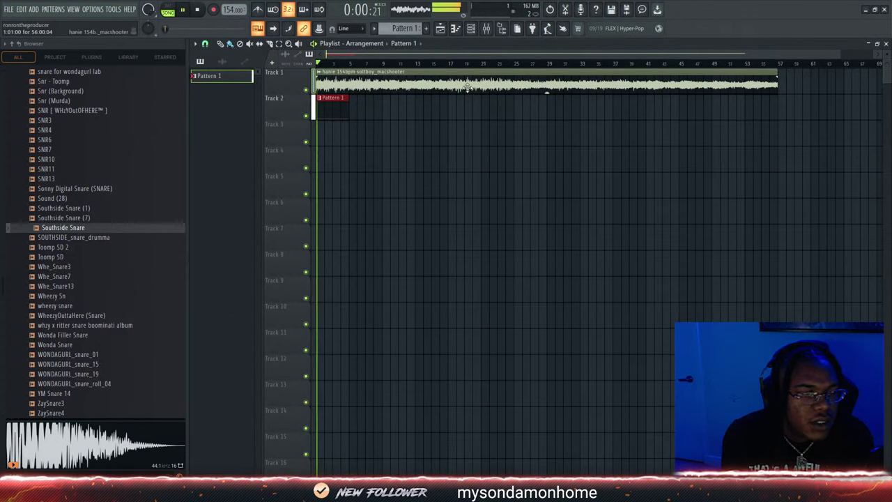
drag(354, 105, 749, 112)
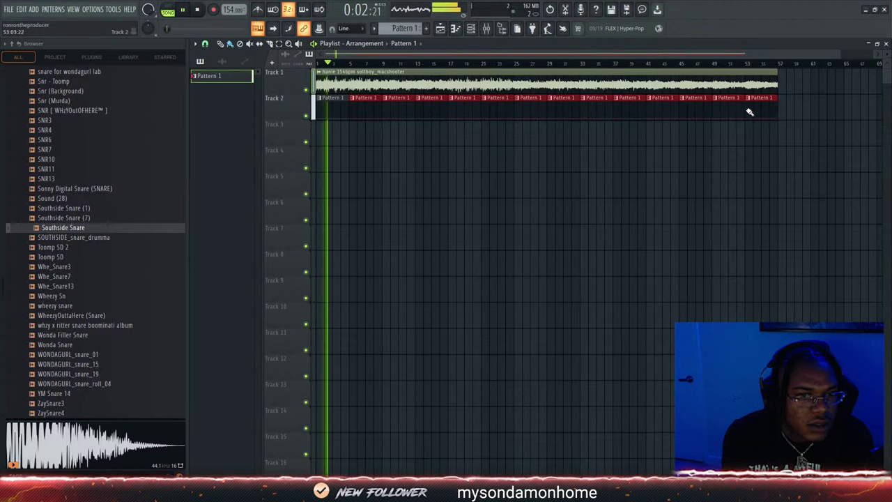
Program the Southside Snare on the third beat of each of the four bars, at steps 9, 25, 41 and 57
click(471, 28)
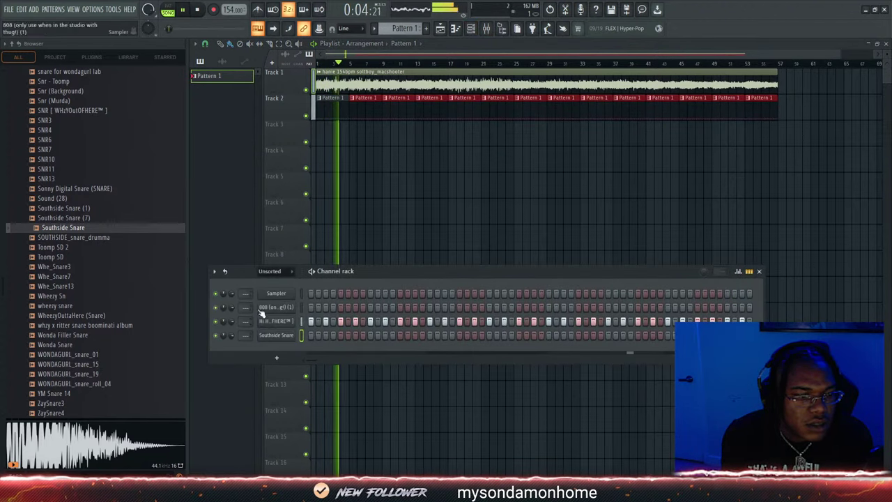
click(370, 335)
click(489, 335)
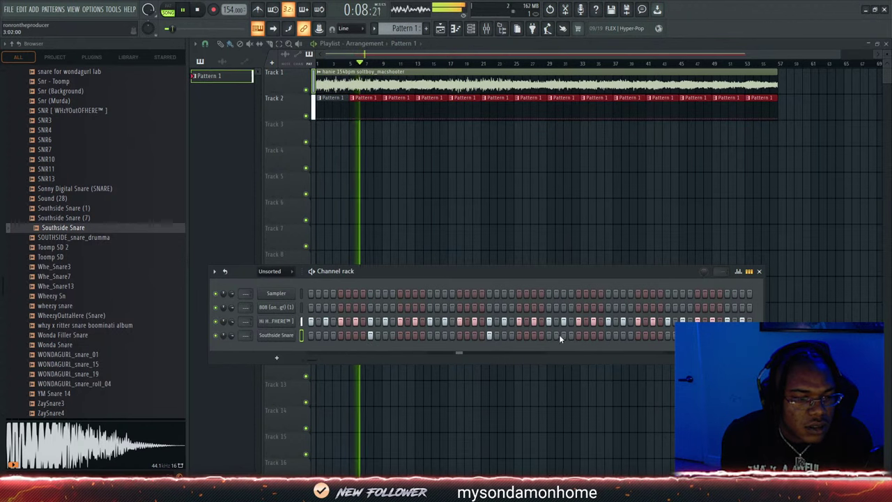
click(607, 335)
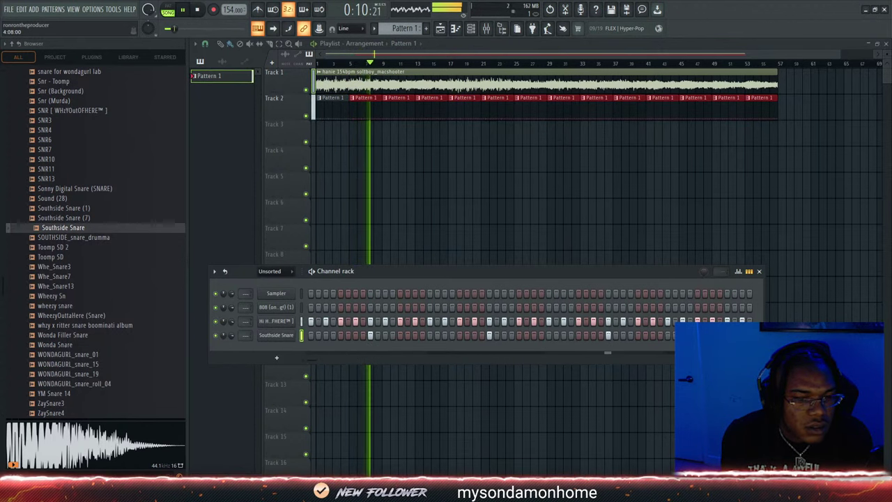
scroll(529, 320, right, 2)
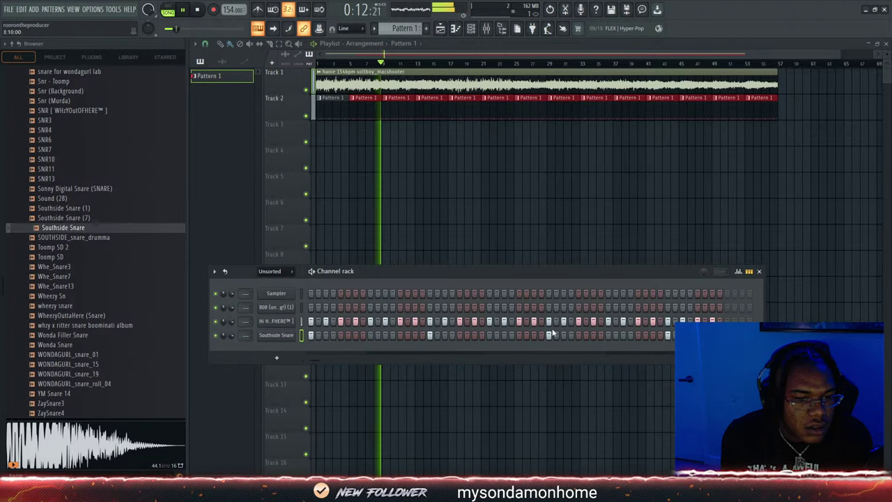
Scroll back up through the snare samples and collapse the Snares folder of the Wheezy x2 Drumkit
scroll(115, 288, up, 10)
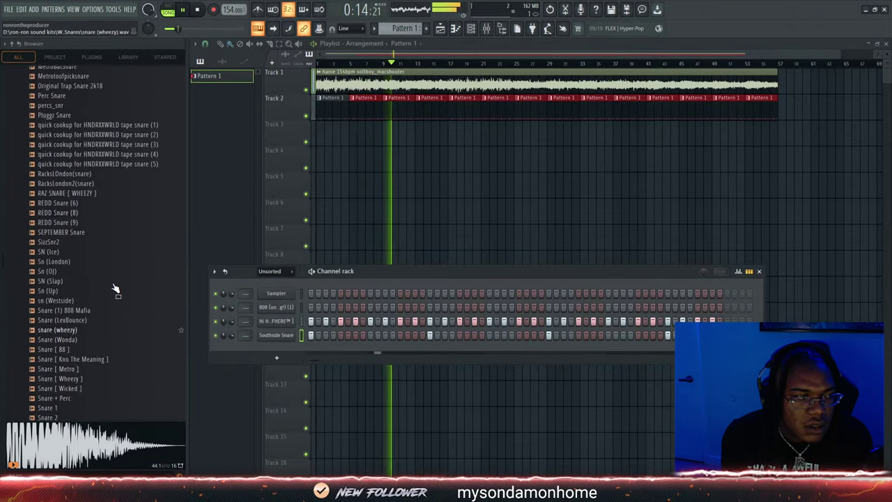
scroll(115, 289, up, 10)
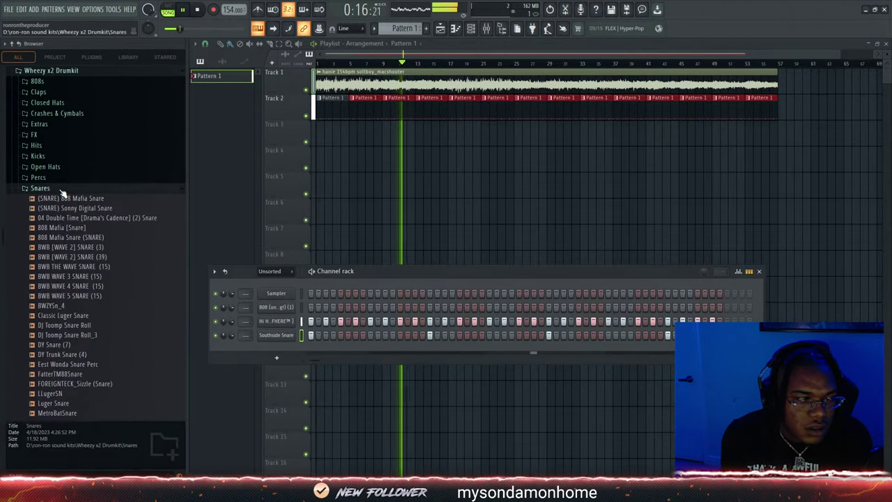
click(61, 189)
scroll(63, 195, up, 4)
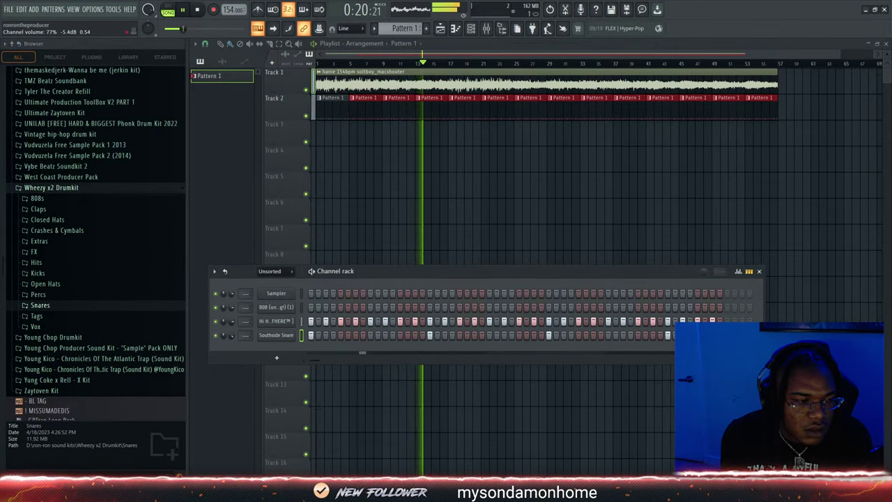
Open the hi-hat channel's piano roll, select all its notes and look over the four-bar pattern
click(280, 321)
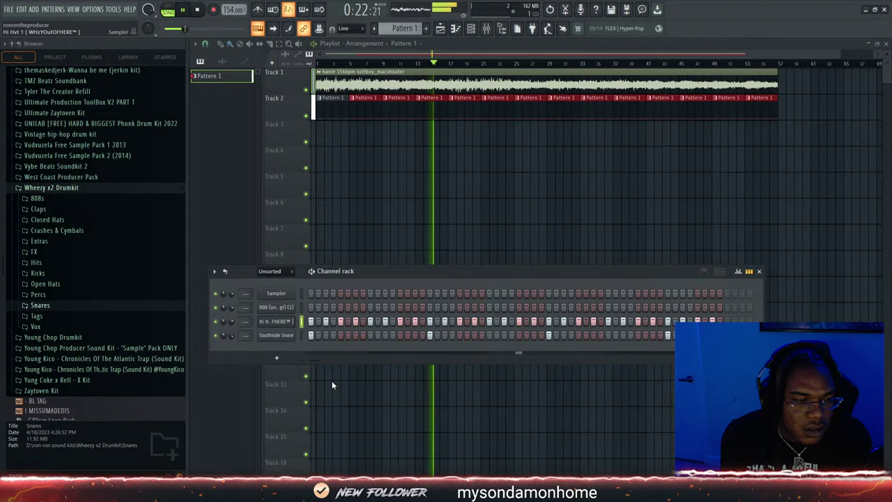
key(F7)
click(318, 44)
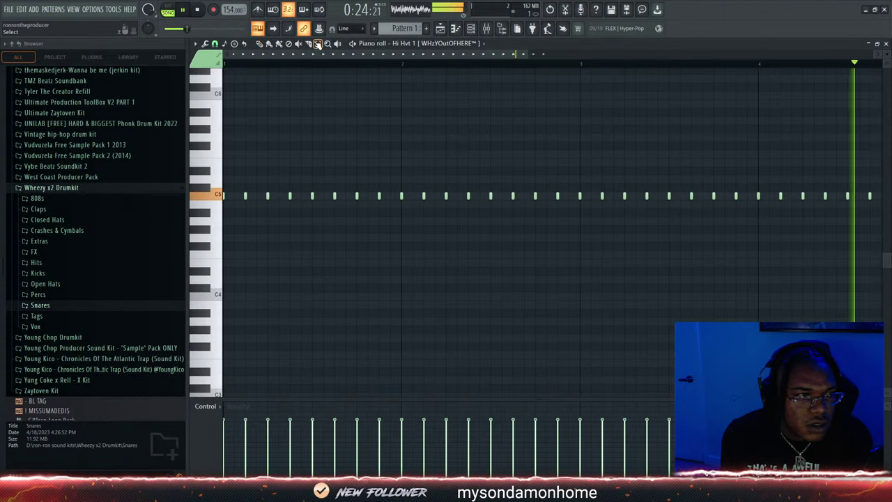
key(ctrl+a)
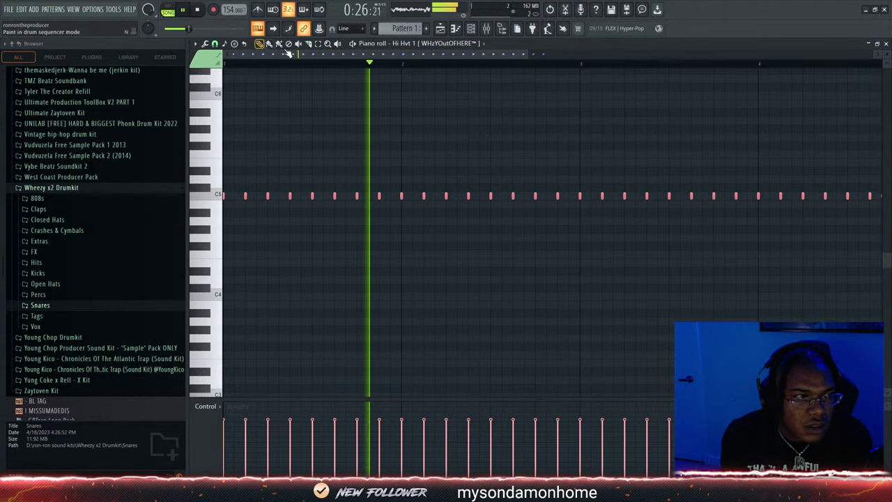
drag(378, 55, 659, 121)
drag(661, 56, 249, 70)
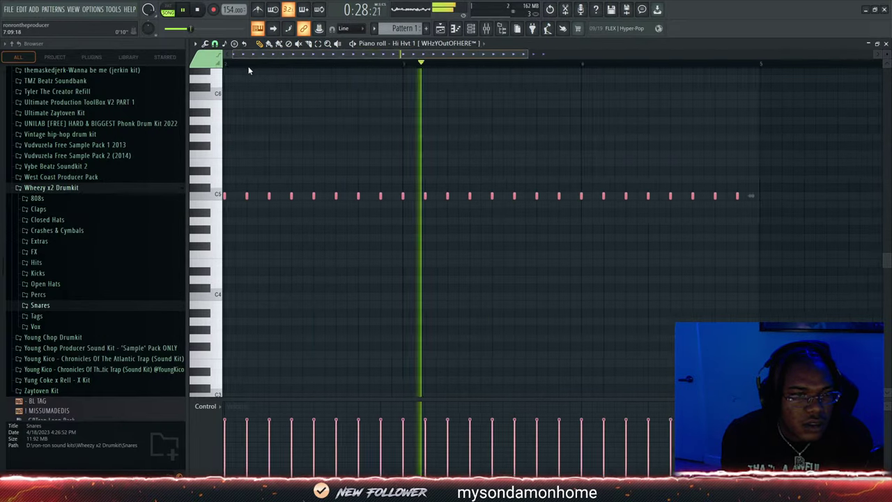
key(F6)
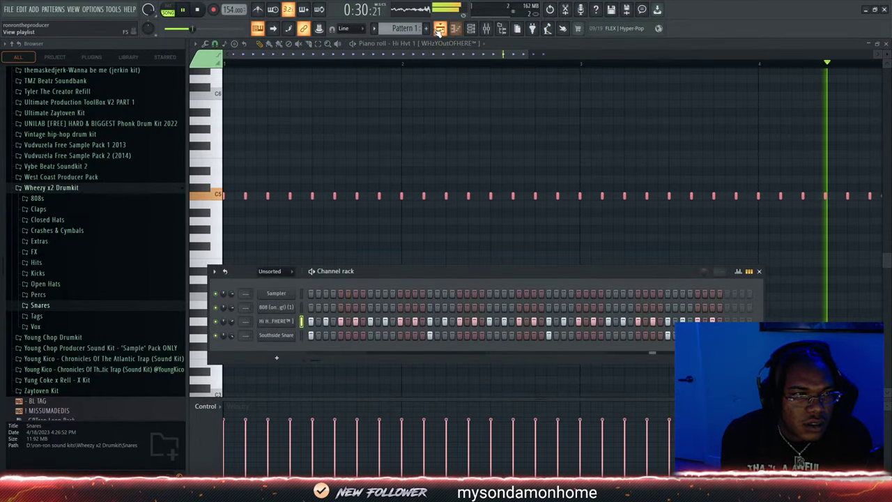
Set the melody clip's time stretching mode to Stretch and open its miscellaneous settings
click(439, 28)
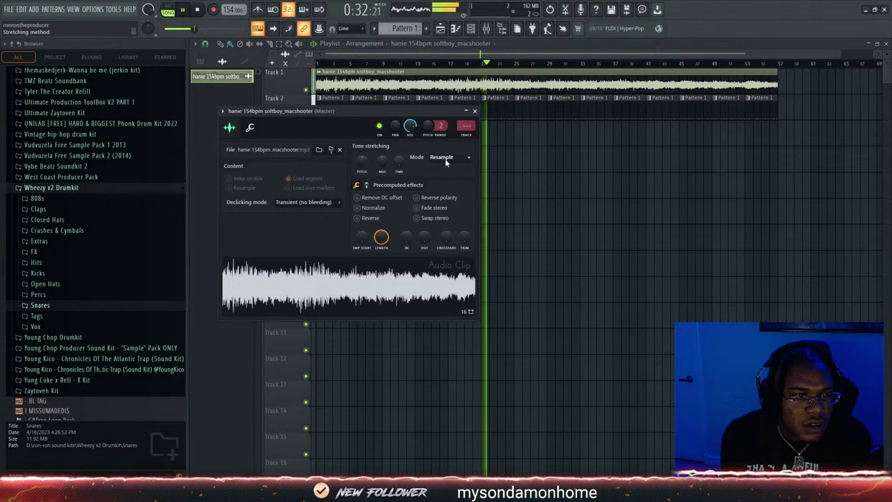
click(445, 158)
click(449, 184)
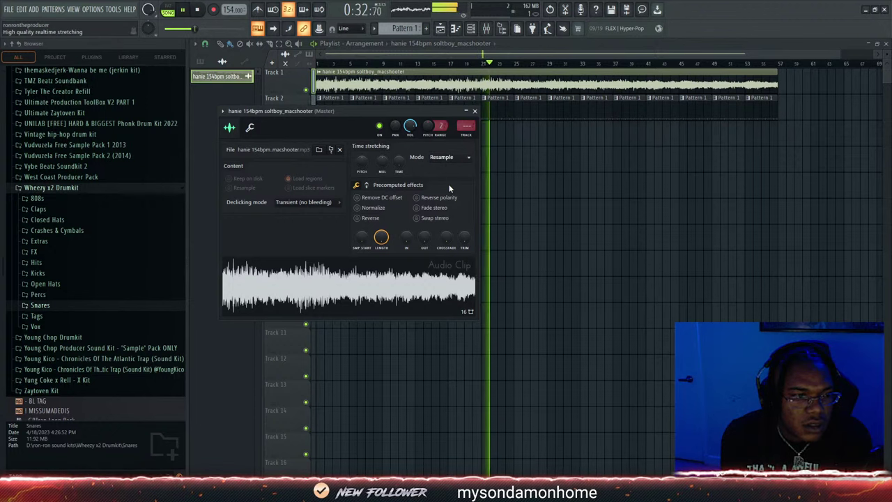
click(250, 128)
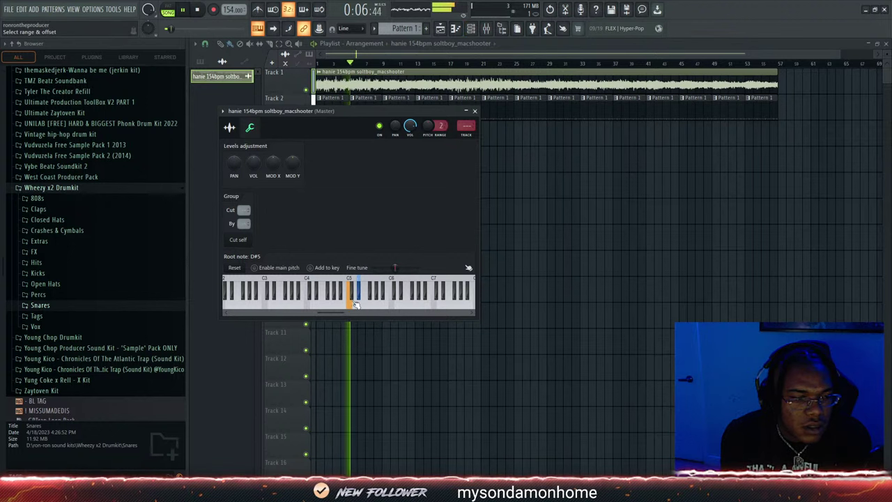
click(474, 111)
Open the 808 channel's miscellaneous settings and make it cut itself, with Cut 2 and By 2
key(F6)
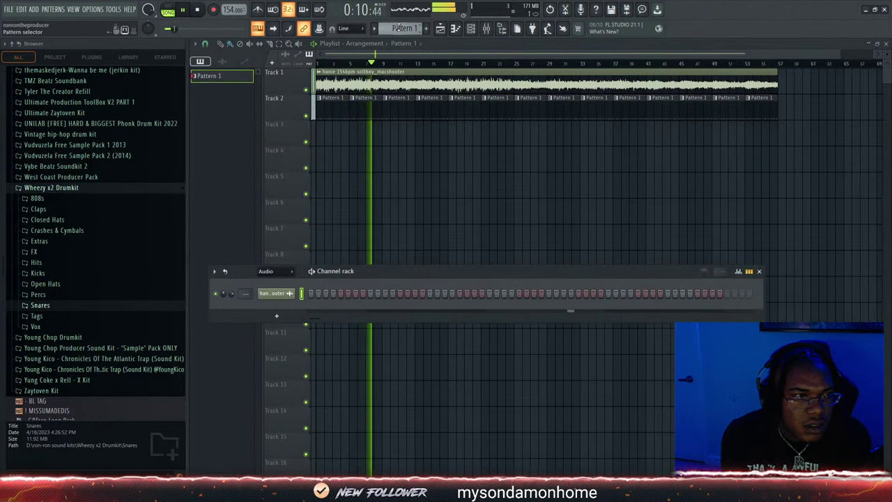
scroll(398, 28, down, 1)
scroll(399, 28, up, 1)
click(276, 309)
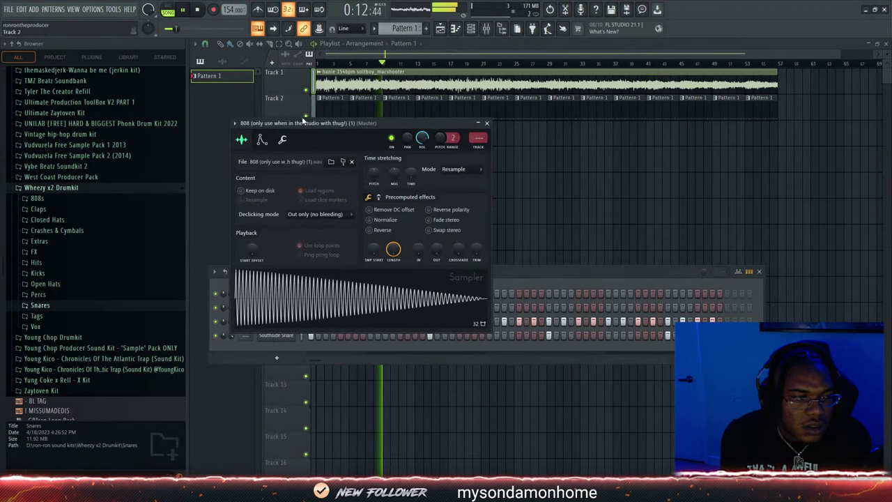
click(282, 140)
click(500, 272)
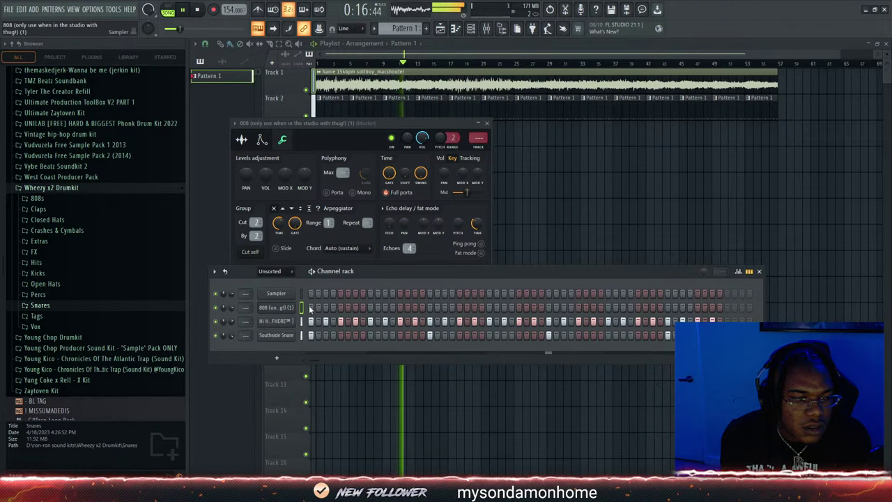
Place a C#5 note at the start of bar 1 in the 808 piano roll and lengthen it to four steps
key(F7)
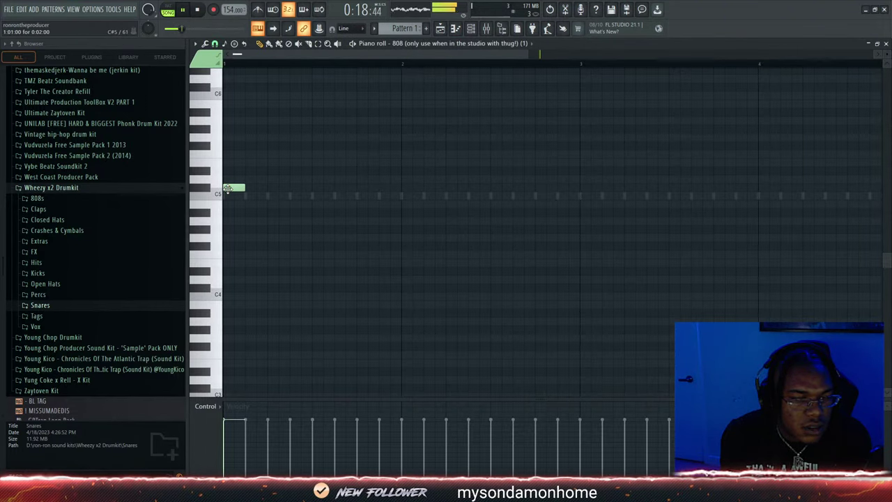
drag(246, 186, 267, 187)
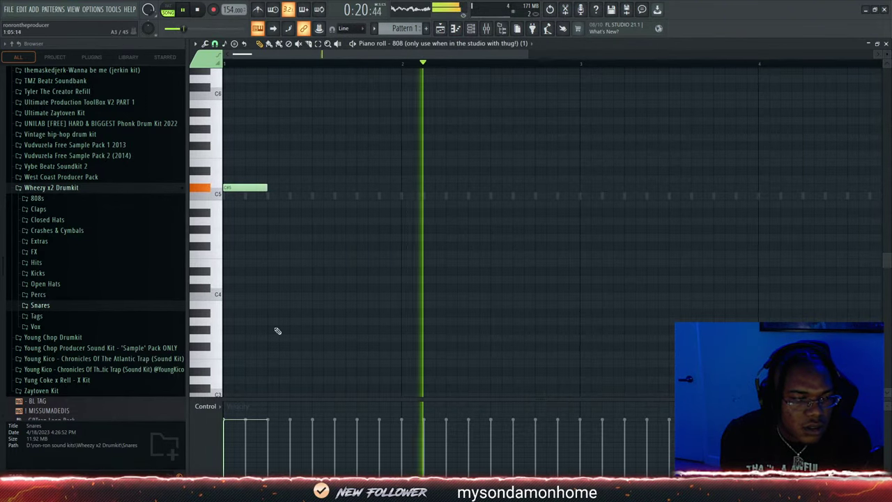
Reopen the melody clip's settings to check its time stretching, and stop the playback
key(F6)
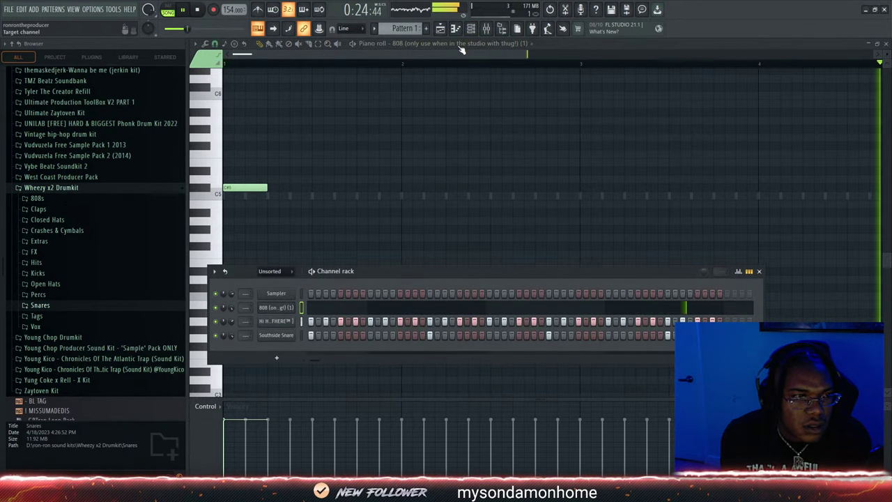
click(440, 31)
double_click(403, 77)
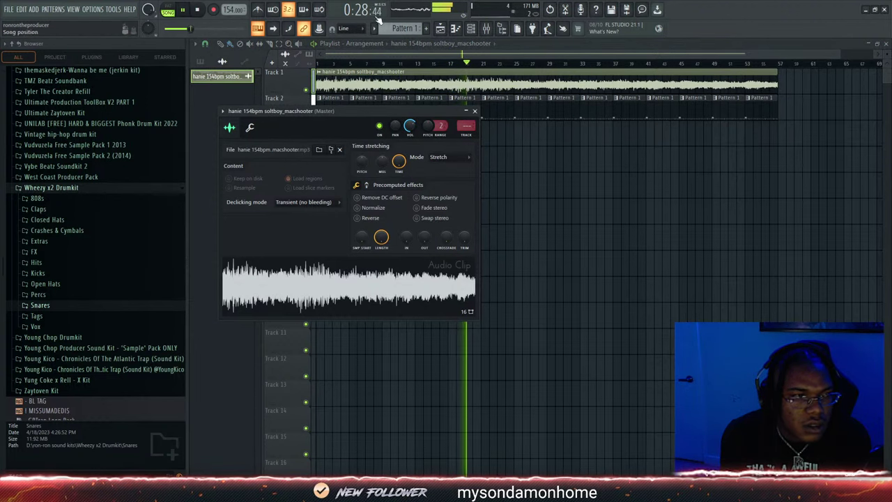
click(471, 30)
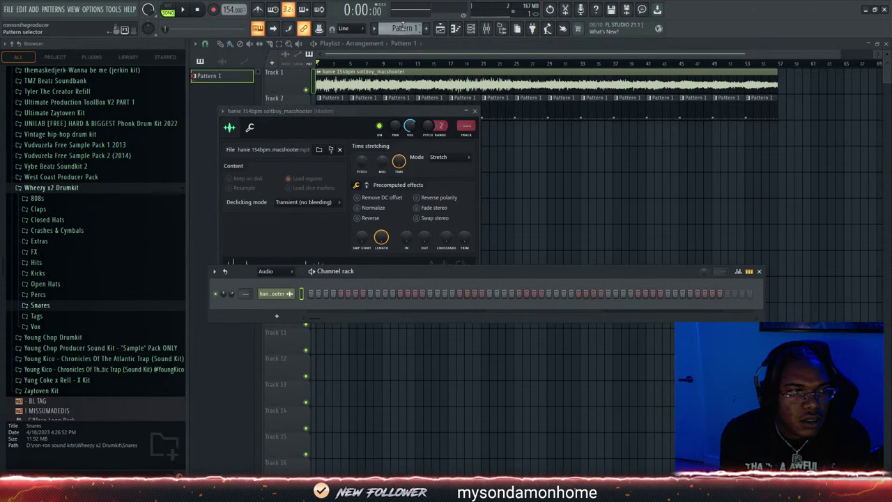
Add four-step C#5 808 notes at steps 7 and 13 of bar 1 and step 5 of bar 2, and restart playback
key(Page_Down)
click(386, 307)
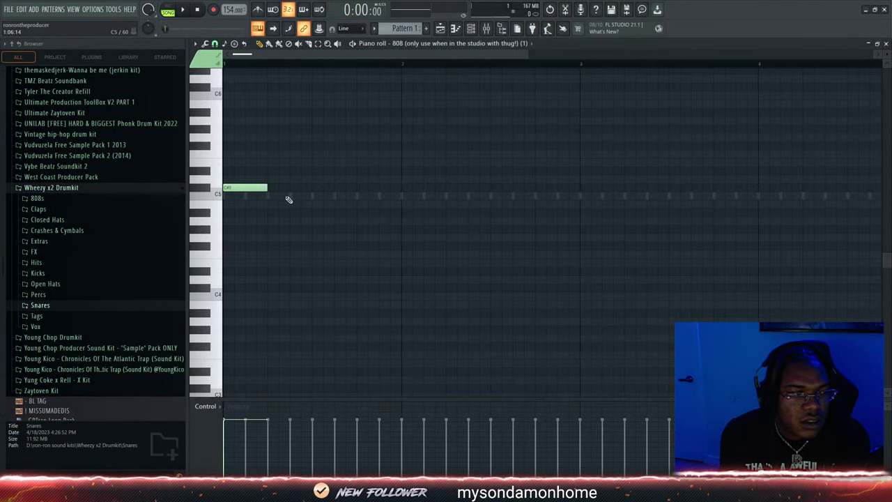
click(360, 188)
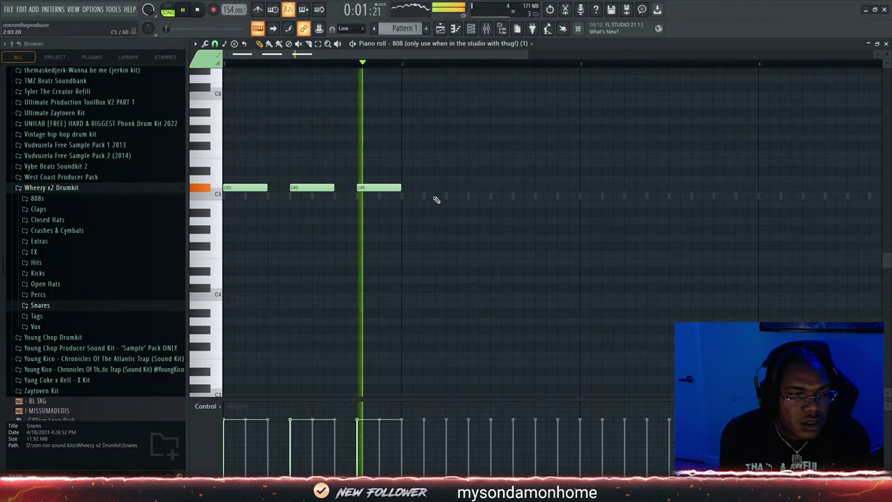
click(449, 188)
key(space)
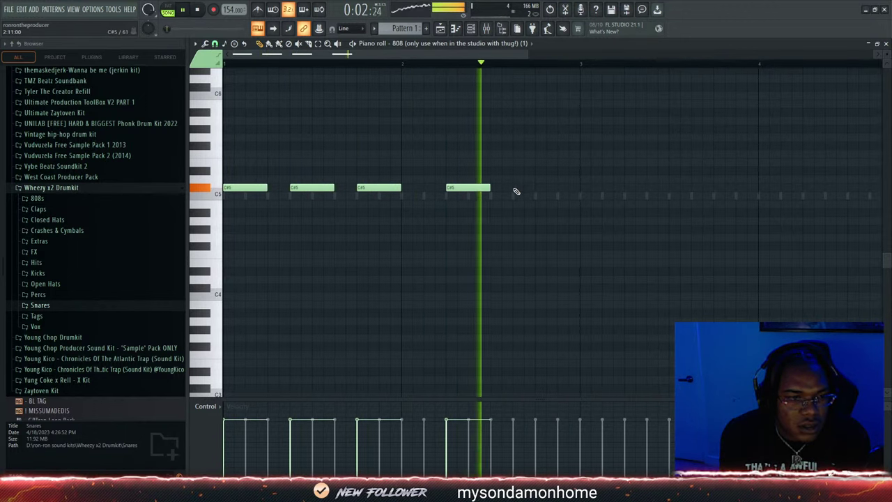
Add C#5 808 notes at bar 2 steps 11 and 15 and bar 3 step 1, lasting two, one and four steps
click(516, 189)
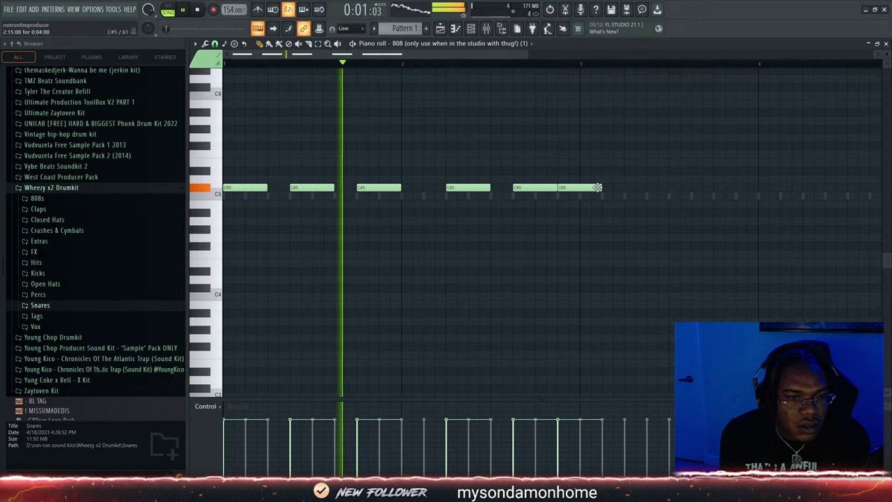
drag(599, 188, 546, 191)
click(584, 188)
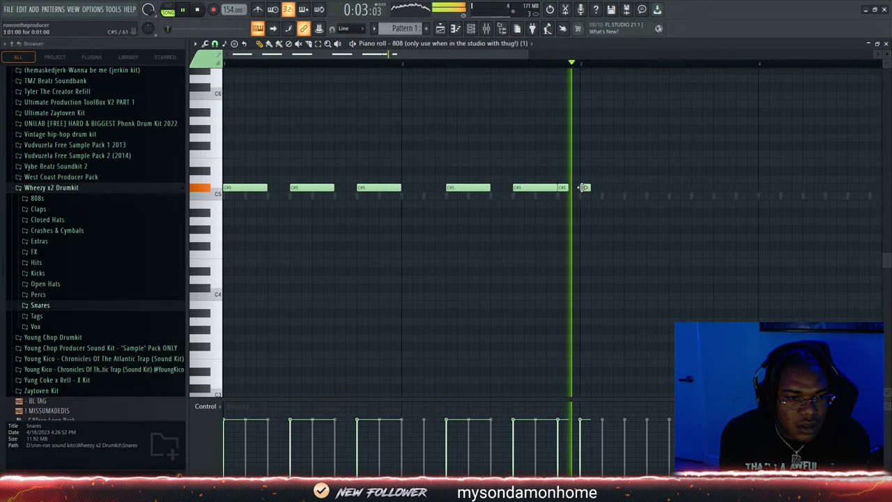
drag(615, 185, 625, 185)
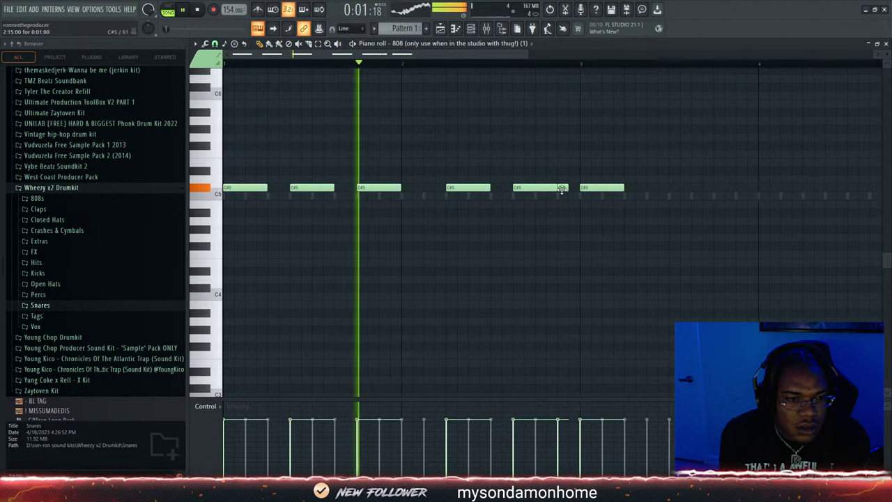
drag(554, 188, 535, 188)
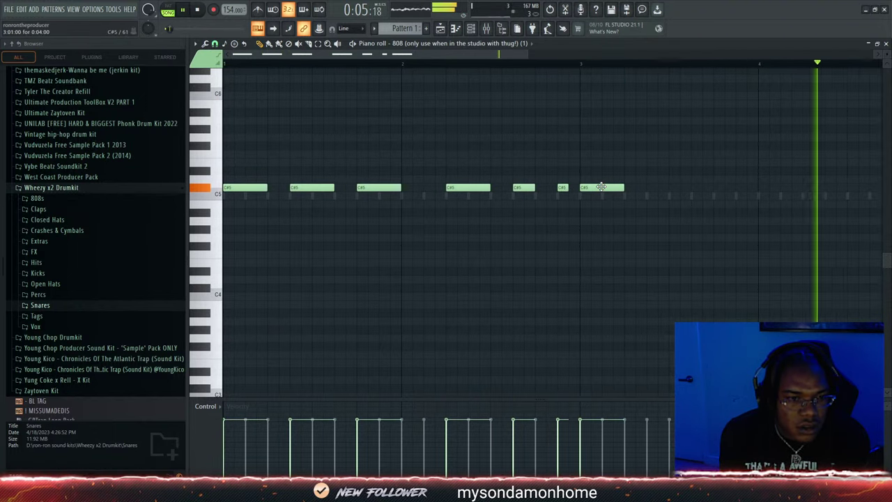
Adjust the loop crossfade in the 808 channel's sampler settings and delete the stray low note from its piano roll
click(473, 29)
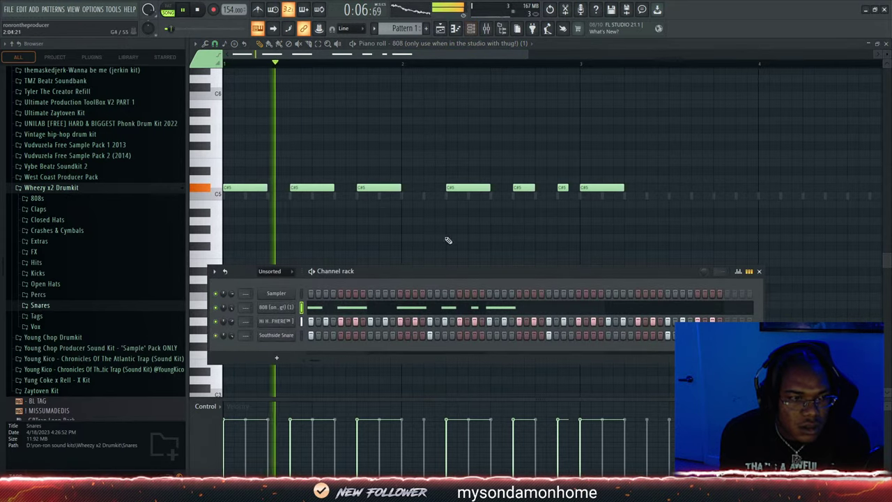
click(276, 307)
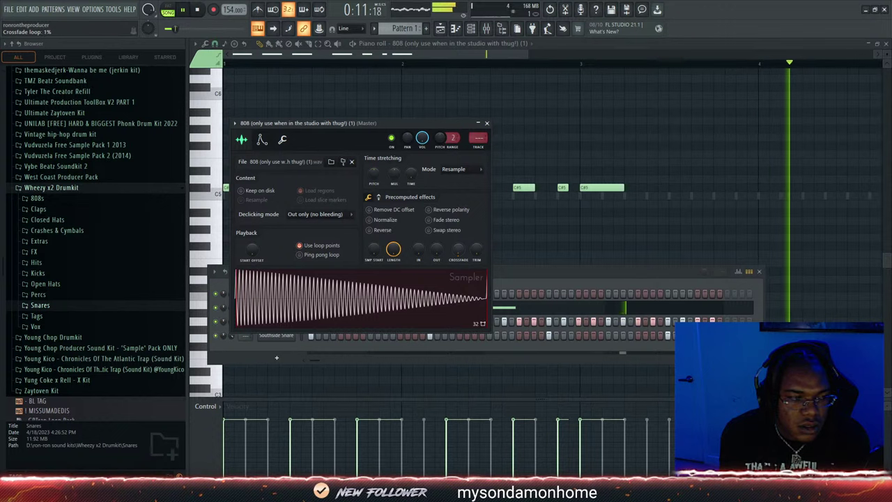
click(553, 308)
click(552, 310)
click(548, 305)
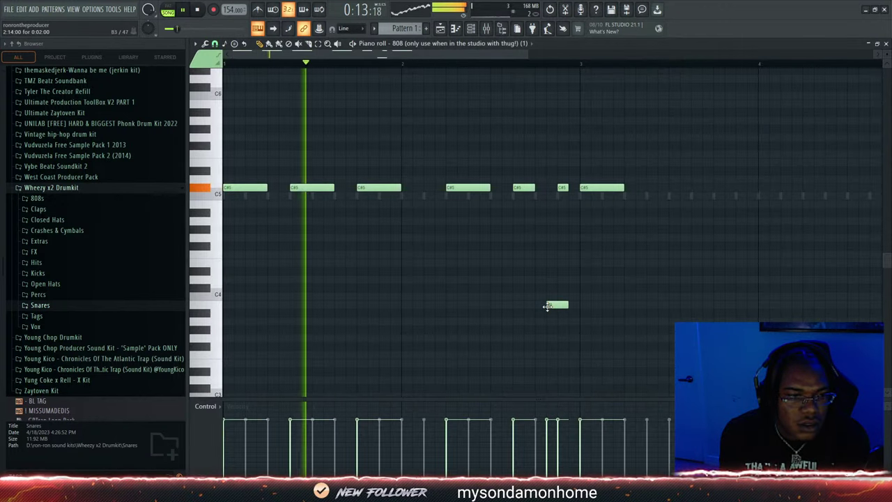
right_click(548, 305)
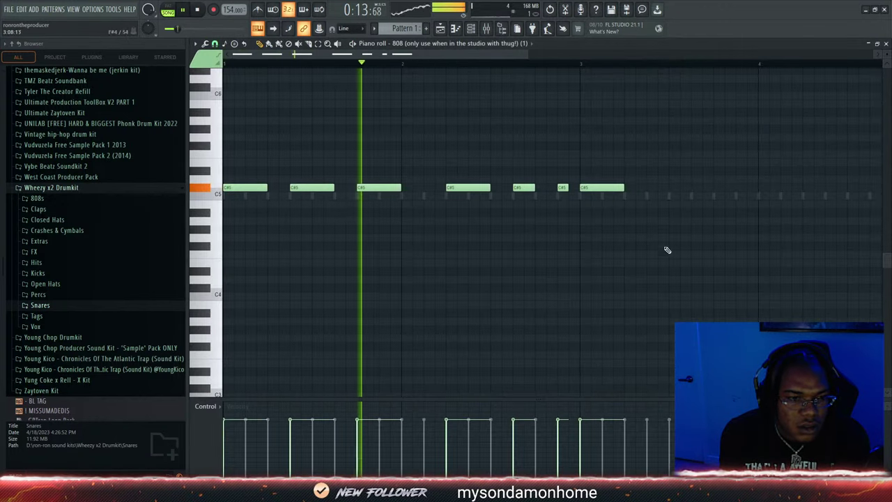
Add C#5 808 notes at bar 3 steps 7 and 13 and bar 4 steps 5 and 11, and lengthen bar 2's step-11 note to four steps
click(649, 188)
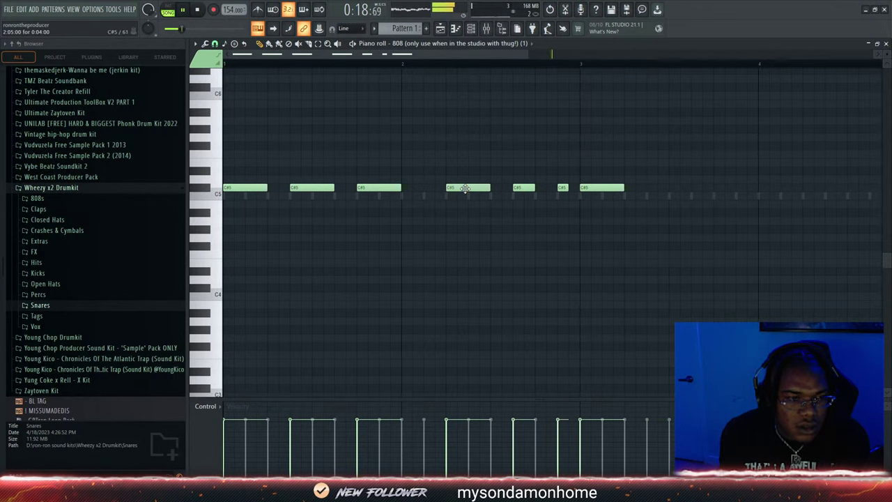
click(649, 188)
click(725, 190)
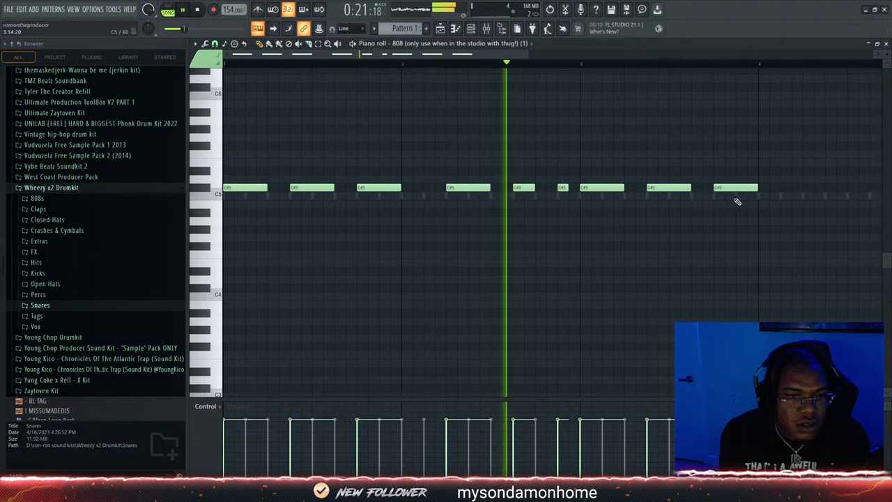
click(808, 189)
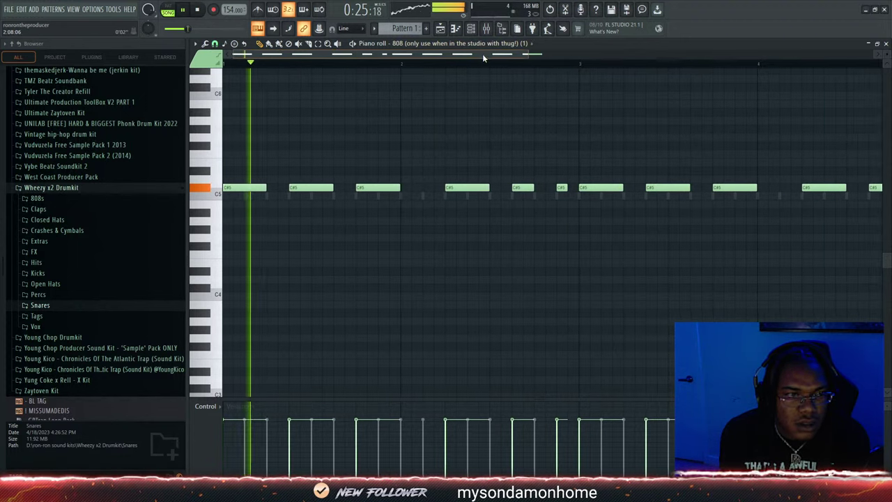
drag(482, 53, 502, 73)
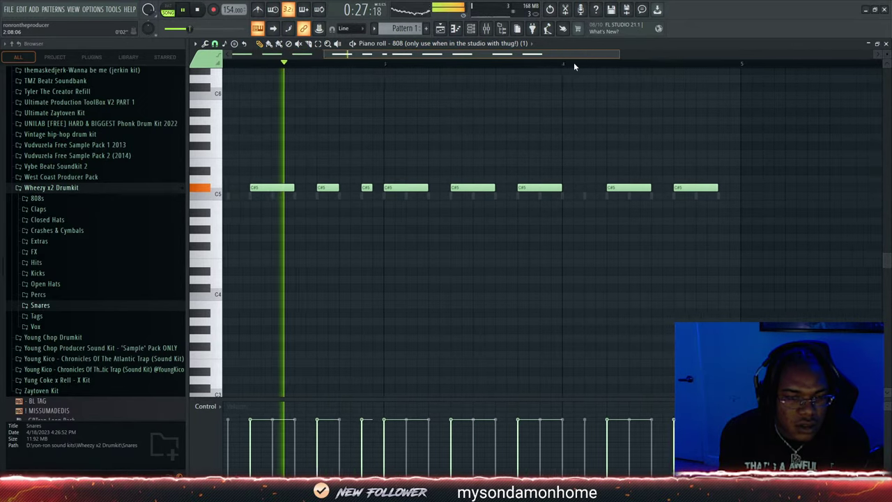
drag(583, 64, 534, 63)
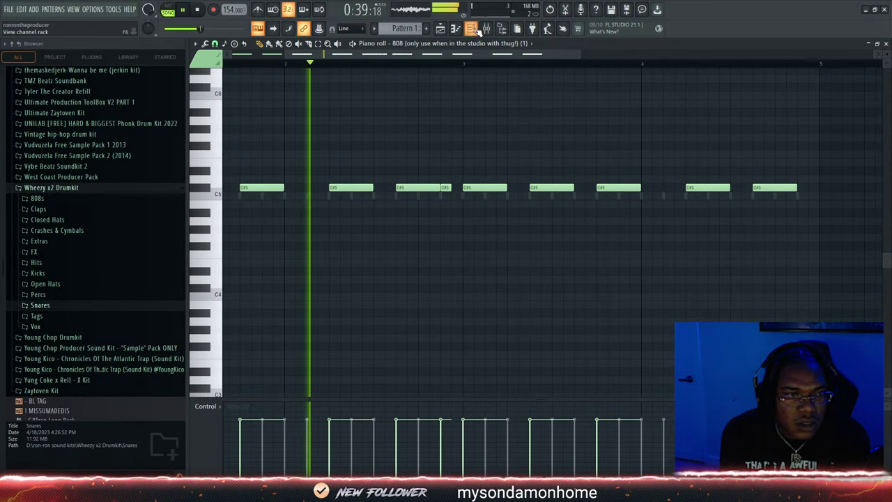
Shorten the C#5 808 note at bar 2 step 11 to two steps and try a two-step length for the step-15 note
key(F6)
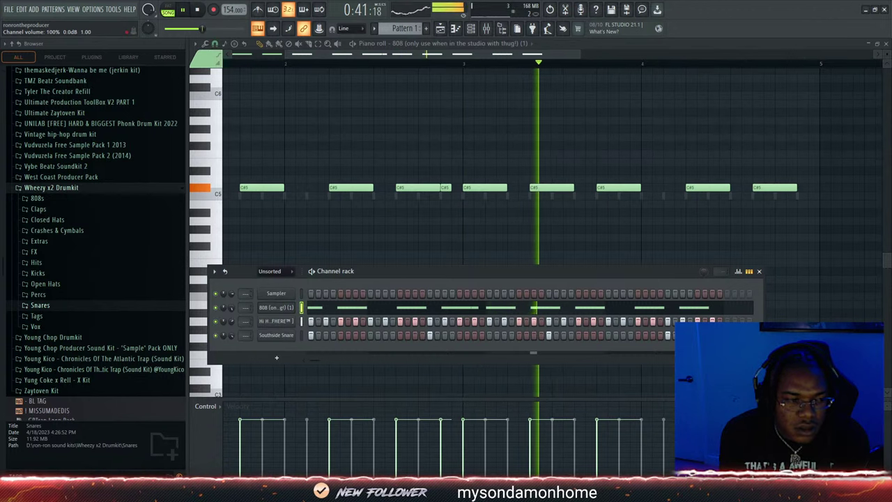
key(F6)
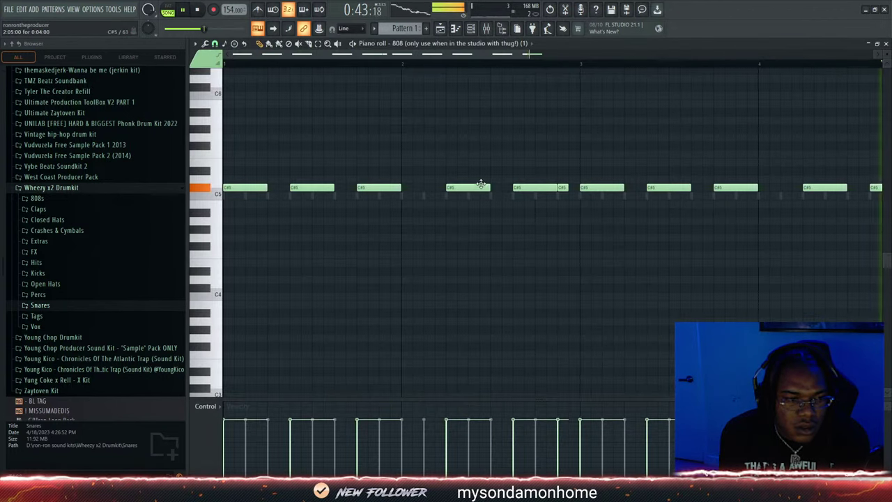
drag(558, 186, 546, 187)
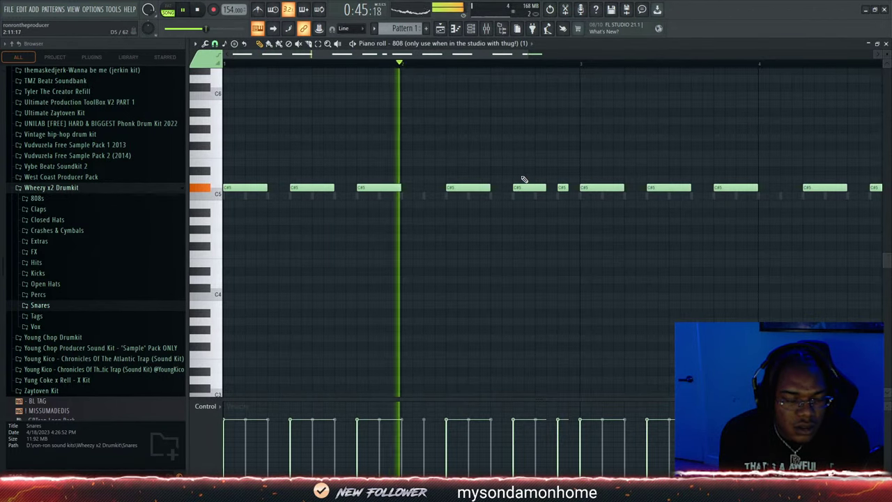
drag(487, 56, 506, 58)
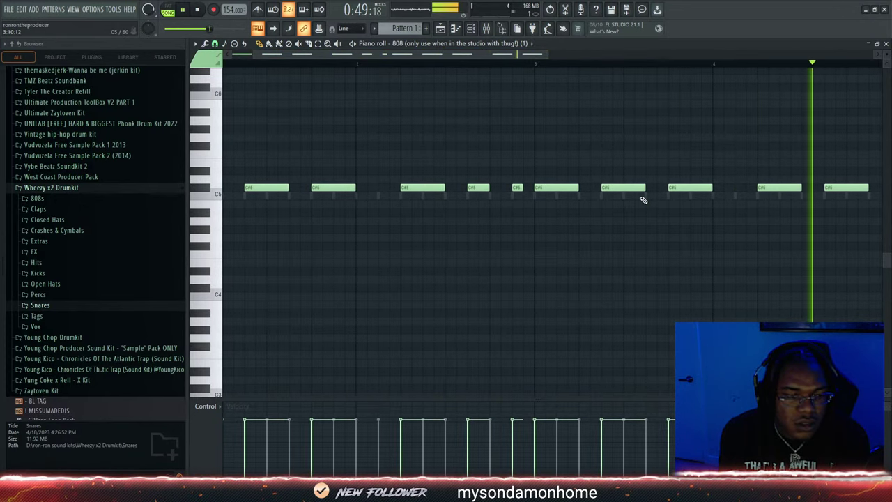
drag(517, 187, 534, 188)
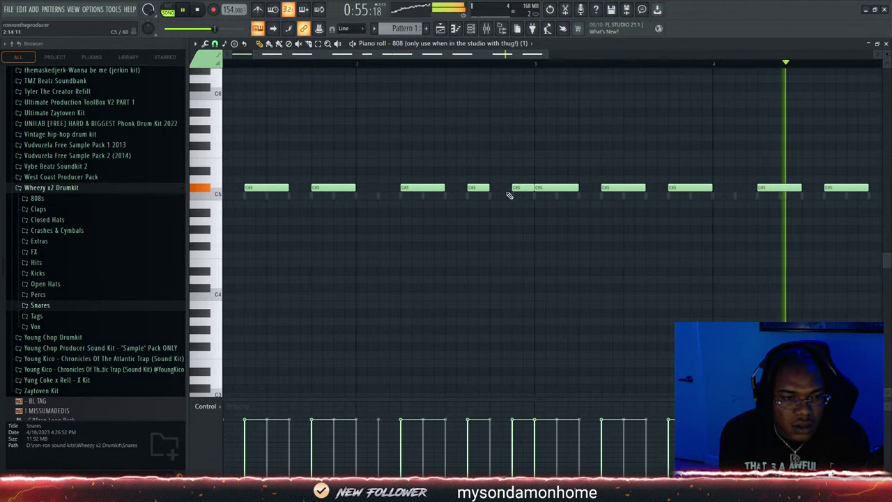
drag(533, 187, 521, 188)
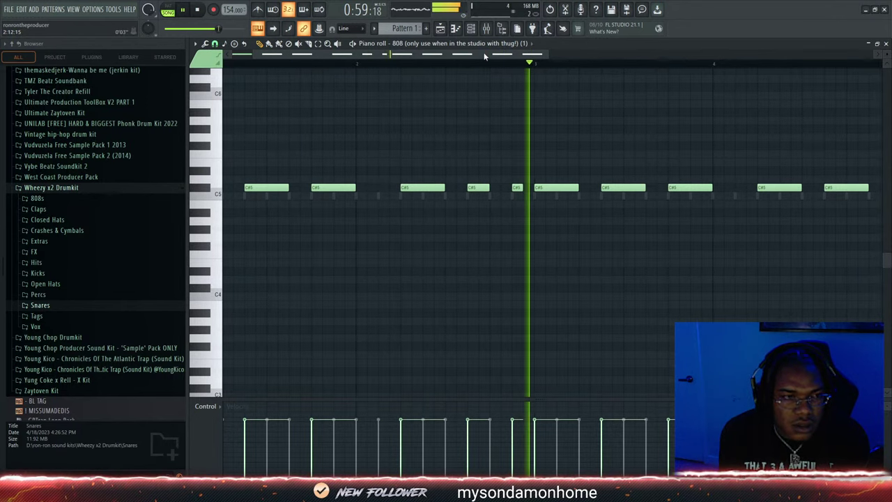
drag(483, 55, 507, 57)
Bring up the hi-hat channel's piano roll and lengthen all its C5 notes to one full step each
click(473, 29)
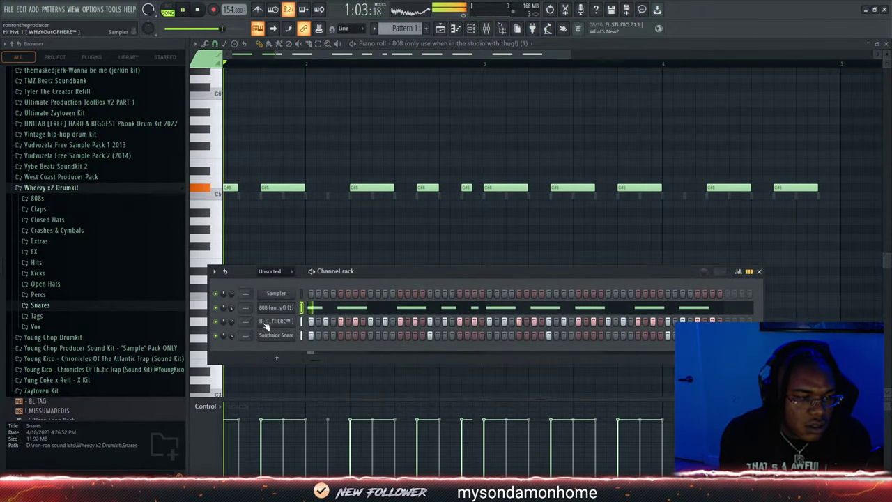
key(F7)
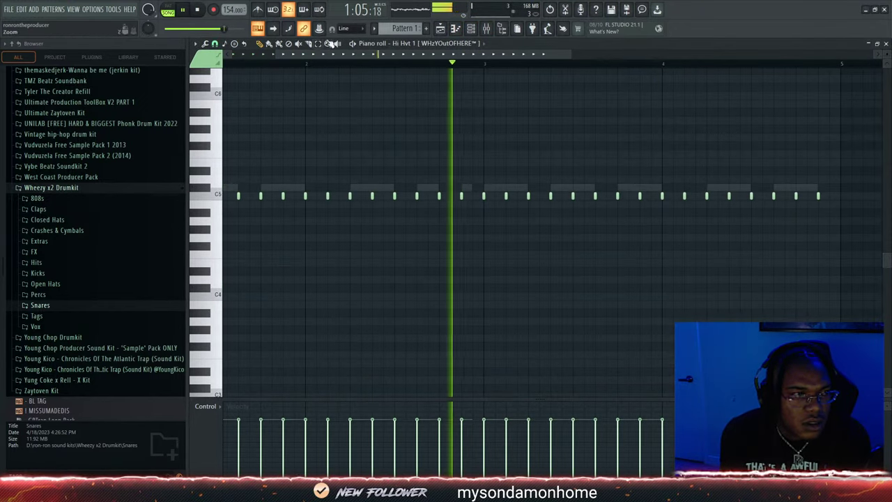
click(318, 43)
key(ctrl+a)
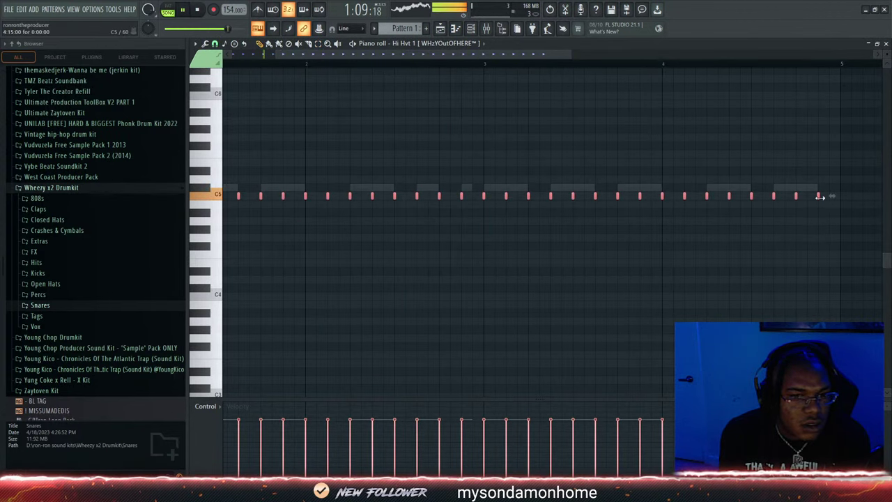
drag(820, 197, 828, 196)
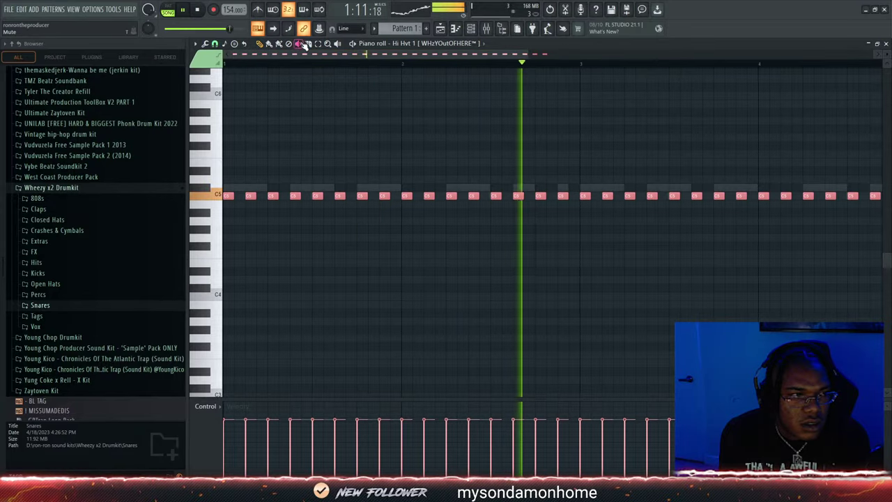
Chop the bar 1 hi-hat notes at steps 3 and 15 into fast rolls and the step-7 note into two
click(251, 196)
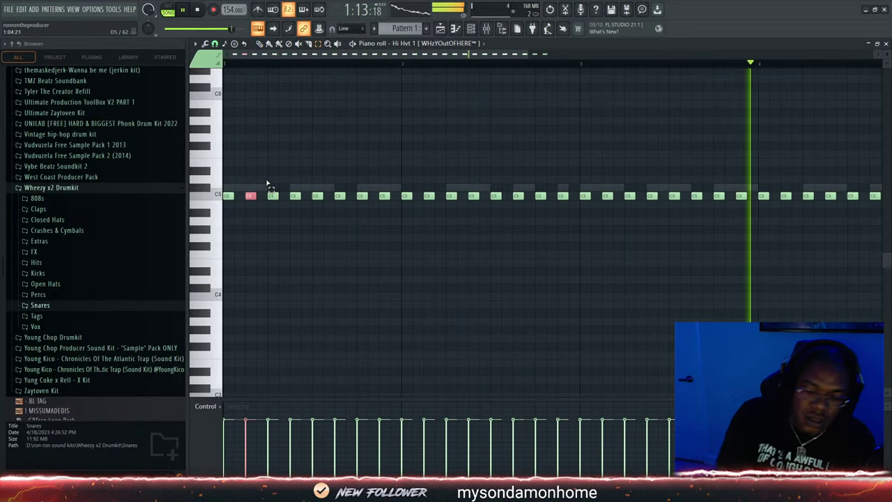
key(alt+u)
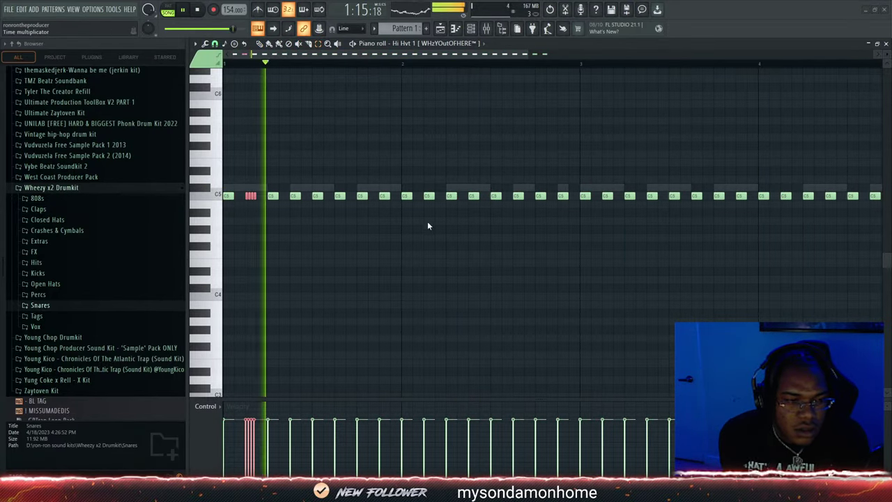
click(293, 196)
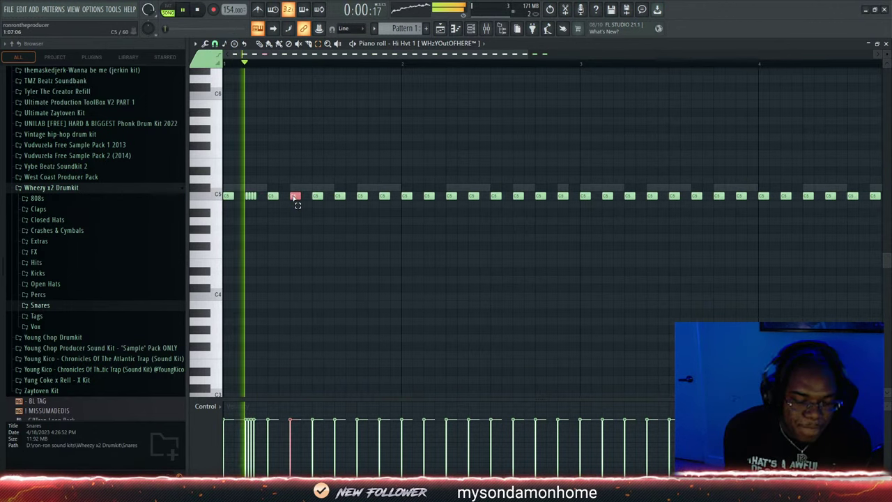
key(ctrl+u)
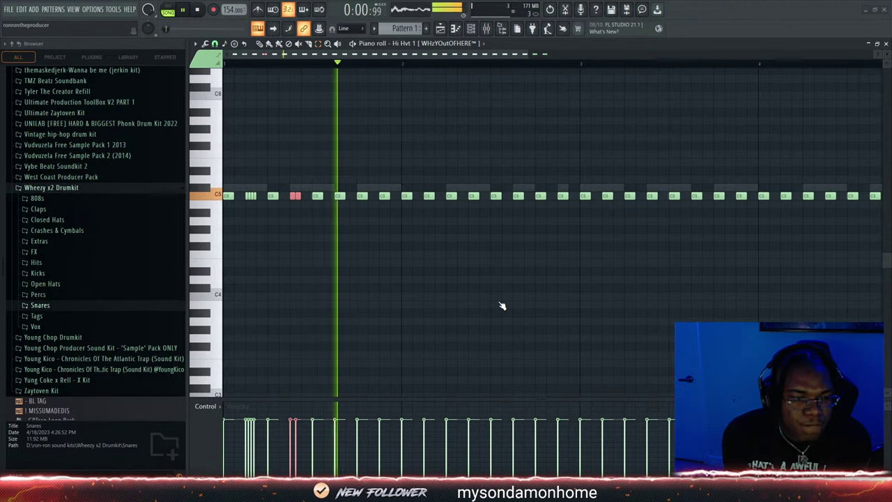
click(385, 196)
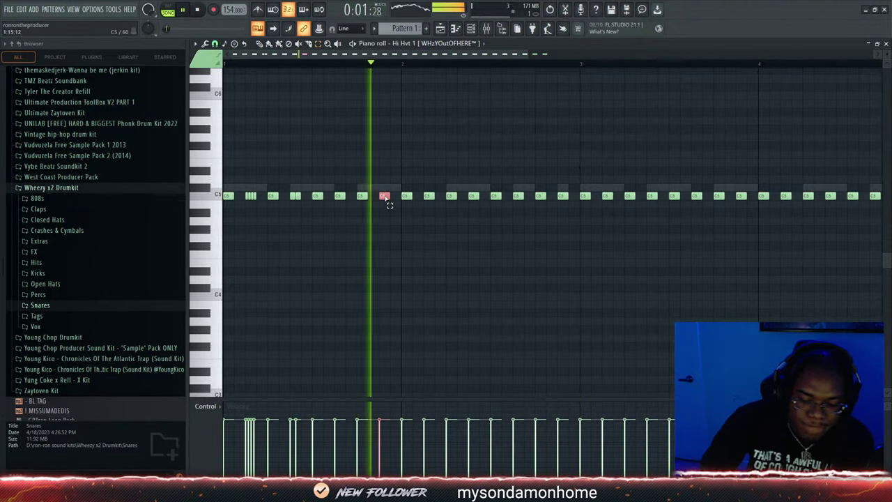
key(ctrl+u)
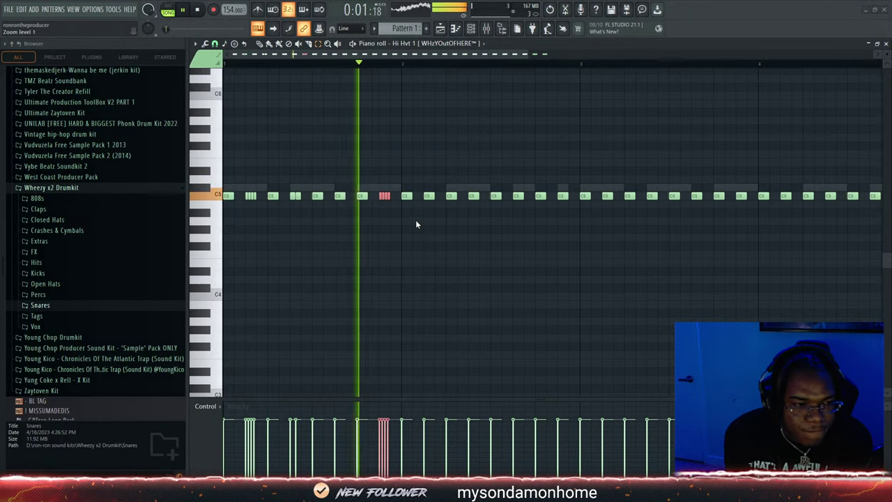
key(ctrl+u)
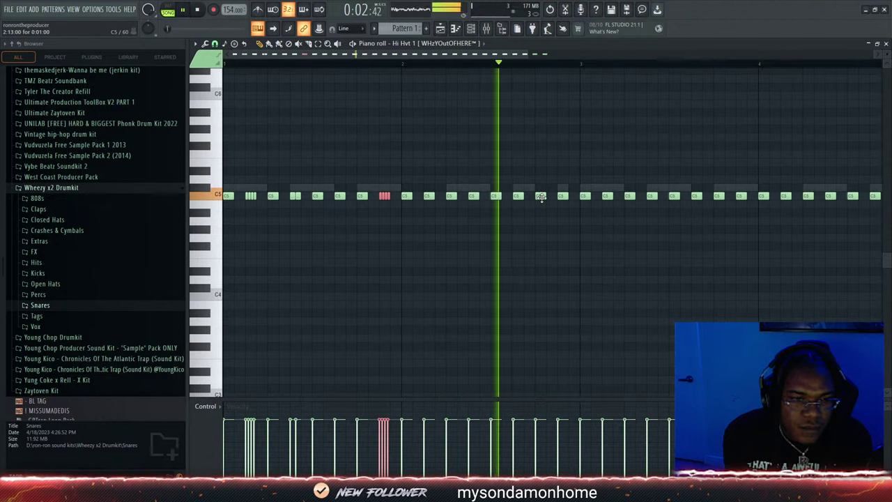
Add a two-step F4 hi-hat note at bar 2 step 13, keeping a C5 hit there, and chop it into a roll
drag(544, 197, 544, 262)
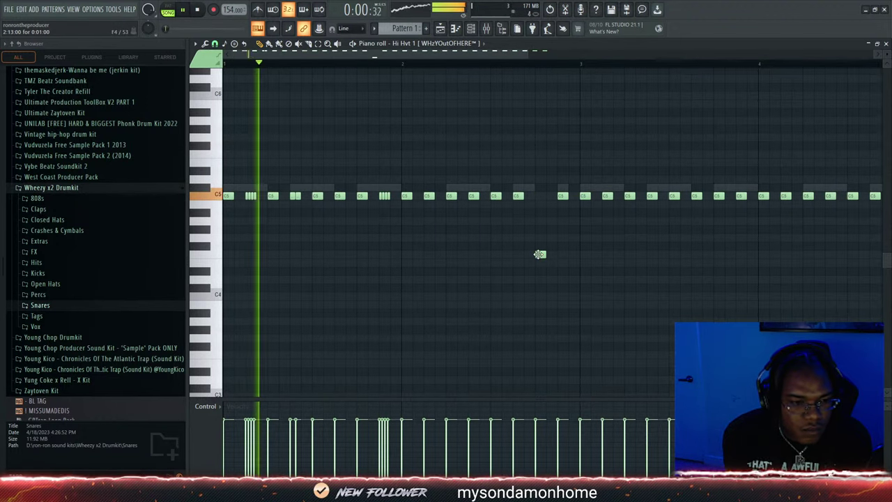
click(545, 195)
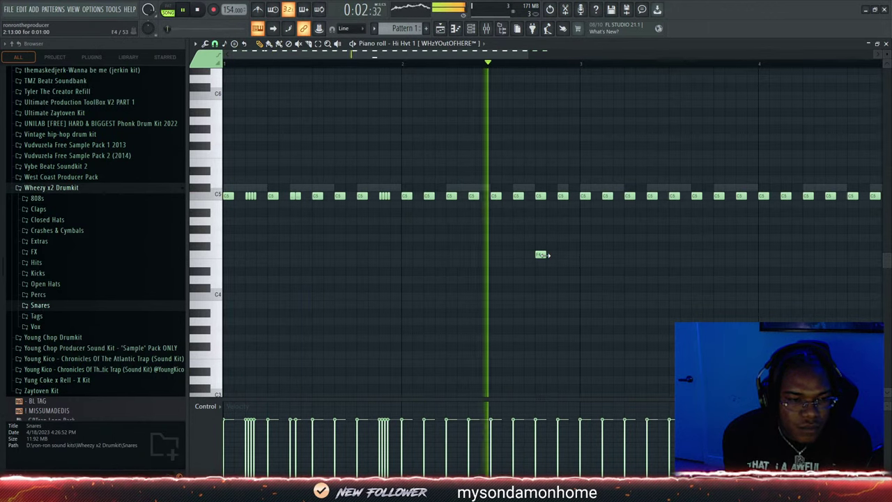
drag(545, 254, 554, 255)
click(318, 43)
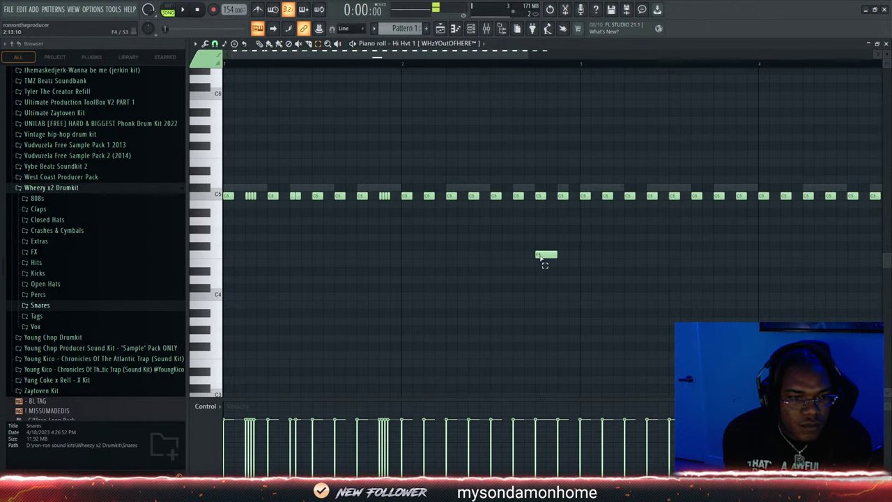
click(540, 255)
key(ctrl+u)
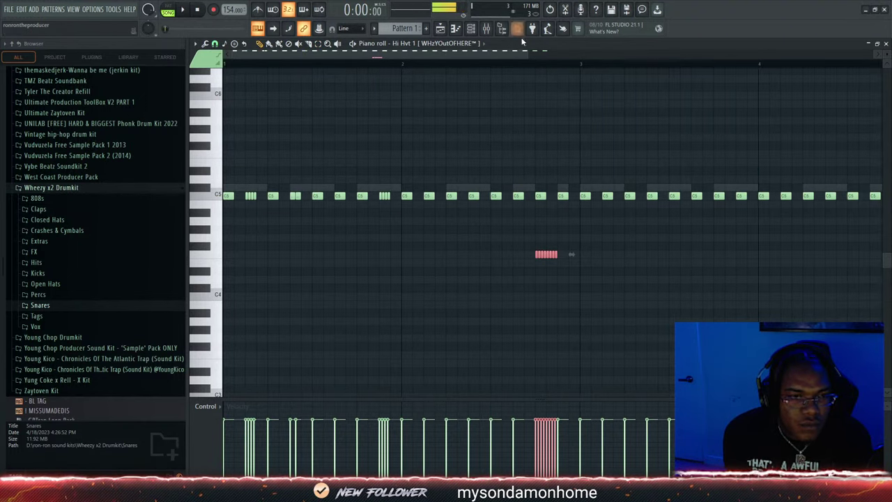
Chop the hi-hat note at bar 3 step 13 into a roll and add a two-step C#4 roll at bar 4 step 13
key(space)
drag(506, 56, 590, 54)
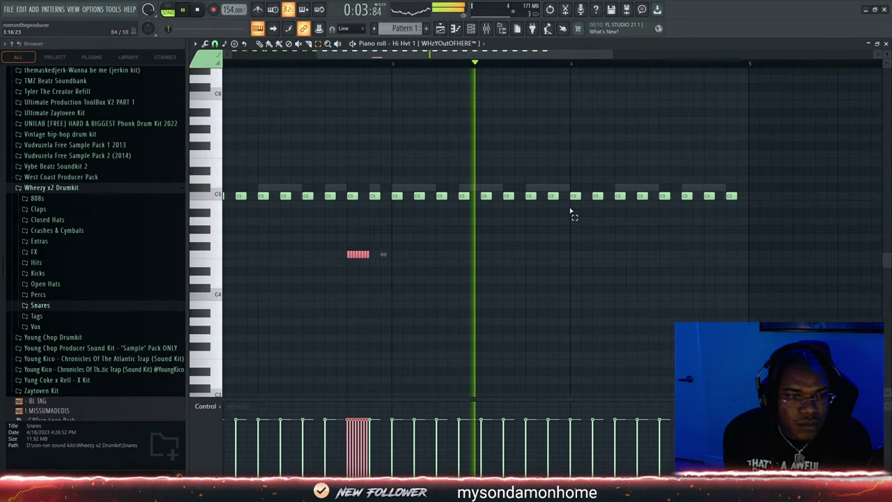
click(533, 196)
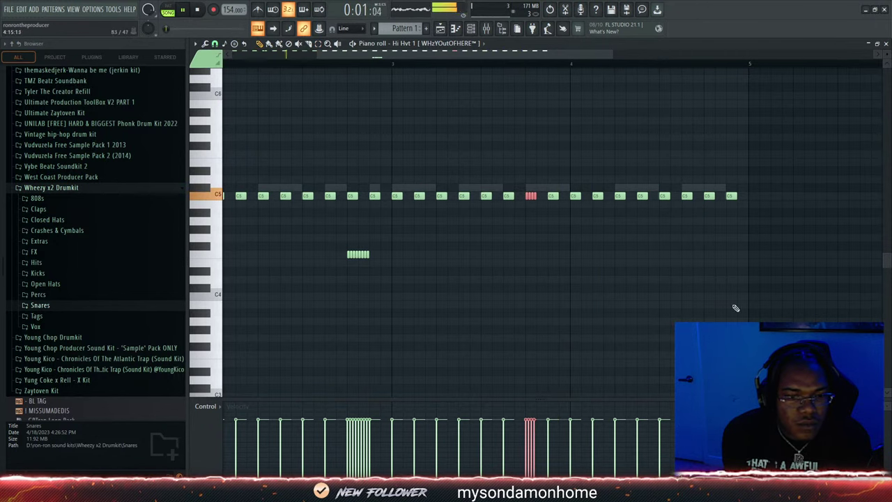
drag(706, 263, 712, 287)
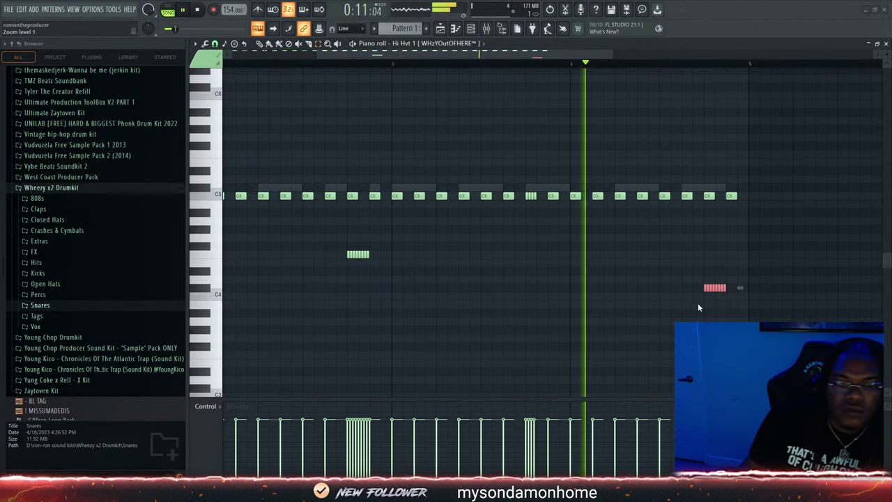
Audition the snare samples in the Wheezy x2 Drumkit's Snares folder while the beat plays
click(474, 31)
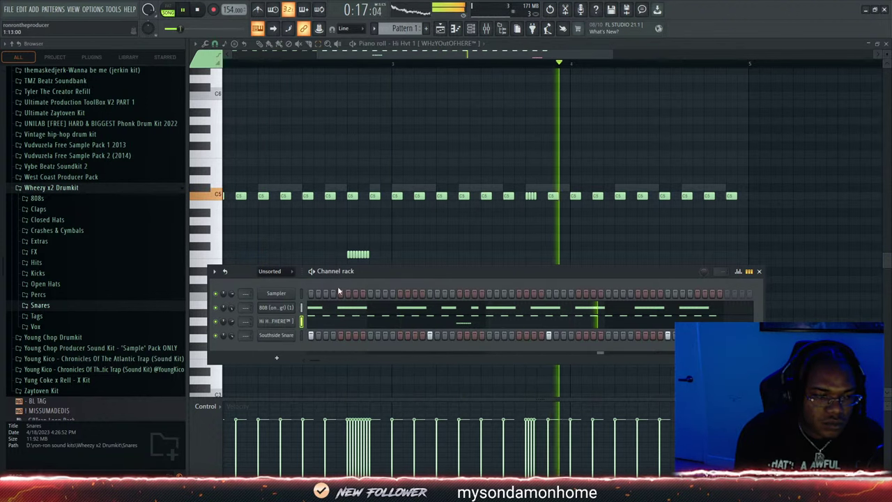
click(55, 189)
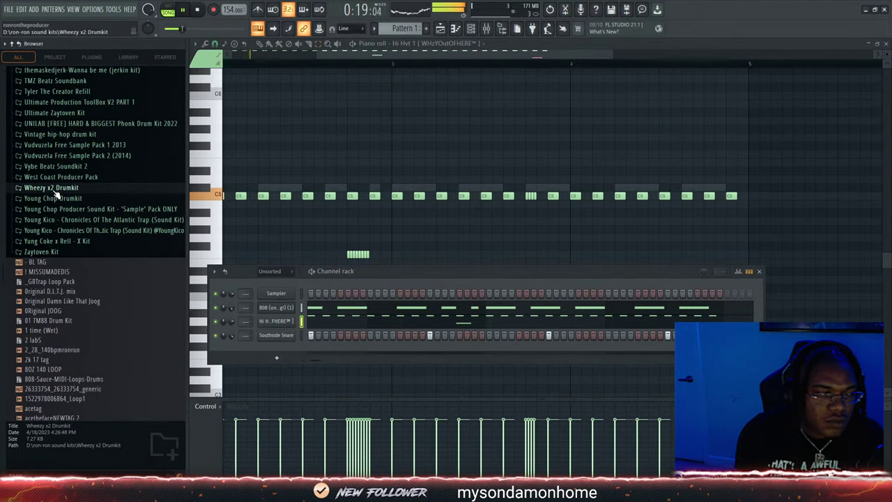
click(55, 199)
click(56, 198)
click(51, 188)
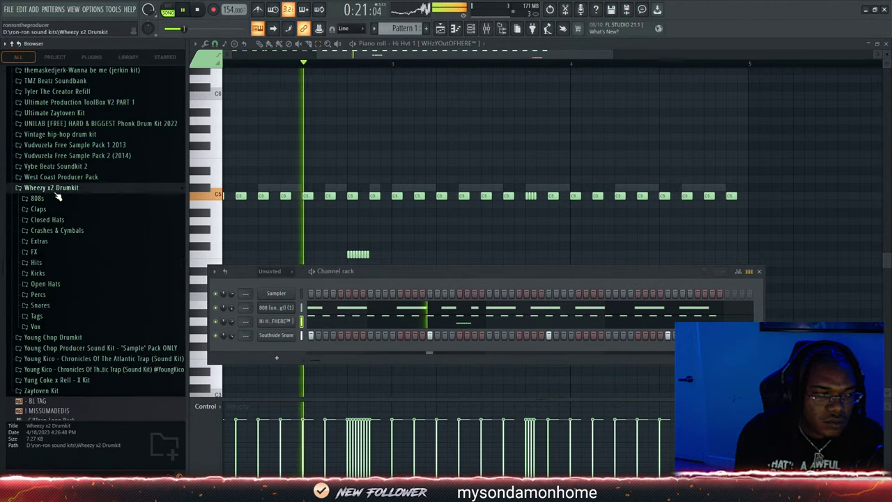
click(56, 305)
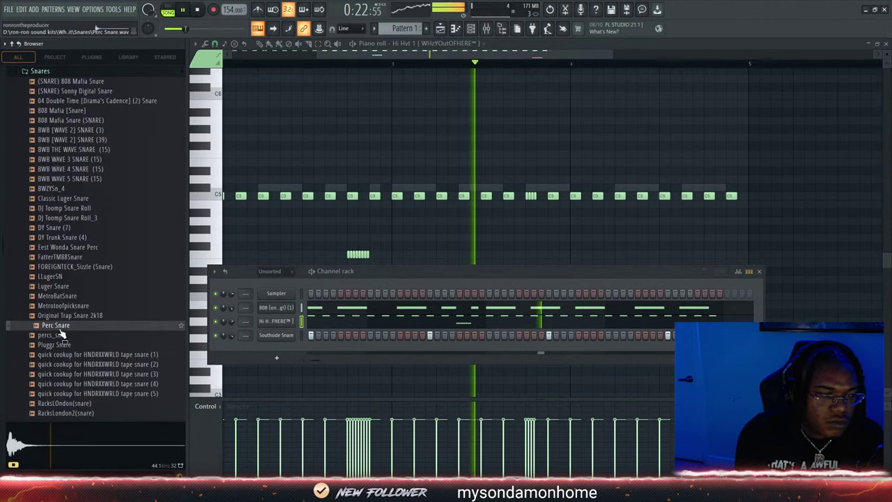
click(60, 364)
click(59, 373)
click(54, 404)
click(56, 413)
click(73, 208)
click(68, 150)
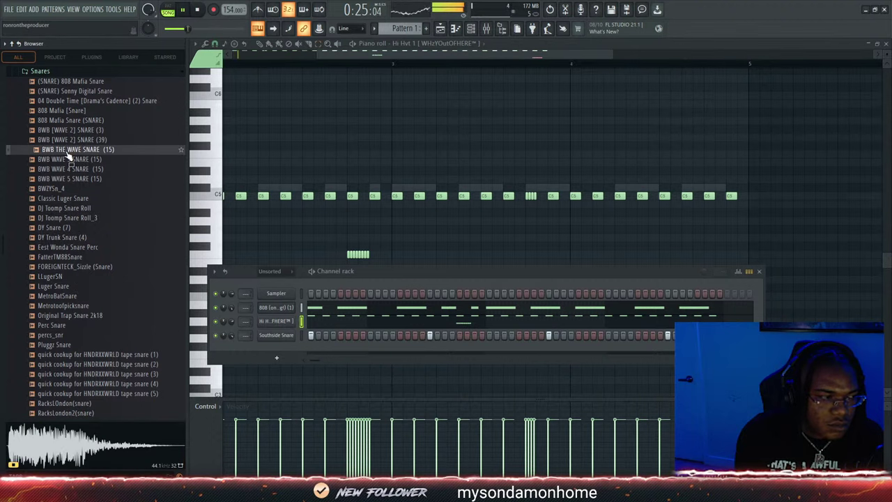
click(60, 120)
click(61, 90)
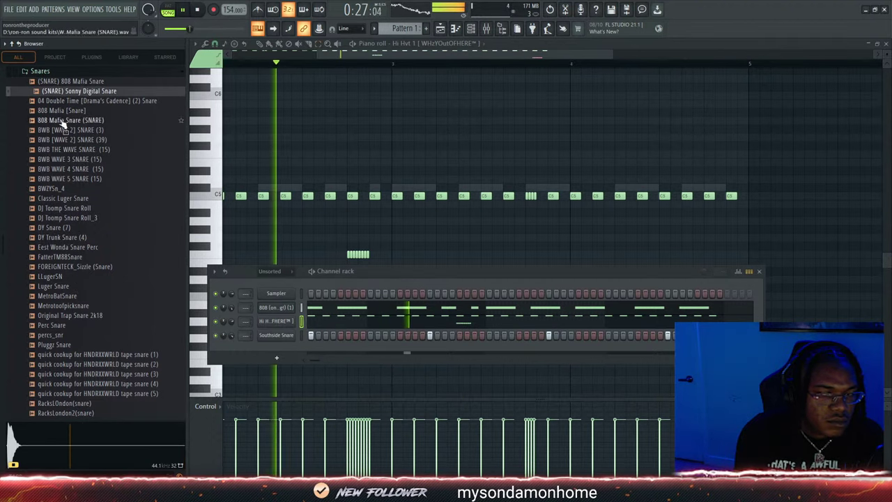
Add BWB [WAVE 2] SNARE (39) as a new channel and place a hit at bar 2 step 15
drag(63, 136, 307, 375)
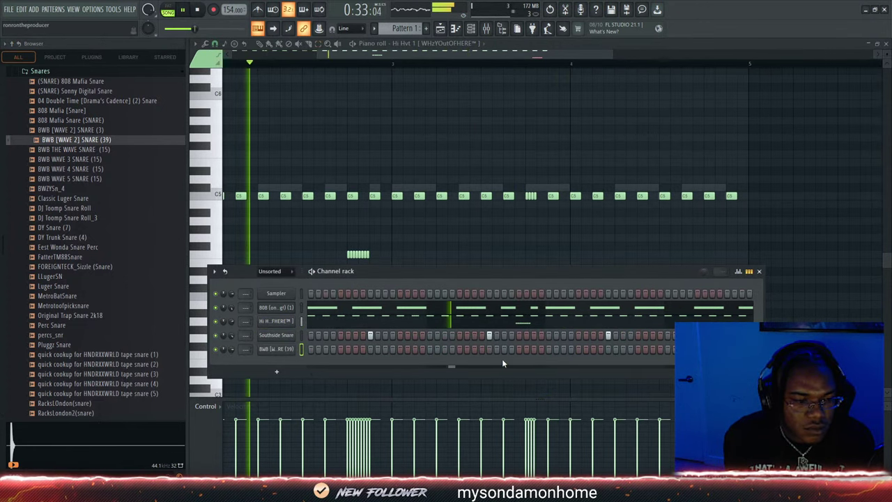
click(534, 349)
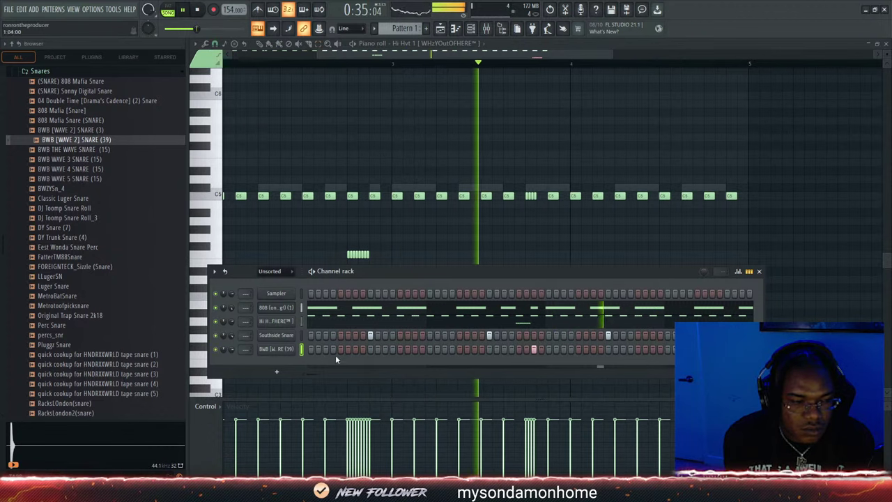
Set the new snare's sample start offset to 2 % and add hits at bar 3 step 15 and bar 4 step 3
click(276, 349)
drag(409, 286, 409, 282)
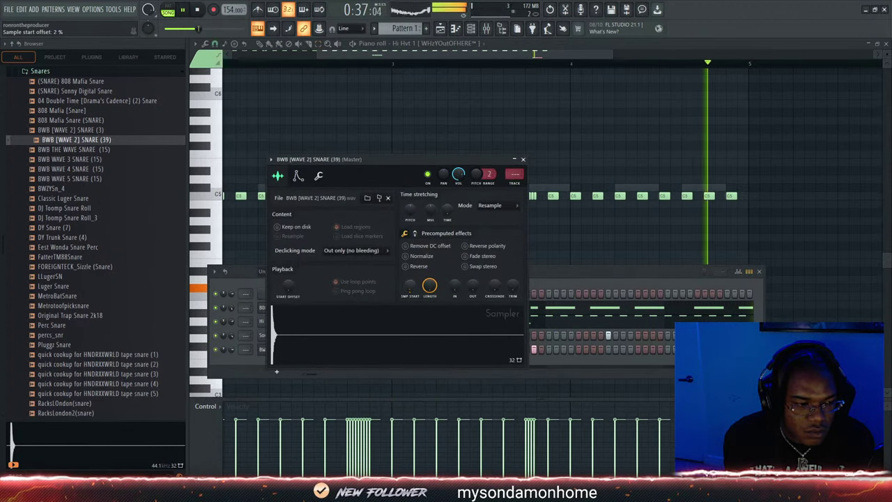
click(545, 271)
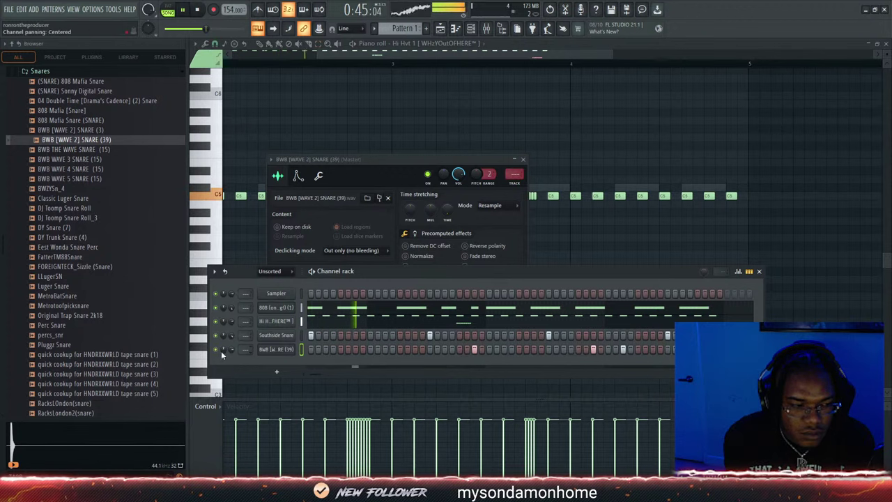
Audition the open hat samples in the Wheezy x2 Drumkit's Open Hats folder while the beat plays
scroll(70, 272, up, 6)
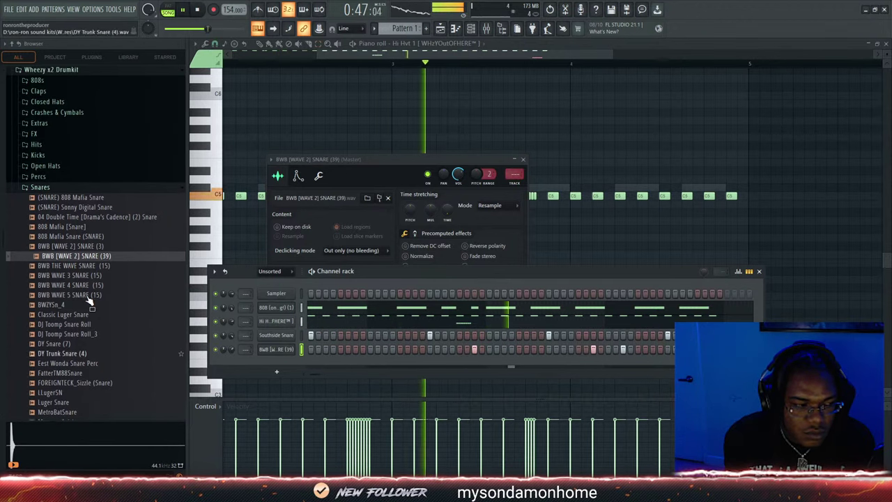
click(45, 225)
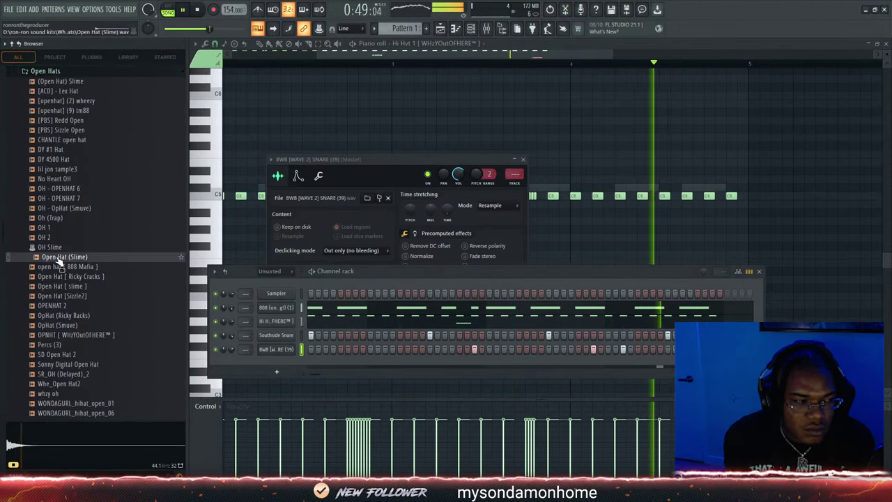
click(55, 296)
click(66, 315)
click(64, 335)
click(63, 354)
click(61, 364)
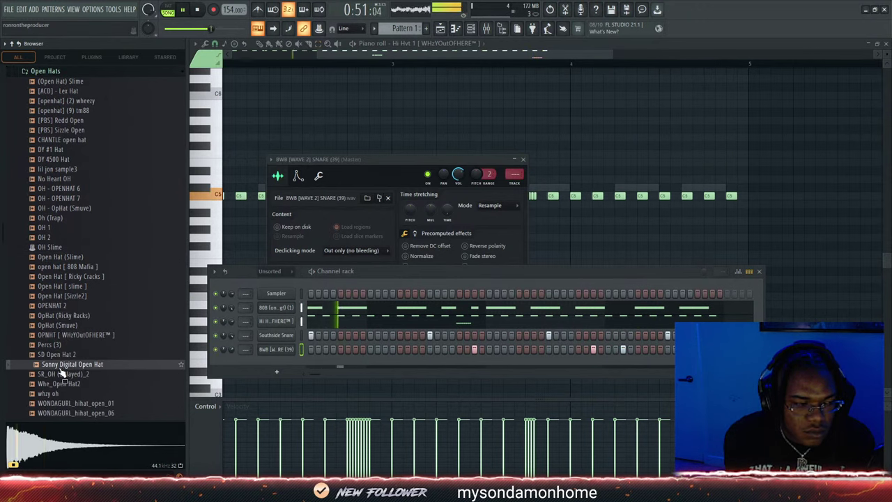
click(60, 384)
click(58, 394)
click(59, 404)
click(62, 413)
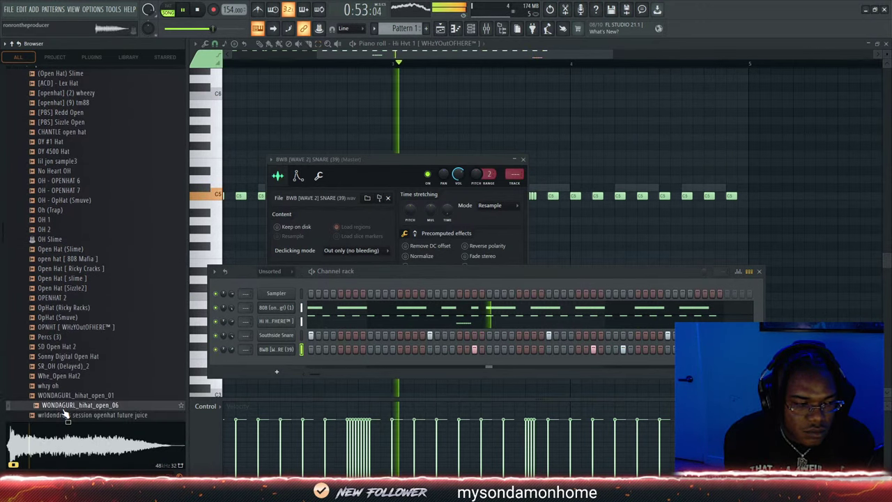
click(64, 356)
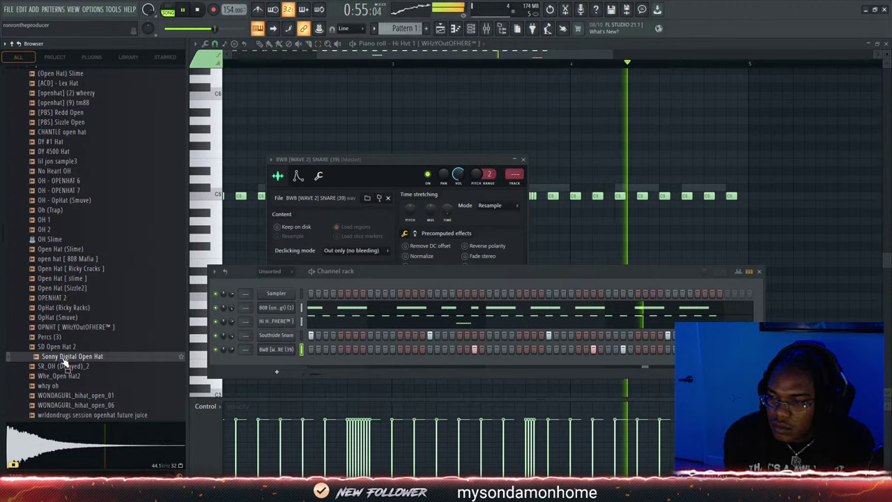
click(63, 346)
click(62, 327)
click(61, 317)
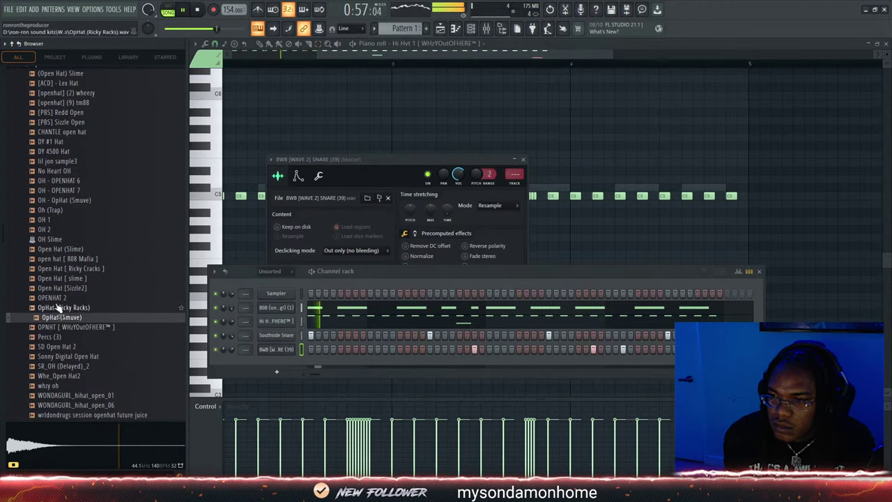
click(60, 307)
click(60, 297)
click(62, 288)
click(61, 278)
click(61, 268)
click(61, 258)
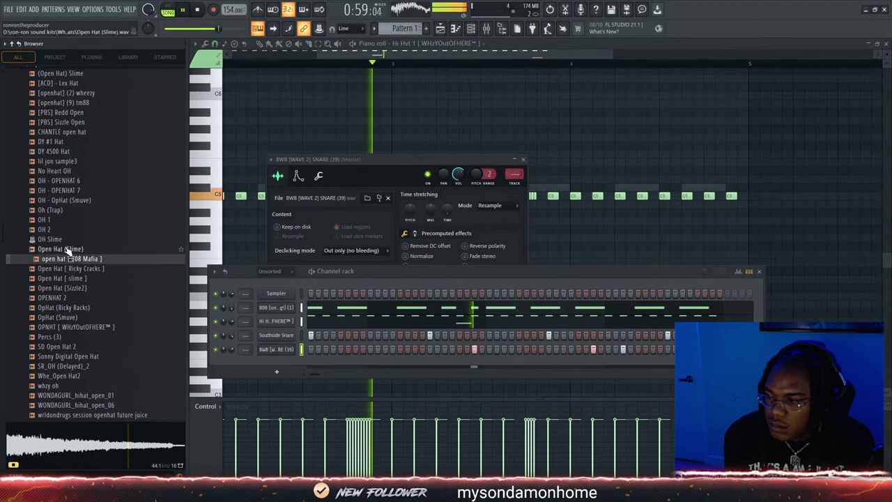
click(63, 249)
click(64, 239)
click(63, 230)
click(61, 200)
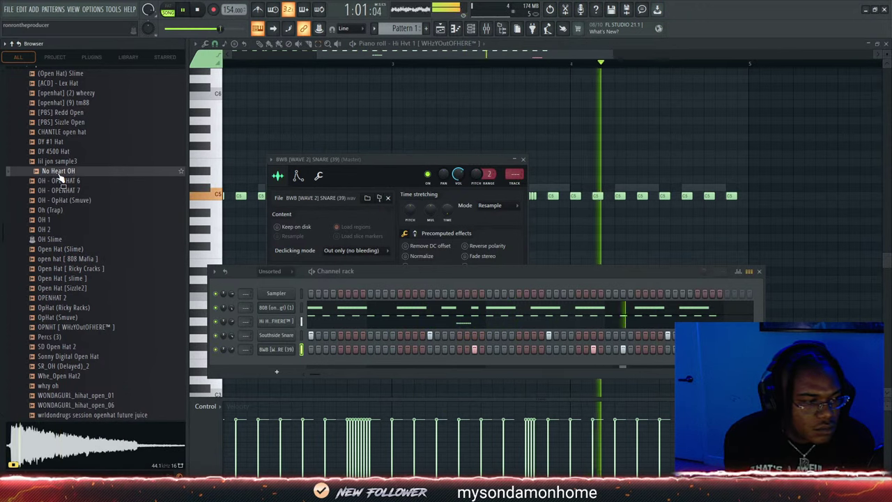
click(60, 190)
click(62, 337)
click(62, 366)
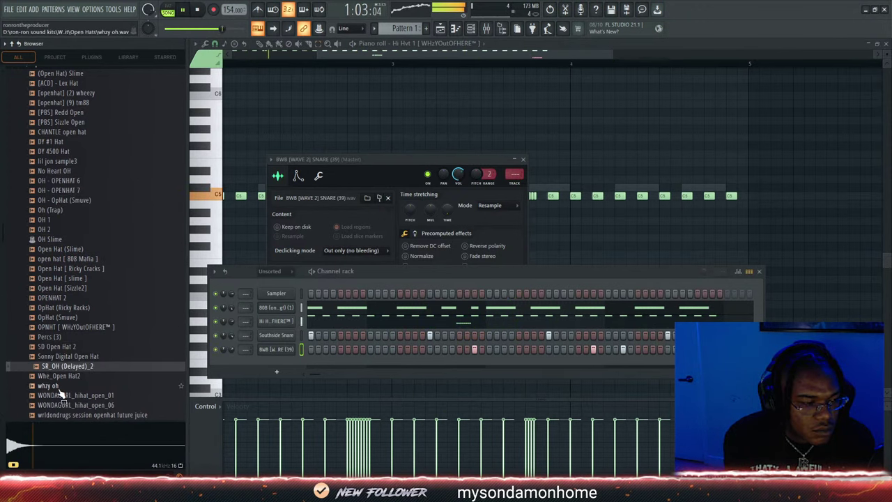
Add WONDAGURL_hihat_open_06 as a new channel with hits at bar 1 step 13 and bar 3 step 13, and play the beat
click(62, 395)
click(64, 404)
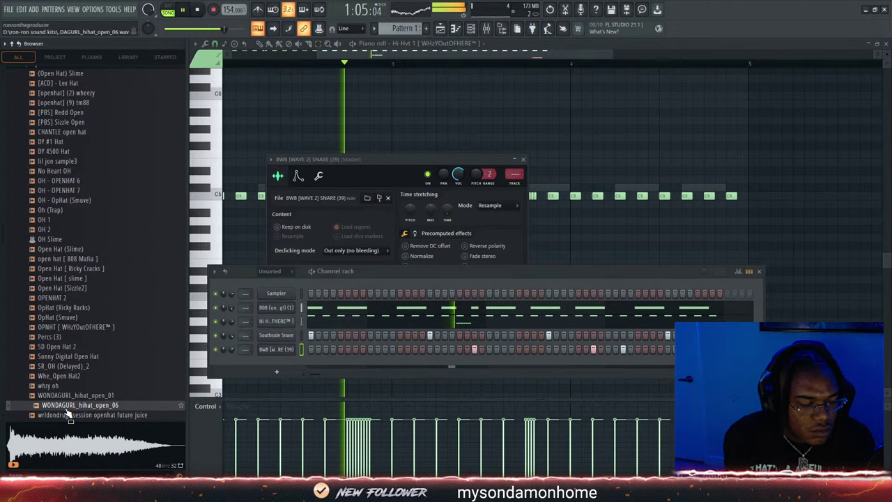
drag(279, 369, 280, 371)
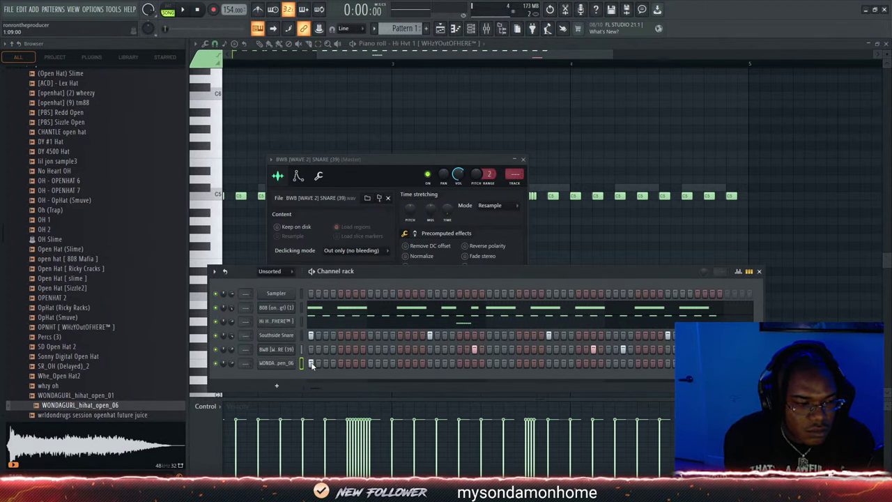
key(space)
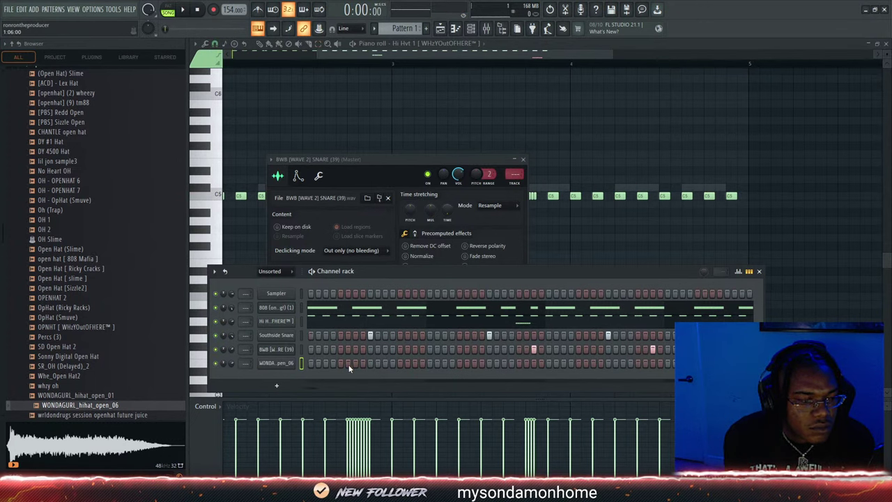
key(space)
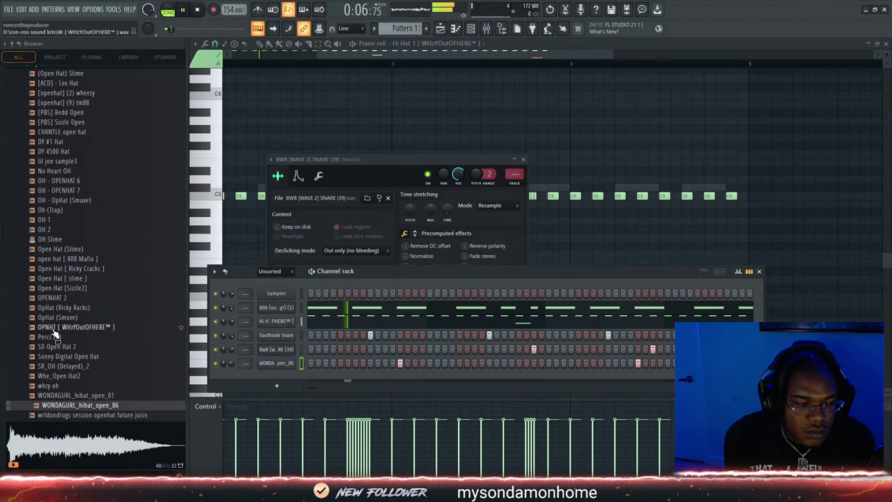
Browse the Kicks and Snares folders of the Wheezy x2 Drumkit
scroll(56, 334, up, 6)
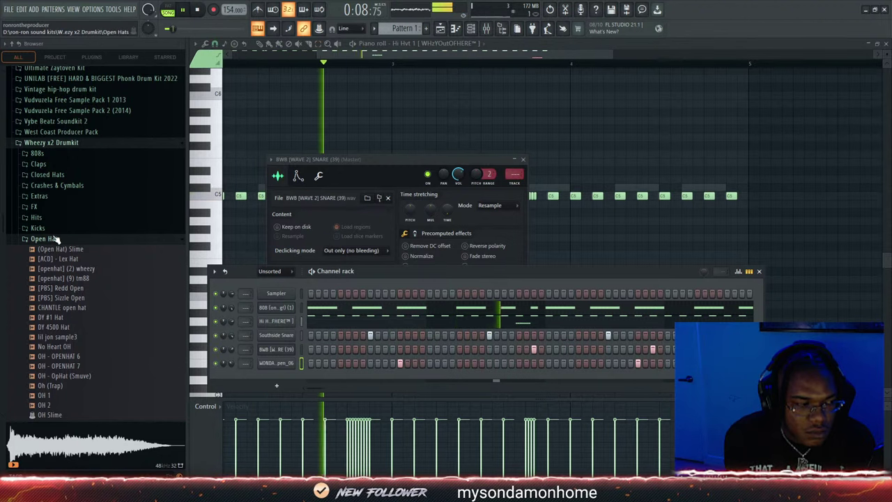
click(57, 241)
click(56, 229)
scroll(84, 223, up, 4)
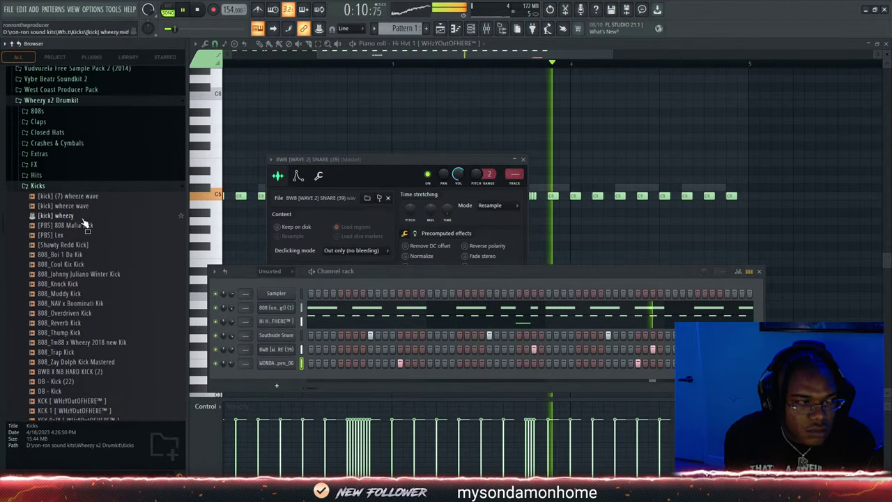
click(64, 189)
click(39, 219)
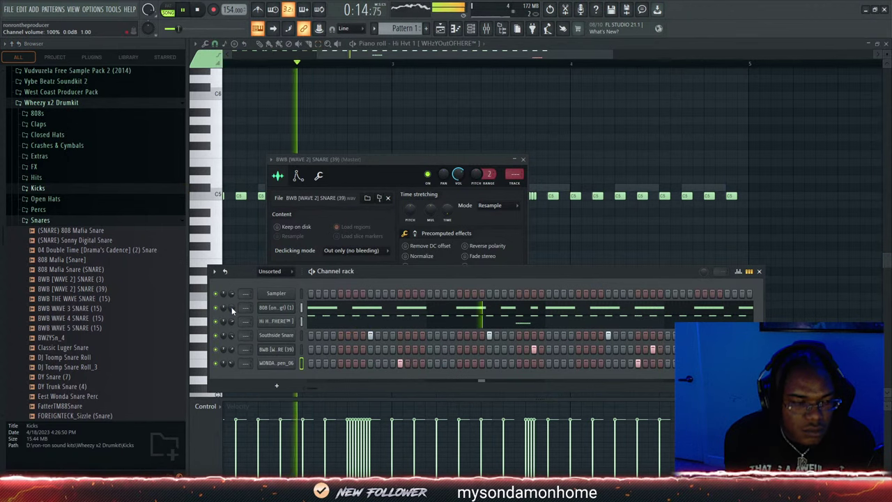
Look through the 808 channel's volume envelope, miscellaneous and sample settings
click(291, 309)
click(262, 140)
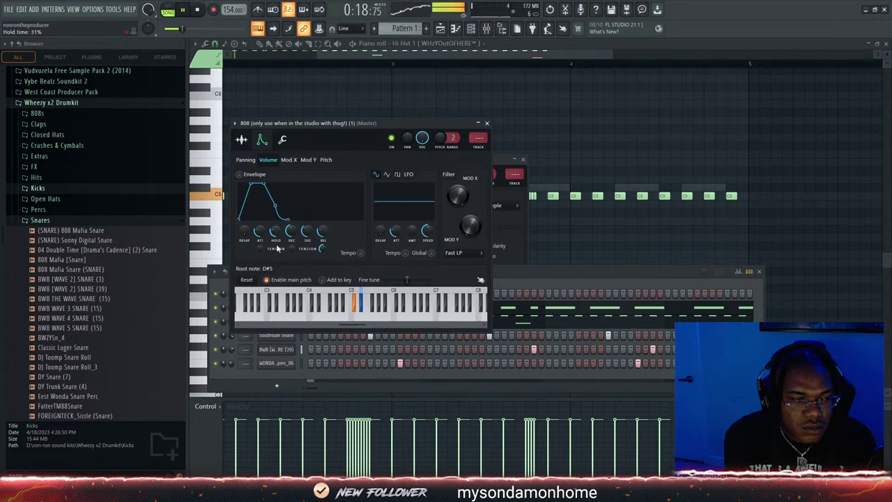
click(283, 140)
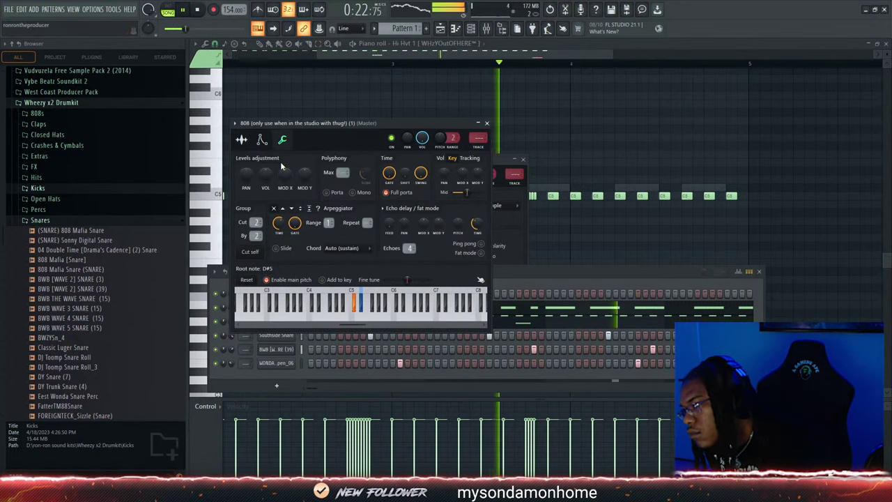
key(space)
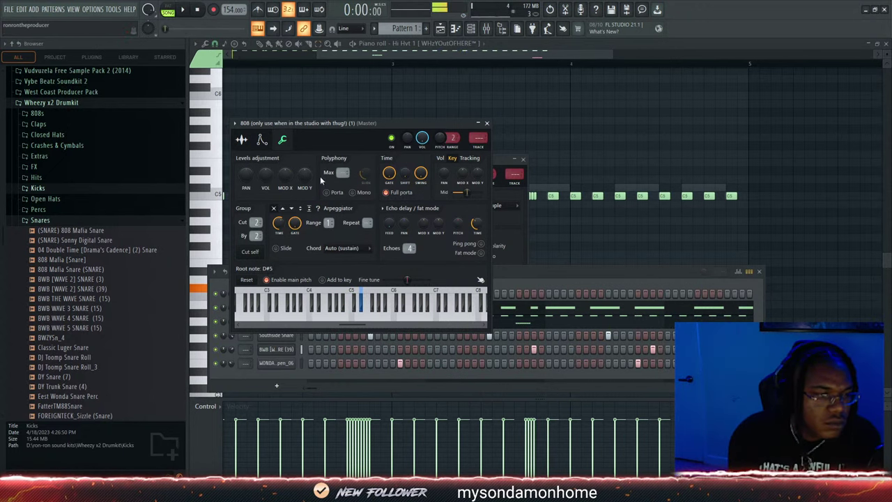
click(241, 140)
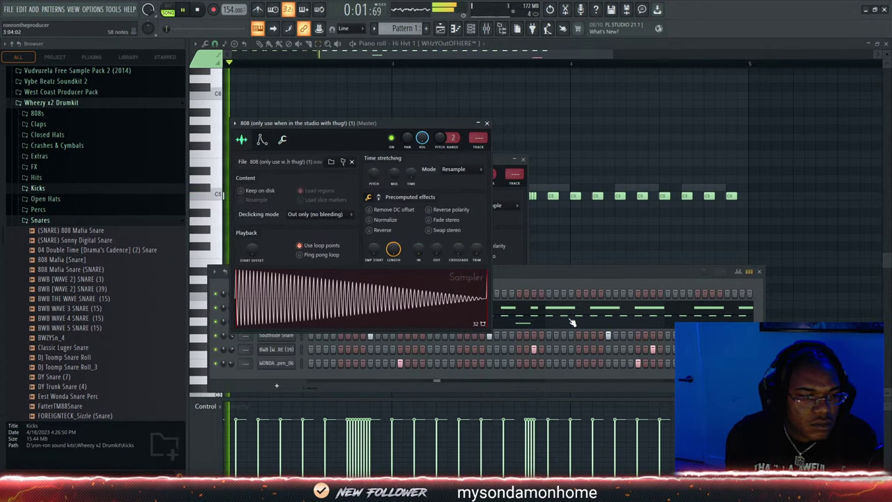
click(545, 273)
Raise the volume multiplier in the 808 channel's levels adjustment to 111 %
click(279, 308)
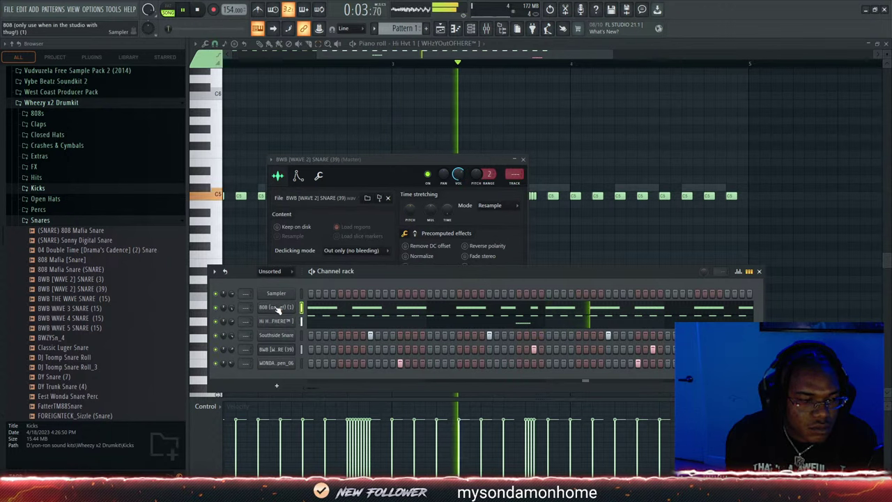
click(277, 308)
click(262, 140)
click(282, 139)
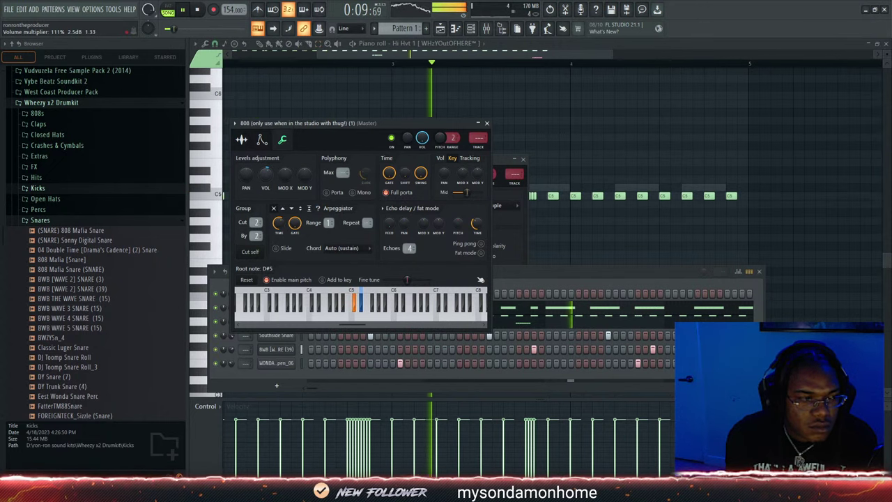
click(570, 272)
Open the 808 channel's piano roll and listen to its notes from bar 1
click(485, 30)
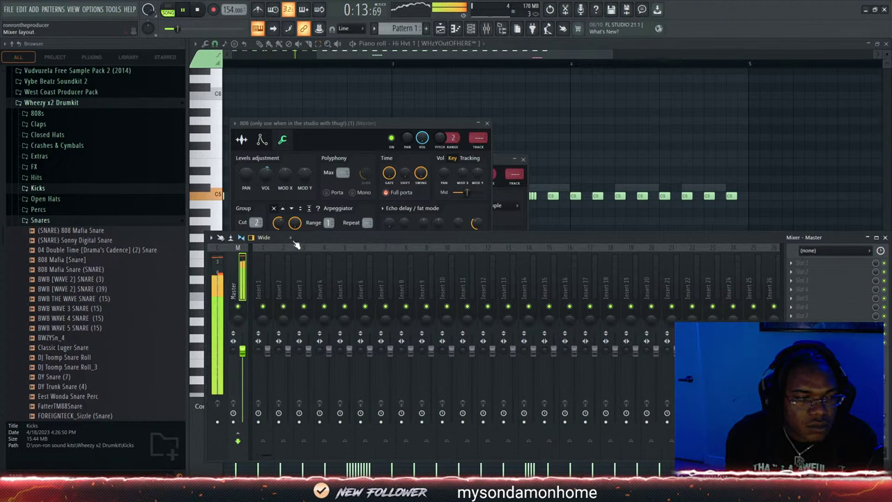
click(439, 28)
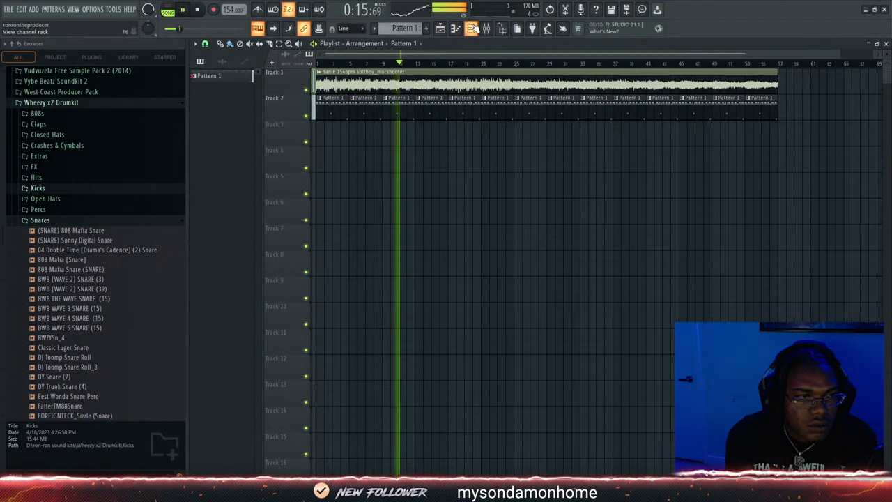
click(470, 28)
key(space)
click(391, 315)
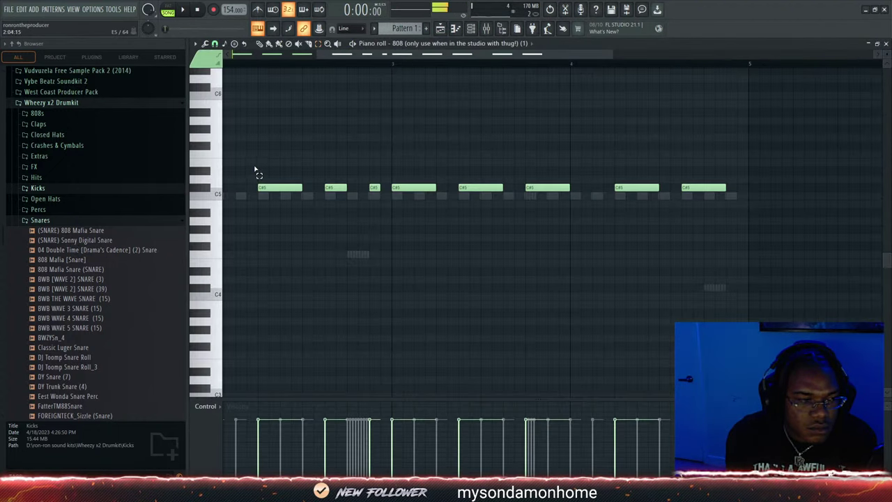
drag(338, 56, 242, 55)
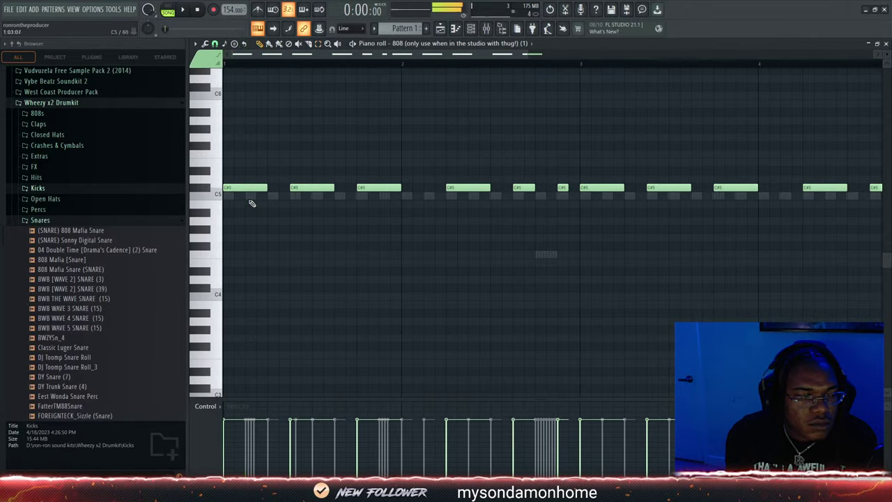
key(space)
mouse_move(245, 191)
mouse_down()
mouse_move(243, 217)
mouse_move(244, 181)
mouse_move(244, 192)
mouse_up()
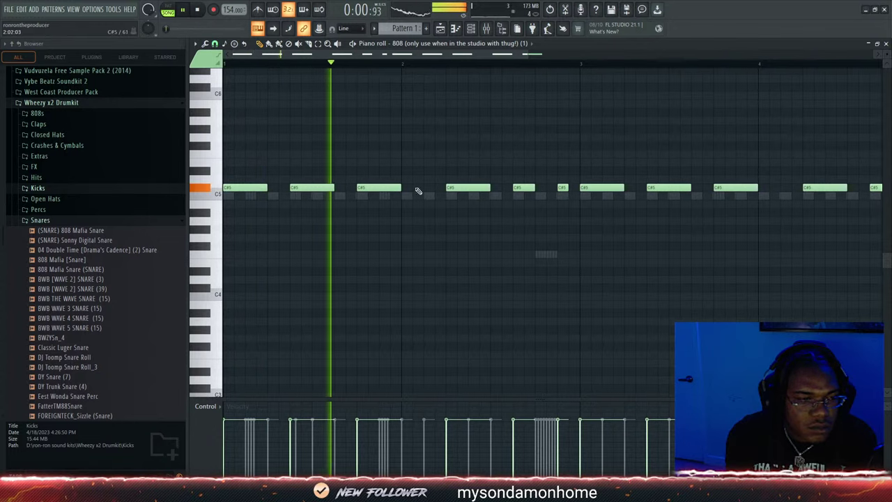
click(481, 32)
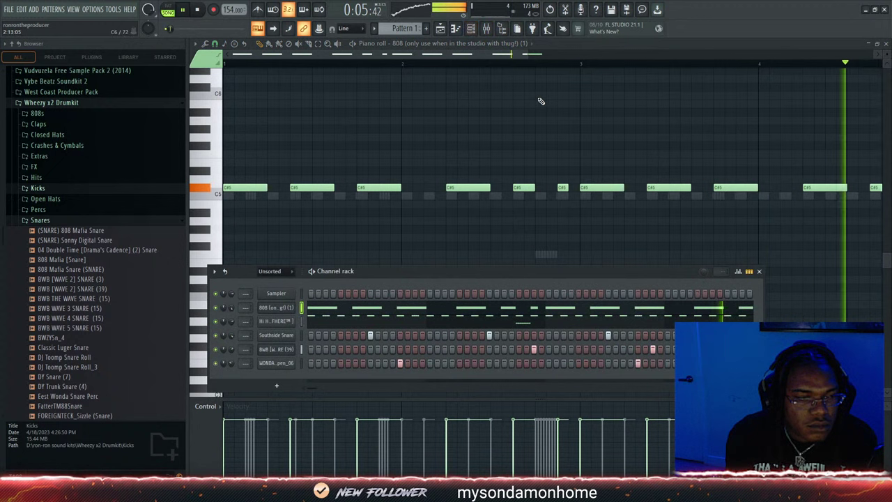
Compare further open hat samples, including OpHat (Smuve), Sonny Digital Open Hat and SR_OH (Delayed)_2, against the playing beat
click(48, 199)
click(56, 218)
click(57, 237)
click(68, 324)
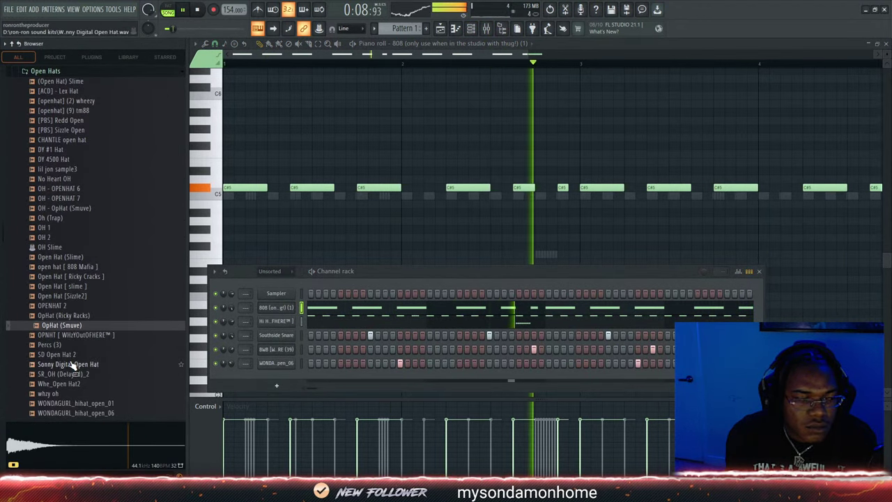
click(73, 364)
click(73, 374)
click(72, 383)
click(72, 393)
click(72, 413)
click(72, 402)
click(74, 374)
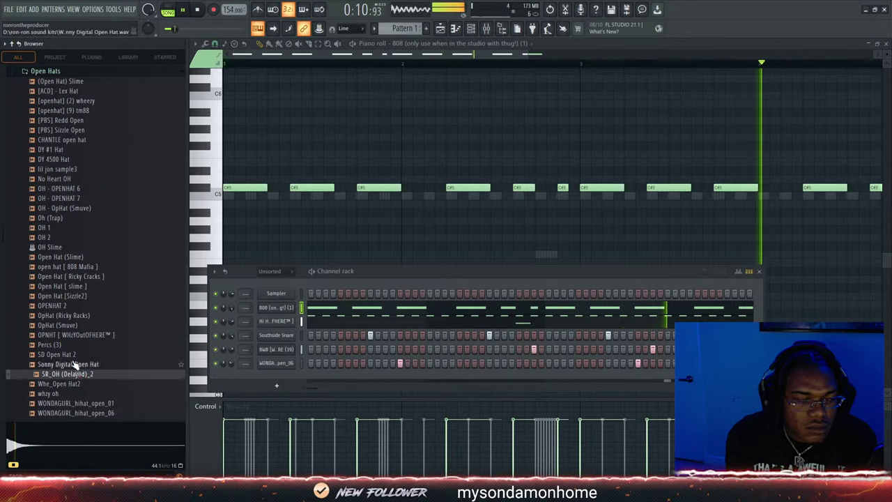
click(72, 353)
click(70, 325)
scroll(70, 302, up, 5)
Try the first 808 note at C5 during playback, then return it to C#5
click(340, 308)
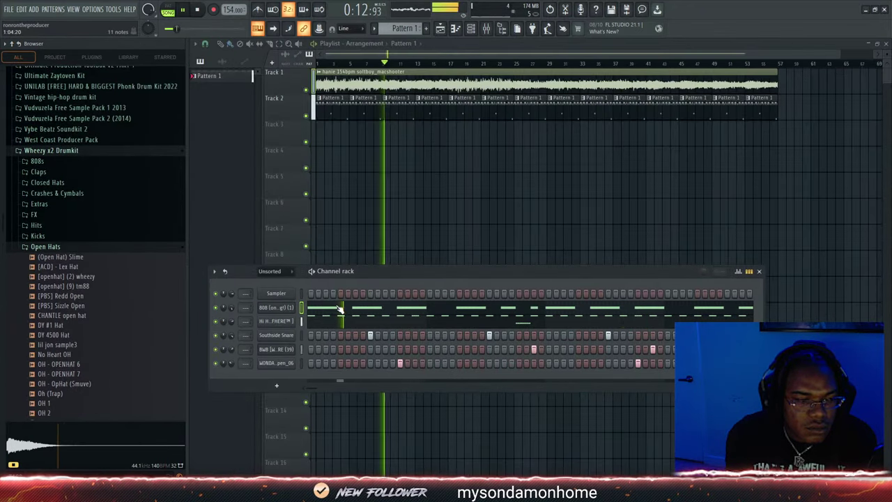
click(340, 308)
drag(243, 189, 251, 195)
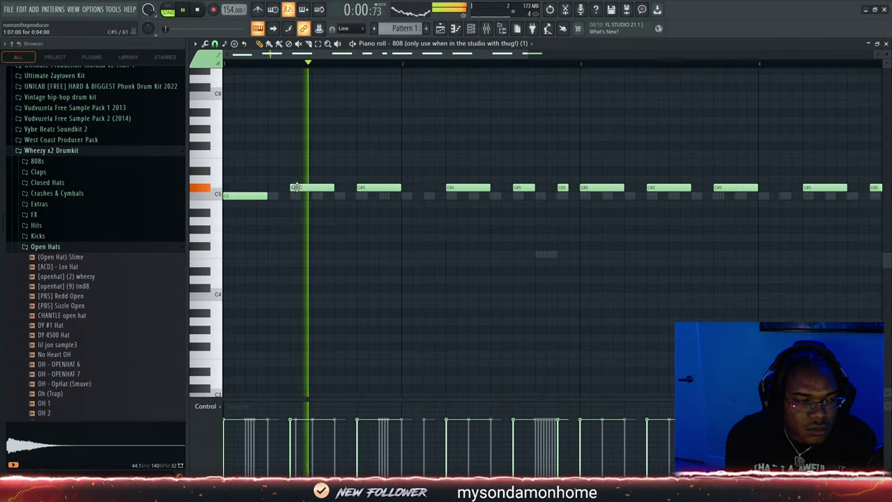
drag(243, 195, 175, 220)
key(space)
key(space)
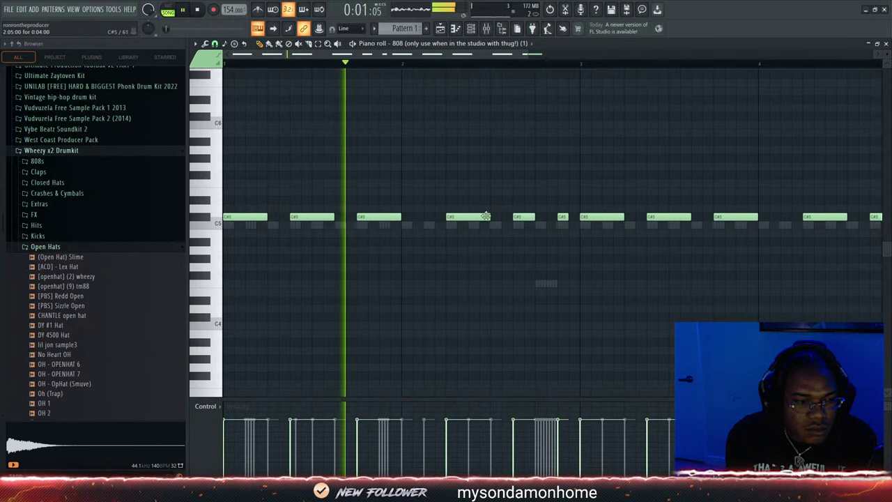
Transpose the two short 808 notes at bar 2 steps 11 and 15 to D#5, trying F#5 first
drag(523, 217, 523, 172)
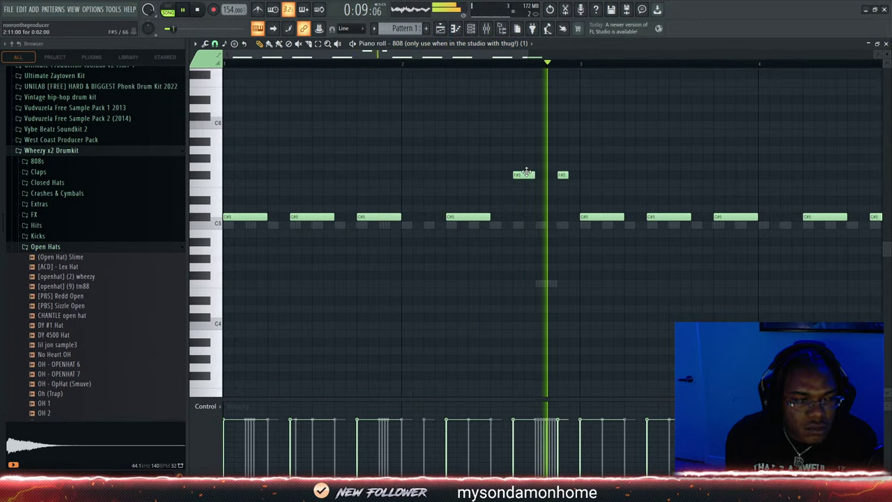
drag(526, 172, 530, 198)
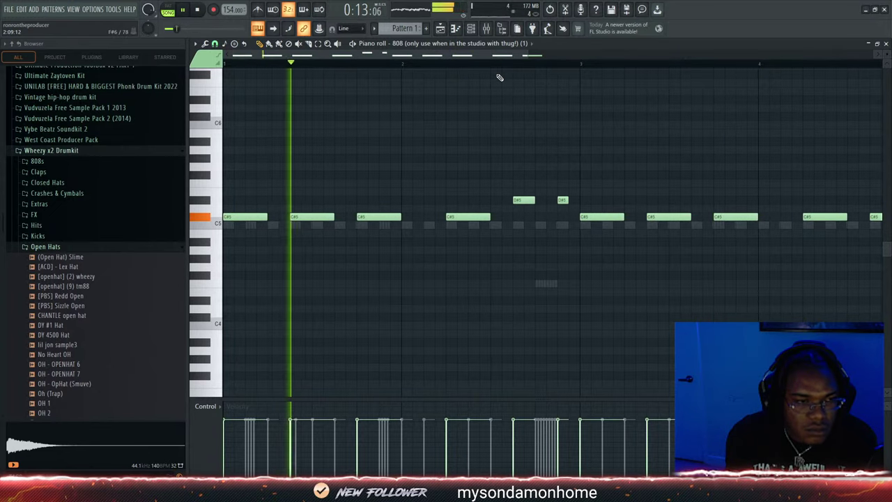
Transpose the final 808 note at bar 4 step 11 to D#5
drag(488, 55, 342, 77)
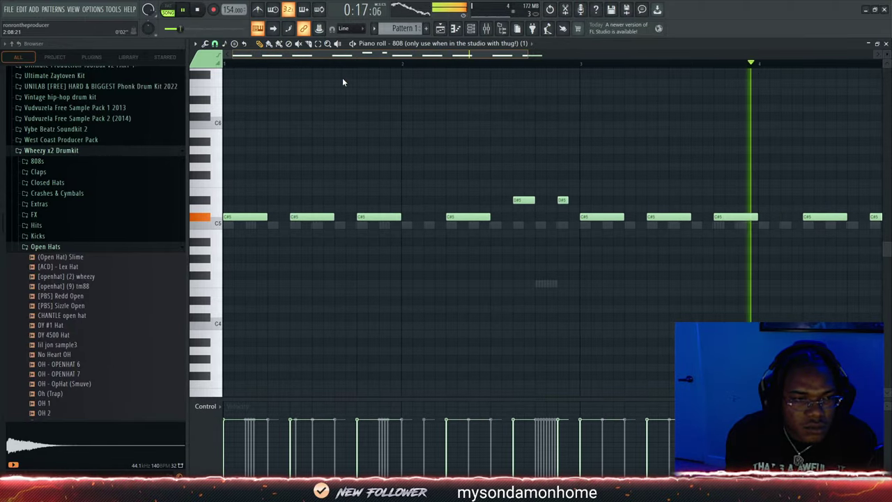
drag(500, 52, 611, 78)
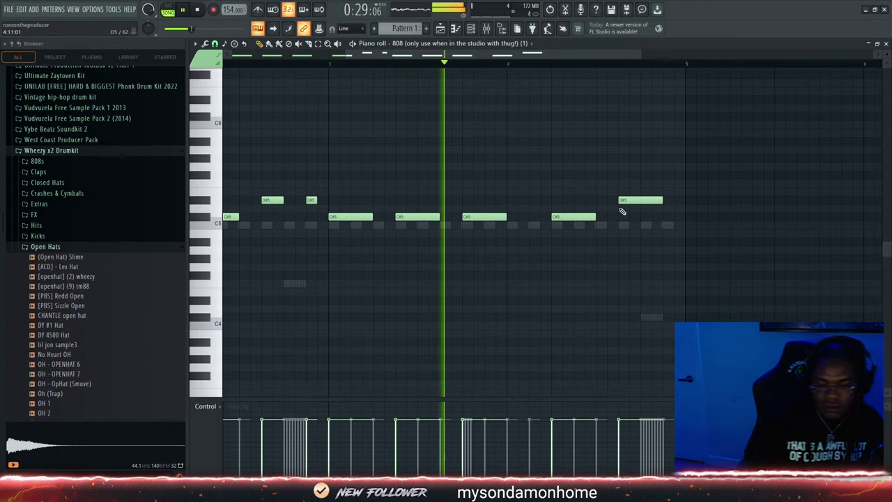
Show the channel rack and audition closed hats from the Wheezy x2 Drumkit, including Hi Hxt 1[ WHzYOutOFHERE™ ]
click(471, 28)
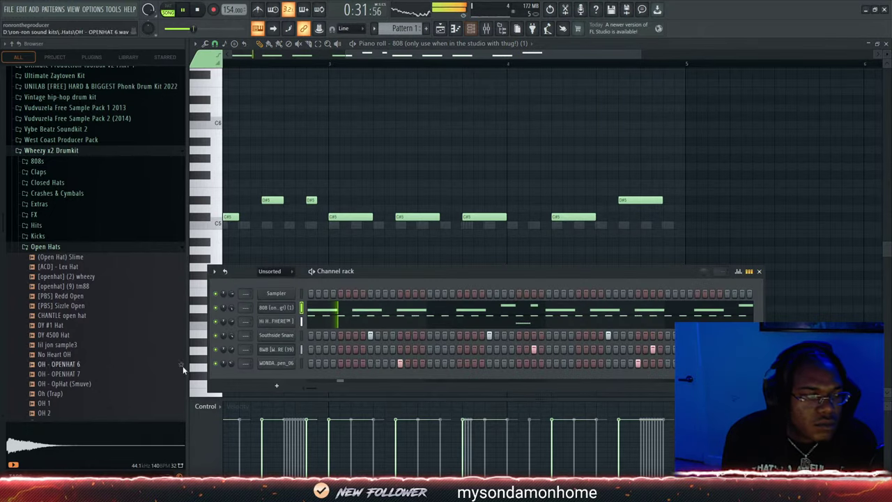
click(58, 183)
click(61, 276)
click(61, 335)
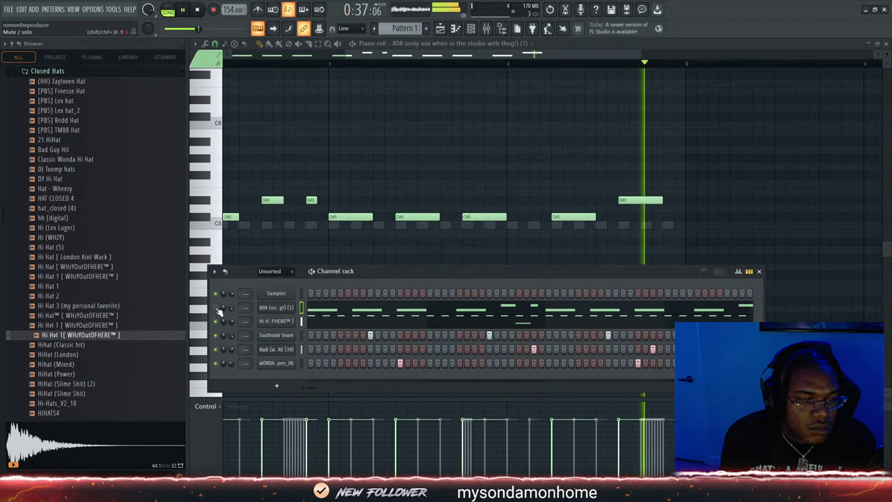
Audition samples in the kit's Kicks folder, including KCK BrZY, KCK [ WHzYOutOFHERE™ ], 808_Overdriven Kick, 808_Knock Kick and [Shawty Redd Kick]
scroll(40, 221, up, 5)
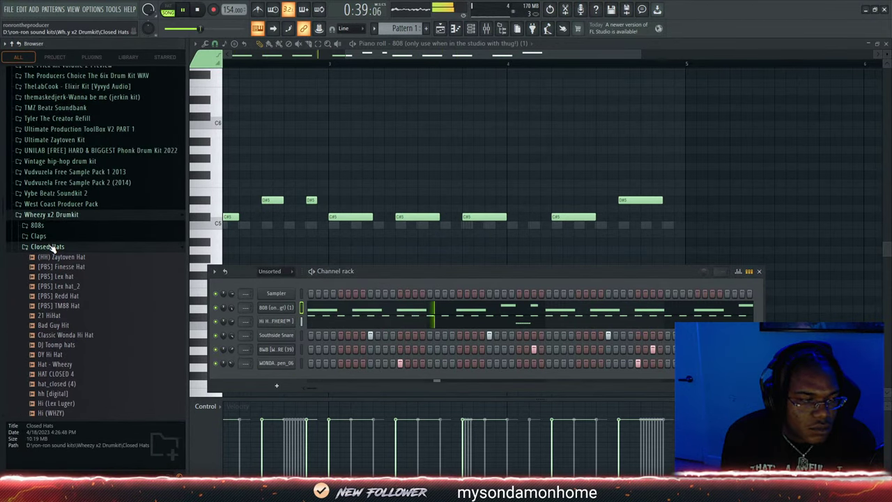
click(50, 248)
click(49, 304)
click(69, 306)
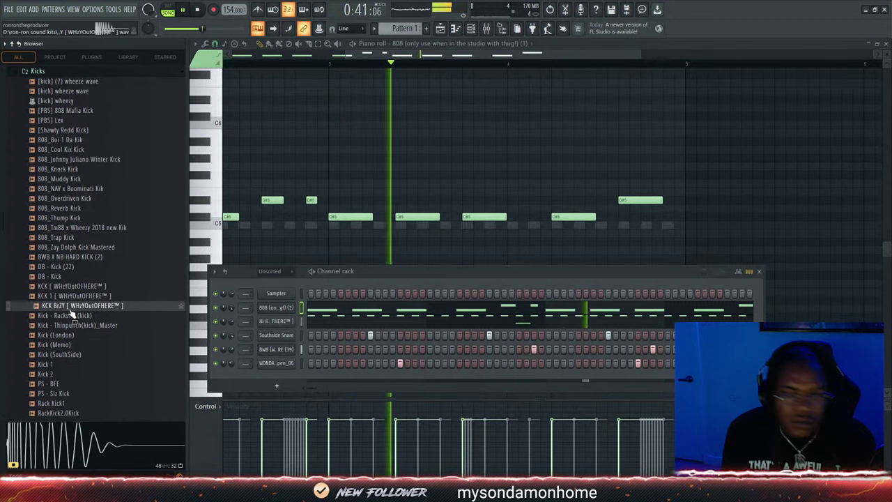
click(73, 286)
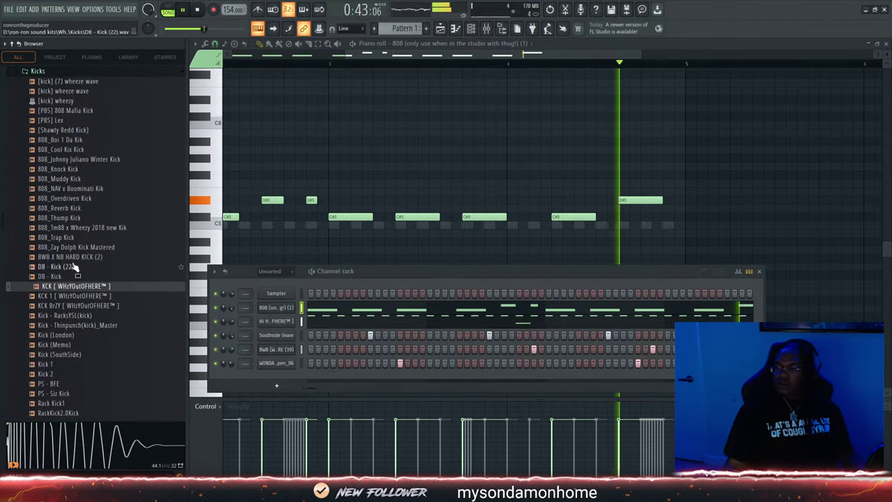
click(64, 198)
click(59, 169)
click(80, 130)
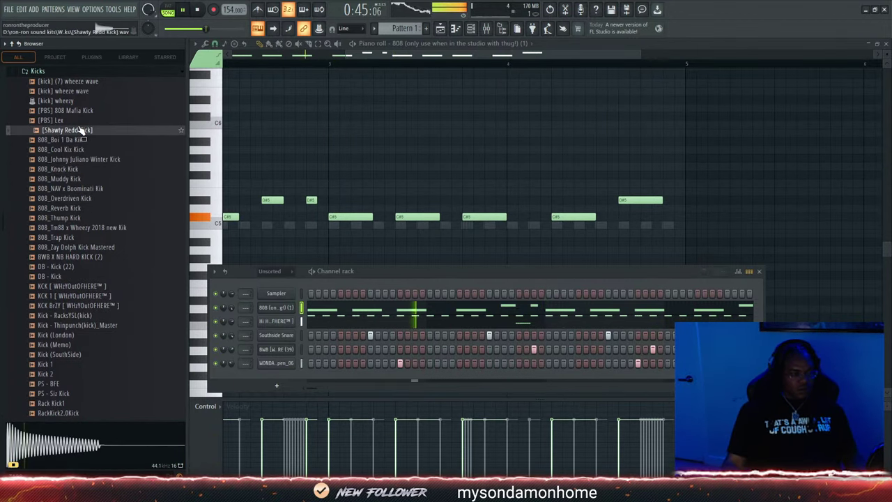
Add [kick] (7) wheeze wave as a new channel and program kicks on steps 1, 7, 13, 21, 27, 33, 39, 45 and 53
click(82, 83)
drag(294, 426, 272, 376)
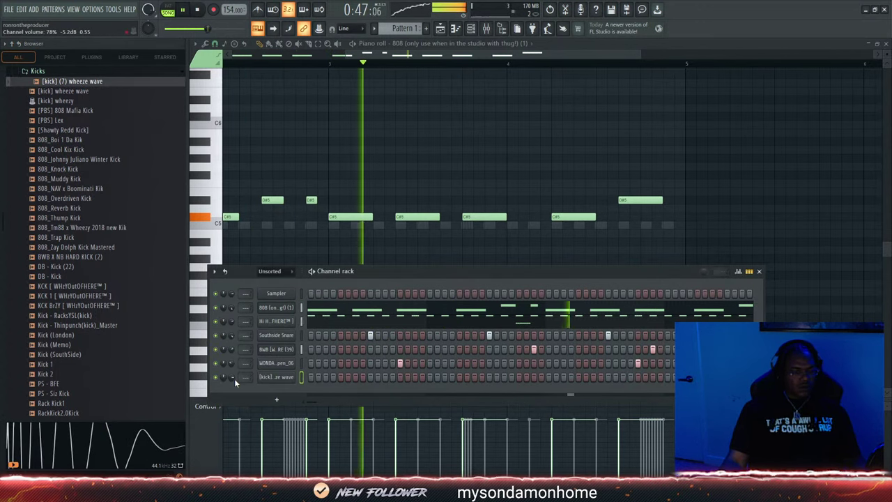
click(310, 378)
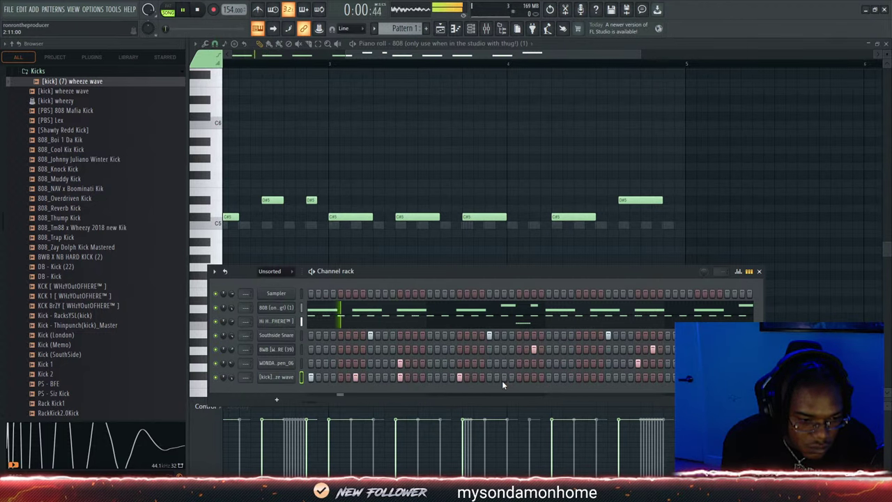
click(548, 377)
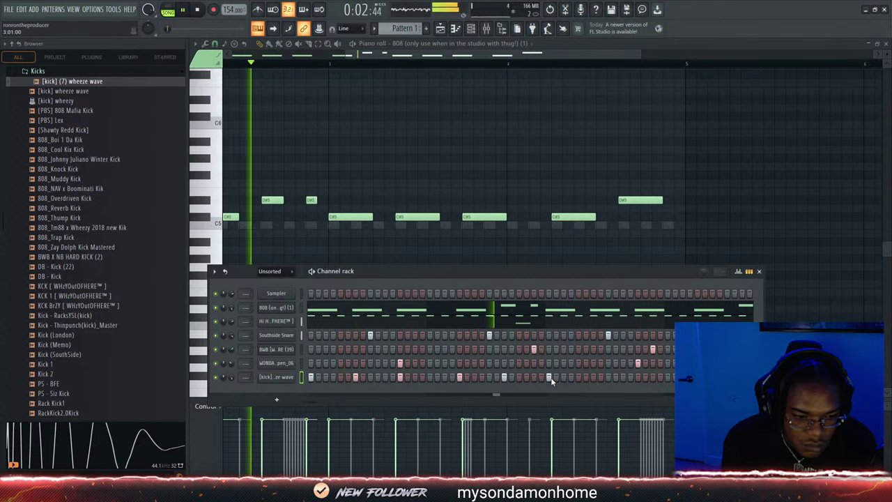
click(592, 377)
click(638, 376)
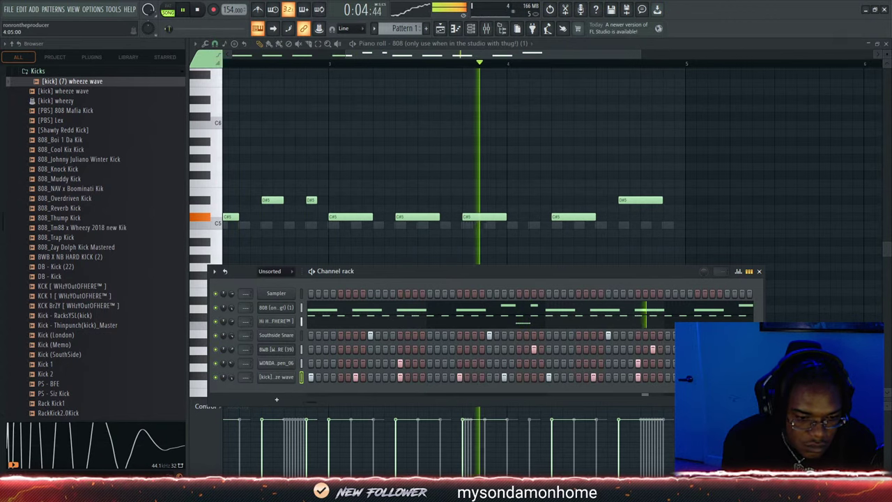
scroll(661, 378, right, 2)
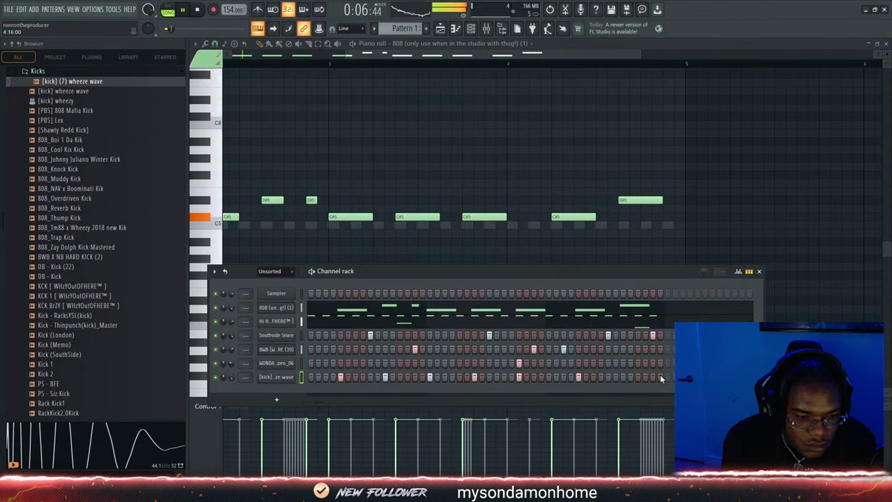
click(622, 377)
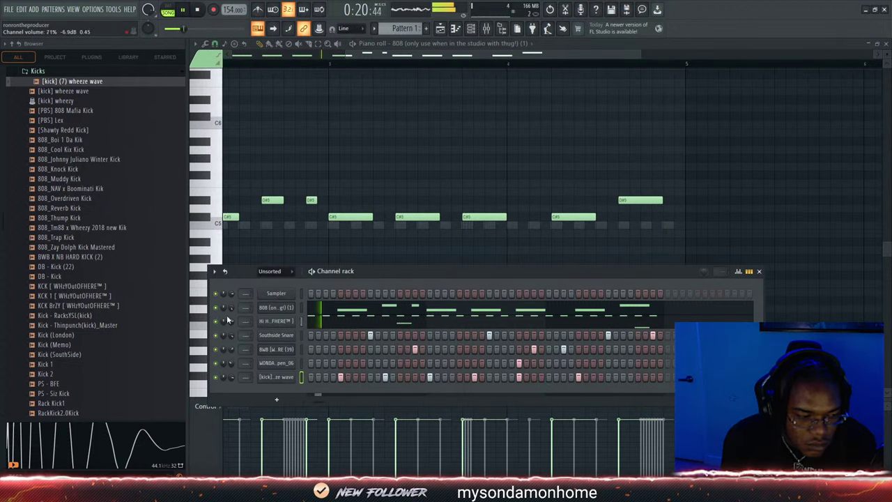
Split Pattern 1 into one pattern per channel, clear the pattern clips from playlist Track 2, and play the arrangement
scroll(97, 263, up, 7)
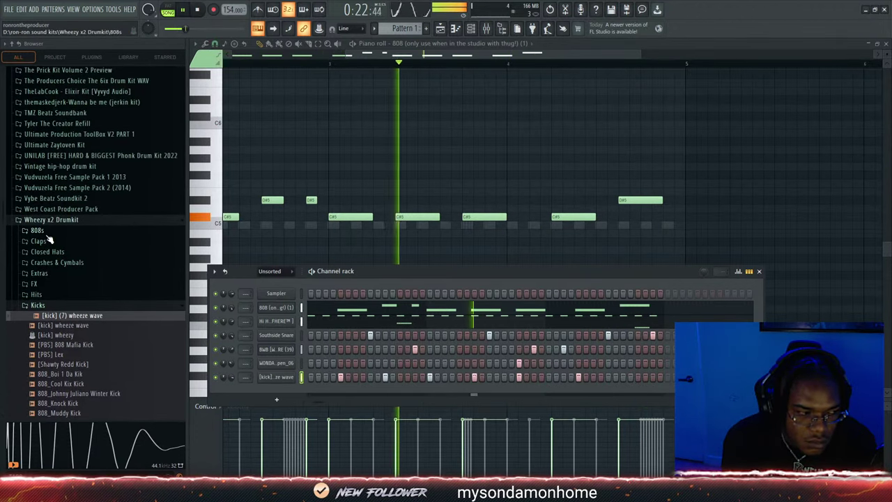
click(50, 220)
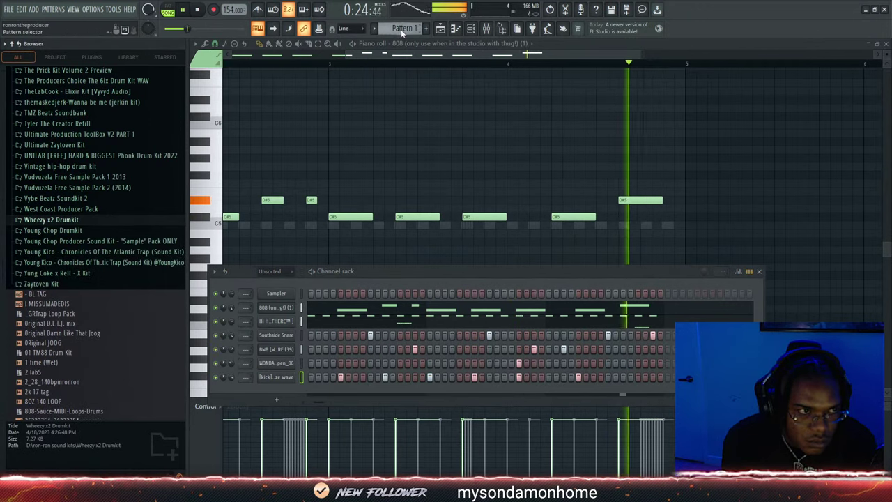
key(F5)
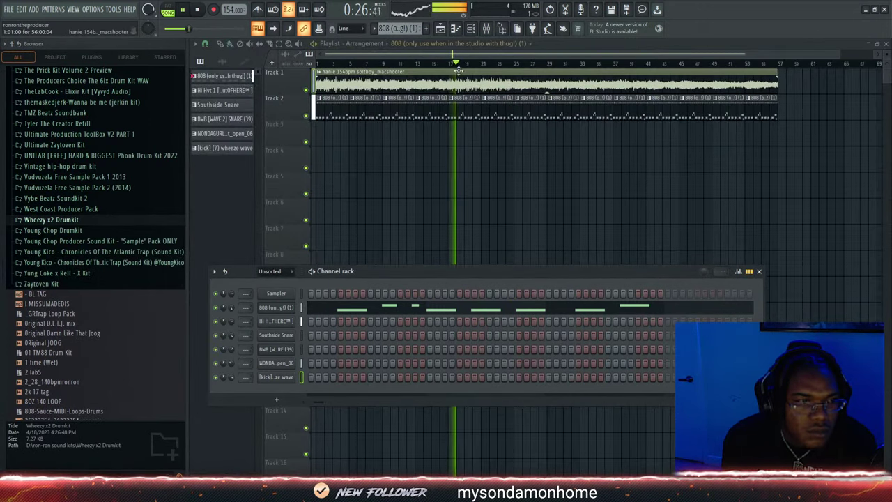
mouse_move(515, 127)
mouse_down()
mouse_move(301, 108)
mouse_move(617, 113)
mouse_up()
key(space)
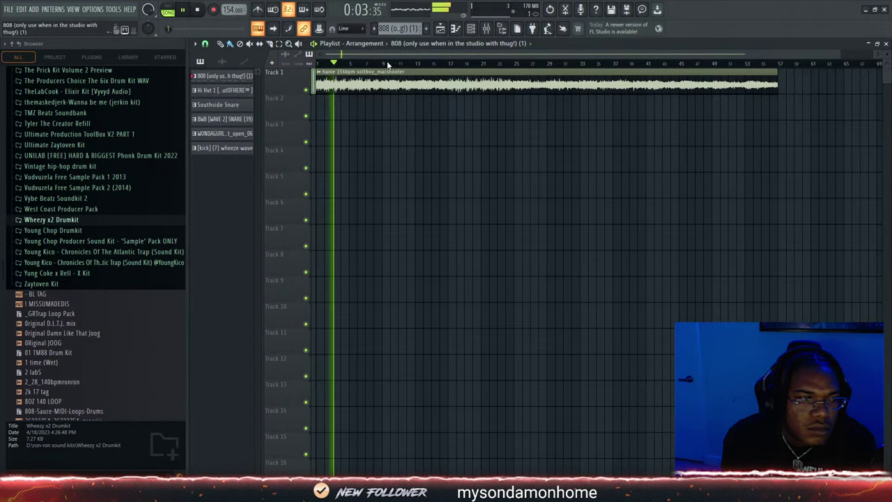
Route the melody audio clip to mixer insert 1 and check that insert in the mixer
double_click(547, 90)
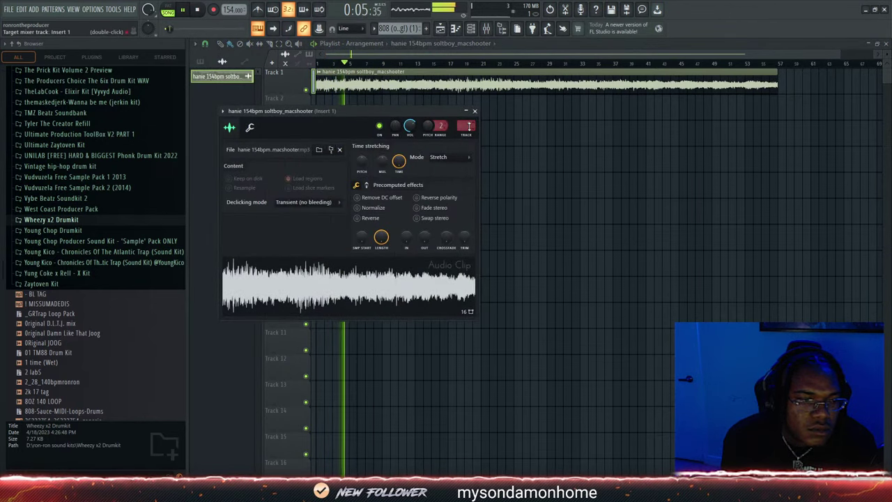
click(487, 28)
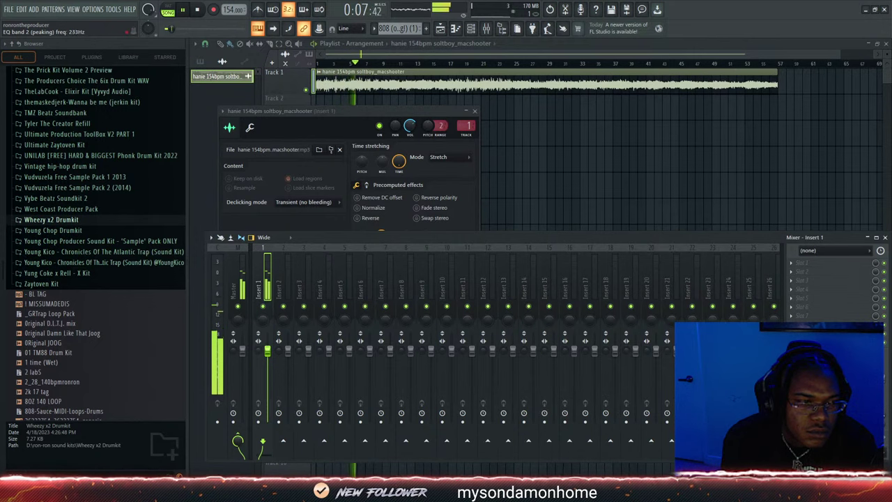
click(422, 57)
Place all six drum patterns on Tracks 2 to 7 at bar 9 and duplicate them three times through bar 24
click(200, 61)
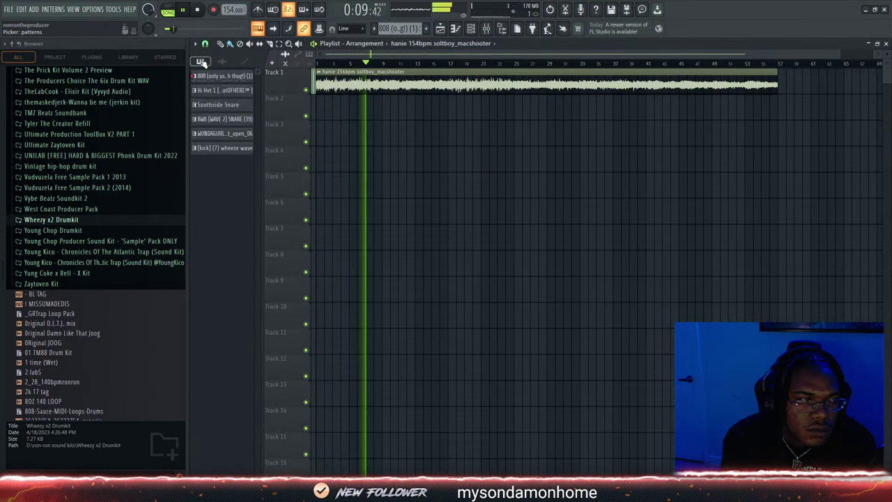
click(223, 148)
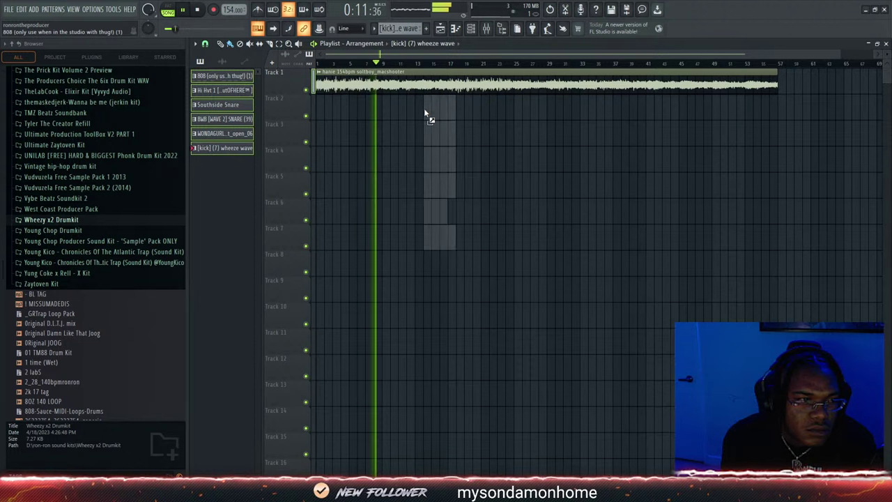
click(384, 108)
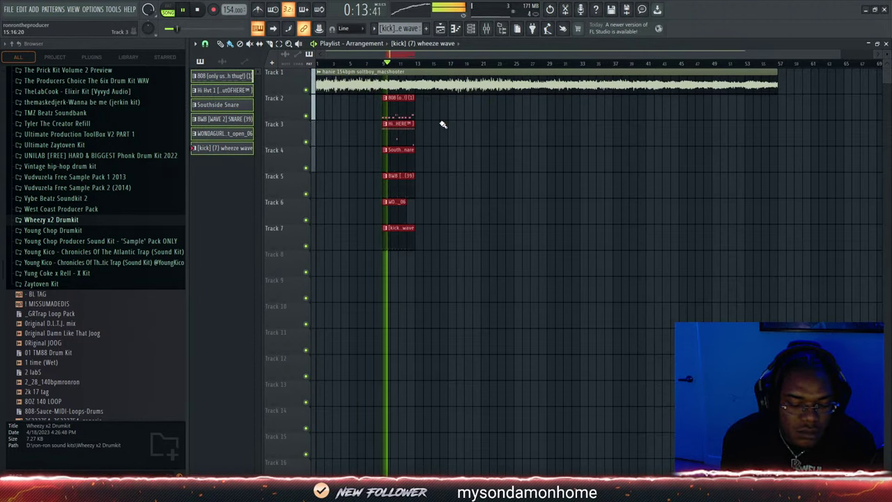
key(ctrl+b)
key(ctrl+b)
key(ctrl+b)
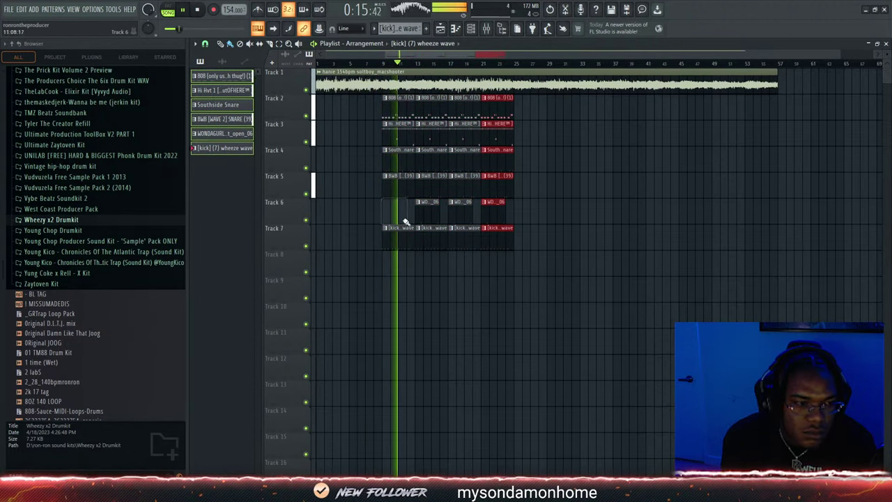
Delete the open hat clips at bars 9 and 13 on Track 6, and duplicate the whole 16-bar drum block from bar 25
right_click(401, 217)
right_click(426, 216)
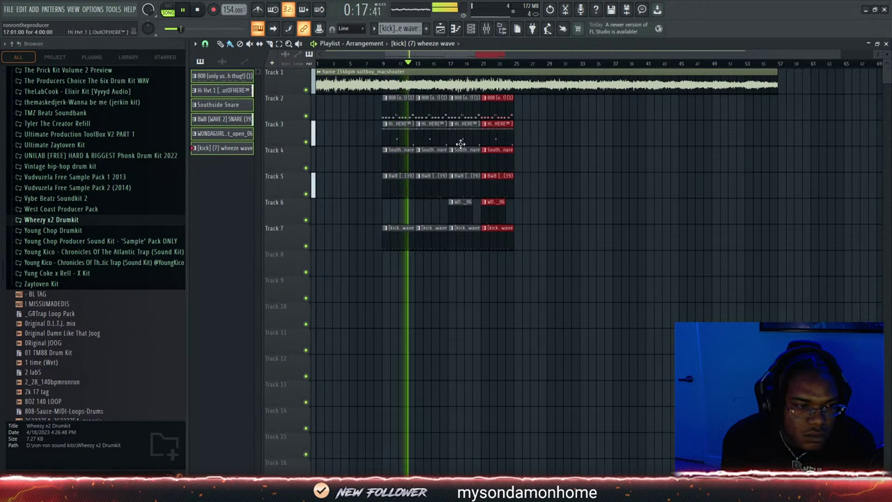
click(279, 43)
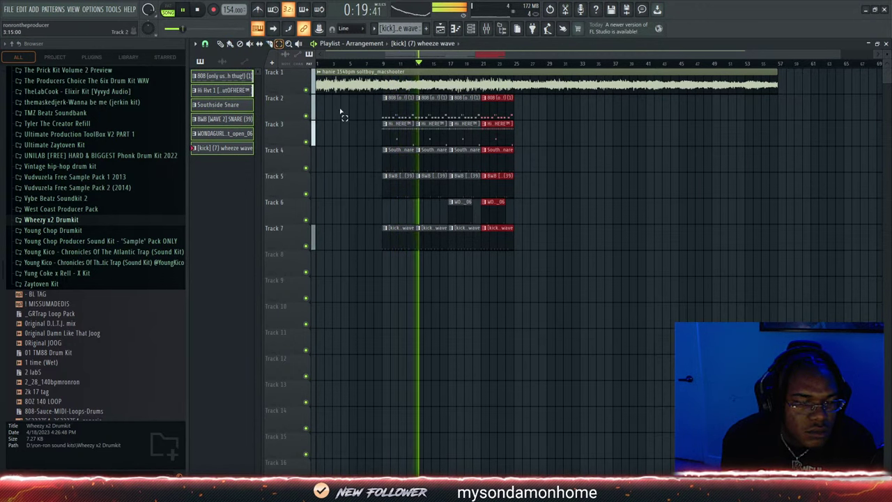
drag(385, 112, 555, 263)
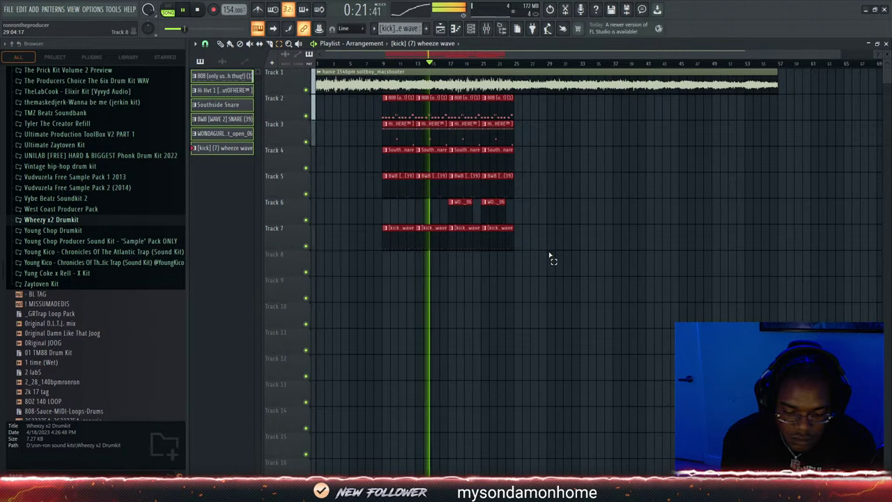
key(ctrl+b)
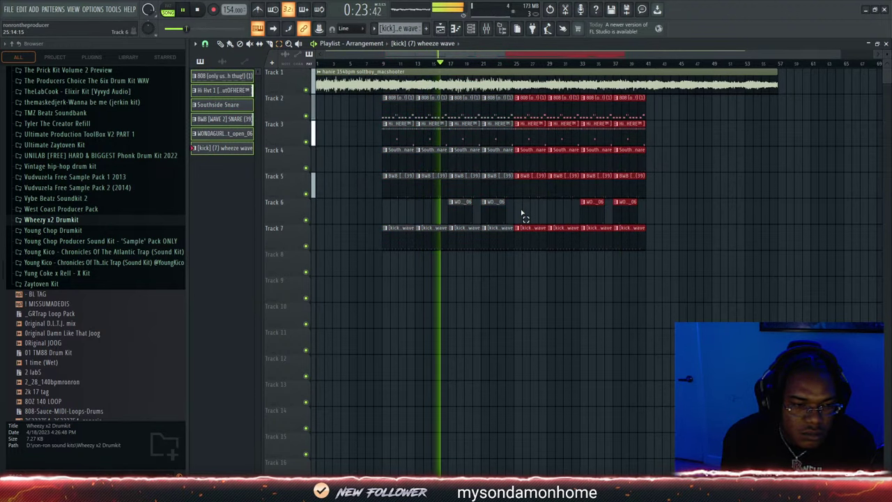
drag(519, 200, 468, 215)
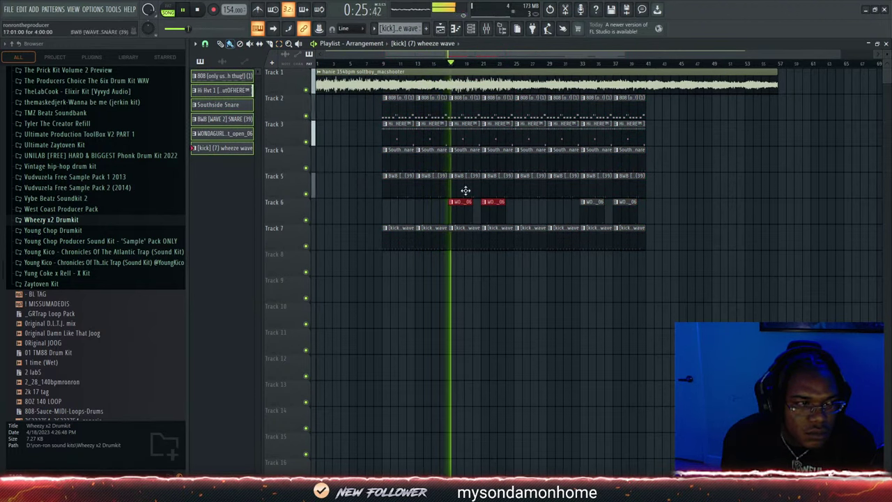
ctrl+click(520, 214)
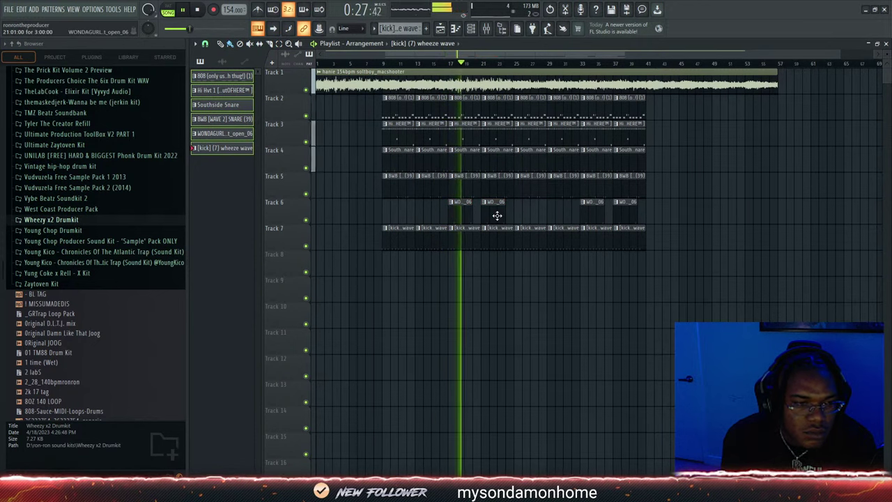
click(497, 215)
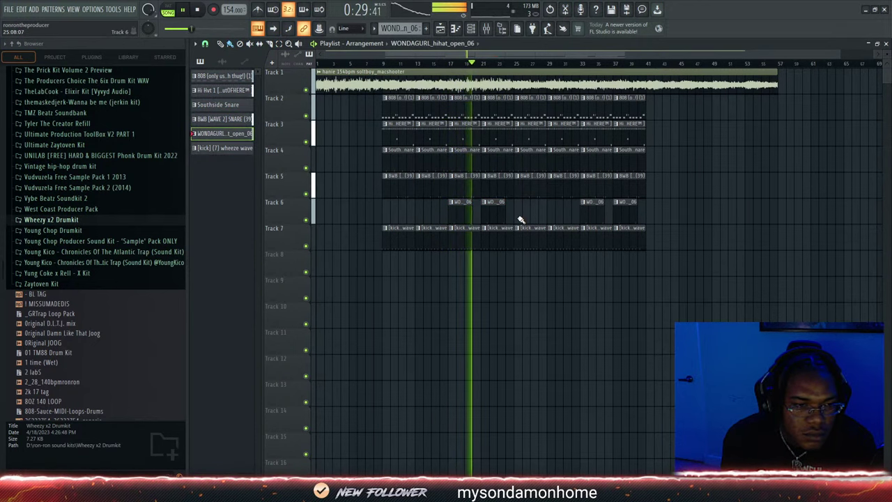
Shorten the 808, hi-hat, Southside Snare and kick clips at bar 21 to three bars, leaving a break in bar 24
drag(513, 107, 501, 159)
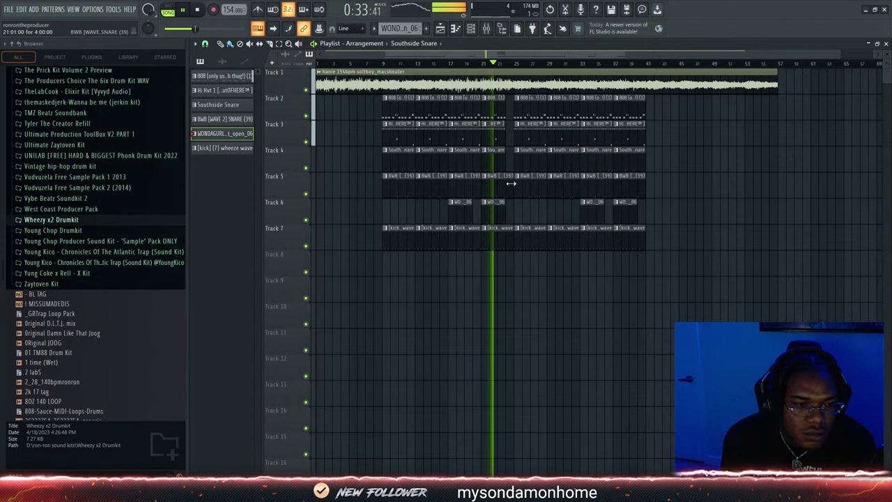
drag(512, 230, 503, 229)
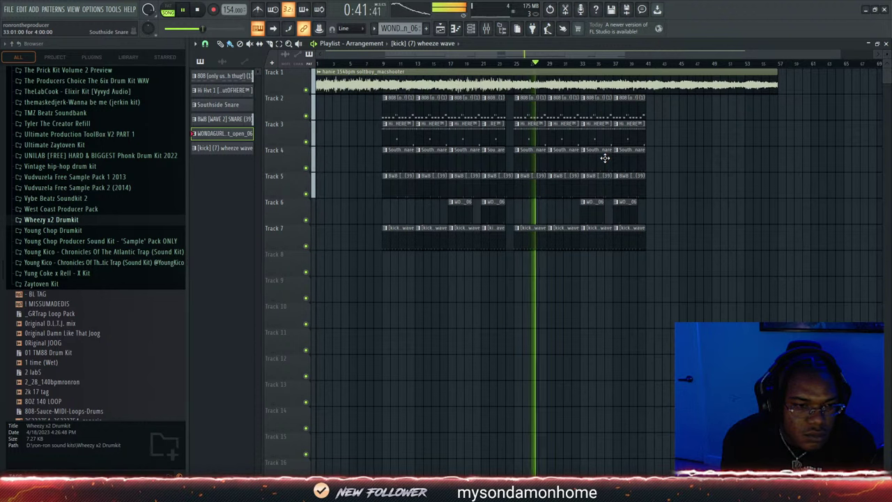
Shorten the last 808 and kick clips at bar 37 to two bars
click(637, 108)
drag(643, 107, 629, 105)
click(641, 135)
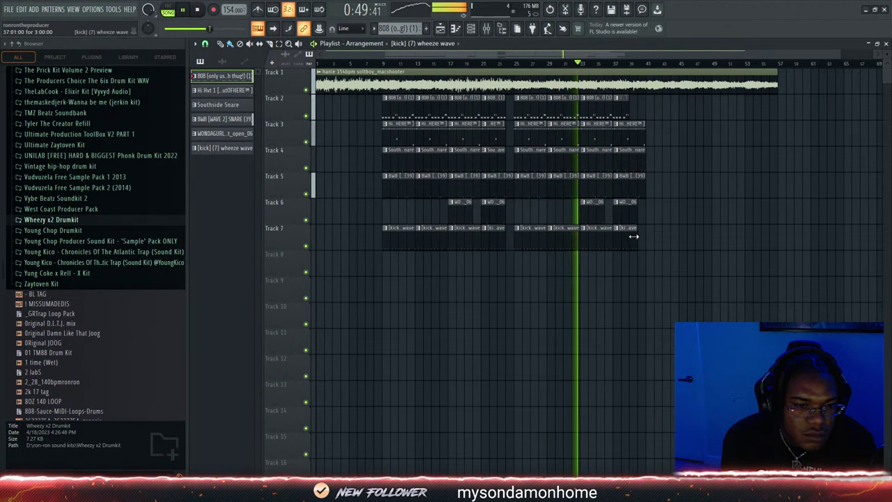
drag(639, 234, 627, 235)
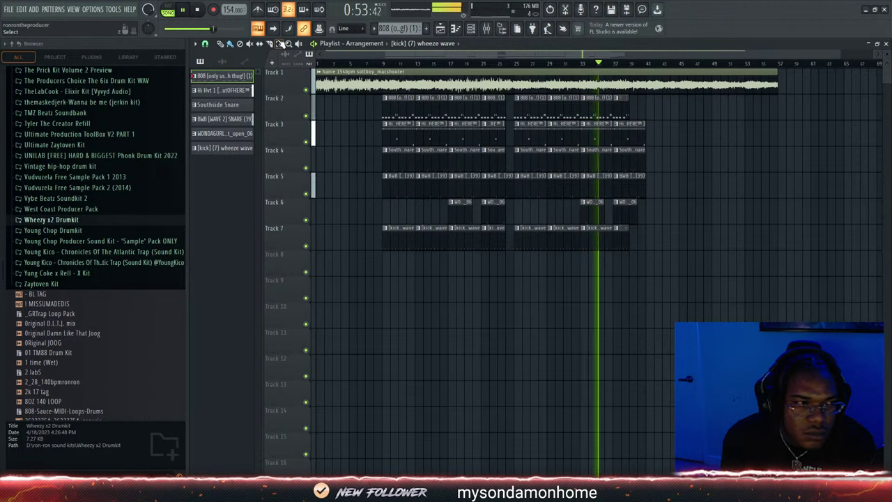
Duplicate the whole drum block of bars 9 to 40 from bar 41, and delete the copied clips from bar 57 onward
click(279, 43)
drag(376, 96, 677, 256)
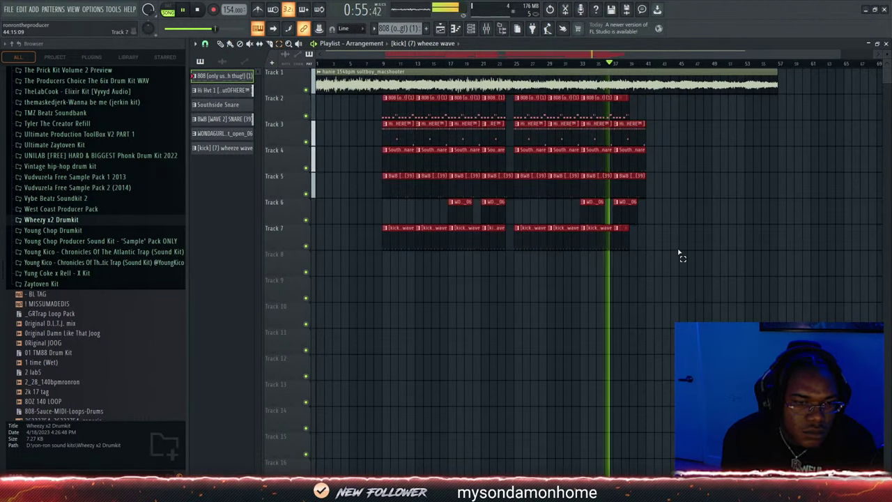
key(ctrl+b)
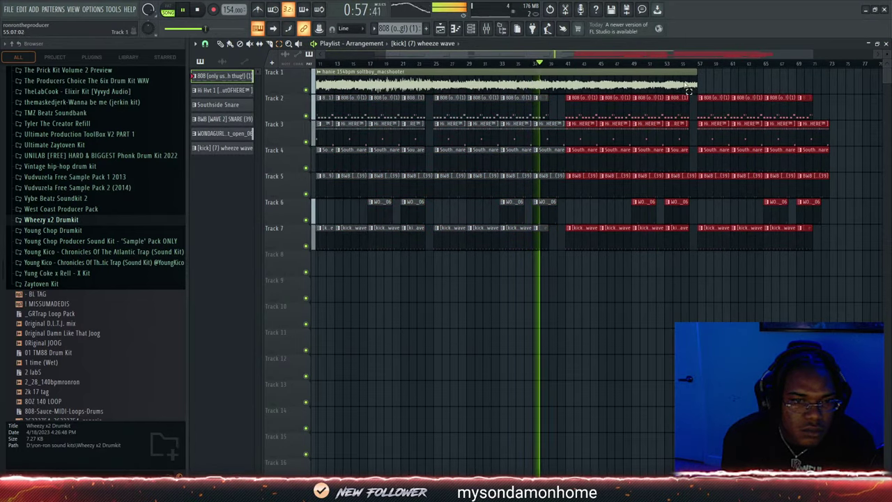
drag(704, 70, 864, 308)
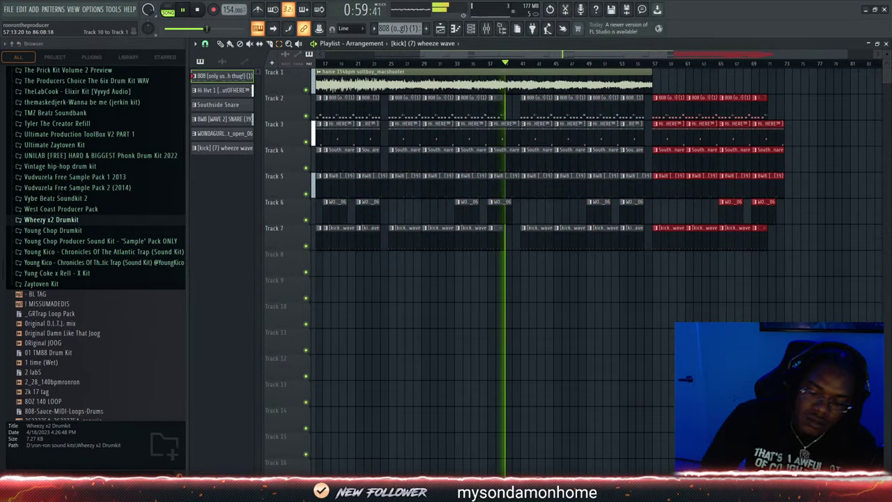
key(Delete)
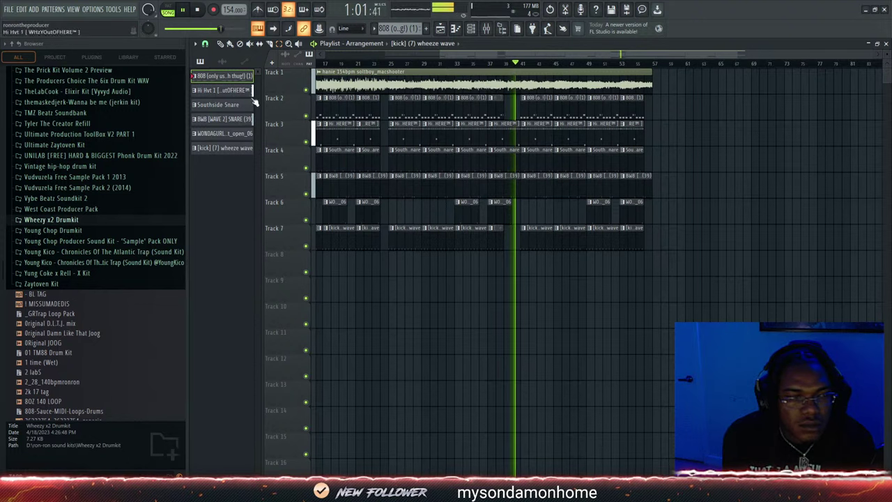
At bar 37, extend the 808 clip to four bars, and shorten the hi-hat and Southside Snare clips to three bars and the BWB snare to two
click(495, 64)
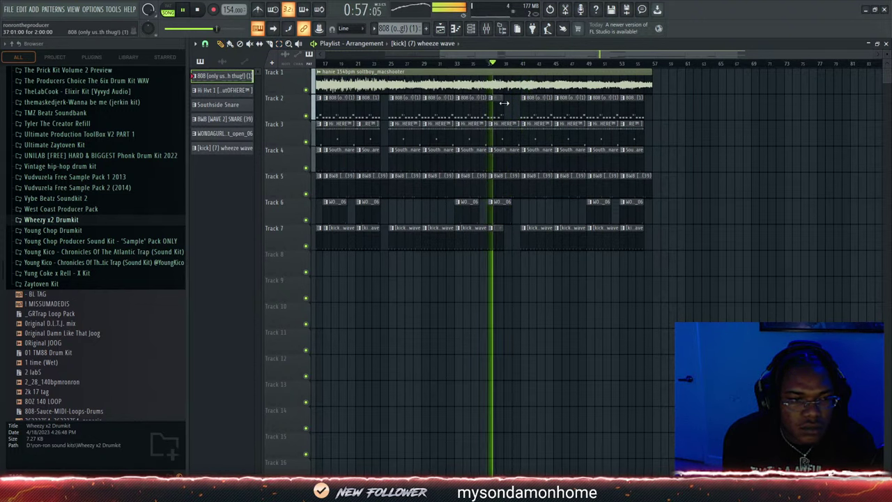
drag(517, 156, 511, 139)
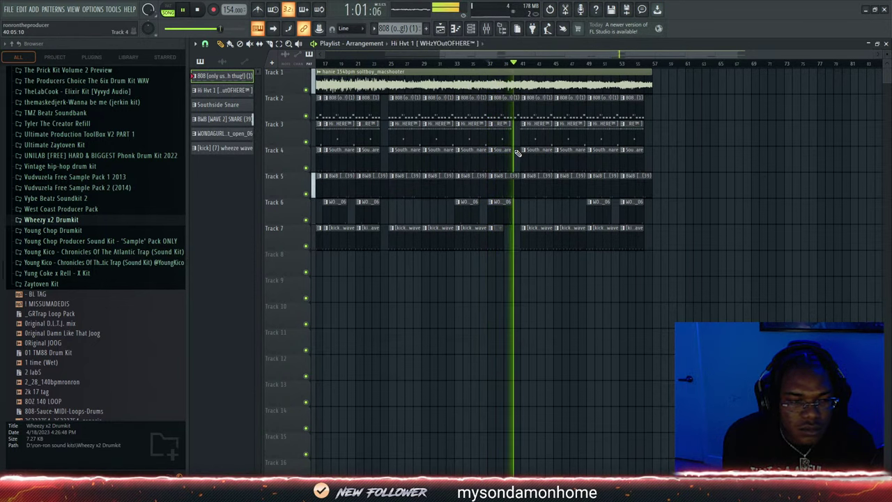
key(space)
key(space)
drag(517, 182, 503, 186)
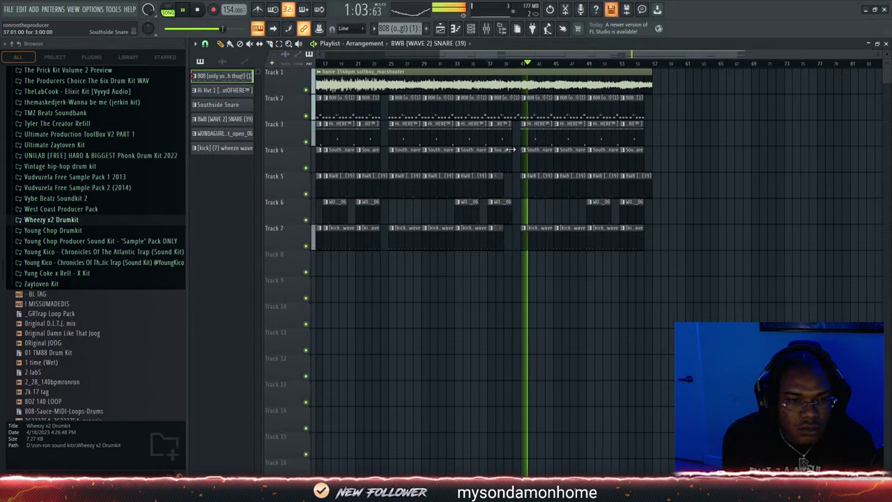
Slice the melody clip on Track 1 at bars 25 and 9
drag(440, 55, 313, 54)
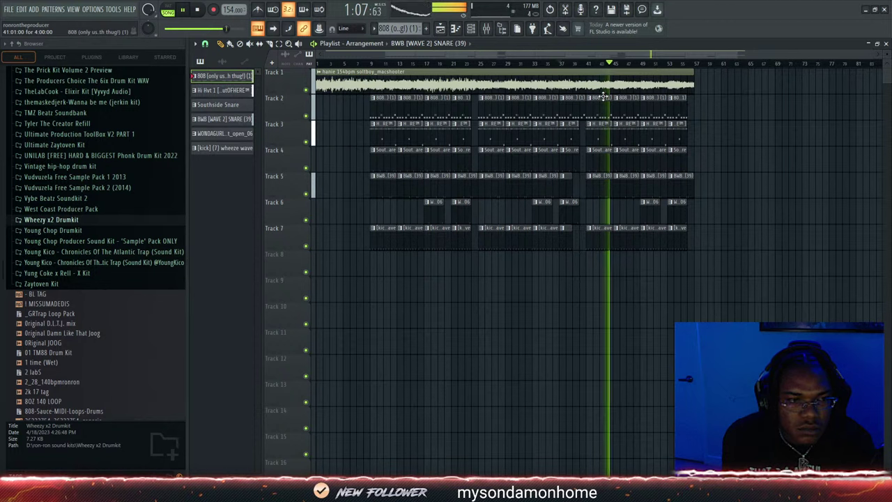
click(486, 78)
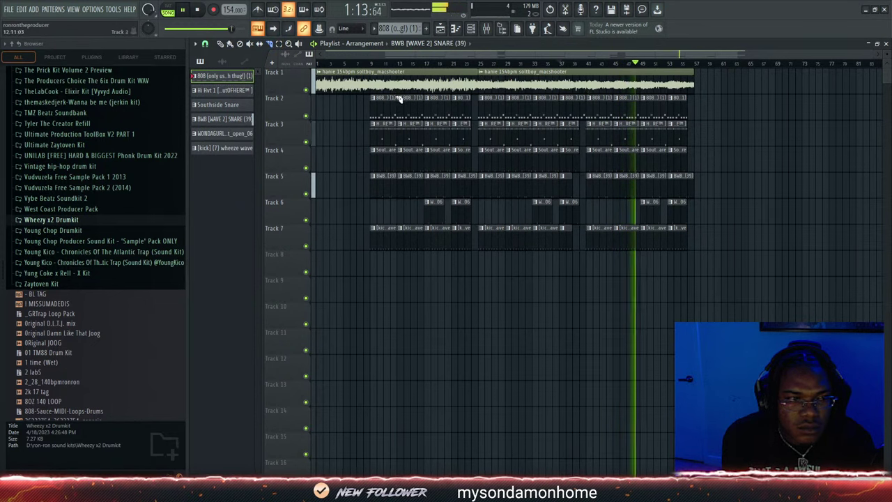
click(380, 78)
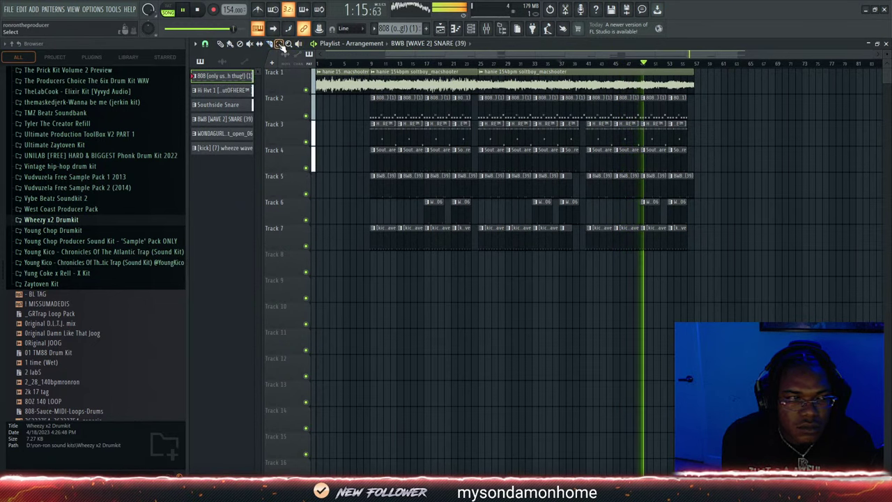
Duplicate the melody and all drum clips on Tracks 1 to 7 from bar 9 onward, placing the copy at bar 57
drag(374, 86, 801, 285)
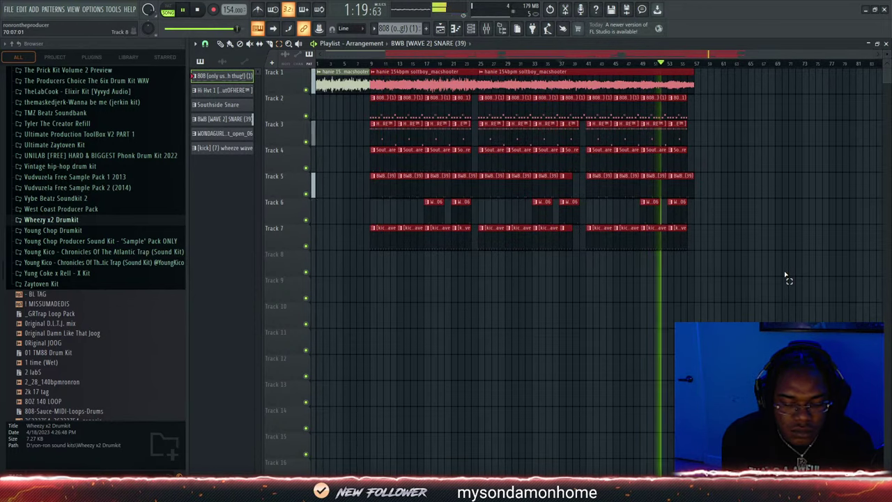
key(ctrl+b)
click(544, 307)
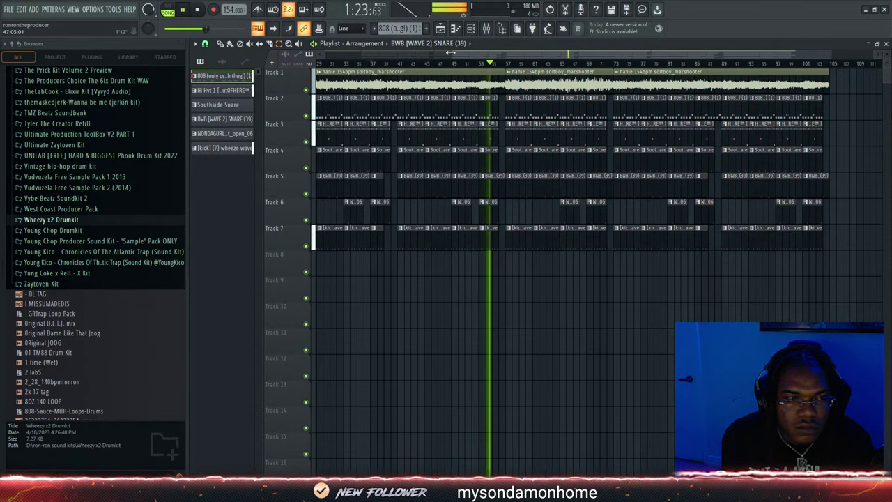
drag(451, 52, 320, 53)
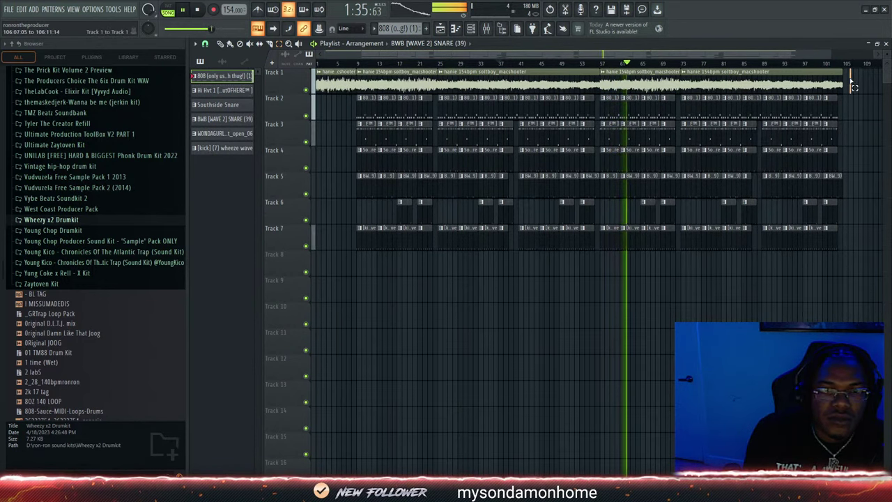
drag(850, 81, 854, 233)
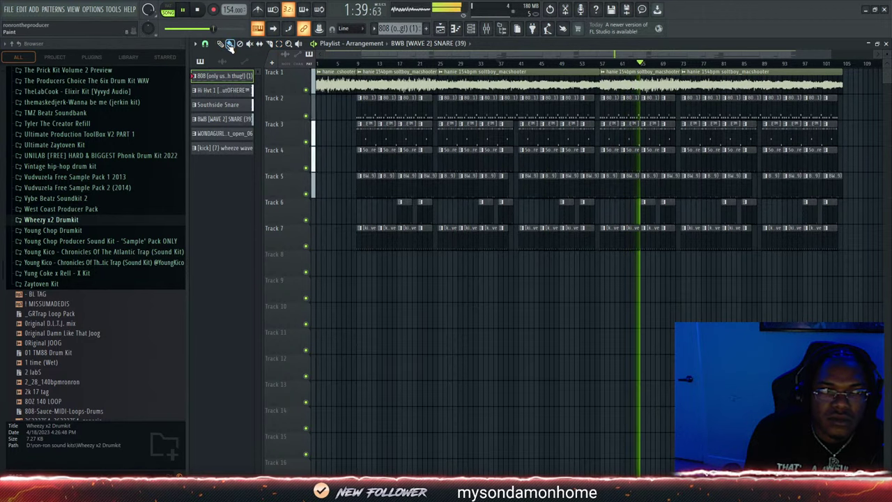
Link the six drum channels, from the 808 to the kick, to mixer tracks 2 to 7
click(486, 28)
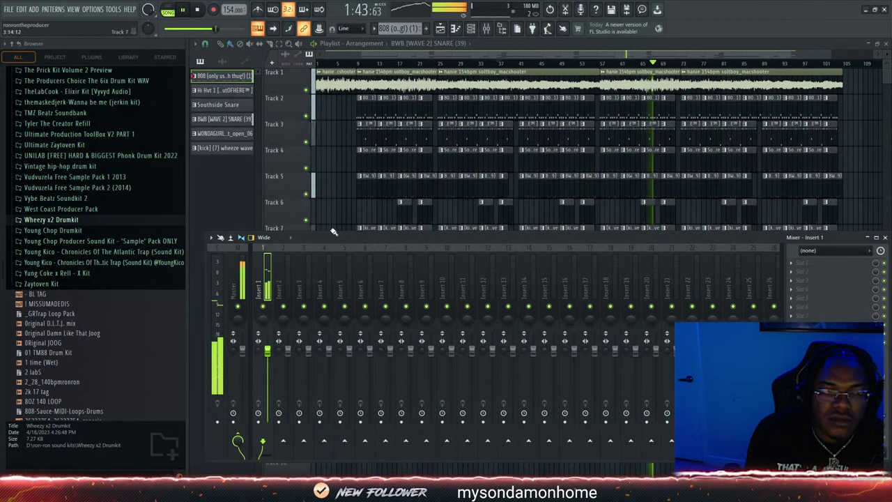
click(486, 28)
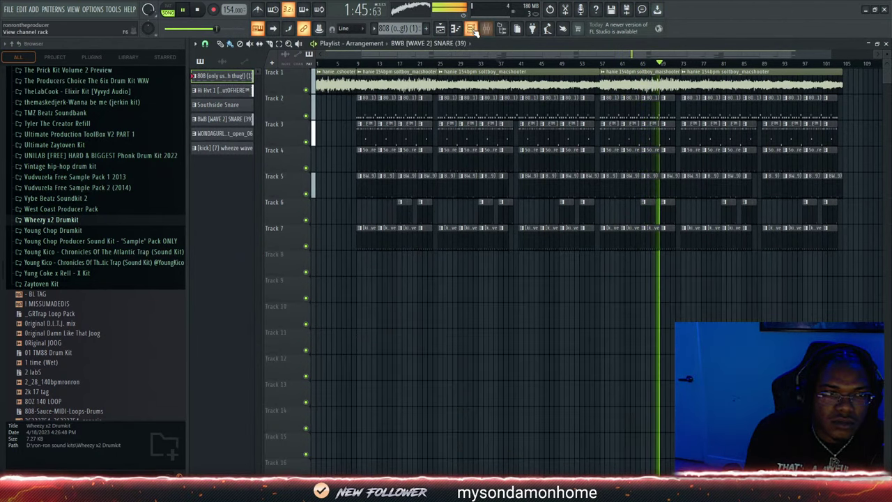
click(471, 28)
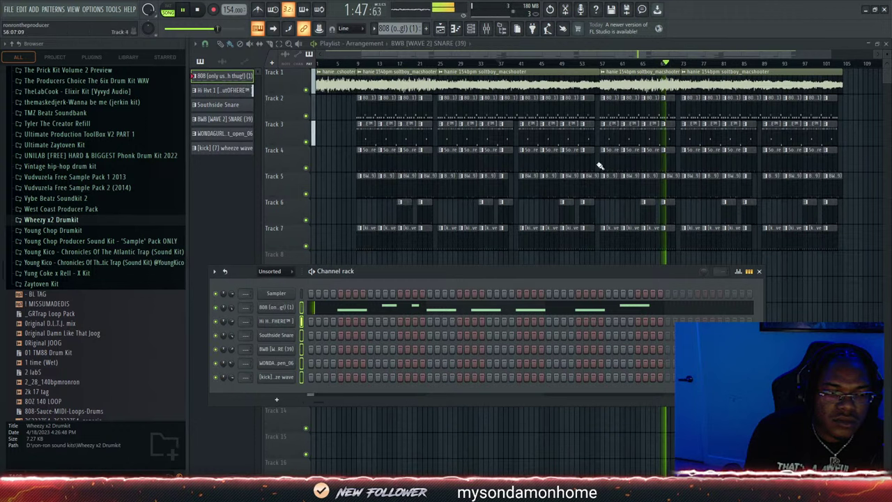
click(487, 31)
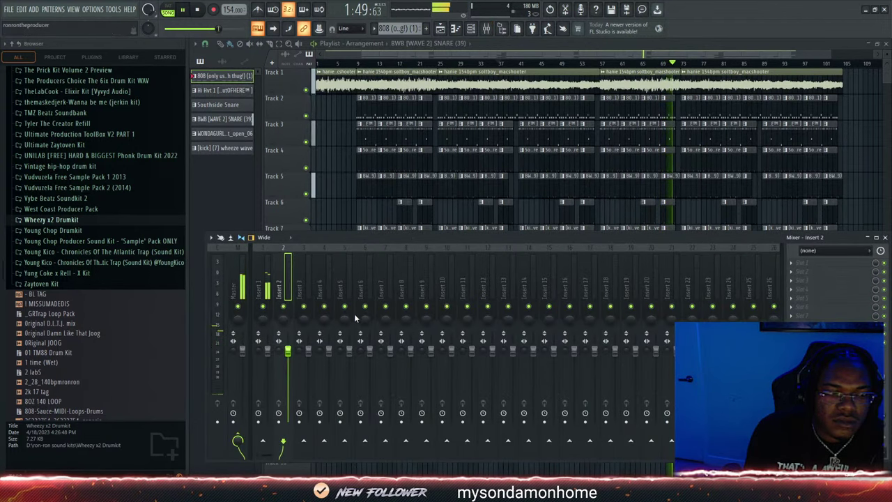
key(ctrl+shift+l)
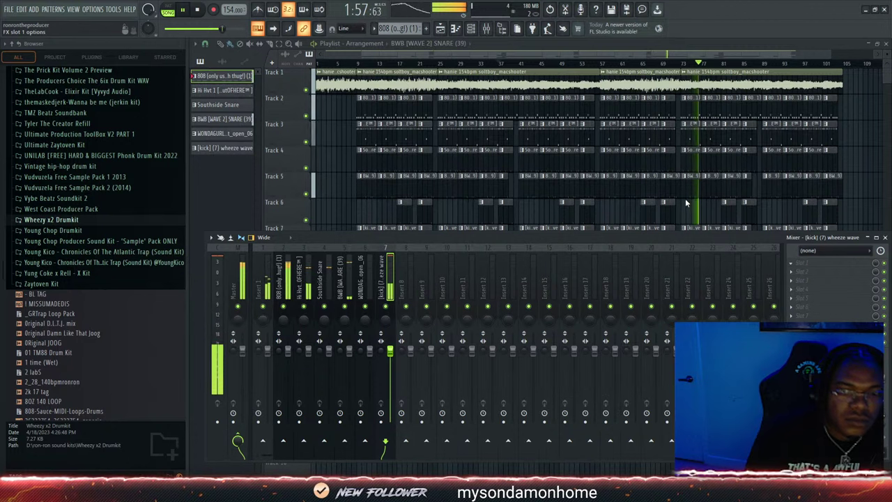
Add a Fruity soft clipper to the kick, 808 and Master mixer tracks
click(290, 278)
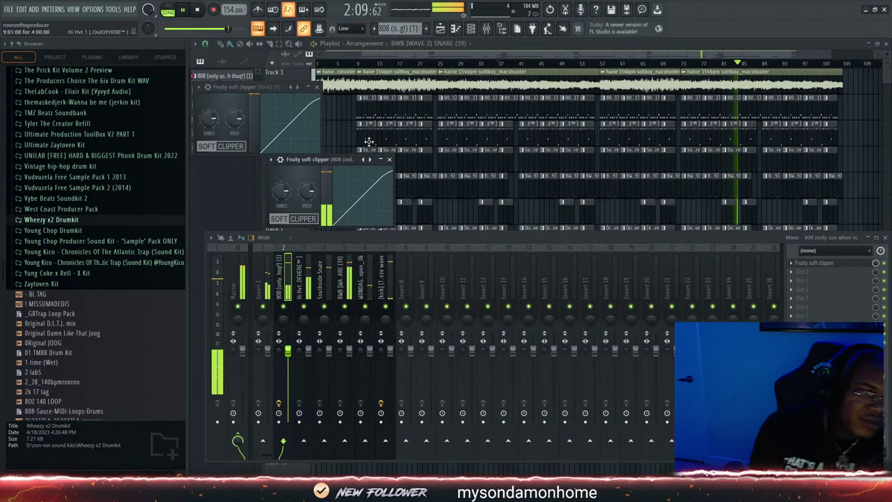
click(389, 159)
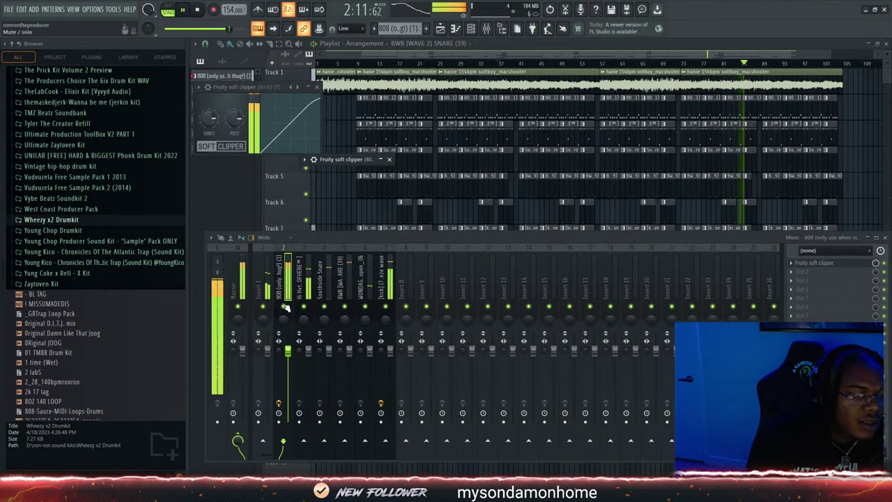
click(265, 285)
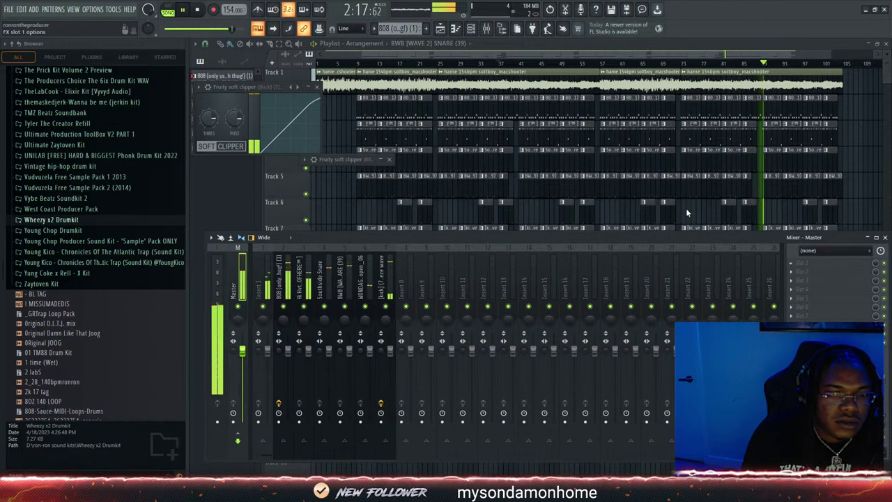
Check the kick, BWB snare, 808 and hi-hat mixer tracks while the song plays, and return to the full playlist
click(386, 286)
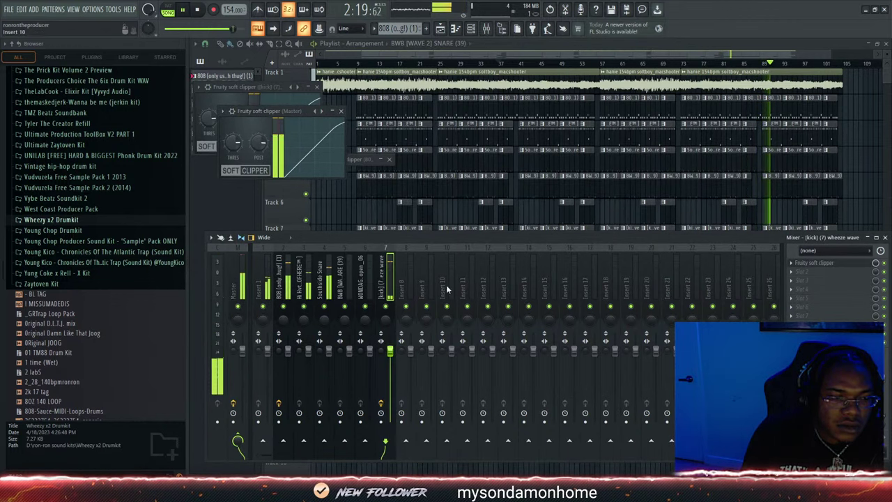
click(340, 291)
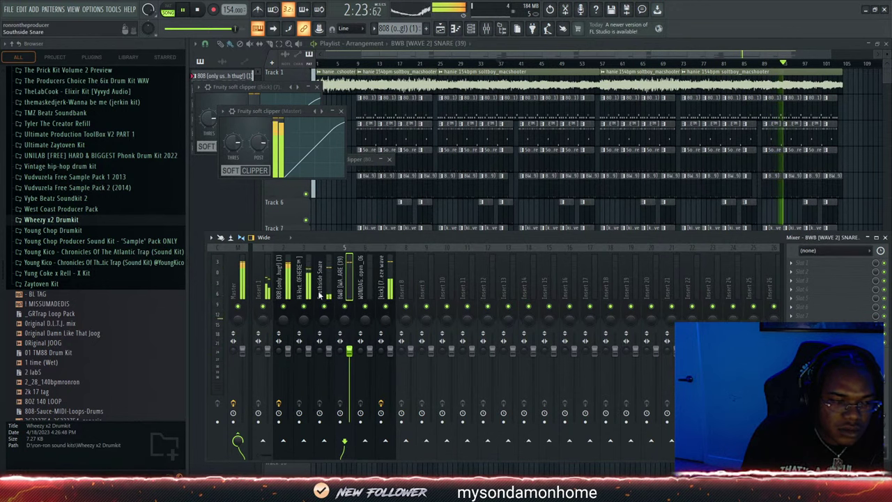
click(284, 292)
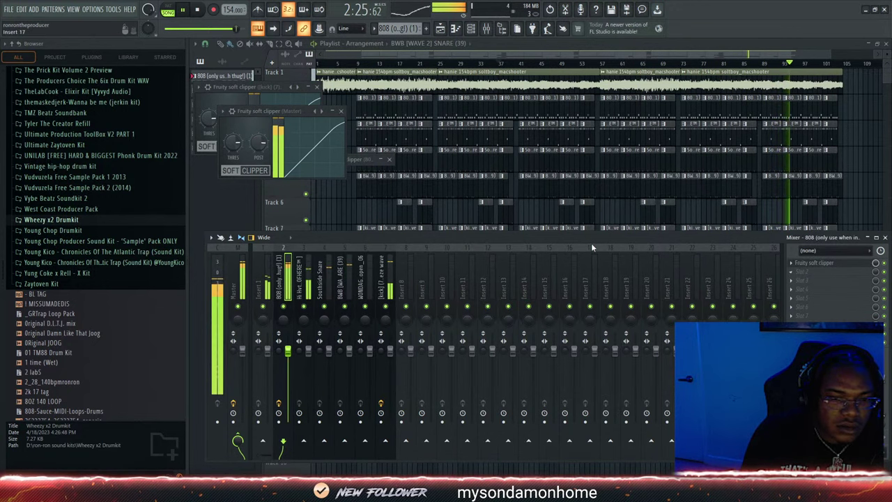
click(305, 293)
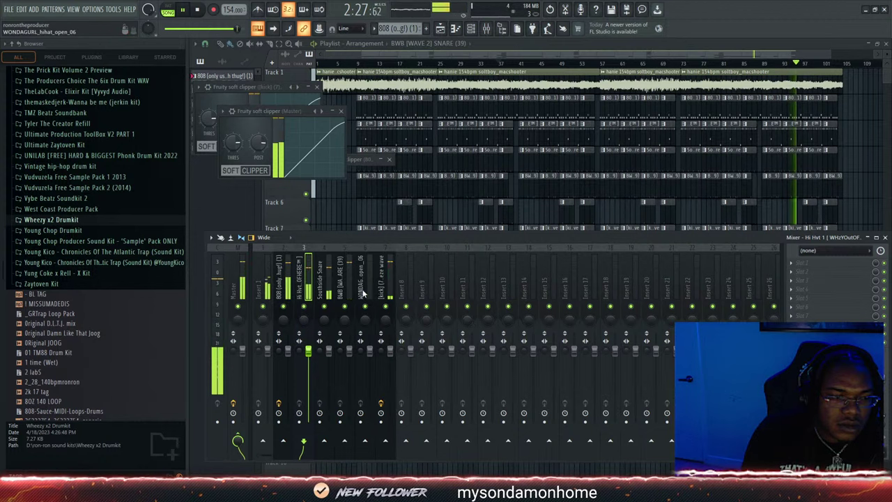
click(416, 52)
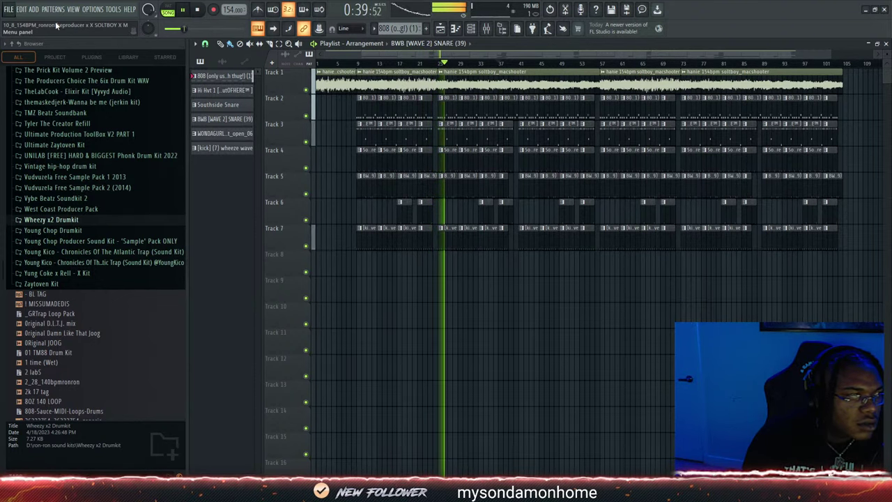
Import the twelve Duse1603 x RonRon stems onto Tracks 1 to 12 of a new project and set its tempo to 100 BPM
key(ctrl+n)
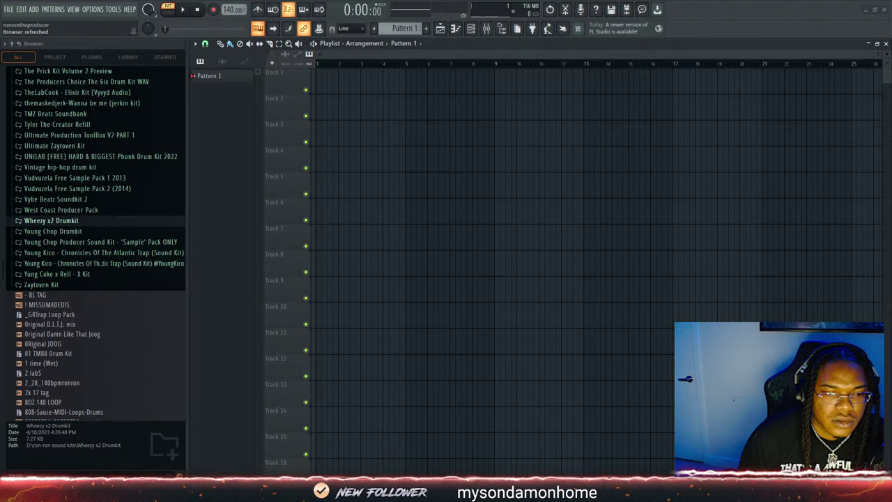
drag(354, 81, 322, 82)
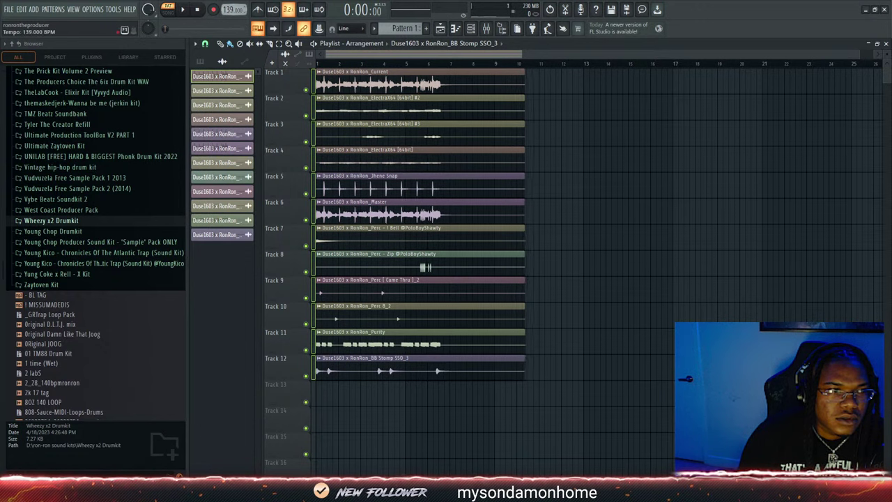
drag(232, 10, 233, 23)
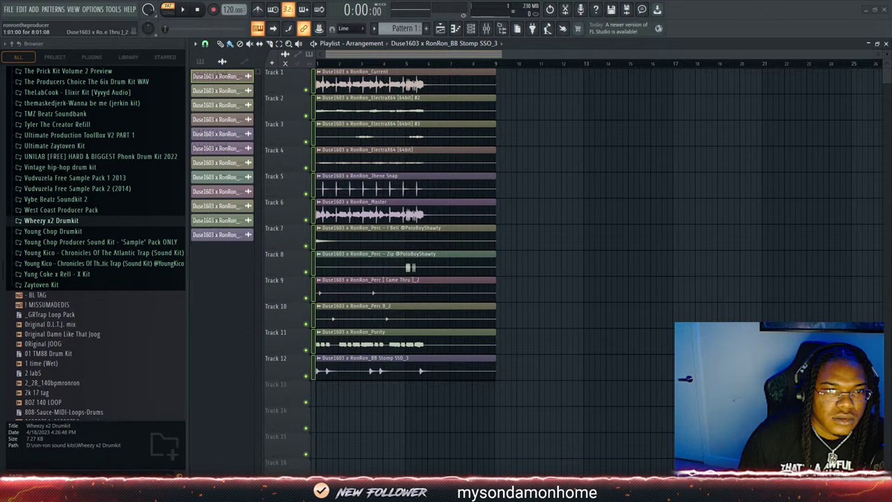
drag(230, 9, 229, 22)
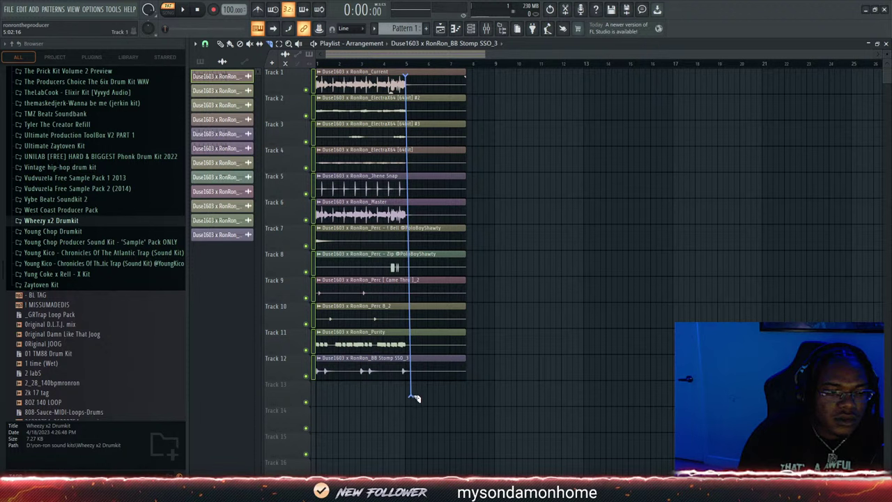
Slice all twelve stem clips at bar 5 and delete the parts after the cut
drag(408, 407, 412, 408)
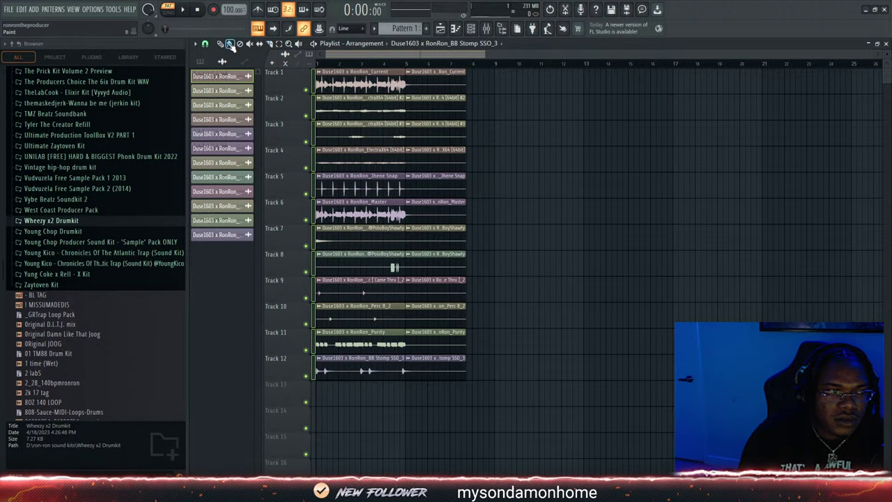
drag(441, 81, 441, 388)
key(Delete)
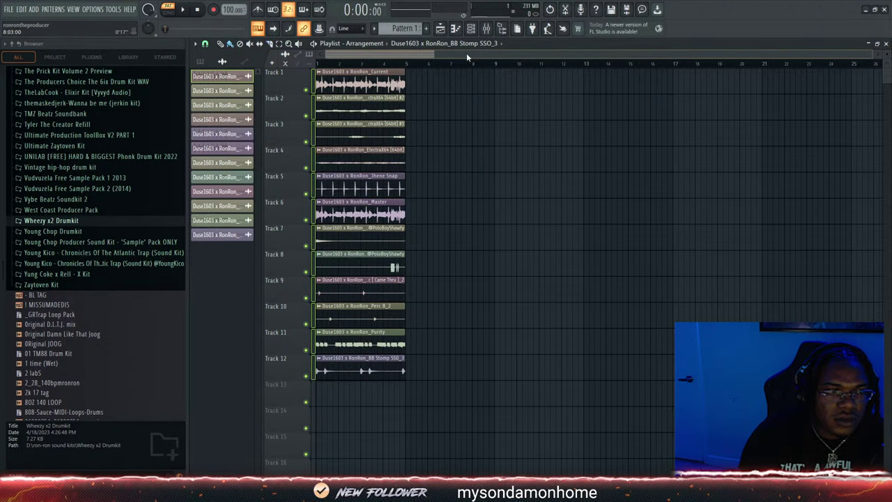
Delete the Master stem clip on Track 6 and the Current stem clip on Track 1
drag(869, 53, 714, 94)
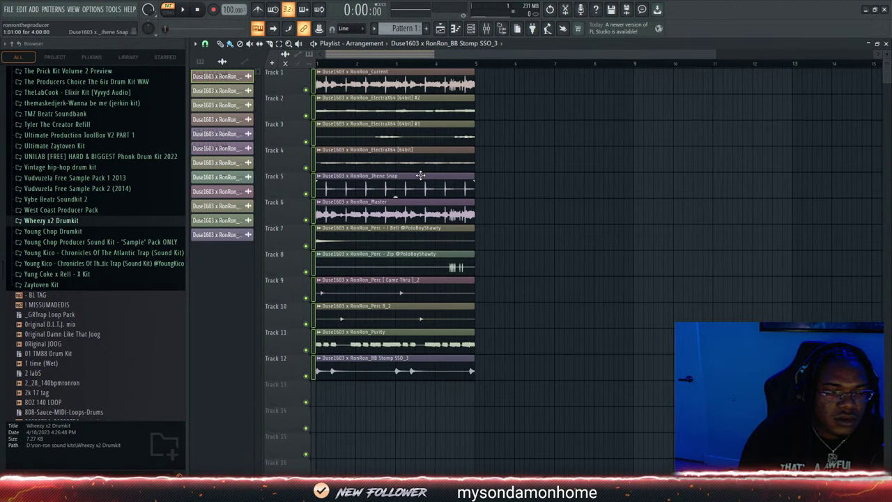
right_click(420, 210)
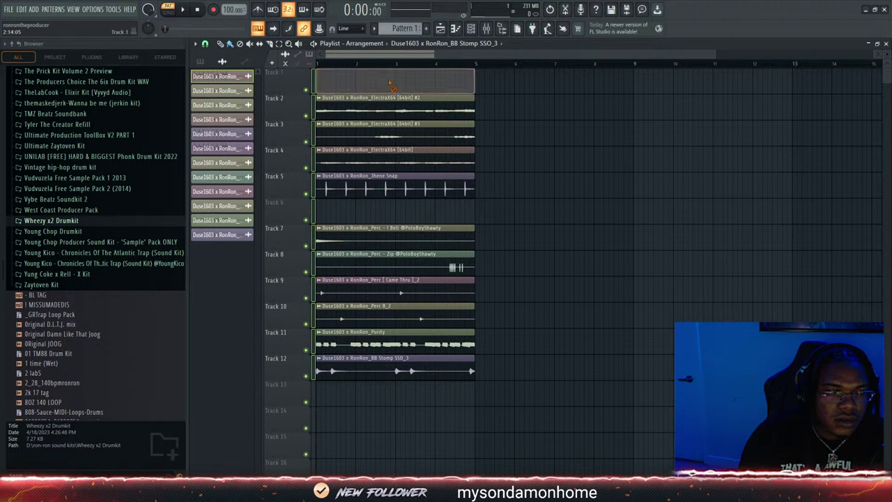
Play the song and delete the Jhene Snap stem clip on Track 5
right_click(394, 82)
click(192, 9)
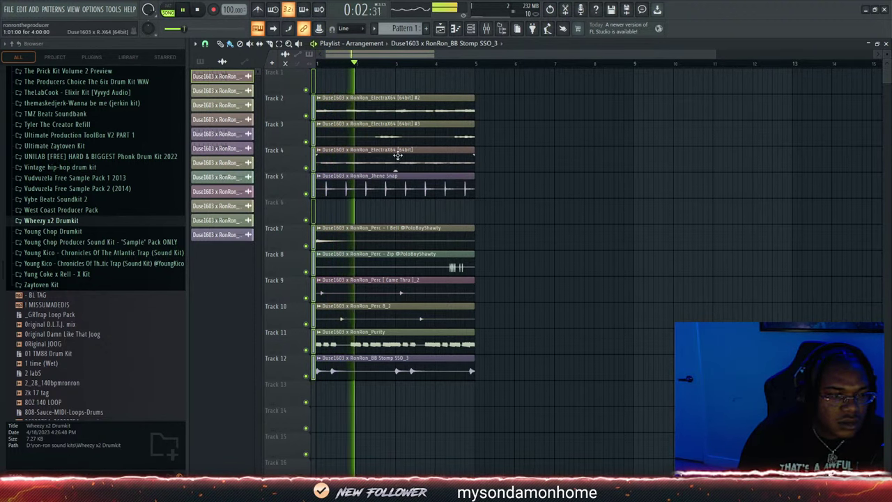
right_click(384, 187)
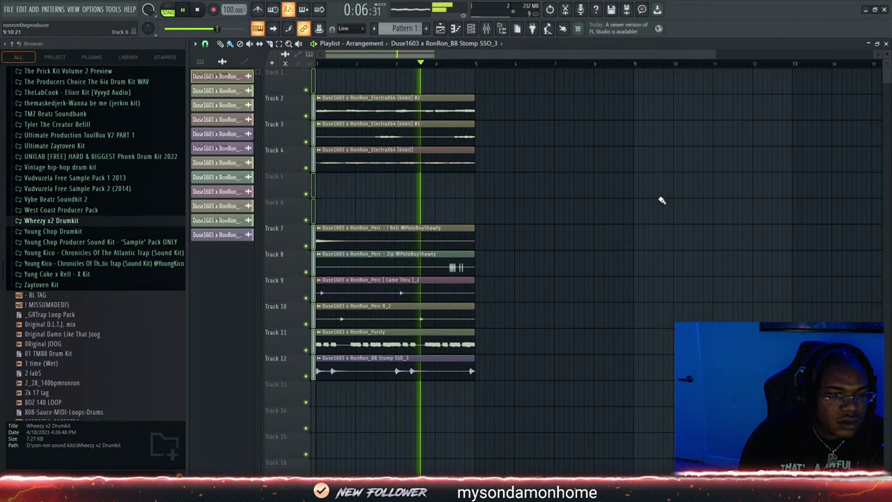
Audition closed hats in the Wheezy x2 Drumkit and add Hi Hat™ [ WHzYOutOFHERE™ ] as a new channel in the unsorted group
key(F6)
scroll(68, 304, up, 2)
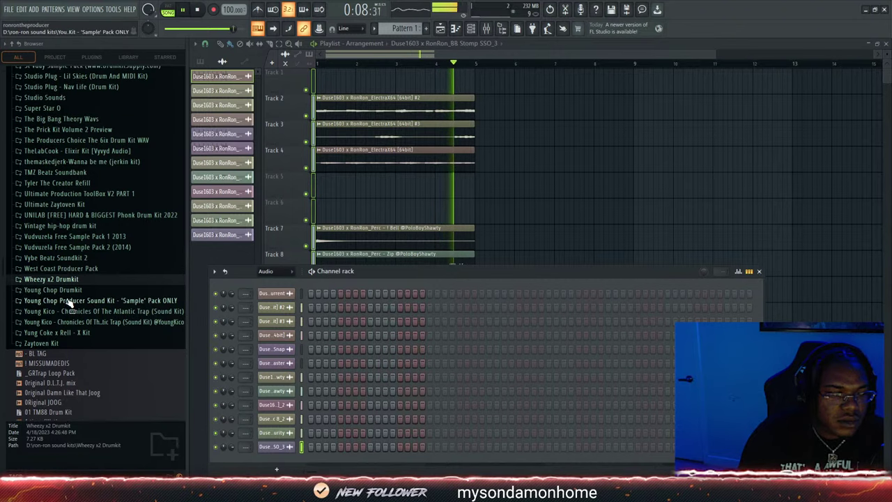
click(55, 282)
click(61, 308)
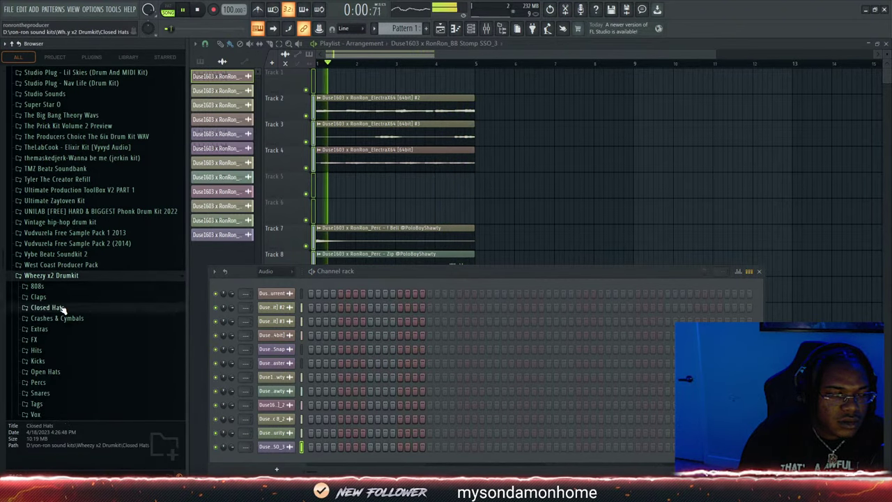
click(76, 276)
click(86, 316)
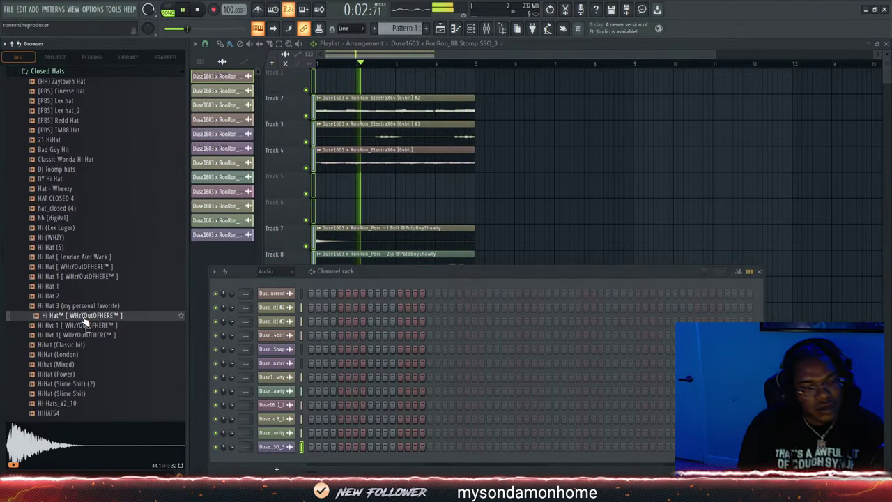
click(97, 308)
click(96, 318)
drag(95, 320, 283, 454)
click(394, 25)
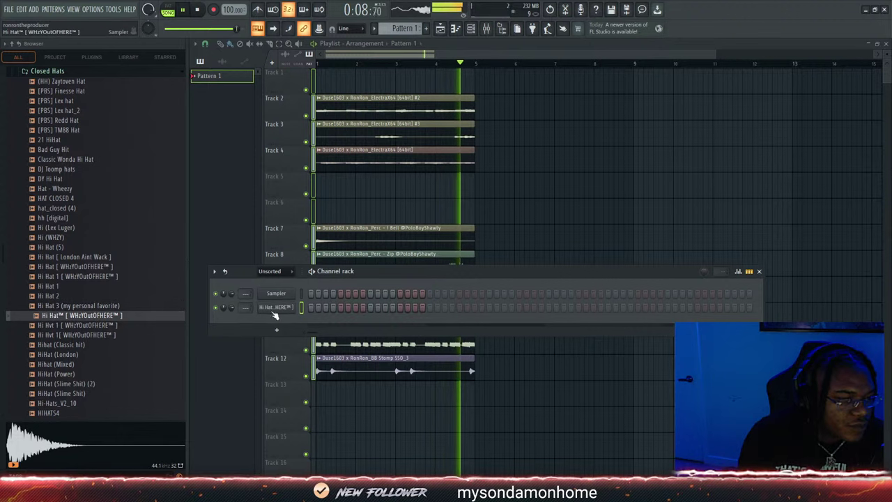
Program hi-hat hits on steps 1, 4 and 7 and place Pattern 1 at bar 1 of Track 13
click(310, 307)
click(333, 307)
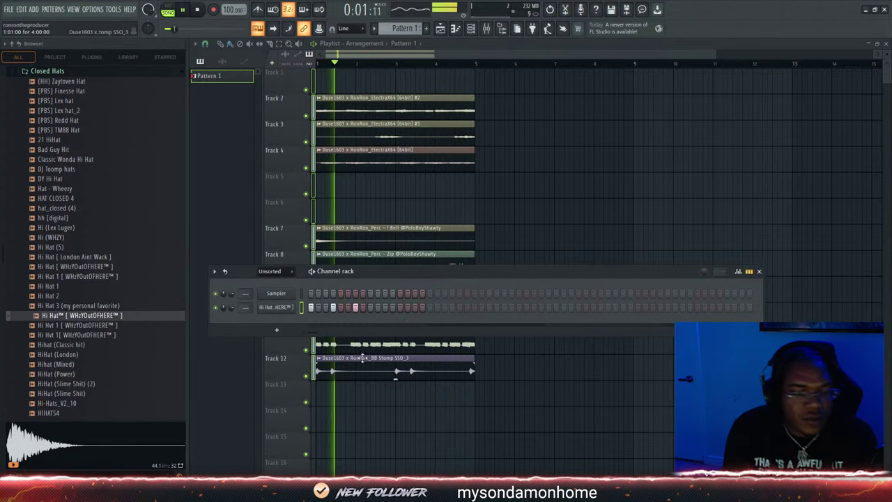
key(F6)
key(space)
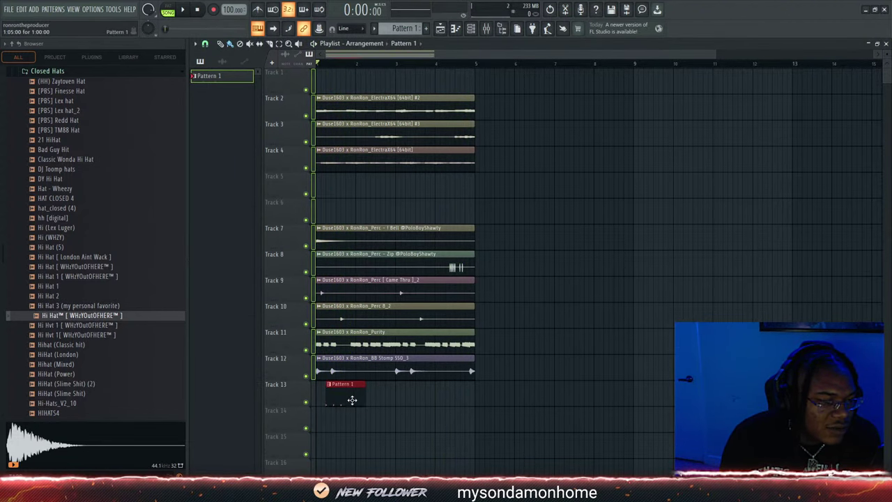
key(space)
key(F6)
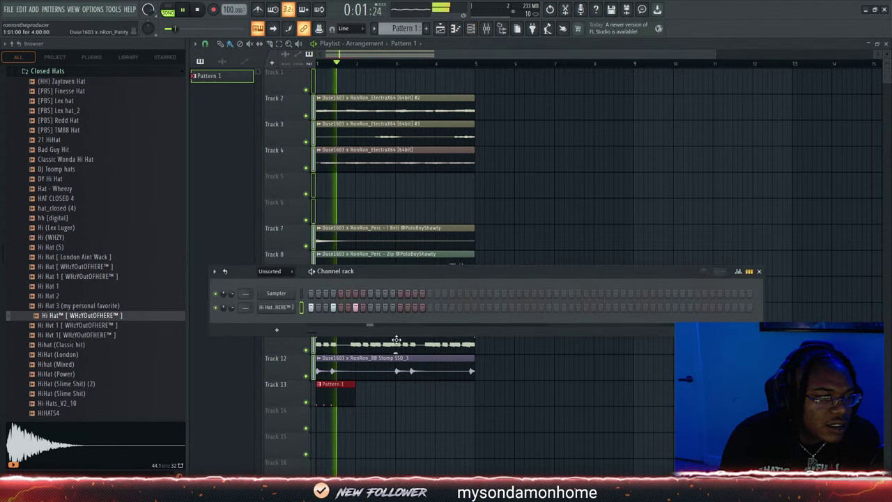
Repeat the hi-hat hits on steps 1, 4 and 7 of bars 2 to 4, adding three extra hits on steps 57 to 59
click(539, 307)
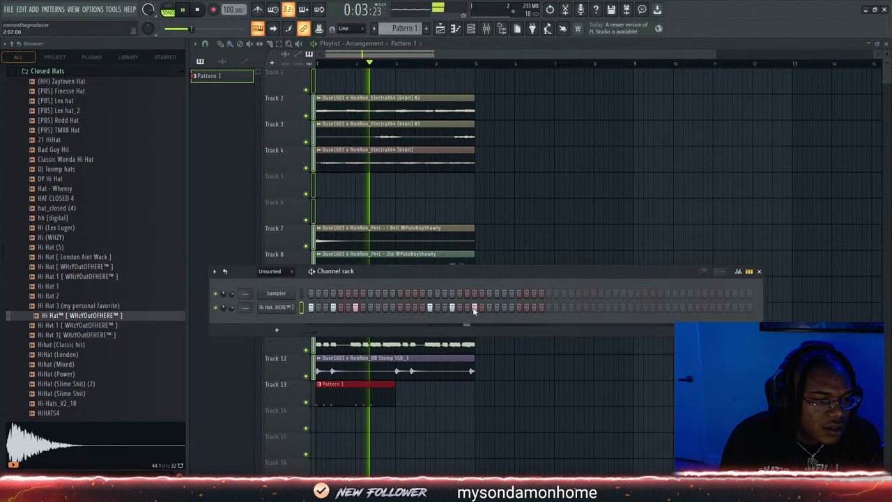
click(547, 308)
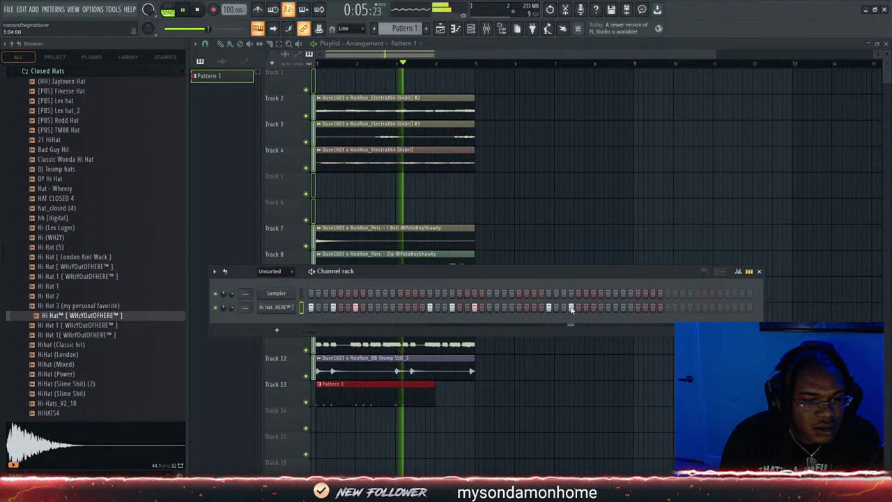
click(668, 307)
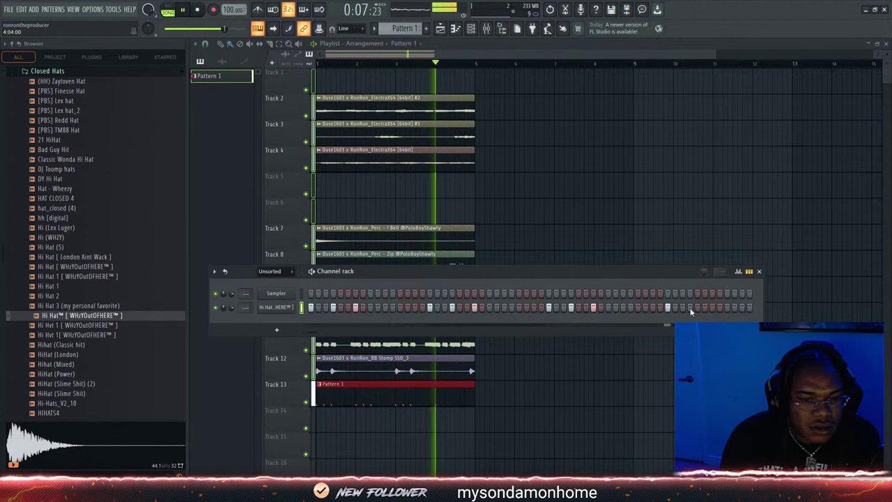
drag(728, 307, 743, 307)
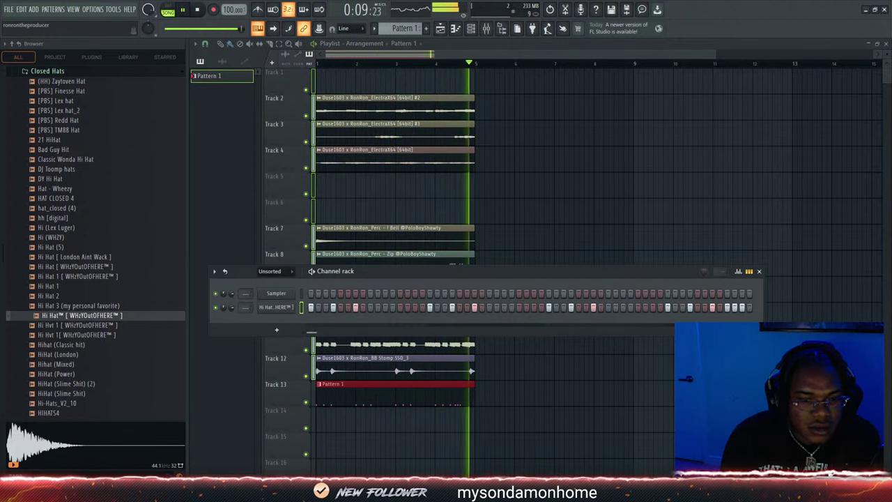
scroll(529, 307, right, 1)
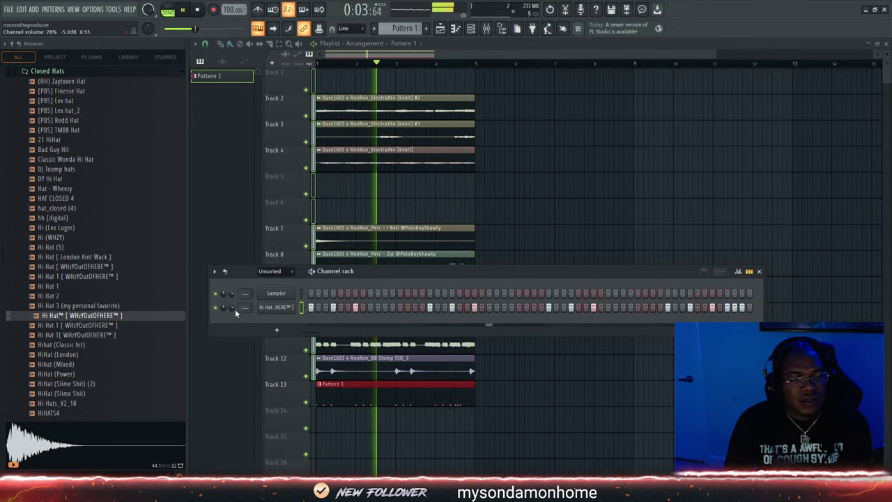
Add the Clp (Esco) sample from the Wheezy x2 Drumkit's Claps folder as a new channel
scroll(79, 161, up, 4)
click(84, 185)
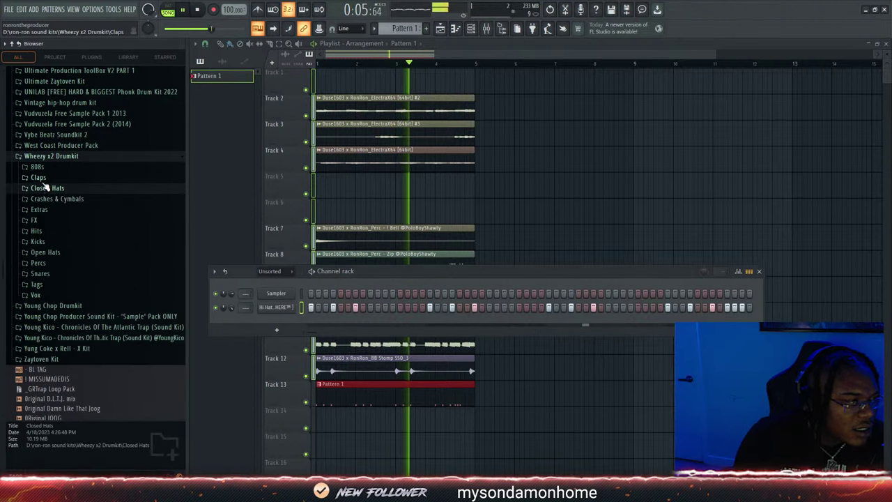
drag(73, 277, 277, 328)
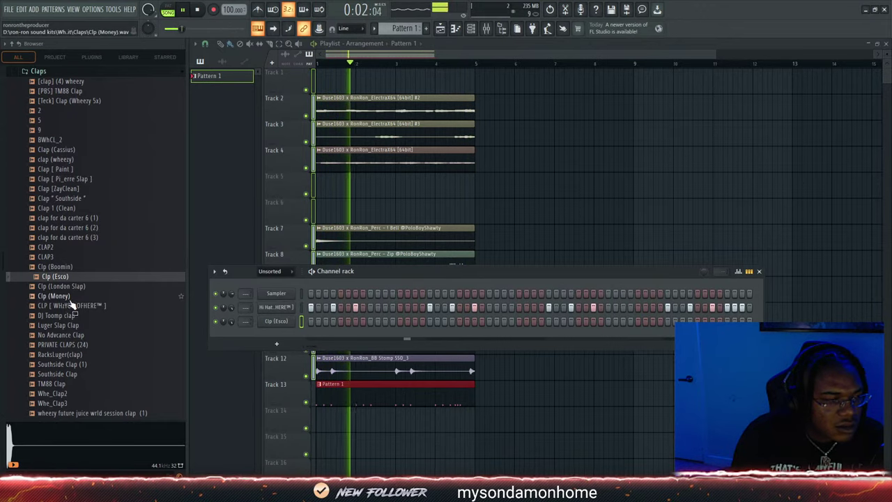
Replace the clap channel's sample with Boyerman Clap (2) from the RON-RONDOTHATSHIT KIT's CLAPS & SNAPS folder and set its volume to 100%
scroll(67, 228, up, 5)
click(68, 228)
scroll(65, 230, up, 10)
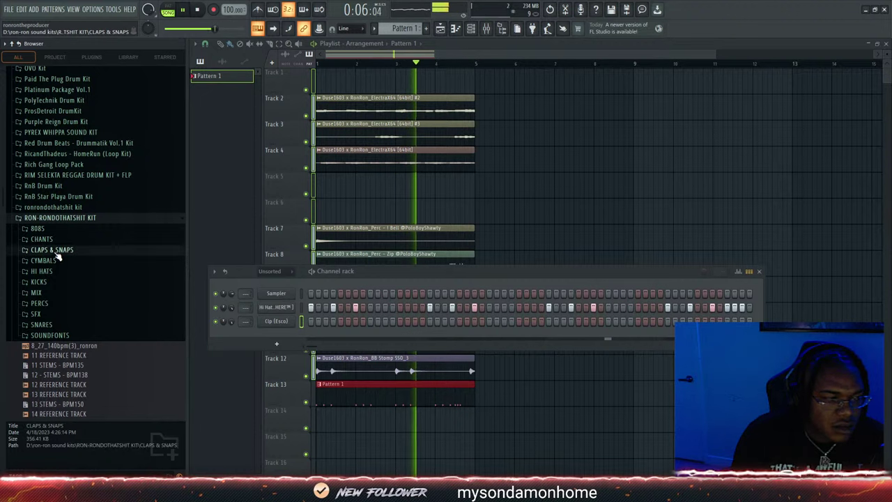
click(52, 250)
drag(66, 260, 287, 324)
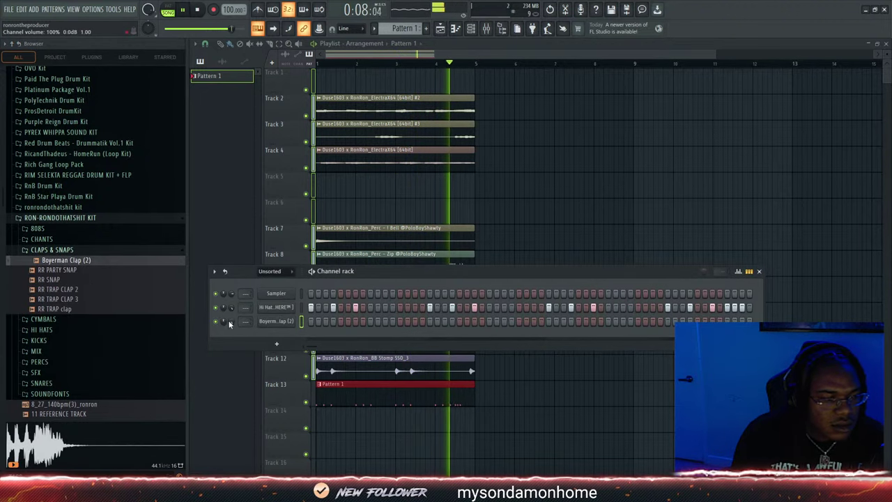
Program claps on steps 5 and 13 of all four bars, with extra hits on steps 11 and 15 of bar 4
click(400, 321)
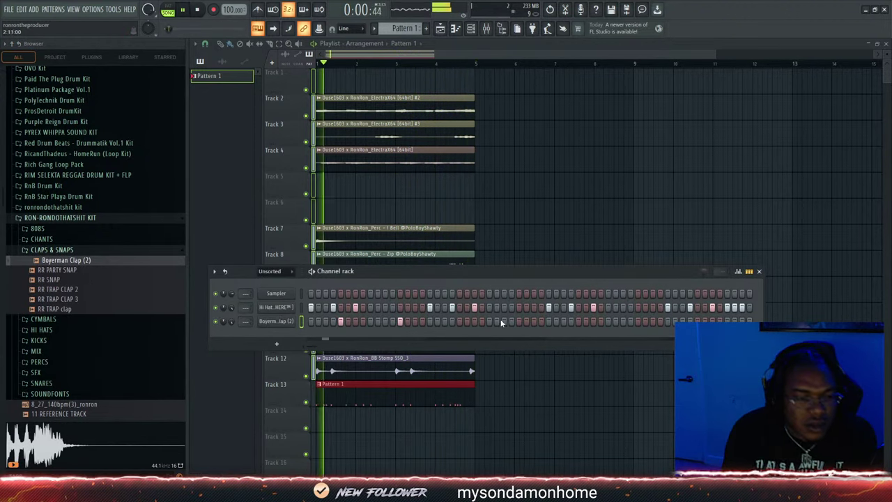
click(459, 321)
click(518, 321)
click(578, 321)
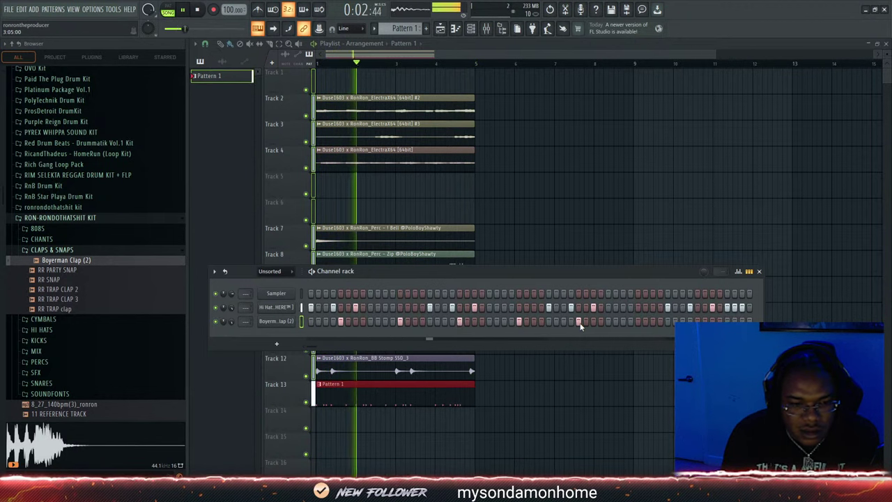
click(637, 321)
click(697, 321)
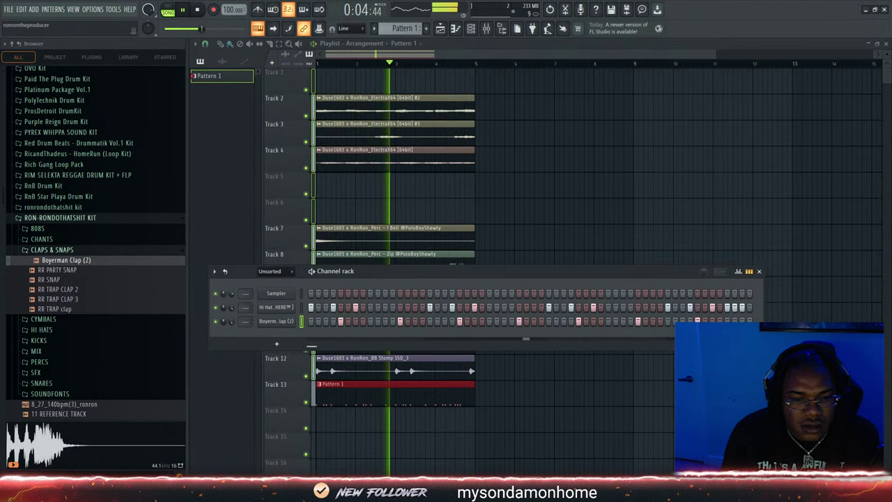
scroll(696, 321, right, 1)
click(726, 321)
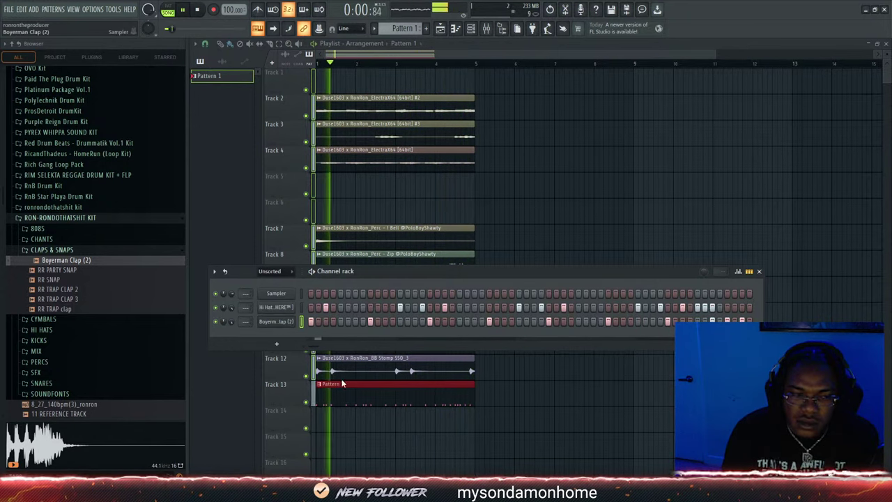
Lengthen the clap note on step 11 of bar 4, chop it into four quick hits and give them lower, slightly rising velocities
key(F7)
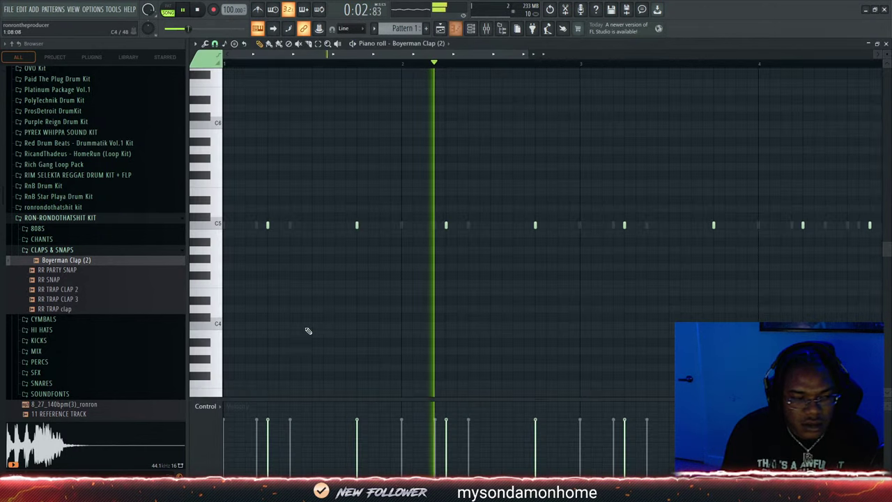
drag(425, 52, 554, 63)
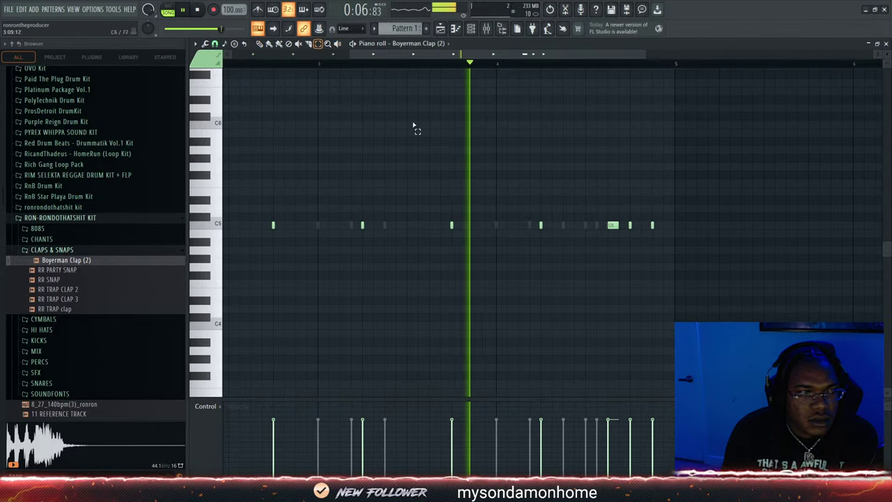
click(612, 225)
key(ctrl+u)
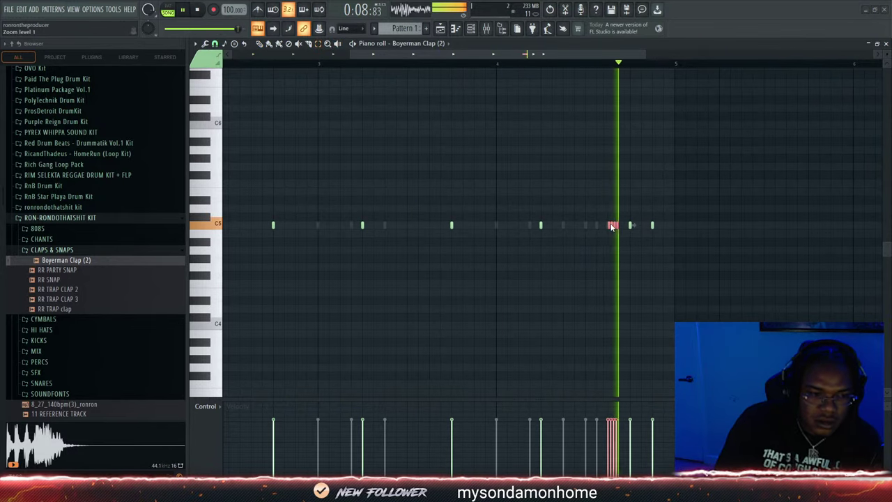
key(1)
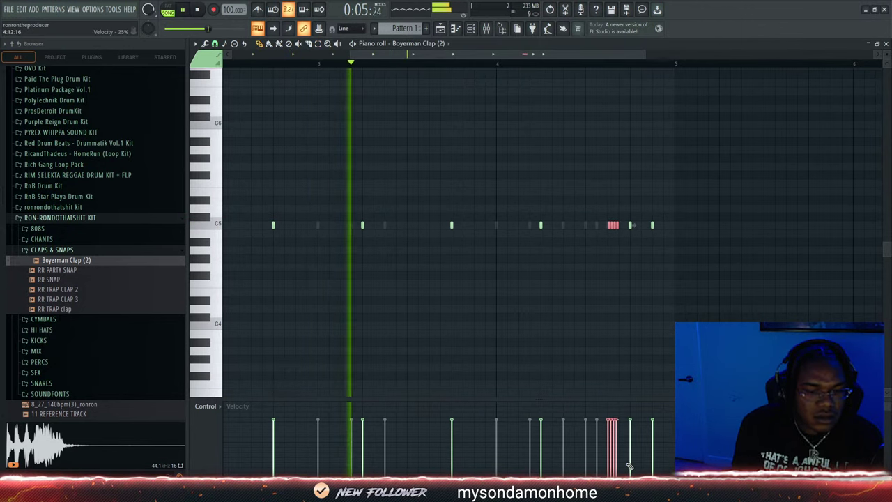
drag(607, 430, 618, 426)
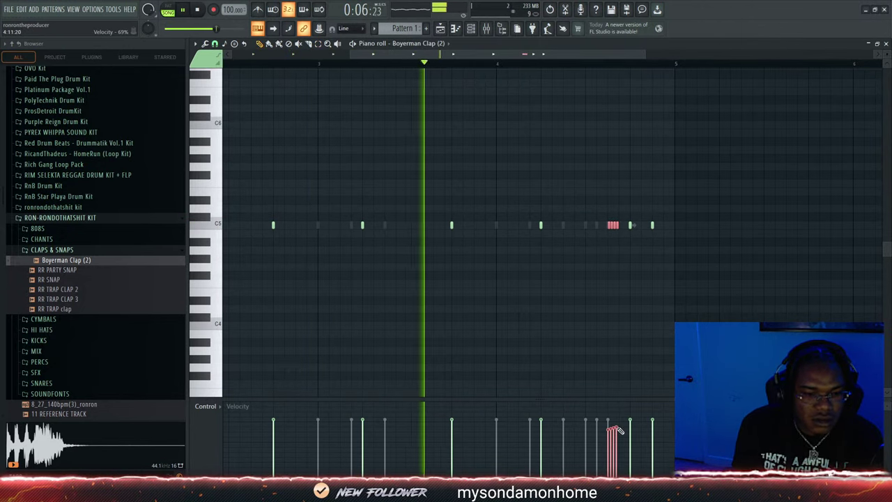
Lengthen the last clap note of bar 4 to a full step
click(654, 225)
drag(653, 225, 662, 225)
click(318, 44)
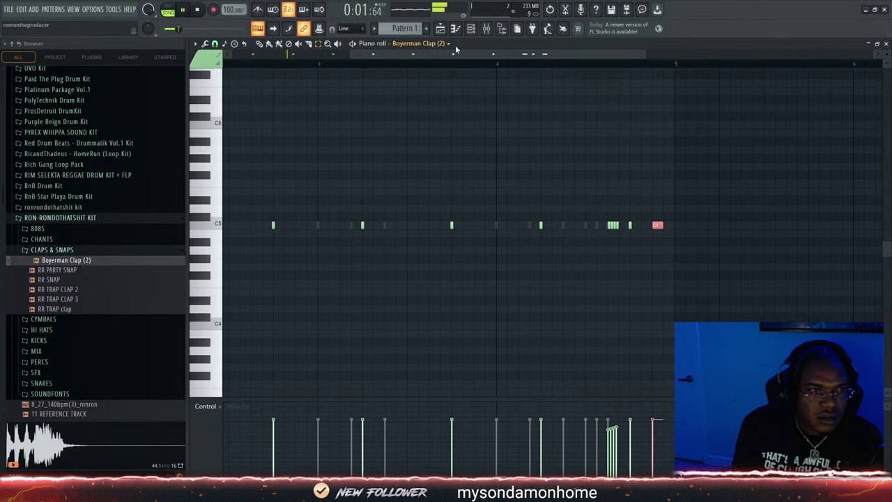
Raise the hi-hat channel's volume to 96% and add ENRGY - 808 (1) from the kit's 808S folder as a new channel
click(473, 30)
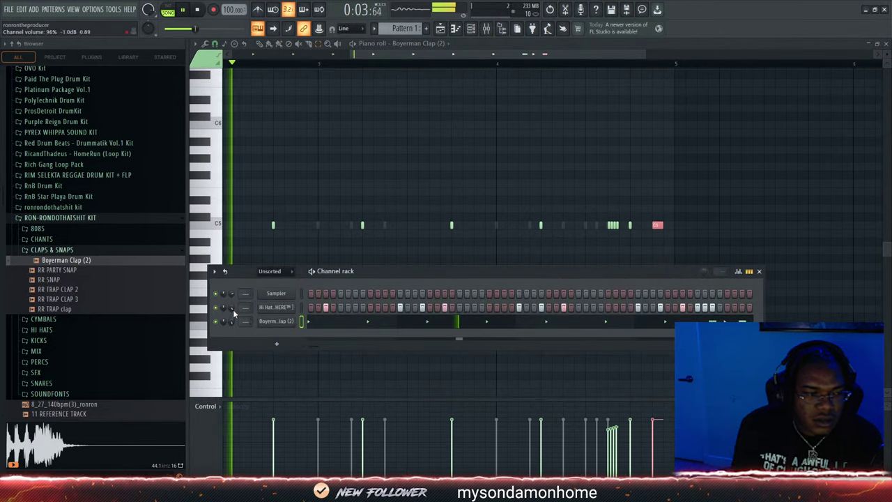
click(37, 227)
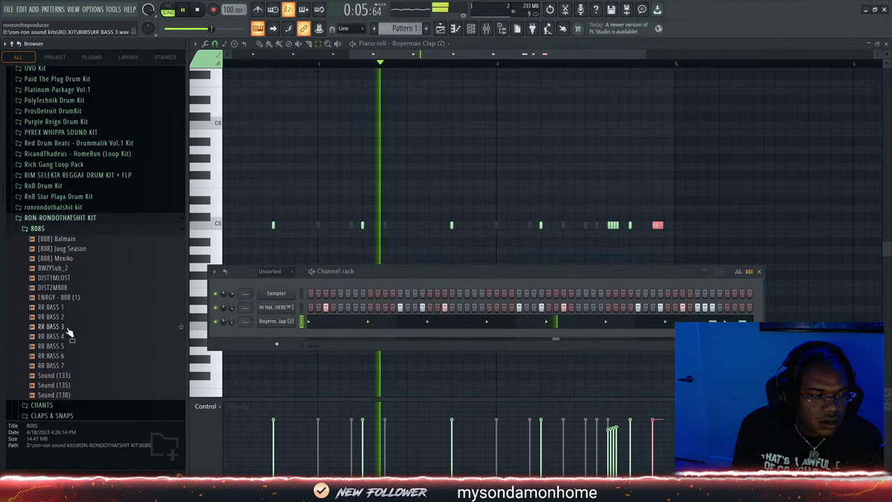
drag(55, 296, 234, 338)
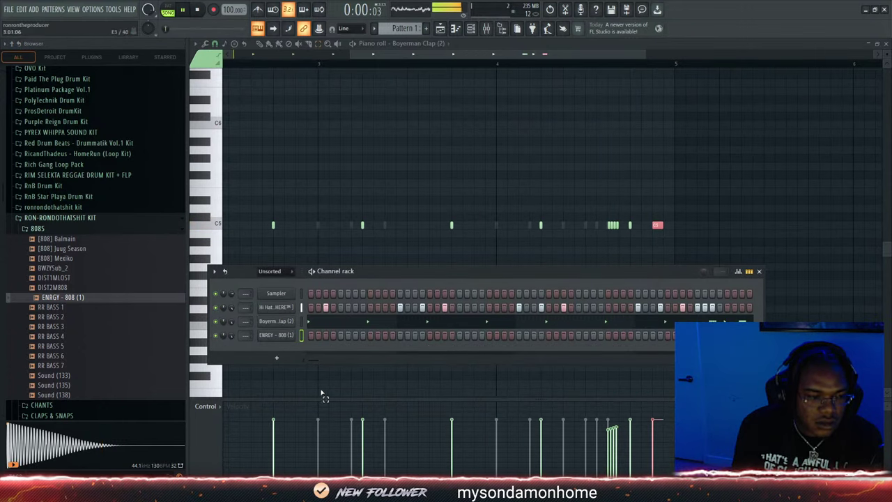
Enter 808 notes: G#5 on step 1 and C#5 on step 7 of bar 1, and C5 on steps 1, 7 and 11 of bar 2
key(F7)
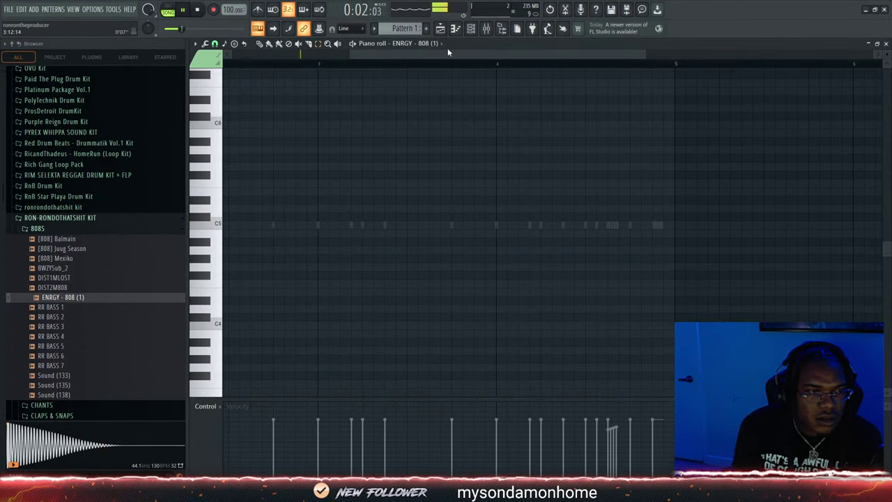
drag(448, 52, 223, 48)
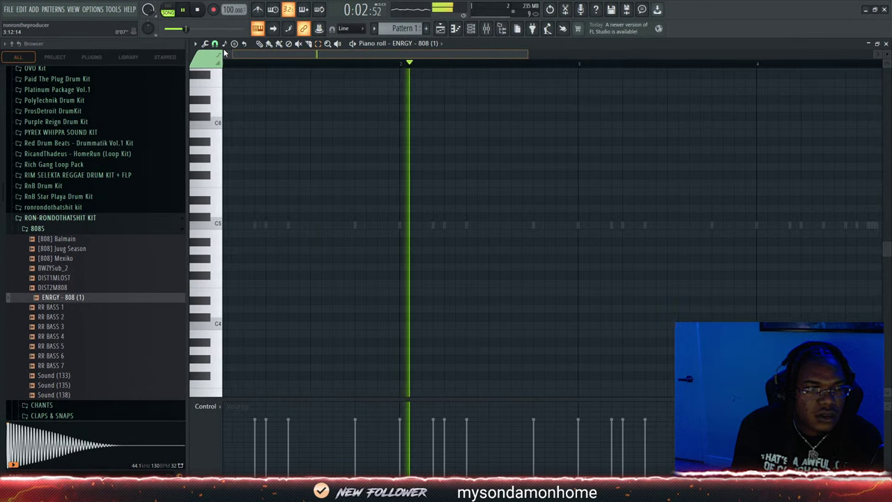
click(229, 216)
drag(232, 216, 224, 152)
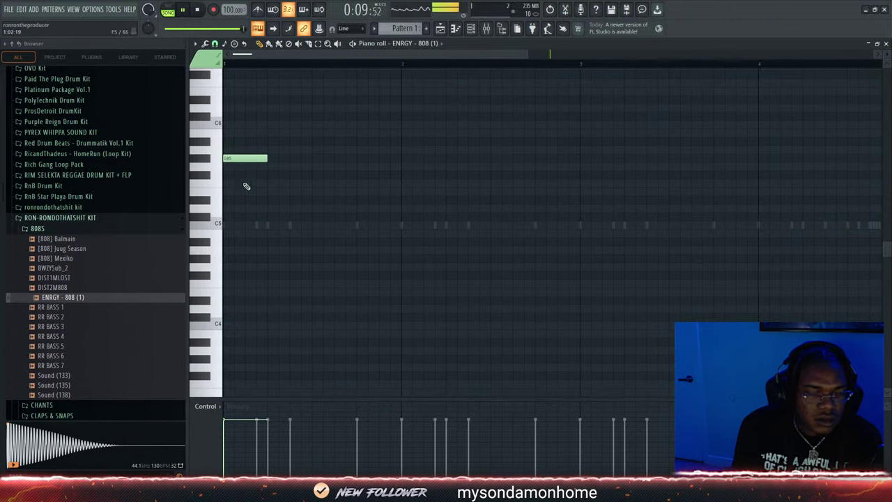
click(296, 217)
click(404, 225)
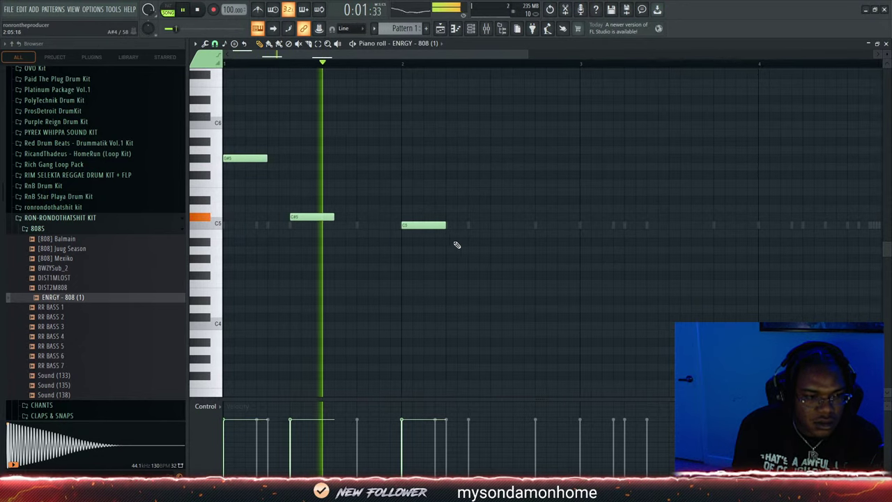
click(471, 225)
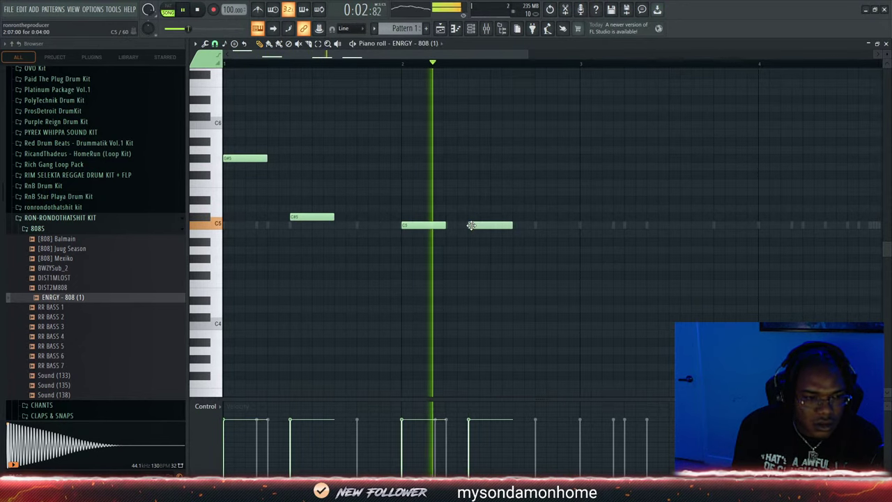
click(525, 225)
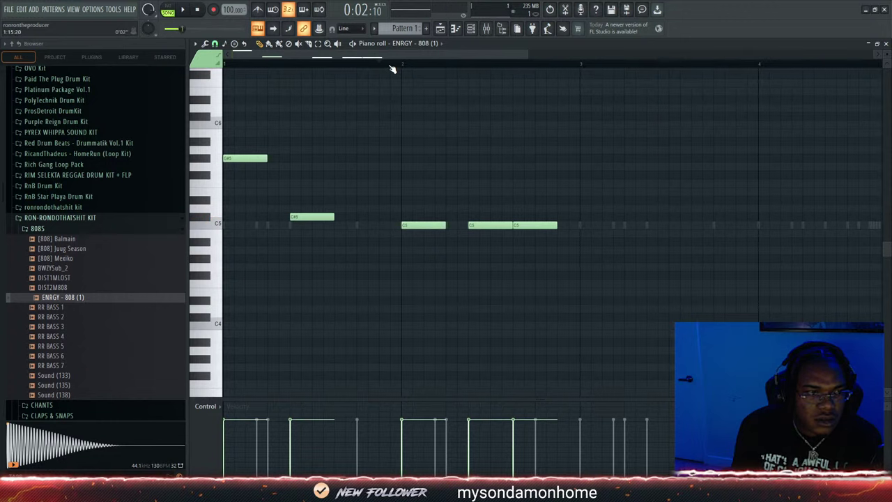
Lower the three 808 notes in bar 2 to A#4 and shorten the last one to a single step
drag(411, 225, 416, 242)
key(space)
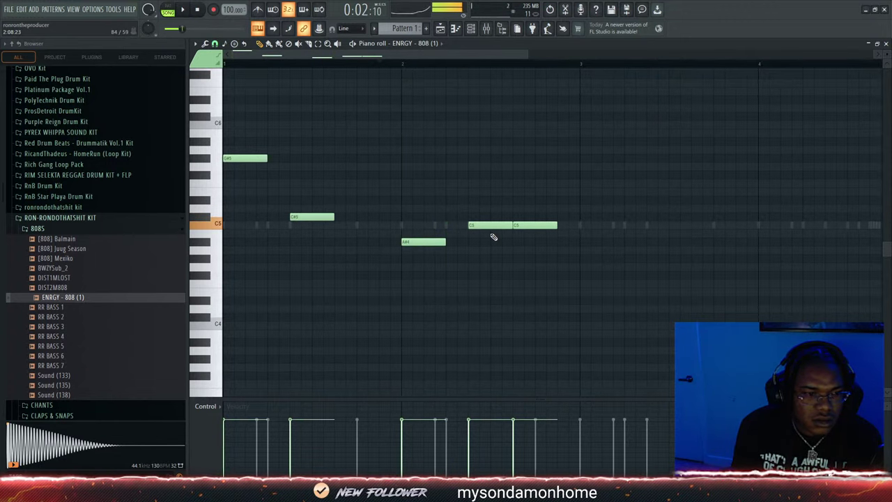
key(space)
drag(491, 225, 524, 241)
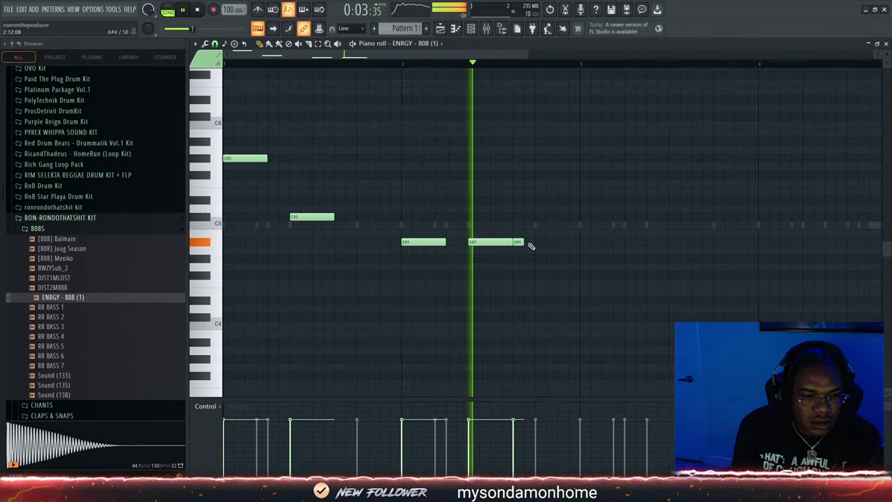
Add 808 notes in bar 2 at A#4 on step 12, G#5 on step 13 and C#5 on step 15, and duplicate the phrase into bars 3 and 4
click(529, 242)
click(539, 242)
drag(540, 243, 558, 159)
click(567, 217)
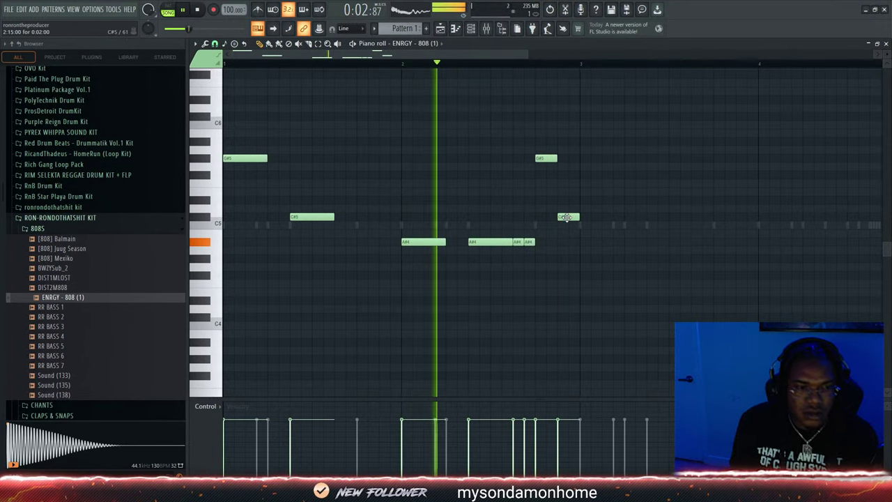
key(ctrl+b)
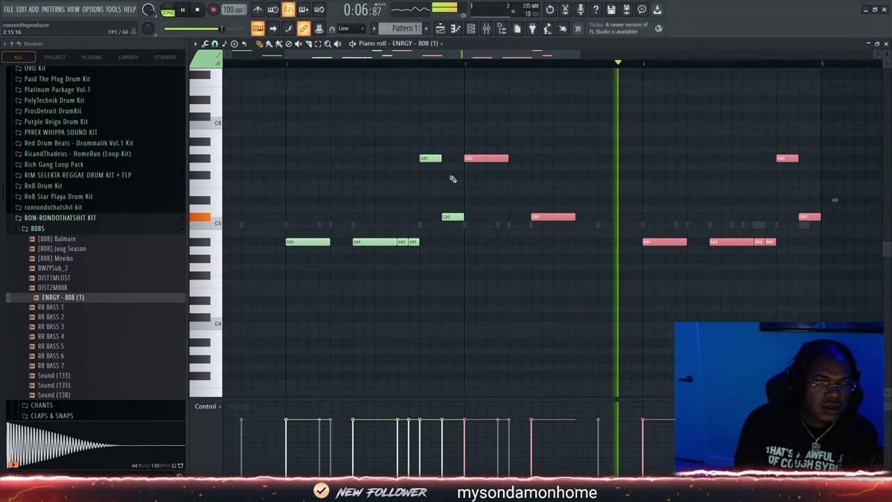
Add 808_Rim_05 from the kit's PERCS folder as a new channel below the 808
key(F6)
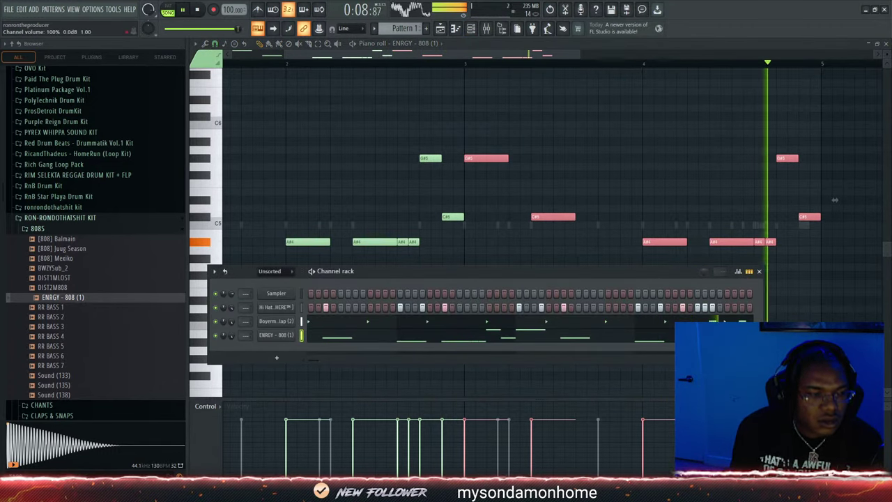
click(36, 227)
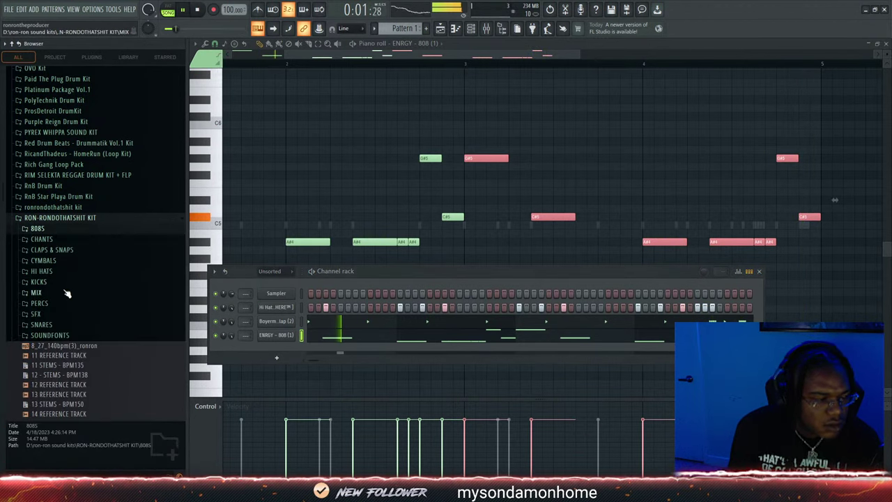
click(69, 304)
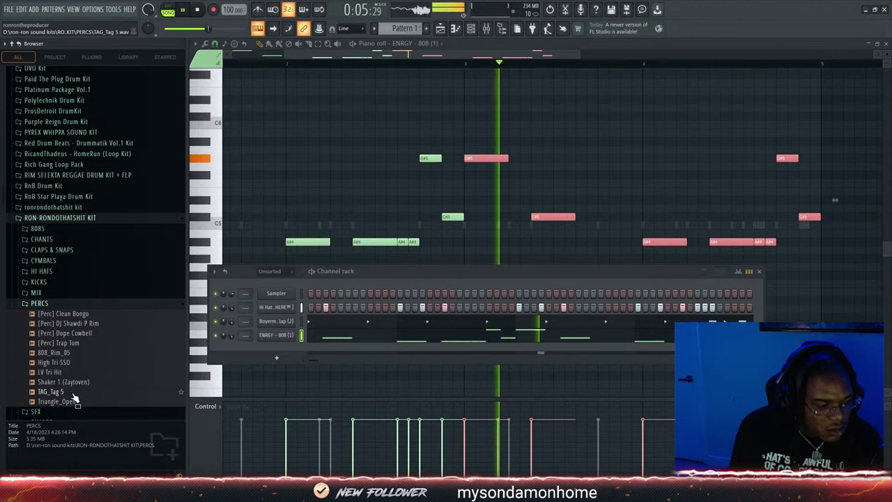
drag(57, 352, 278, 349)
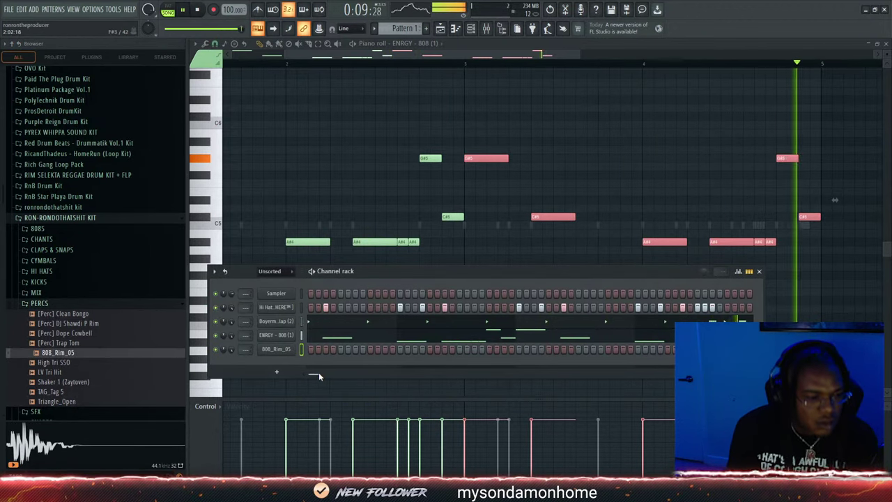
Program rim hits on steps 15 and 16 of bars 1 and 3
click(416, 349)
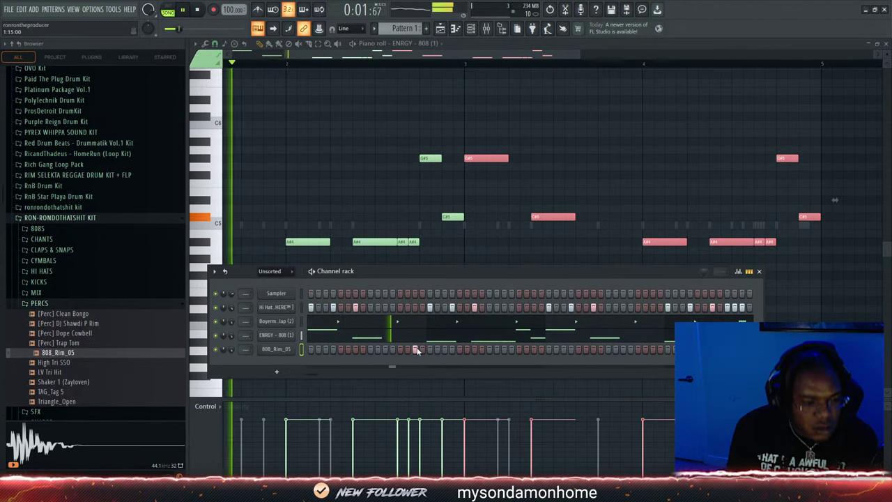
click(421, 349)
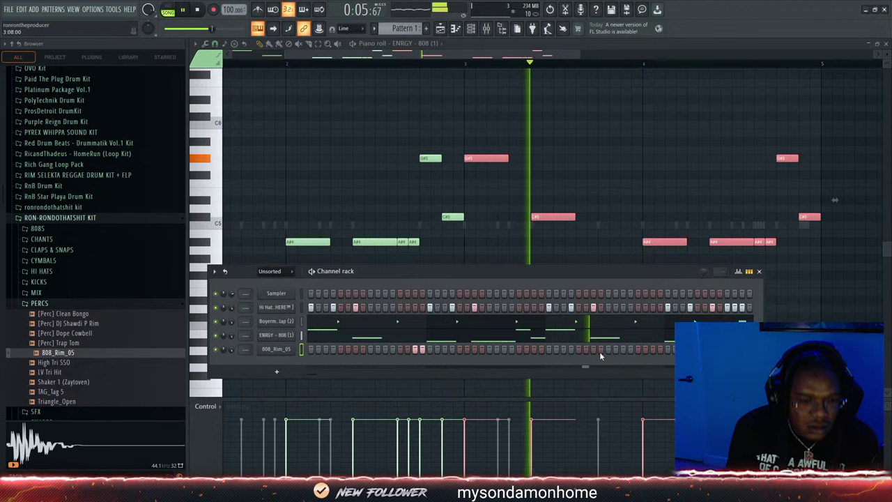
click(652, 349)
click(659, 349)
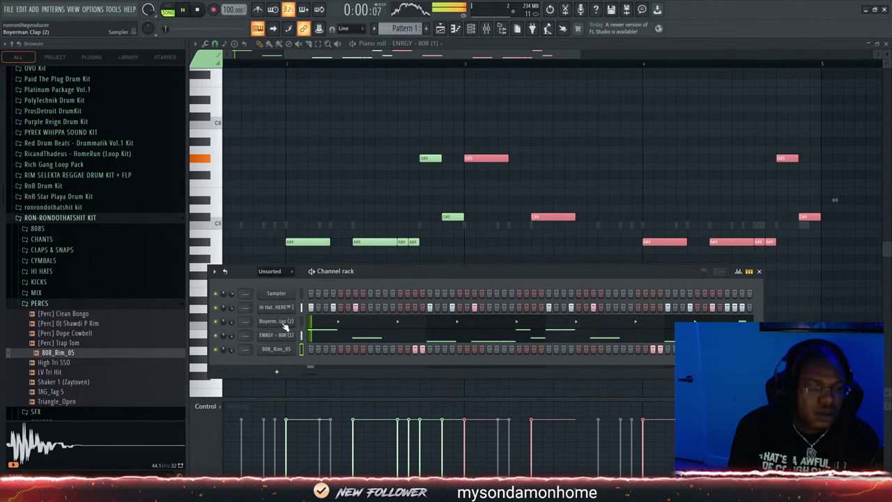
Clone the Boyerman Clap (2) channel and place hits on step 13 of bars 2 and 4 in the copy
key(alt+c)
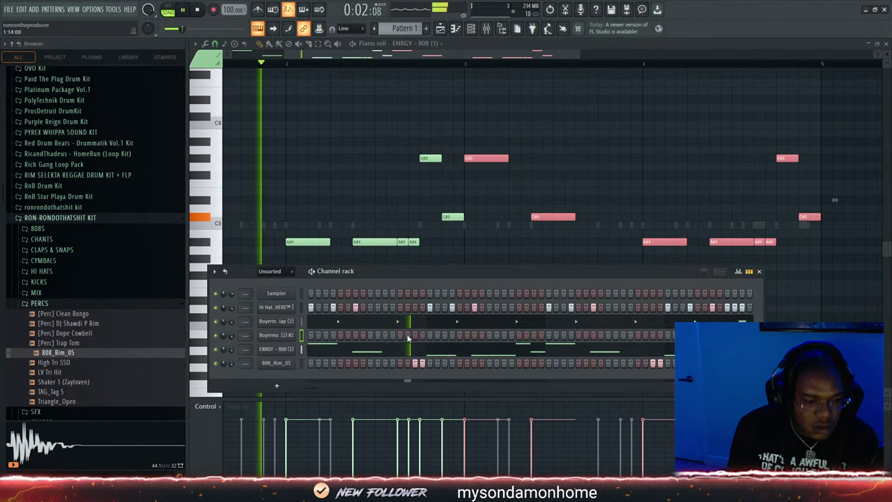
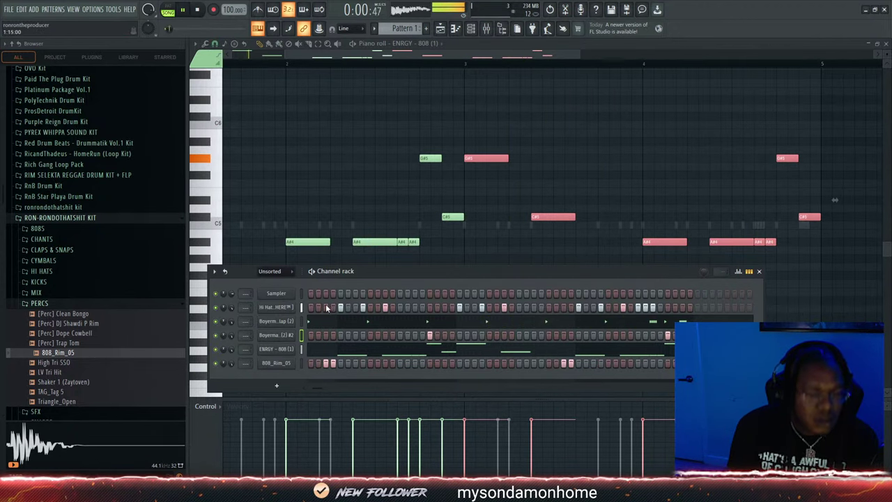
click(53, 239)
click(53, 239)
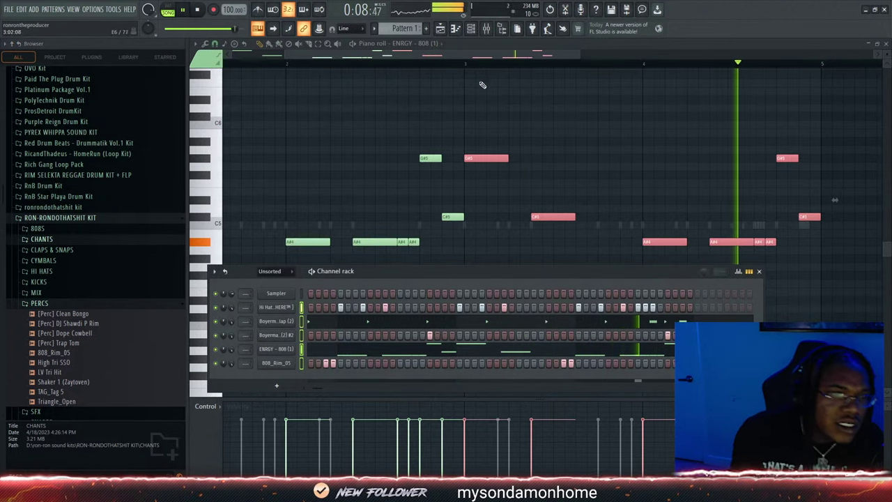
key(F9)
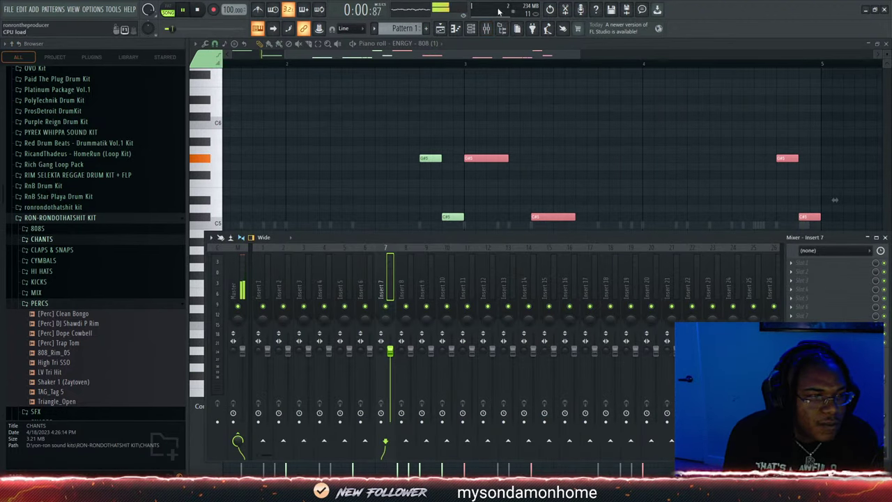
click(471, 29)
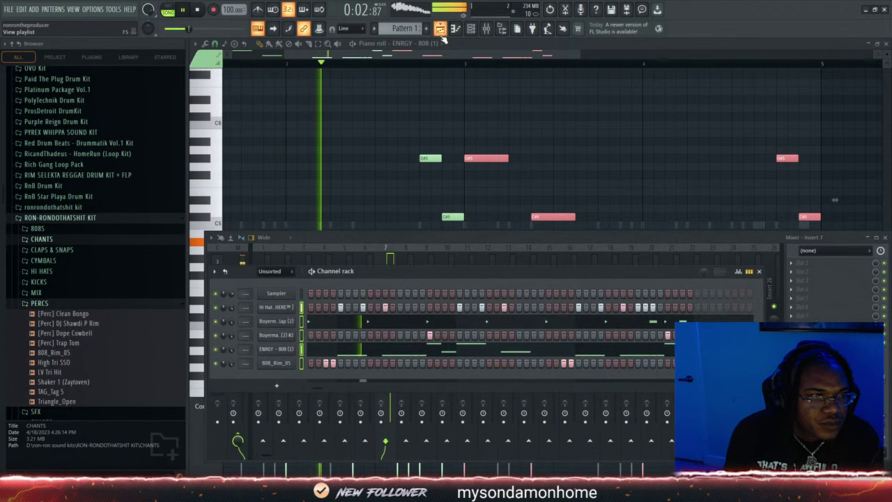
key(F5)
double_click(375, 110)
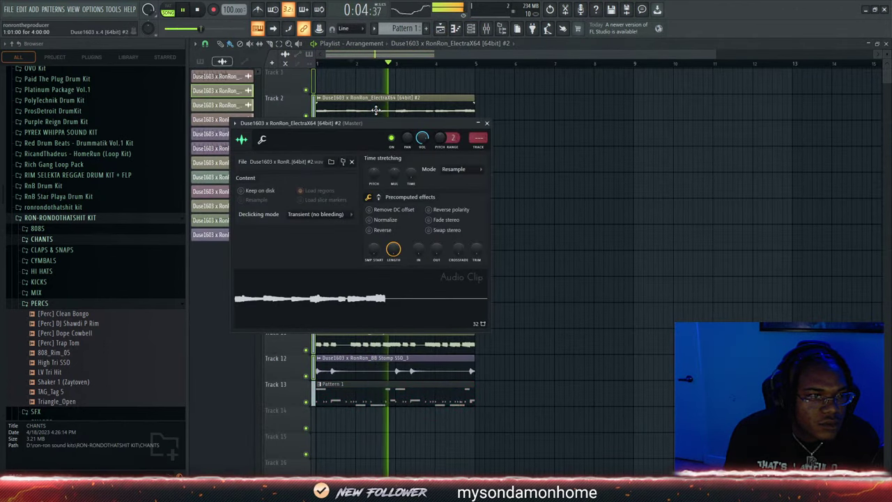
key(Escape)
double_click(442, 114)
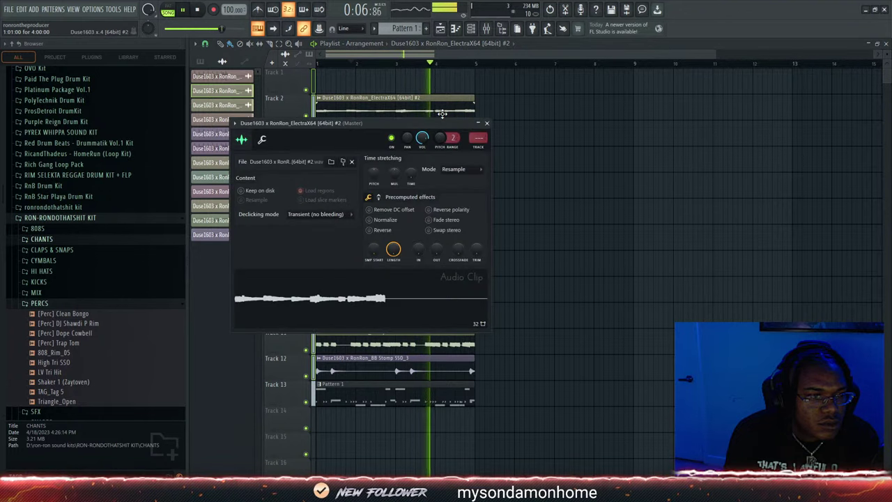
click(486, 123)
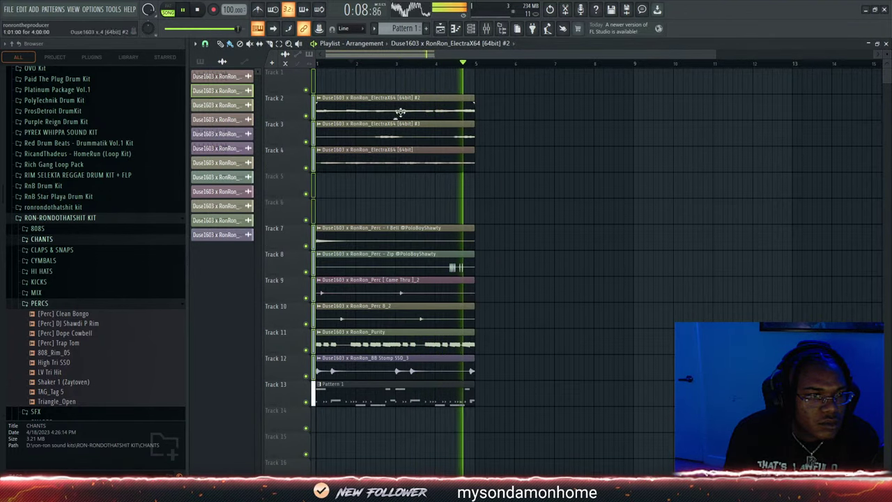
Select the nine stem channels used in the playlist and route them to consecutive mixer tracks 1 to 9
click(471, 28)
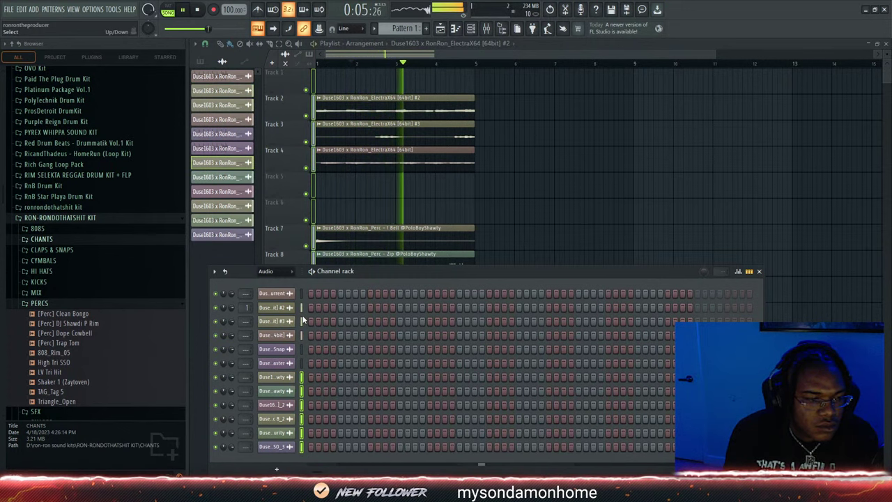
click(487, 29)
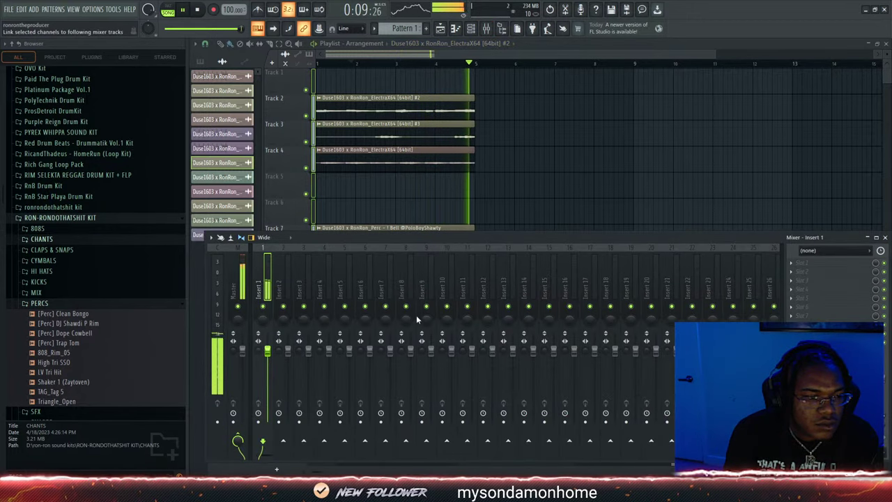
key(ctrl+shift+l)
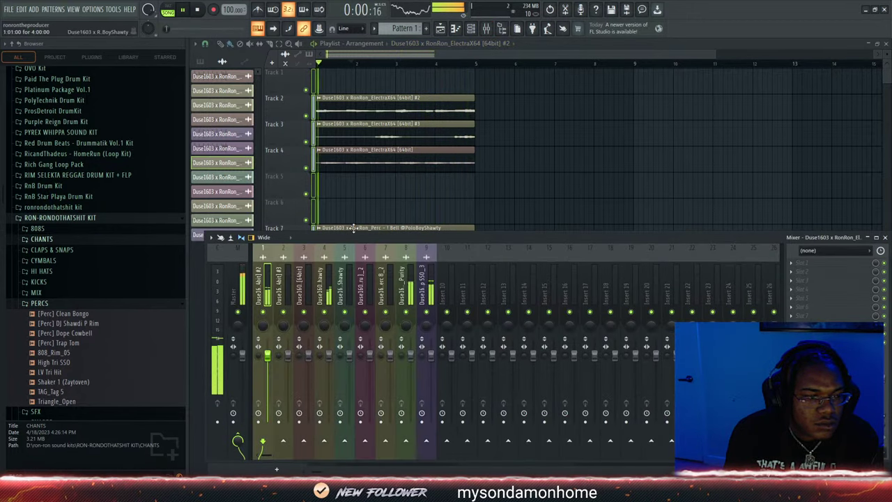
Route the hi-hat, clap, cloned clap, 808 and rim channels of Pattern 1 to mixer tracks 10 to 14
click(470, 28)
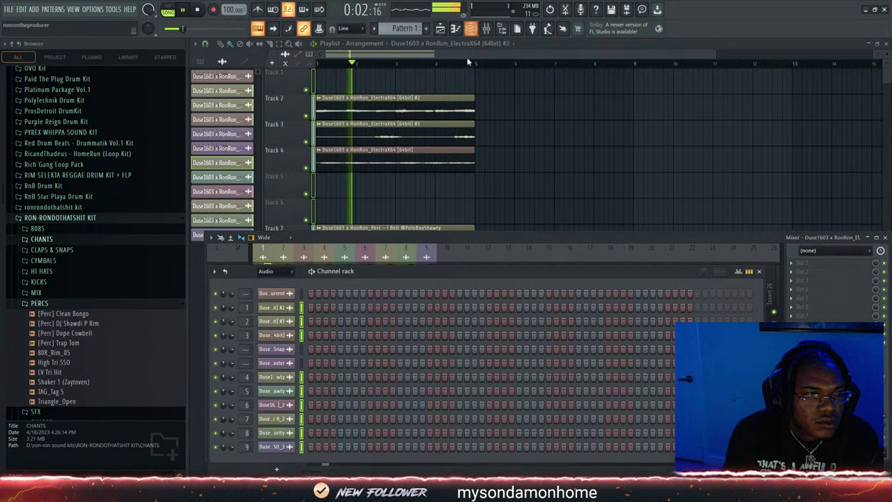
click(408, 28)
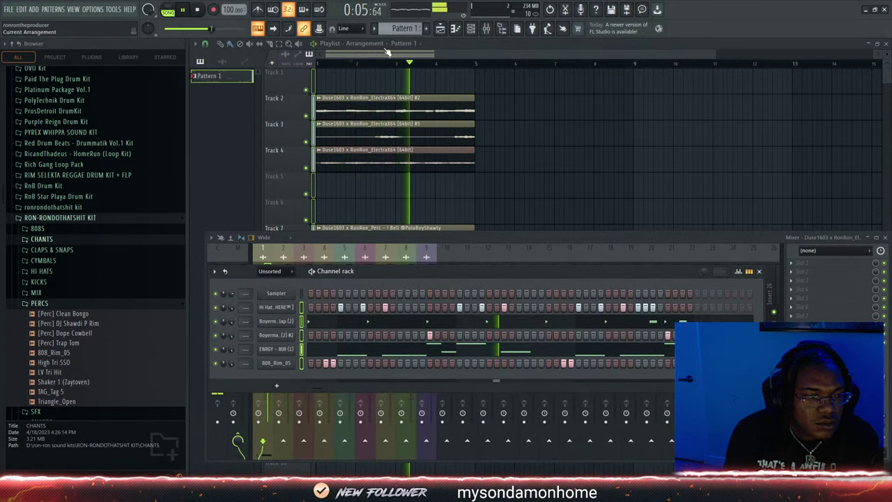
click(486, 28)
click(451, 279)
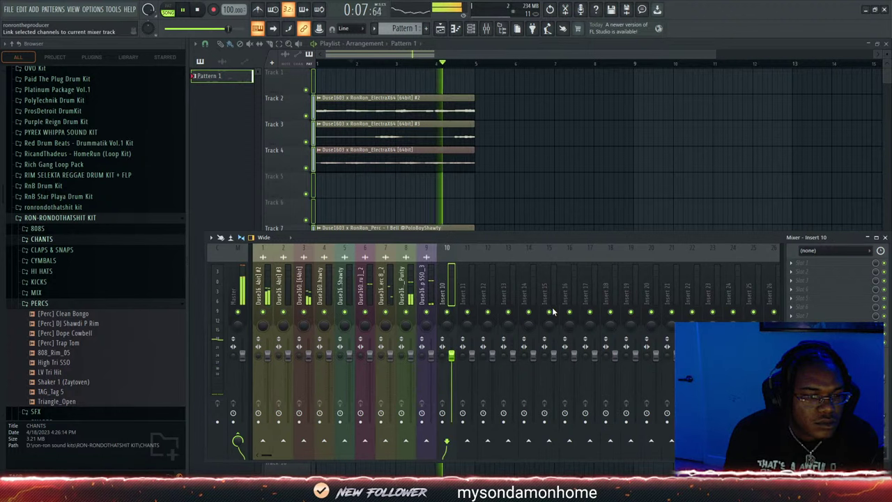
key(ctrl+shift+l)
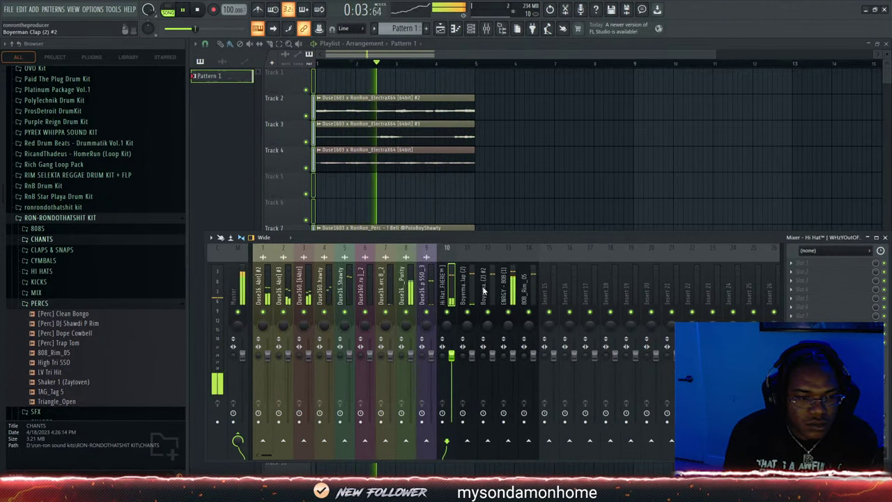
Load Fruity Reeverb 2 on the cloned clap's mixer track and set its dry level to about 105%
click(485, 292)
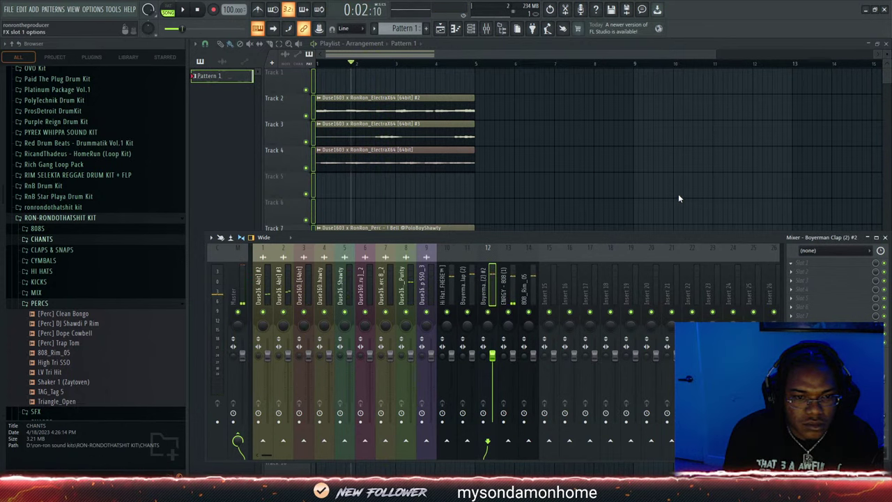
key(space)
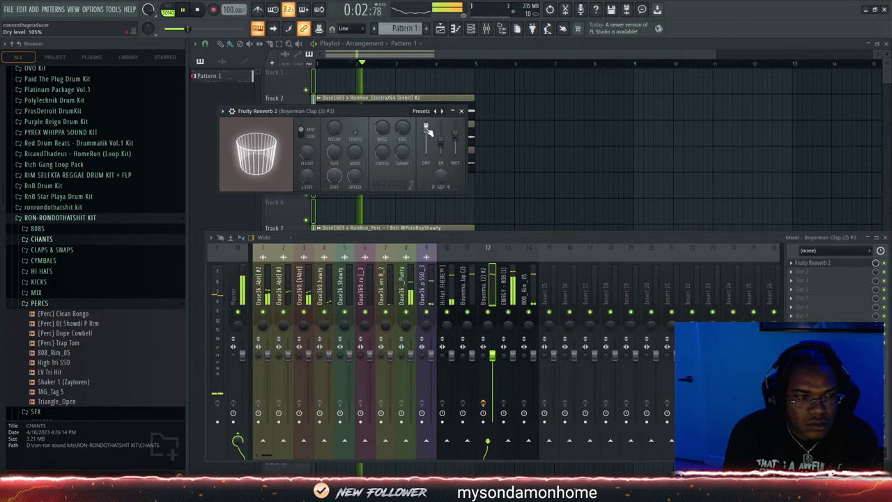
click(472, 289)
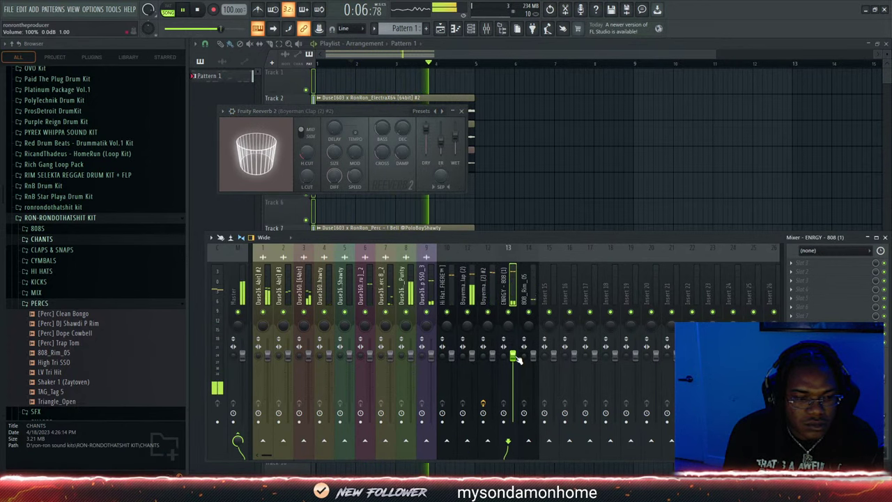
Collapse the Fruity Reeverb 2 window and bring up the channel rack
click(531, 287)
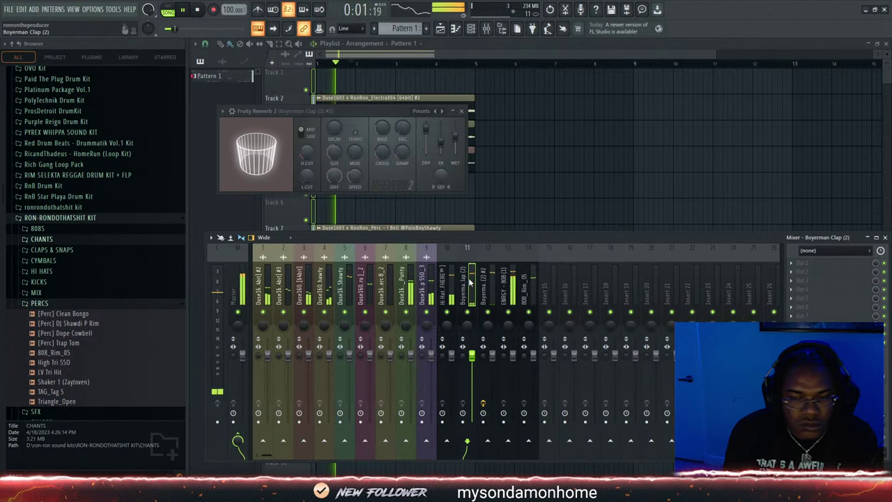
click(452, 111)
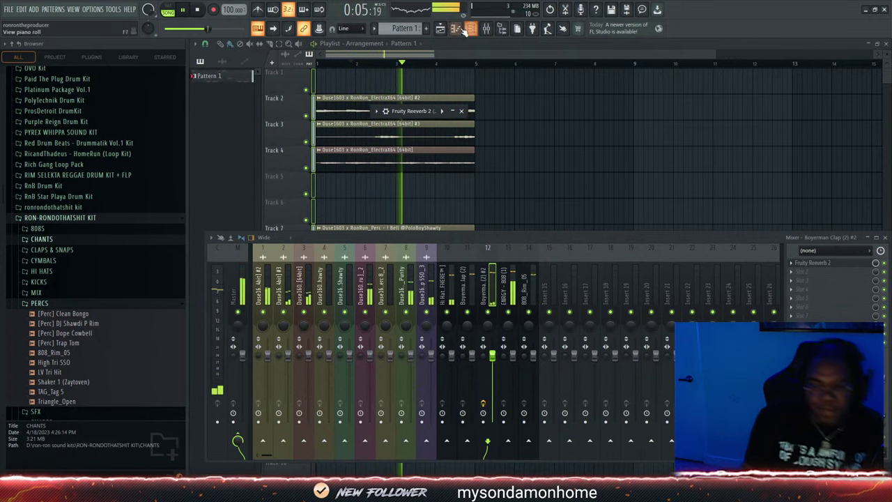
click(471, 28)
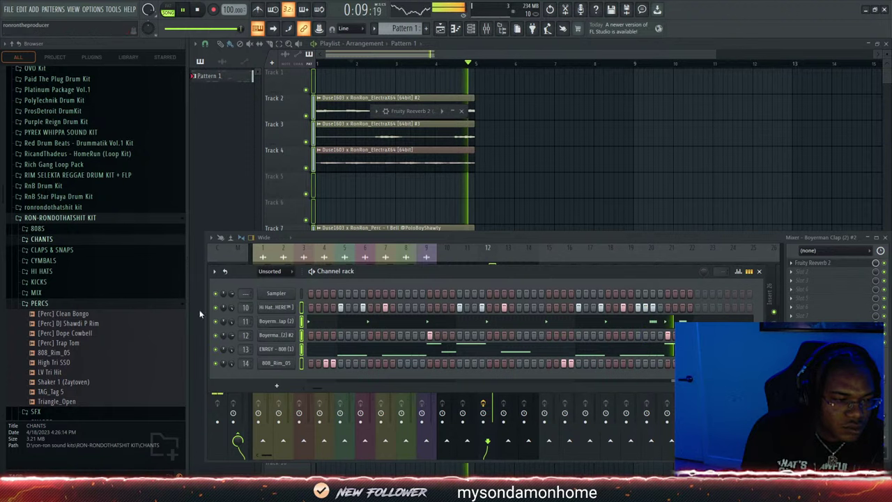
Audition percs and kicks from the RON-RONDOTHATSHIT KIT and add Deezy Metroboomin Kick (1) as a new channel
click(60, 392)
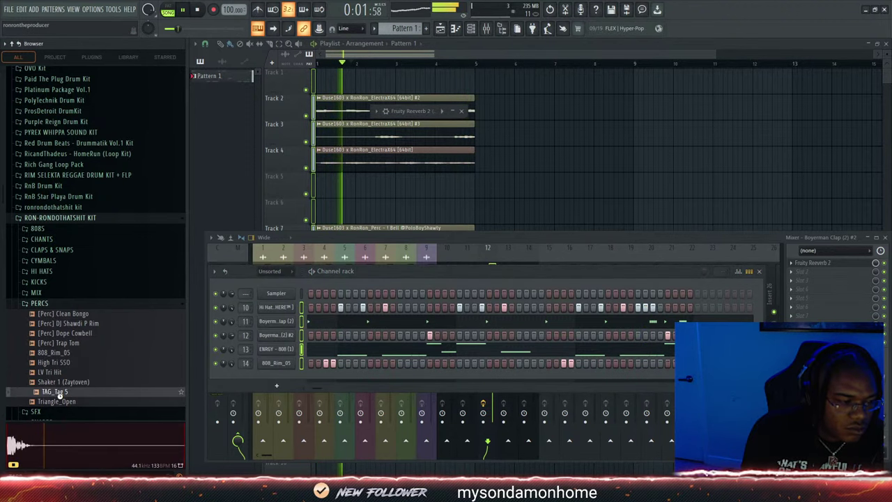
click(58, 402)
click(39, 303)
click(39, 282)
click(51, 301)
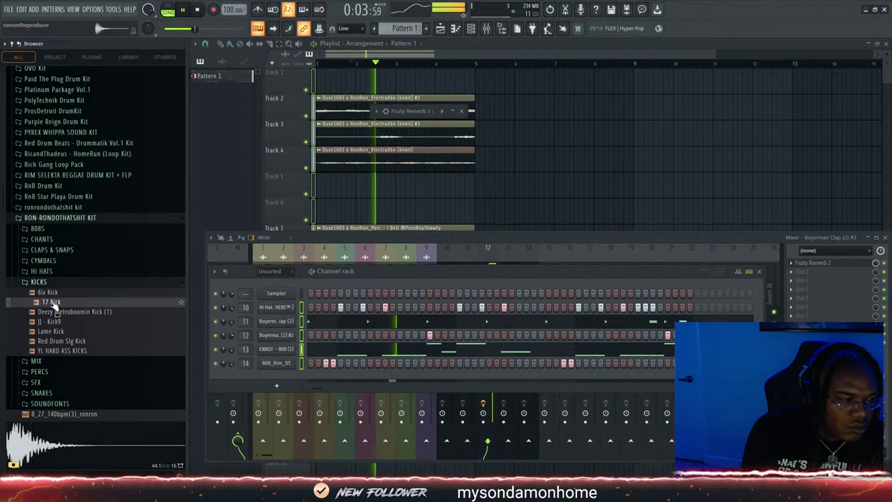
click(56, 311)
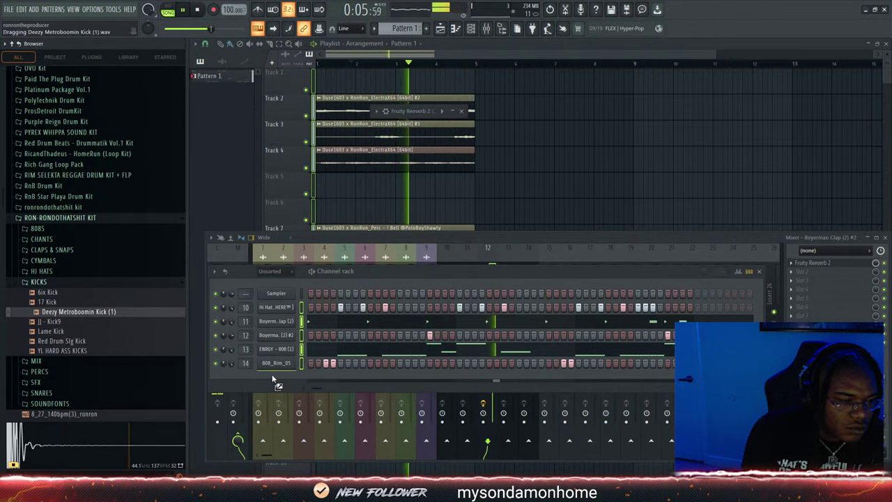
drag(268, 377, 234, 379)
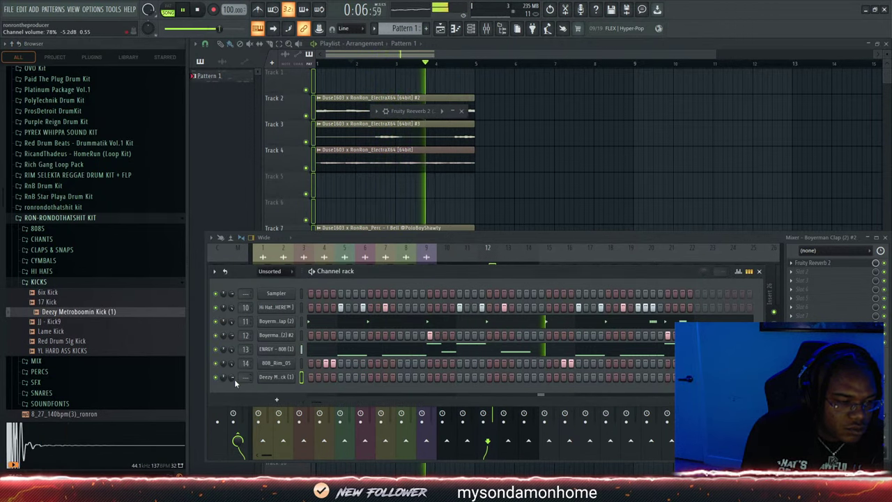
Find the Kicks folder of the Wheezy x2 Drumkit and load [kick] (7) wheeze wave onto the Deezy kick's channel
click(50, 283)
click(53, 219)
scroll(75, 261, down, 10)
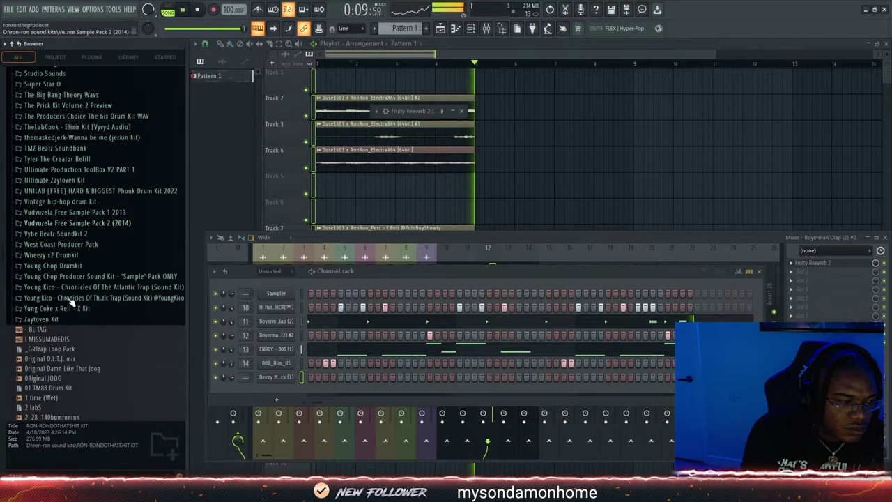
scroll(71, 303, down, 7)
scroll(72, 307, up, 13)
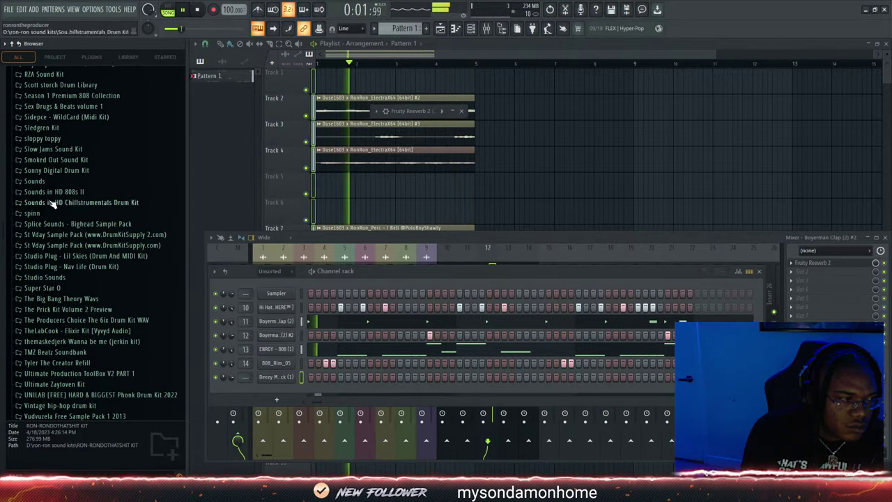
scroll(60, 213, up, 3)
scroll(75, 234, down, 10)
click(84, 230)
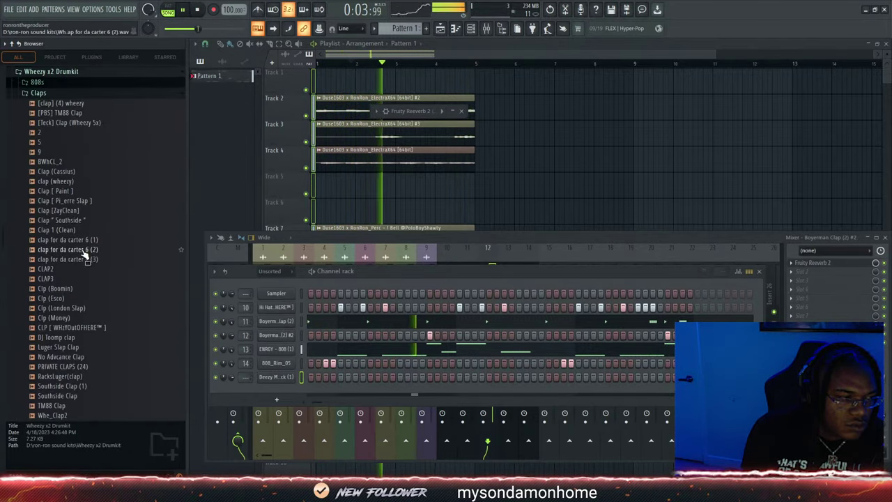
click(38, 92)
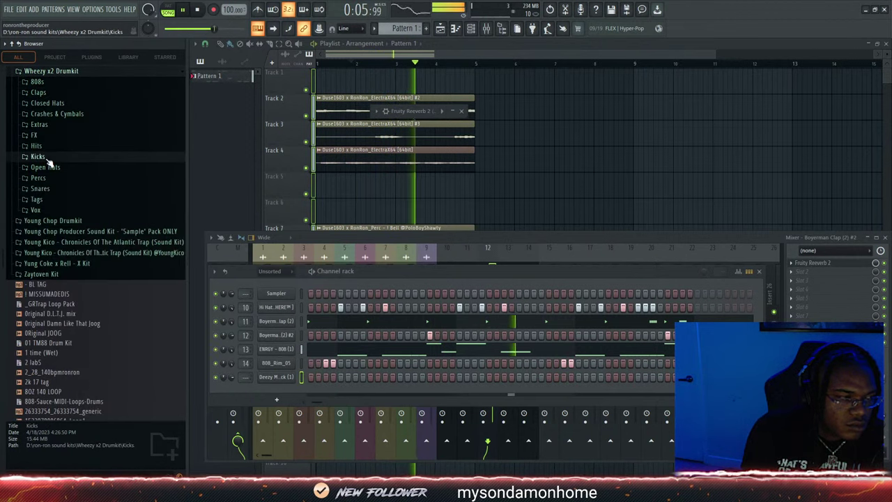
click(38, 160)
click(78, 81)
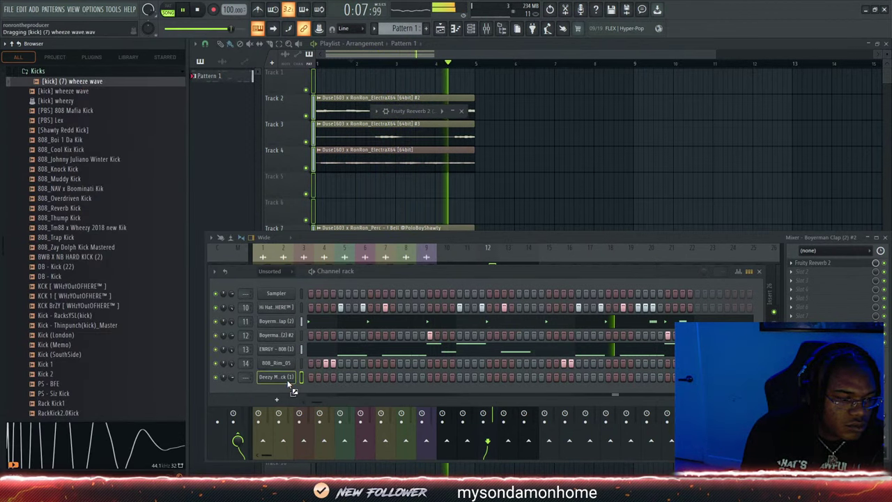
drag(288, 383, 285, 380)
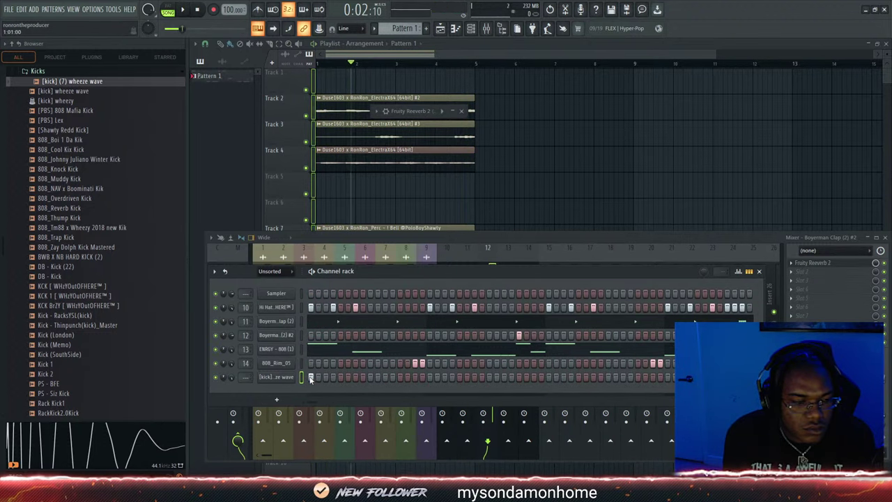
Place wheeze wave kick hits on steps 1 and 7 of each of the four bars
key(space)
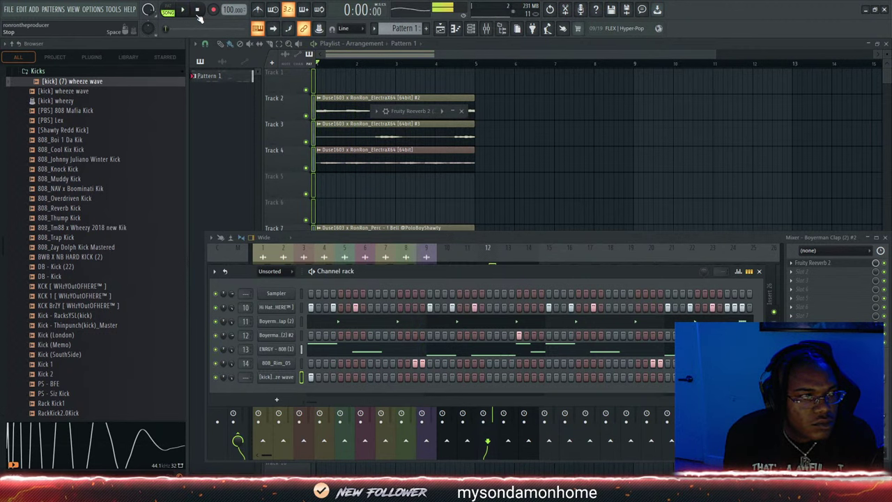
click(355, 377)
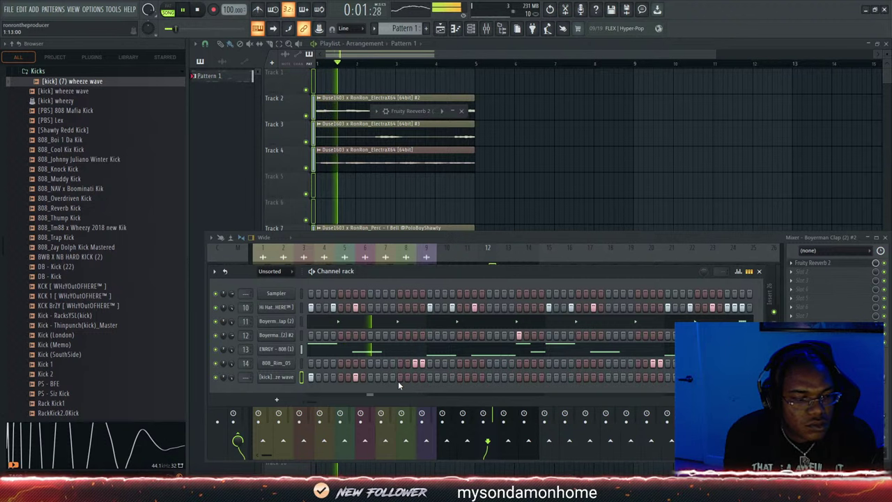
click(430, 377)
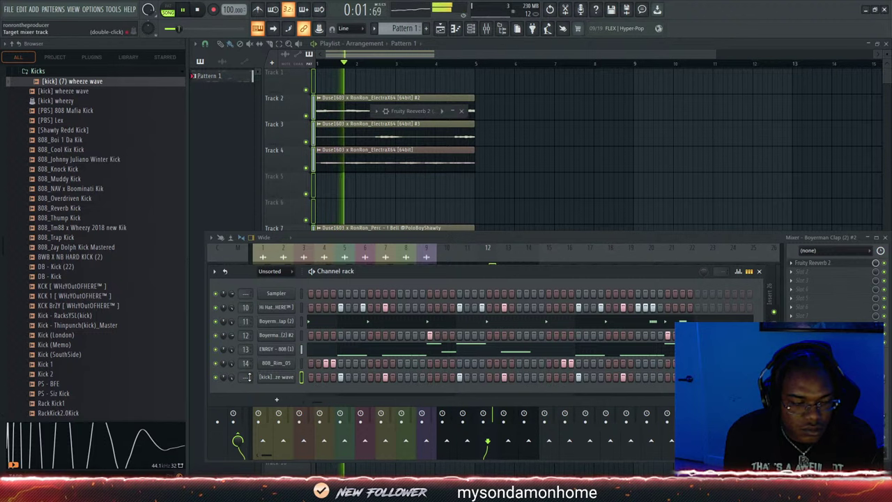
Route the wheeze wave kick channel to mixer track 15 and check its level in the mixer
scroll(245, 377, up, 2)
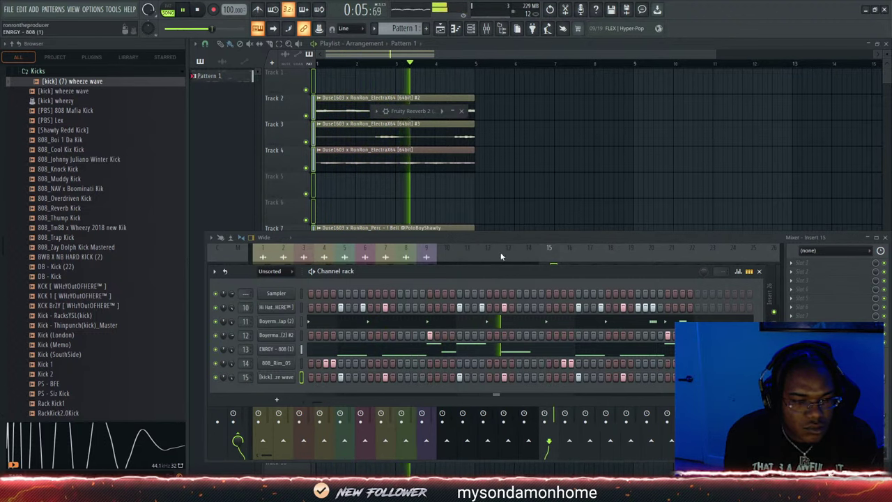
key(F6)
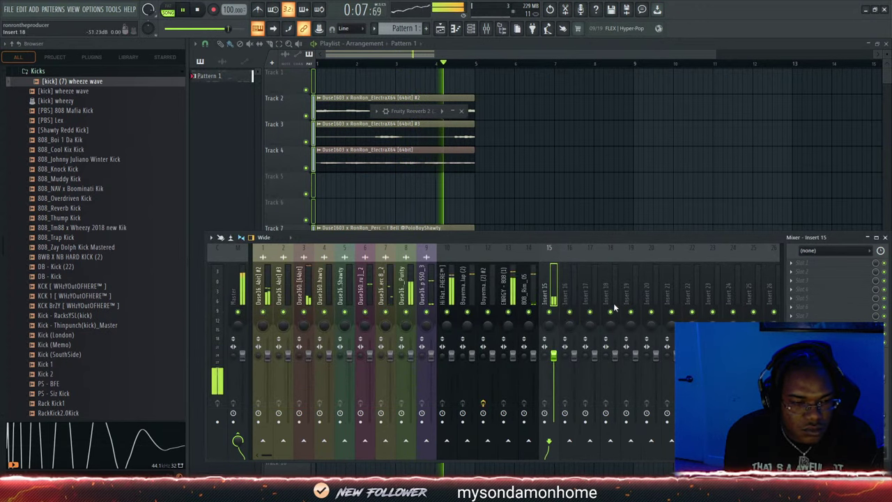
key(F6)
Look through the percussion samples in the Wheezy x2 Drumkit
scroll(113, 205, up, 6)
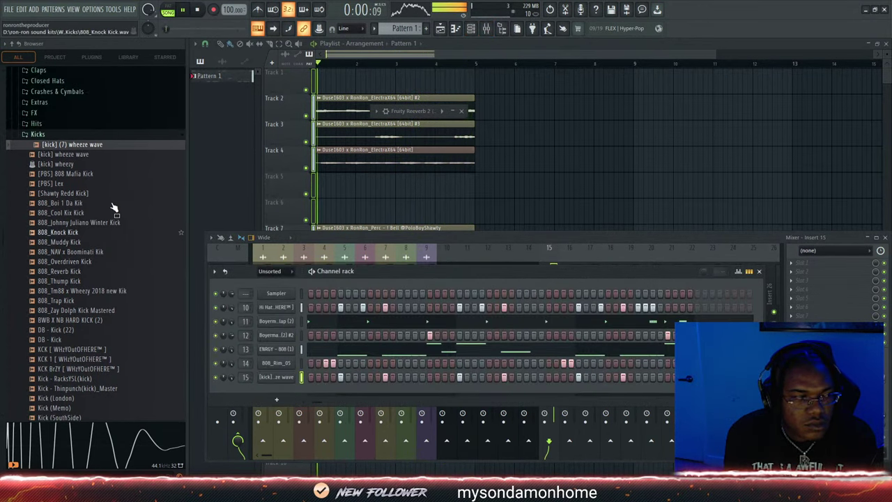
click(56, 248)
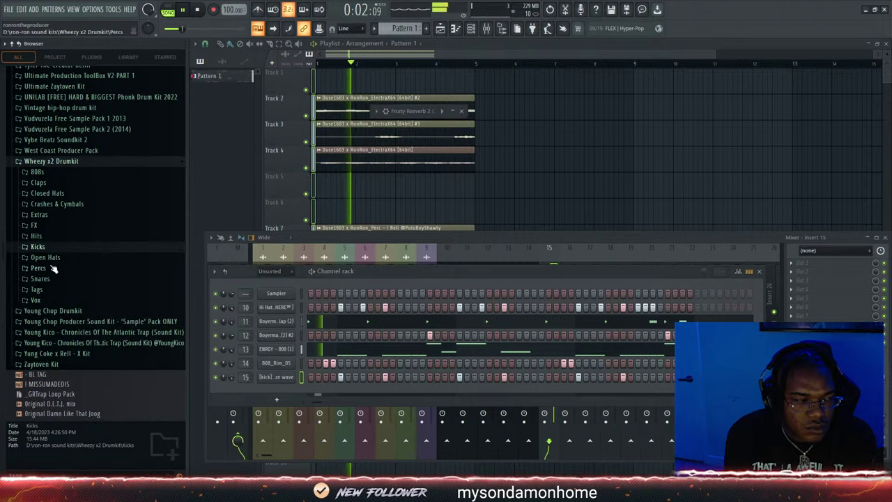
click(53, 269)
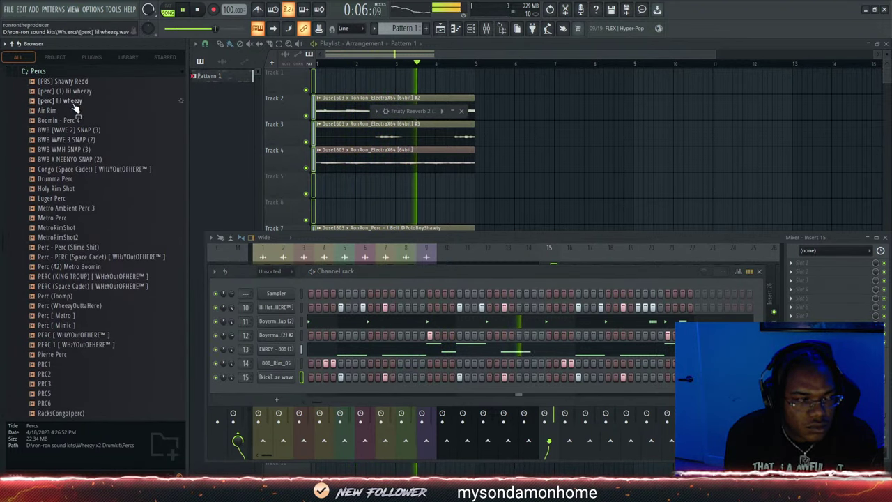
scroll(59, 286, down, 3)
scroll(59, 291, up, 10)
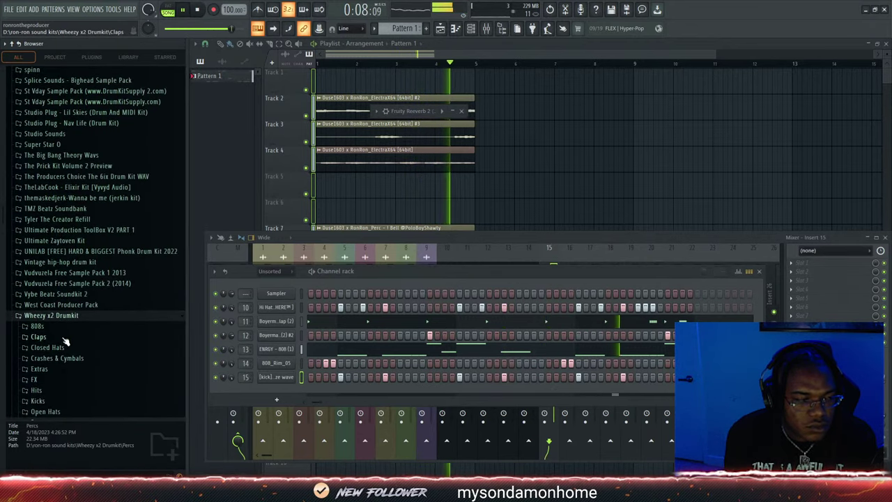
Split Pattern 1 by channel into separate patterns and delete the pattern clip from Track 13 of the playlist
click(419, 55)
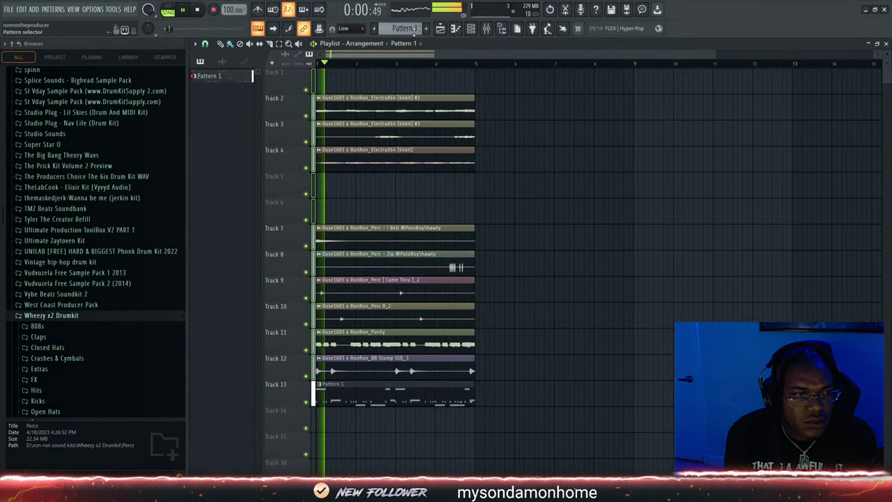
right_click(414, 30)
click(533, 339)
key(space)
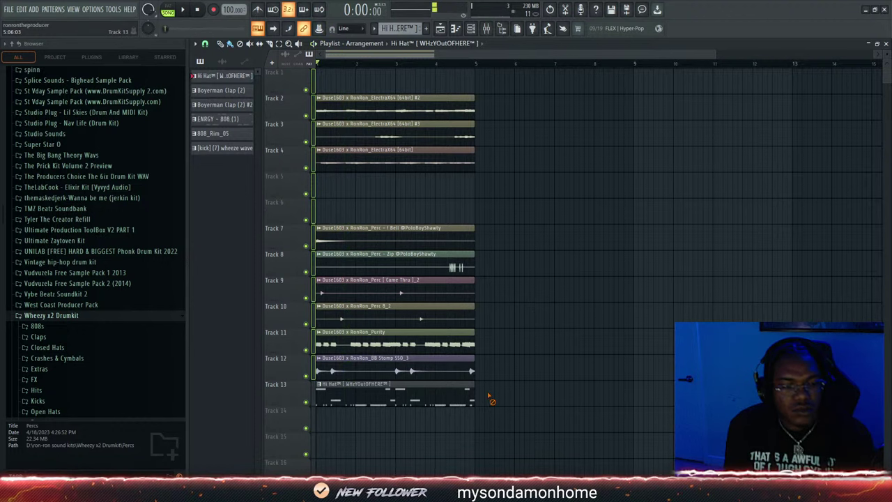
right_click(367, 401)
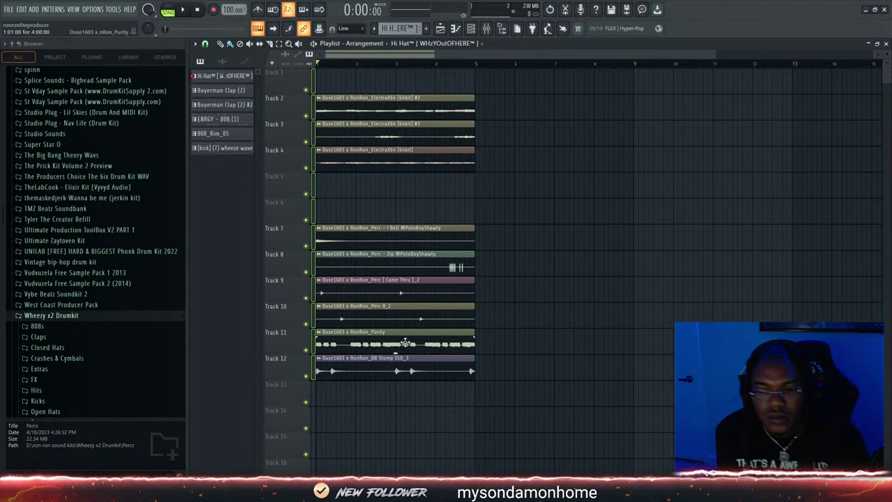
Select all the stem clips in the playlist and duplicate them twice to extend the arrangement through bar 12
key(space)
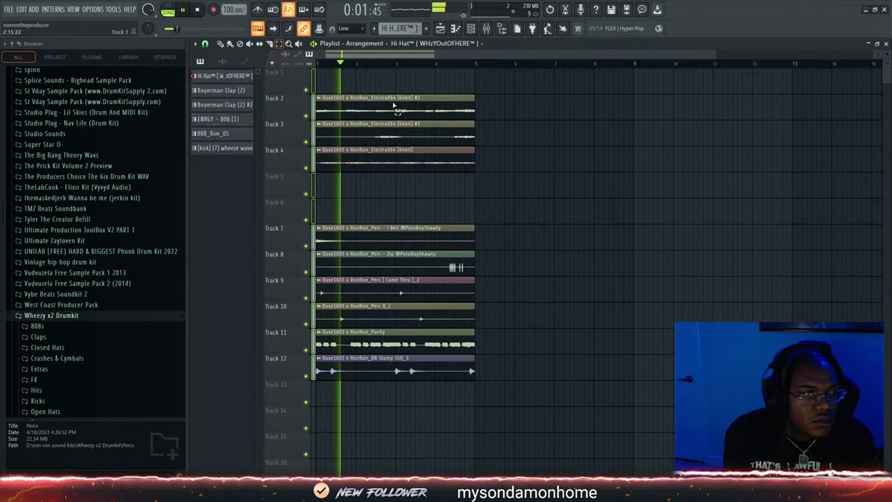
key(ctrl+a)
key(ctrl+b)
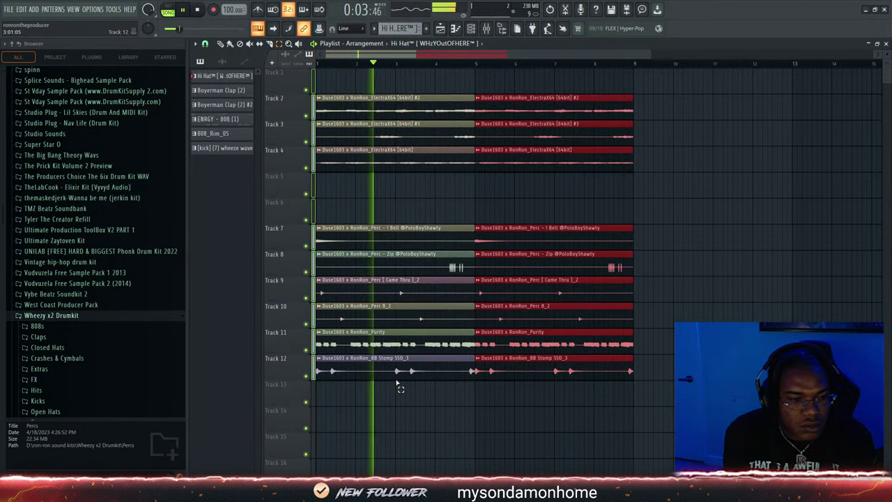
key(ctrl+b)
key(space)
key(space)
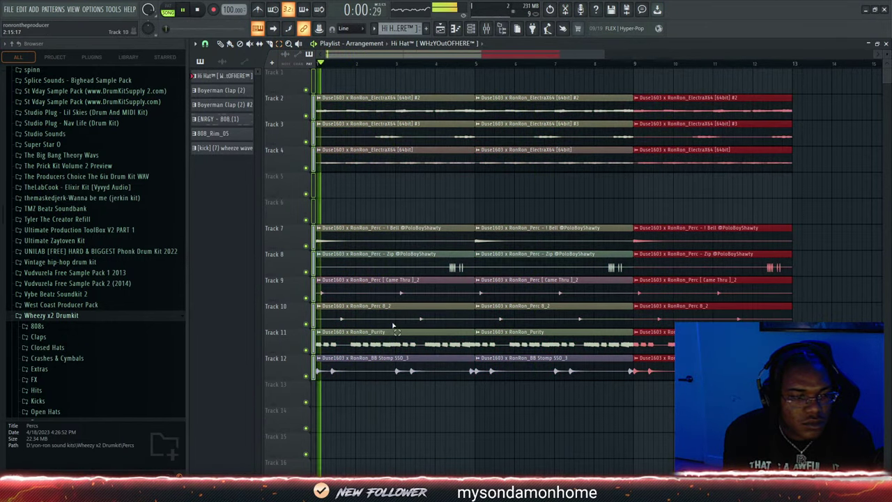
Delete the bars 1 to 4 clips on Track 4 and Tracks 9 to 12 to thin out the intro
click(229, 43)
key(space)
right_click(357, 373)
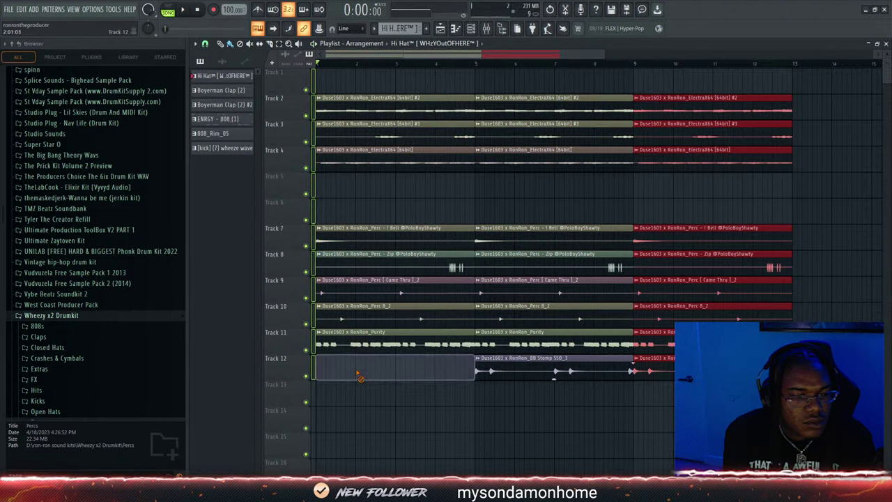
key(space)
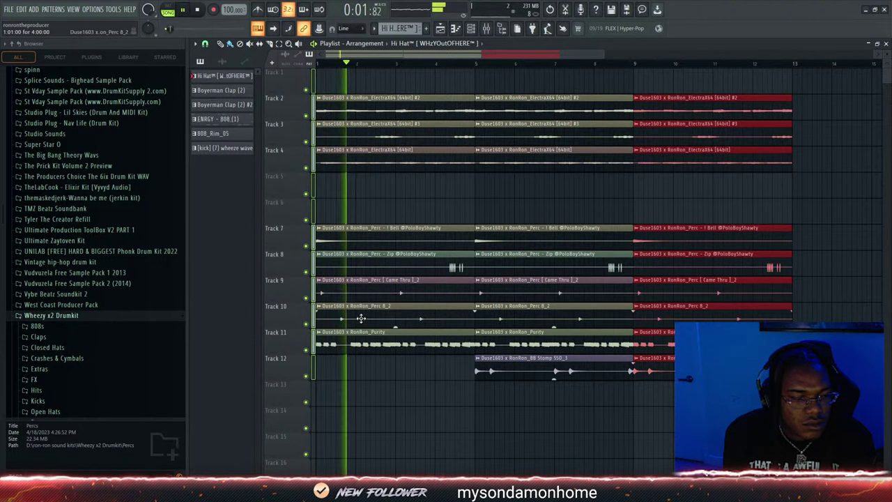
key(space)
right_click(353, 308)
right_click(361, 297)
key(space)
key(space)
right_click(365, 338)
key(space)
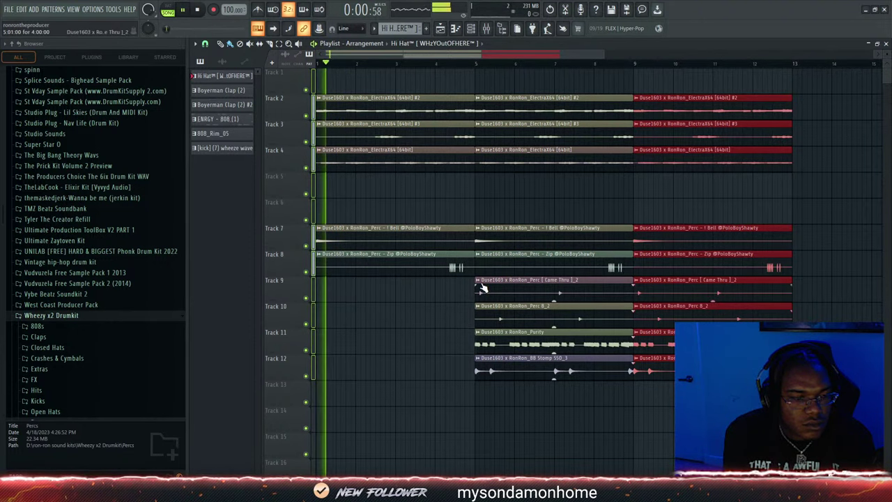
key(space)
right_click(411, 161)
key(space)
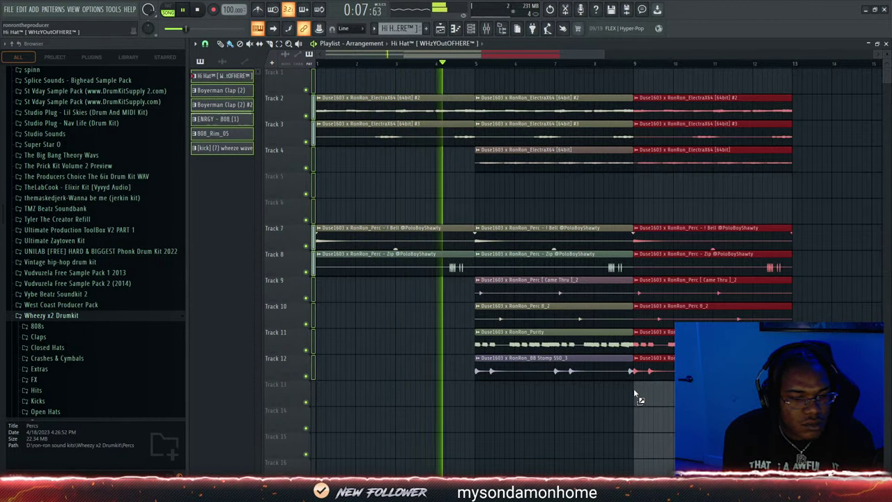
Place the six split drum and 808 patterns together at bar 9 on Tracks 13 to 18
drag(638, 394, 637, 395)
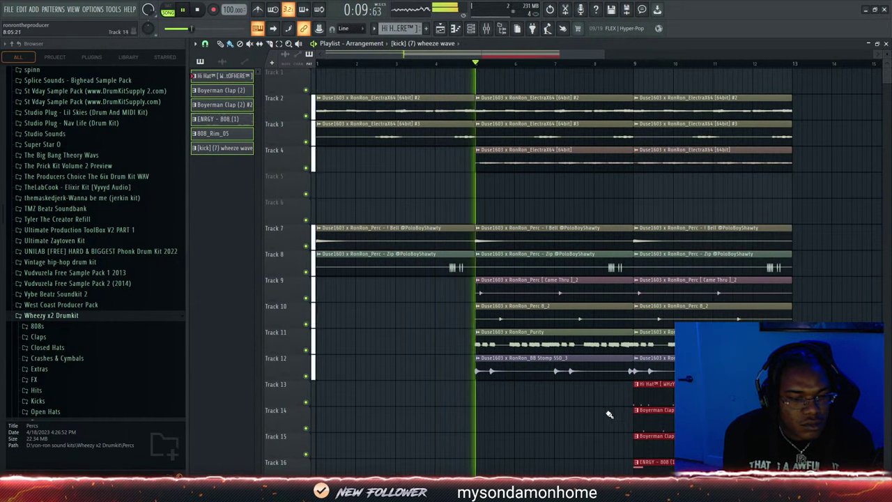
scroll(610, 395, down, 1)
scroll(610, 395, down, 1)
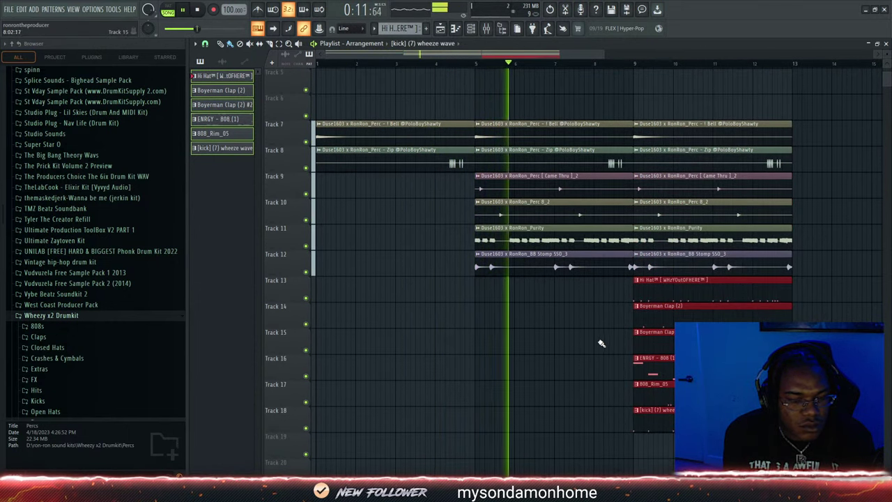
scroll(405, 229, down, 1)
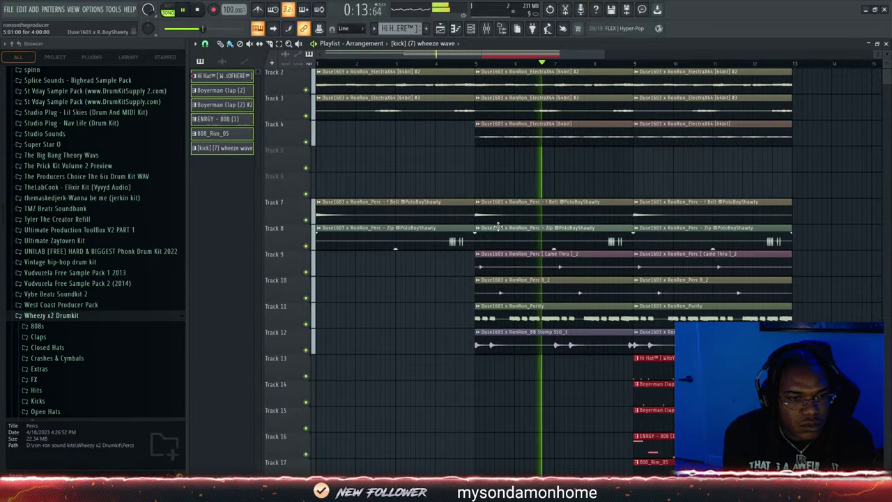
Duplicate the bars 9 to 12 clips on Tracks 3 to 18 to bar 13, and select the Purity track in the mixer
scroll(564, 251, down, 2)
scroll(592, 263, up, 3)
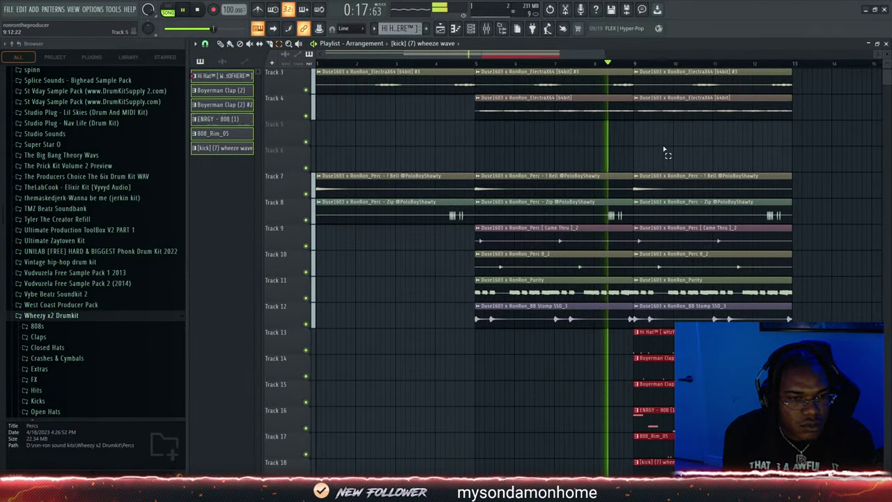
drag(641, 82, 809, 478)
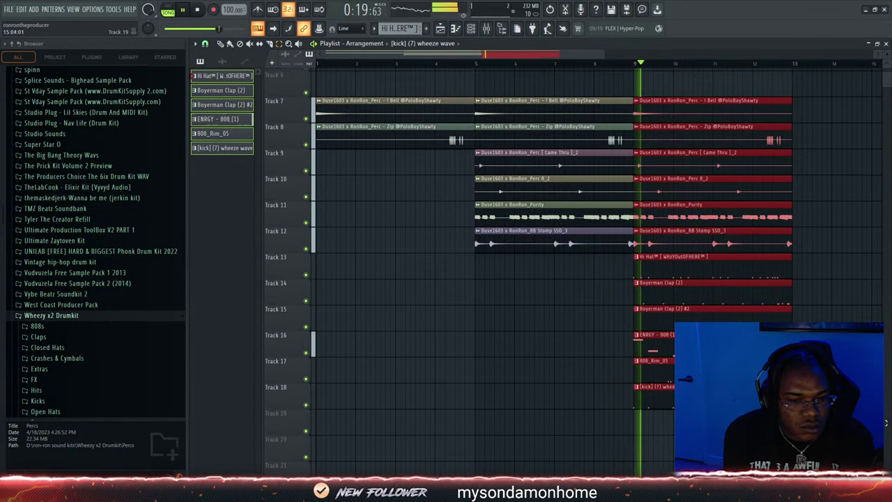
key(ctrl+b)
scroll(616, 209, up, 5)
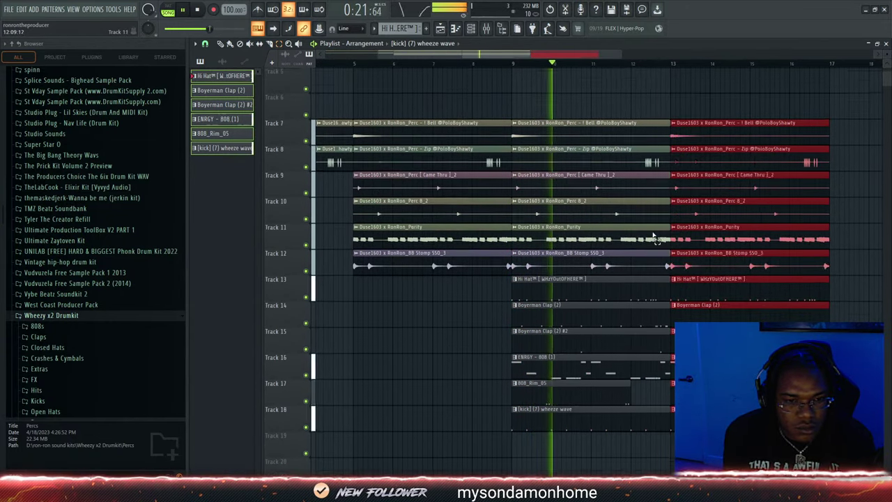
click(487, 29)
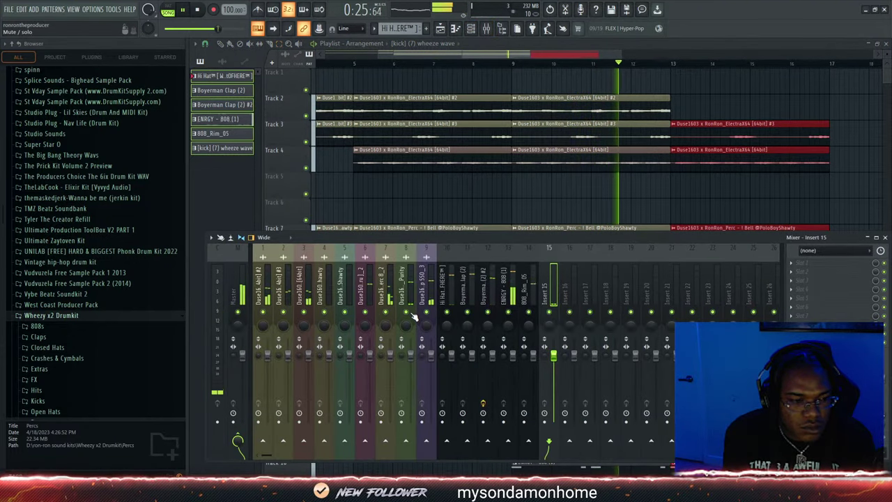
click(411, 317)
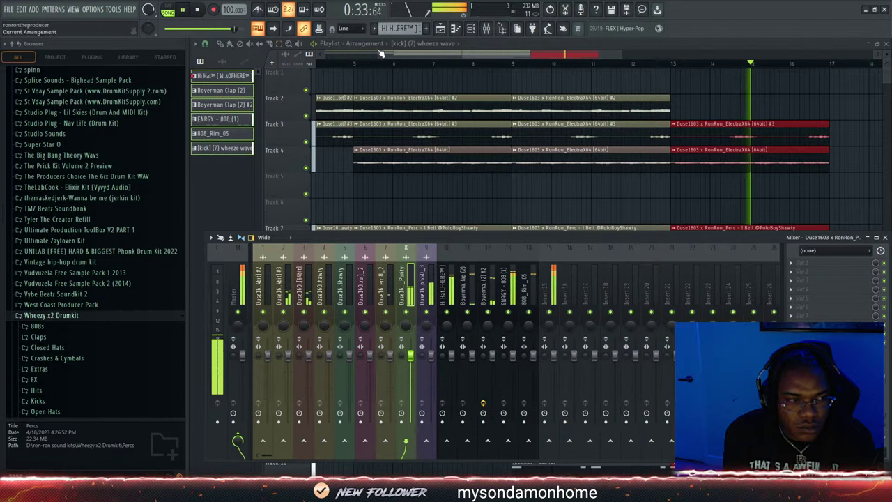
Duplicate the bars 13 to 16 clips on Tracks 3 to 18 to bar 17
click(278, 43)
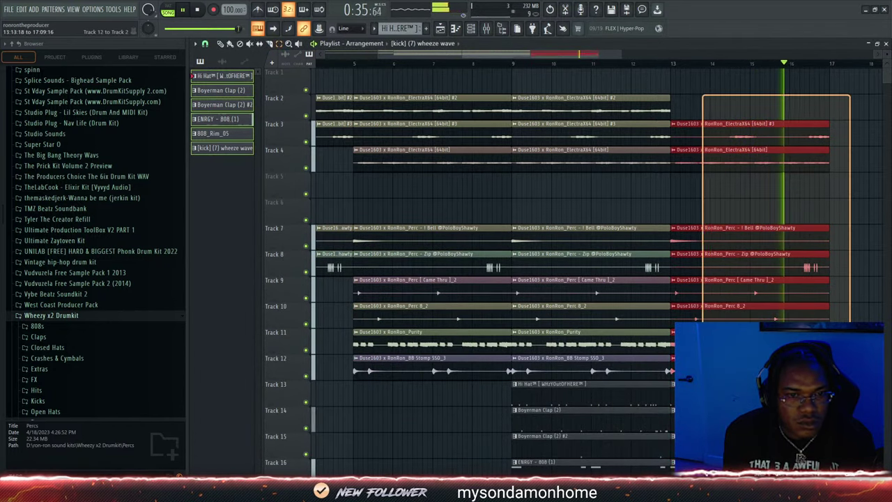
scroll(851, 113, down, 3)
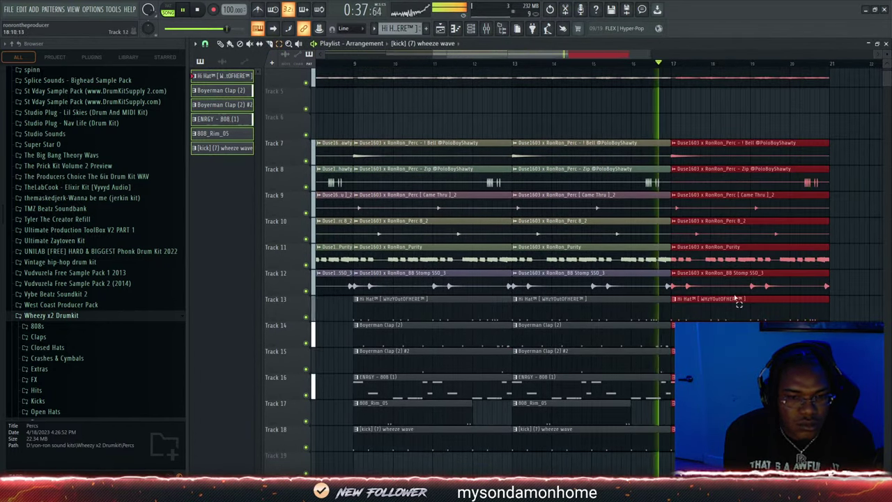
scroll(725, 289, up, 3)
Place a copy of the ElectraX64 #2 clip at bar 17 on Track 2
key(space)
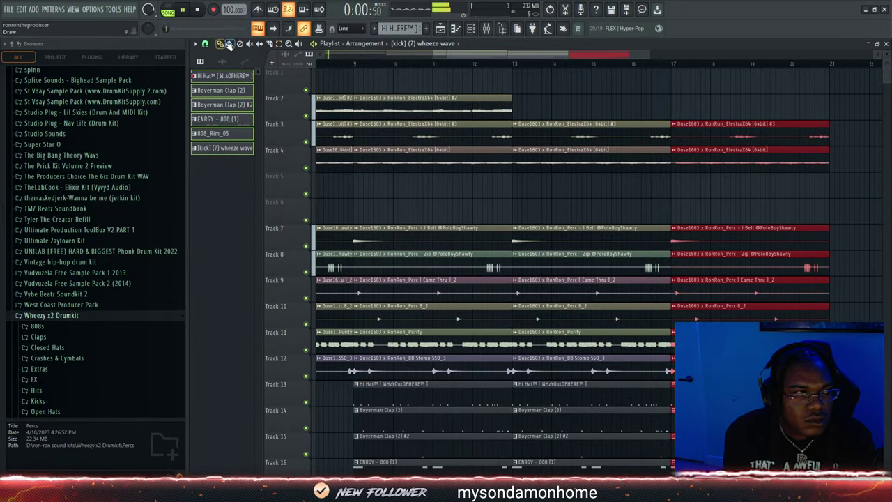
click(441, 104)
click(675, 110)
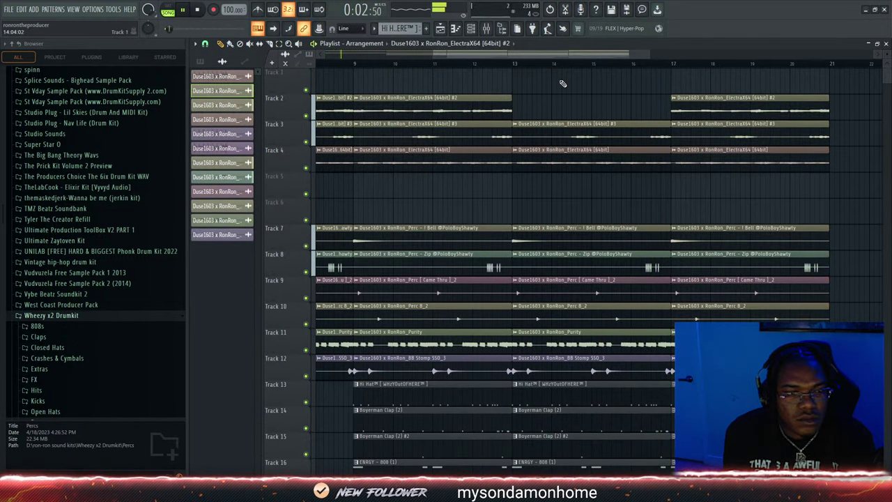
Play back the arrangement and fill the gap at bar 13 on Track 2 with an ElectraX64 #2 clip
key(space)
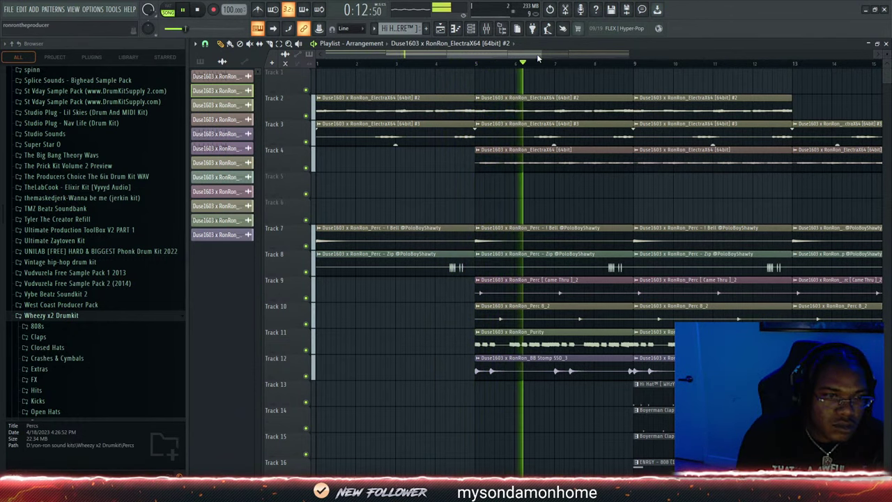
drag(542, 52, 737, 72)
scroll(718, 149, down, 3)
scroll(729, 175, up, 3)
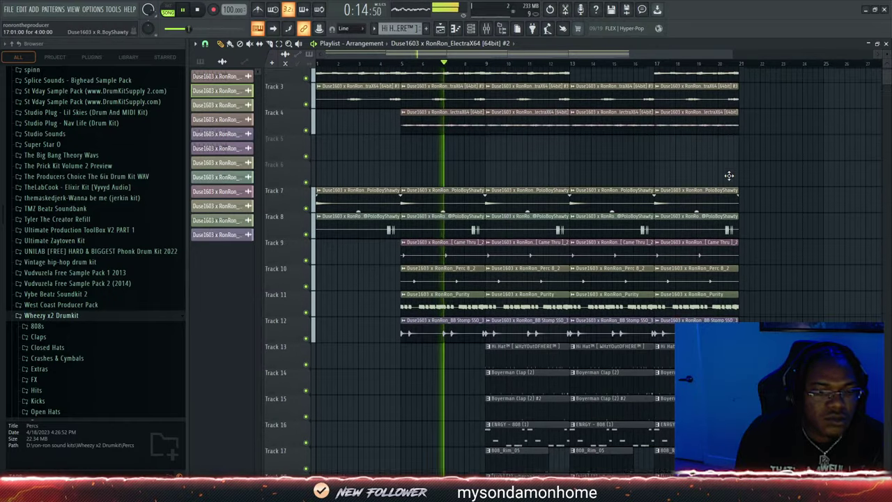
scroll(718, 265, down, 3)
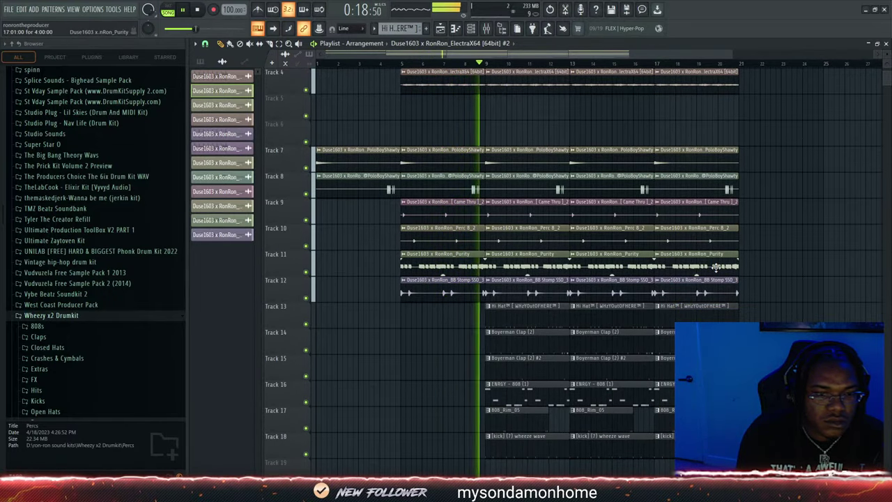
scroll(635, 102, up, 3)
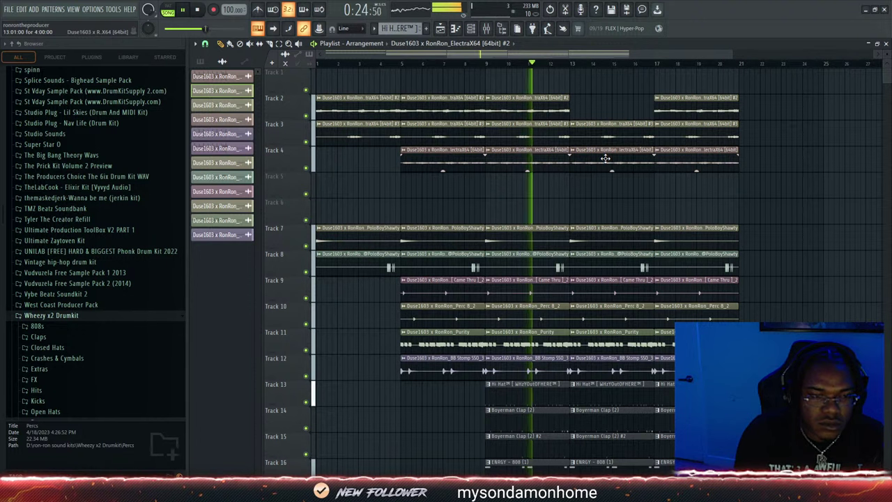
click(574, 108)
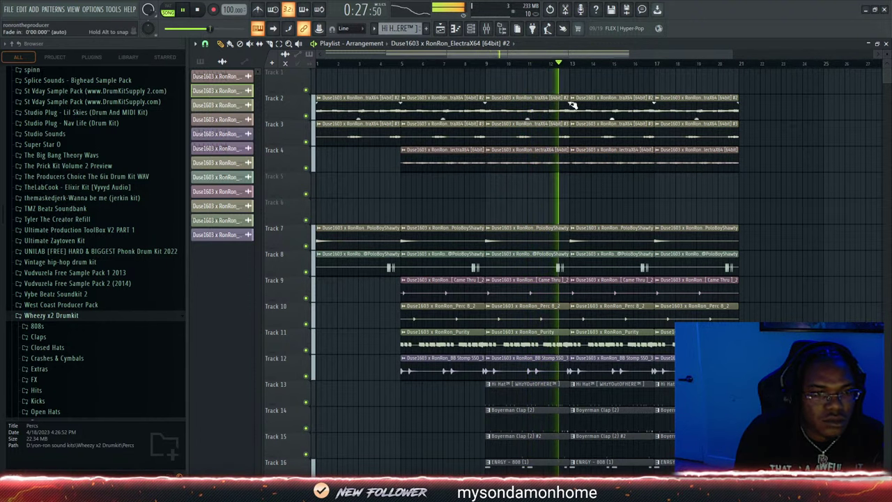
Delete the bar 17 clips of ElectraX64 #2 on Track 2 and Purity on Track 11
right_click(671, 105)
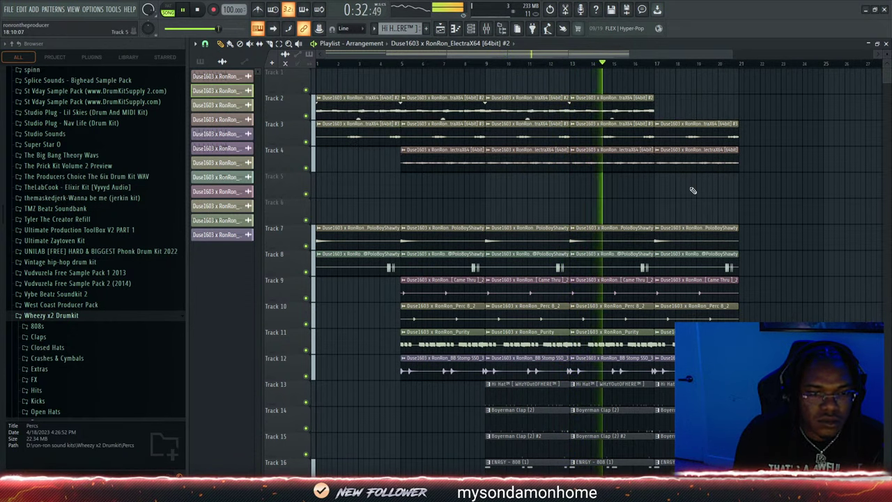
scroll(523, 265, down, 5)
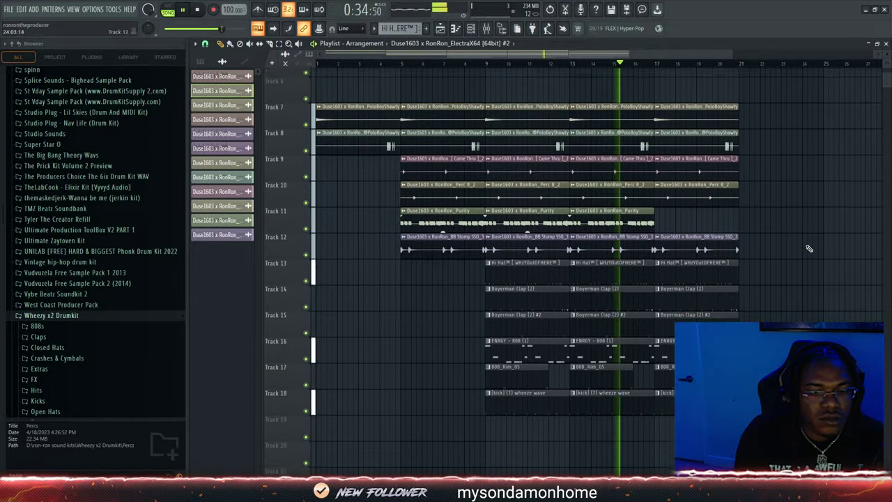
scroll(522, 265, up, 5)
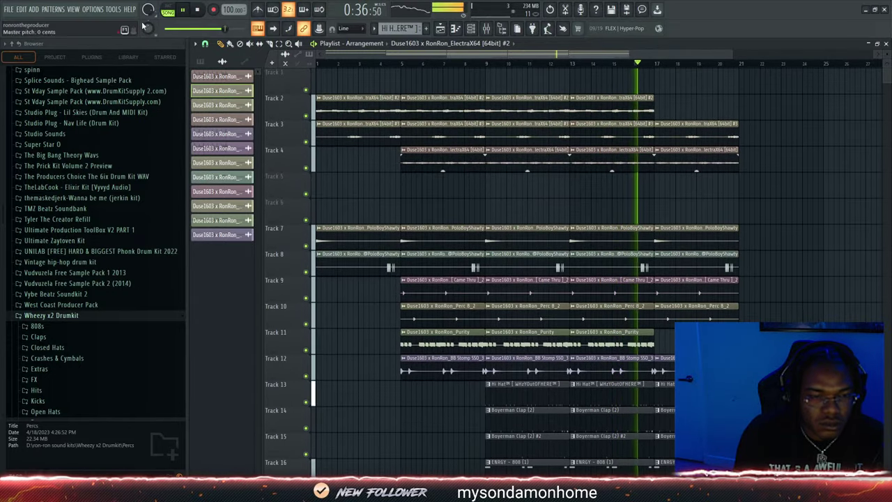
Select all the clips in bars 17 to 20 and duplicate them to bar 21
drag(761, 94, 657, 474)
scroll(757, 255, up, 5)
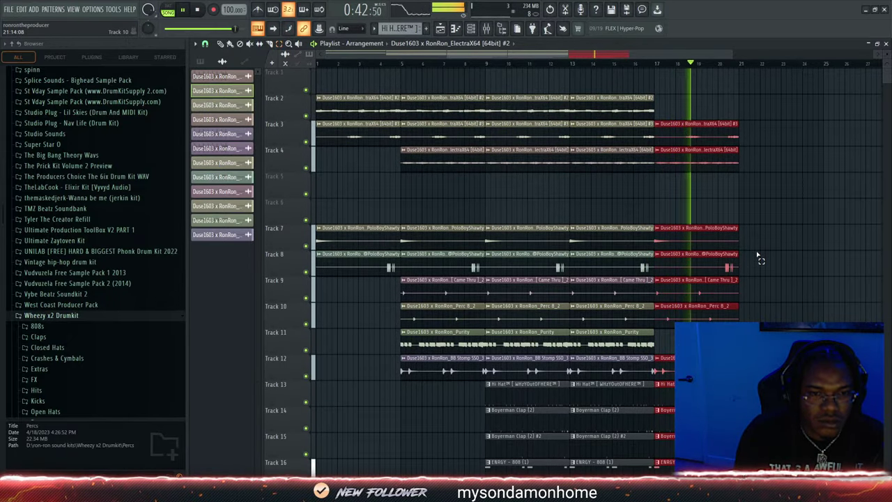
key(ctrl+b)
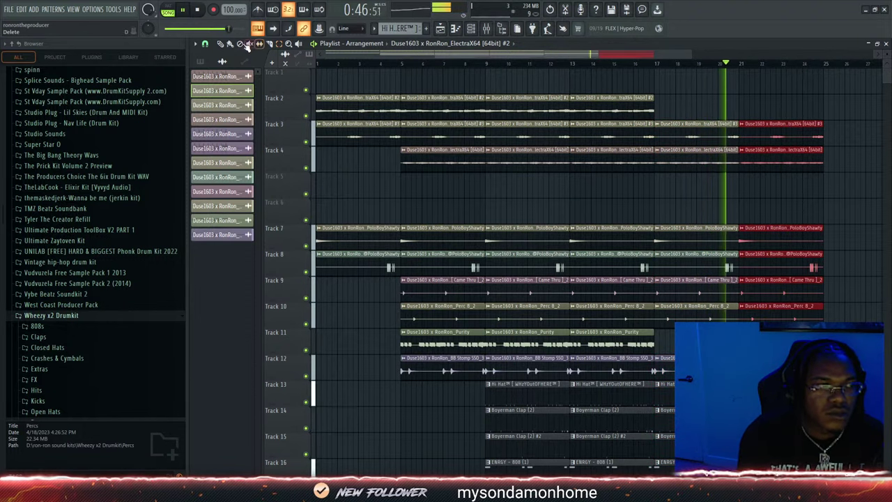
Place an ElectraX64 #2 clip at bar 25 on Track 2 and duplicate the bars 17 to 24 clips to bar 25
click(606, 105)
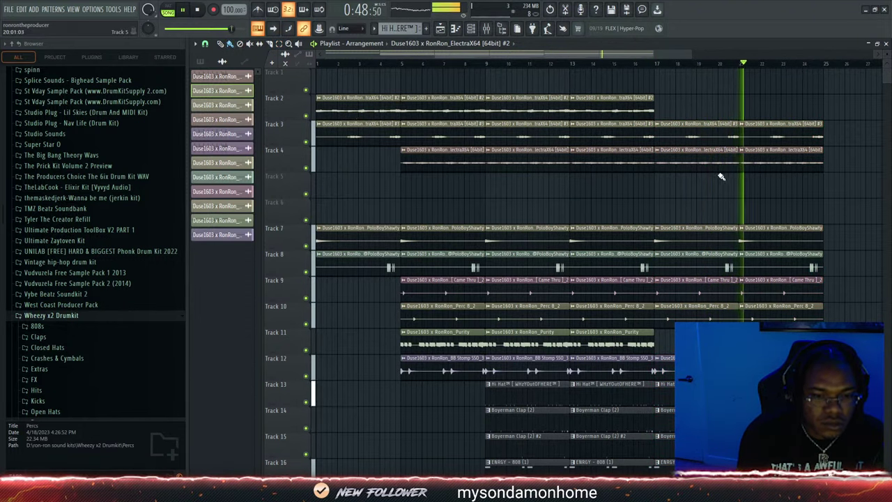
click(827, 112)
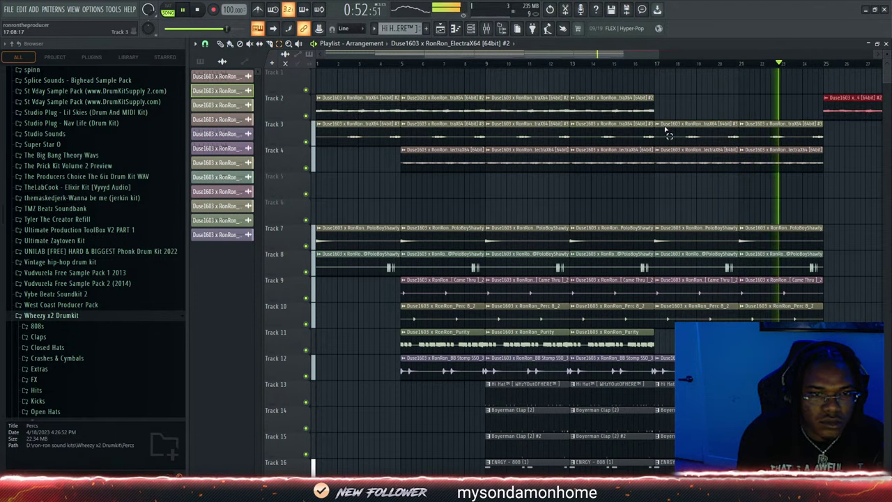
drag(670, 133, 826, 474)
key(ctrl+b)
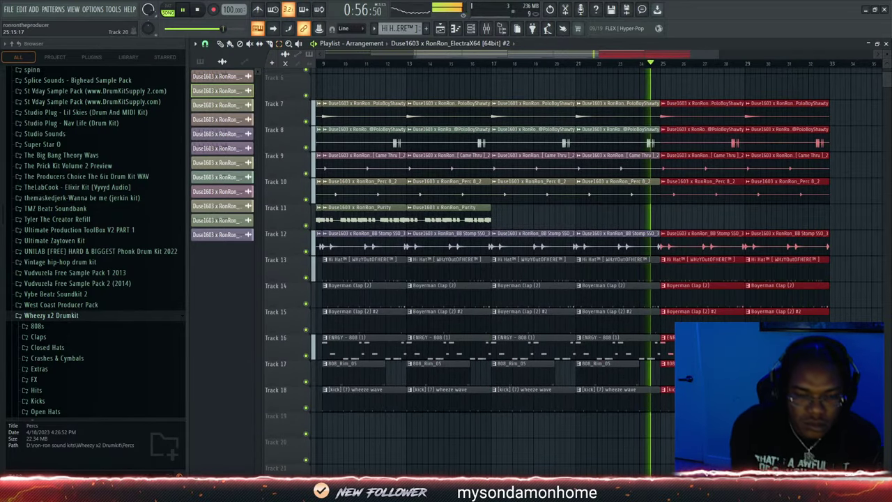
scroll(633, 124, up, 3)
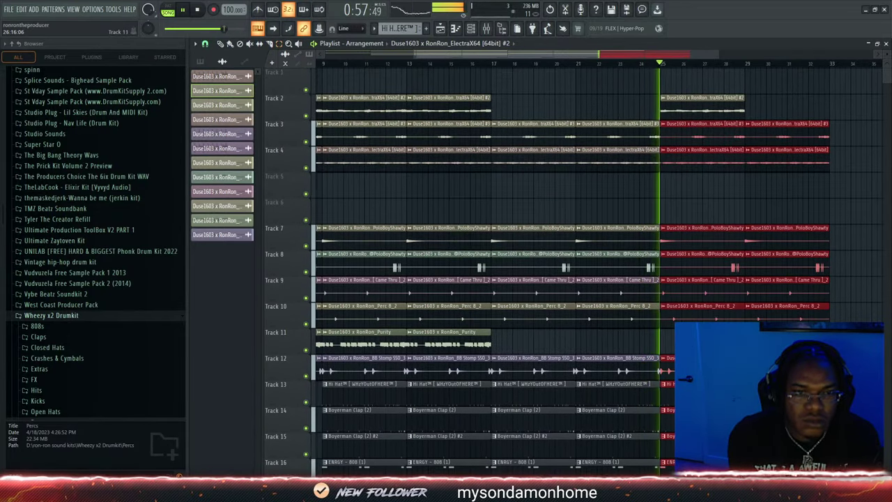
Deselect the duplicated clips and paint another ElectraX64 #2 clip at bar 29 on Track 2
click(229, 43)
key(ctrl+d)
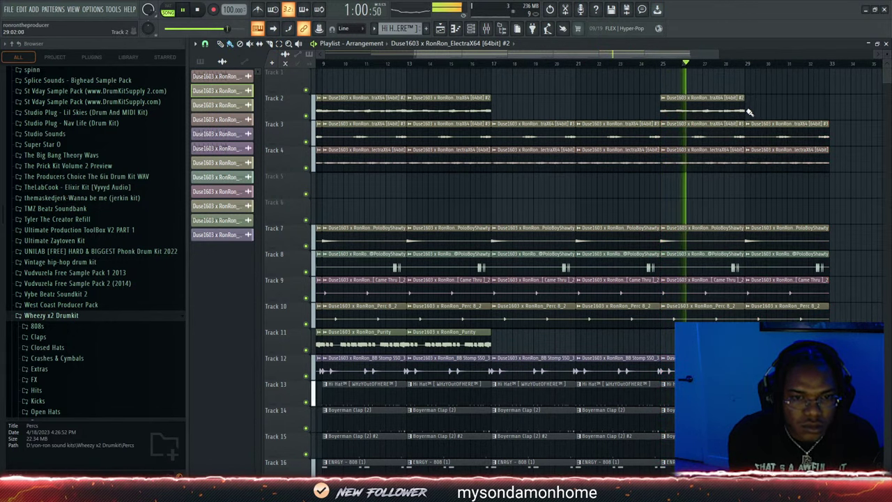
click(748, 112)
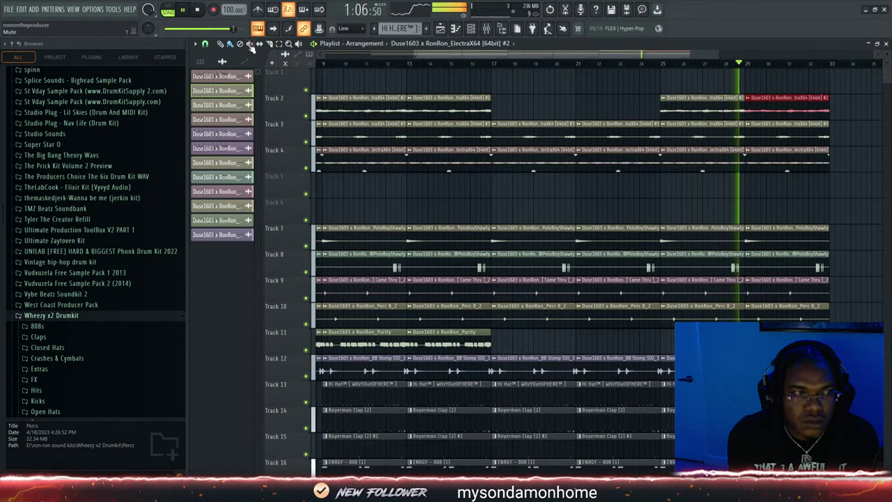
Shorten the bar 29 Boyerman Clap (2) clip to end at bar 31, and the hi-hat and Boyerman Clap (2) #2 clips at bar 32
scroll(752, 338, down, 5)
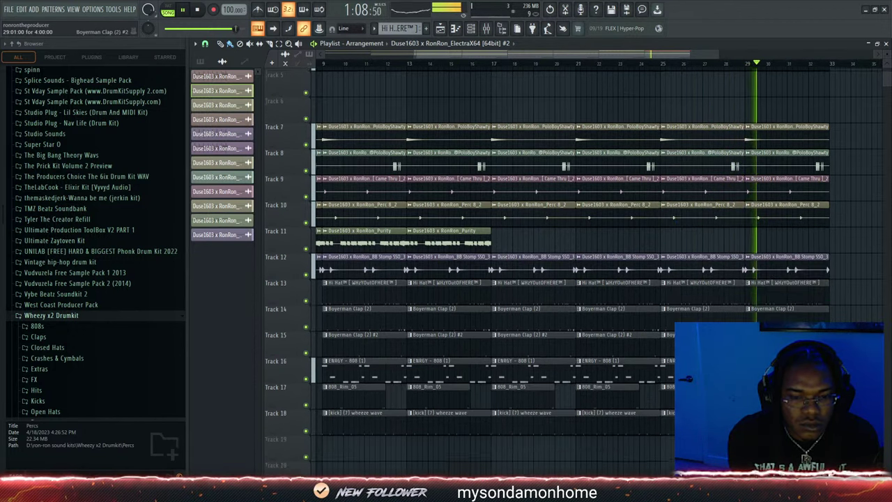
click(752, 338)
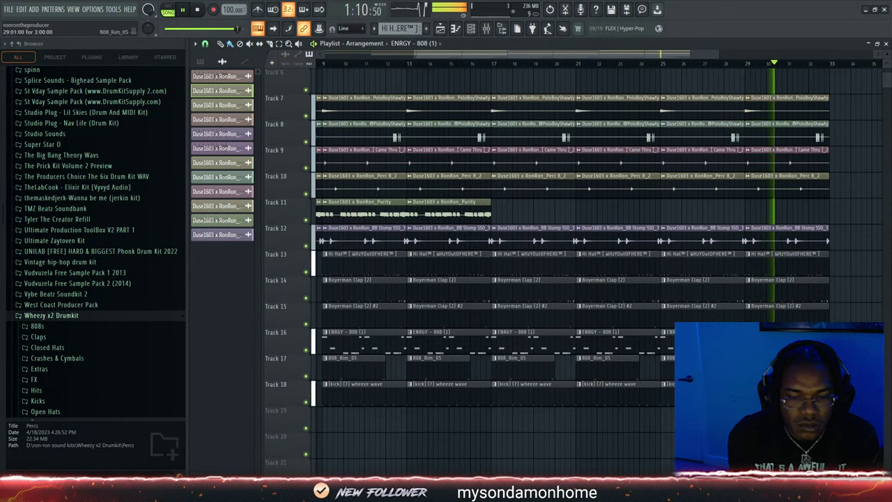
drag(829, 286, 788, 292)
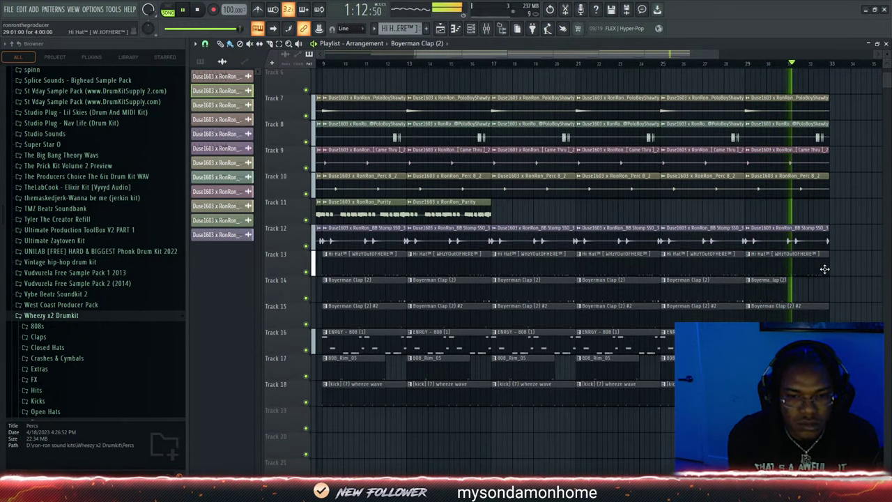
key(space)
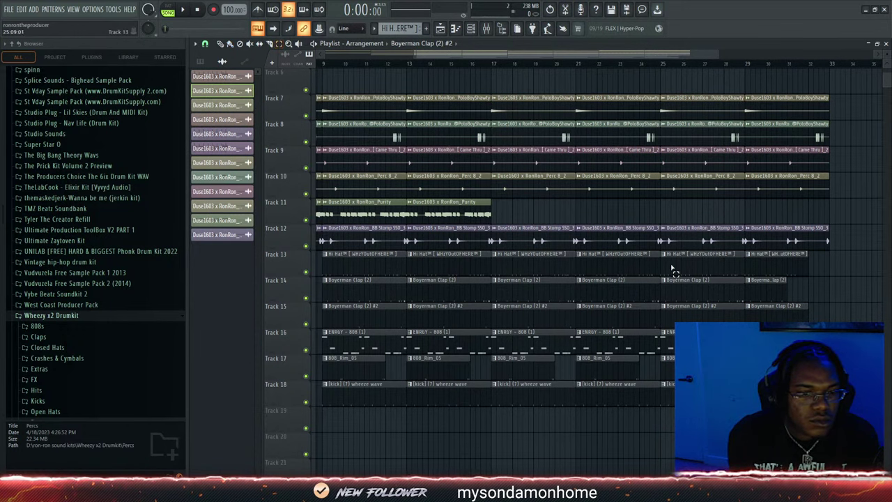
Duplicate the bar 25 drum and 808 pattern clips on Tracks 13 to 18 and place the copies at bar 32
drag(673, 268, 723, 436)
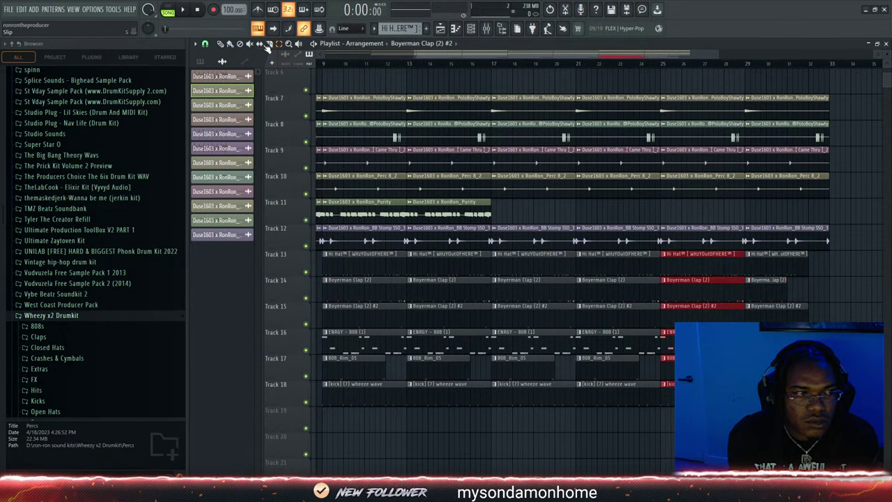
key(ctrl+b)
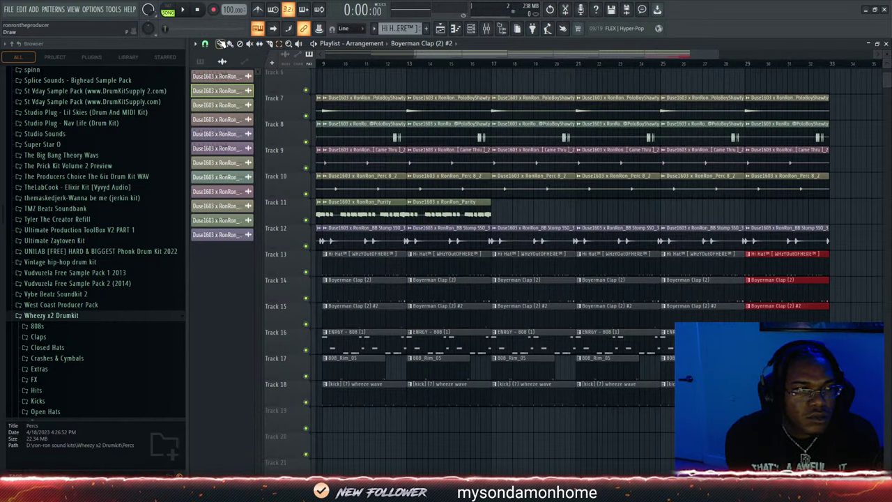
key(ctrl+b)
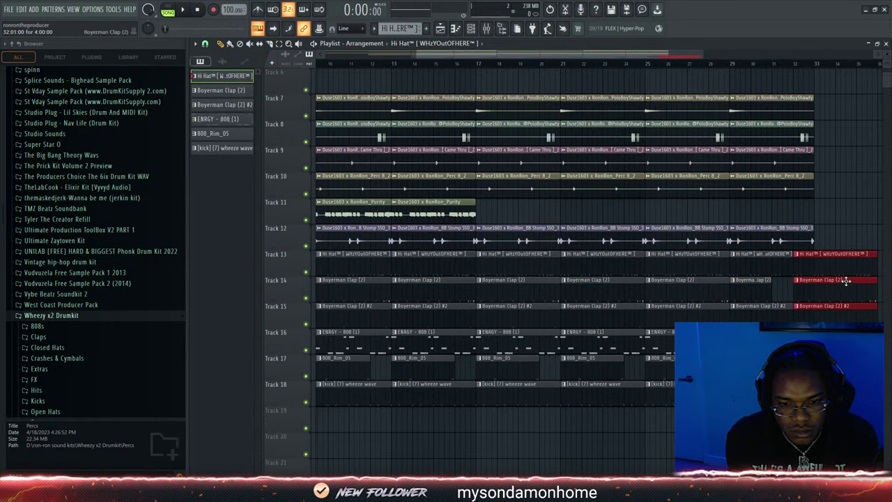
Trim the drum and 808 copies at bar 32 to a brief hit and play back the arrangement
drag(878, 267, 814, 277)
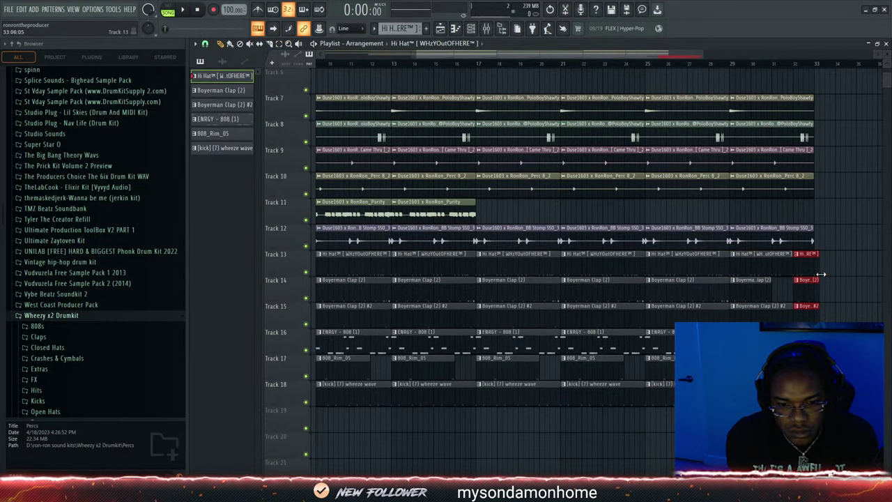
double_click(820, 268)
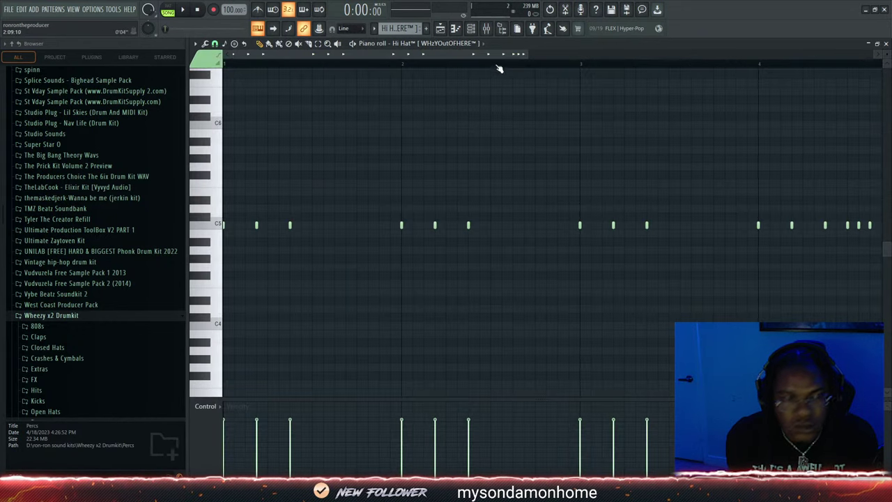
click(439, 29)
key(space)
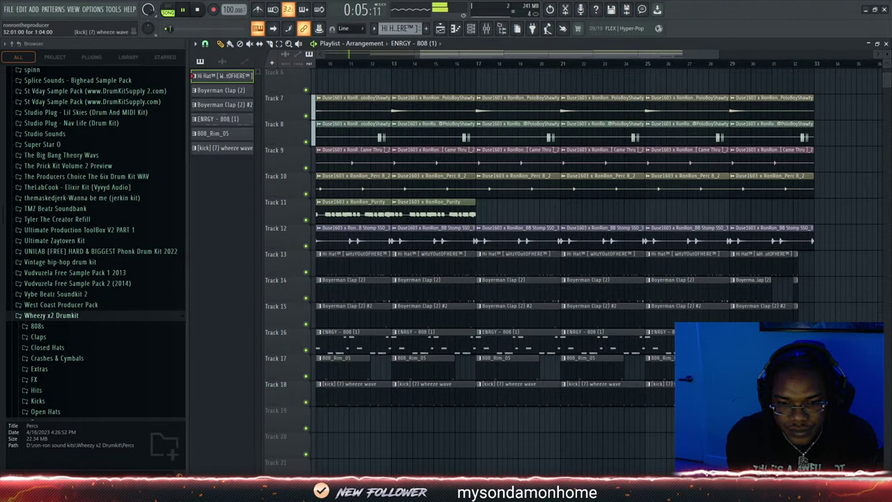
Replay the section ending from about bar 31, and duplicate the clips from bars 9 to 32 on Tracks 7 to 18 at bar 33
click(769, 63)
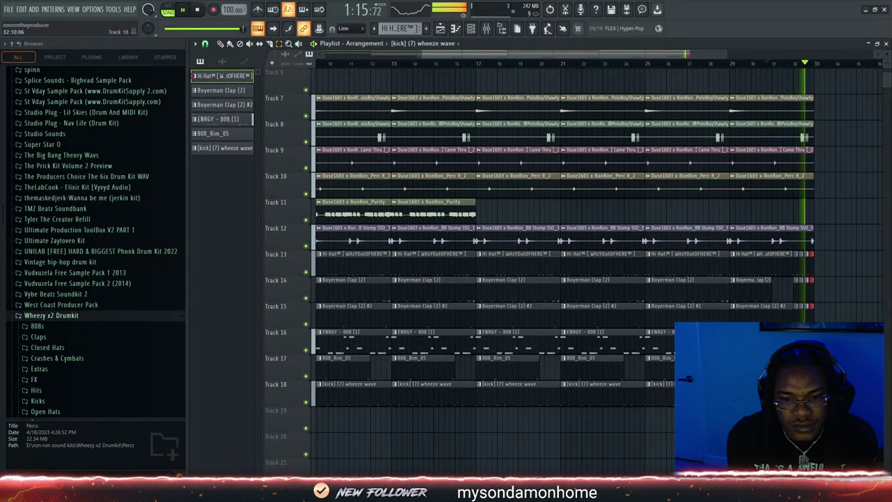
key(space)
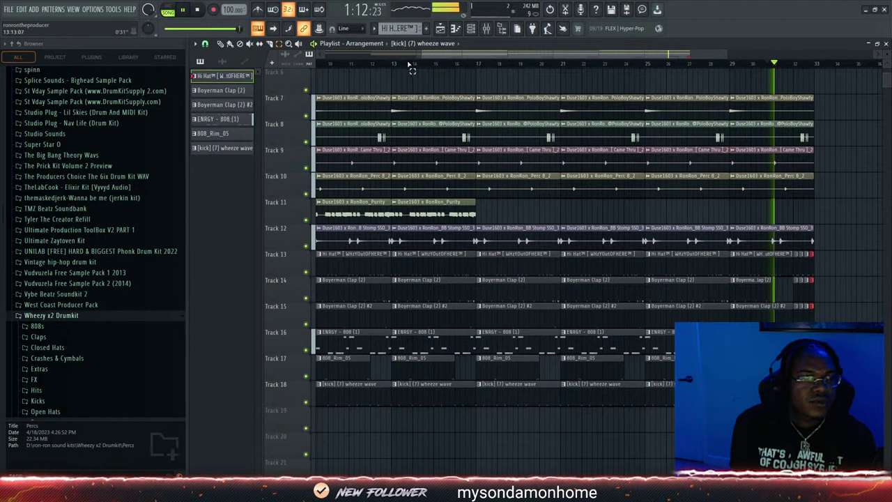
drag(411, 55, 323, 55)
drag(822, 106, 456, 449)
key(ctrl+b)
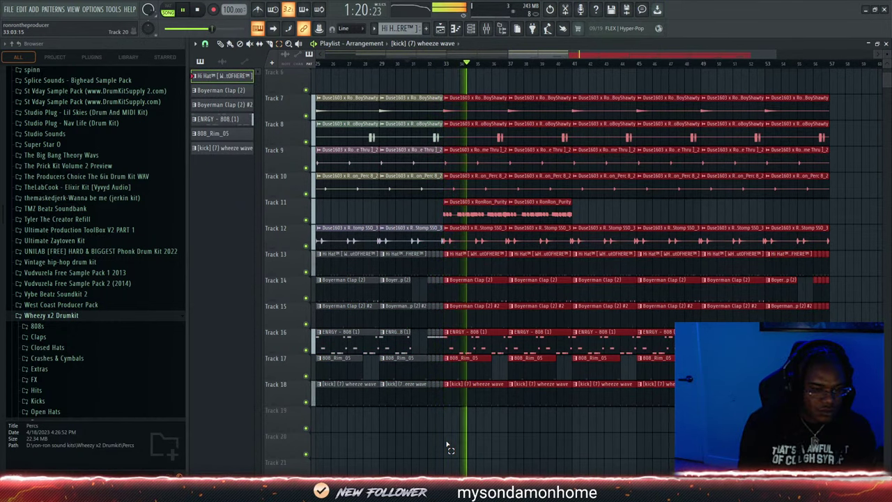
Replay the transition from about bar 31, duplicate the Tracks 2 to 4 clips from bars 9 to 32 at bar 33, and clear the selection
click(406, 63)
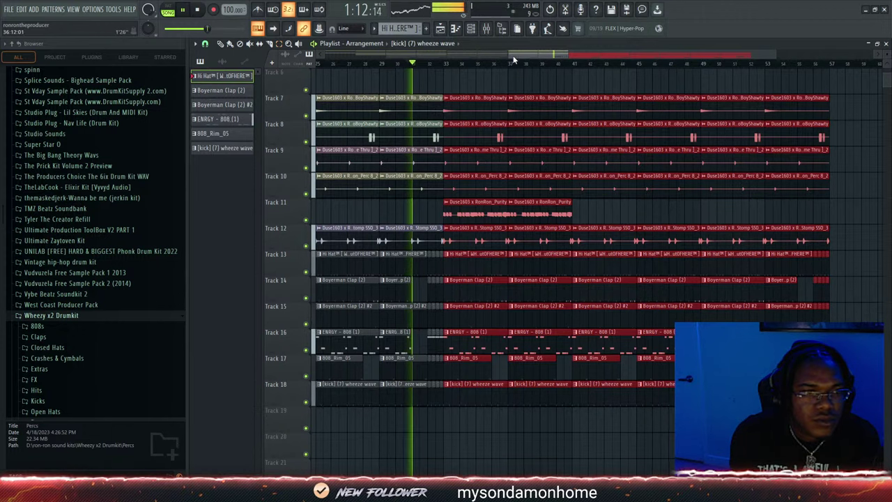
drag(512, 55, 319, 55)
scroll(623, 191, up, 5)
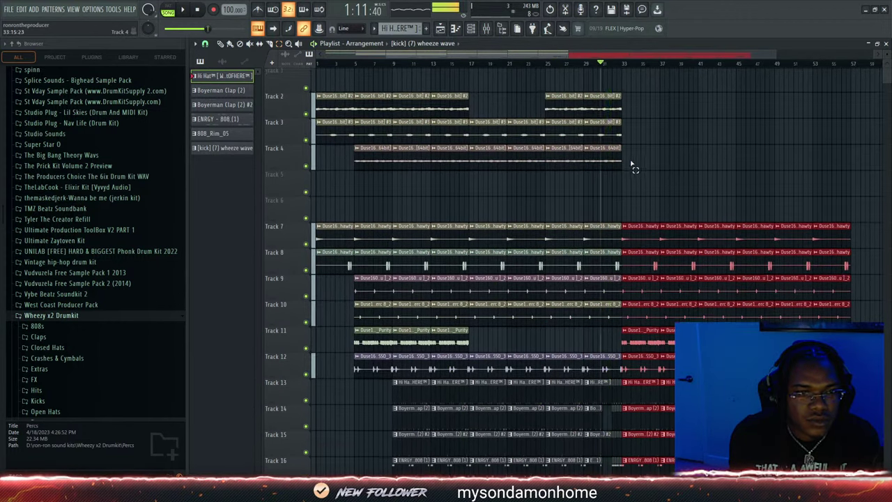
drag(639, 113, 398, 172)
key(ctrl+b)
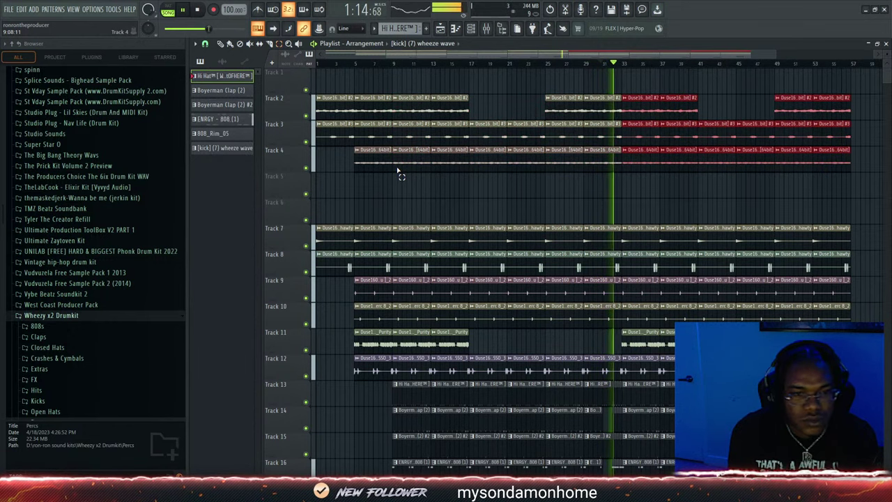
click(722, 195)
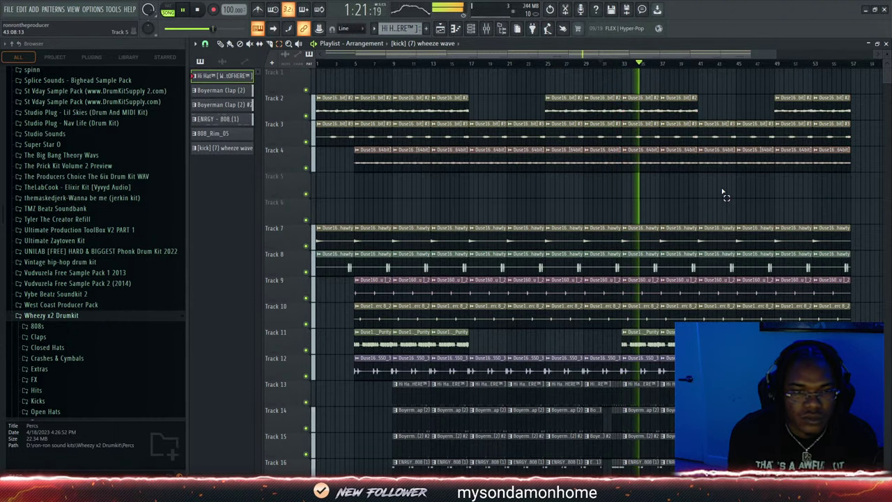
scroll(699, 187, down, 3)
scroll(690, 182, up, 3)
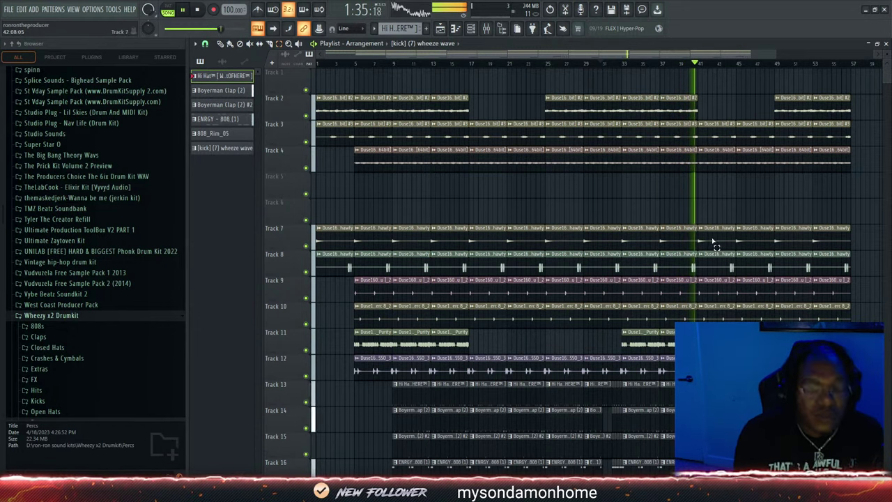
scroll(710, 242, down, 4)
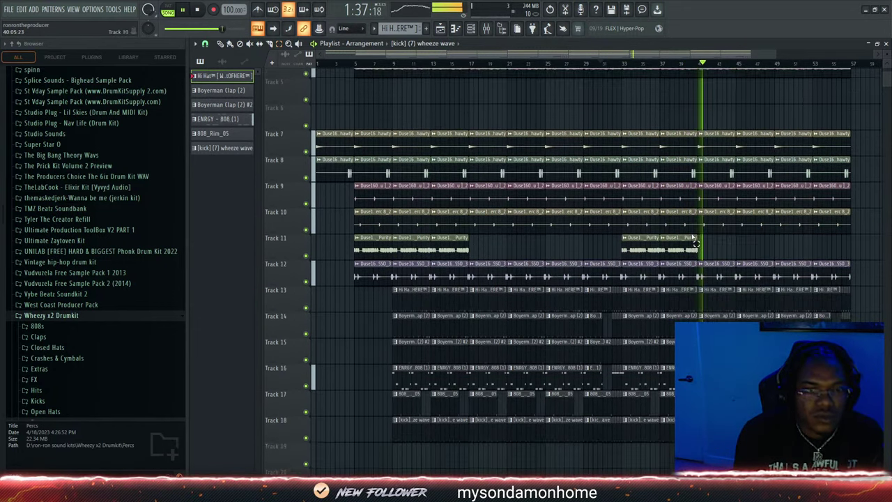
scroll(693, 241, up, 4)
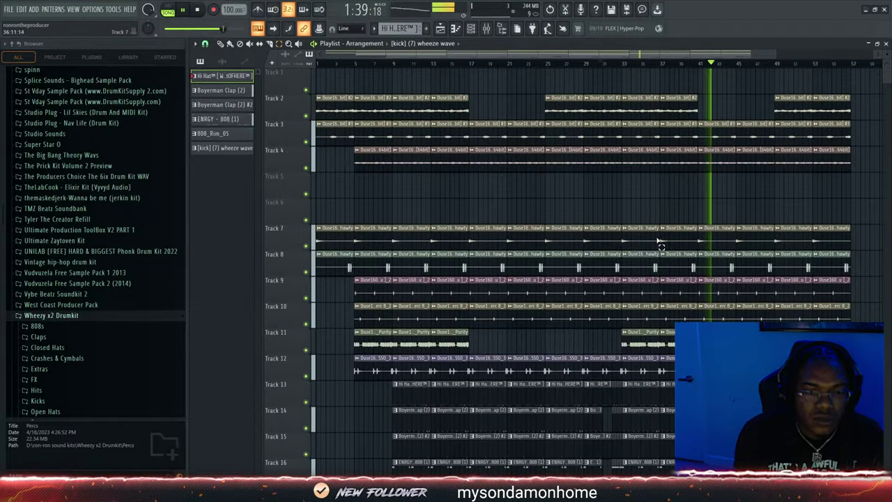
Duplicate the clips between bars 33 and 57 on all tracks directly after themselves to extend the arrangement to bar 81
drag(859, 118, 626, 471)
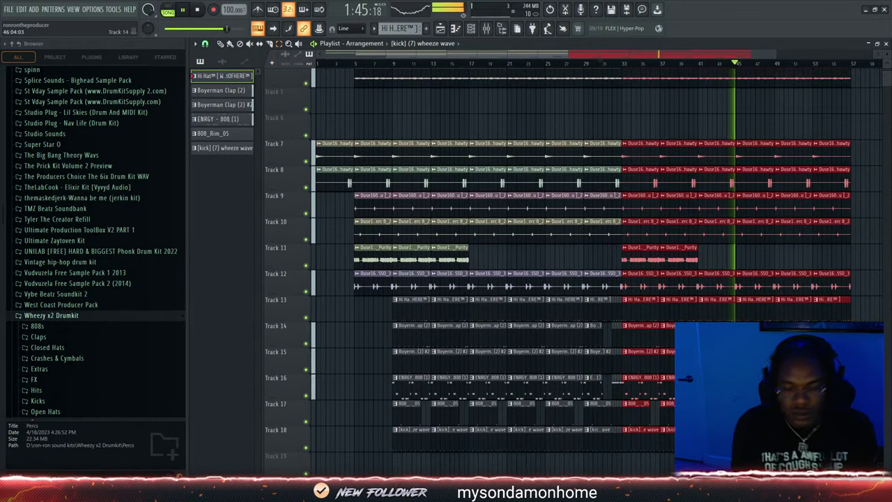
key(ctrl+b)
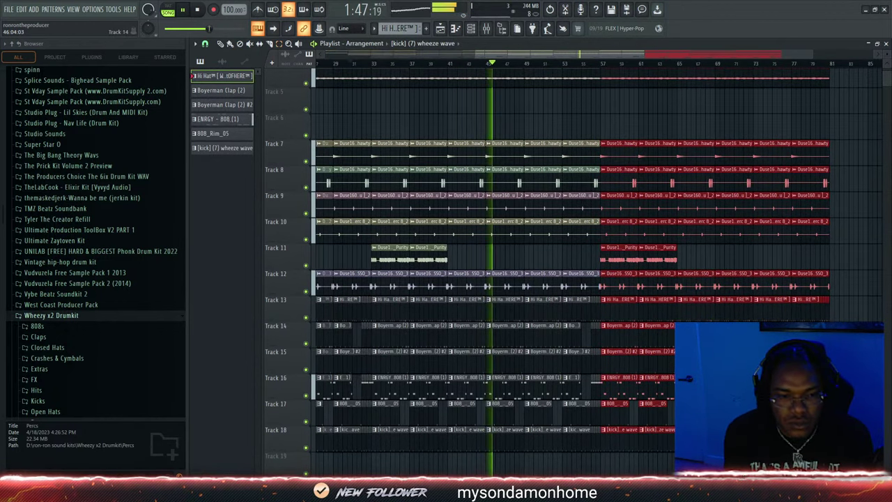
click(703, 253)
scroll(710, 258, up, 3)
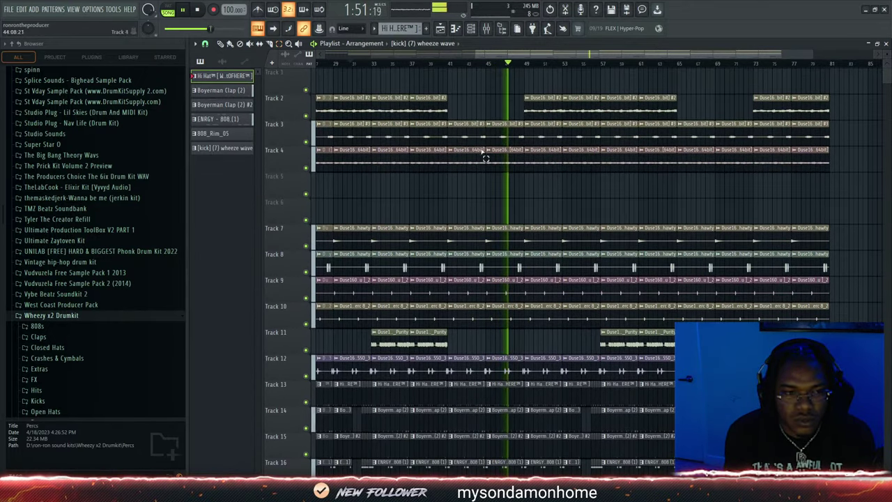
Remove the track 2 clips at bars 49 and 53, and place Purity clips at those bars on track 11
right_click(555, 109)
right_click(581, 107)
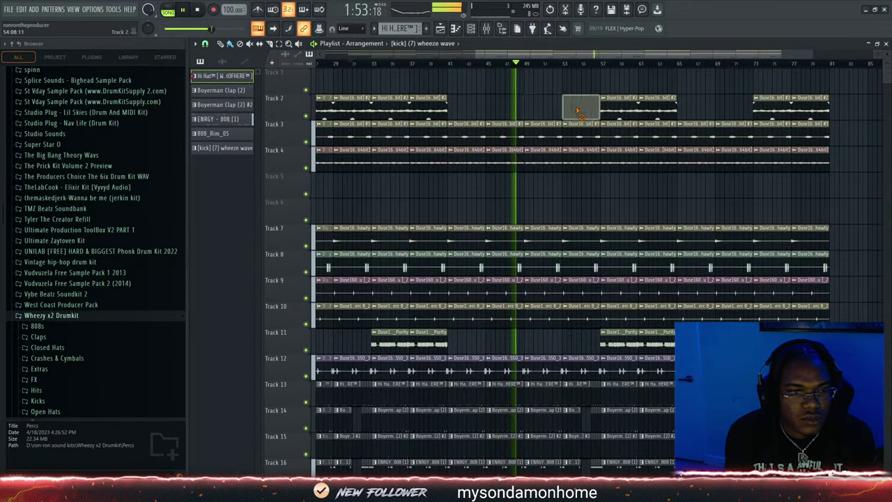
click(611, 341)
click(527, 347)
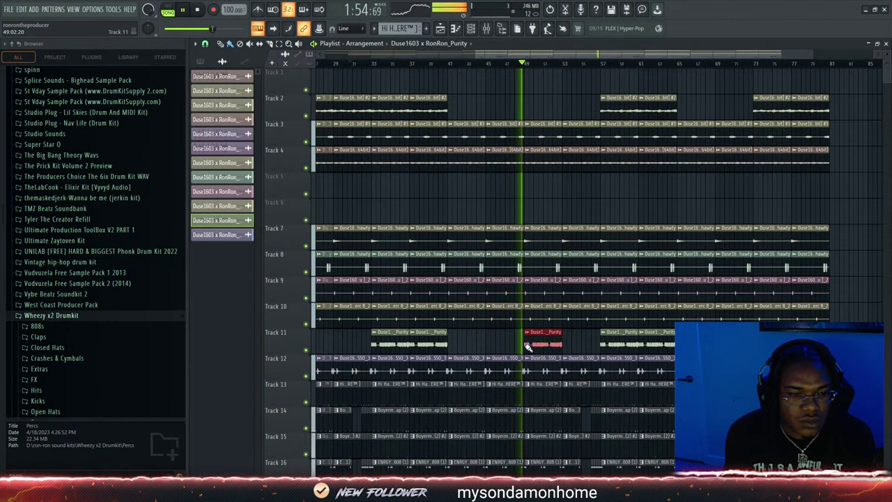
click(566, 349)
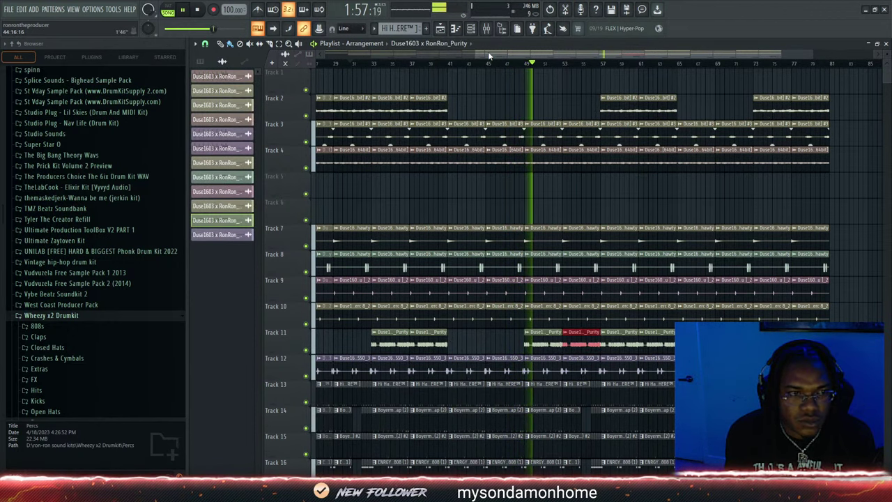
Remove the track 2 clips at bars 25 and 29, and add Purity clips on track 11 at the same bars
drag(488, 56, 404, 56)
right_click(463, 110)
right_click(495, 107)
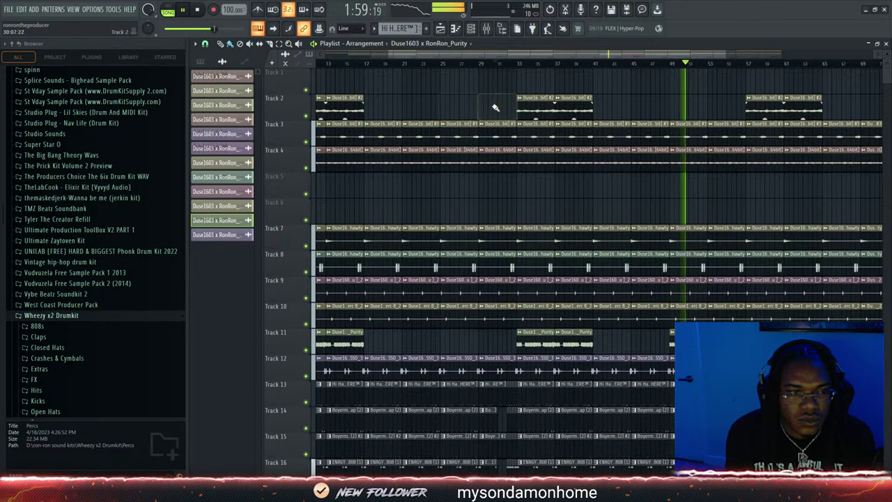
click(447, 346)
click(482, 344)
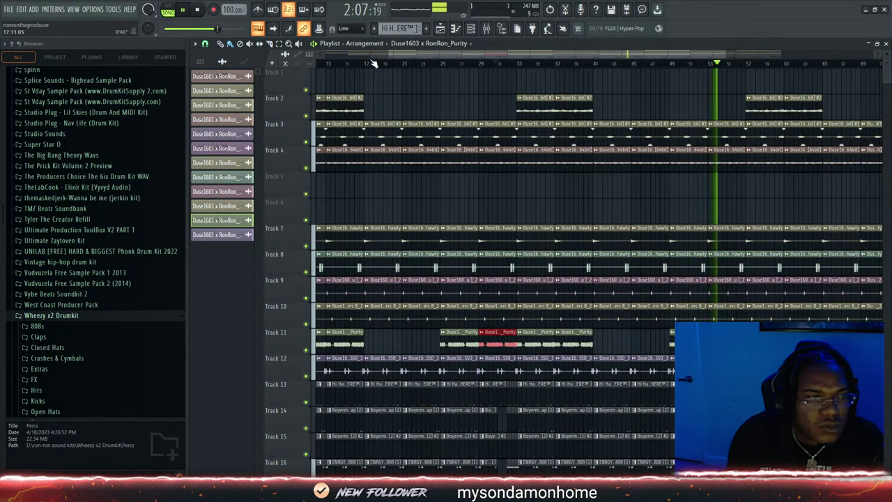
Remove the two track 2 clips at bars 73 and 77
drag(512, 73, 569, 82)
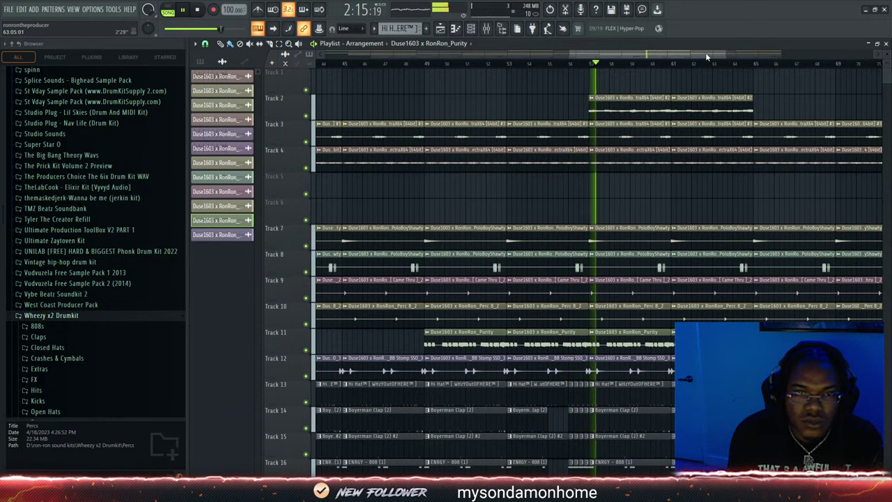
drag(705, 53, 788, 63)
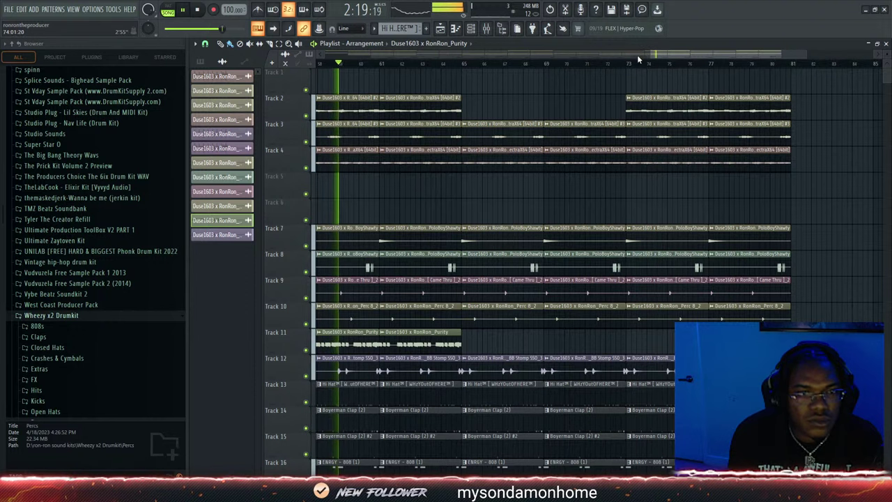
drag(651, 55, 324, 54)
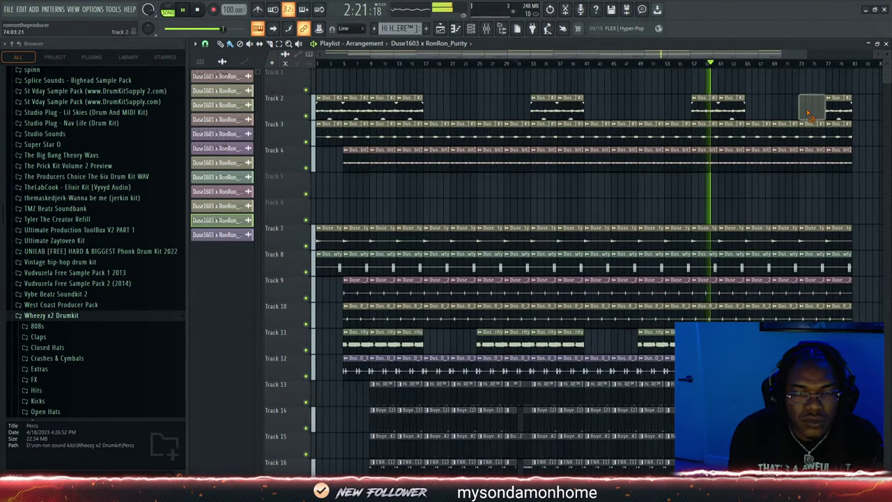
right_click(836, 110)
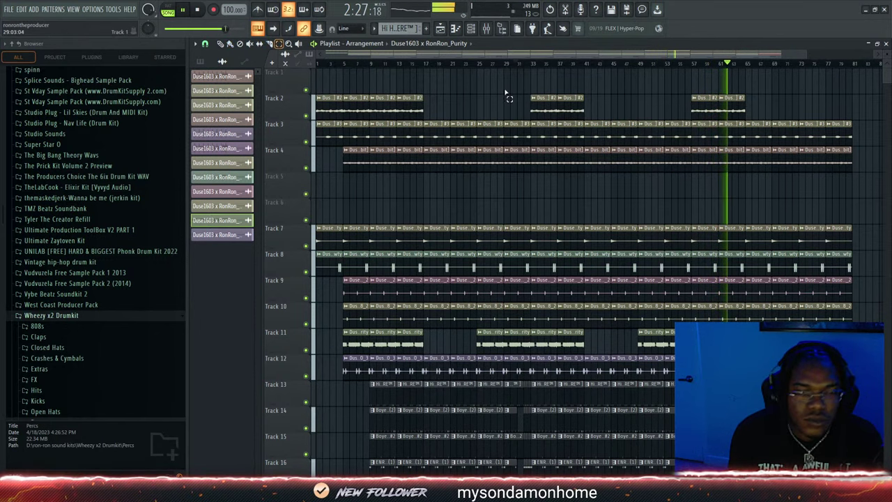
Delete all clips from bar 65 to the end of the arrangement on every track
drag(750, 117, 874, 300)
scroll(876, 296, down, 4)
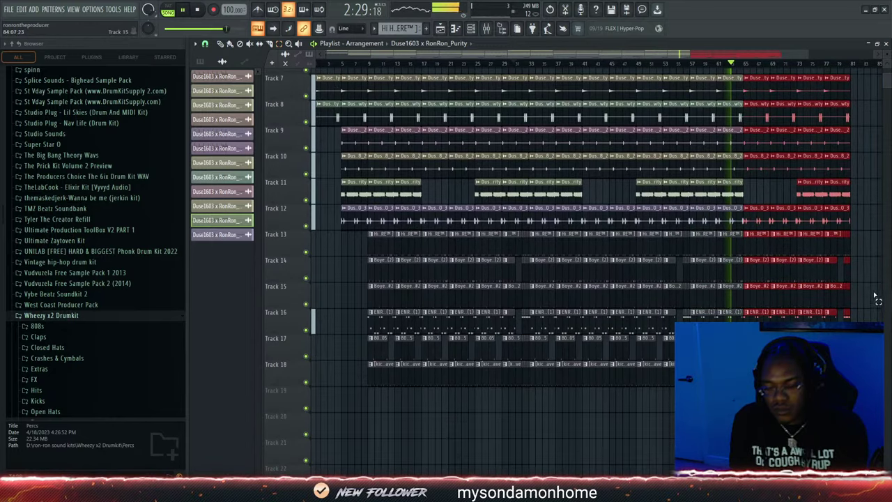
key(Delete)
Duplicate the clips between bars 17 and 65 on all tracks so the copy starts at bar 65, and clear the selection
scroll(864, 262, up, 5)
drag(764, 74, 427, 468)
key(ctrl+b)
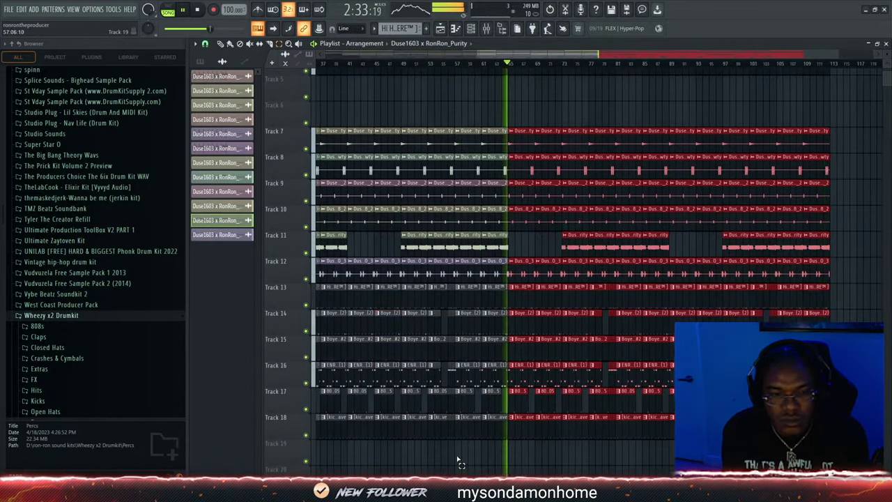
scroll(669, 293, up, 2)
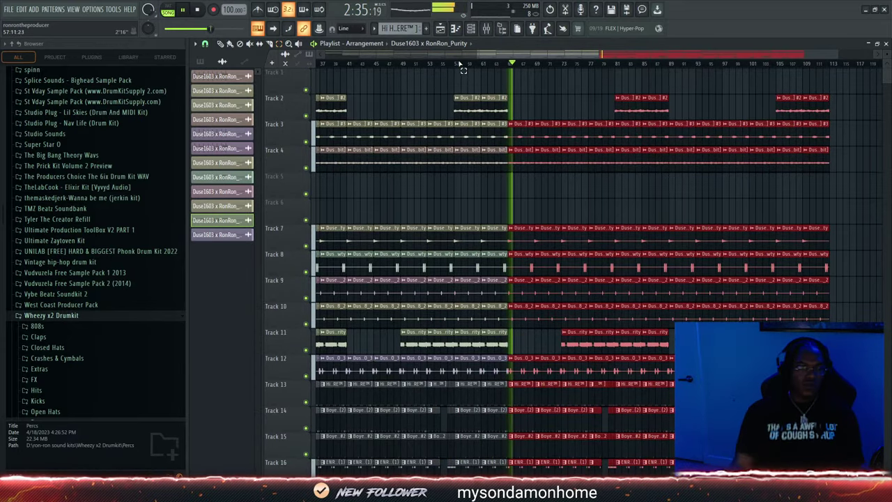
drag(475, 57, 4, 134)
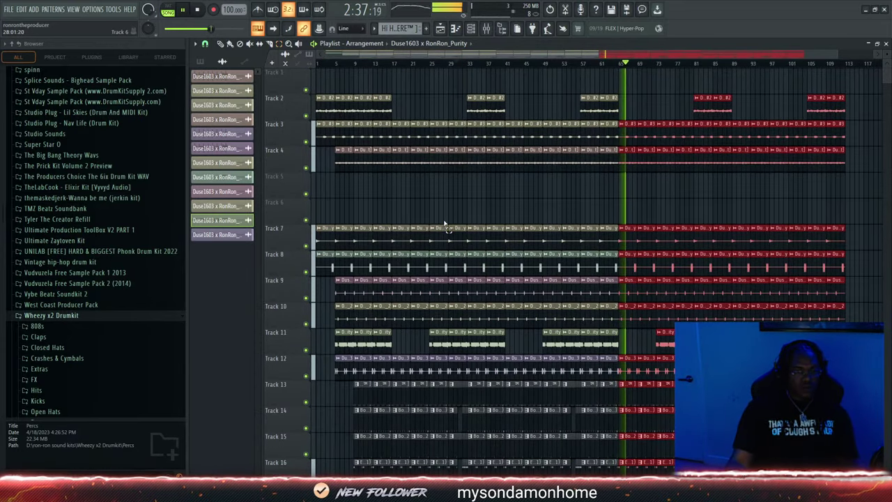
click(342, 191)
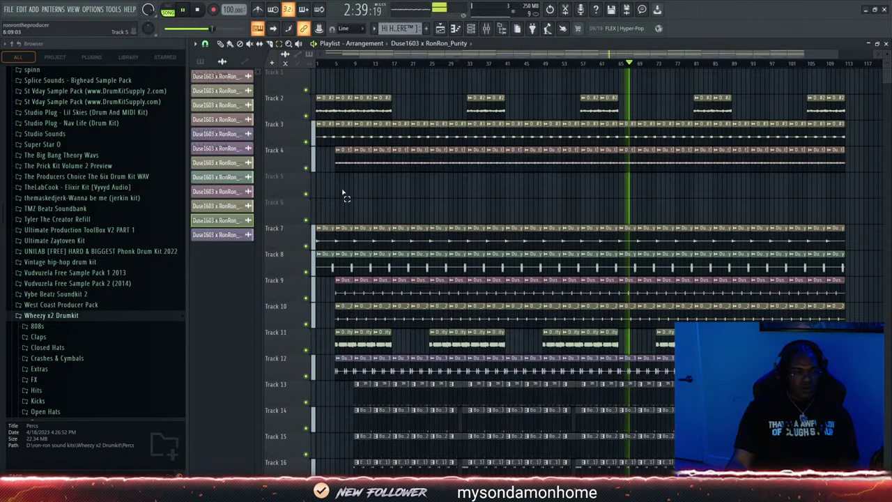
Move all clips on tracks 7 to 18 up two tracks to close the gap below track 4, then deselect them
drag(870, 234, 316, 432)
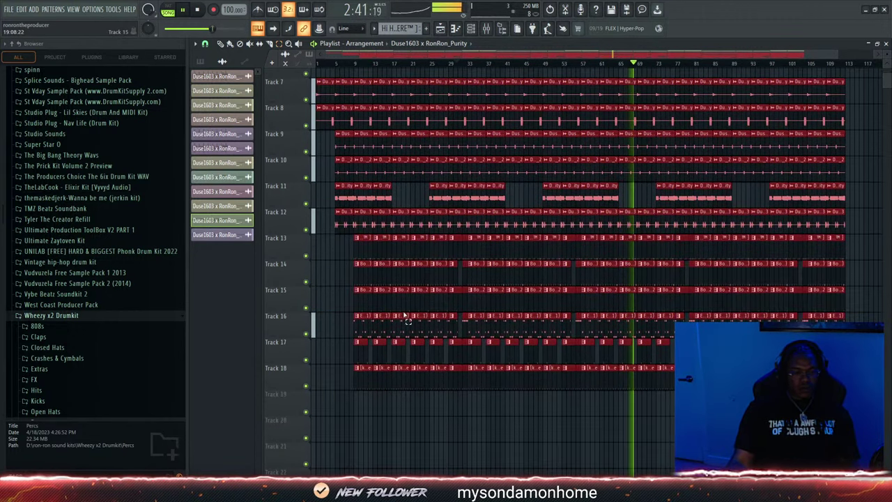
scroll(404, 314, up, 3)
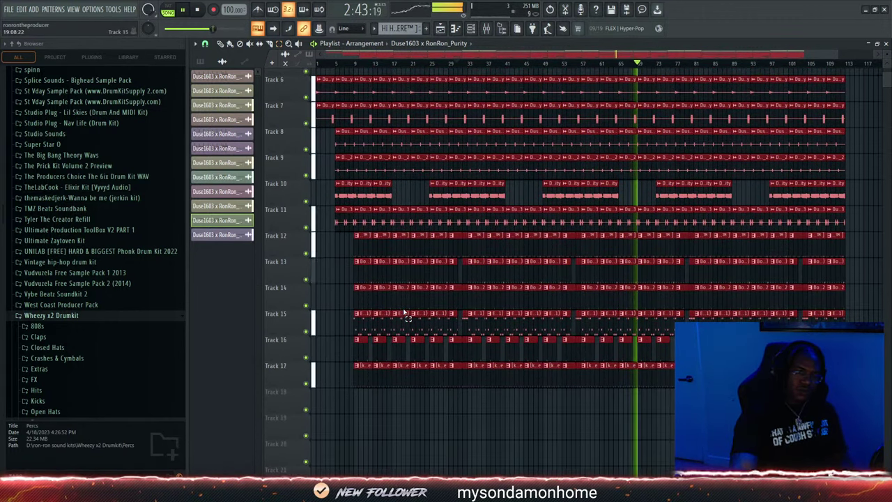
scroll(558, 296, up, 3)
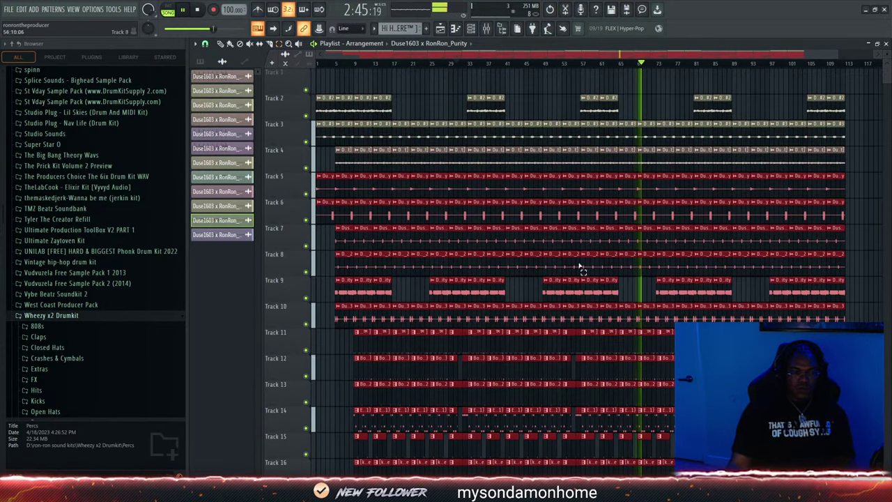
click(875, 209)
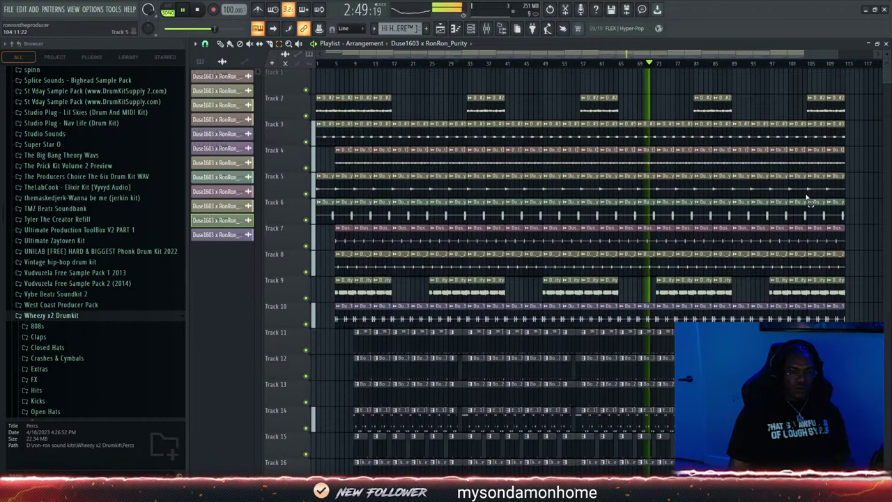
scroll(809, 202, down, 3)
scroll(809, 202, up, 1)
scroll(802, 181, down, 4)
scroll(787, 163, up, 2)
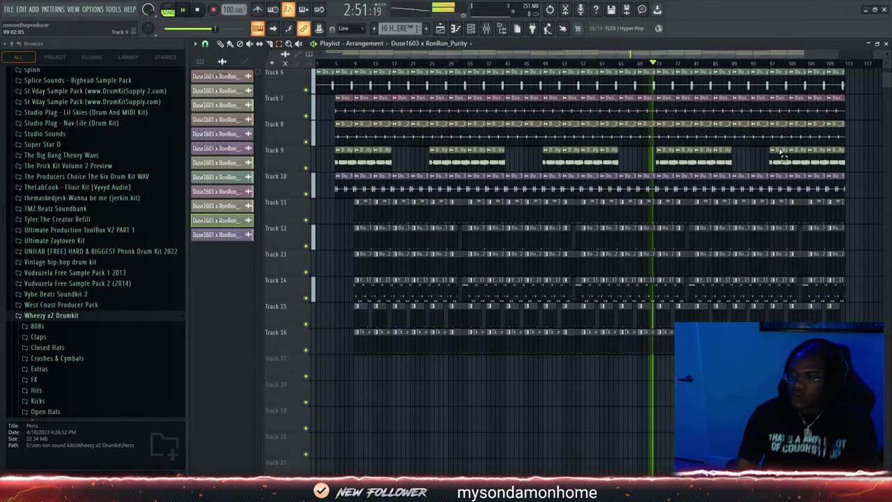
scroll(780, 153, up, 5)
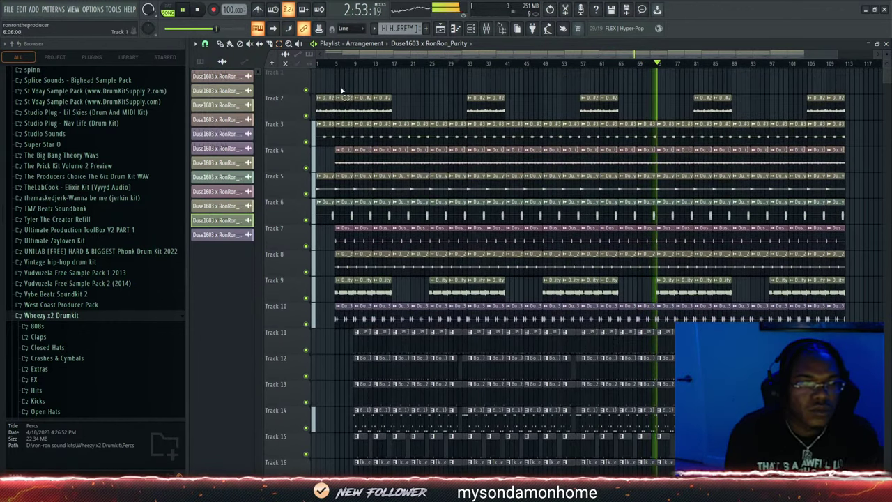
click(471, 30)
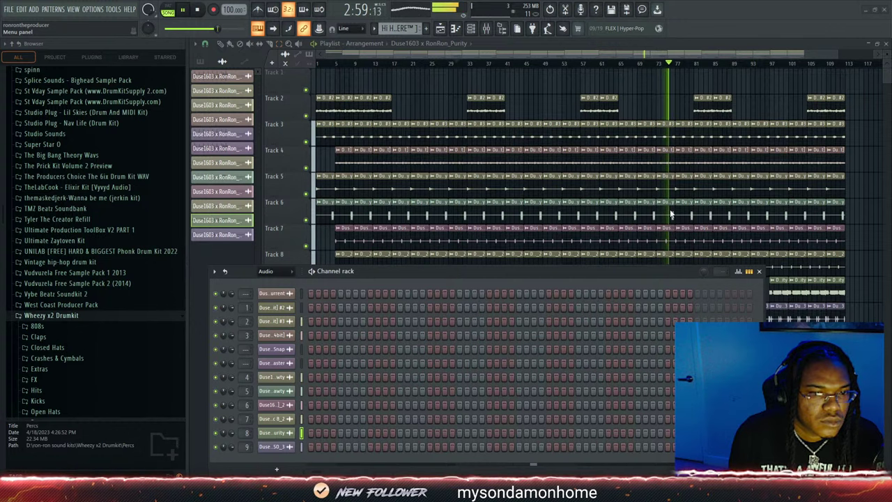
Place the "Duse beat Drop (Duse makin slaps trick)" sample from the sound kits folder on track 17 just before bar 9
click(749, 55)
drag(801, 55, 411, 55)
scroll(527, 201, down, 5)
scroll(60, 379, down, 6)
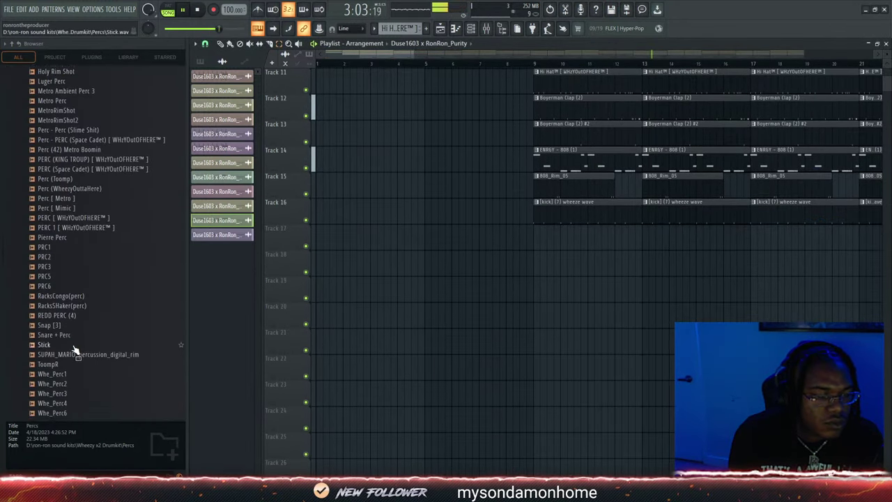
scroll(75, 350, down, 20)
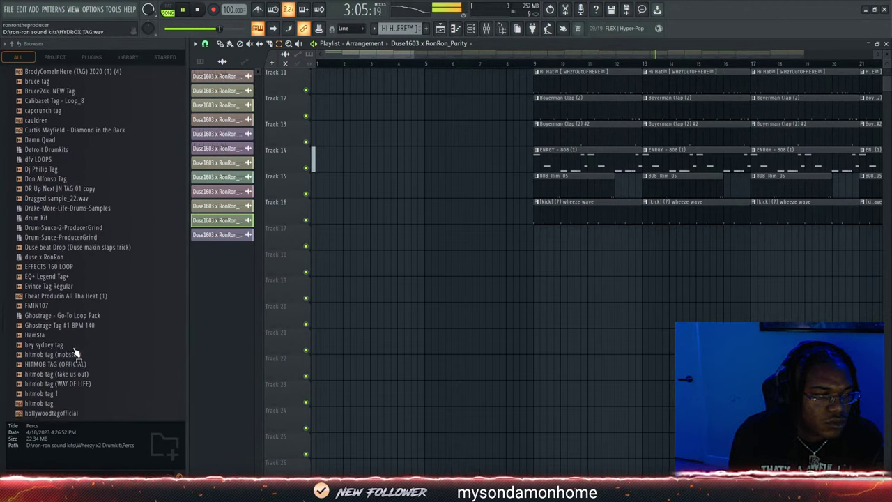
scroll(60, 202, up, 5)
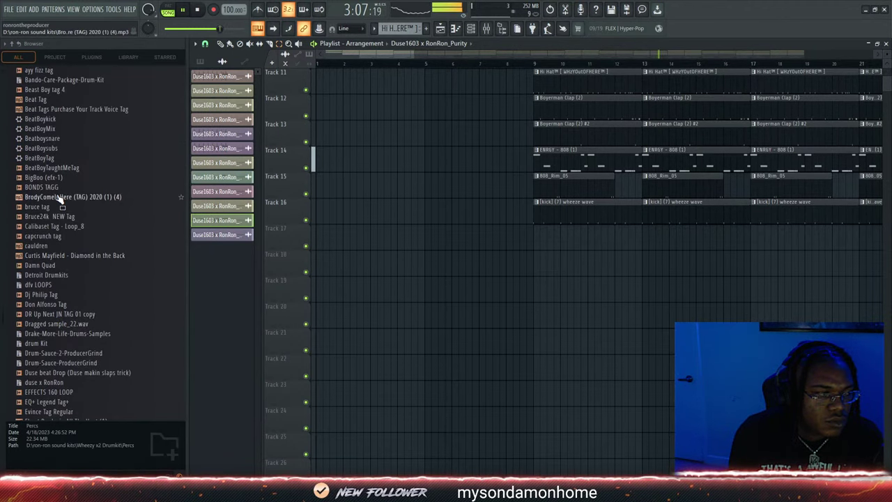
scroll(59, 209, down, 4)
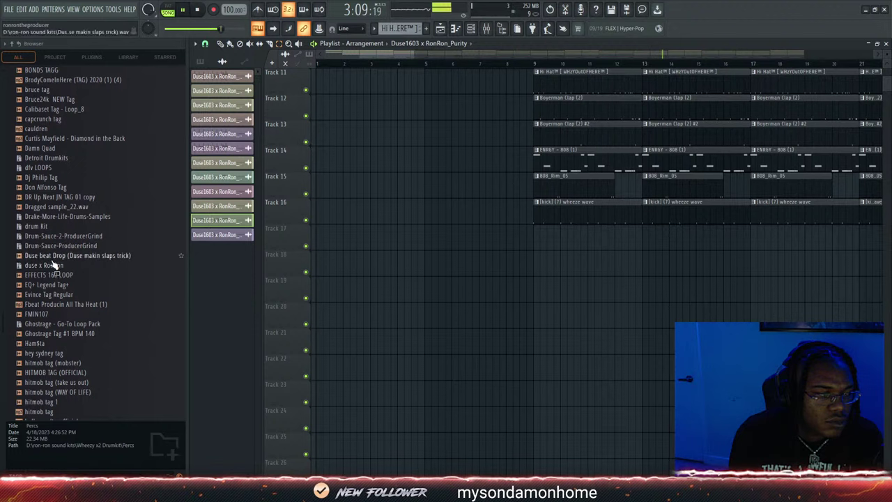
drag(52, 260, 142, 260)
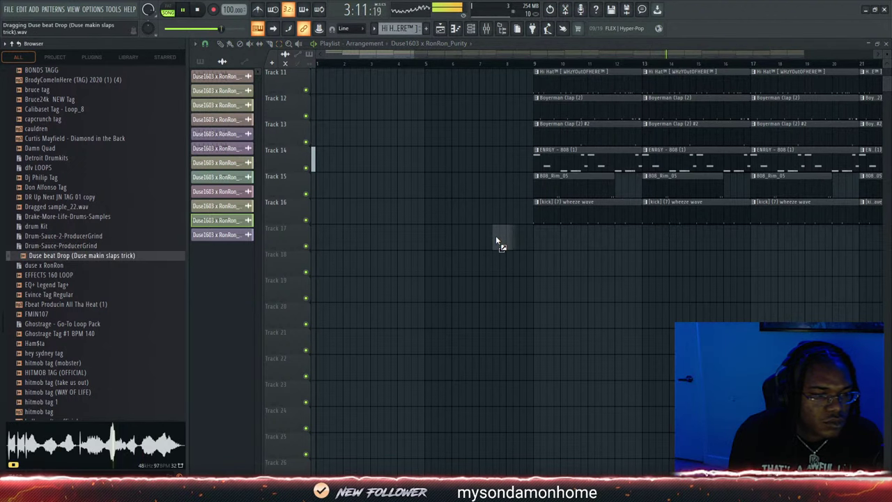
drag(517, 240, 521, 240)
Place the "Ron-Ron tag 2" sample from the sound kits folder on track 18 at bar 8
scroll(82, 310, down, 10)
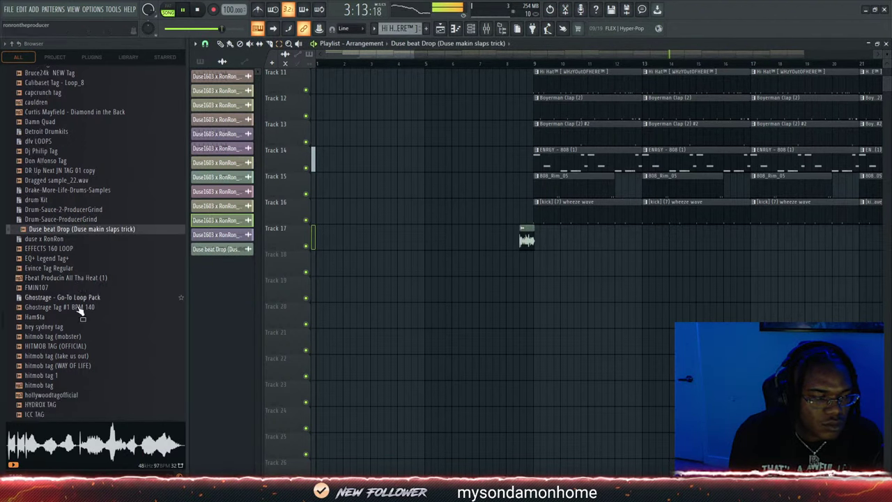
scroll(82, 310, down, 12)
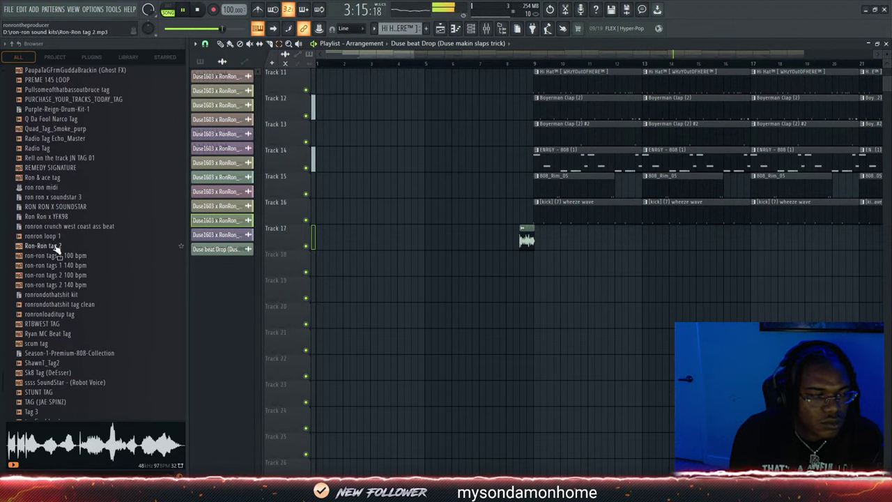
click(56, 247)
drag(58, 252, 512, 265)
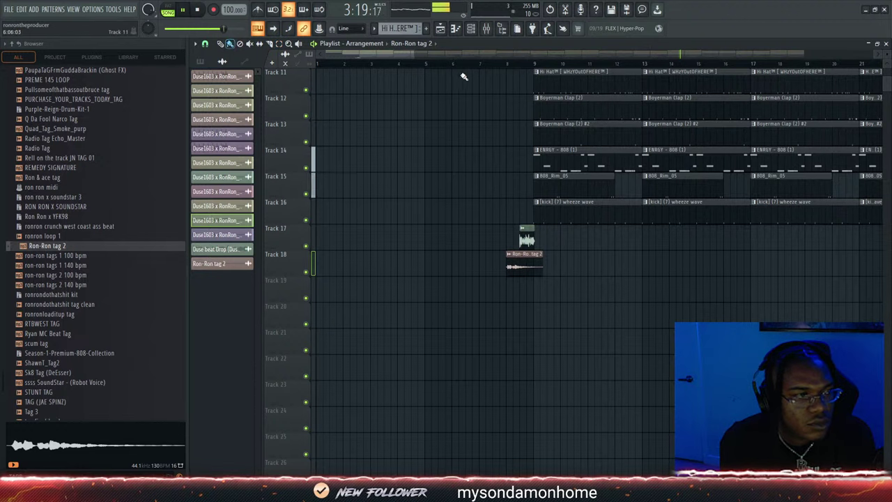
Play the section around bar 8 and lower the "Duse beat Drop" tag's channel volume to about 54%
click(490, 65)
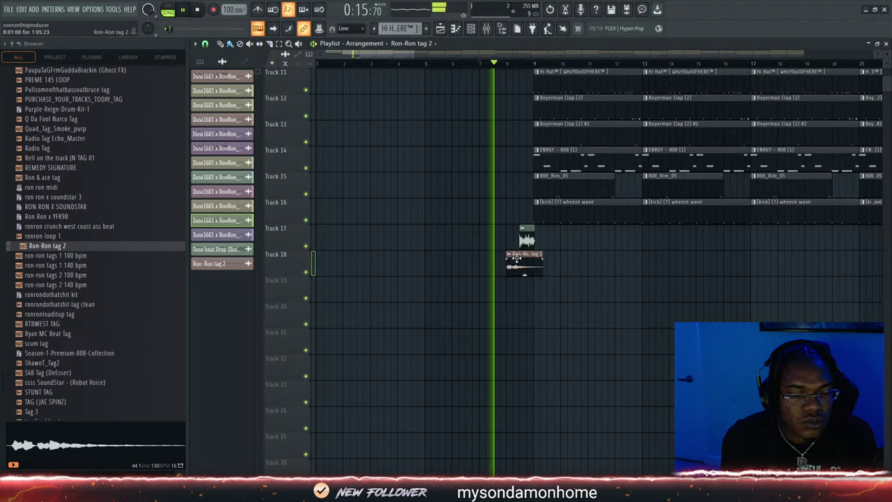
double_click(526, 241)
drag(434, 150, 433, 176)
key(Escape)
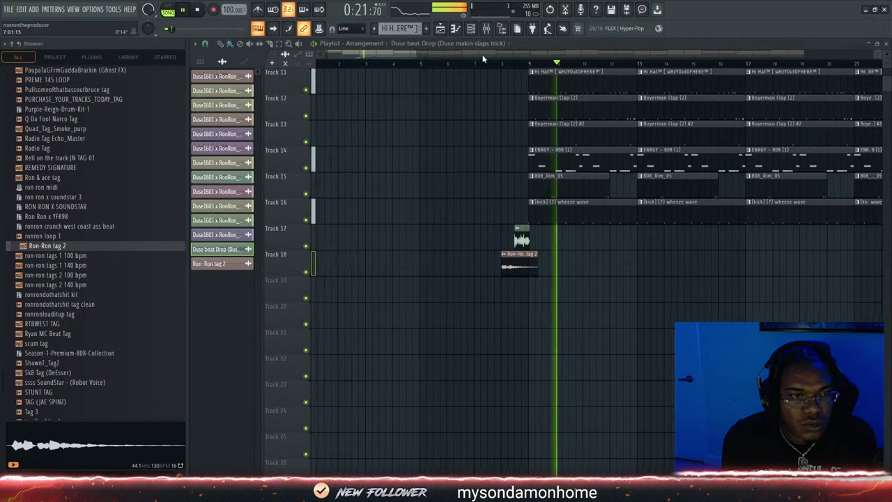
double_click(511, 235)
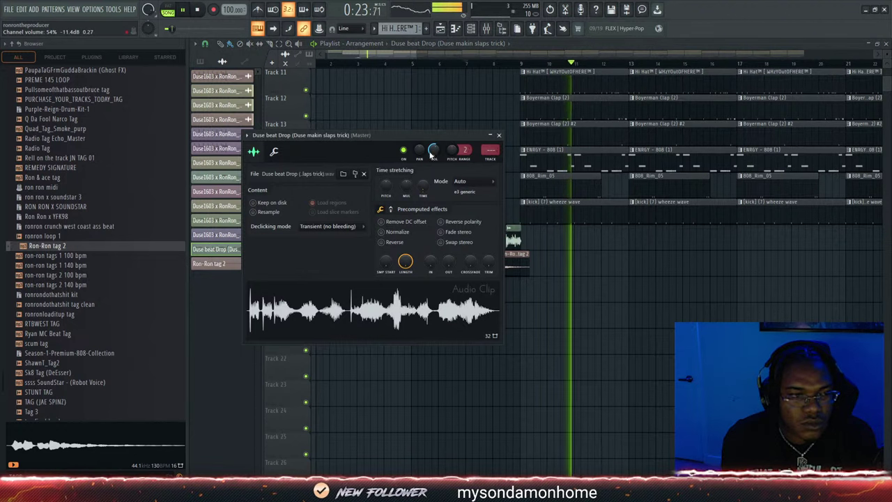
key(Escape)
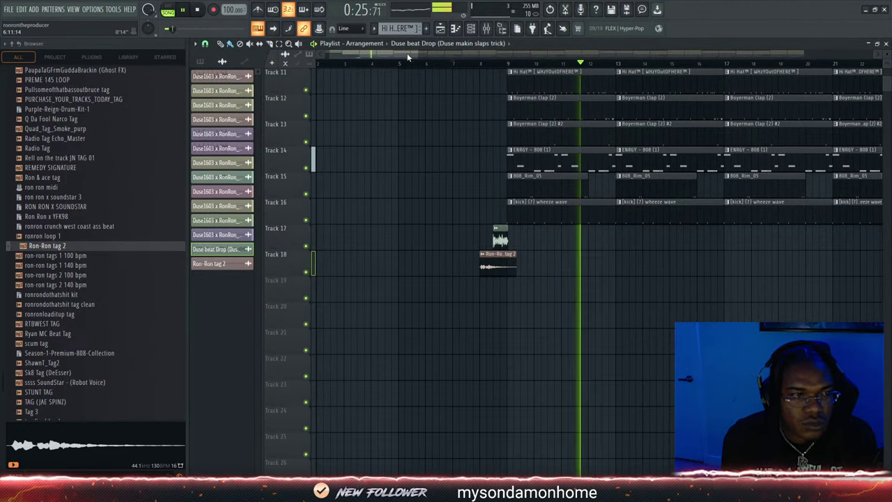
Adjust the channel volume of the "Ron-Ron tag 2" clip and replay the section leading into the drums
double_click(498, 262)
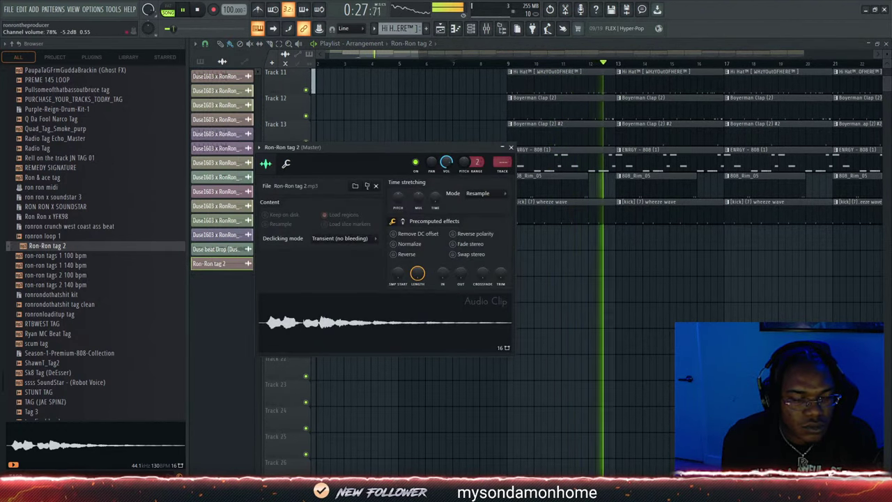
key(Escape)
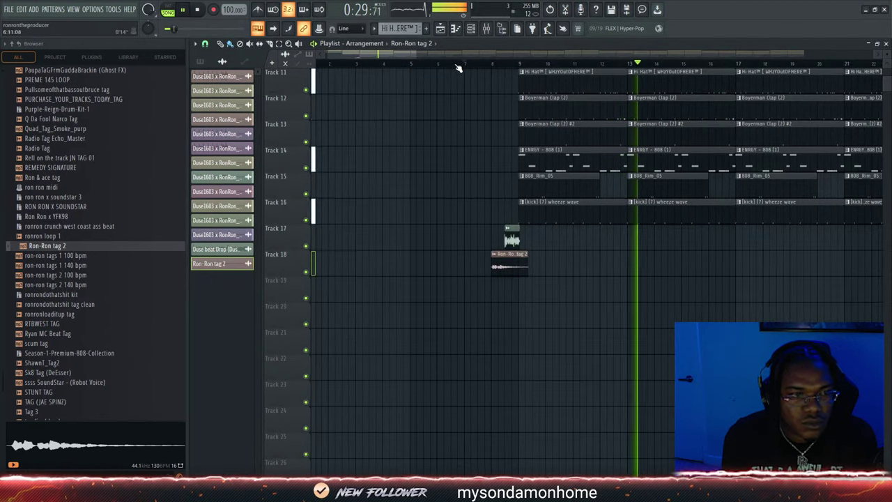
click(458, 63)
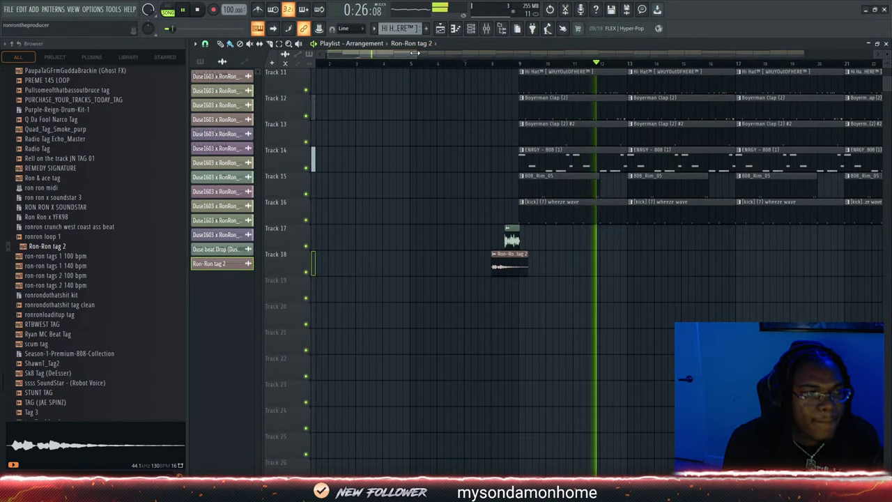
Load Fruity soft clipper into the first effect slot of mixer Insert 15, and return to the playlist
scroll(712, 75, down, 5)
key(F9)
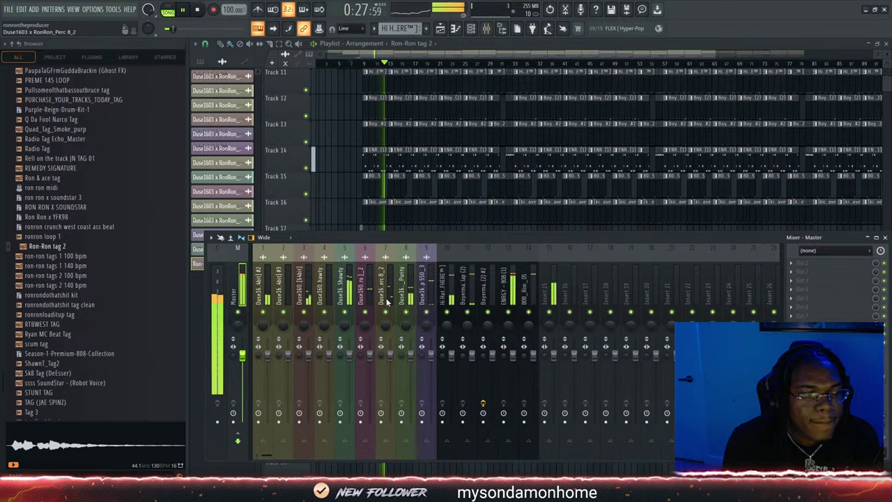
click(476, 296)
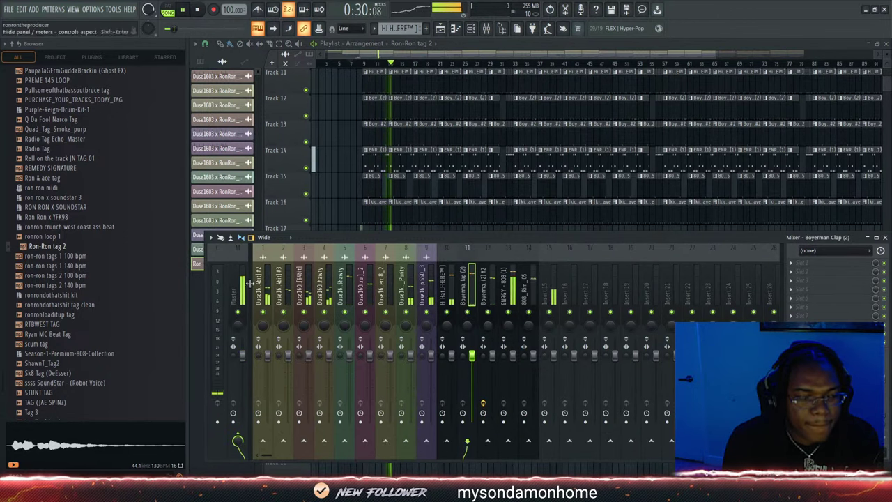
click(526, 294)
click(550, 321)
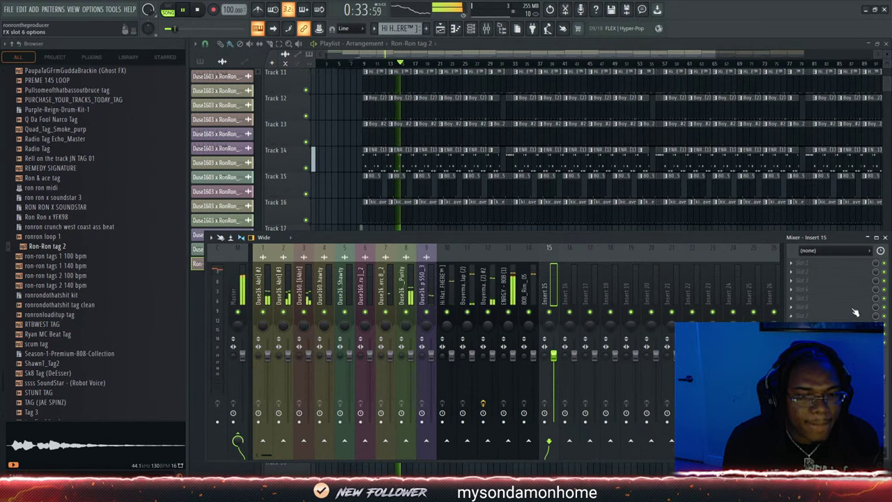
click(799, 264)
click(692, 204)
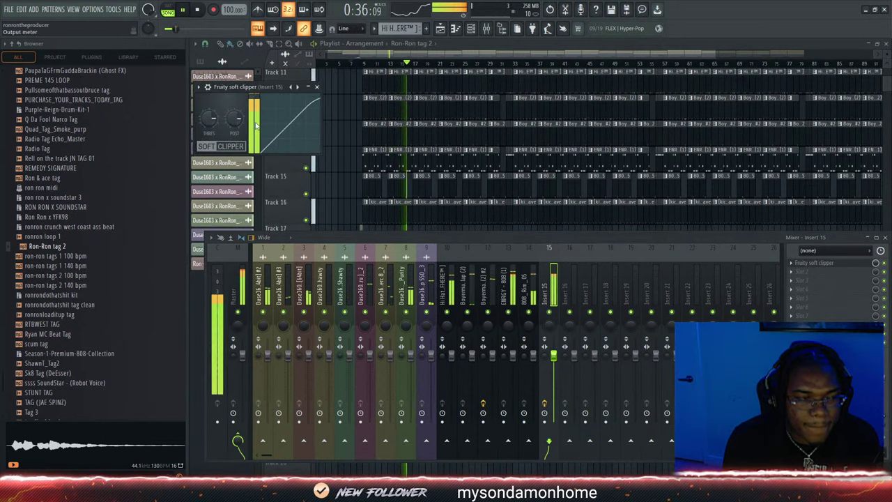
click(376, 46)
Delete the kick clips on track 16 between bars 17 and 25, 41 and 49, and 65 and 73
right_click(424, 204)
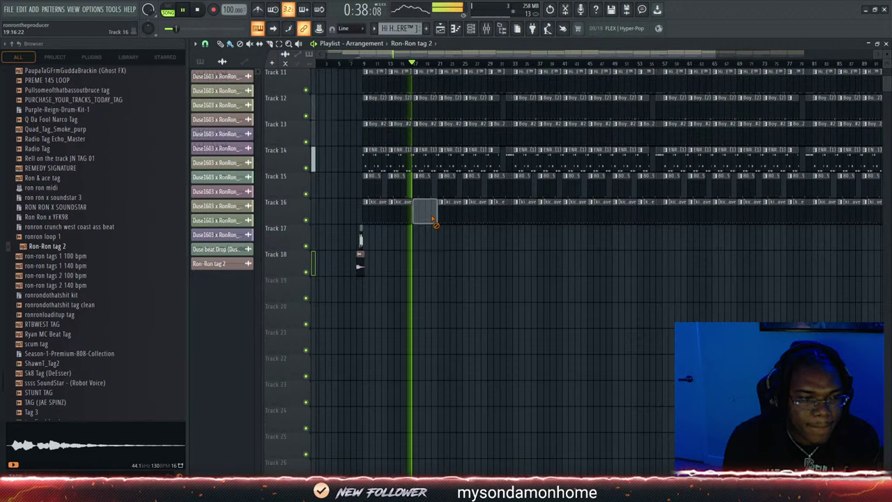
right_click(448, 203)
scroll(613, 205, up, 5)
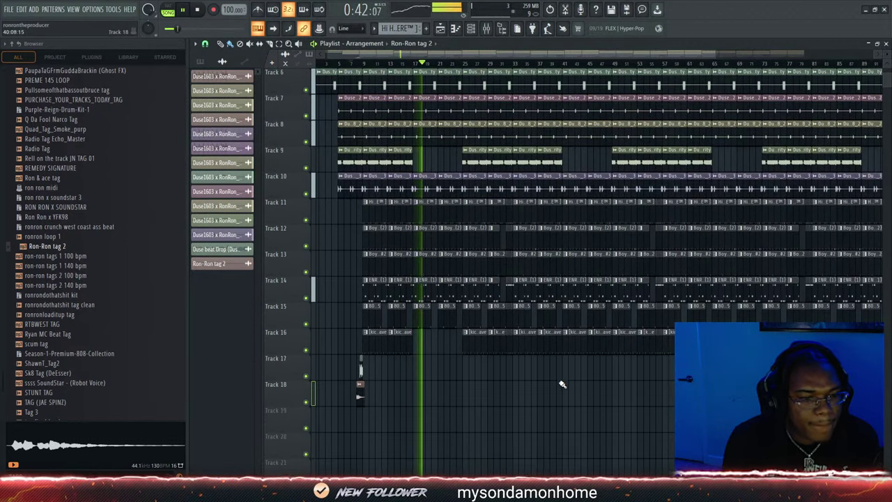
scroll(562, 384, up, 1)
right_click(574, 369)
right_click(598, 372)
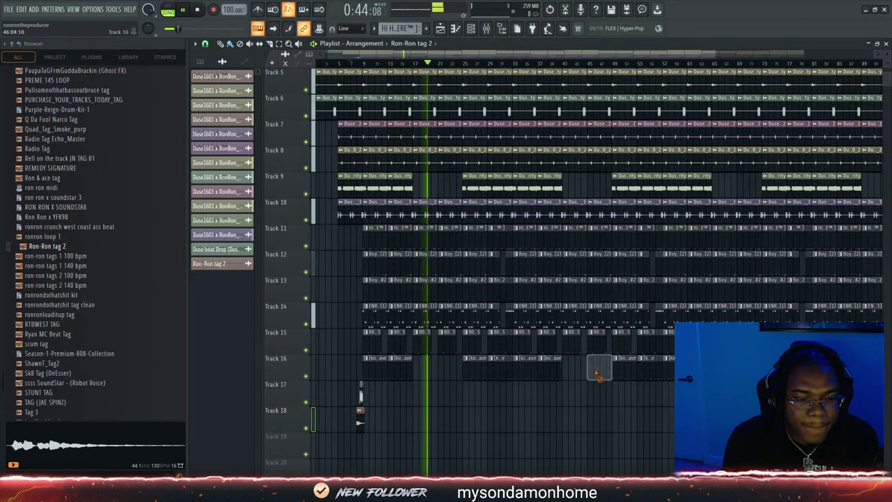
drag(493, 55, 597, 54)
right_click(579, 368)
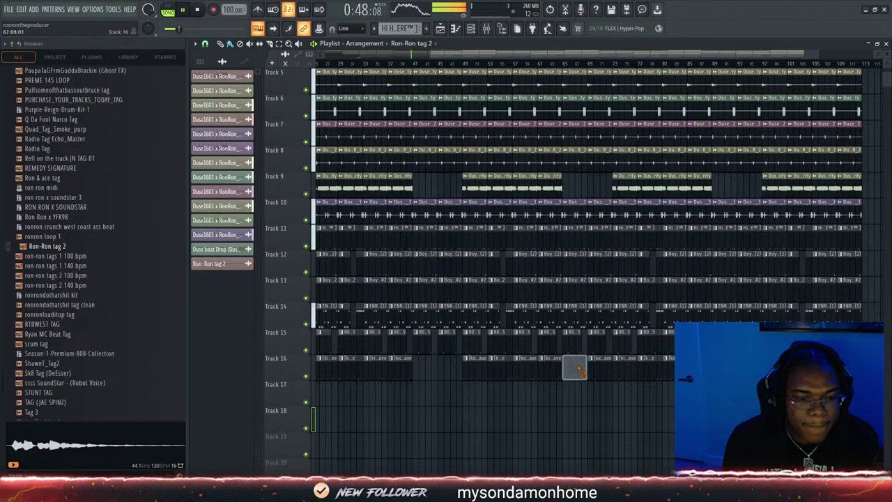
right_click(598, 374)
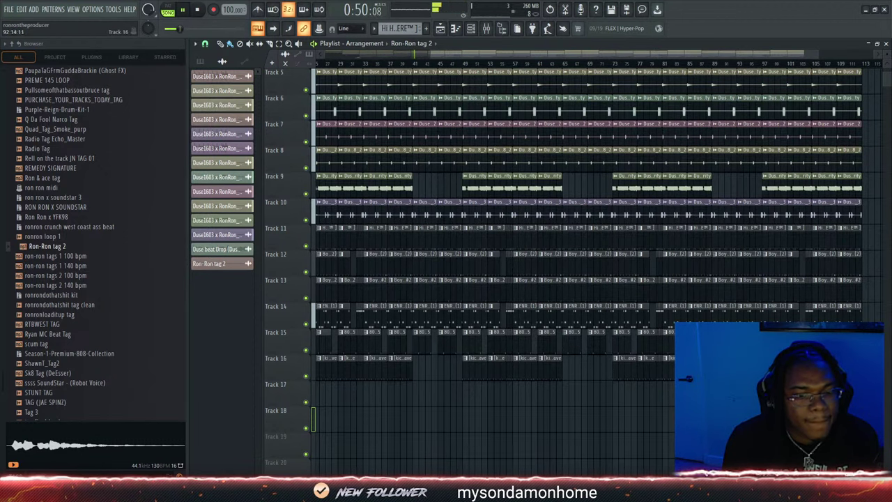
Listen to the arrangement while examining the clip layout across all tracks from start to end
drag(535, 56, 422, 55)
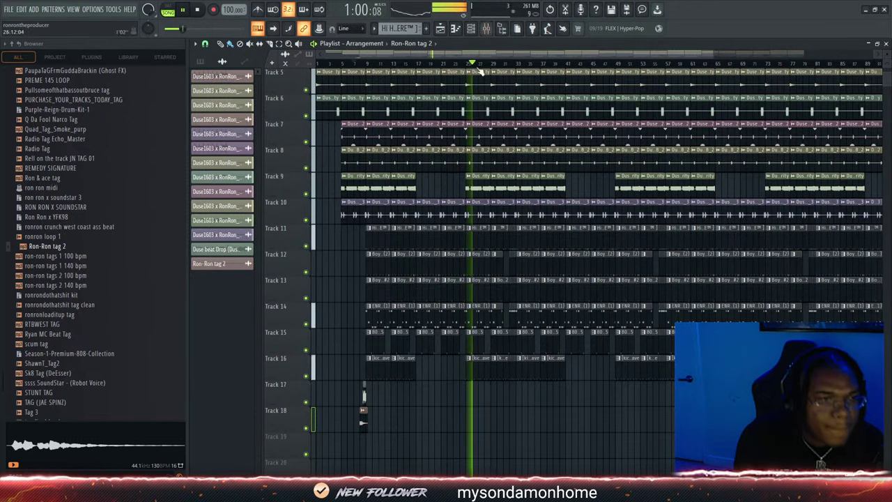
drag(708, 53, 752, 48)
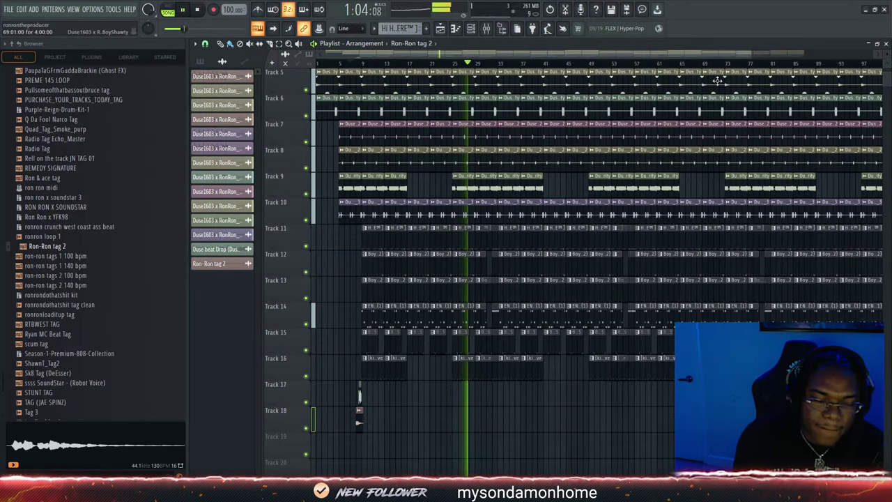
scroll(2, 276, down, 3)
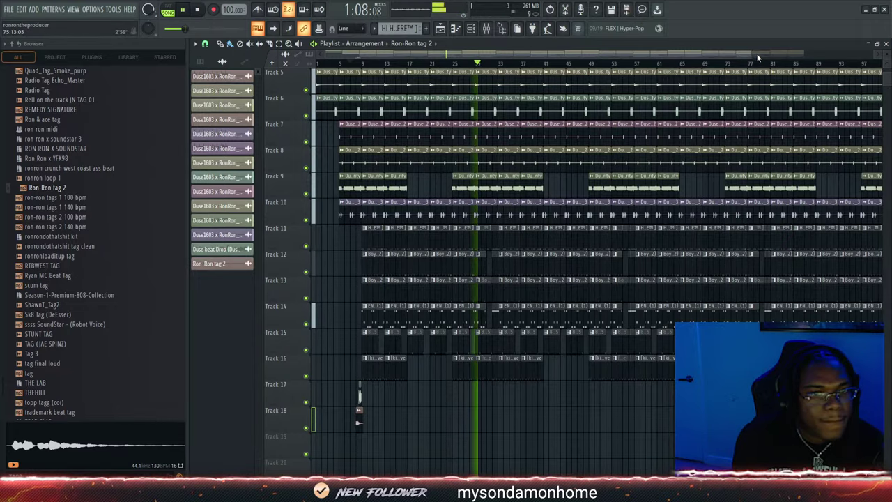
drag(749, 53, 787, 61)
scroll(386, 244, up, 4)
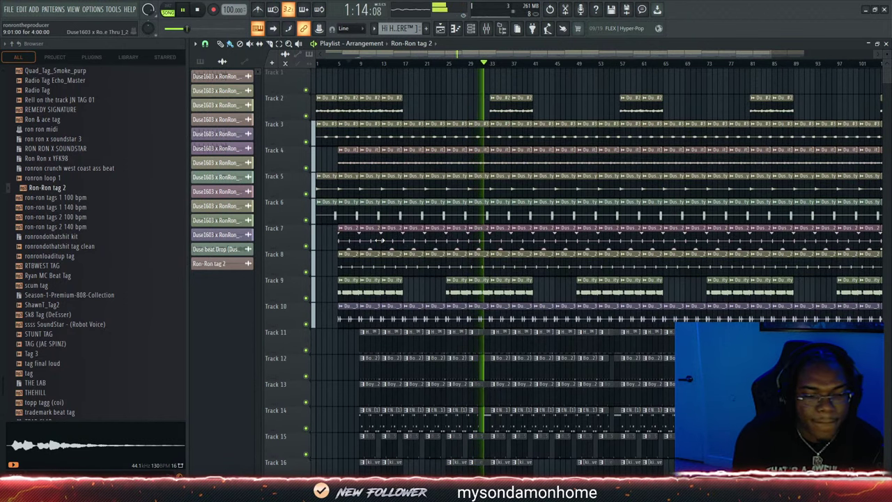
scroll(376, 238, down, 4)
scroll(362, 235, up, 4)
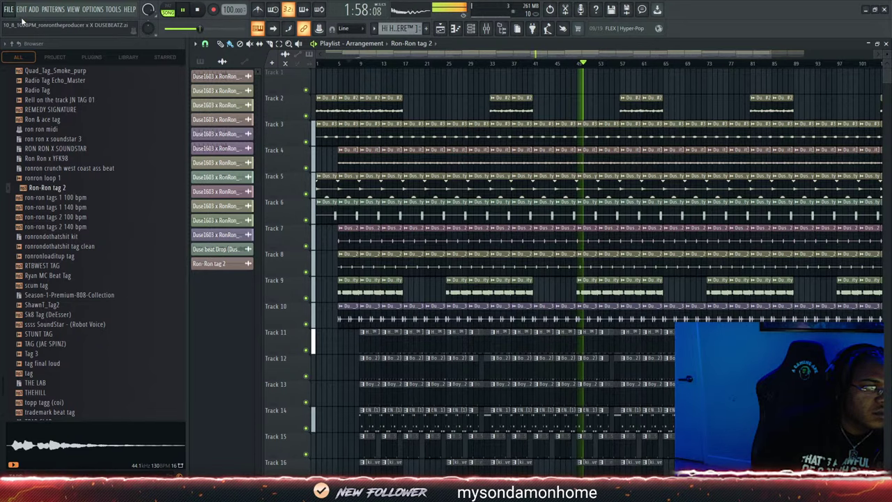
Start a new project and place the twelve "Duse1602 x RonRon" stems on tracks 1 to 12 at bar 1
key(ctrl+n)
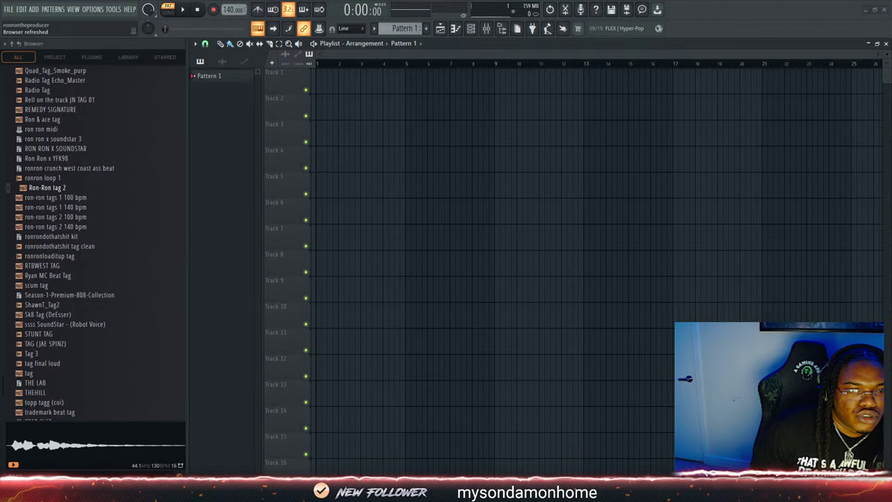
drag(341, 82, 318, 83)
Set the project tempo to 102 BPM with all stem clips selected, and clear the selection
drag(417, 70, 413, 376)
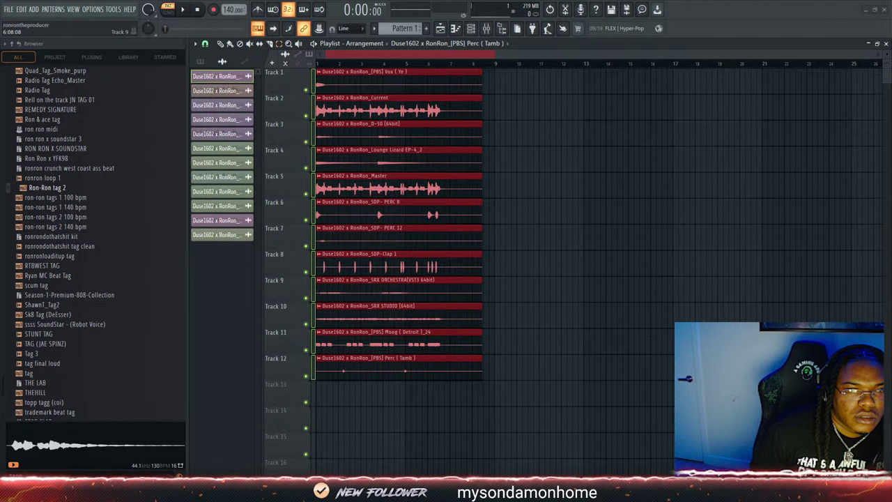
drag(233, 9, 233, 42)
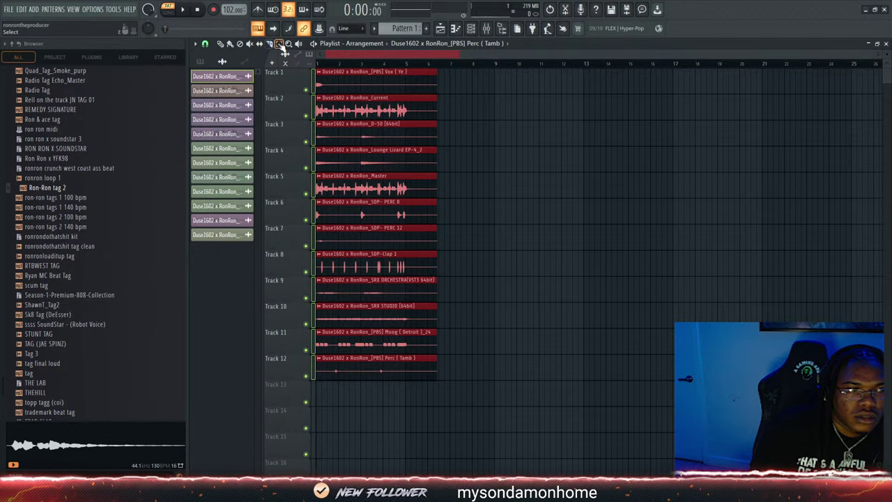
click(441, 75)
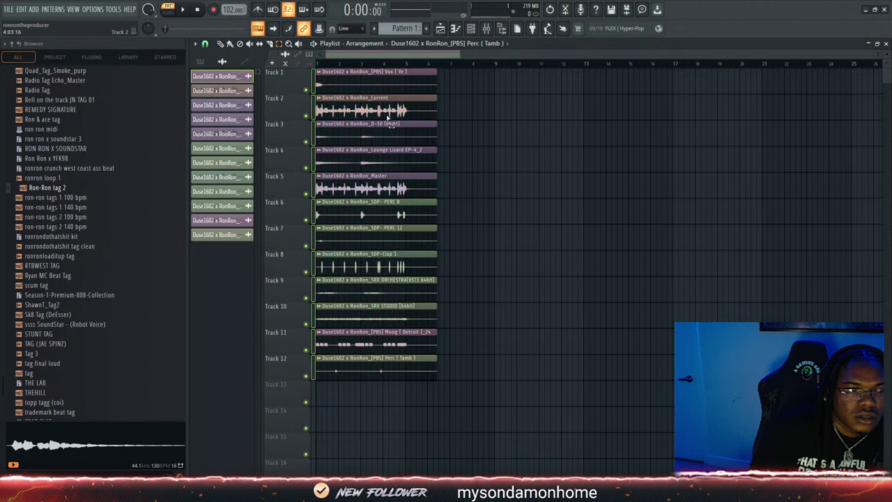
Delete the "Current" stem clip on track 2 and the "Master" stem clip on track 5
click(393, 102)
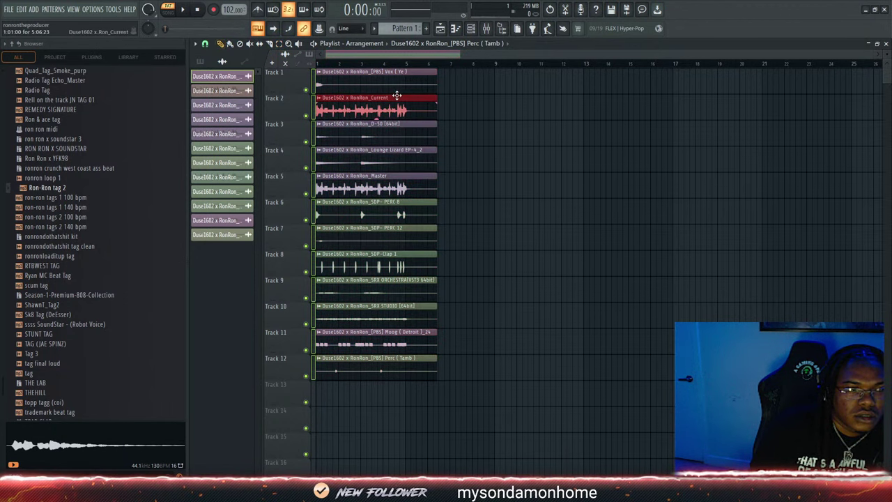
right_click(396, 97)
right_click(376, 192)
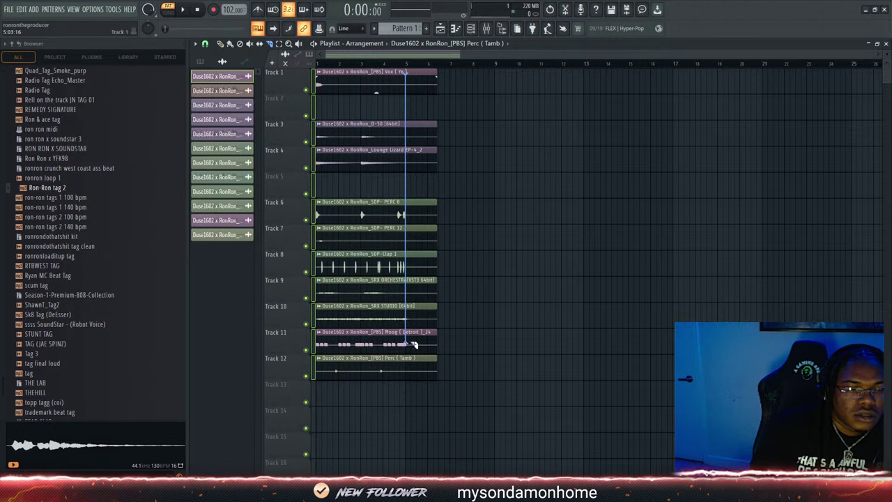
Slice all remaining stem clips at bar 5 and delete the leftover pieces after the cut
drag(409, 399, 410, 399)
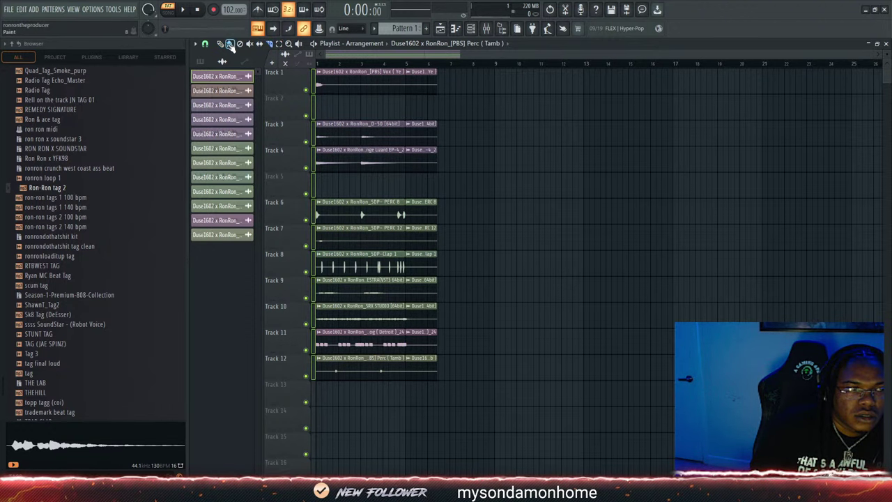
mouse_move(442, 89)
mouse_down()
mouse_move(441, 203)
mouse_move(417, 378)
mouse_up()
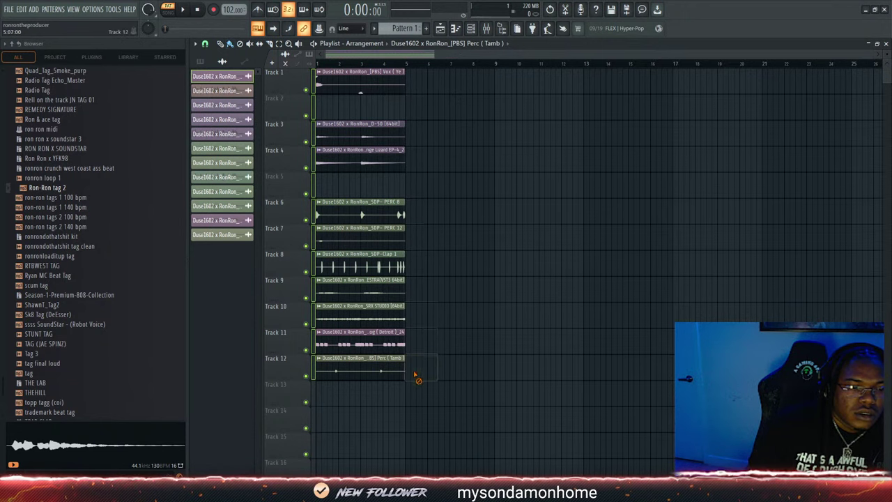
Play the stems in song mode and delete the "SDP-Clap 1" clip on track 8
click(183, 10)
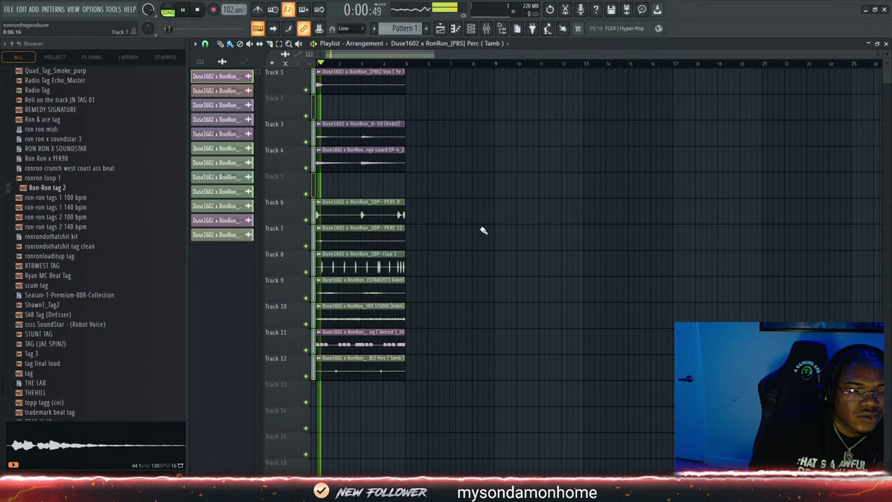
right_click(347, 266)
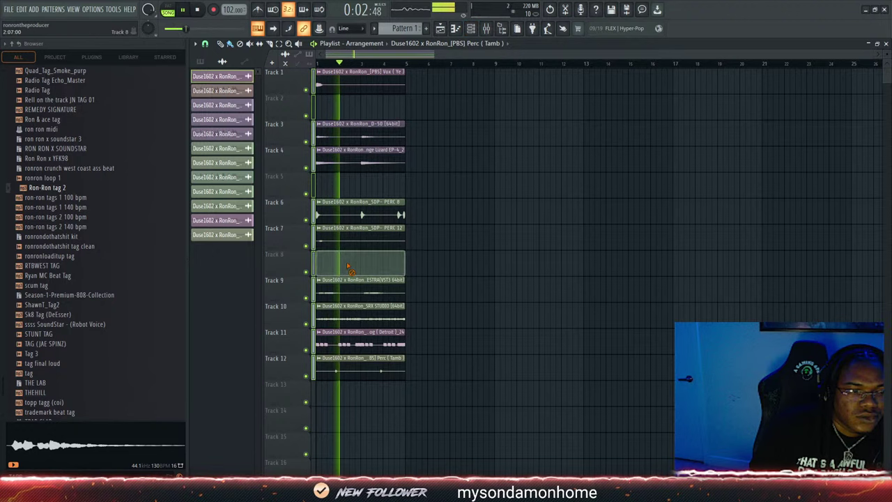
click(471, 28)
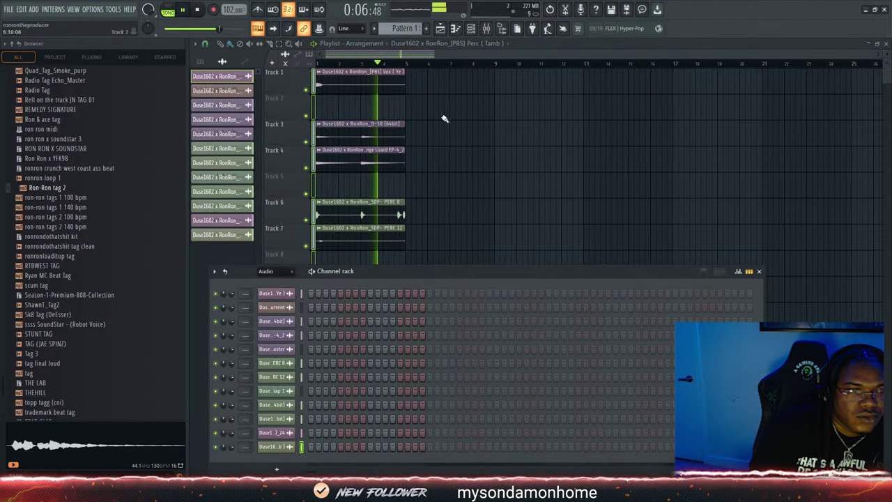
click(472, 29)
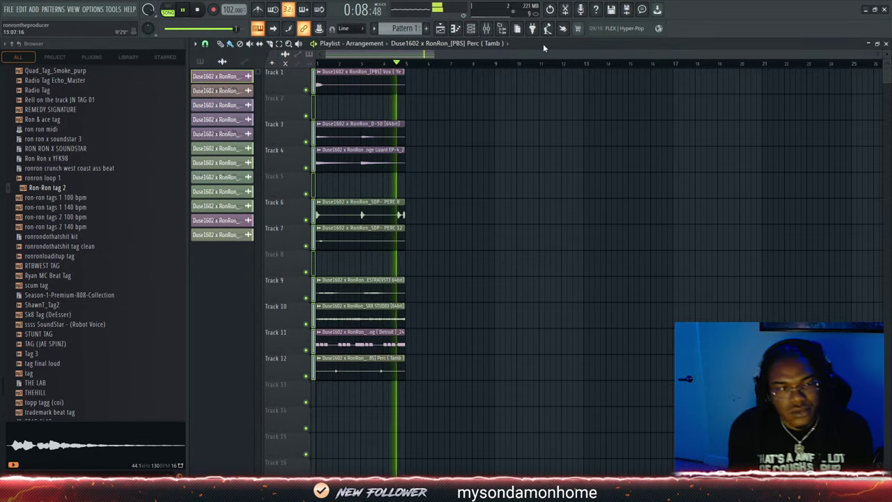
click(471, 32)
scroll(84, 209, up, 3)
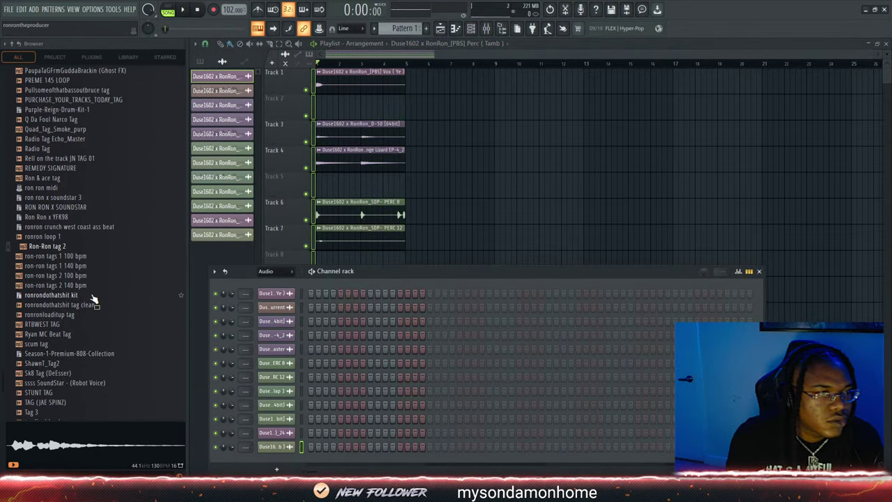
click(412, 56)
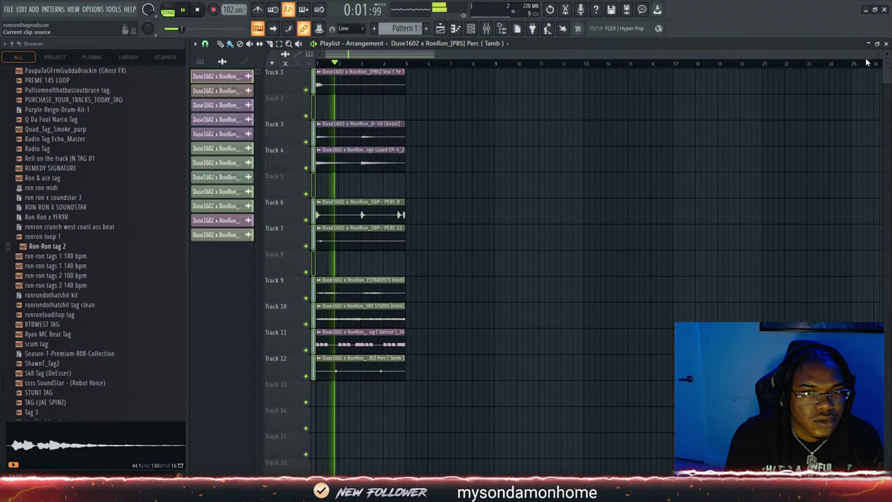
Replay the stems from the start and trim the end of the SDP-PERC 8 clip on track 6 to remove its final hit
drag(875, 54, 462, 92)
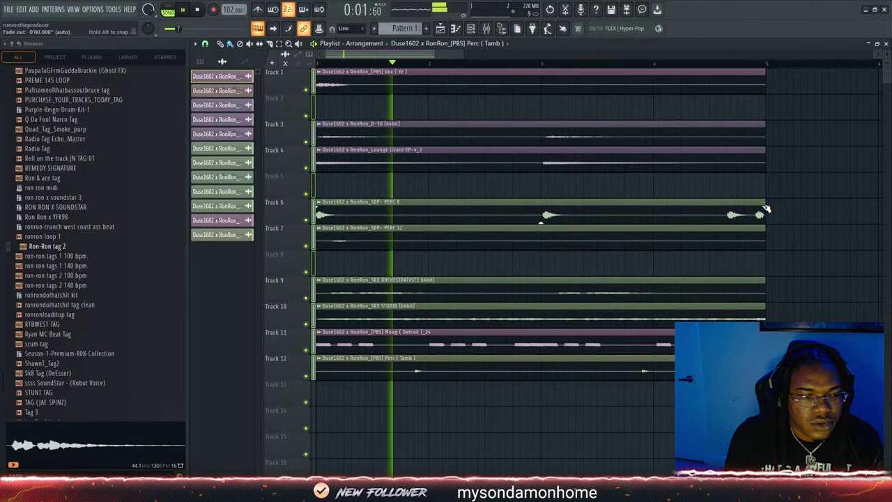
key(space)
key(space)
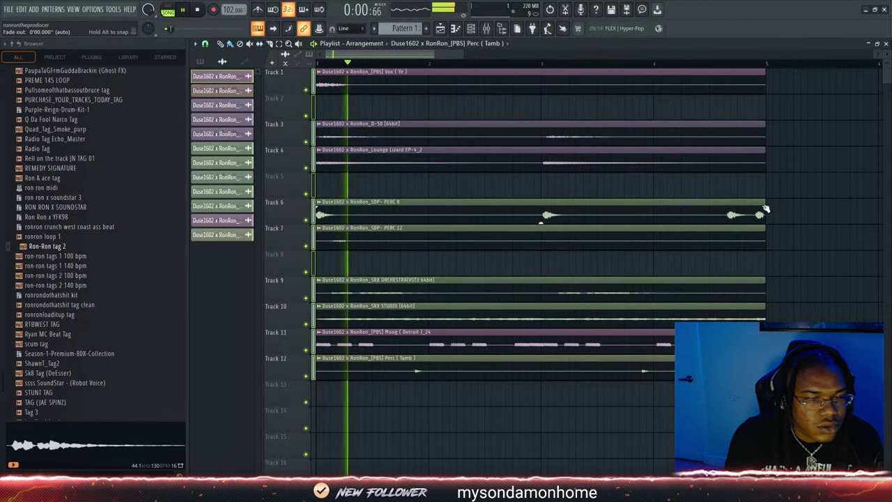
drag(764, 207, 750, 207)
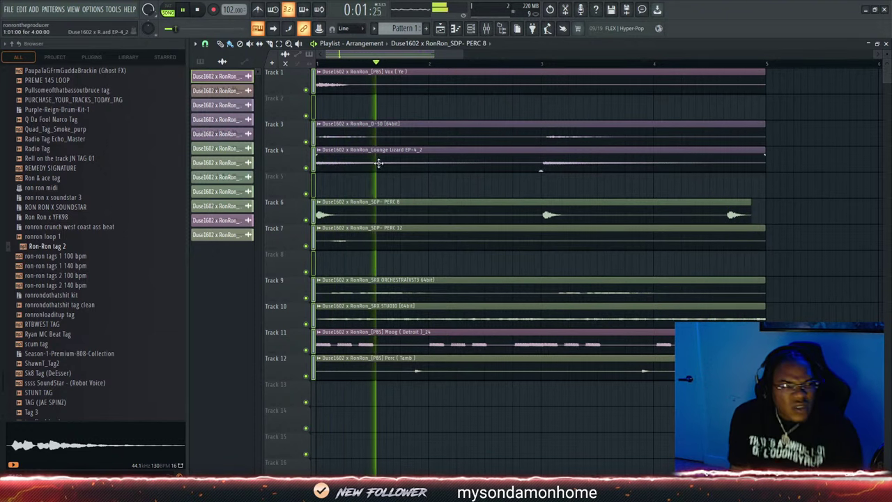
Set the project tempo to 101 BPM and play the stems from the start
key(space)
drag(460, 50, 388, 65)
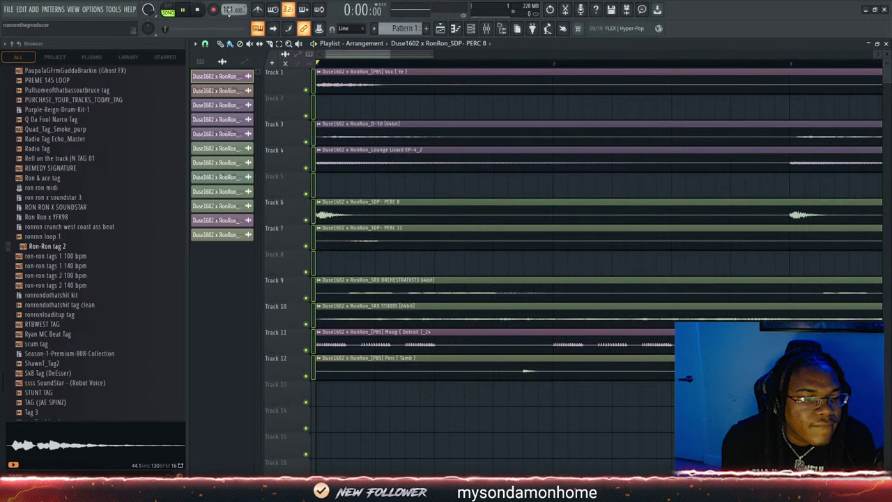
key(space)
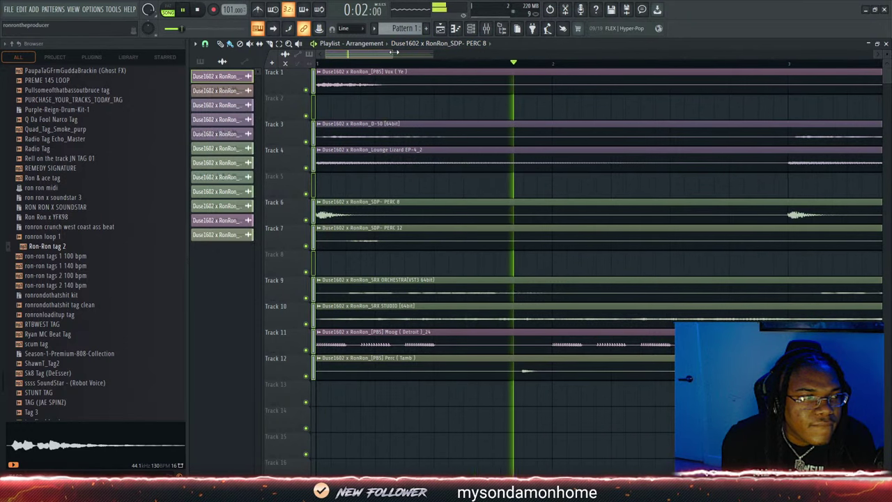
Extend all stem clips past bar 5, slice them at bar 5, remove the leftover pieces and play the loop
drag(394, 52, 712, 69)
click(279, 44)
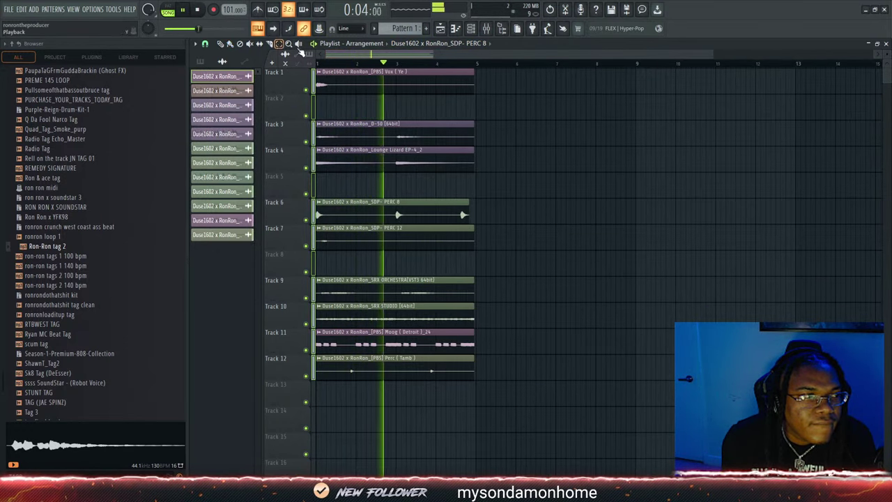
drag(465, 73, 462, 442)
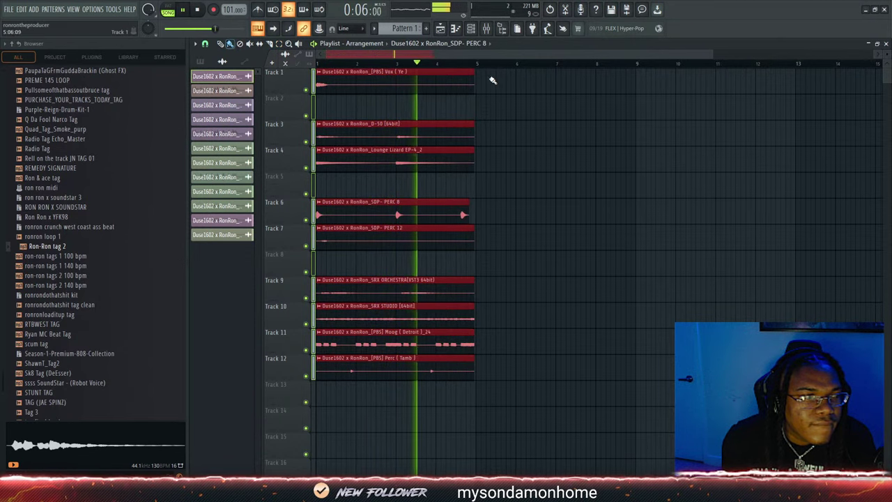
drag(474, 71, 488, 71)
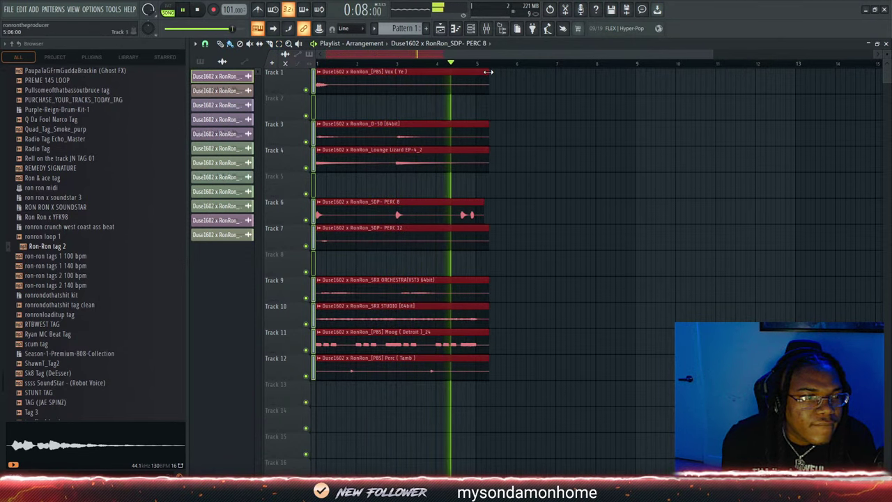
key(space)
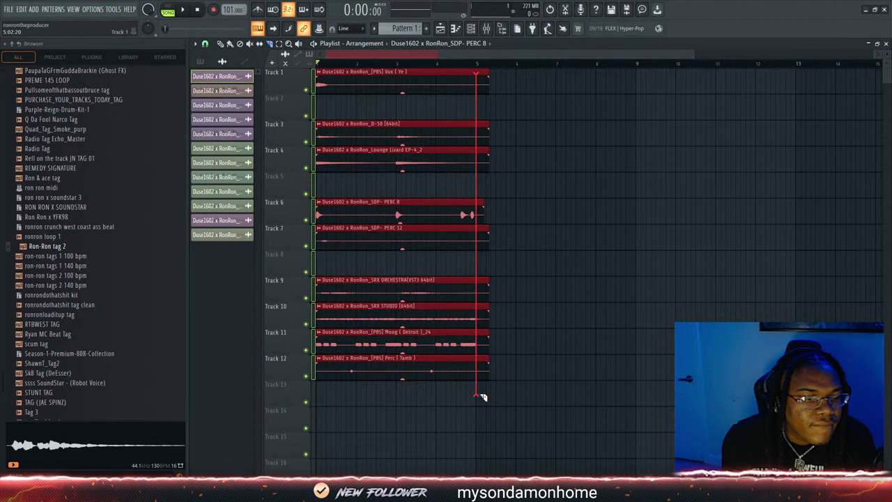
drag(480, 394, 485, 391)
key(space)
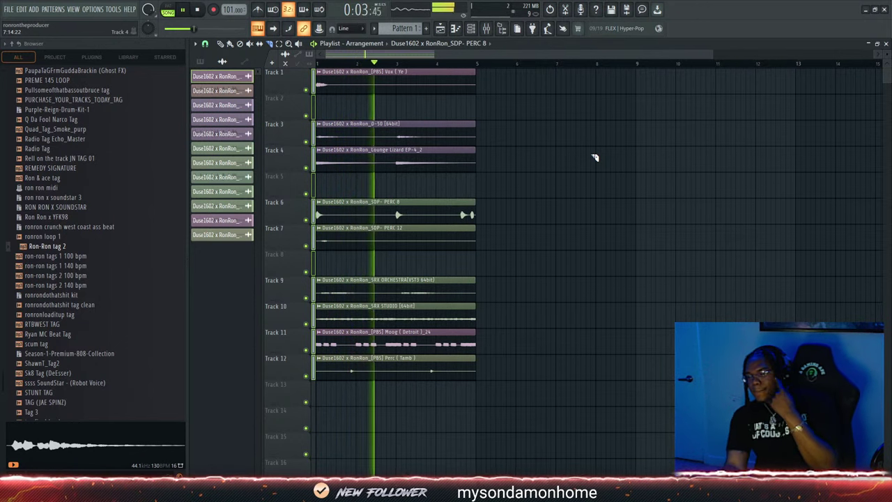
Audition closed hats from the Wheezy x2 Drumkit, add "Hi Hat™ [ WHzYOutOFHERE™ ]" as a new channel and fill its first three steps
key(F6)
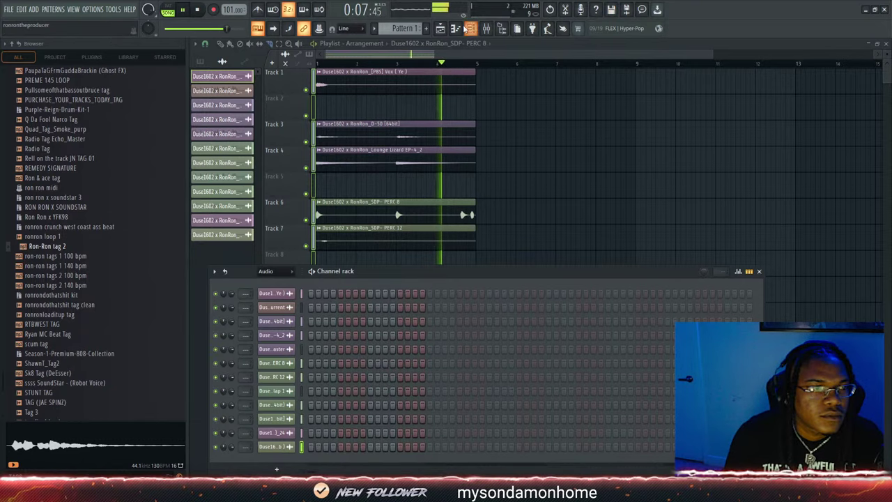
click(462, 28)
scroll(111, 230, up, 15)
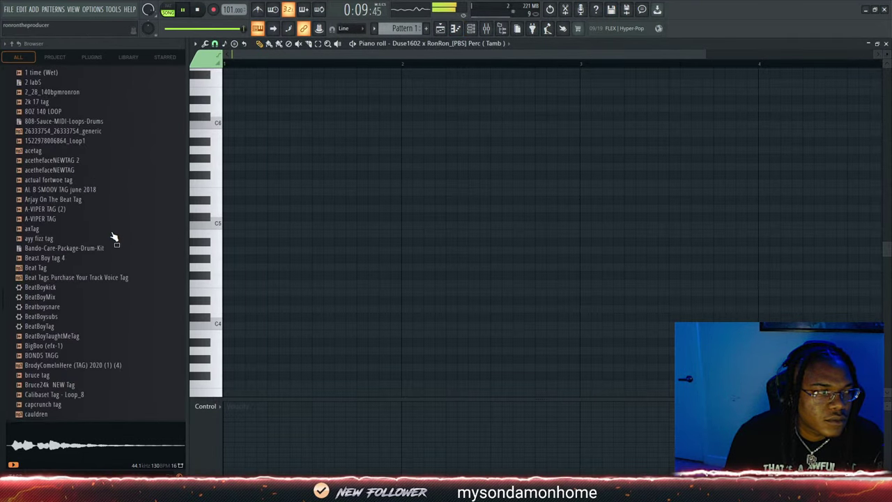
click(472, 28)
scroll(42, 230, down, 20)
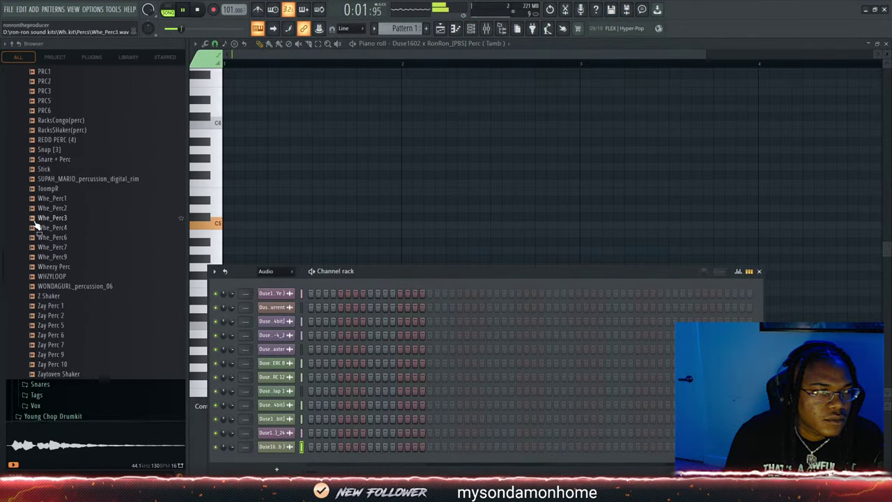
click(54, 289)
click(79, 345)
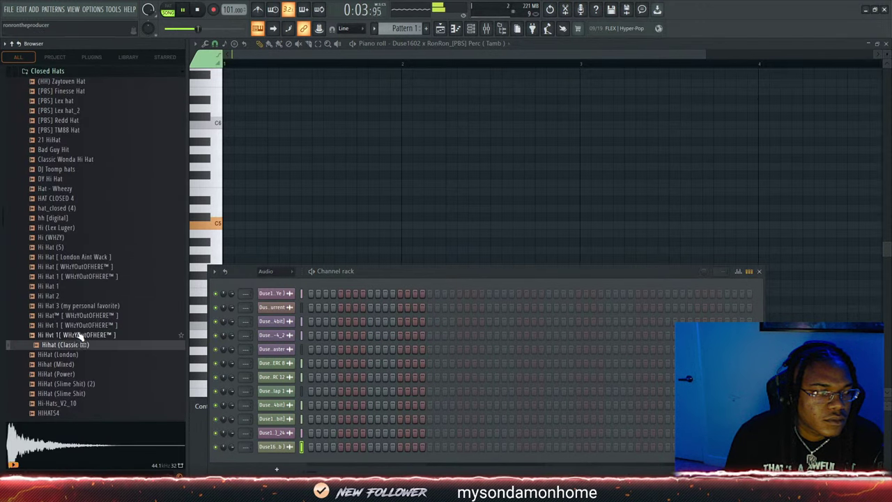
click(81, 335)
click(79, 325)
click(81, 316)
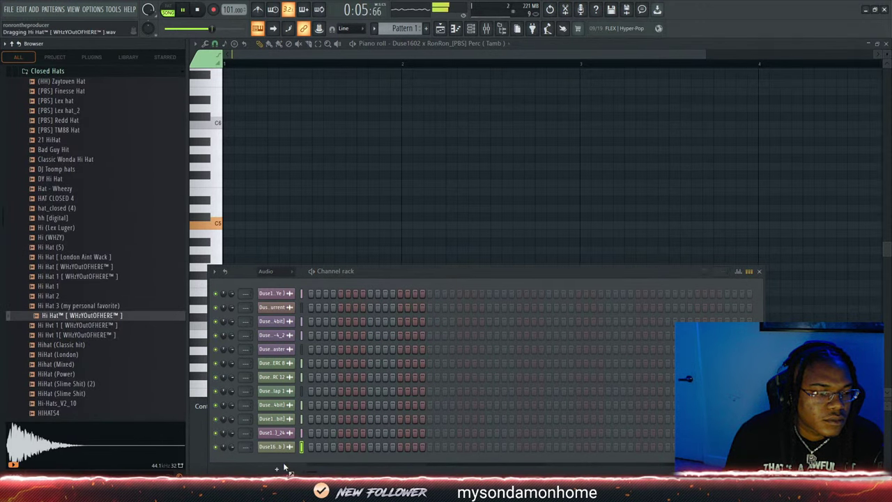
drag(284, 466, 282, 456)
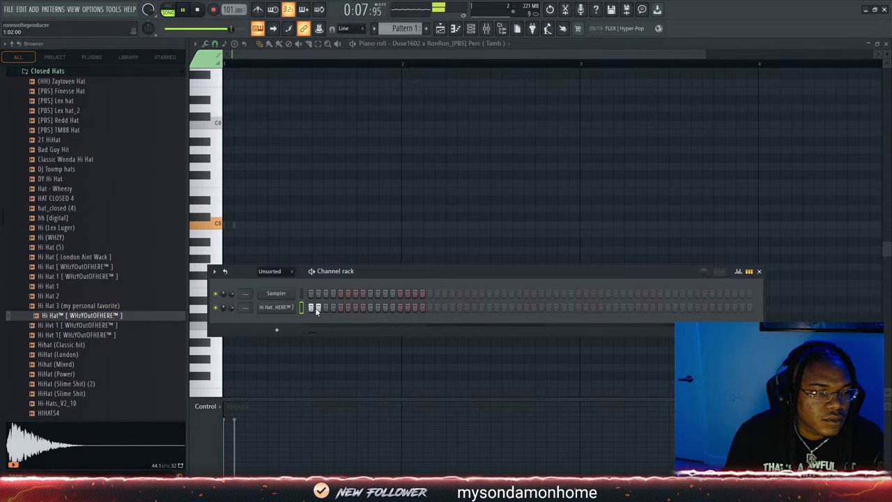
Add "Boyerman Clap (2)" from the RON-RONDOTHATSHIT KIT's claps and snaps as a new channel
scroll(48, 238, up, 5)
click(46, 246)
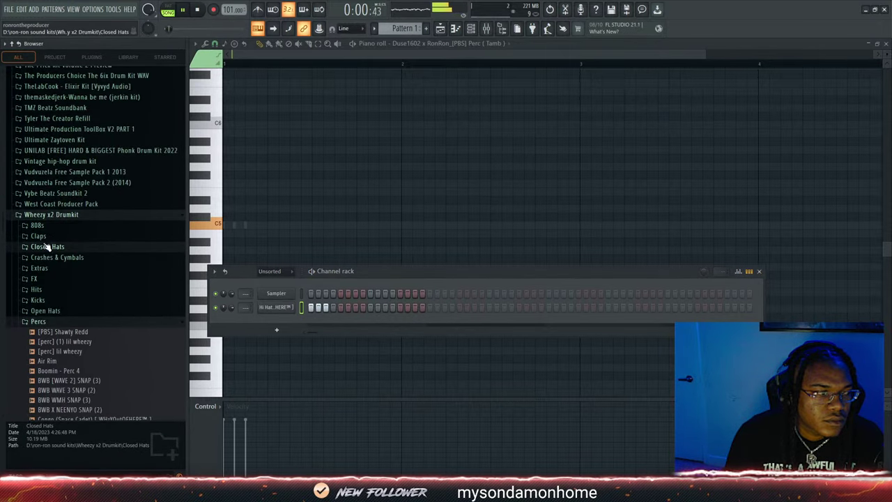
click(48, 216)
scroll(52, 244, up, 15)
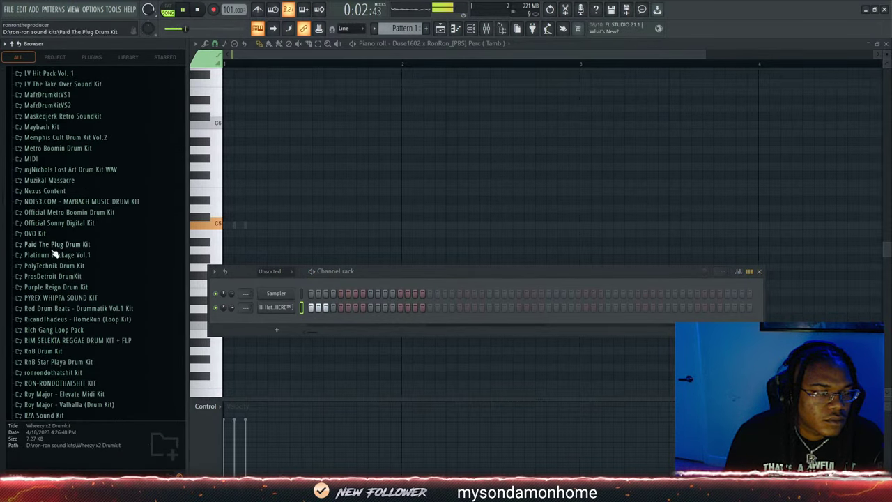
scroll(73, 310, down, 5)
click(69, 255)
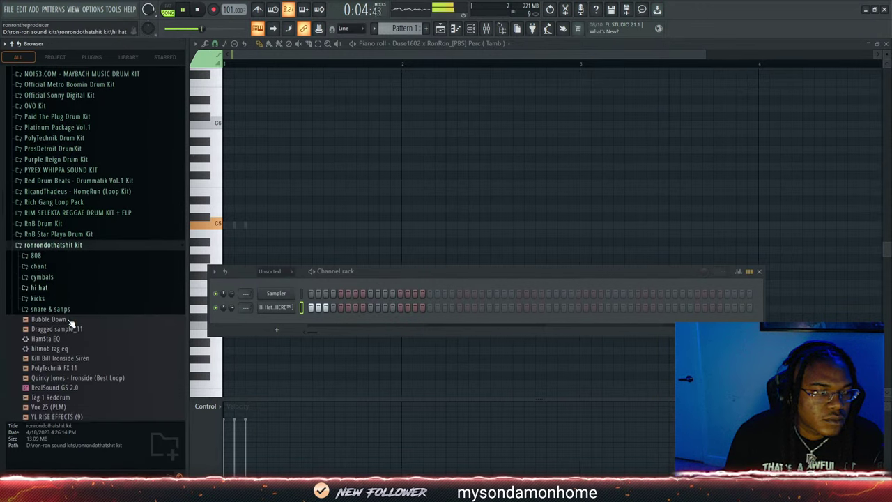
click(70, 255)
click(69, 255)
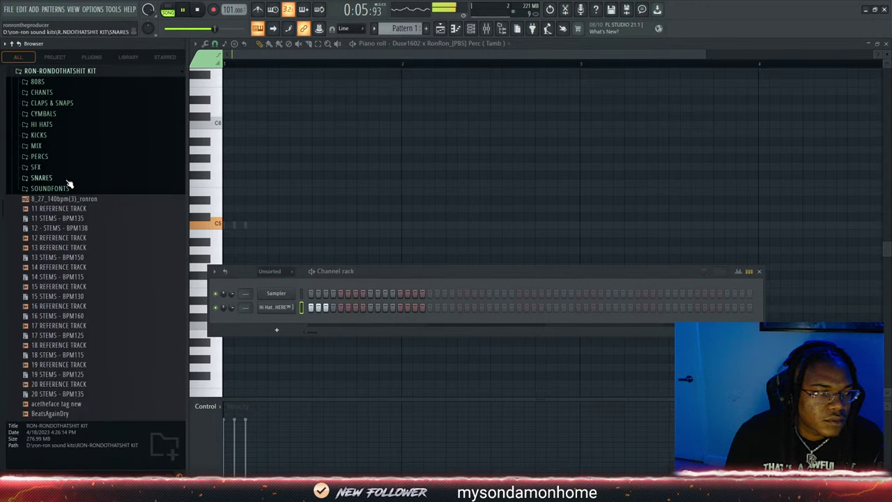
click(60, 102)
drag(61, 113, 262, 321)
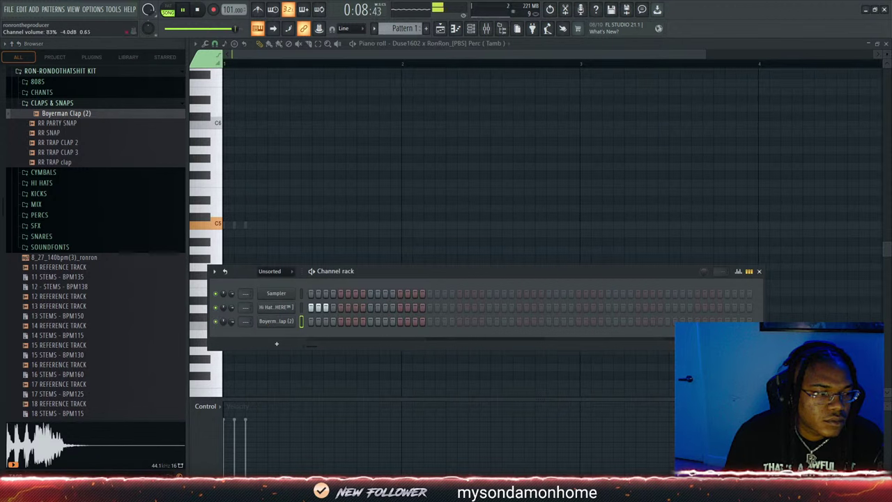
Program the clap on beats 2 and 4 of every bar across four bars of Pattern 1
click(340, 321)
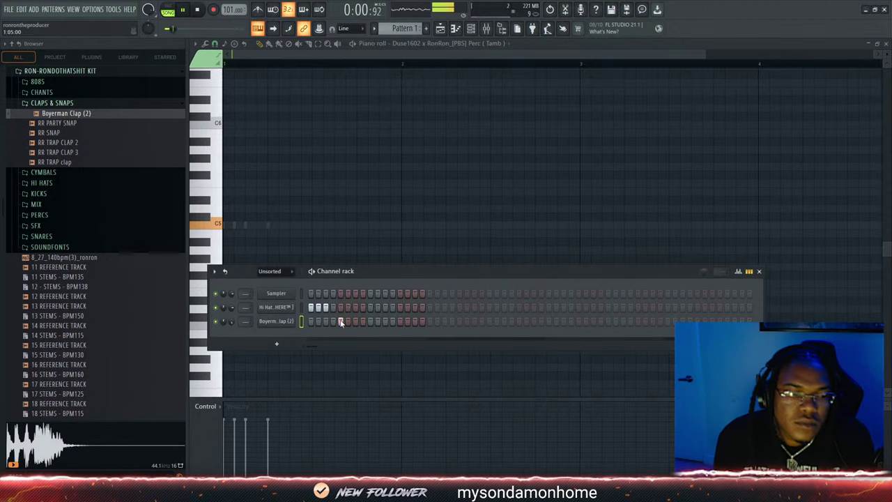
click(459, 322)
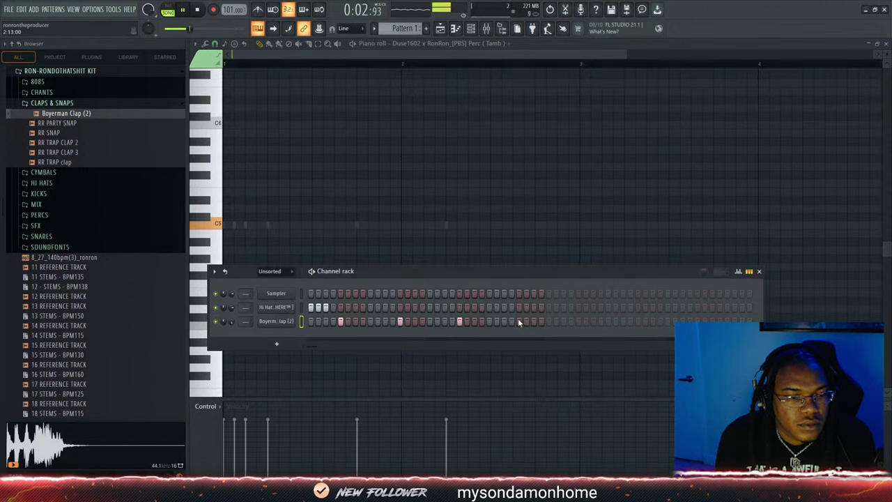
click(578, 321)
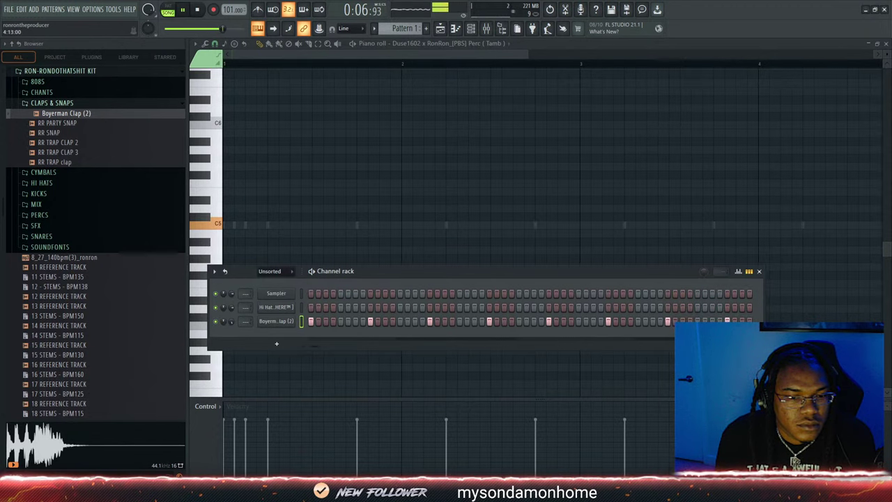
Stop playback and place Pattern 1 at bar 1 on playlist track 13
click(440, 28)
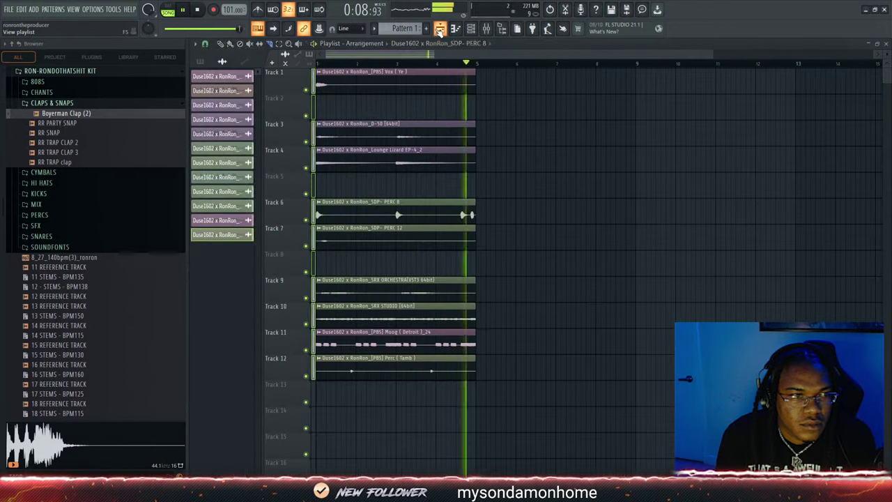
key(space)
scroll(433, 43, down, 2)
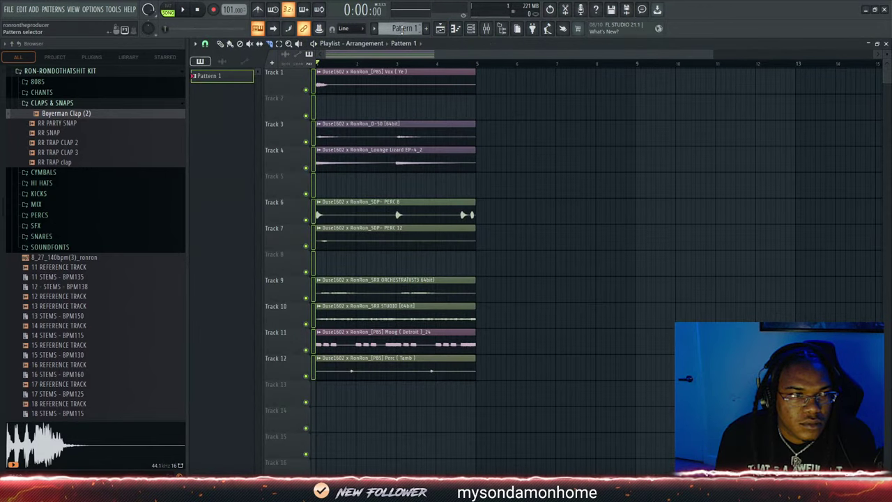
scroll(322, 349, down, 1)
click(405, 31)
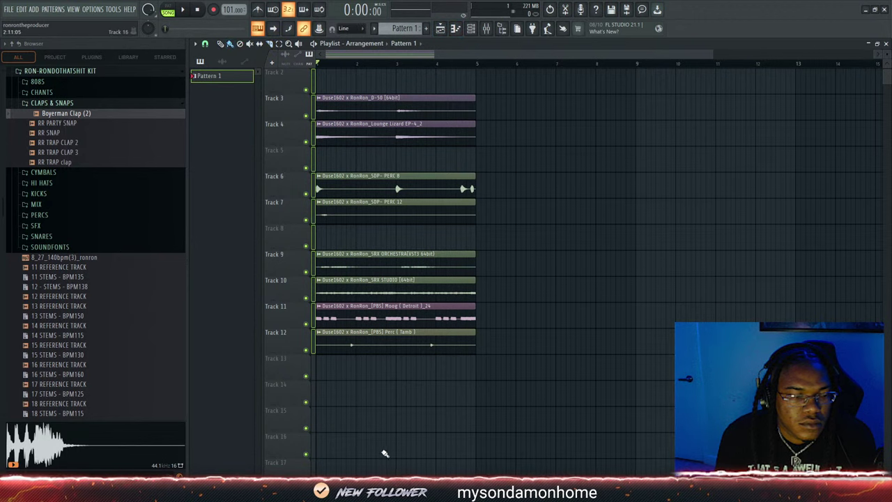
click(353, 364)
Look over the channel rack and mixer, and open the audio clip settings of the D-50 stem on track 3
click(471, 29)
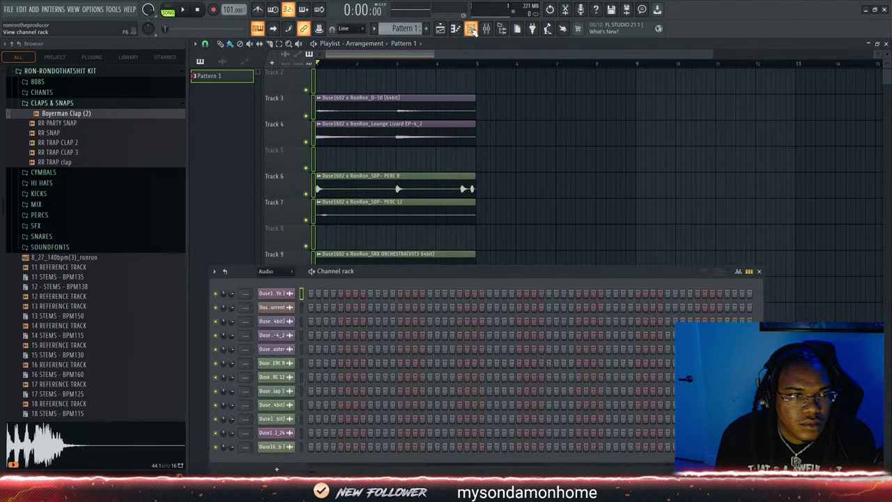
click(487, 31)
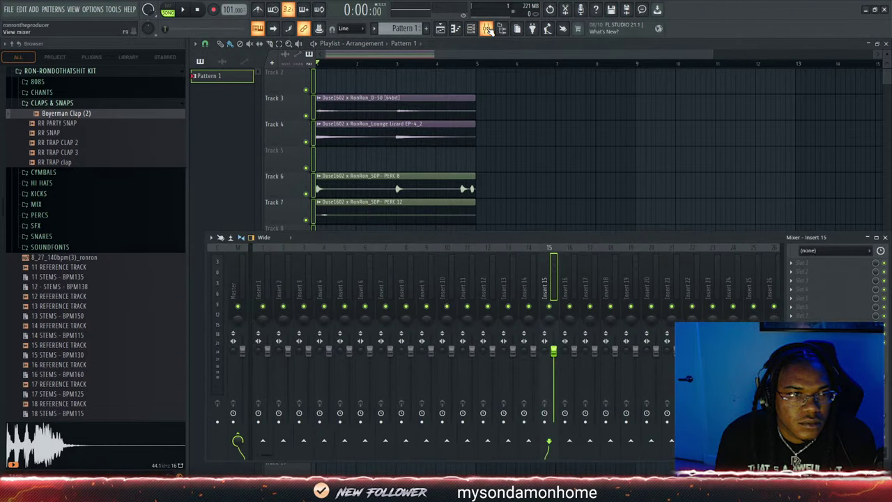
click(472, 30)
scroll(400, 30, down, 1)
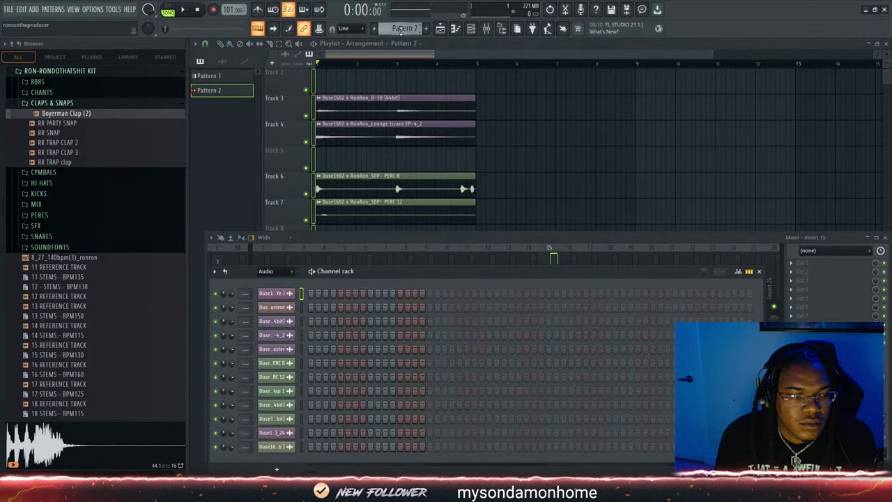
scroll(401, 31, up, 1)
key(space)
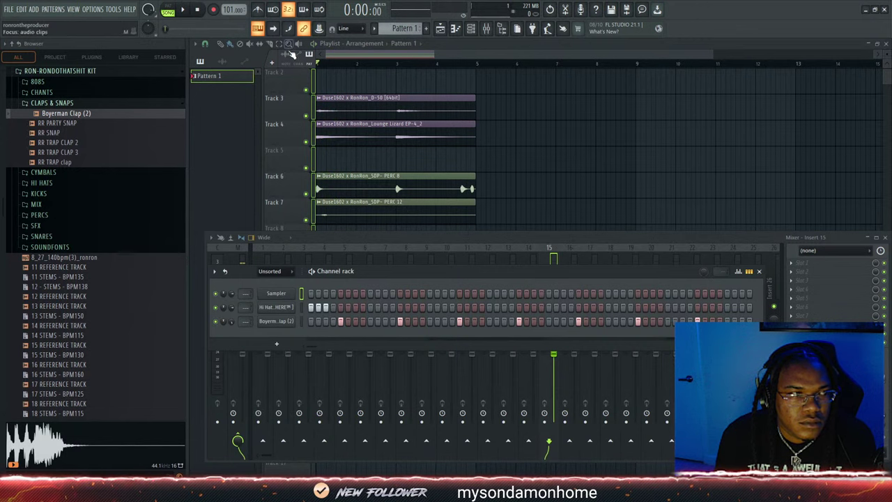
double_click(377, 112)
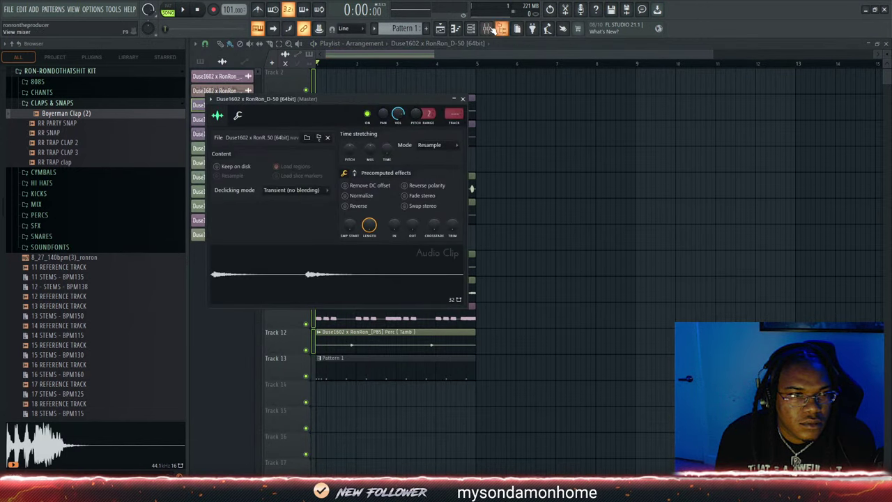
Keep the hi-hat only on steps 1 and 4 of Pattern 1, and chop the step 4 note into four short notes
click(471, 30)
click(402, 27)
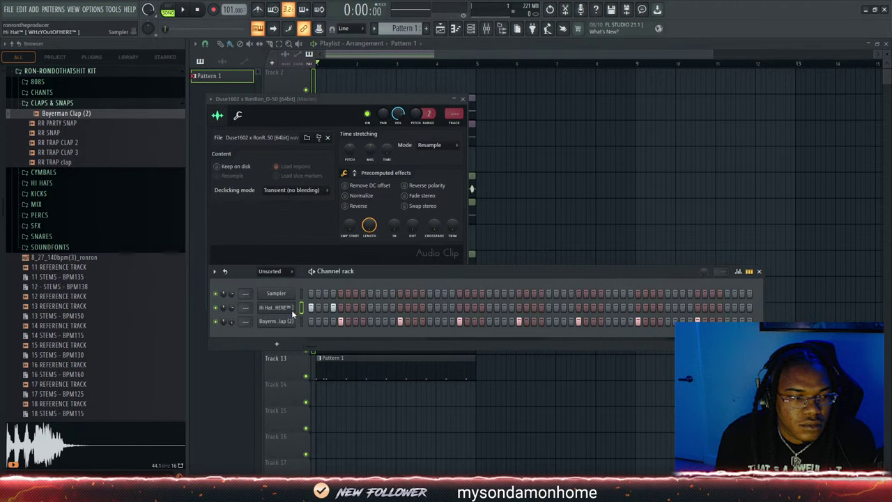
key(F7)
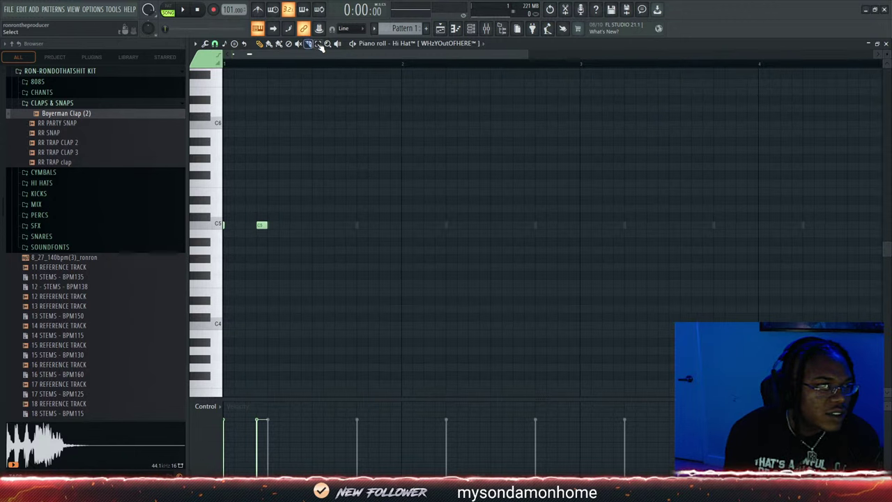
click(263, 226)
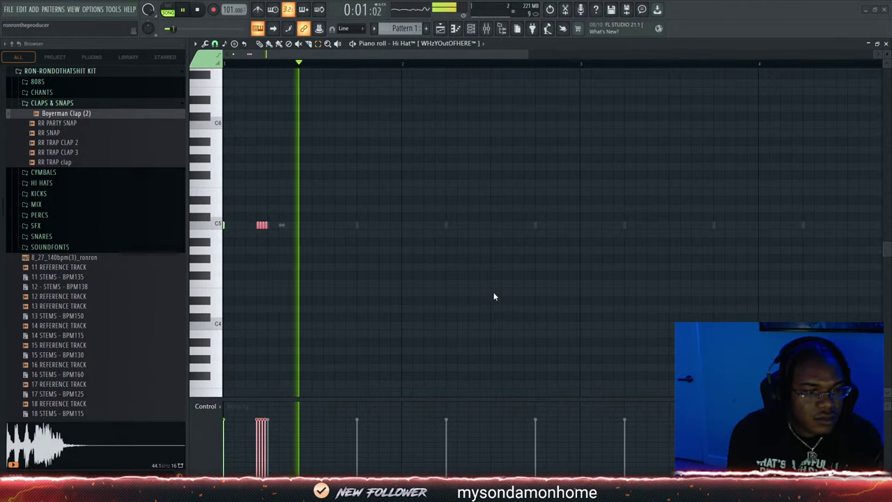
Draw a hi-hat note on step 7 of bar 1 and three short, evenly spaced notes starting on step 13
click(257, 43)
click(295, 225)
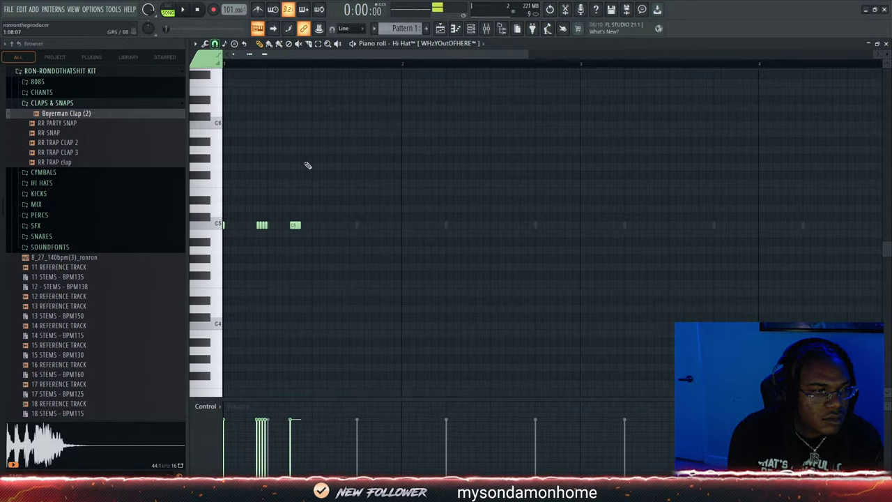
click(361, 225)
drag(363, 225, 359, 225)
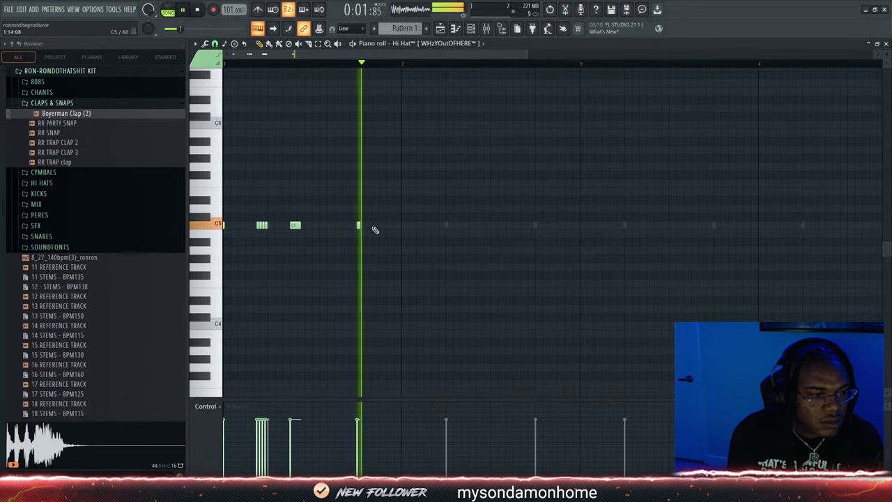
click(372, 225)
click(388, 225)
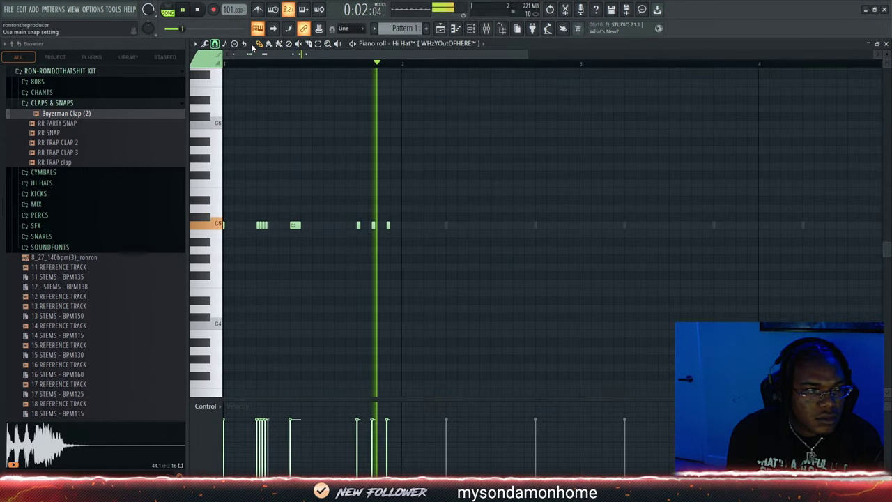
Draw hi-hat notes on steps 5, 9 and 12 of bar 2
click(450, 227)
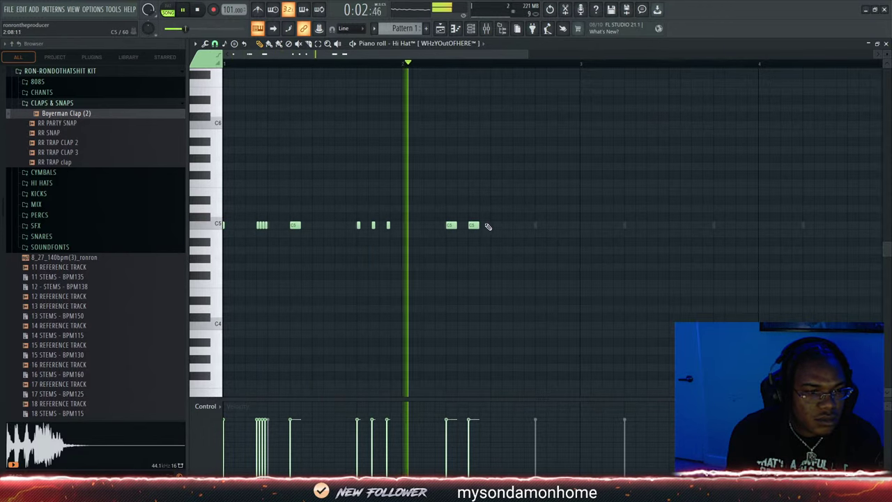
click(473, 225)
click(484, 226)
click(496, 227)
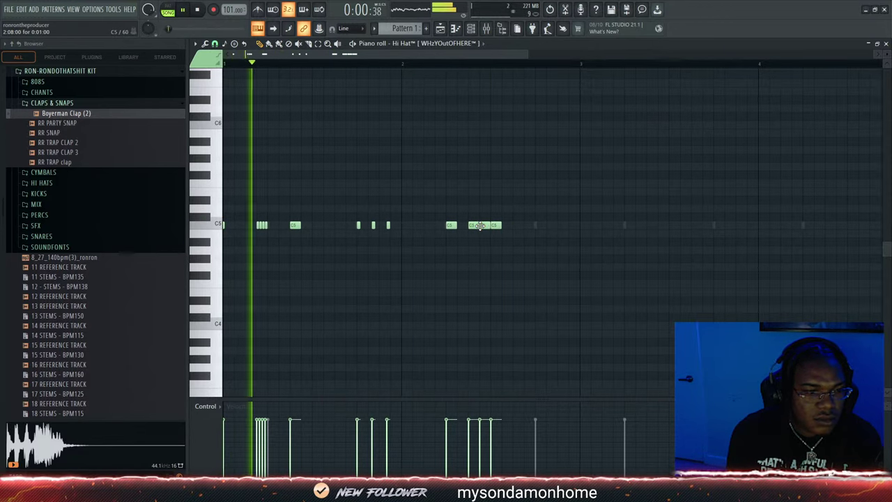
right_click(484, 227)
right_click(473, 227)
click(485, 226)
drag(493, 227, 515, 227)
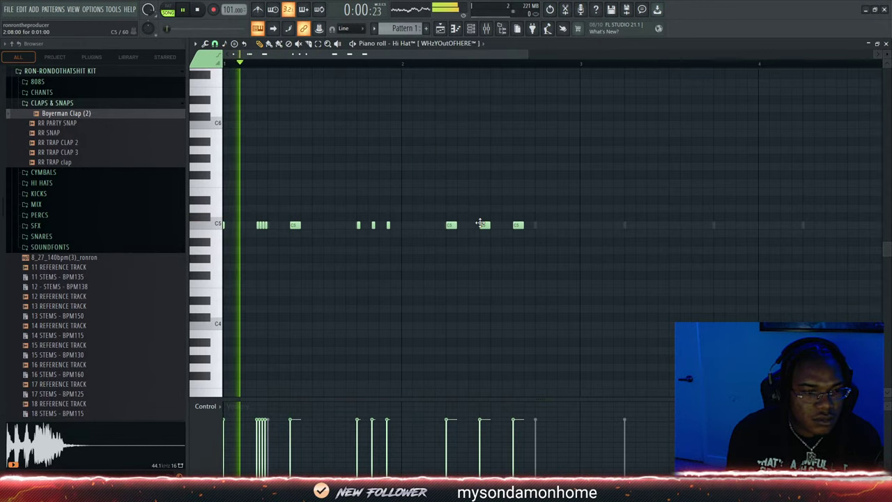
drag(482, 225, 494, 225)
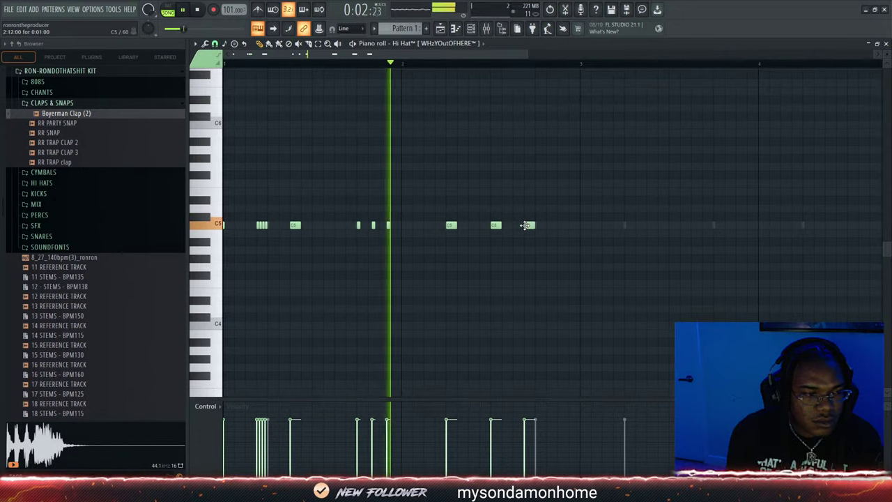
Add hi-hat notes on steps 7 and 15 of bar 2, chopping the step 7 note into four short notes
click(558, 225)
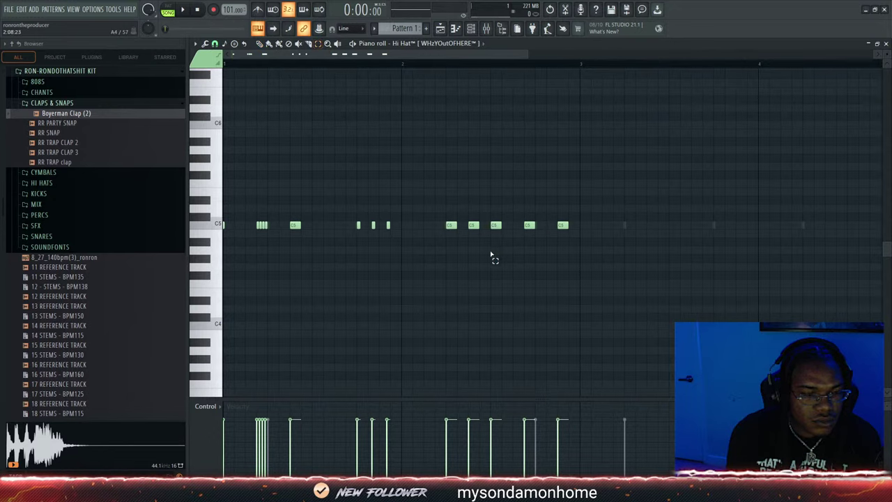
key(space)
key(ctrl+u)
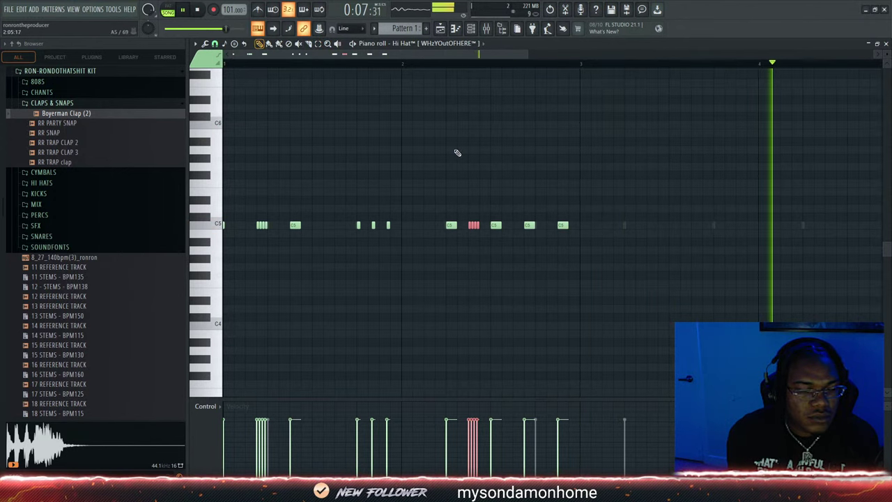
Lengthen the last hi-hat note to the end of bar 2 and duplicate the two-bar pattern into bars 3 and 4
drag(567, 225, 577, 226)
key(ctrl+b)
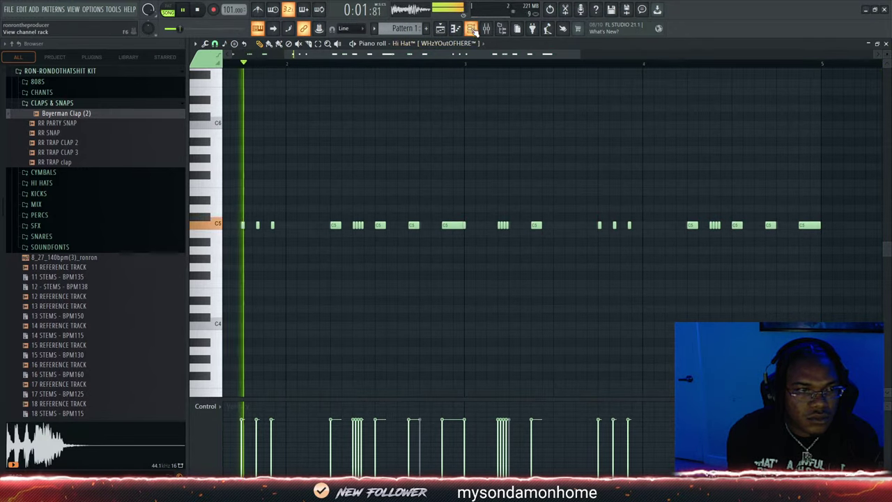
Set the hi-hat's channel volume to 89% and add the ENRGY - 808 (1) sample from the kit's 808S folder to the channel rack
key(F6)
drag(232, 311, 232, 304)
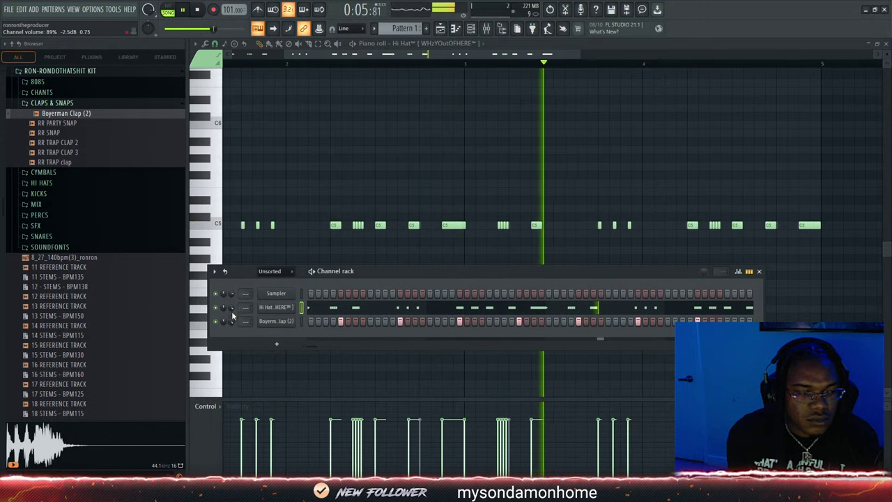
scroll(54, 225, up, 4)
click(52, 221)
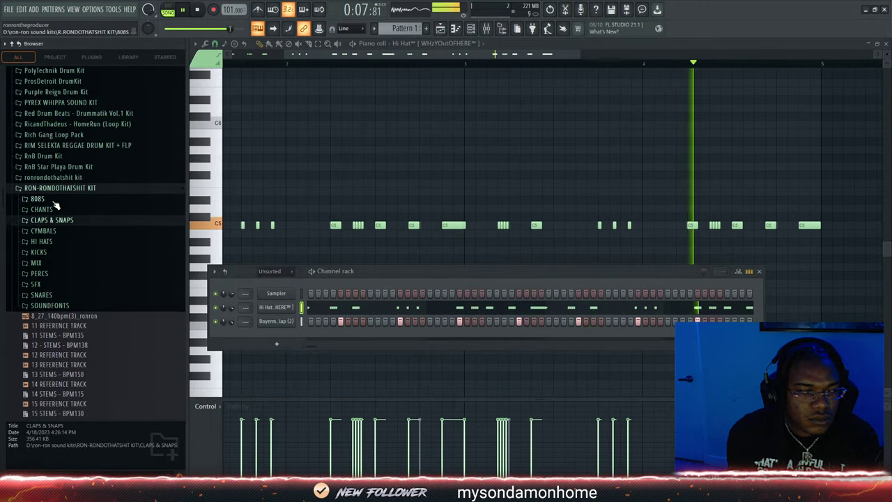
click(38, 199)
drag(79, 274, 255, 324)
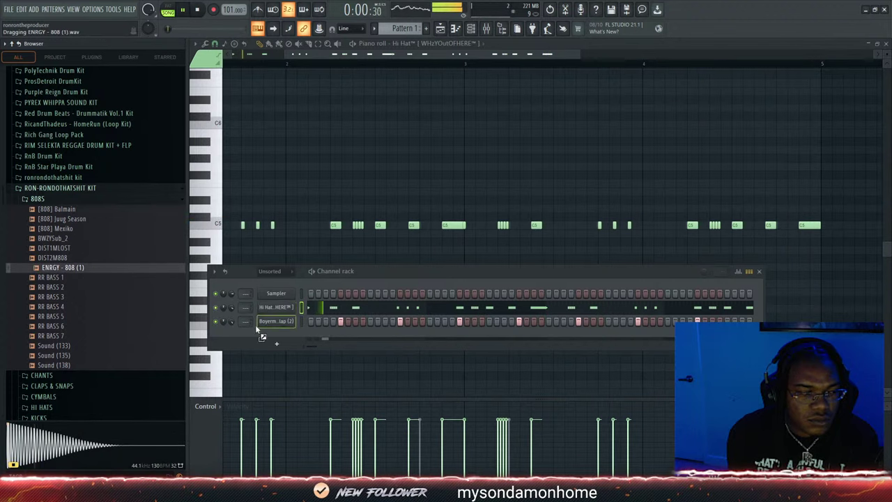
click(63, 200)
click(41, 273)
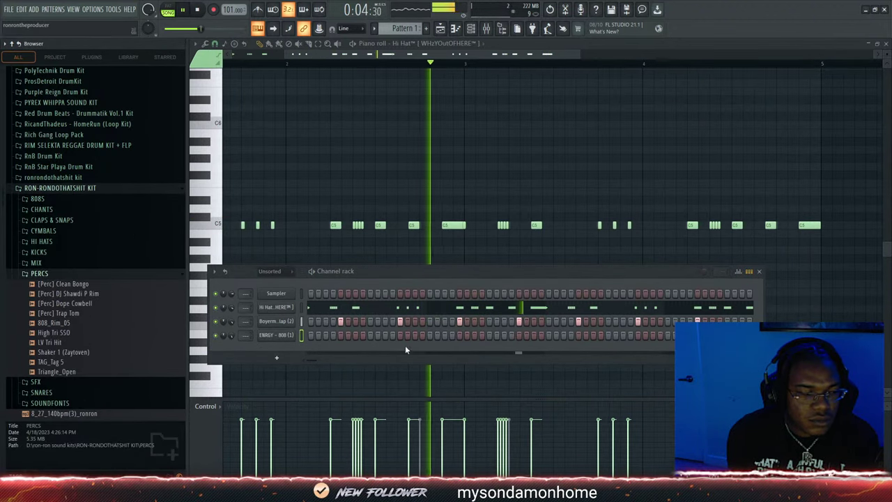
Replace the last two hi-hat notes of bar 4 with a single note on step 13
click(589, 307)
click(588, 308)
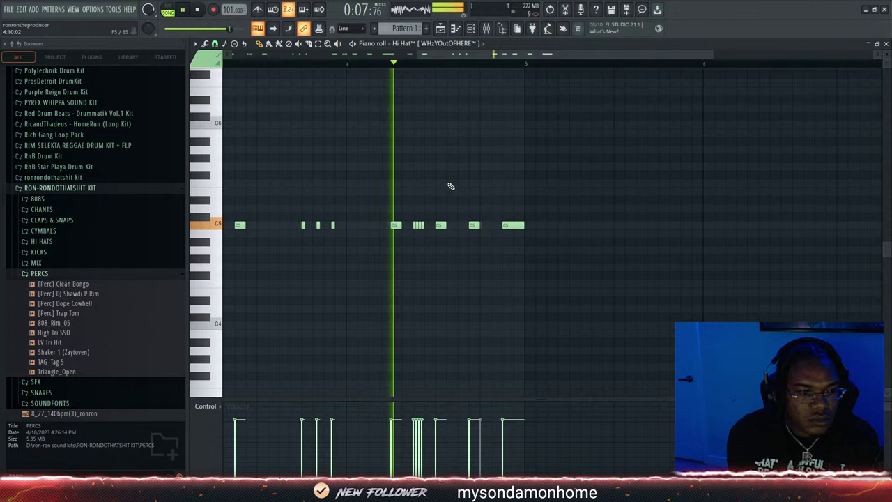
right_click(473, 225)
right_click(507, 225)
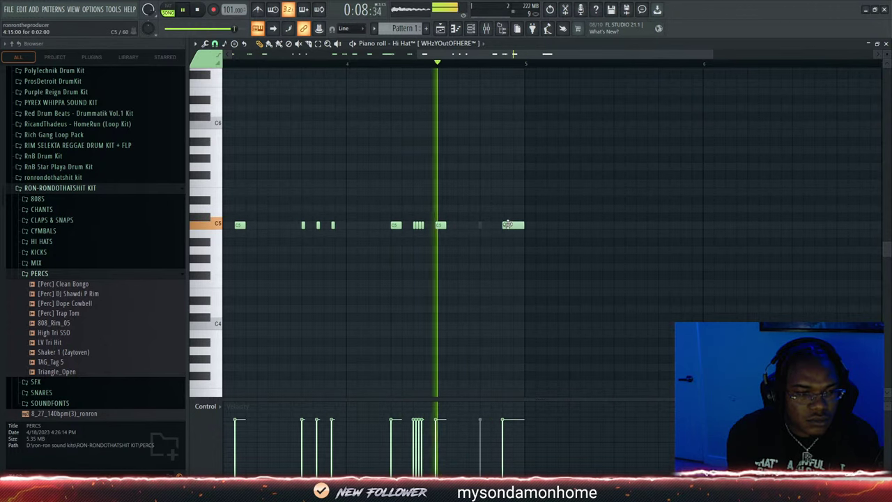
click(492, 225)
key(space)
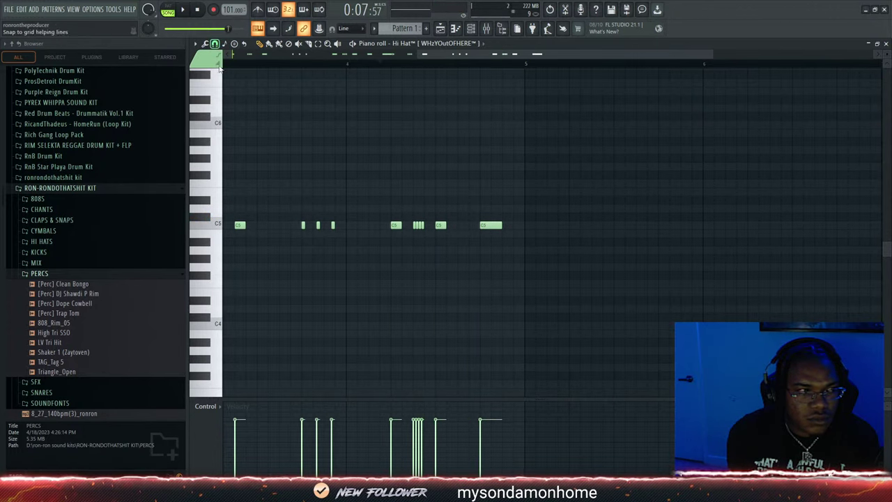
Shorten the step 13 hi-hat note in bar 4 and add two more short, evenly spaced notes after it
drag(500, 225, 484, 225)
key(space)
key(space)
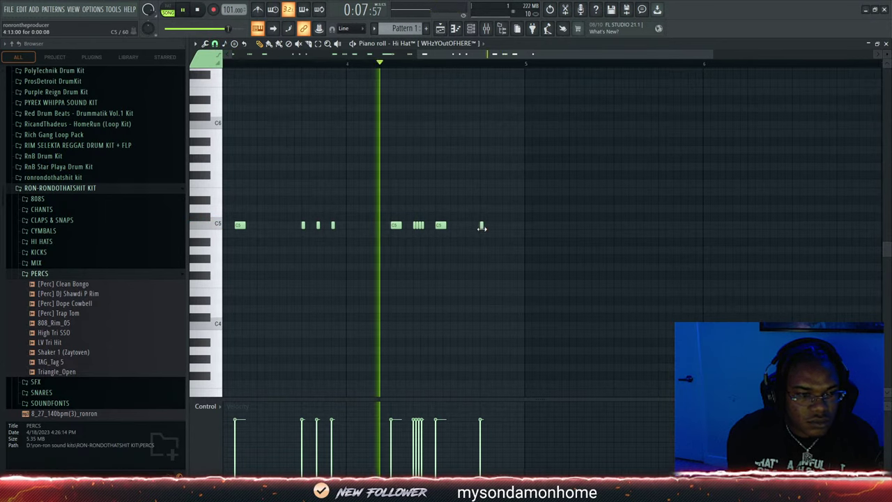
click(496, 225)
click(513, 225)
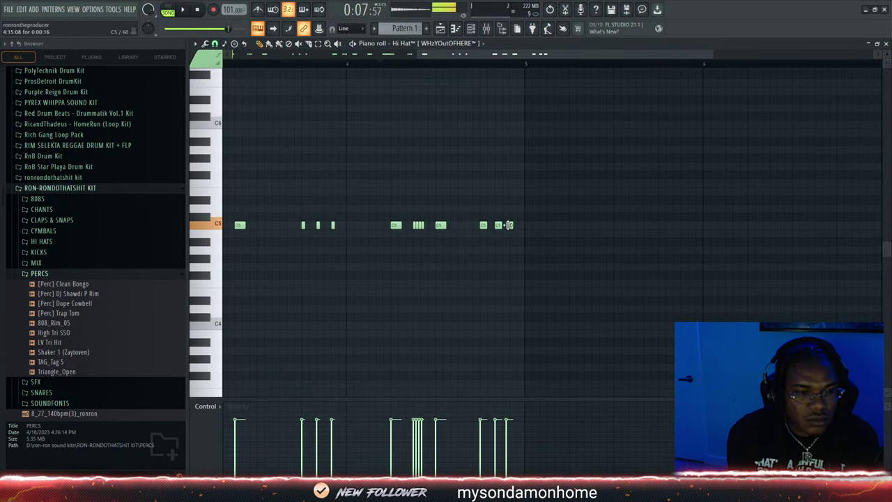
key(space)
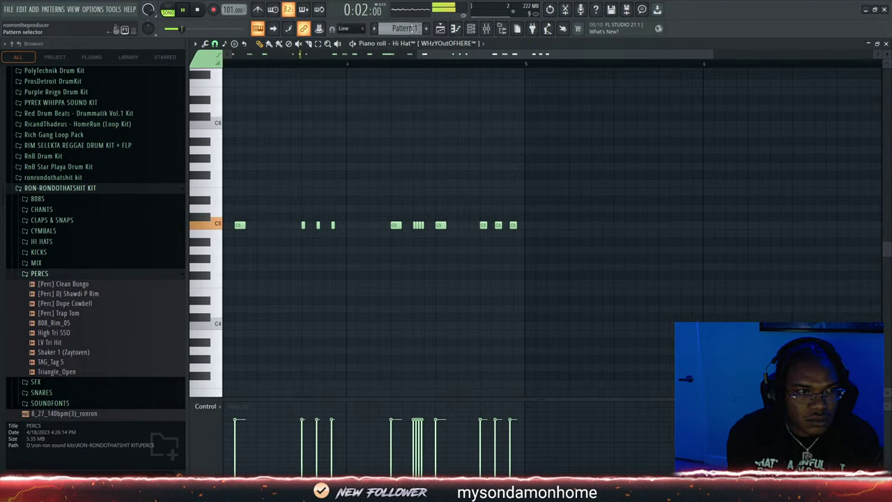
Return to the playlist and set the hi-hat's channel volume to 75%
click(441, 28)
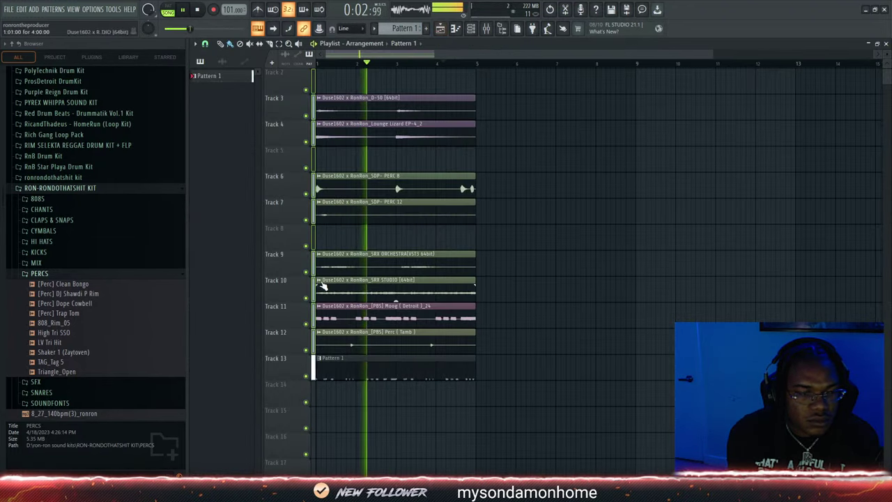
click(470, 28)
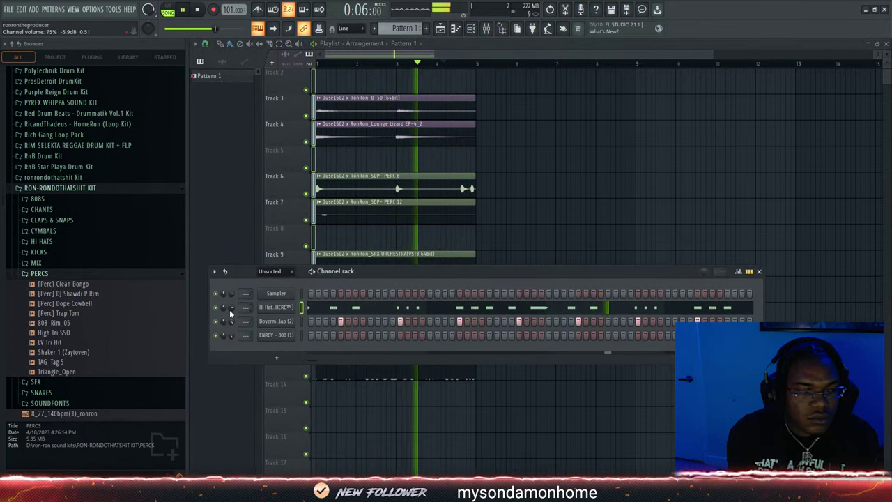
Browse the kit's kick, hi-hat and 808 folders and the remaining sound kits and samples in the browser
click(91, 293)
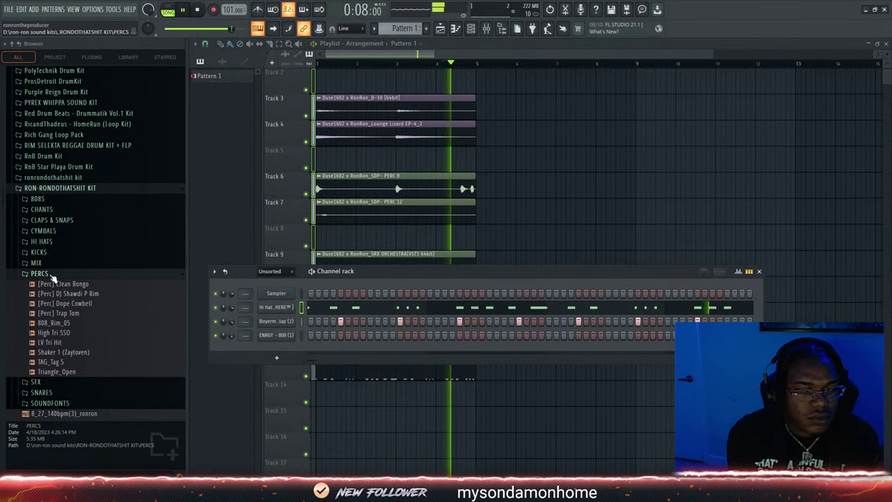
click(54, 252)
key(space)
click(42, 241)
key(space)
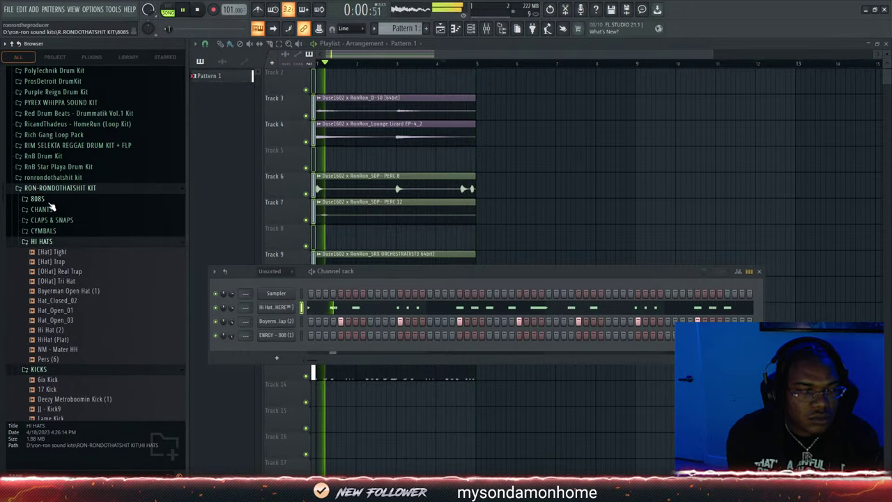
click(48, 199)
click(60, 188)
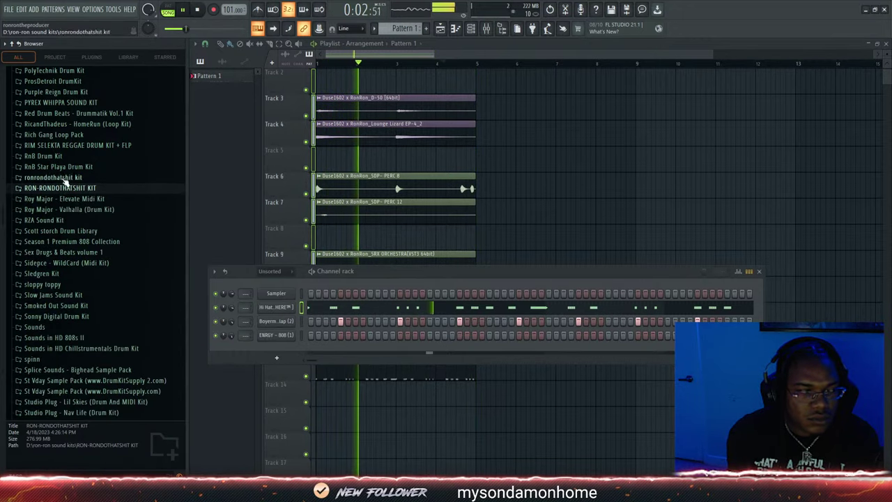
scroll(88, 258, down, 8)
scroll(89, 258, down, 5)
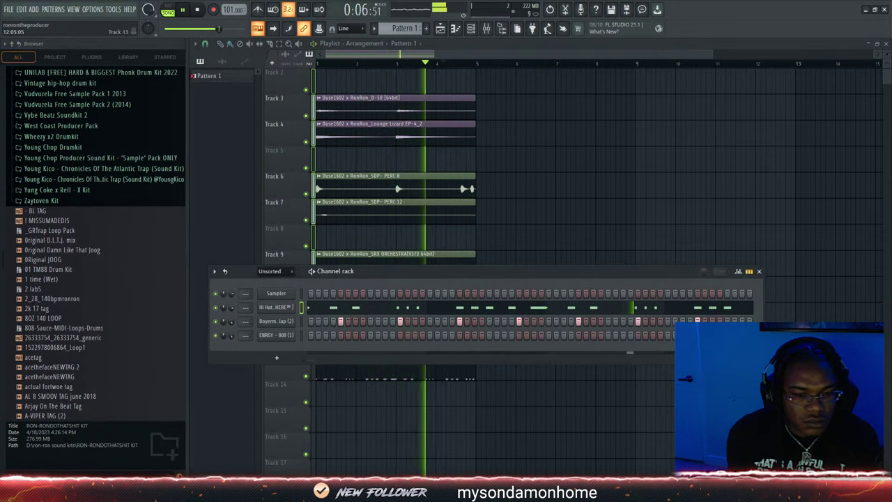
Add claps on steps 11 and 15 of bar 4 and chop the step 11 clap into four short notes
scroll(634, 324, right, 5)
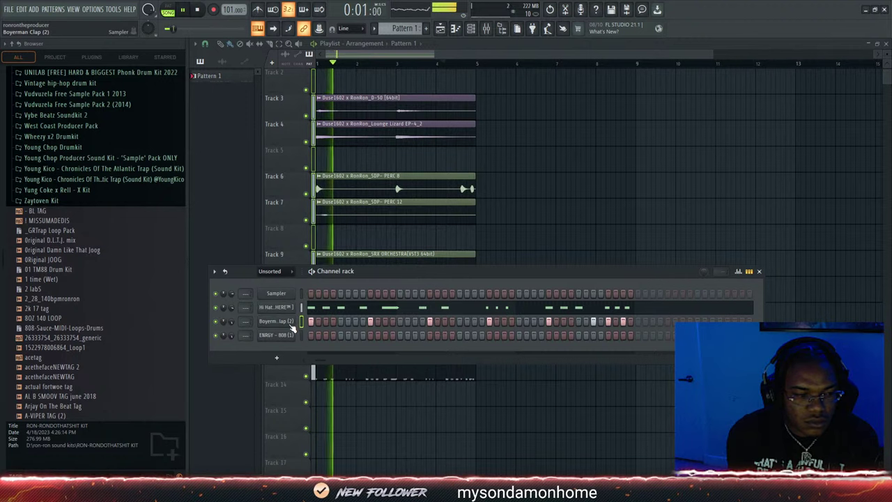
key(F7)
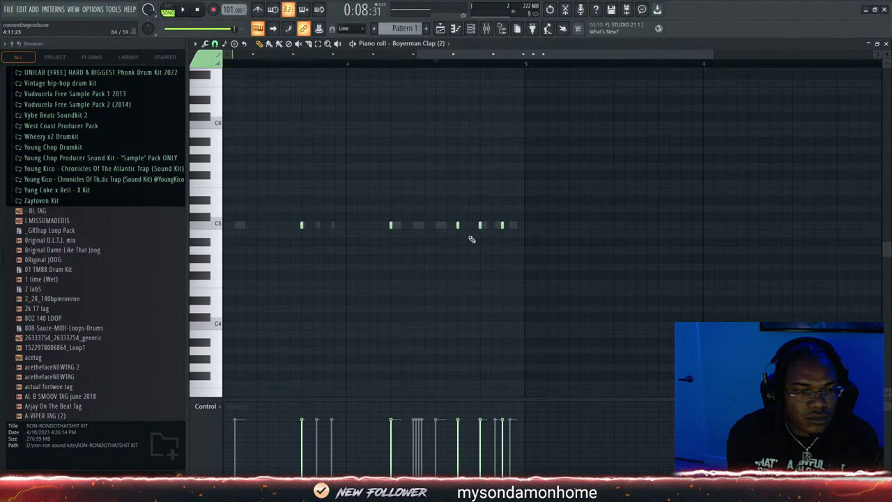
key(space)
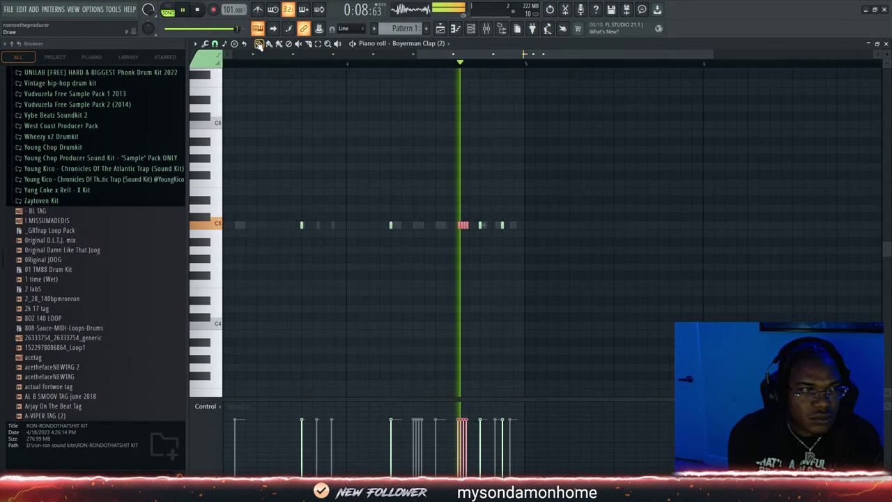
Chop the step 15 clap of bar 4 into four short notes and lower their velocities in a descending slope
drag(503, 224, 510, 223)
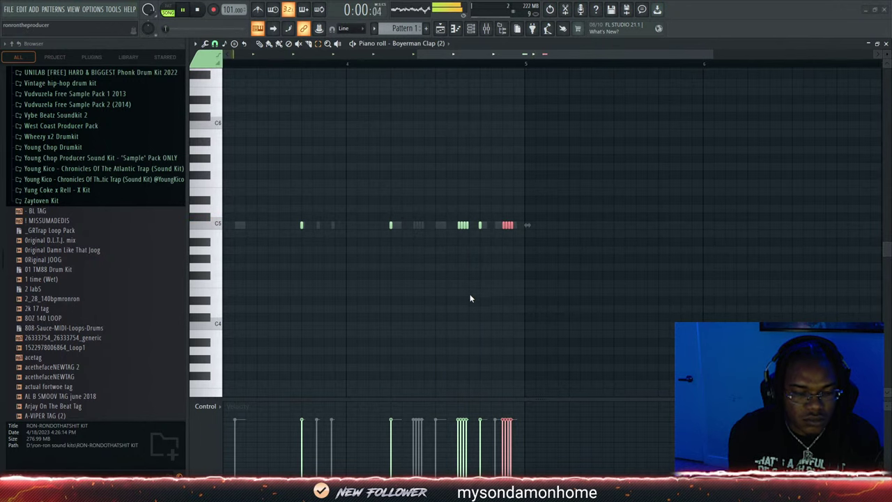
click(536, 465)
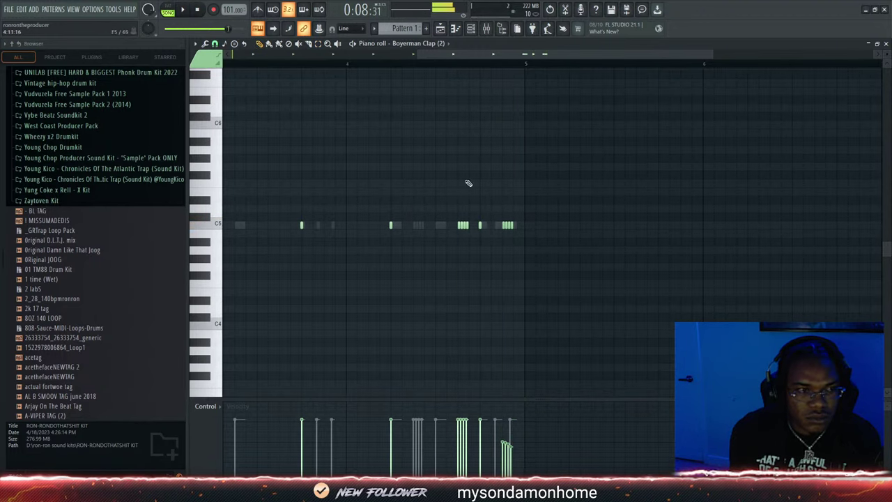
Clone the Boyerman Clap (2) channel and place one hit of the clone on step 13 of bar 4
key(F6)
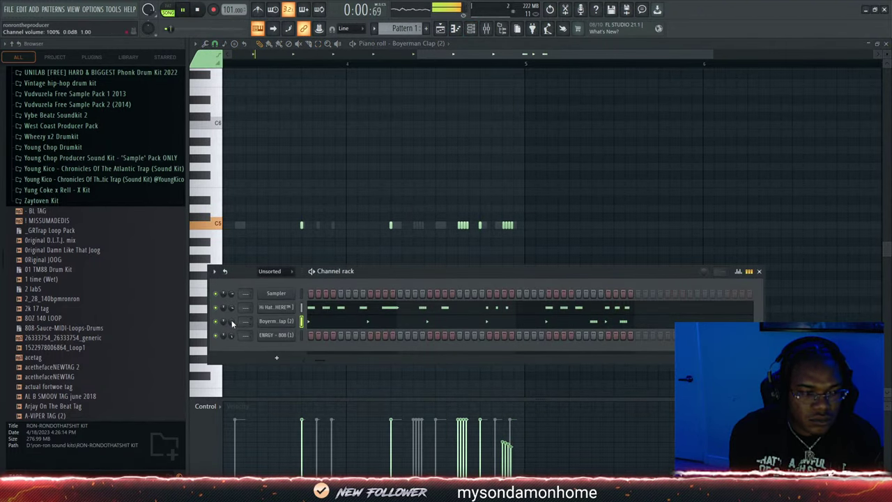
scroll(42, 201, up, 15)
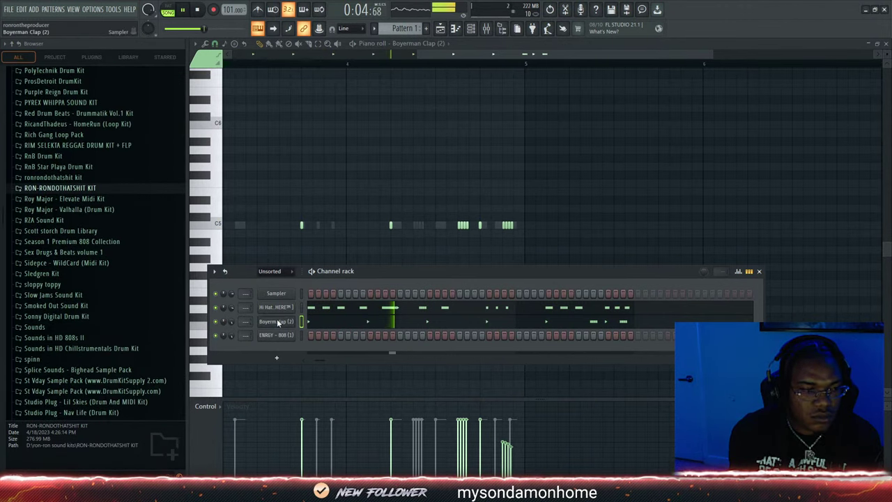
click(607, 336)
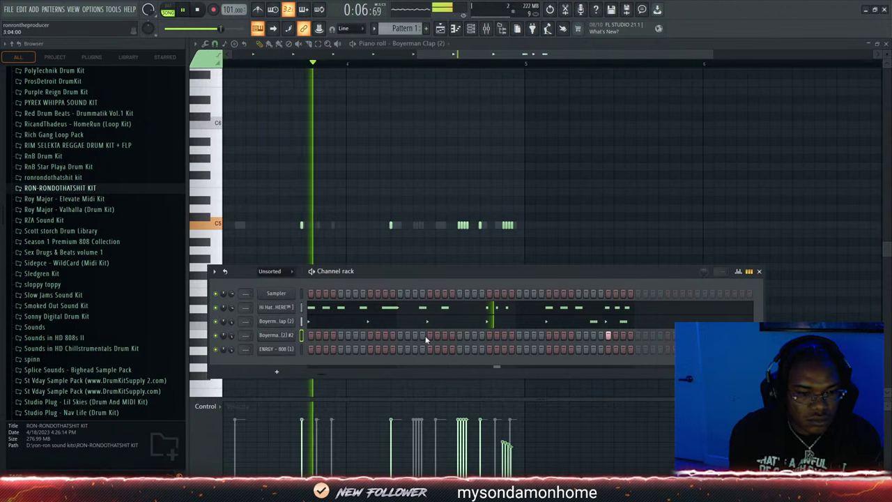
Link the nine loop stem audio channels used in the arrangement to their own mixer tracks 1 to 9
click(301, 311)
click(495, 32)
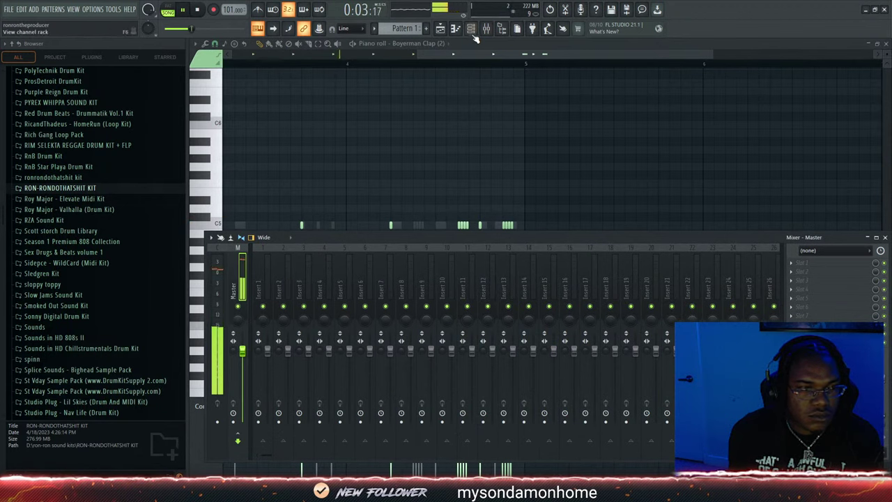
click(440, 28)
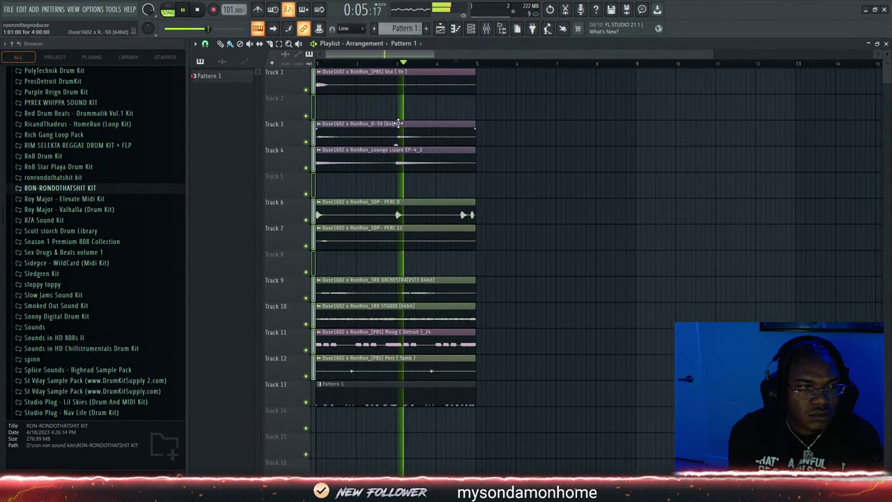
click(471, 29)
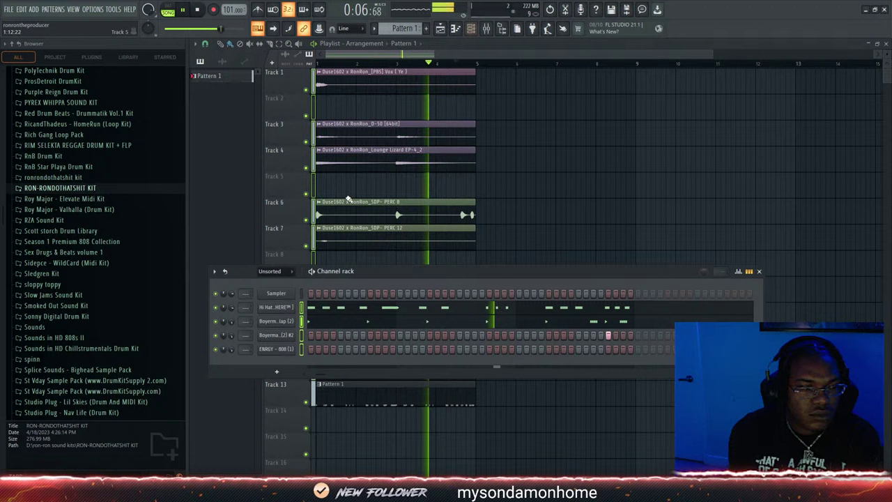
double_click(390, 79)
click(472, 29)
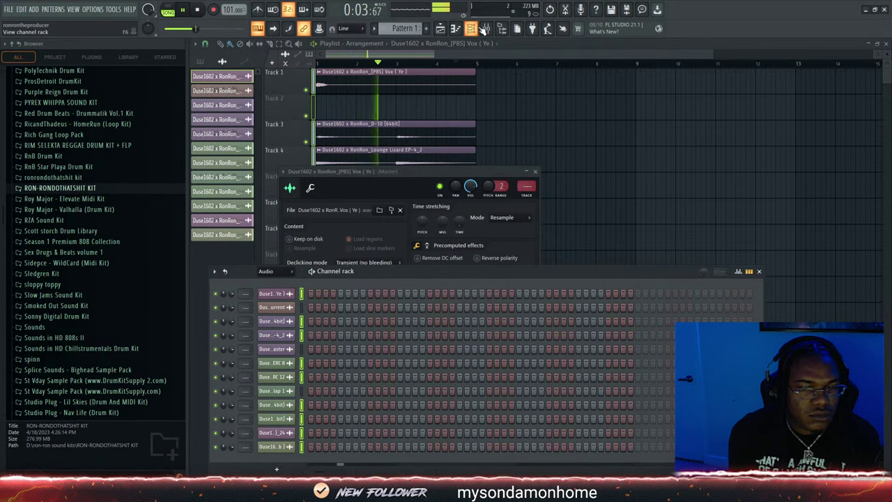
click(473, 29)
click(485, 29)
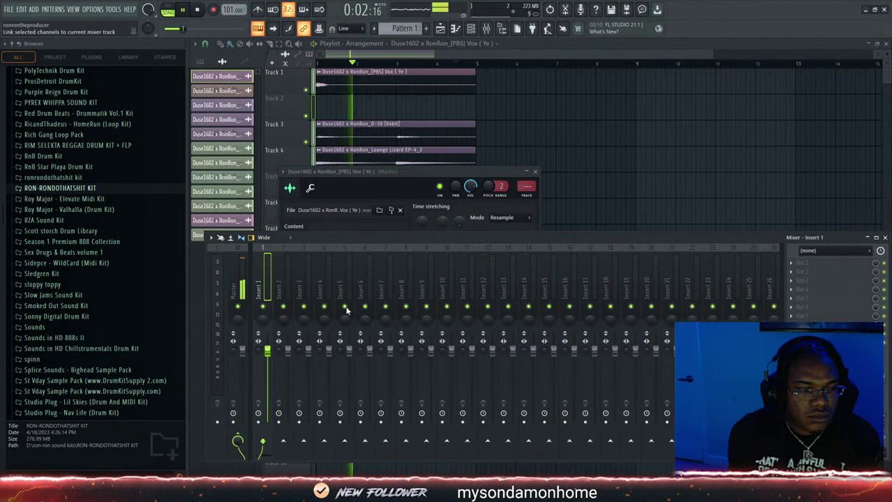
click(470, 27)
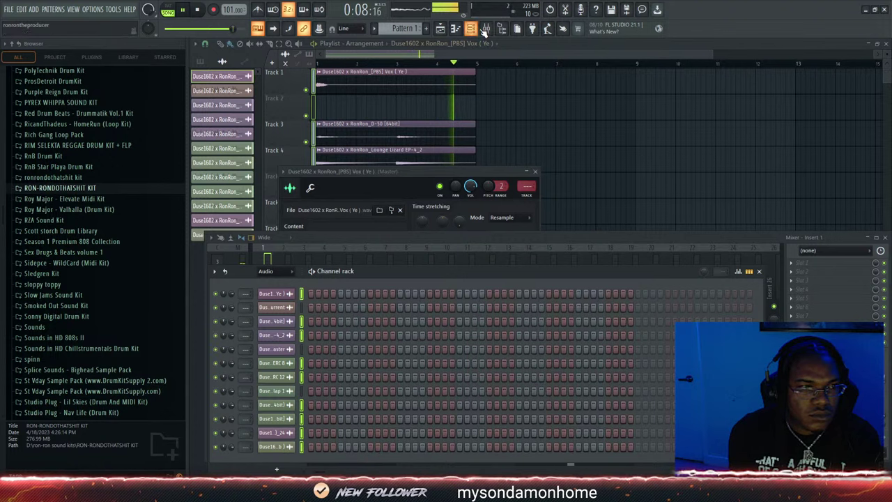
click(484, 29)
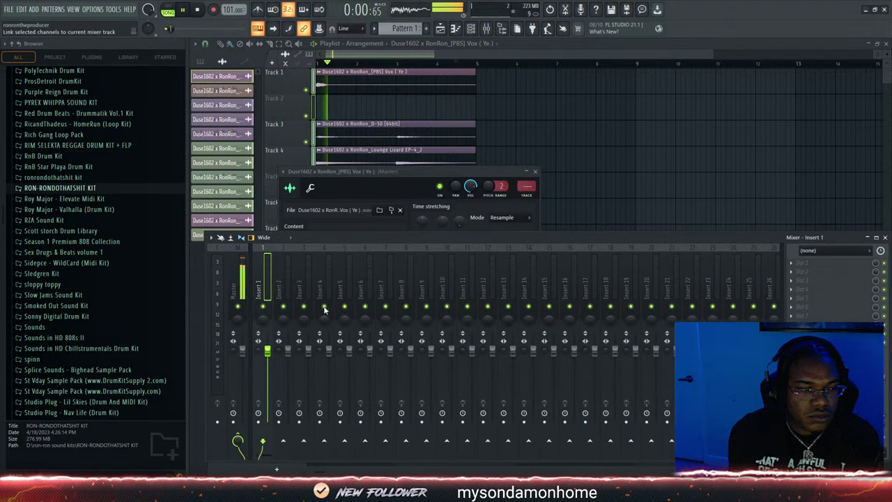
key(ctrl+l)
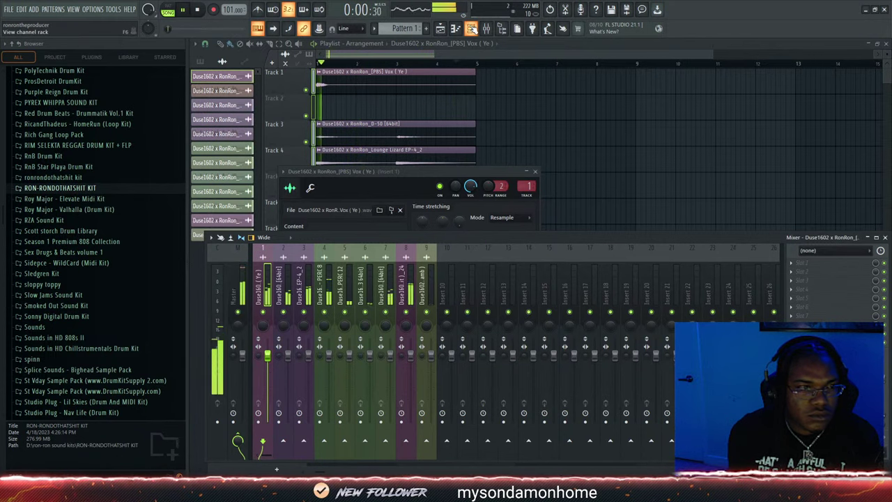
Link the hi-hat, both Boyerman clap channels and the ENRGY - 808 (1) channel to mixer tracks 10 to 13
click(471, 28)
key(space)
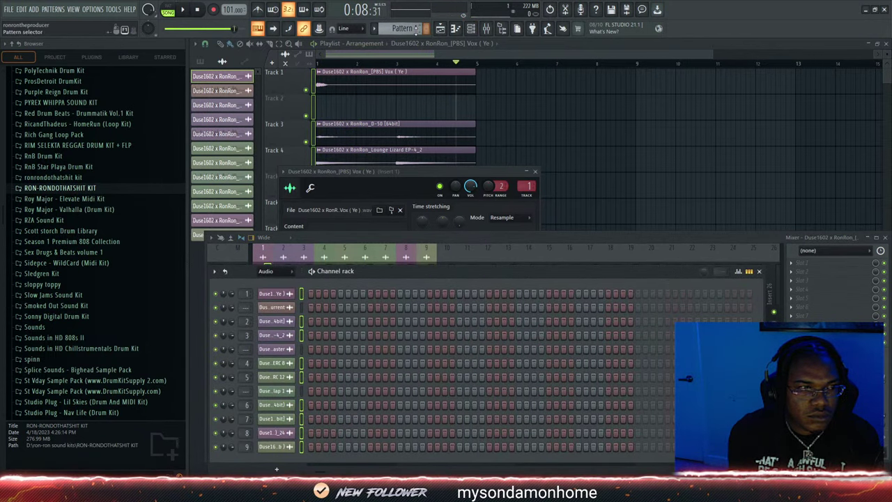
scroll(416, 30, down, 1)
scroll(415, 30, up, 1)
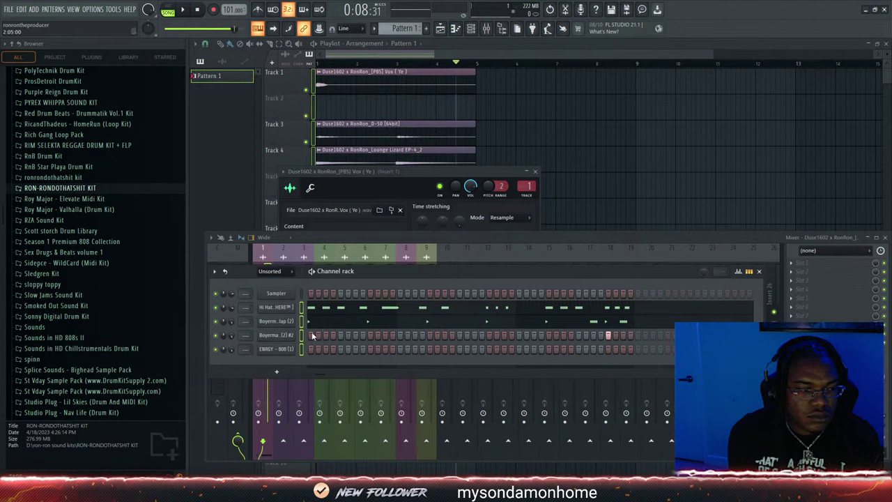
click(488, 31)
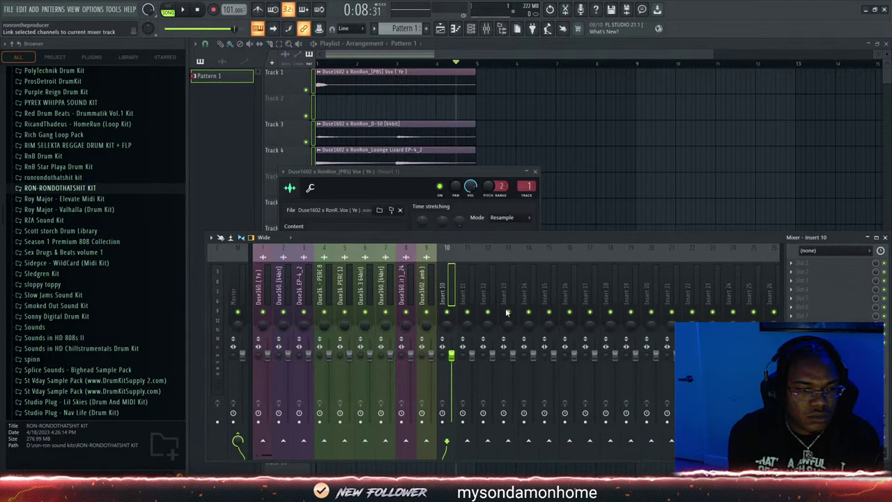
Add Fruity Reeverb 2 to the Boyerman Clap (2) #2 mixer track and play the beat
key(space)
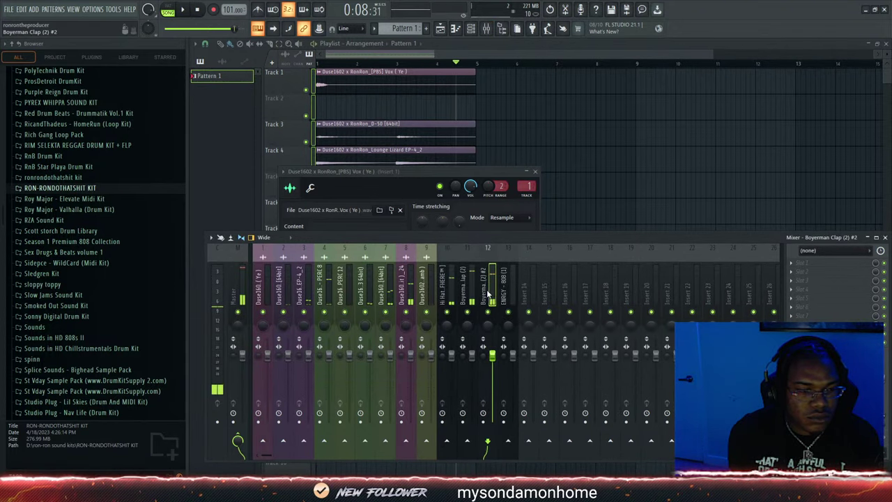
click(679, 140)
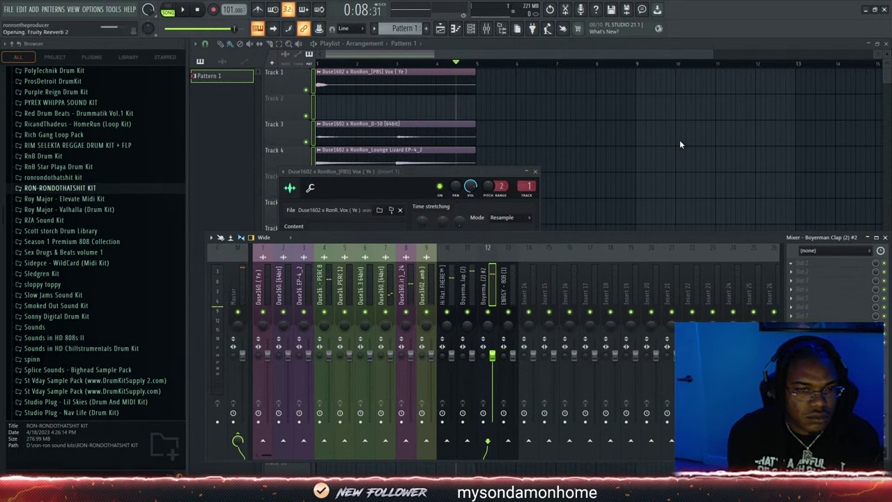
key(space)
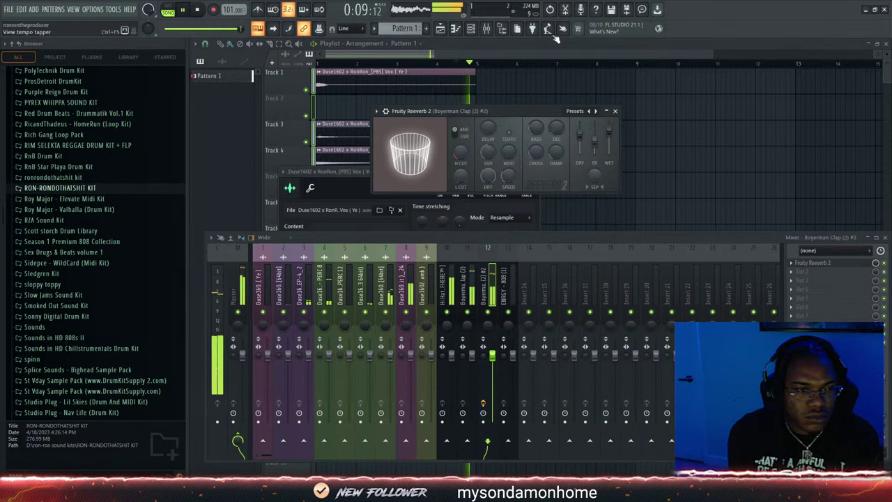
Add a lower-velocity Boyerman Clap (2) note on step 15 of bar 2 and chop it into four short notes
click(471, 29)
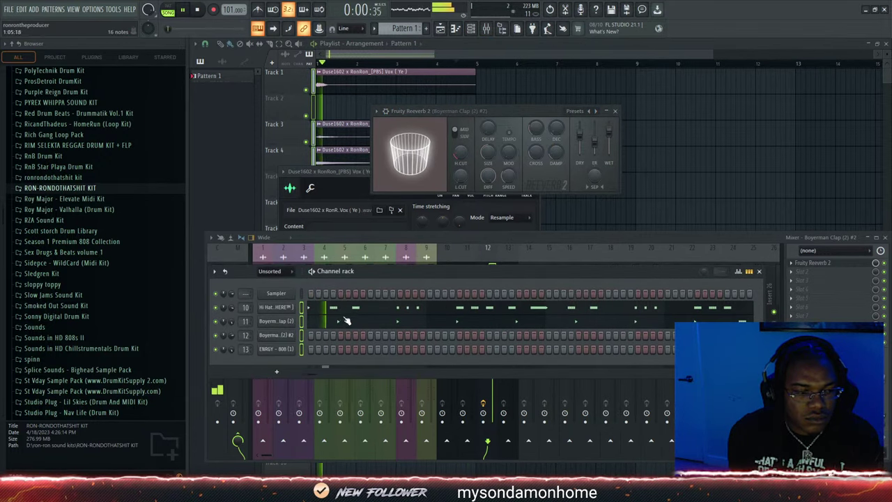
click(528, 324)
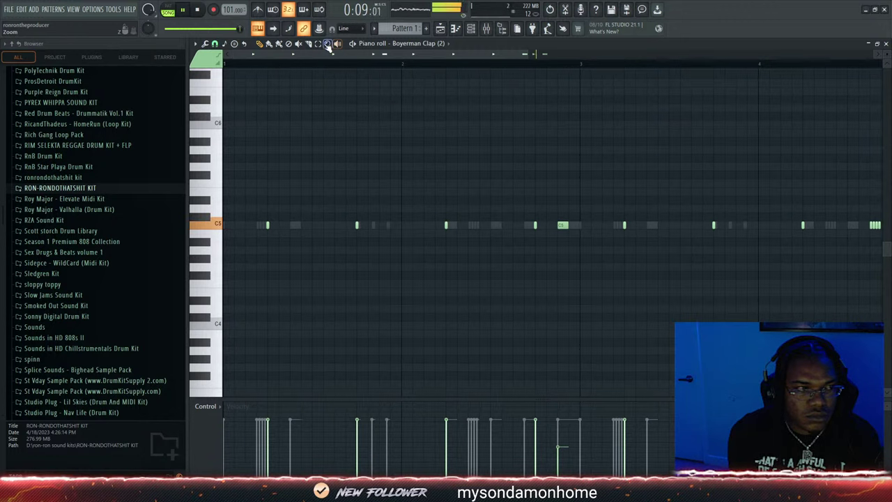
click(562, 225)
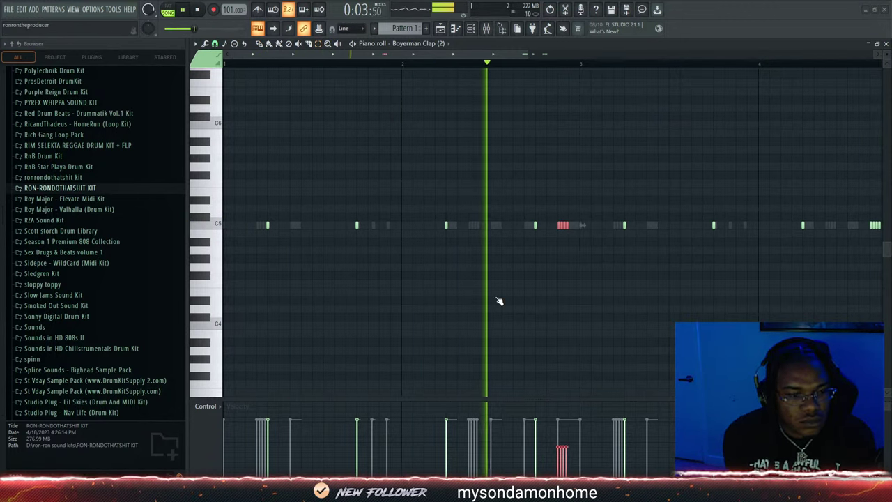
Look through the 808S and HI HATS folders of RON-RONDOTHATSHIT KIT in the browser
key(F6)
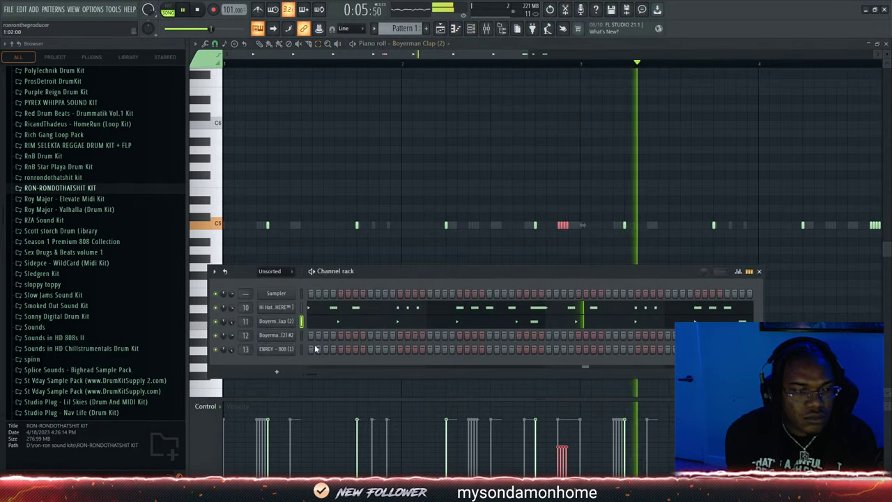
scroll(70, 300, up, 4)
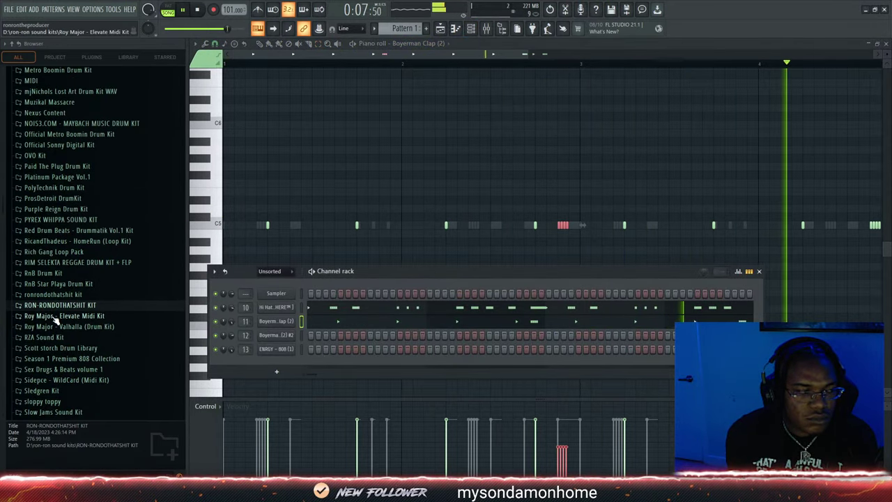
click(60, 306)
scroll(140, 209, up, 2)
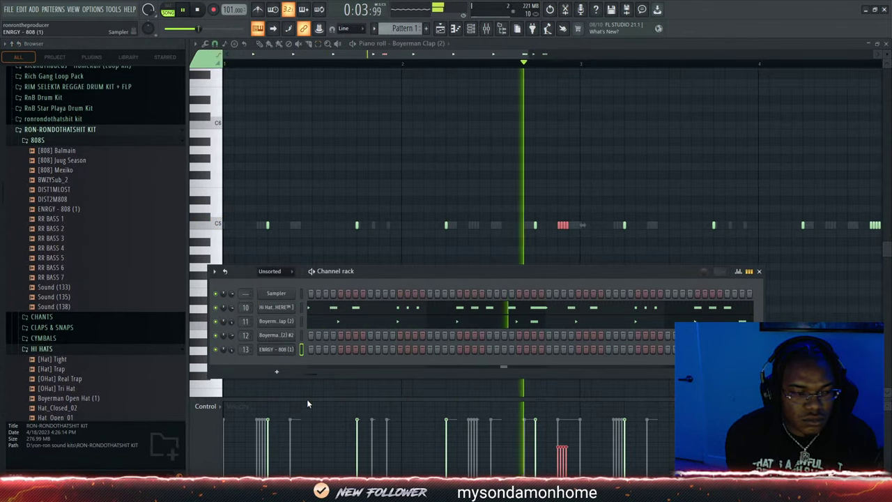
Place a two-step B4 note at the start of bar 1 in the ENRGY - 808 (1) piano roll
key(F7)
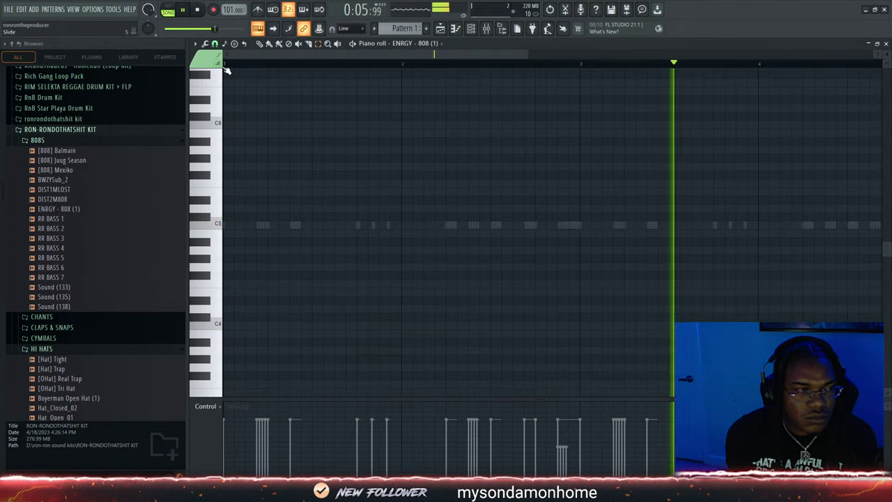
click(261, 43)
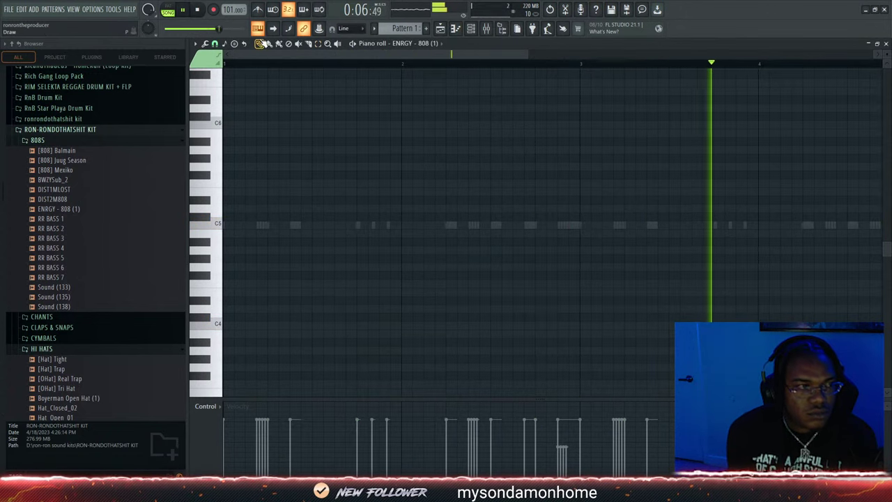
click(227, 200)
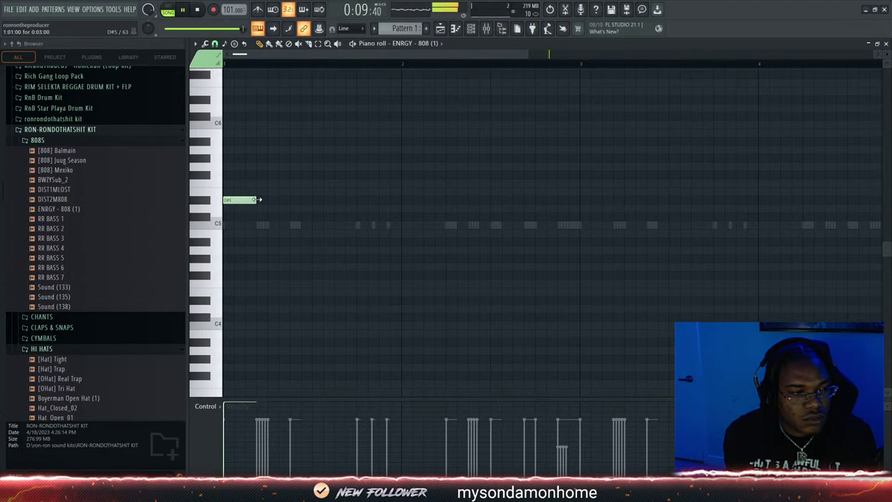
drag(226, 148, 235, 211)
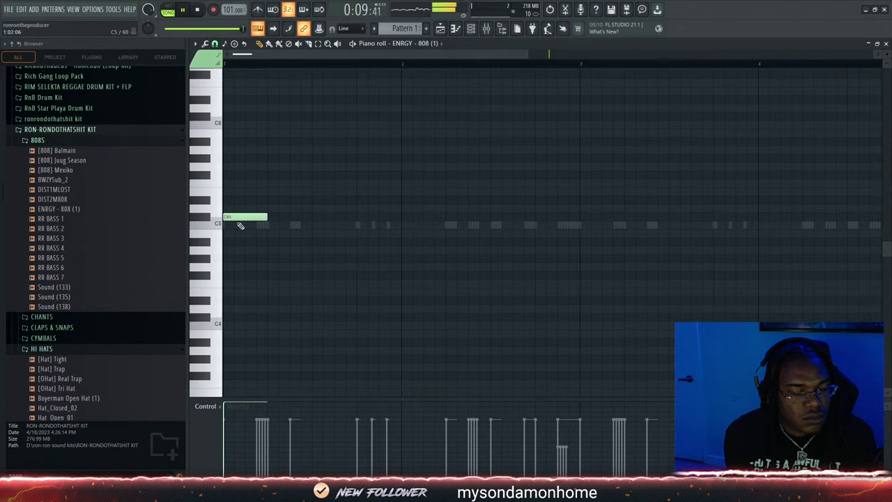
click(277, 217)
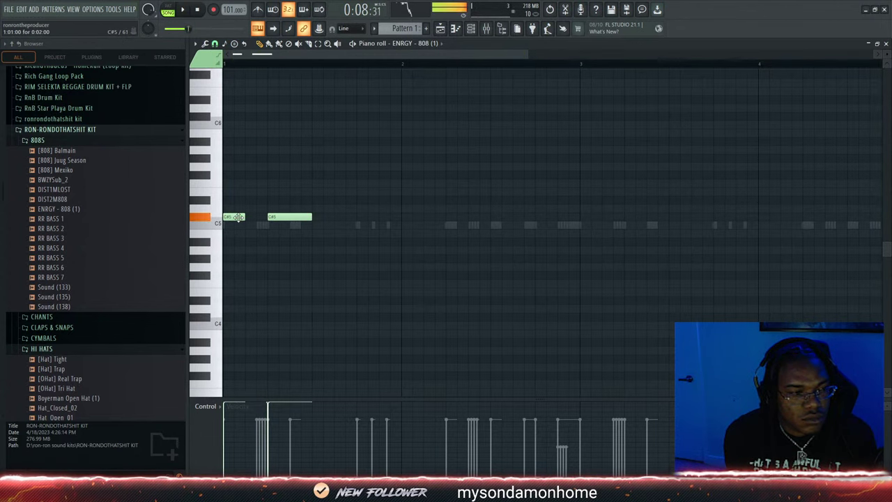
drag(237, 217, 232, 232)
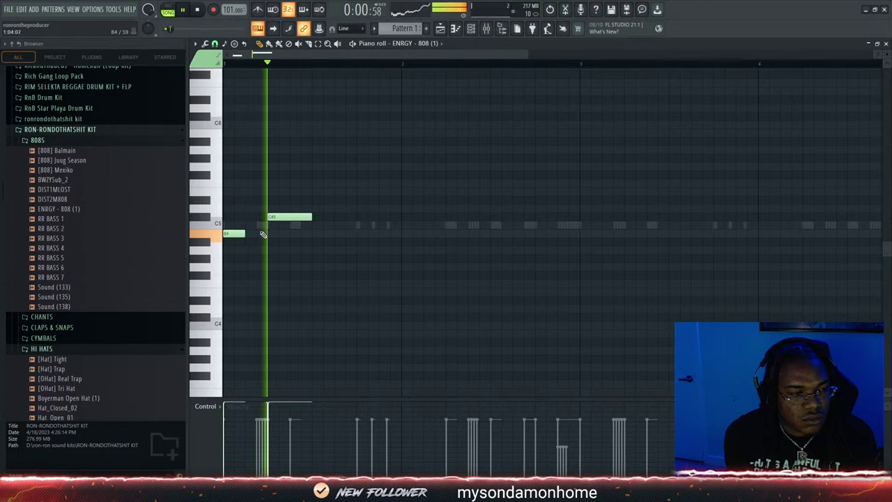
drag(290, 218, 290, 237)
key(space)
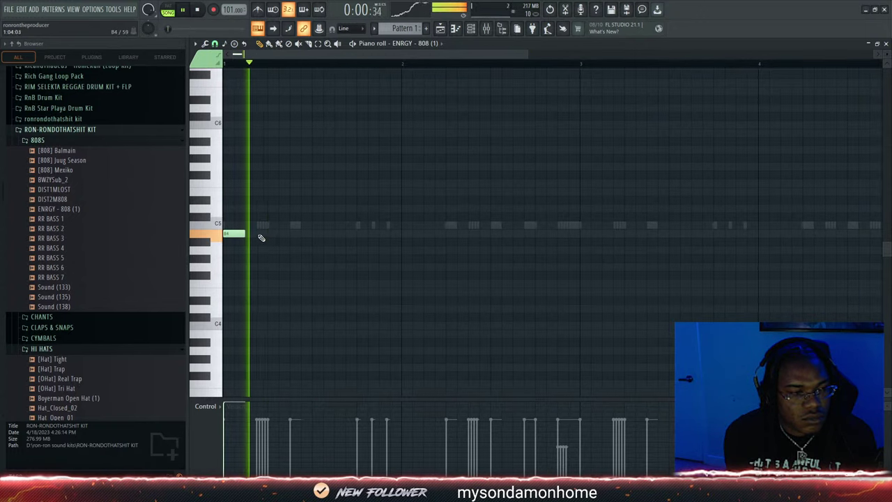
Add two-step B4 808 notes on steps 7 and 11 of bar 1
click(293, 233)
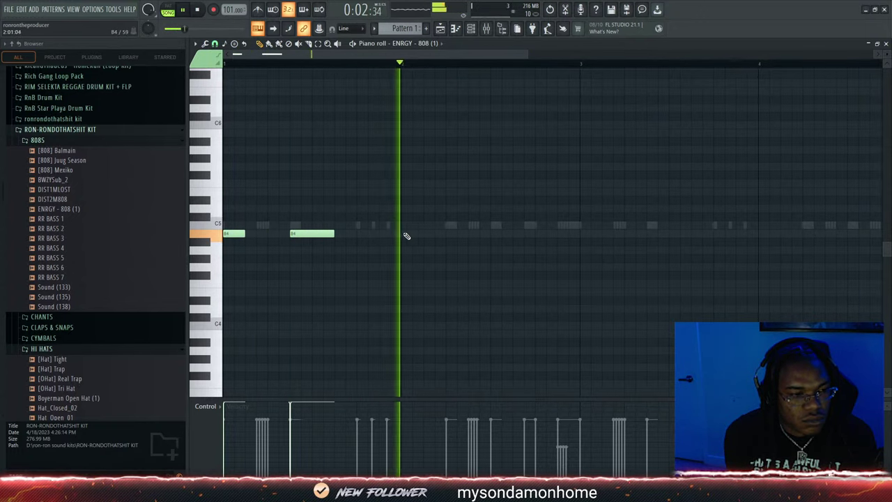
drag(335, 235, 311, 235)
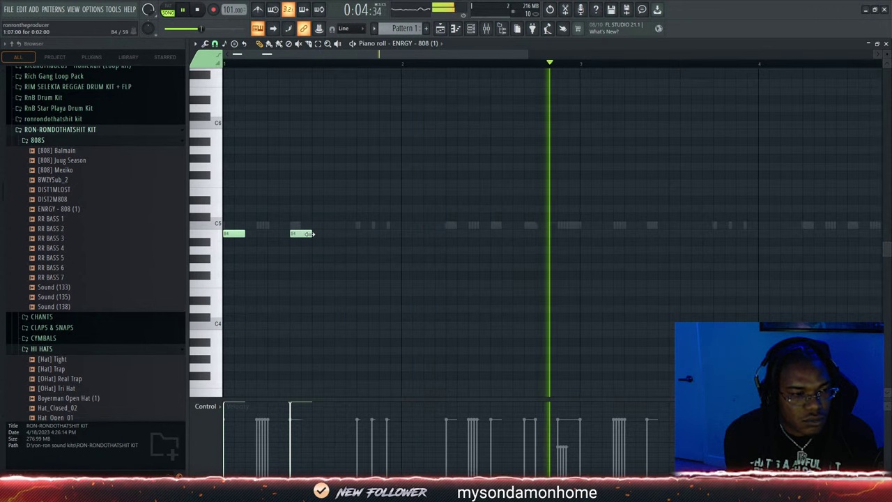
click(336, 234)
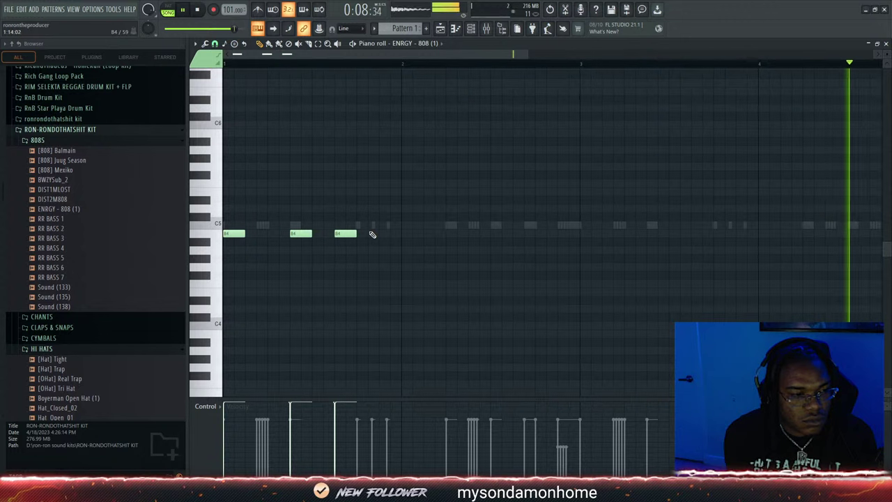
key(space)
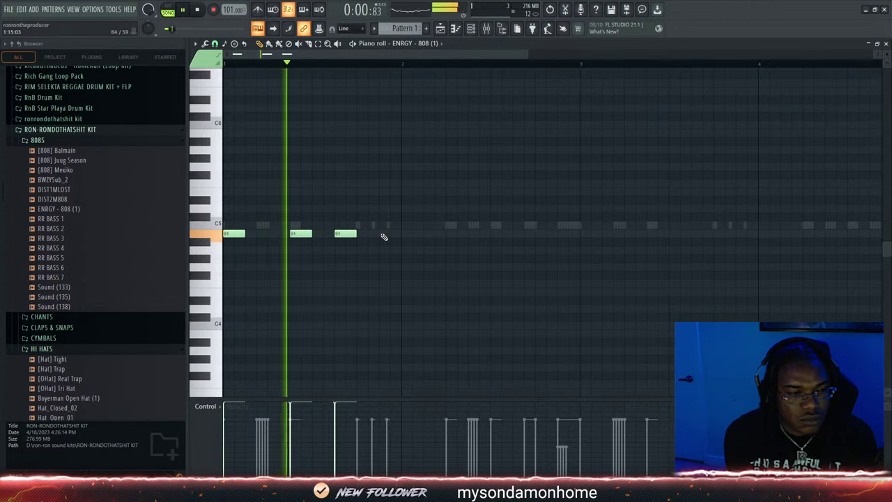
Add a two-step 808 note at the start of bar 2, try it on G5, and return it to B4
click(410, 234)
key(space)
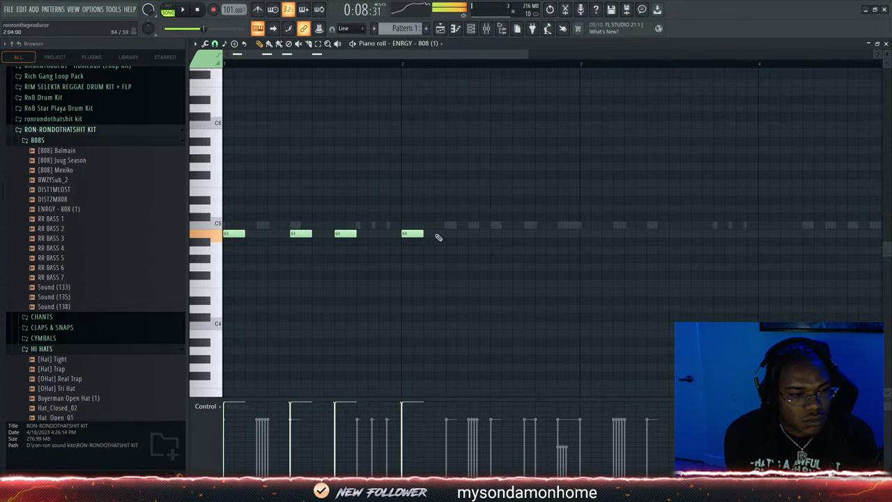
drag(411, 173, 410, 167)
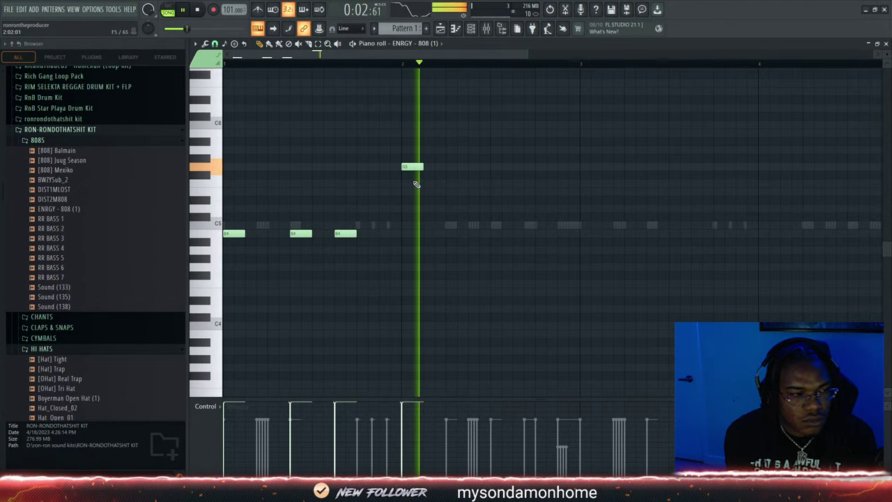
key(space)
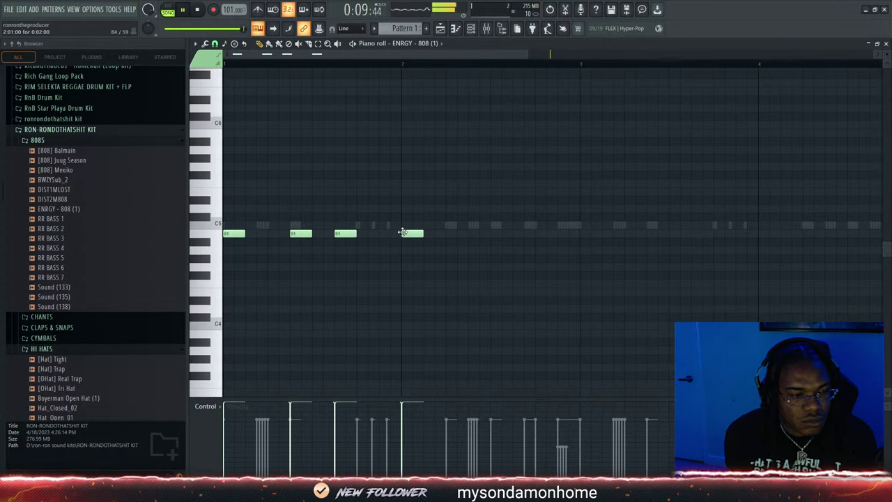
key(space)
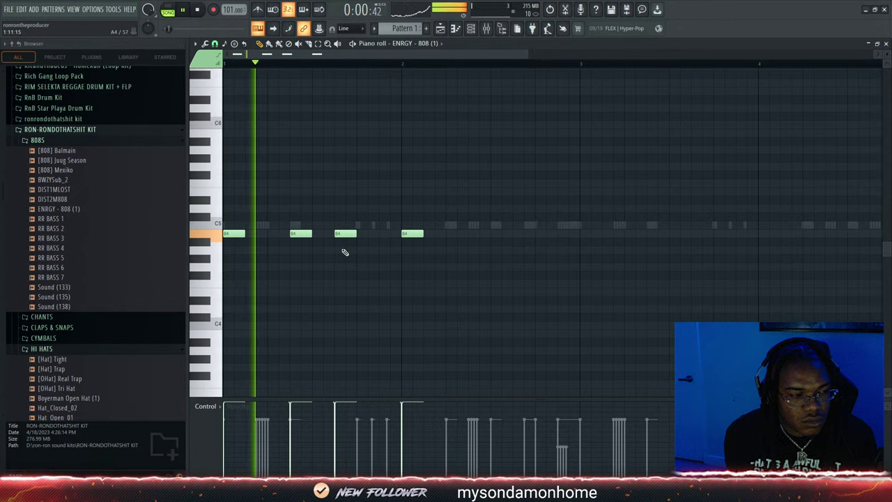
Add a two-step 808 note on step 7 of bar 2, audition it at several pitches and settle on F5
click(472, 209)
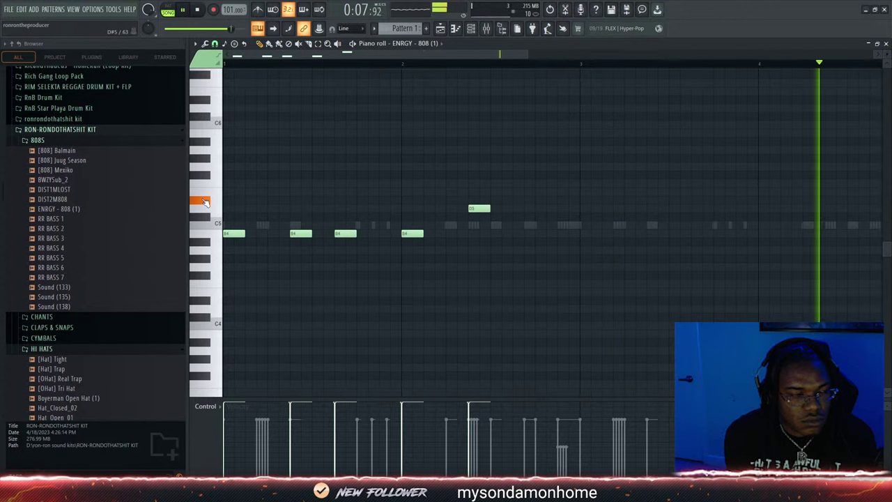
key(space)
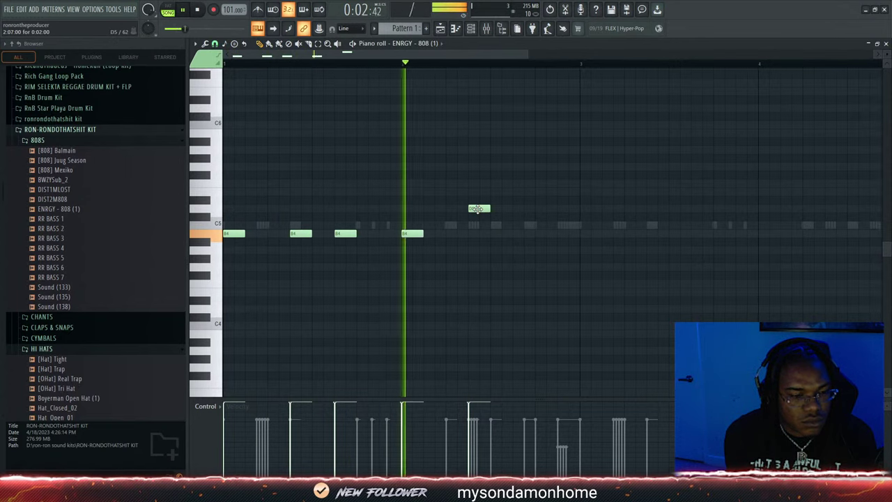
drag(476, 209, 476, 191)
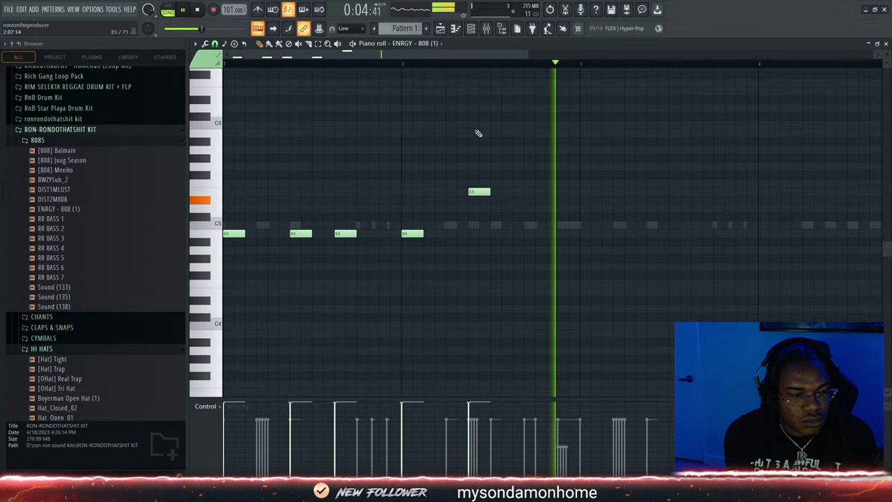
click(433, 64)
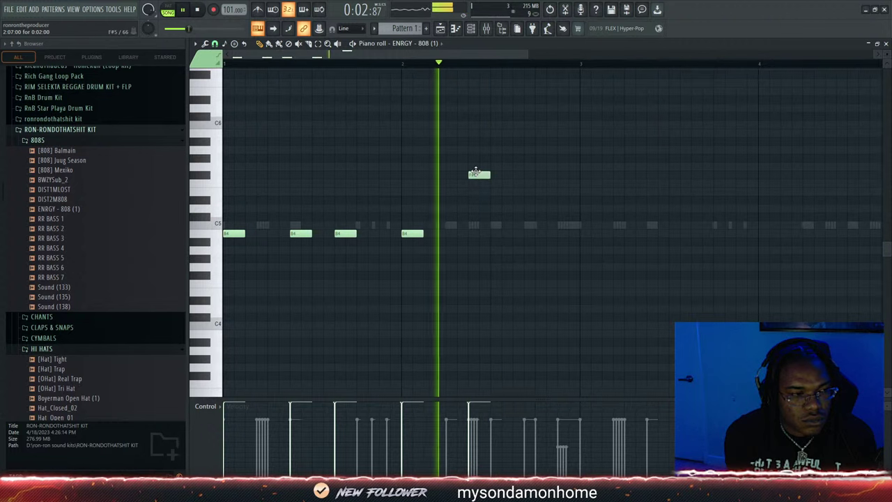
drag(474, 173, 477, 183)
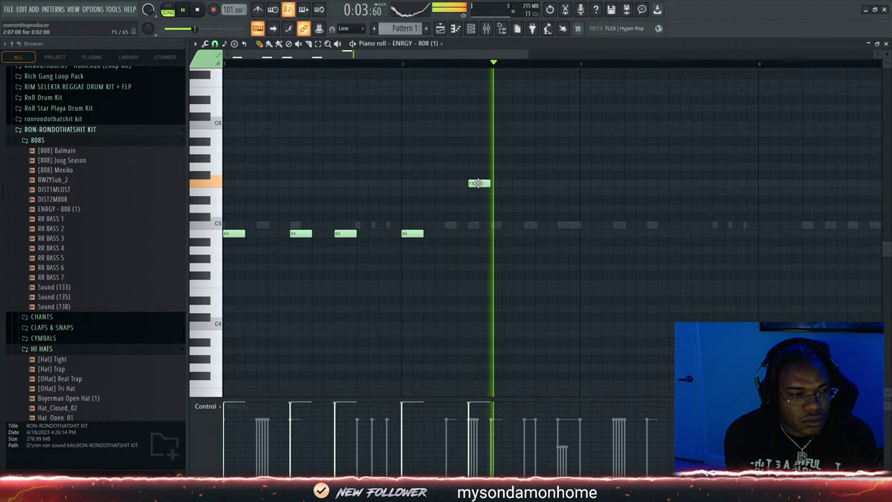
Add one-step F5 808 notes on steps 11 and 13 of bar 2
click(517, 185)
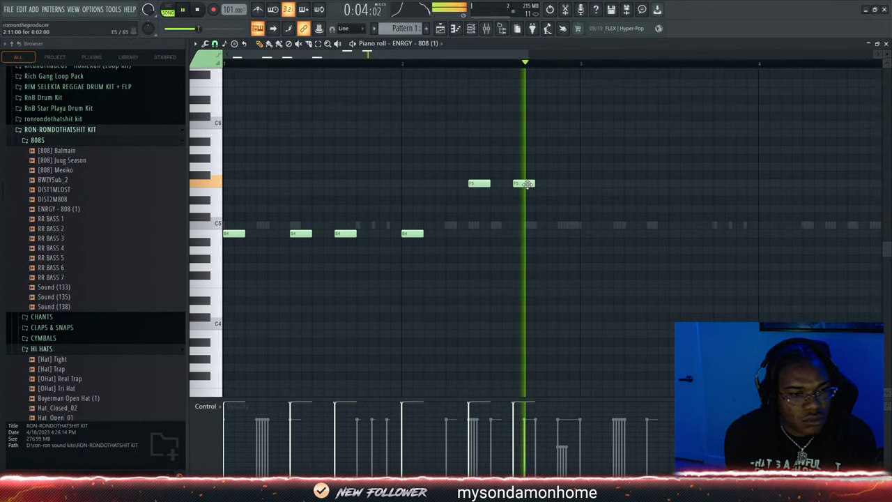
mouse_move(532, 182)
mouse_down()
mouse_move(524, 184)
mouse_move(543, 184)
mouse_up()
click(529, 184)
right_click(540, 183)
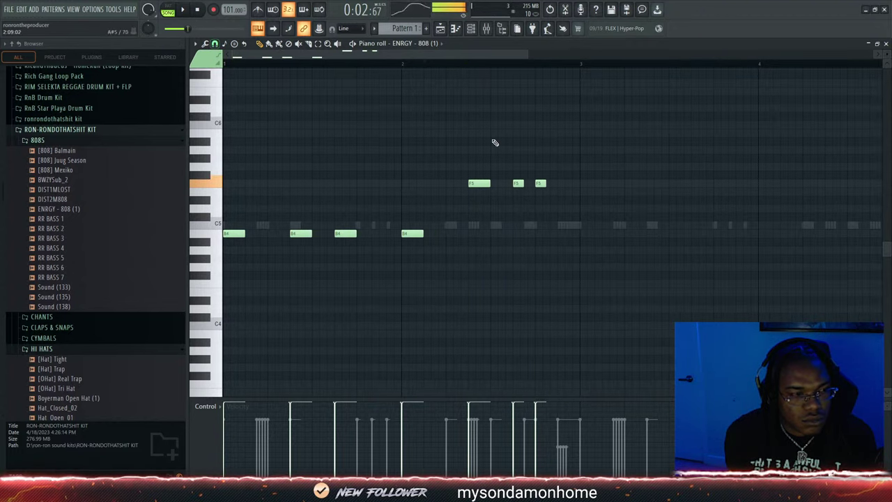
Shorten the step 13 note in bar 2, add another short F5 note after it, and fill the bar's end with a longer F5 note
key(space)
drag(544, 185, 537, 186)
click(551, 185)
key(space)
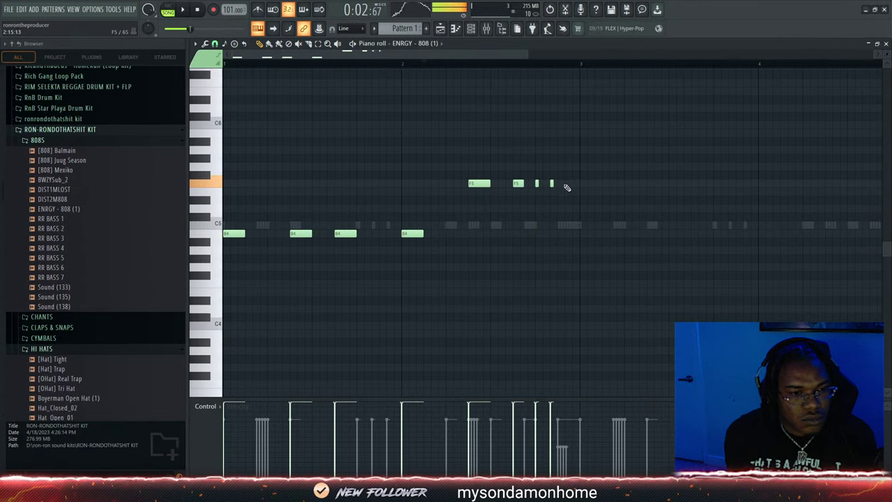
click(567, 183)
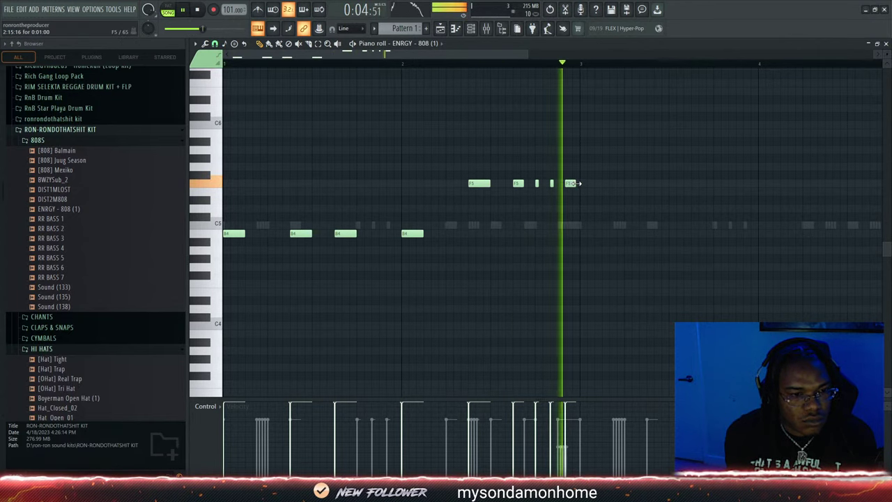
drag(576, 184, 579, 183)
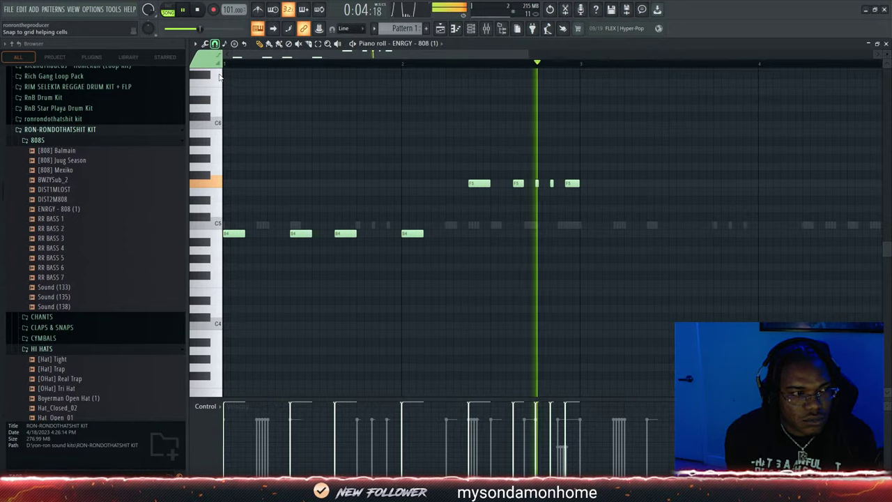
Duplicate the two-bar 808 pattern into bars 3 and 4
key(ctrl+b)
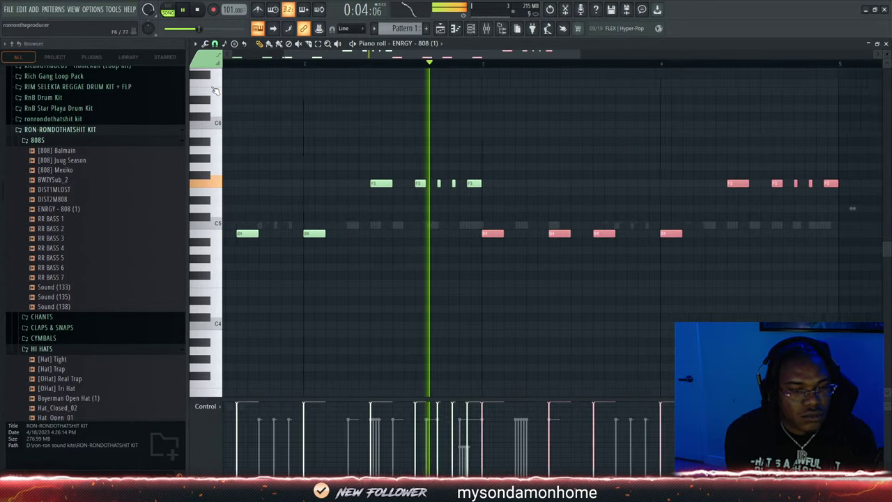
click(471, 29)
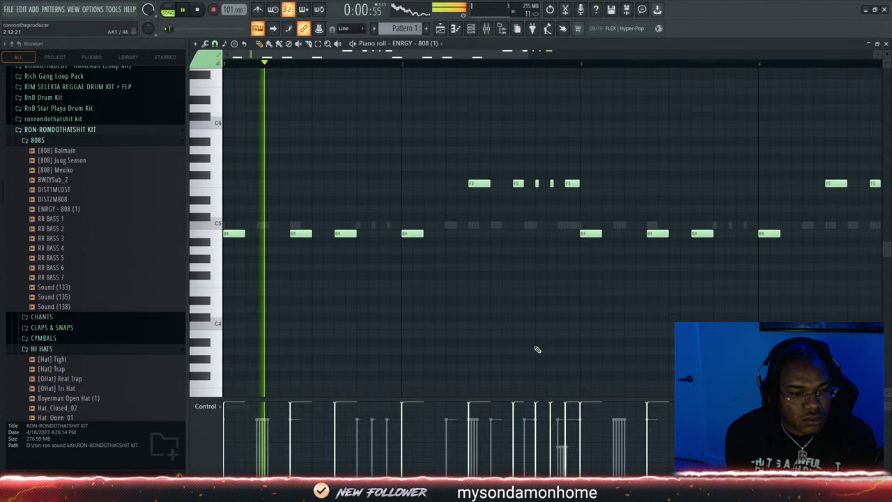
Lower the step 11 808 notes in bars 2 and 4 to B4, keeping the step 7 notes on F5
drag(479, 183, 480, 234)
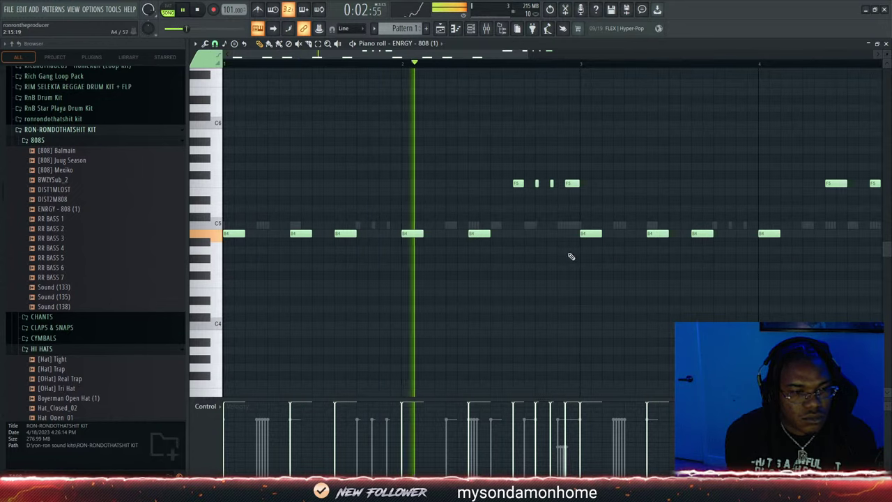
drag(452, 57, 616, 69)
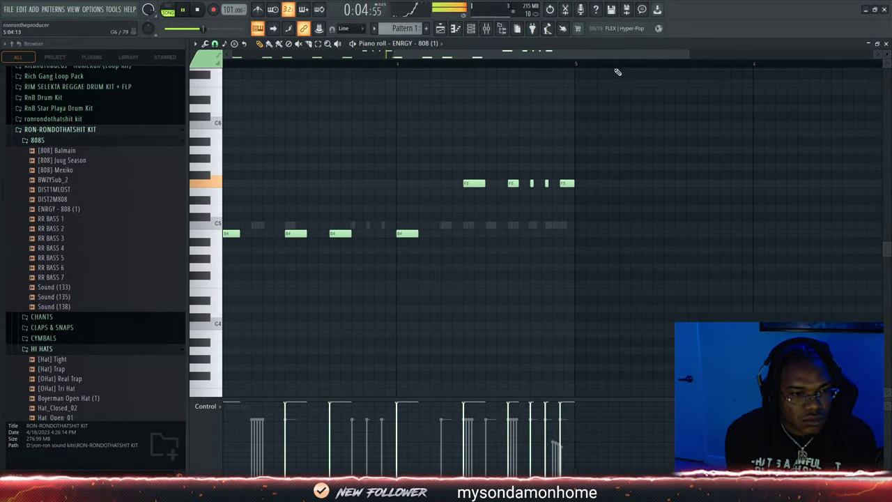
drag(479, 183, 515, 233)
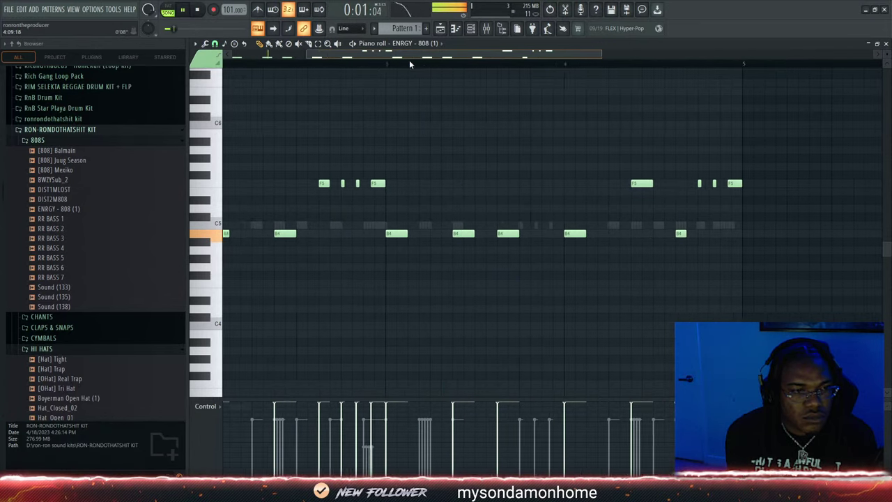
drag(389, 235, 423, 234)
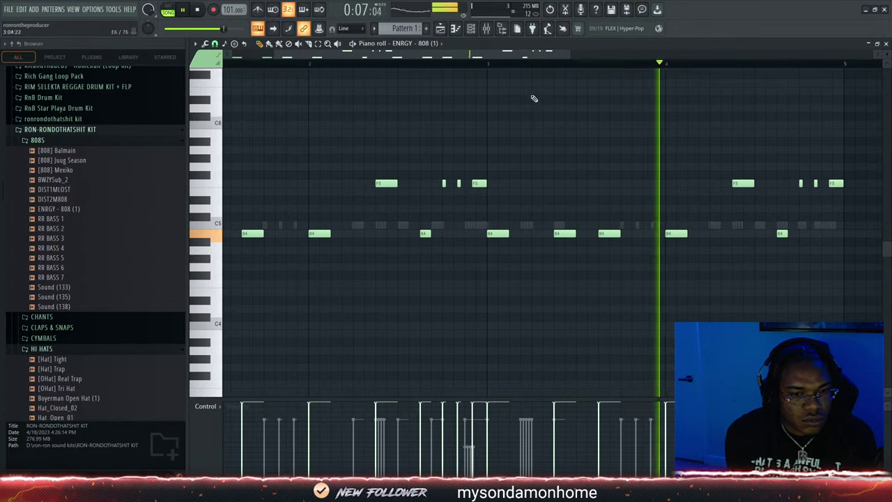
Show the channel rack and collapse the 808S, HI HATS, KICKS and PERCS folders of RON-RONDOTHATSHIT KIT
click(470, 28)
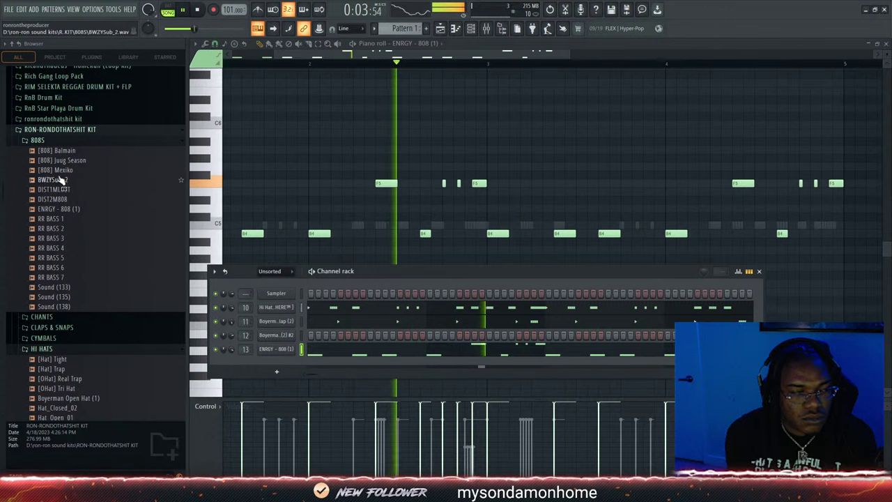
click(38, 140)
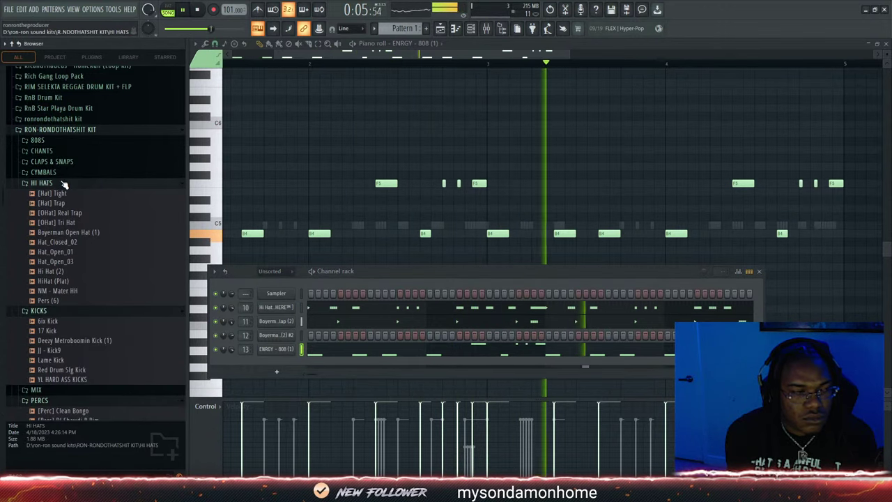
click(63, 183)
click(63, 193)
click(64, 195)
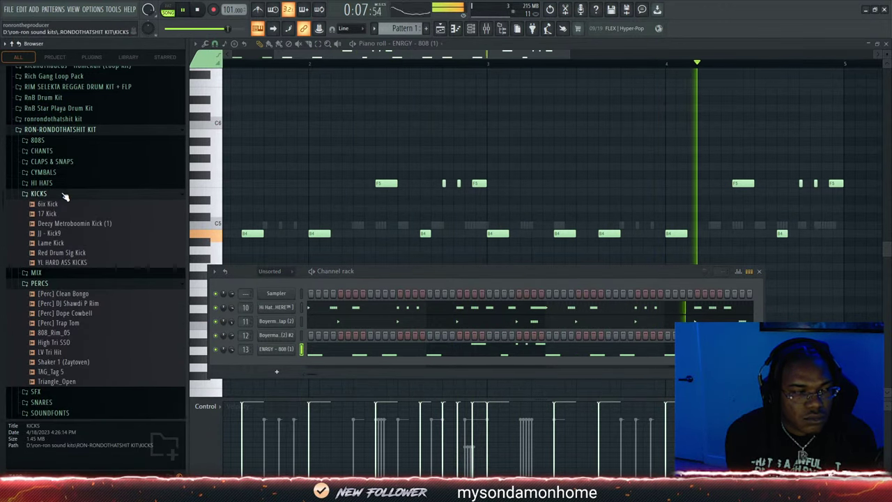
click(64, 196)
click(63, 215)
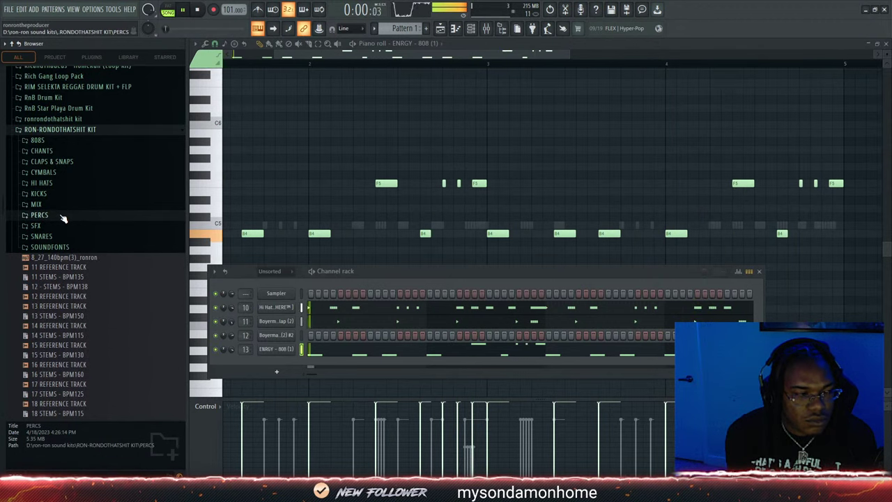
click(64, 215)
click(63, 216)
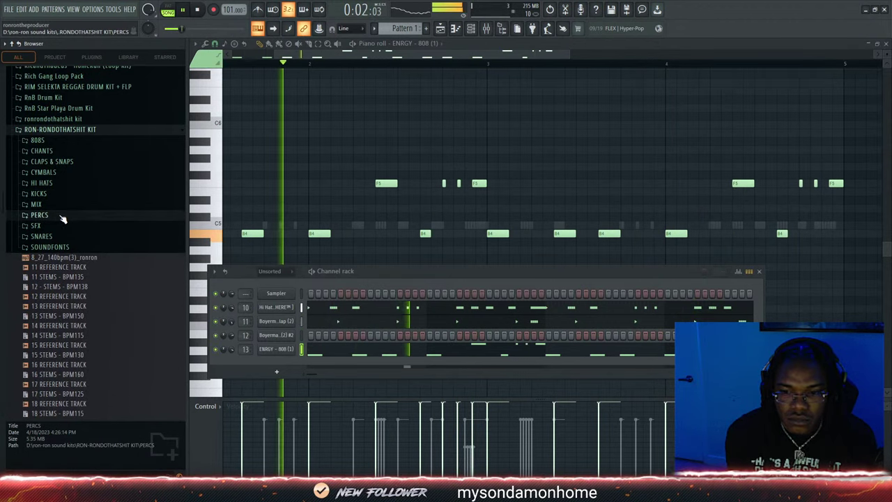
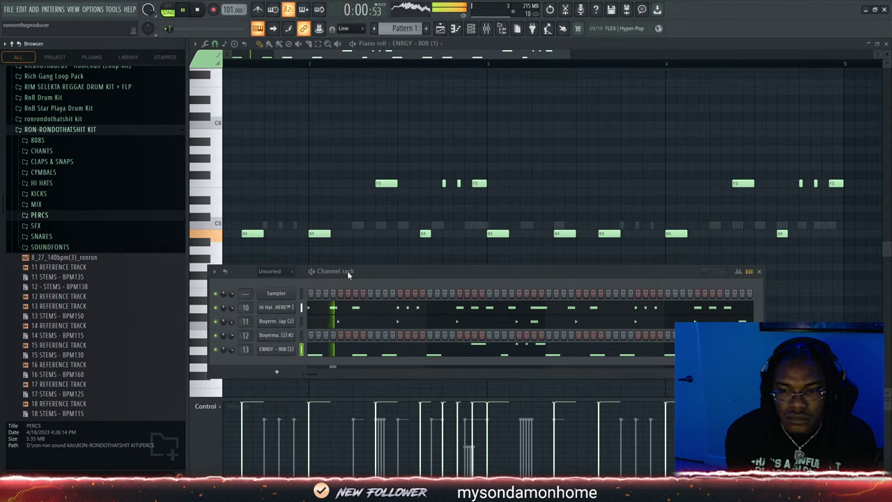
Load 25 Spinback (3) from the SFX folder as a new channel, route it to mixer track 10 and adjust its volume
click(49, 226)
click(49, 226)
click(49, 225)
click(50, 226)
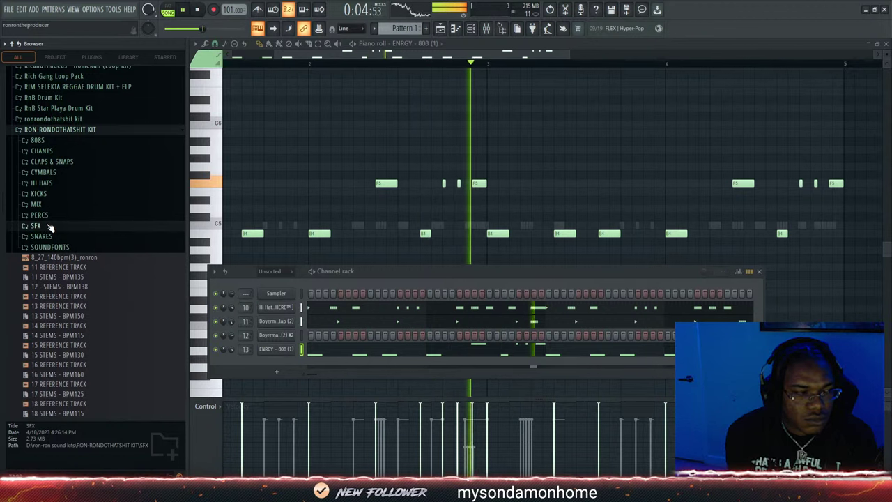
click(50, 227)
drag(59, 235, 280, 363)
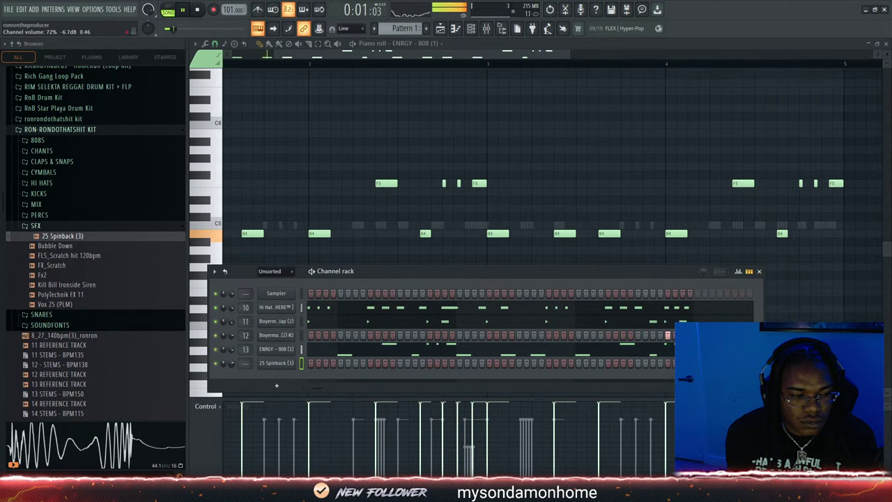
scroll(245, 364, up, 3)
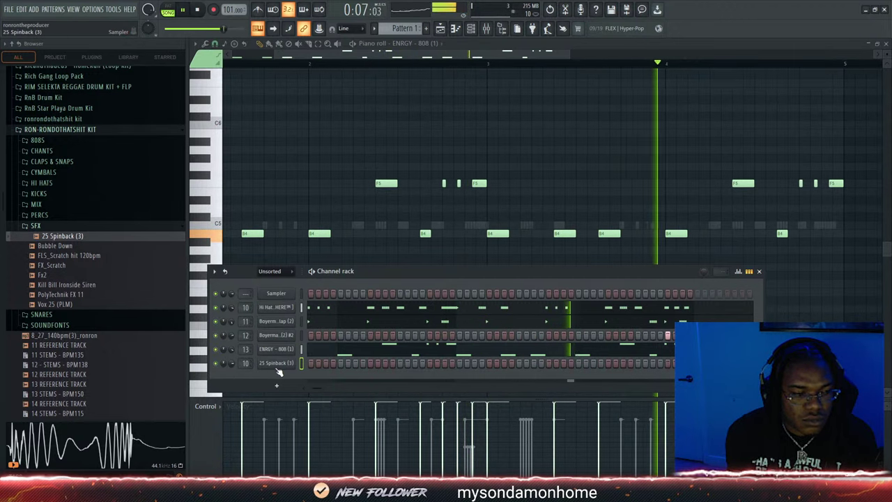
drag(233, 362, 234, 357)
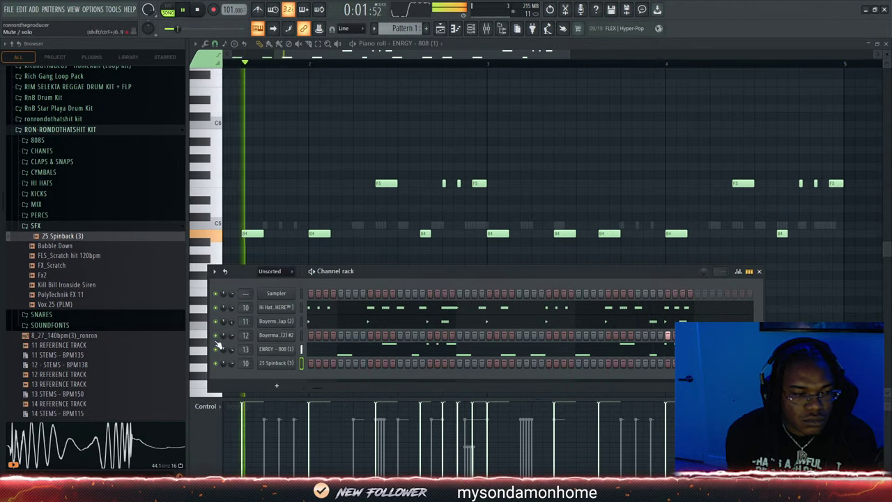
Load 808_Rim_05 from the PERCS folder as a new channel and place a hit on step 3
click(35, 225)
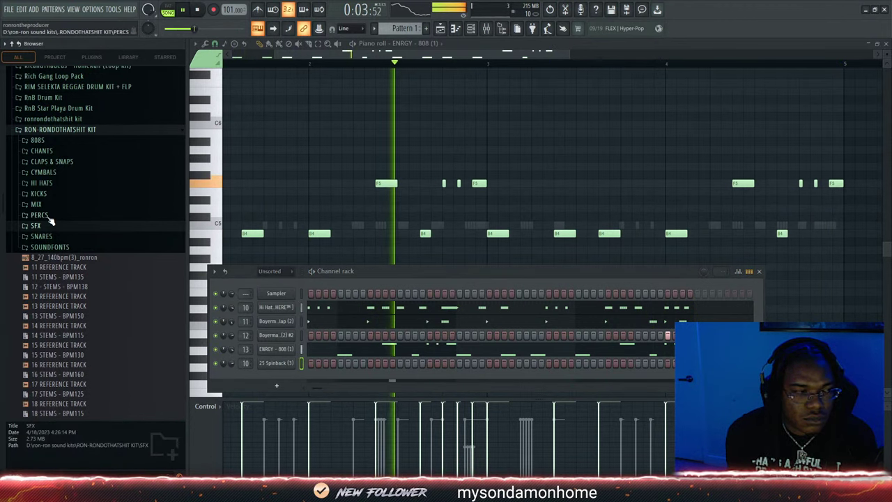
click(39, 215)
click(62, 265)
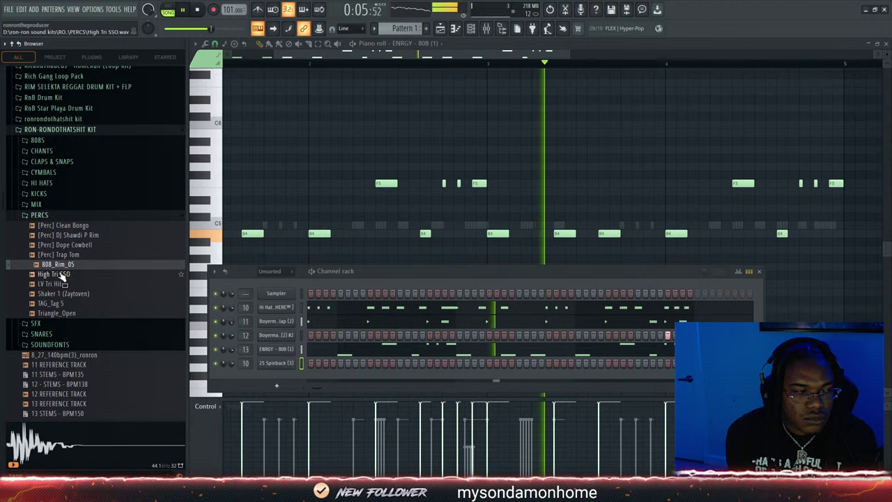
drag(312, 384, 275, 379)
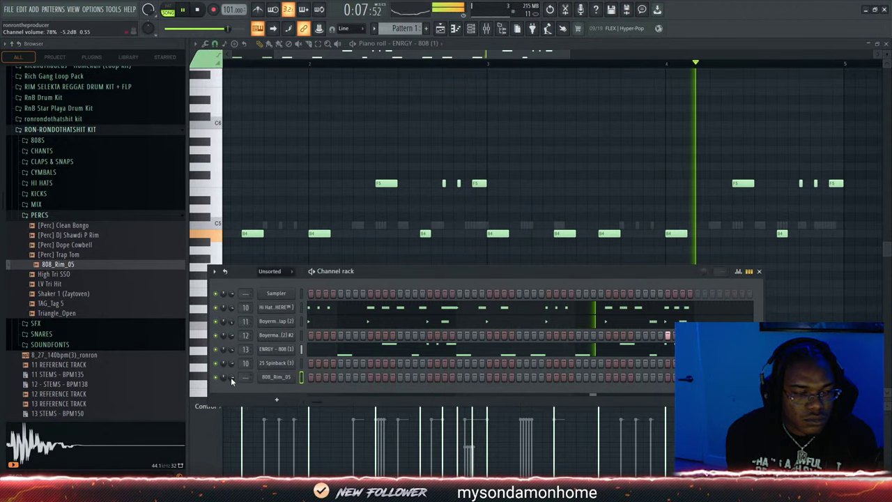
click(325, 377)
click(331, 378)
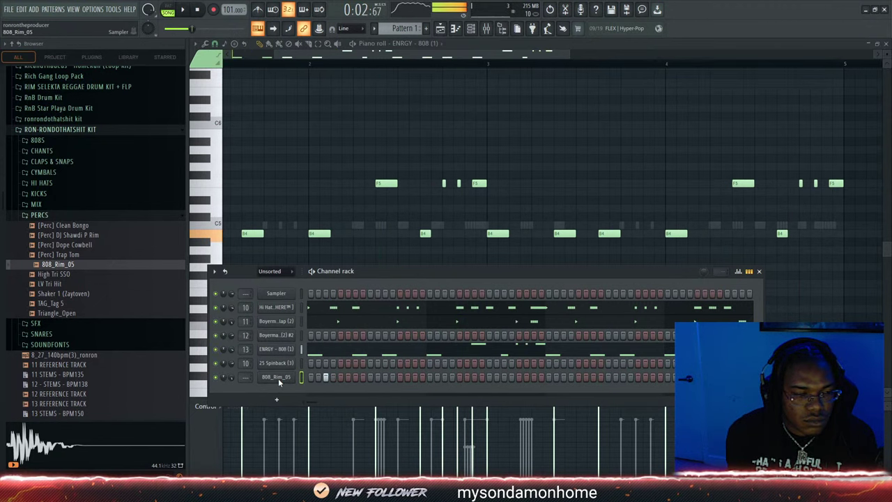
Chop the 808_Rim_05 note on step 3 of bar 1 into a four-hit roll in the piano roll and play it back
key(F7)
drag(338, 54, 262, 56)
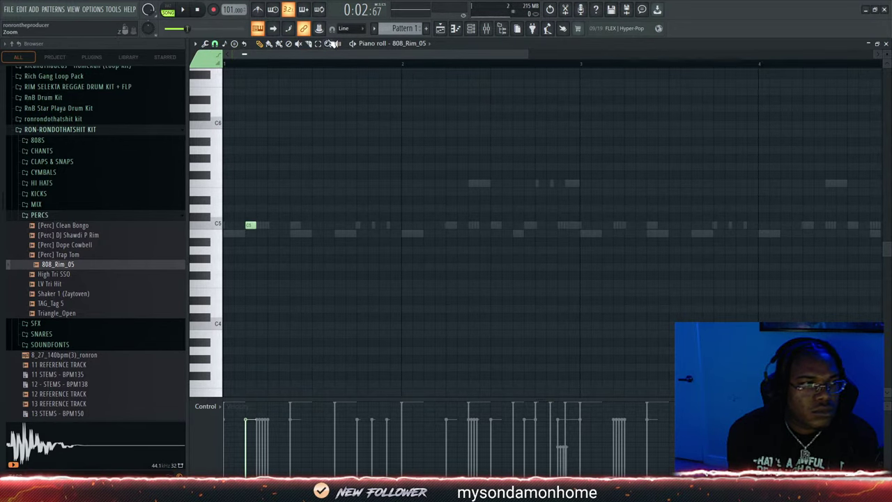
key(ctrl+u)
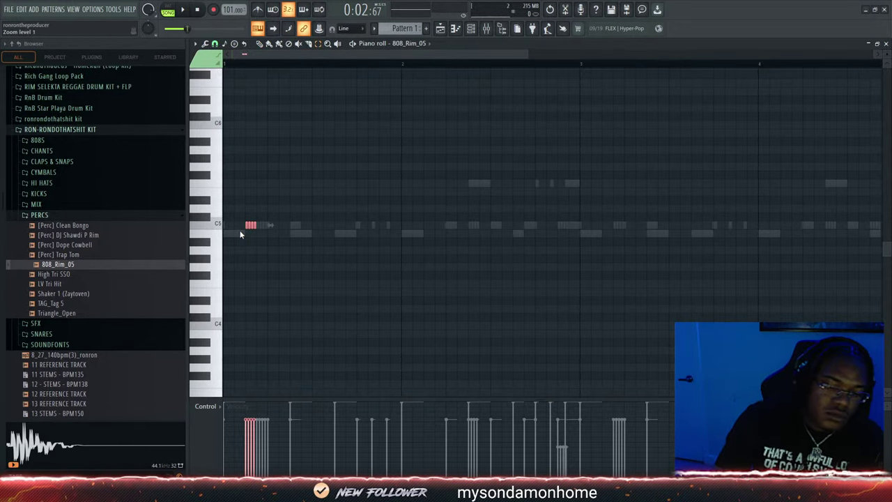
key(space)
key(space)
key(space)
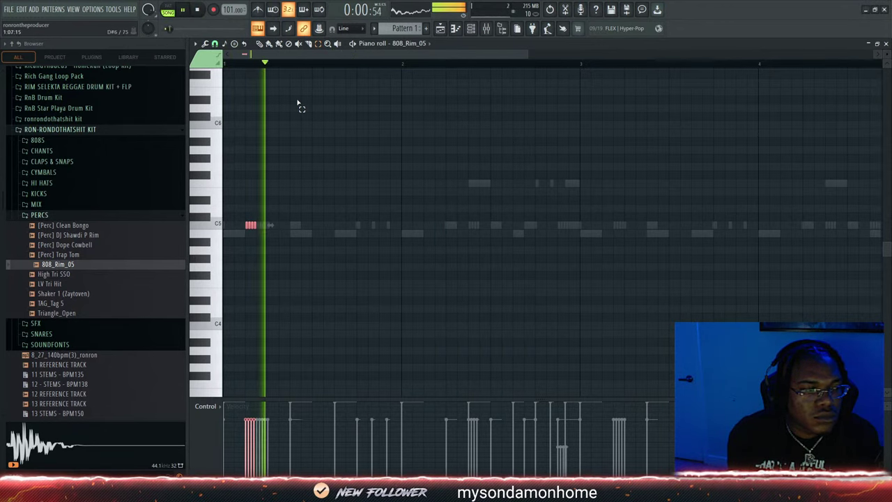
key(space)
Add a one-step C5 808_Rim_05 note on step 7 of bar 1 and play the pattern from the start
click(295, 225)
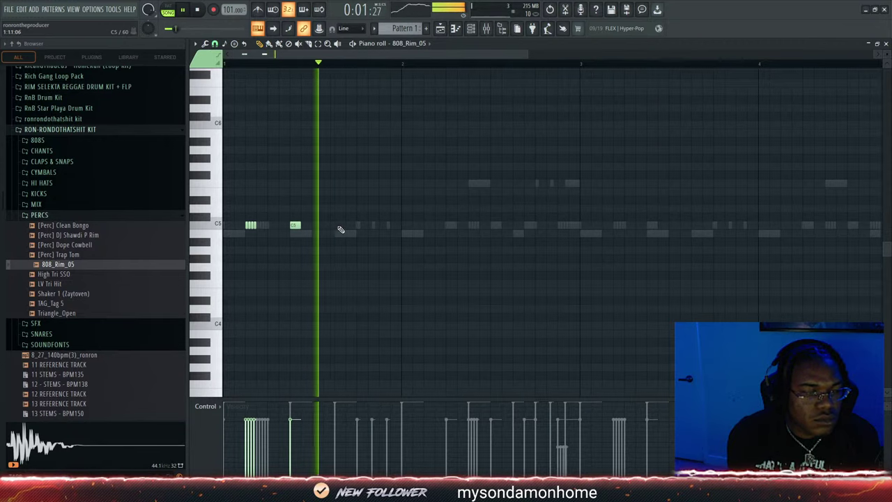
key(space)
key(space)
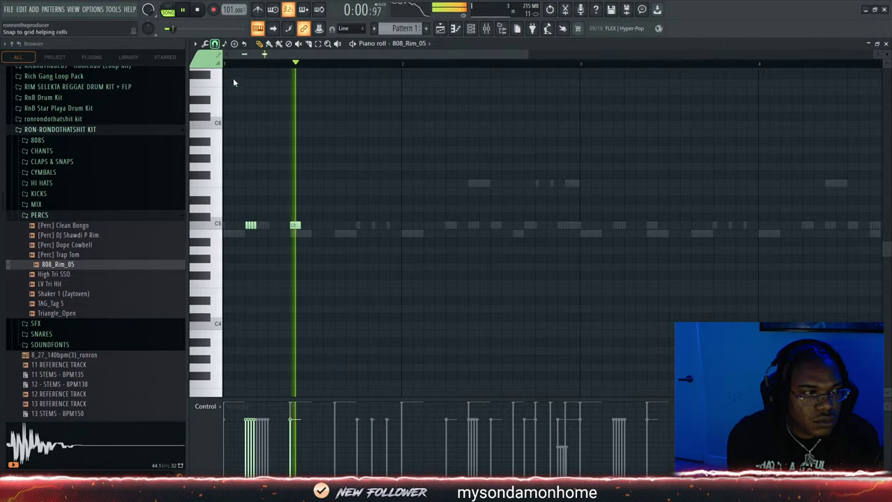
Add three C5 808_Rim_05 notes from step 13 to the end of bar 1 and play the pattern back
key(space)
key(space)
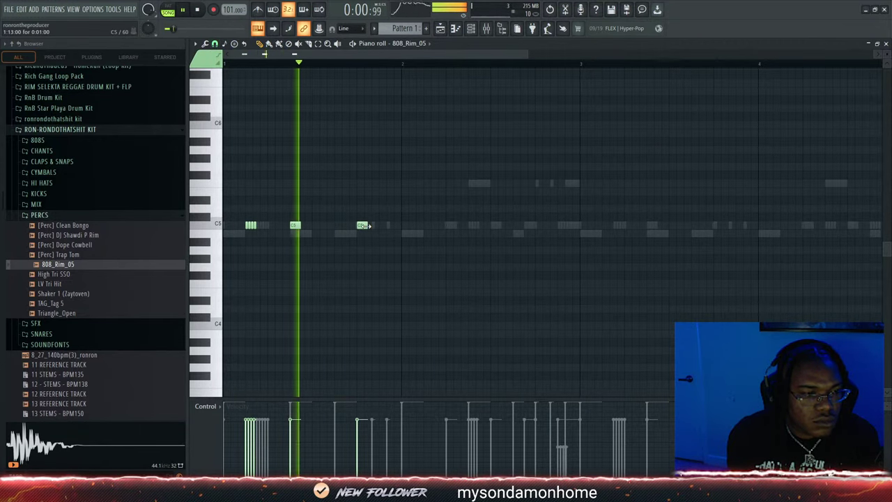
click(359, 225)
click(375, 225)
click(392, 225)
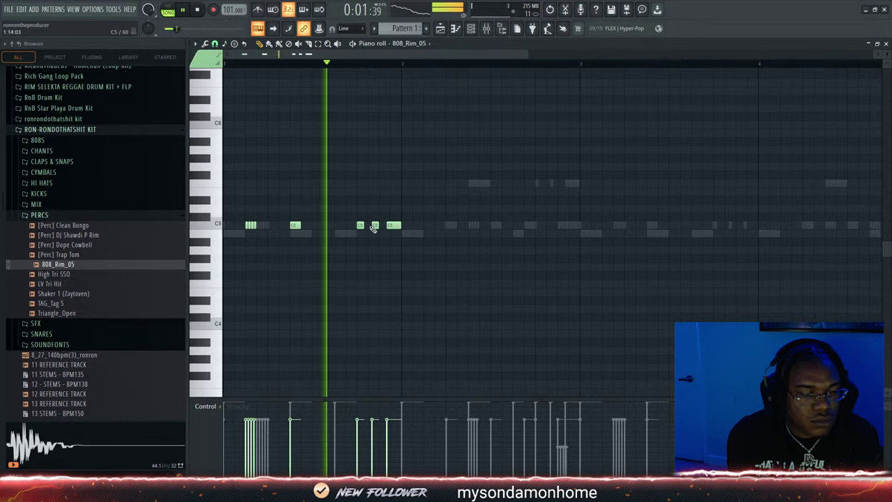
key(space)
Add C5 808_Rim_05 notes on steps 3, 4 and 7 of bar 2, checking them in playback
click(427, 227)
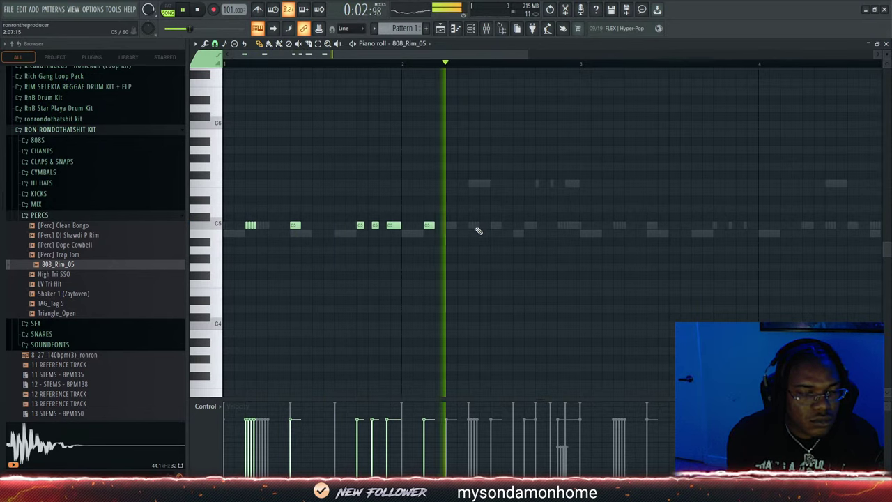
key(space)
click(473, 227)
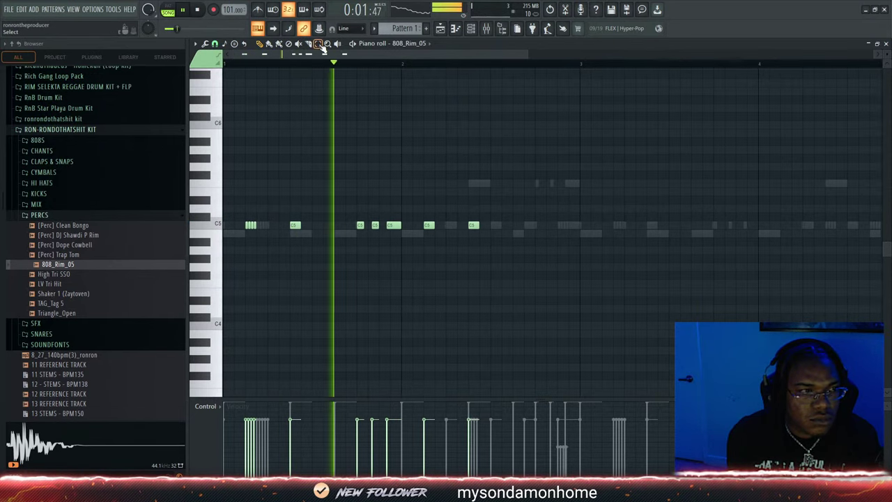
click(442, 227)
key(space)
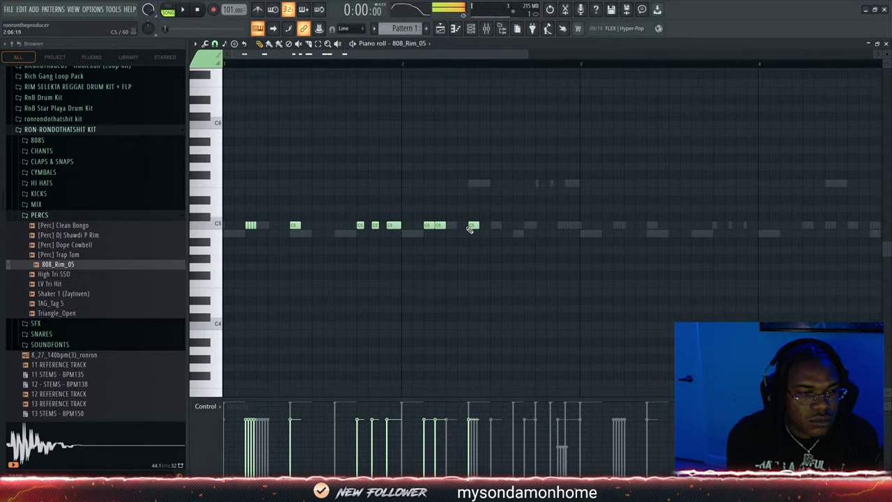
Chop the 808_Rim_05 note on step 7 of bar 2 into a four-hit roll and play it from the start
click(318, 44)
click(472, 227)
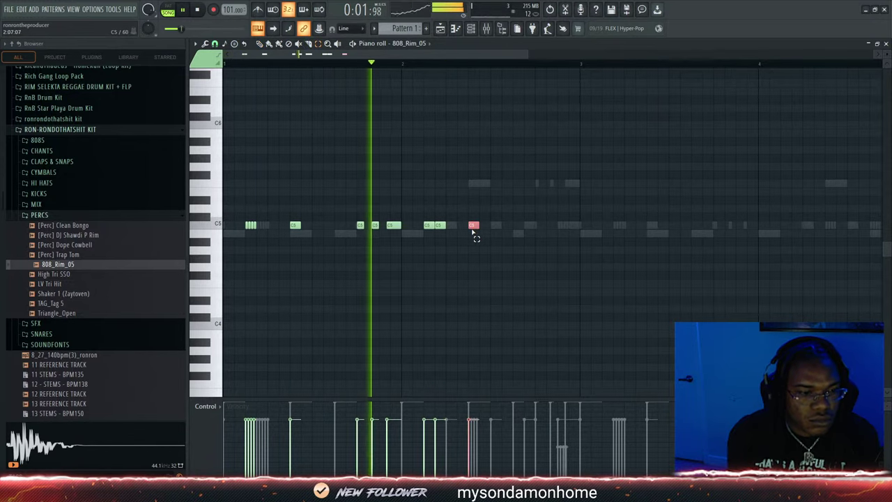
key(ctrl+u)
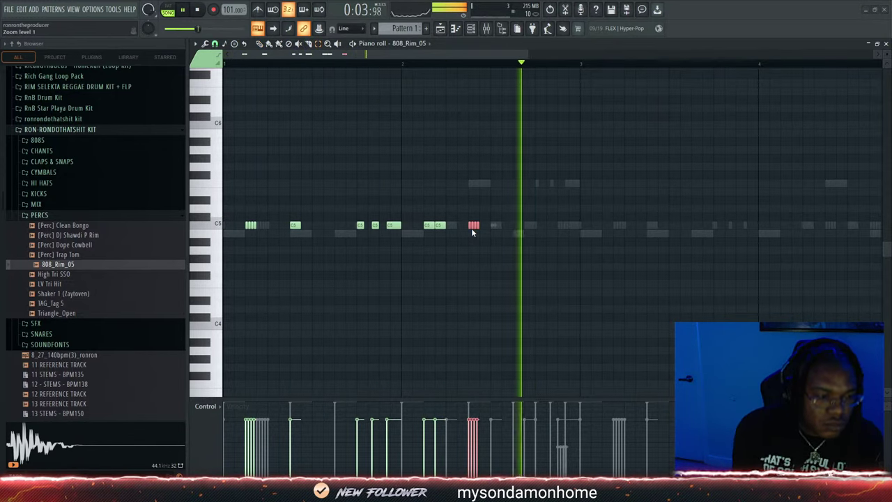
key(space)
key(space)
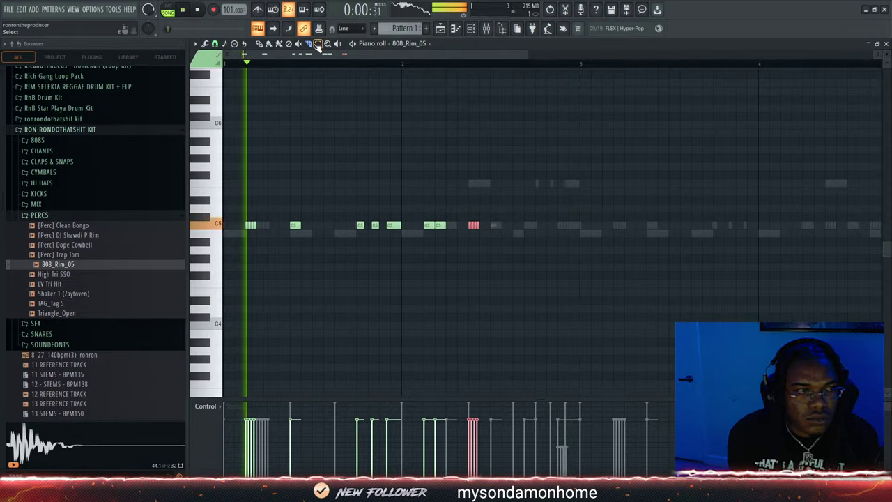
Add a C5 rim note on step 15 of bar 2 chopped into two hits, and duplicate the two-bar pattern into bars 3 and 4
click(562, 225)
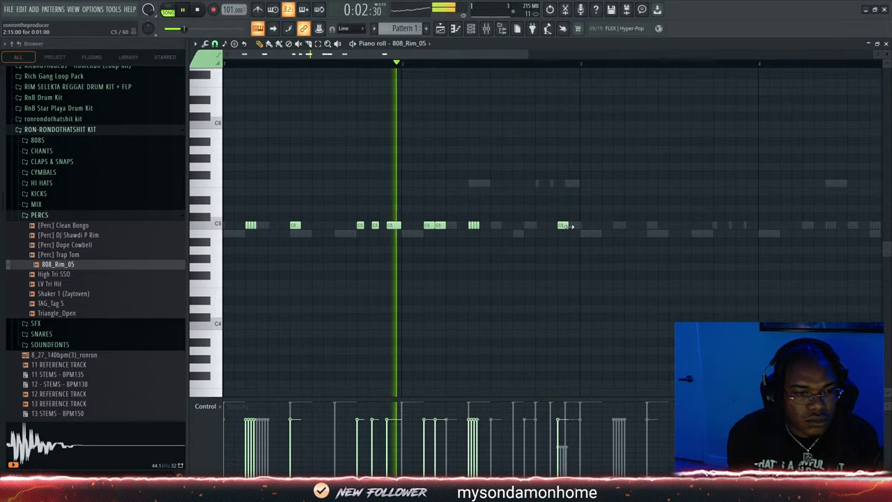
click(562, 225)
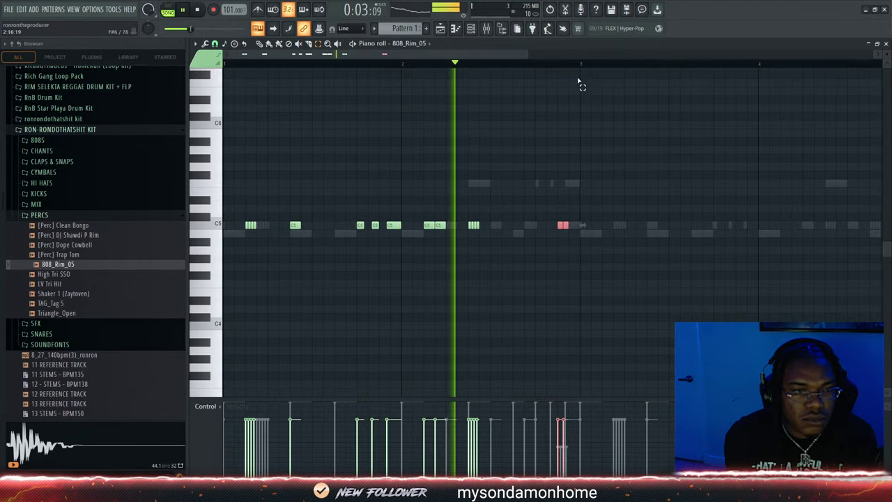
drag(579, 62, 176, 142)
key(ctrl+b)
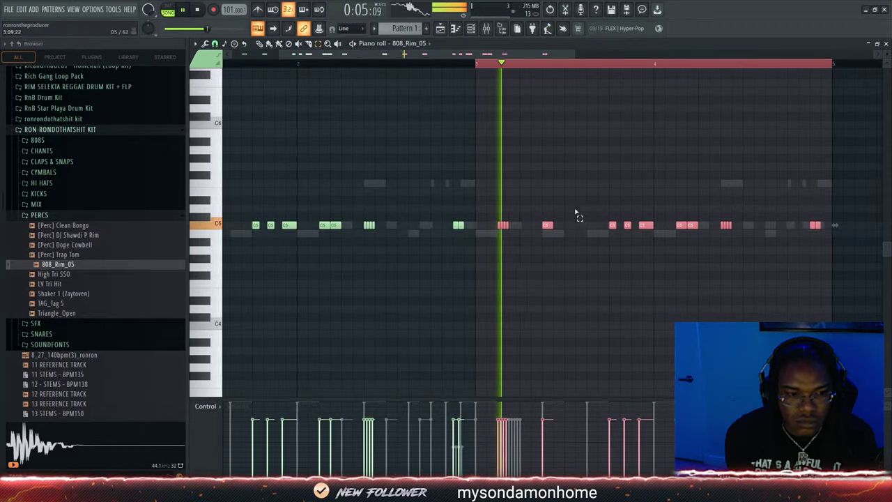
key(ctrl+d)
Route the 808_Rim_05 channel to mixer track 10 in the channel rack
key(F6)
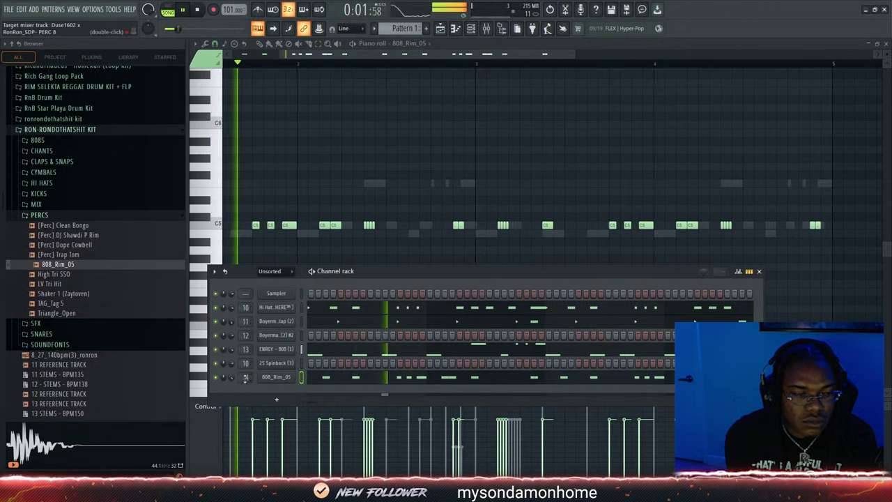
scroll(242, 380, up, 2)
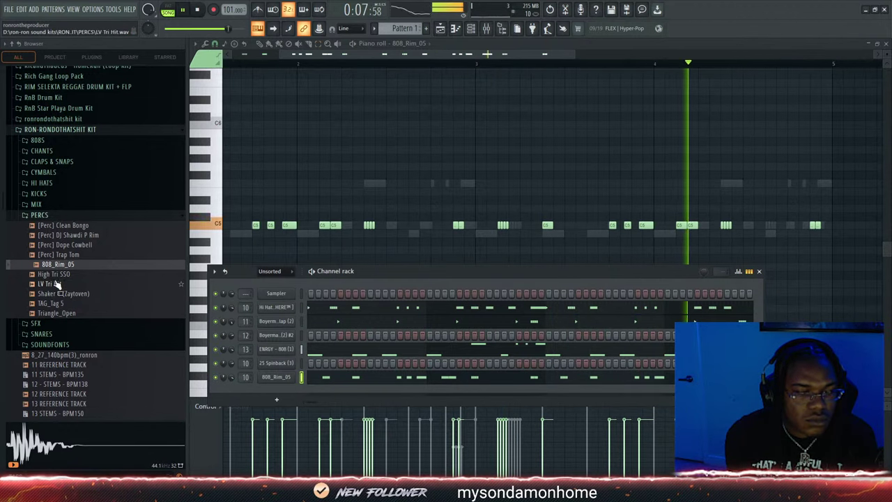
Add LV Tri Hit from the PERCS folder as a channel, replace it with Triangle_Open and route it to mixer track 10
drag(58, 284, 200, 356)
drag(285, 394, 320, 396)
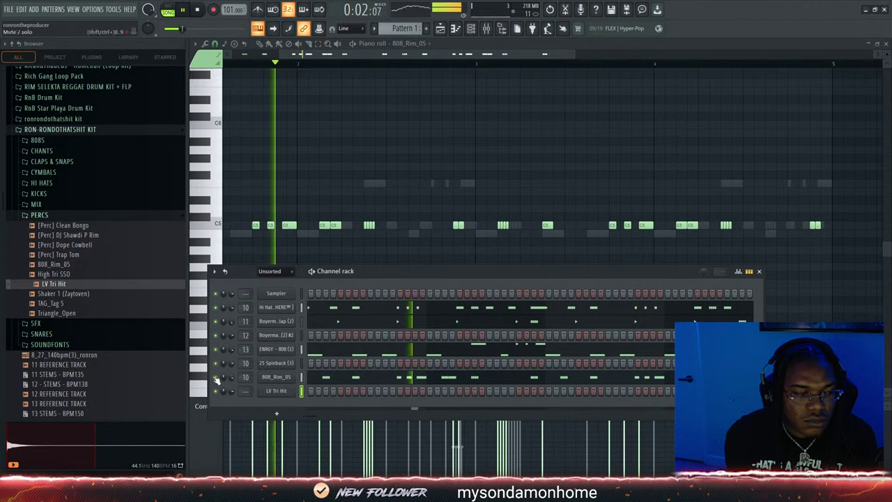
drag(60, 313, 124, 328)
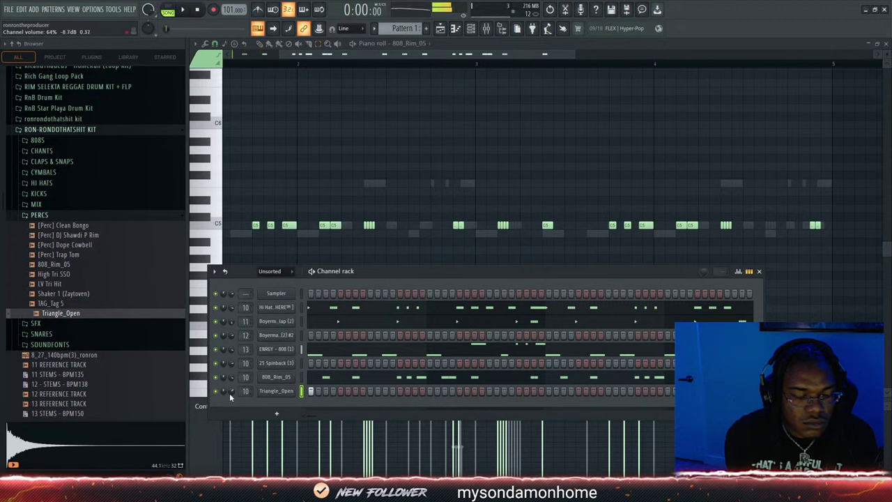
Place Triangle_Open hits on step 7 of each of the four bars and lower the channel volume to 43%
click(356, 391)
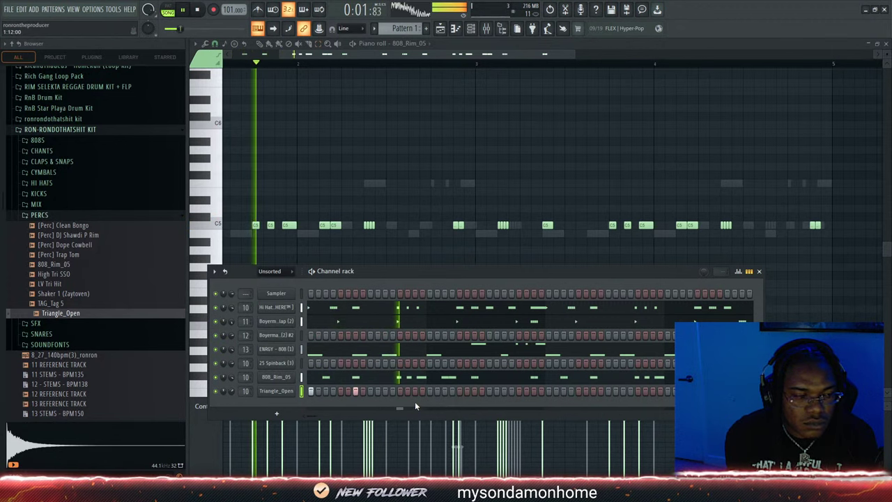
click(429, 392)
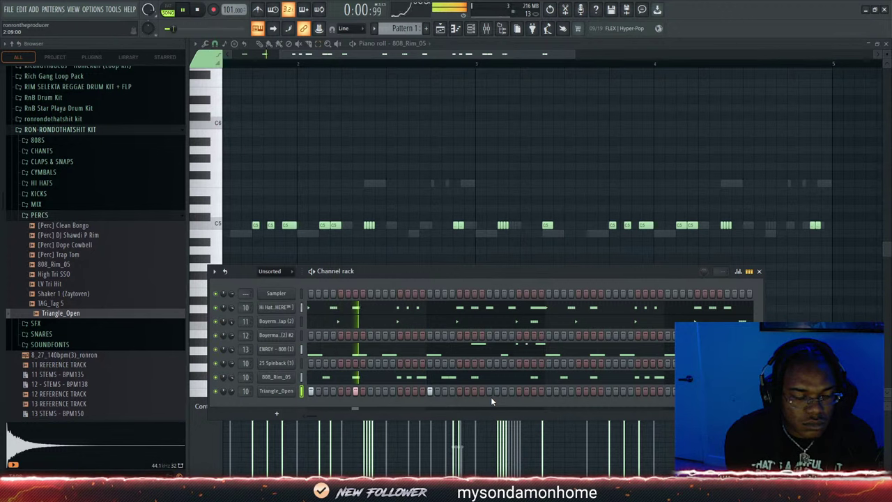
key(space)
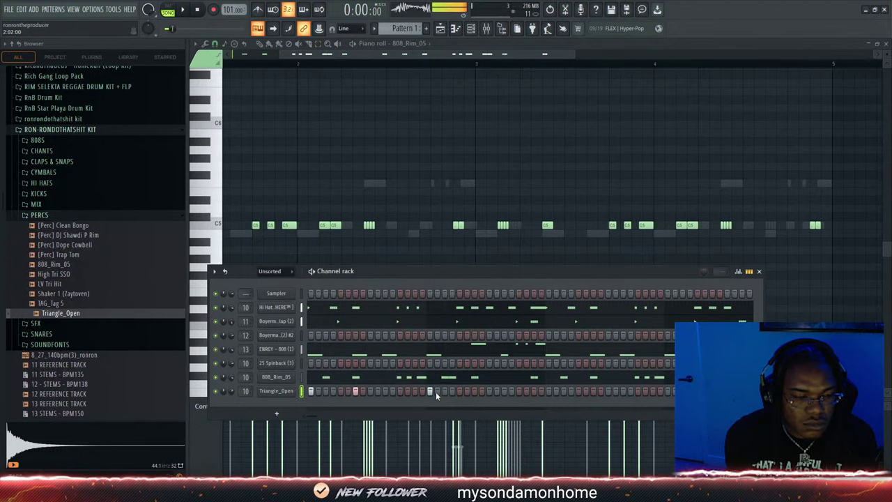
click(592, 392)
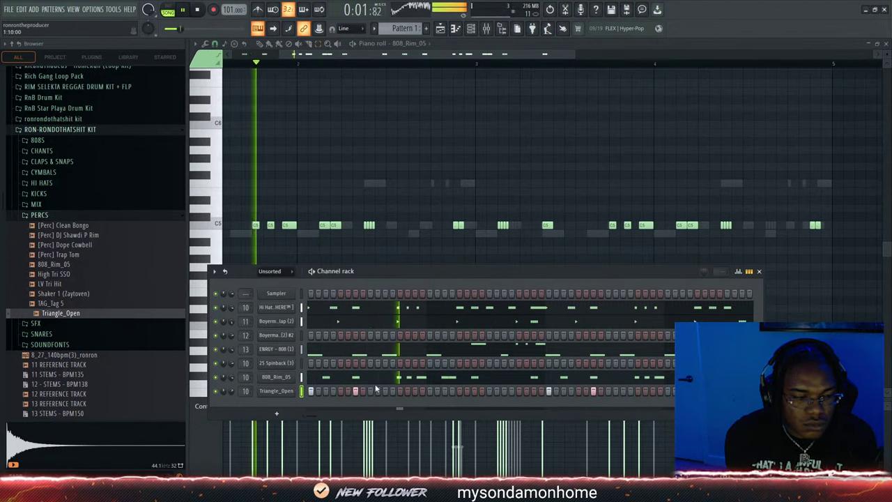
click(475, 391)
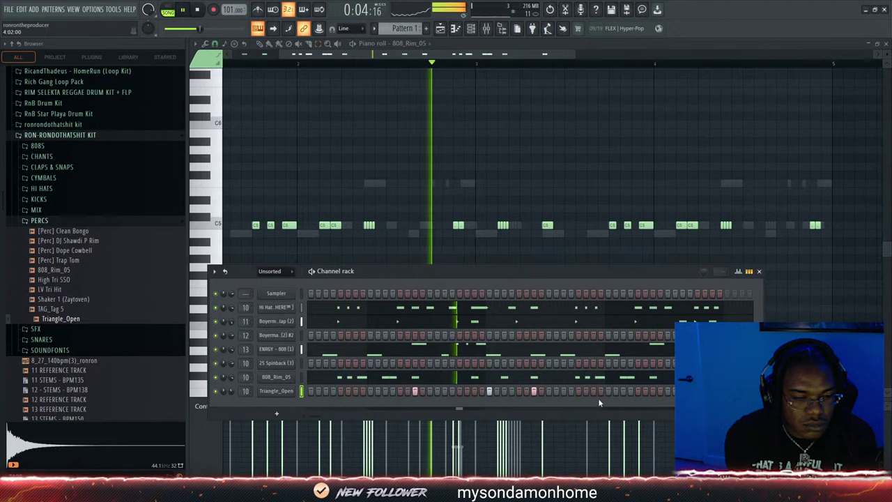
click(652, 391)
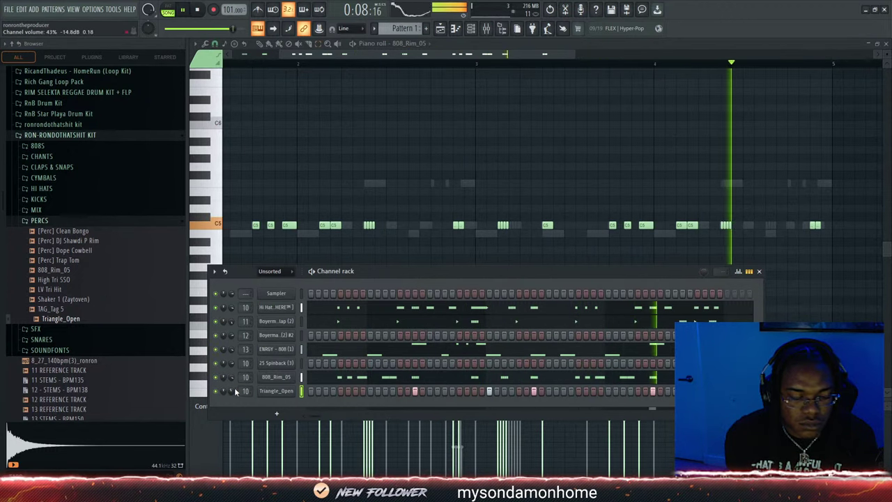
Look through the kit's MIX, KICKS and SNARES folders and collapse the PERCS folder
click(54, 212)
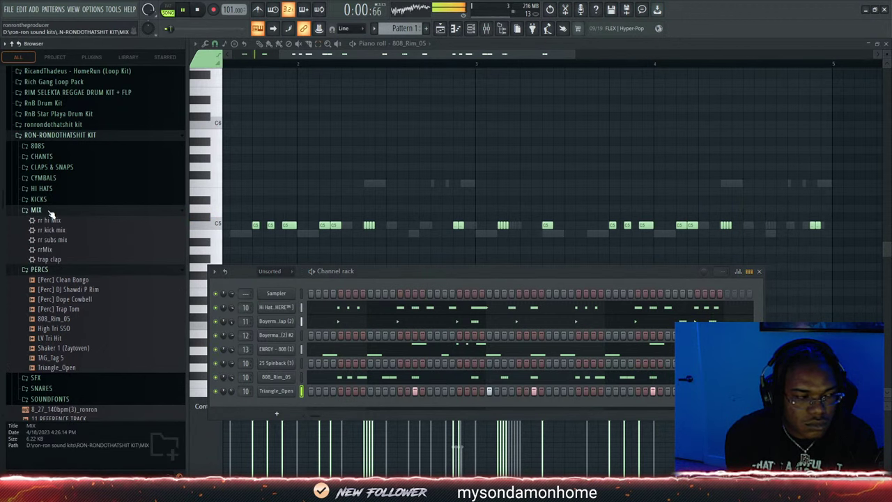
click(50, 211)
click(48, 200)
click(48, 199)
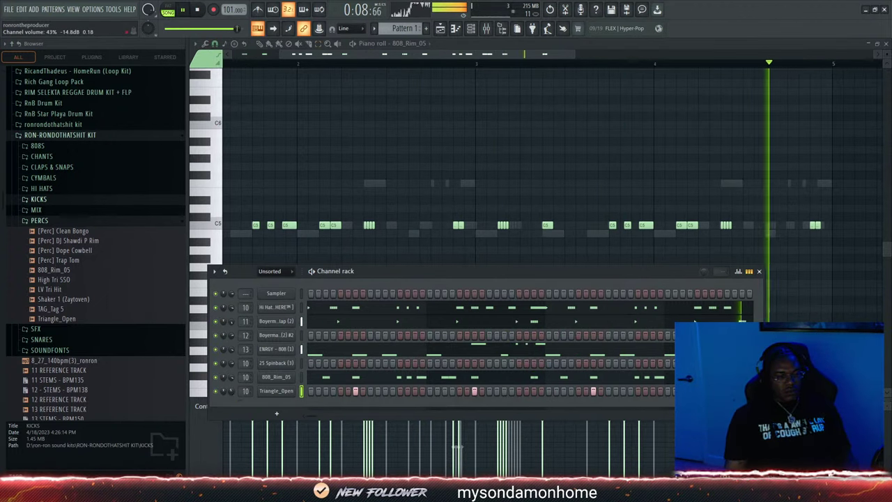
click(40, 221)
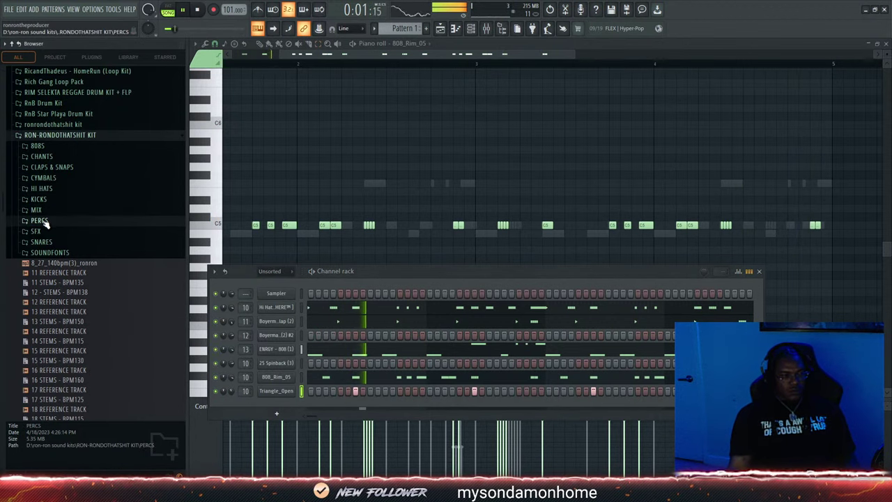
click(41, 242)
click(41, 242)
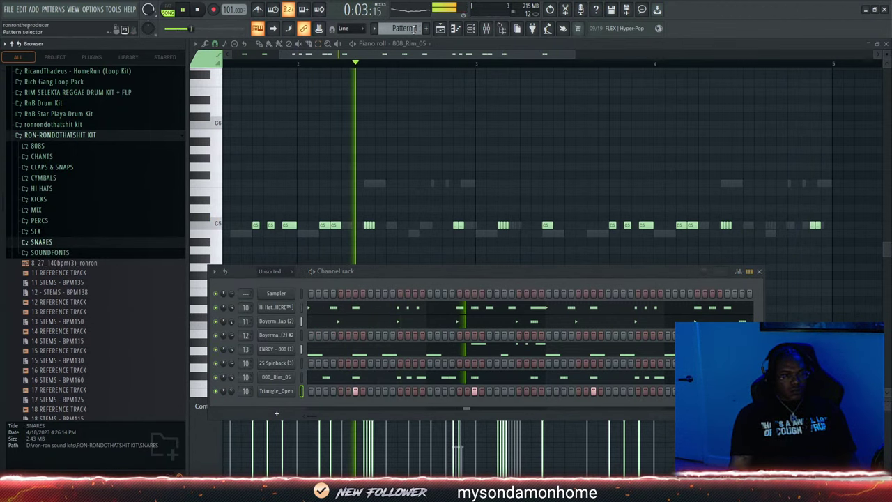
Split Pattern 1 by channel, clear the floating windows off the playlist and restart playback
click(510, 168)
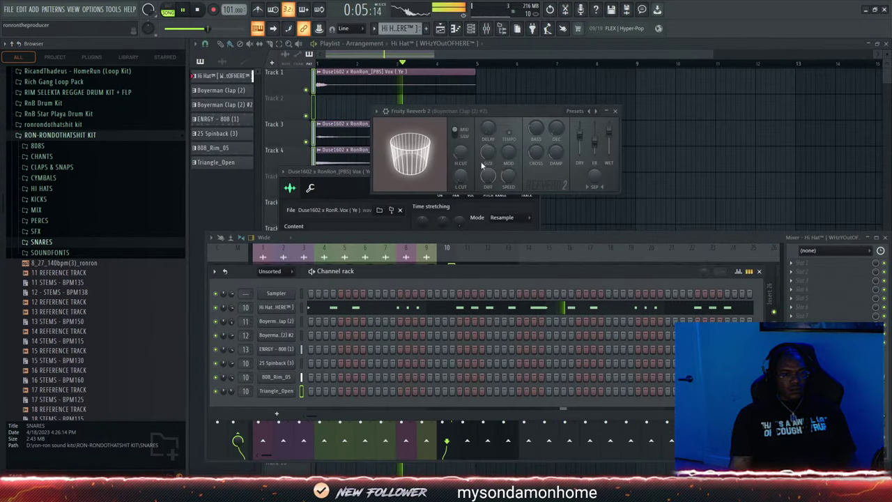
click(422, 56)
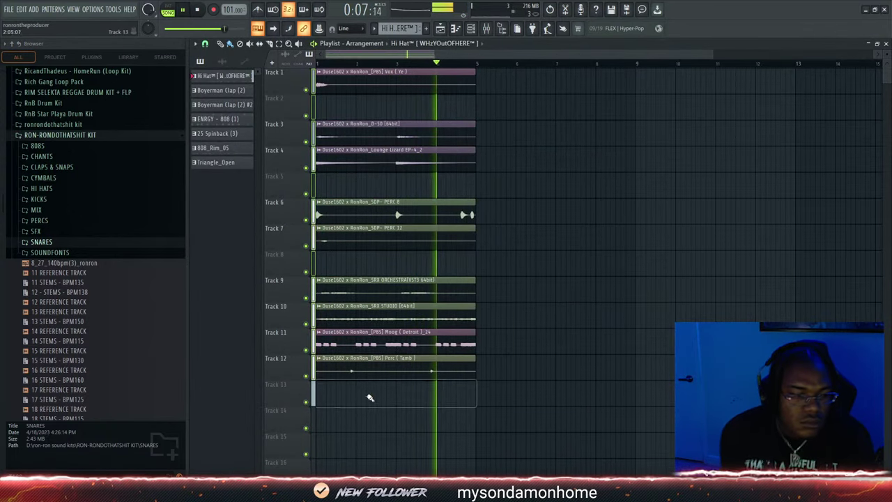
key(space)
key(space)
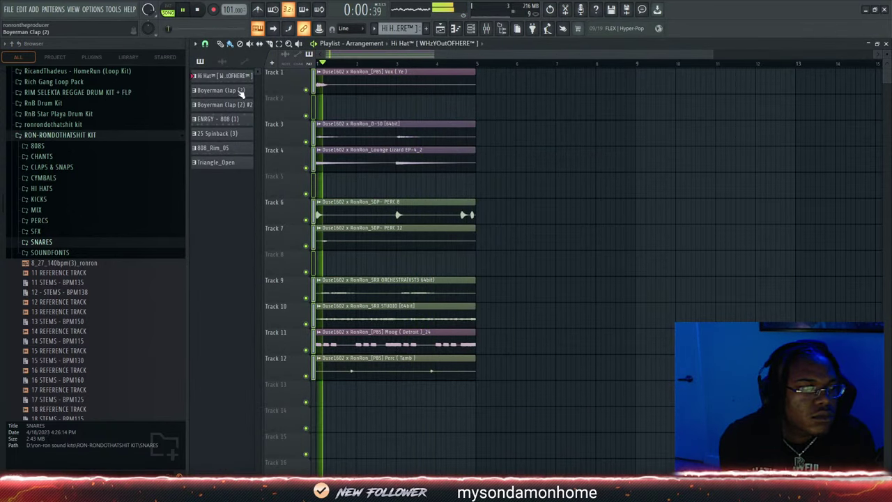
Place all seven split patterns on tracks 13 to 19 at bar 5 and duplicate the loop stems into bars 5 to 8
click(244, 162)
drag(236, 74, 477, 390)
drag(408, 90, 399, 376)
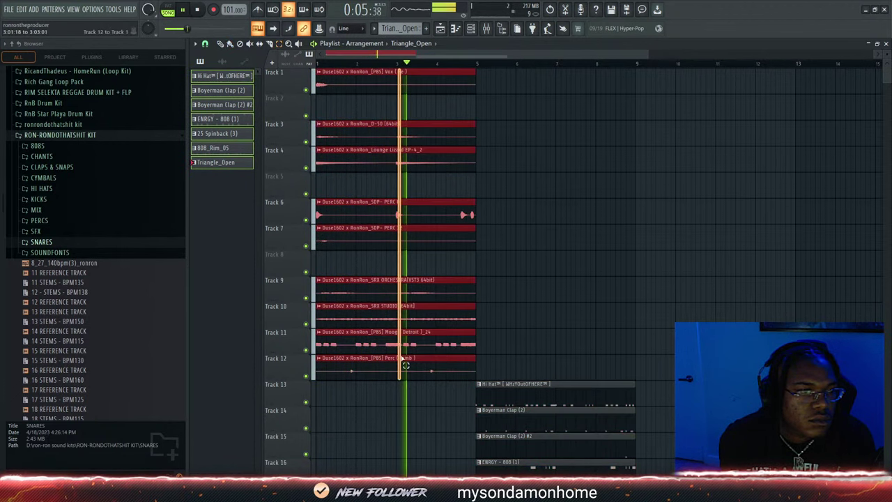
key(ctrl+b)
Delete the ENRGY - 808 (1) clip from track 16 at bar 5
scroll(481, 235, down, 5)
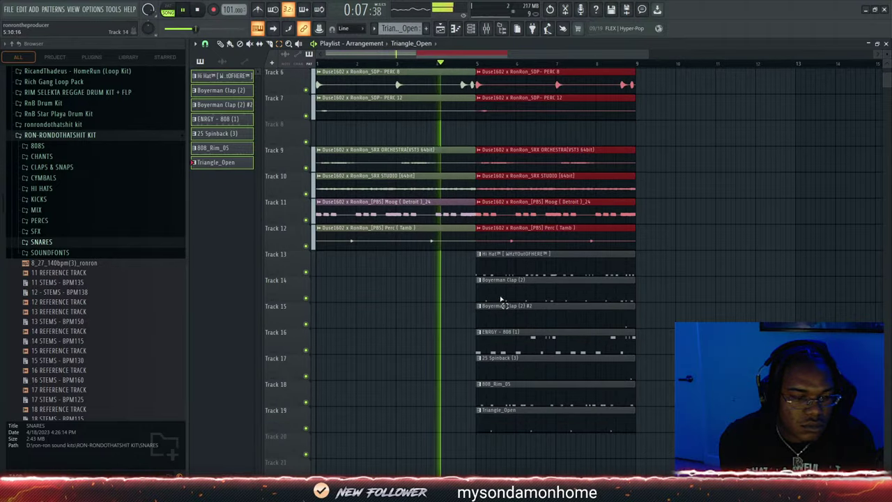
click(221, 44)
right_click(540, 241)
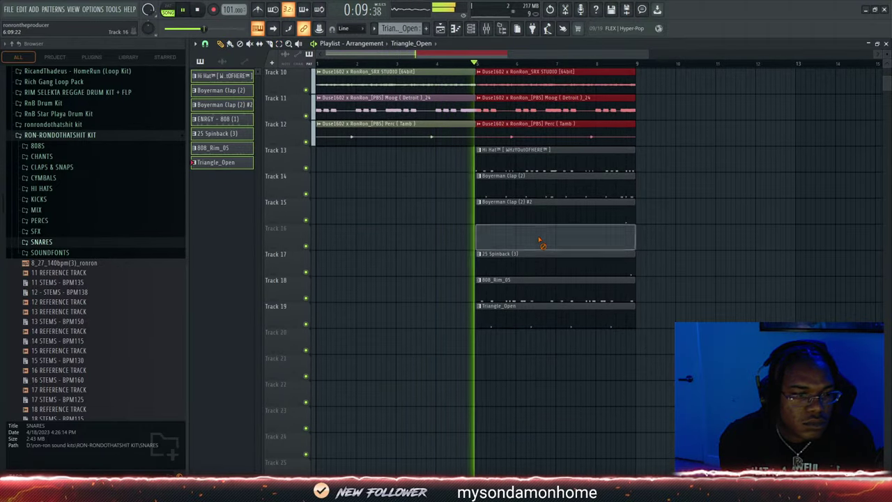
Select all stem and drum clips in bars 5 to 8 and duplicate them into bars 9 to 12
scroll(488, 174, up, 4)
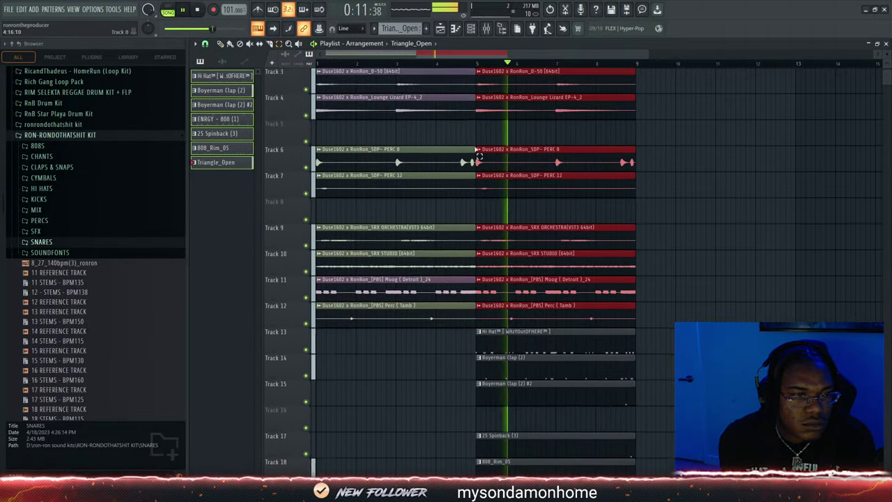
drag(487, 78, 666, 455)
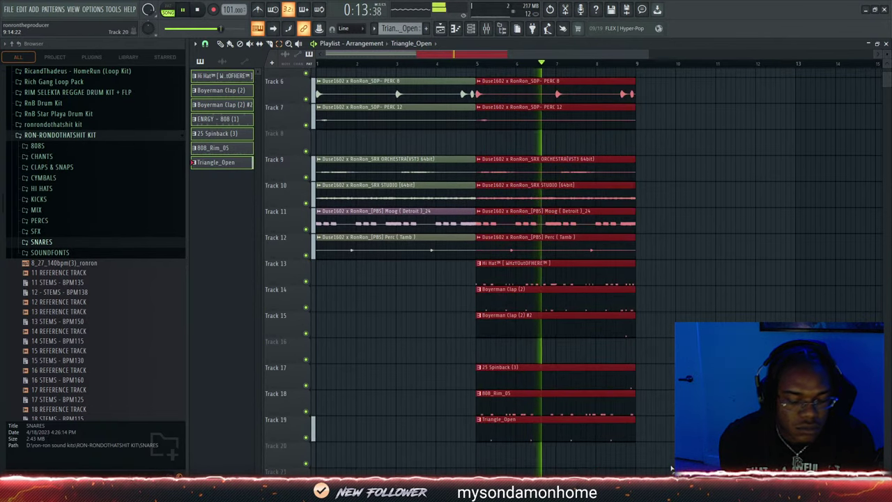
key(ctrl+b)
Place the ENRGY - 808 (1) pattern on track 16 at bar 9
click(212, 121)
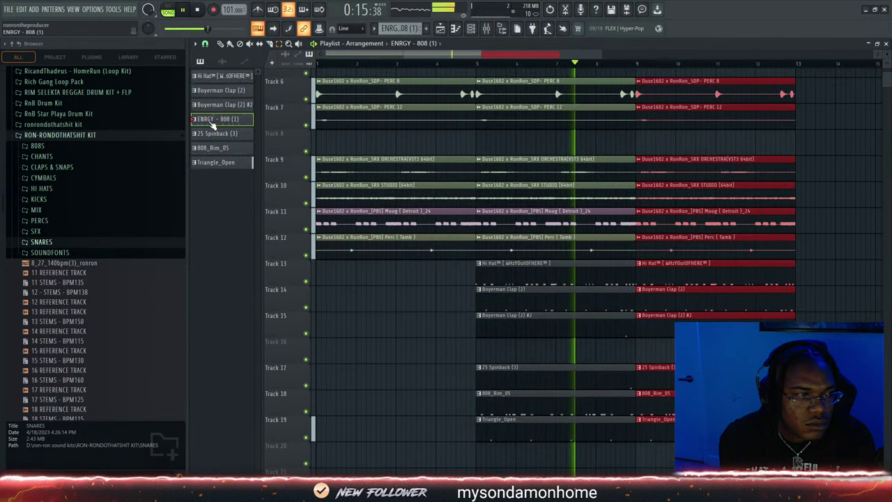
key(F7)
key(F7)
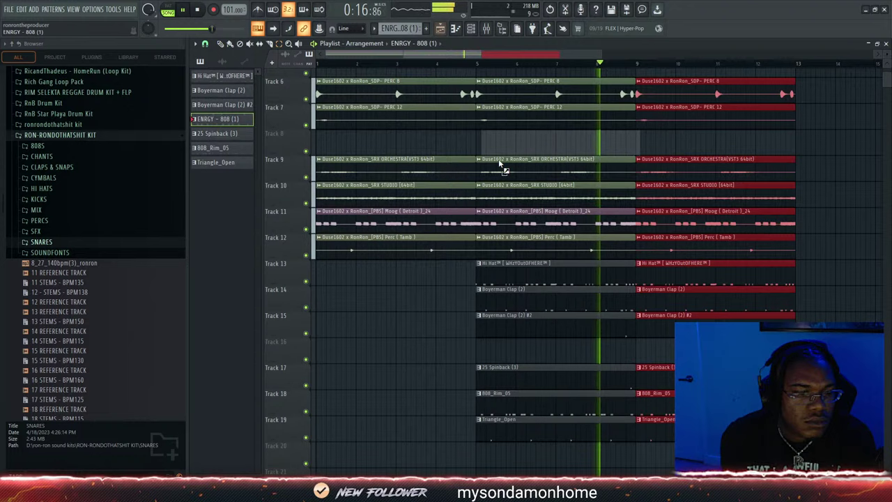
click(638, 352)
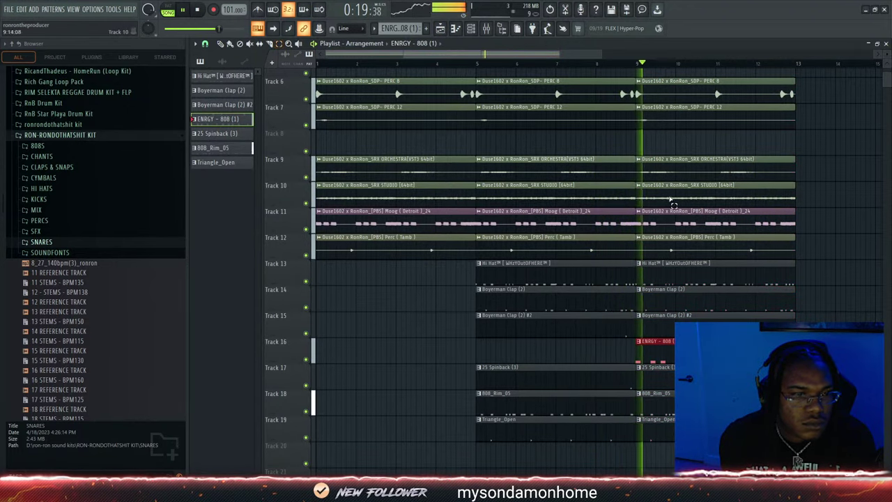
Select all stem and drum clips in bars 9 to 12 and duplicate them into bars 13 to 16
scroll(667, 181, up, 5)
drag(651, 93, 796, 467)
key(ctrl+b)
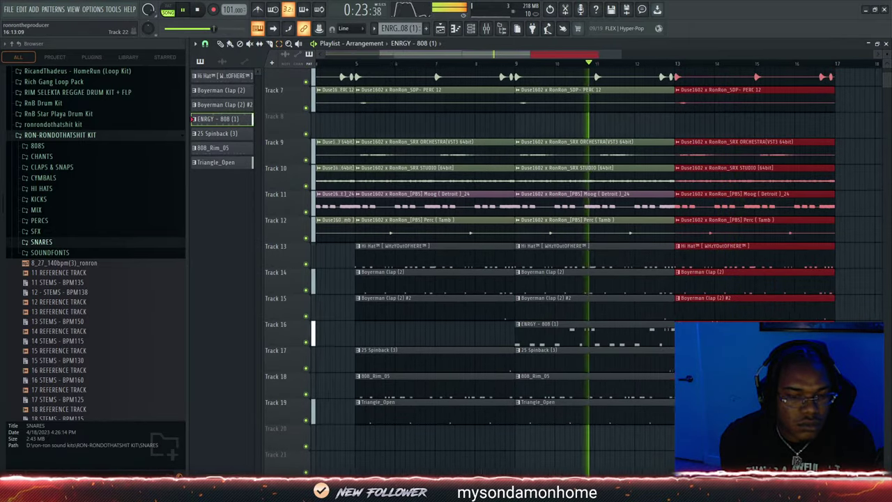
Select all clips in bars 9 to 16 and duplicate them into bars 17 to 24
scroll(605, 364, up, 5)
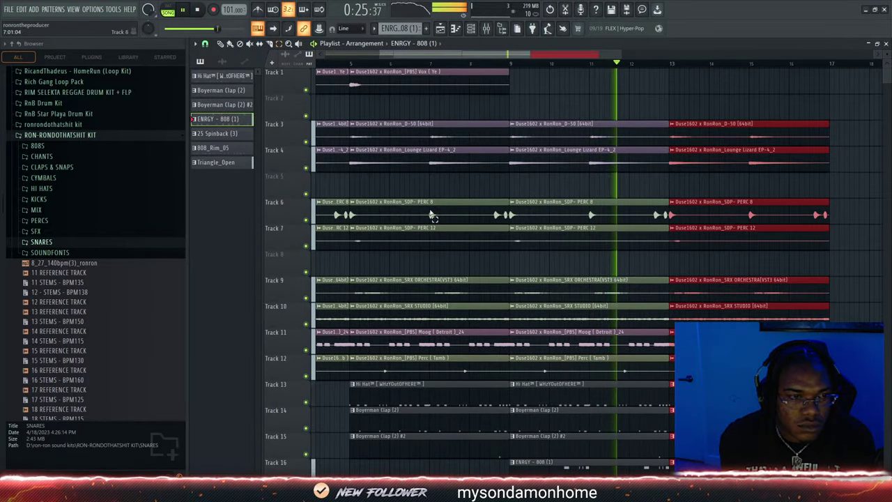
drag(379, 54, 159, 63)
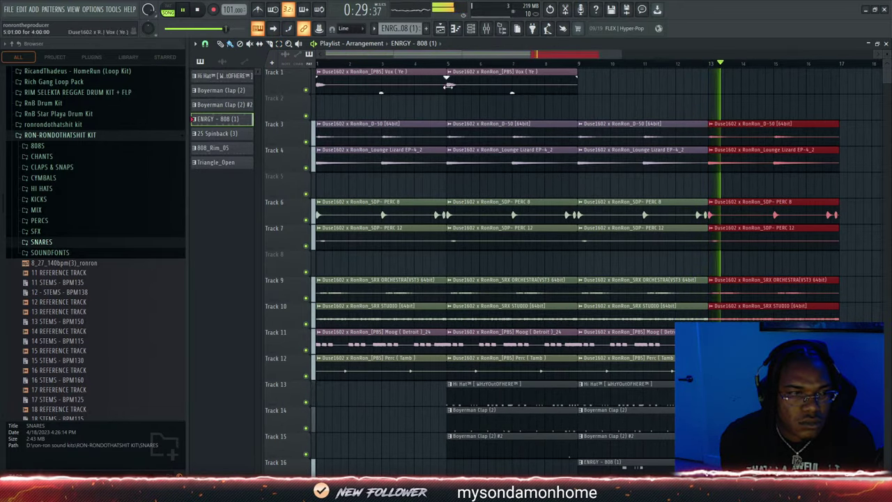
drag(590, 93, 801, 468)
key(ctrl+b)
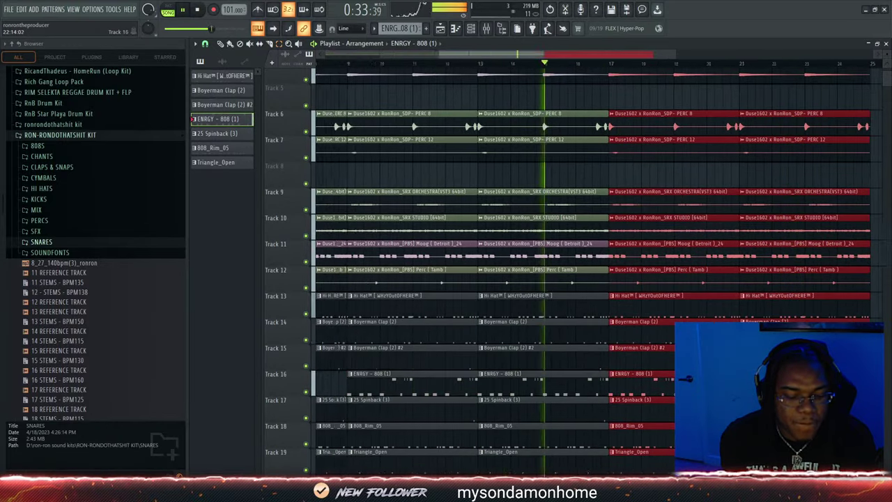
Add the Vox ( Ye ) stem to track 1 at bars 17 and 21 using the Paint tool
scroll(413, 167, up, 3)
click(229, 44)
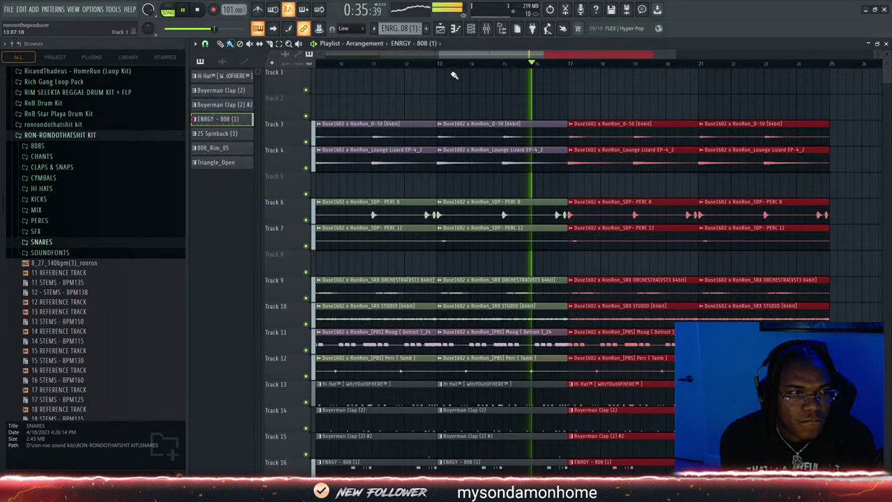
scroll(453, 94, down, 3)
click(451, 92)
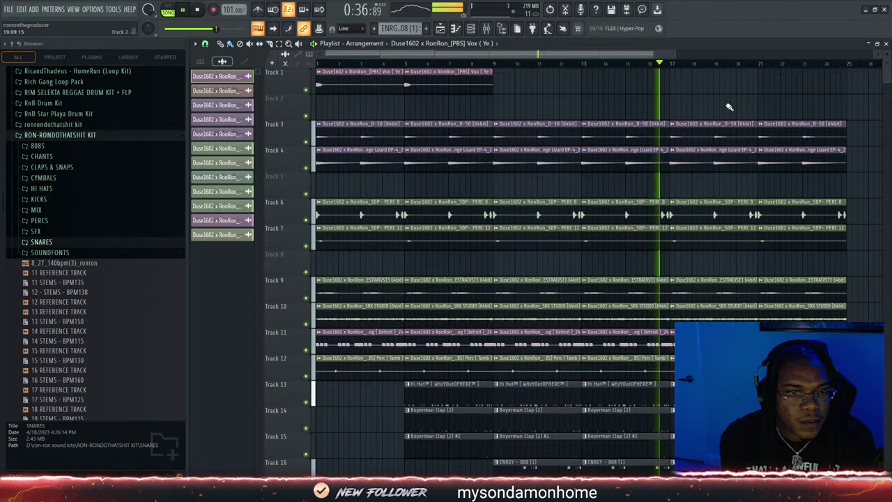
click(676, 88)
click(760, 84)
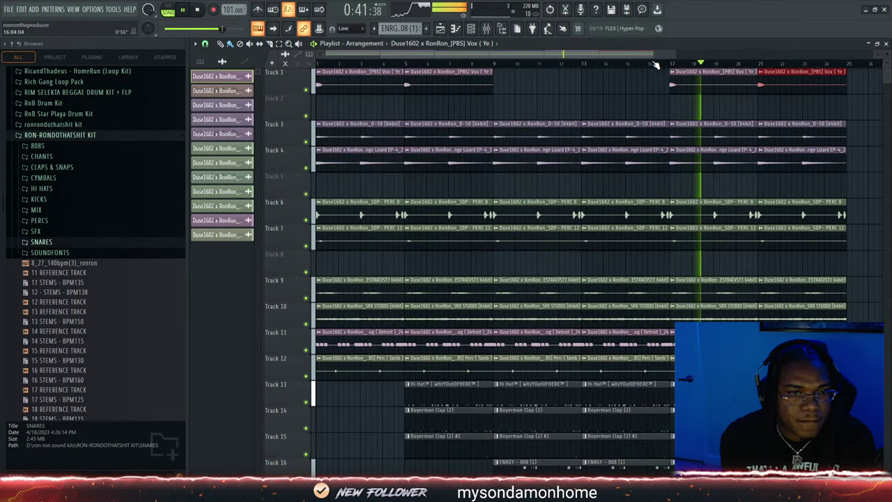
Play from bar 8 and try the section without the Lounge Lizard EP-4_2 clip at bar 9 on track 4
drag(647, 59, 662, 61)
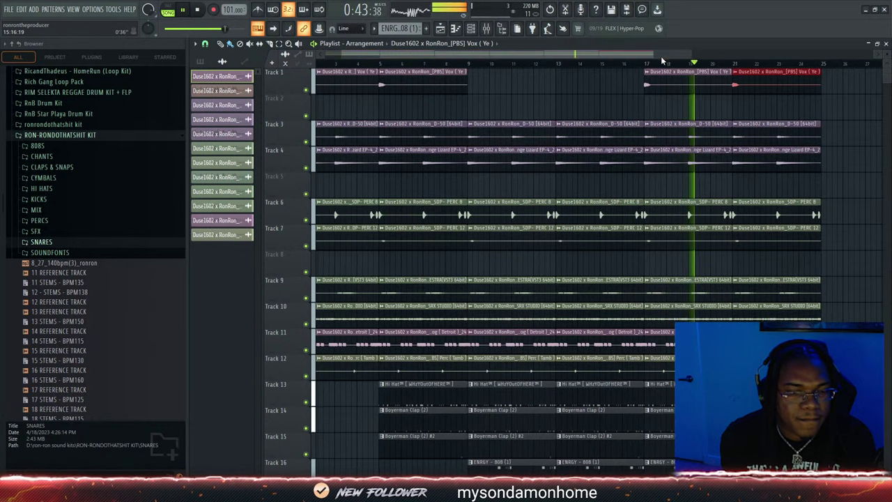
click(453, 63)
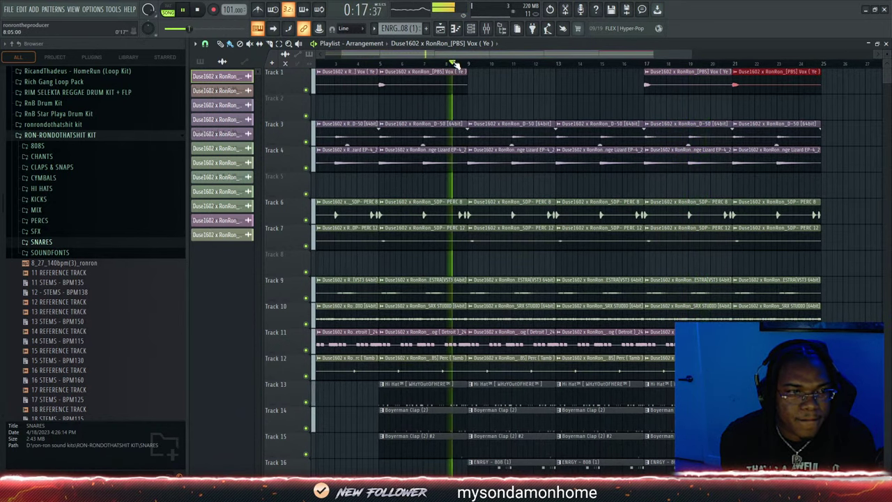
key(space)
key(space)
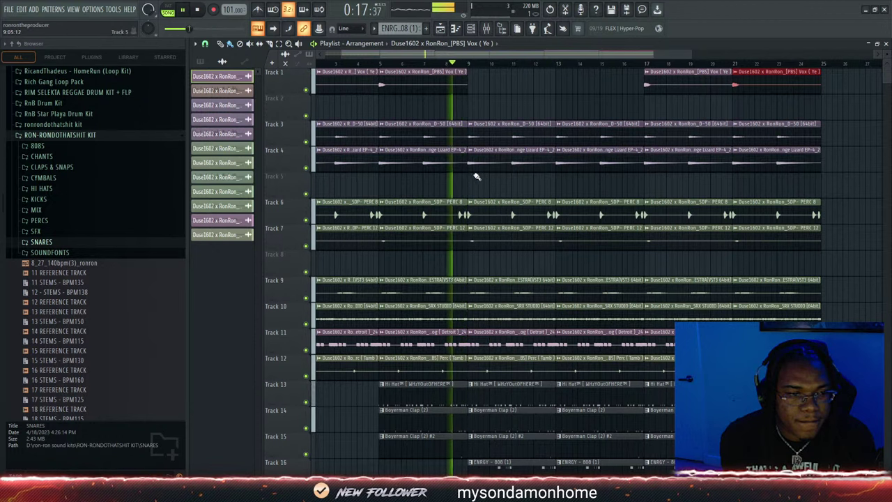
right_click(494, 168)
right_click(522, 168)
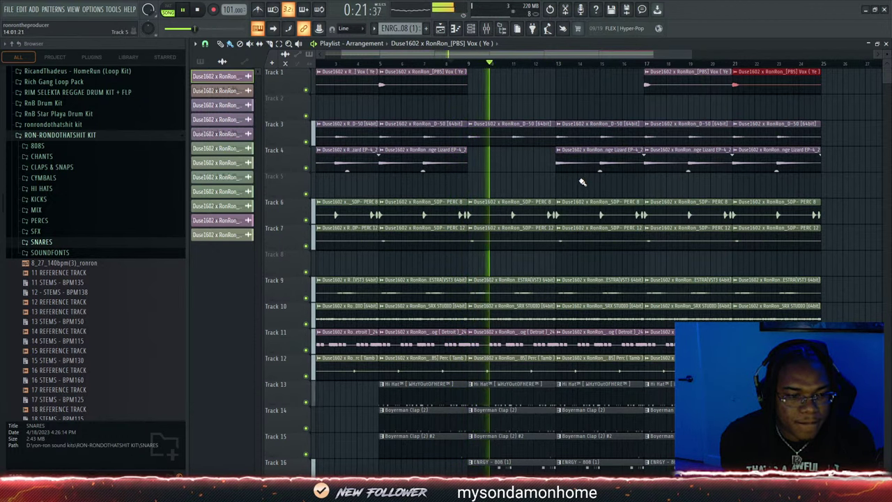
Put the Lounge Lizard EP-4_2 clip back at bar 9 on track 4, and delete the D-50 clips at bars 9 and 13 on track 3
key(space)
key(space)
click(458, 155)
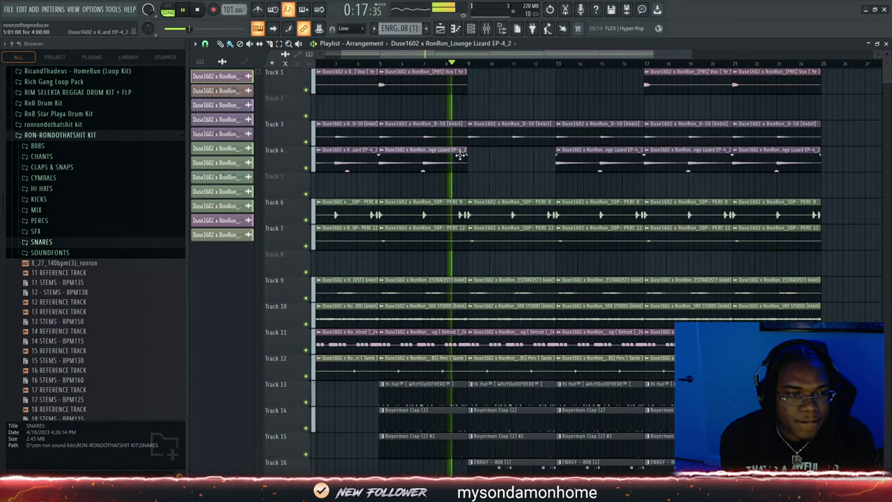
click(471, 155)
right_click(484, 136)
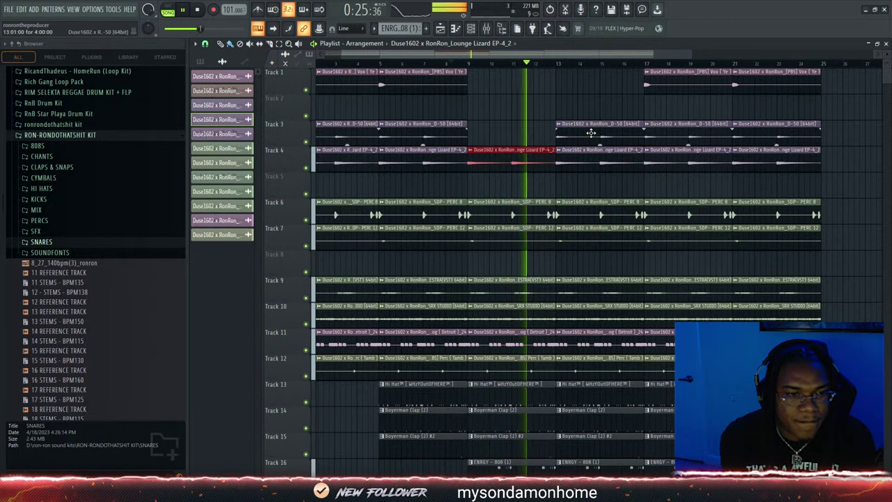
right_click(591, 132)
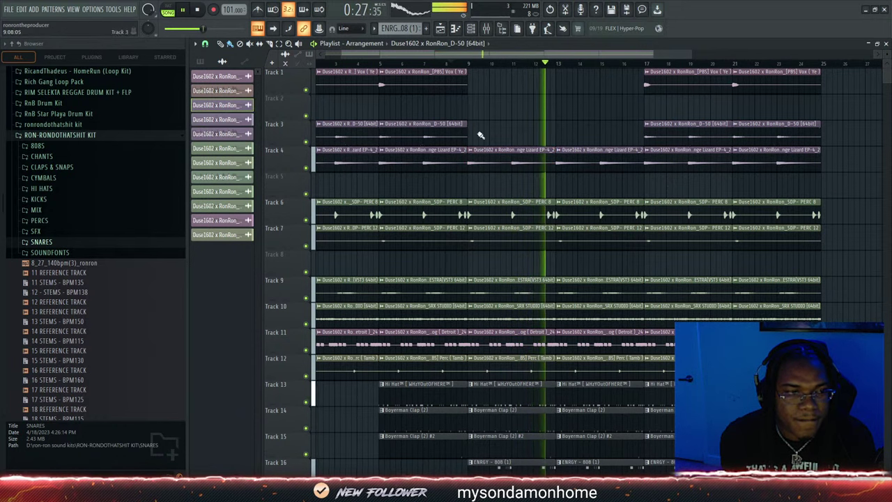
Check the Moog ( Detroit )_24 stem in the mixer and look over the channel rack during playback
key(F9)
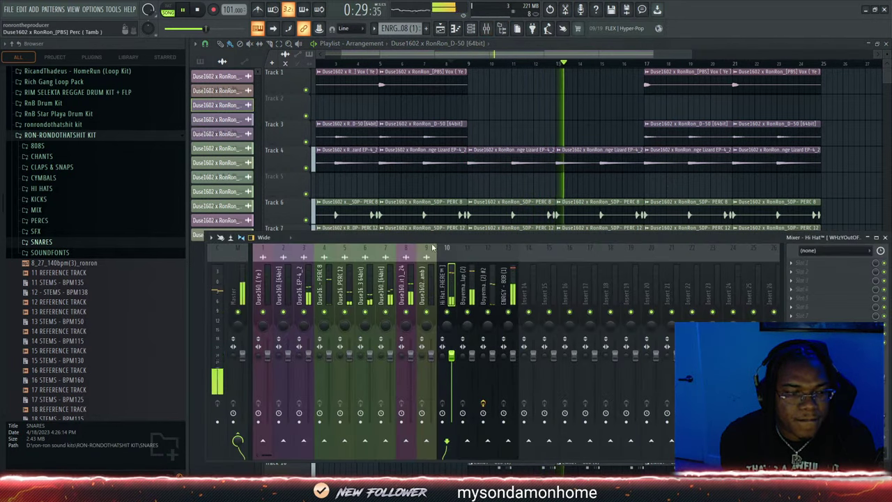
click(400, 296)
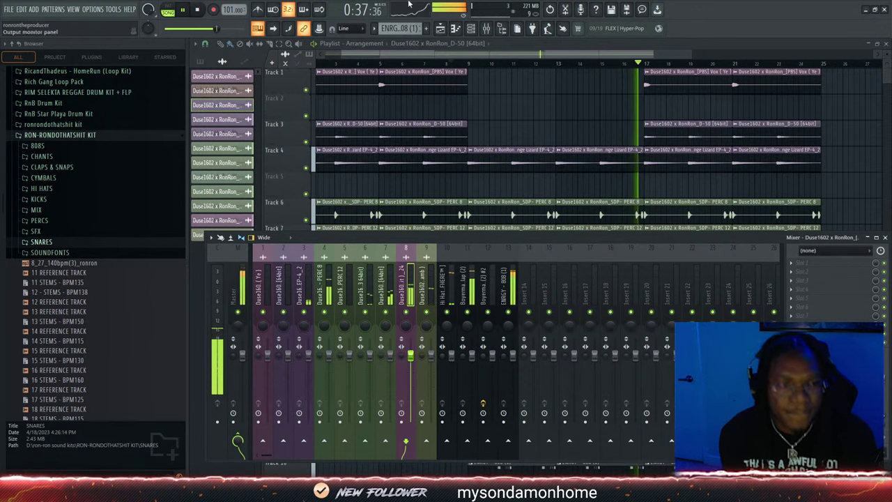
key(F9)
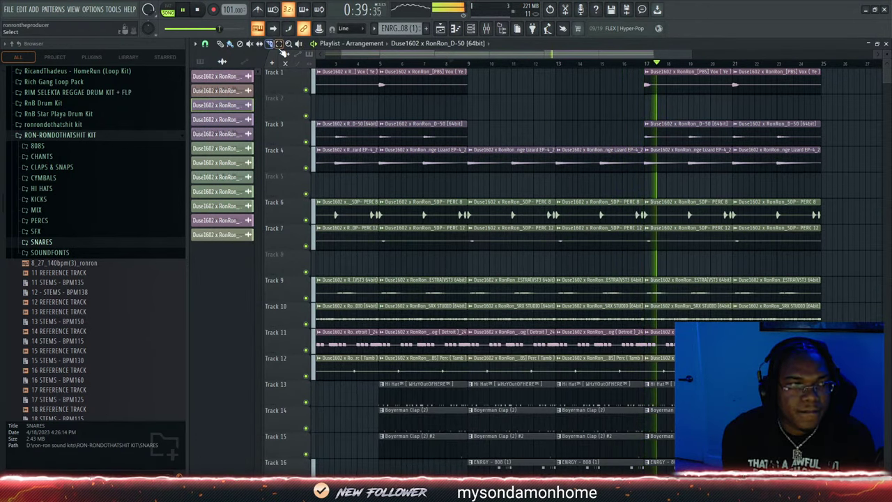
key(F6)
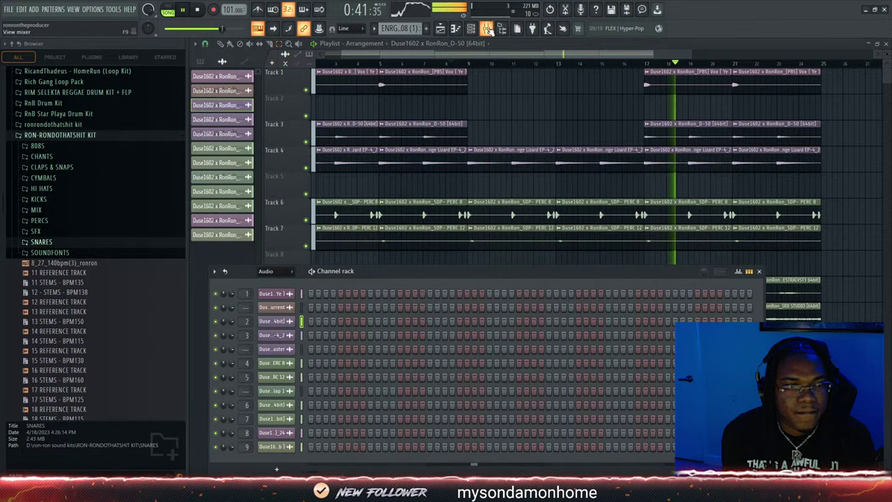
click(488, 29)
key(F9)
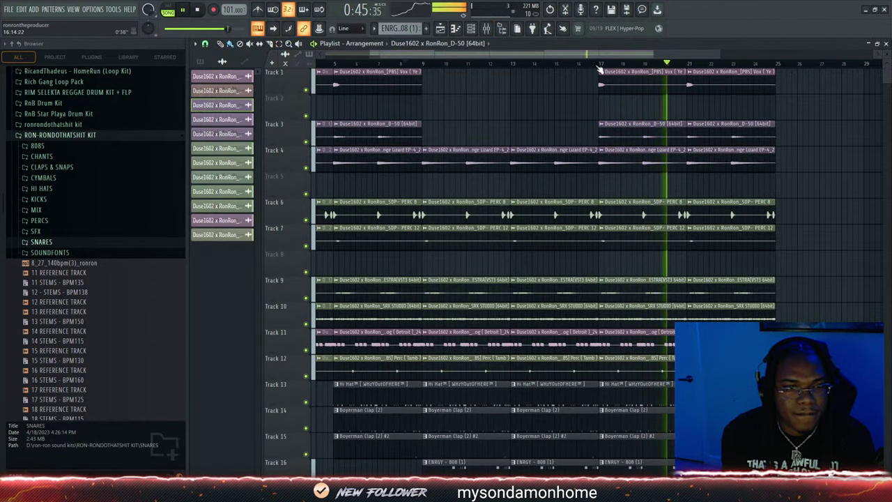
Delete the D-50 clips at bars 17 and 21 on track 3, and replace the Vox ( Ye ) clips at those bars on track 1
right_click(625, 89)
right_click(636, 128)
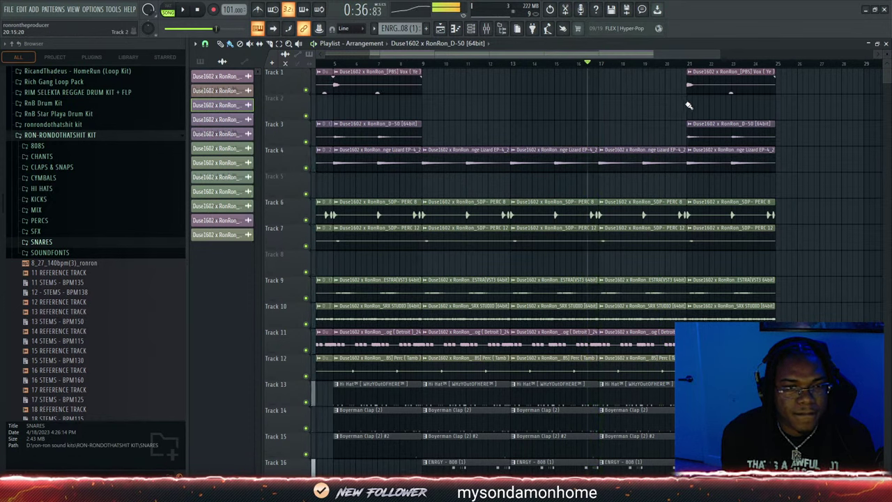
drag(695, 81, 607, 80)
right_click(706, 131)
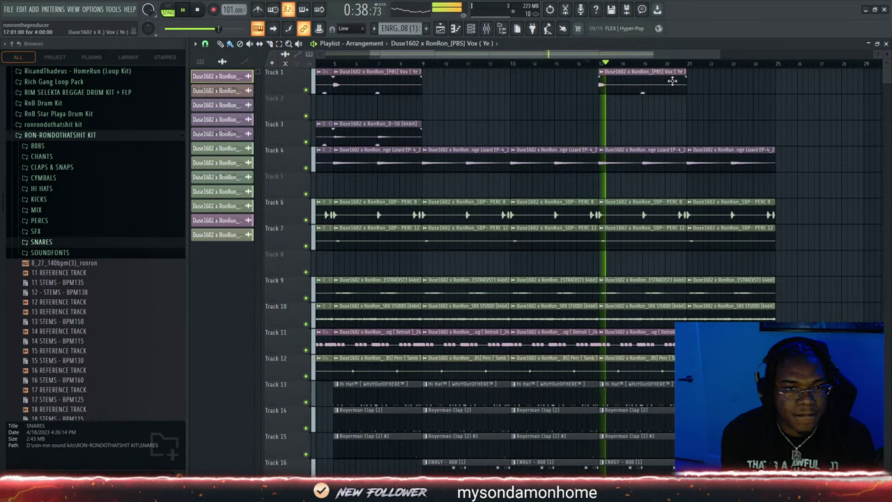
click(690, 82)
Play from bar 16 and delete the Vox ( Ye ) clips at bars 17 and 21 on track 1
click(583, 58)
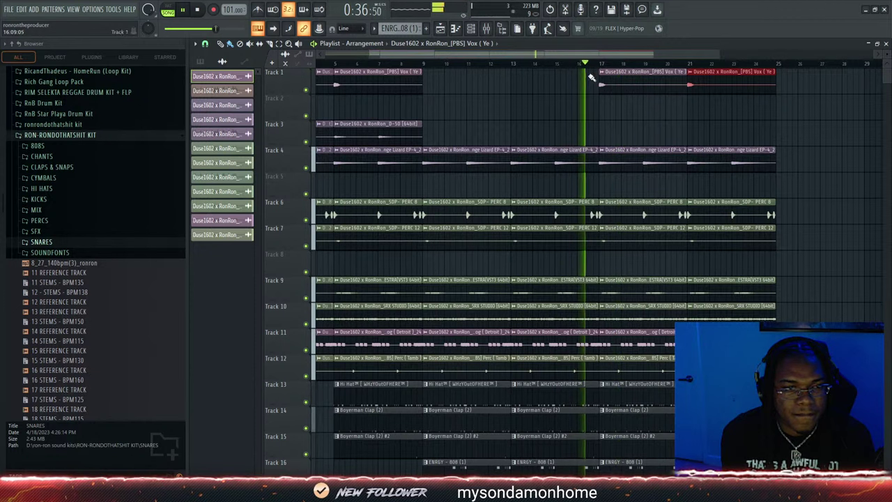
right_click(672, 84)
right_click(689, 83)
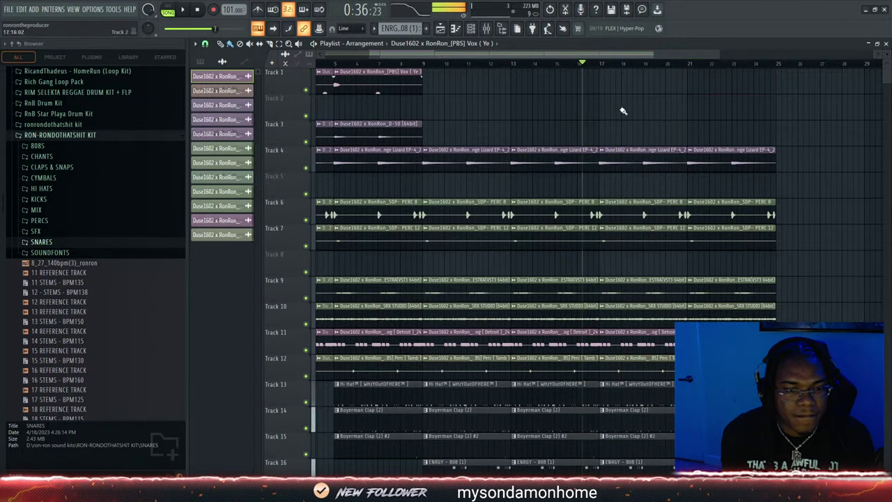
Play from just before bar 9 and delete the Moog ( Detroit )_24 clips at bars 9 and 13 on track 11
click(433, 59)
right_click(467, 333)
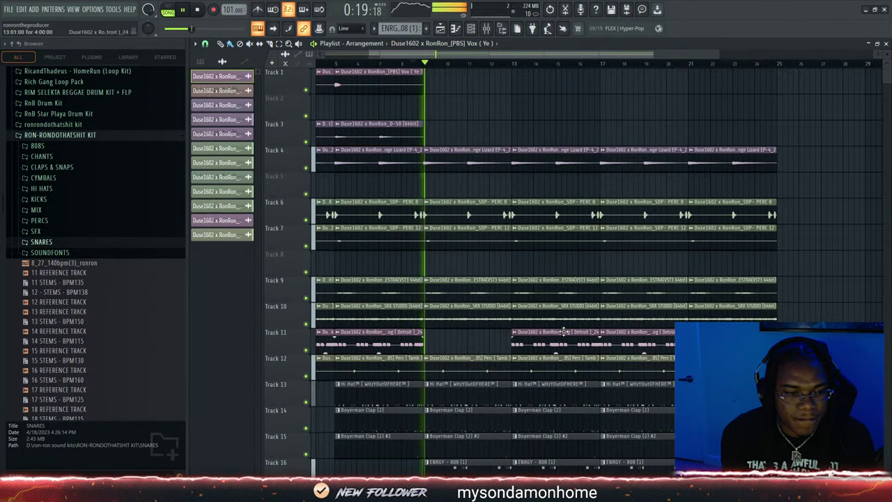
right_click(551, 333)
scroll(539, 209, down, 4)
scroll(539, 208, up, 5)
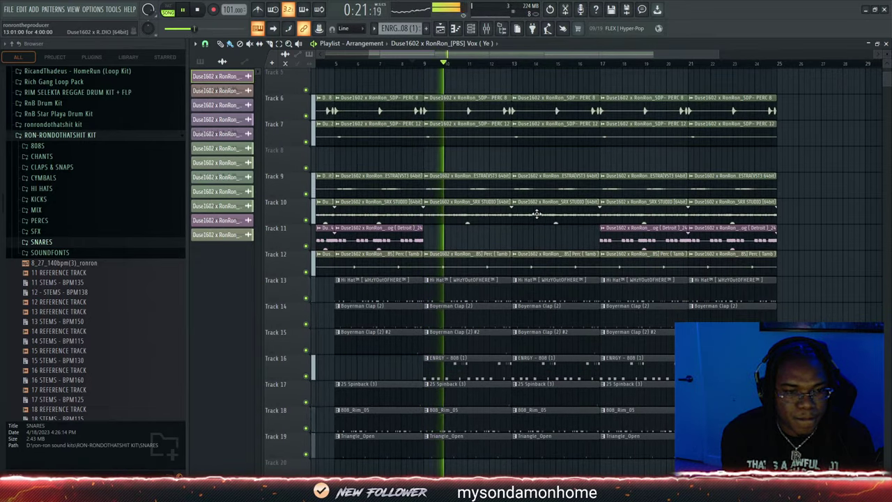
Place the D-50 stem on track 3 at bars 17 and 21
drag(448, 56, 355, 63)
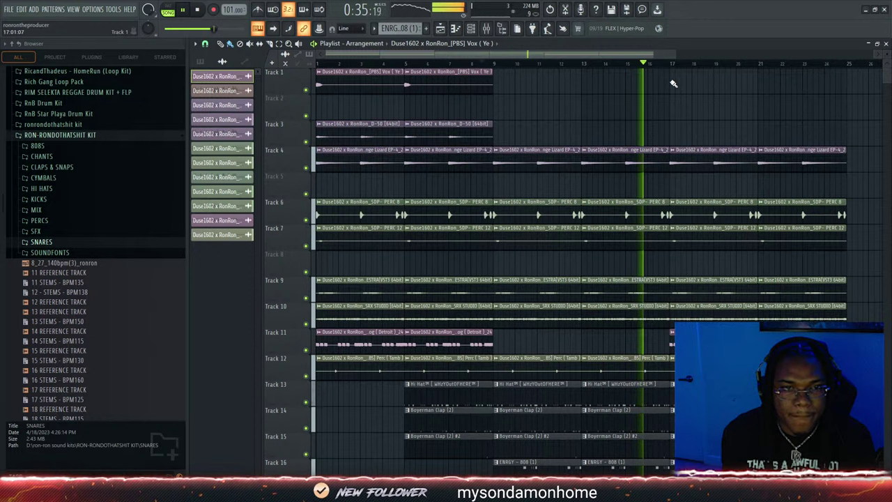
click(484, 134)
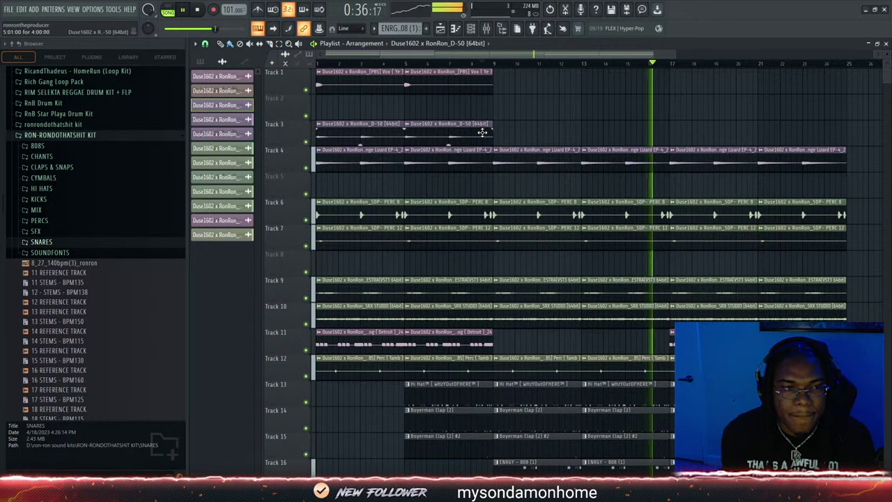
click(677, 133)
click(759, 133)
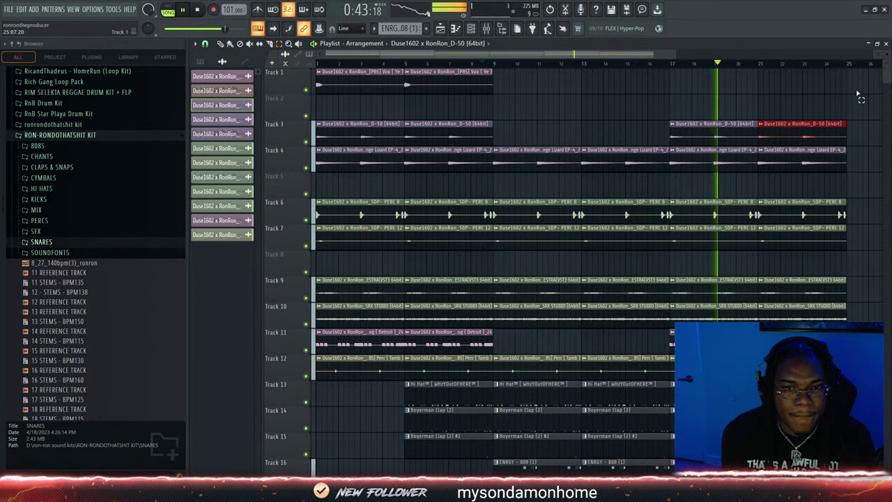
Duplicate the whole arrangement of bars 1 to 24 into bars 25 to 48, and copy the drum clips on tracks 13 to 19 into bars 25 to 28
drag(858, 94, 313, 471)
key(ctrl+b)
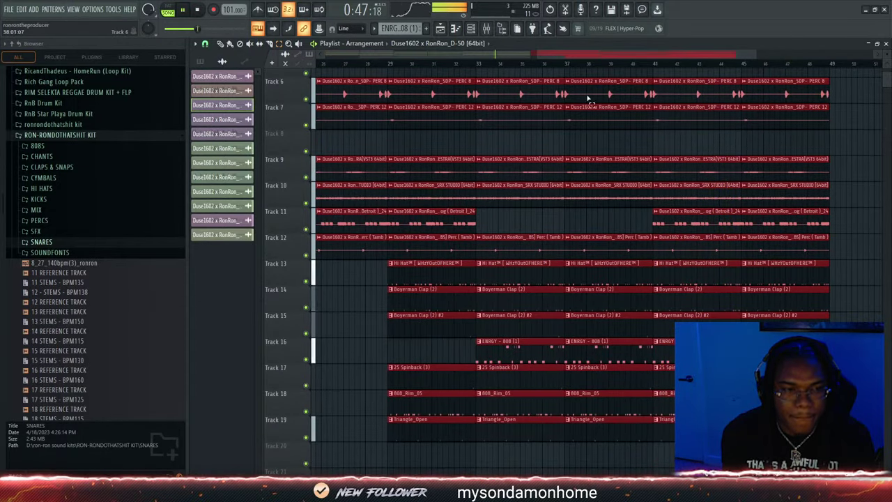
drag(570, 56, 415, 56)
drag(670, 262, 658, 457)
key(ctrl+b)
click(348, 82)
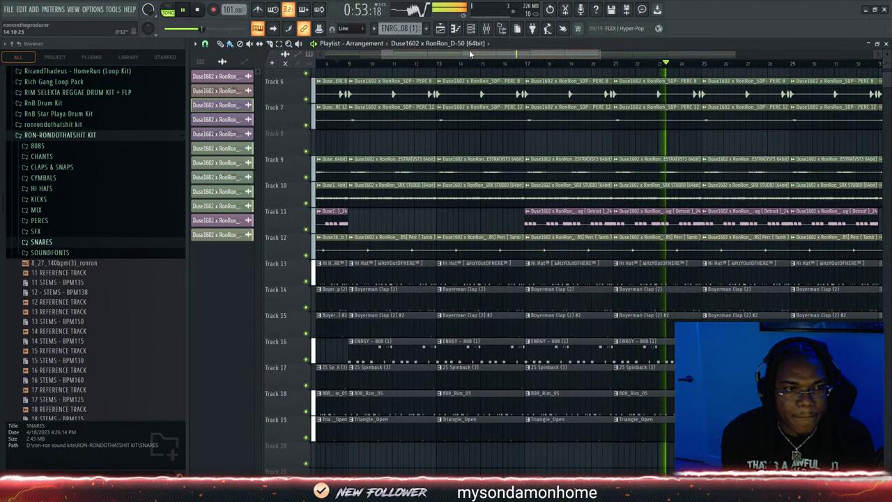
Clear track 16 from bar 25 and place the ENRGY - 808 (1) pattern there at bar 25
drag(469, 54, 523, 61)
right_click(588, 354)
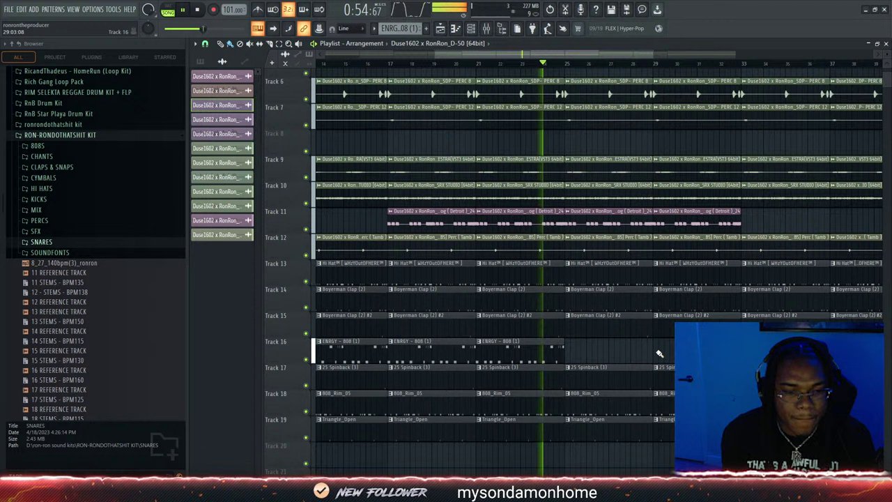
click(562, 350)
click(565, 349)
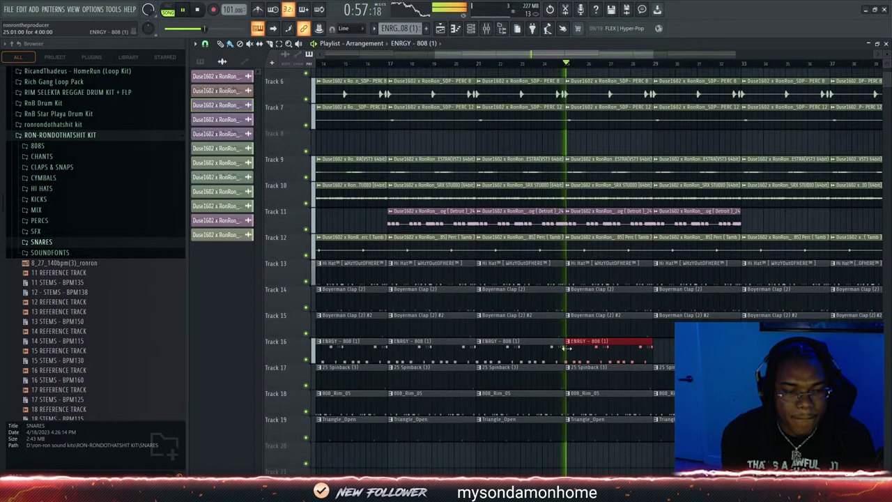
Place another ENRGY - 808 (1) pattern on track 16 at bar 29 and play back from just before bar 25
click(658, 347)
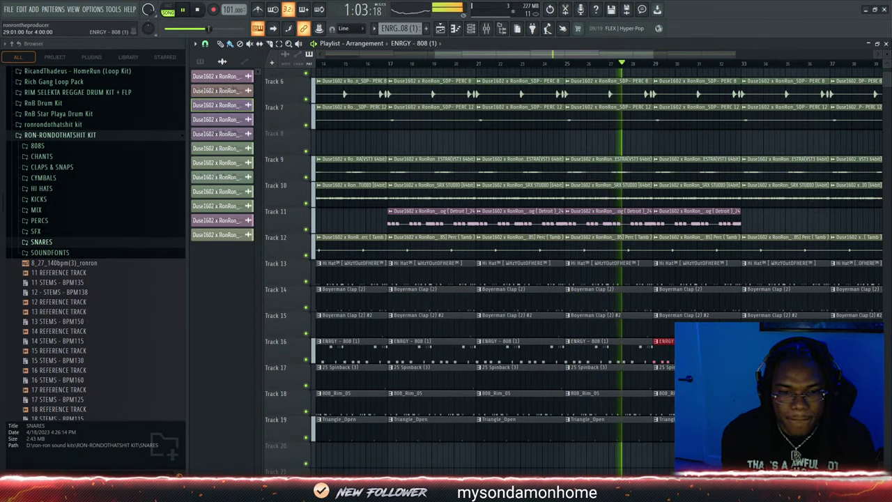
scroll(474, 104, up, 5)
click(554, 61)
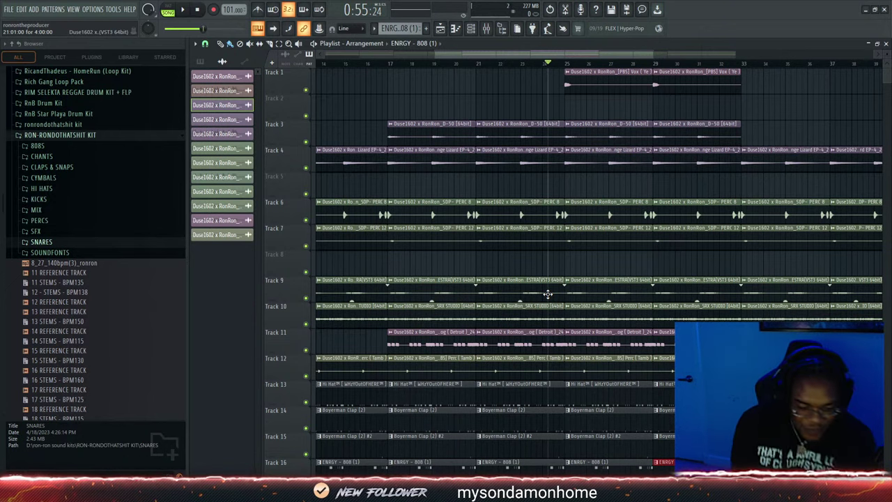
scroll(596, 343, down, 4)
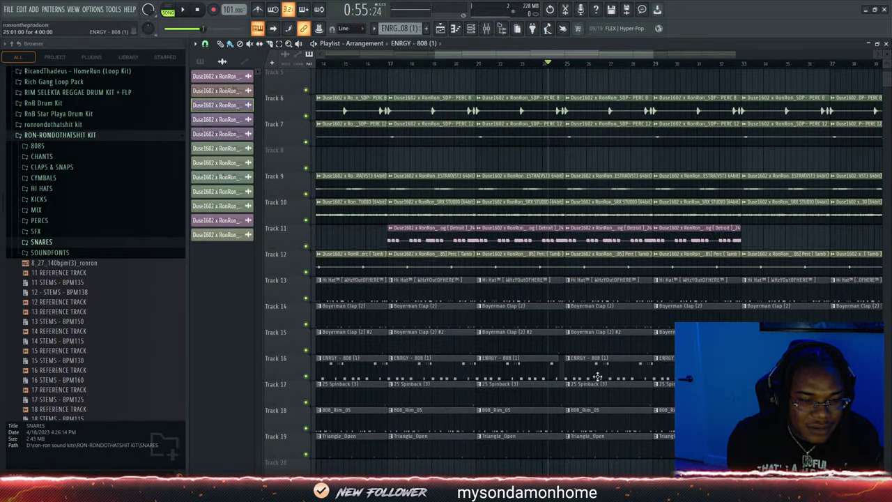
key(space)
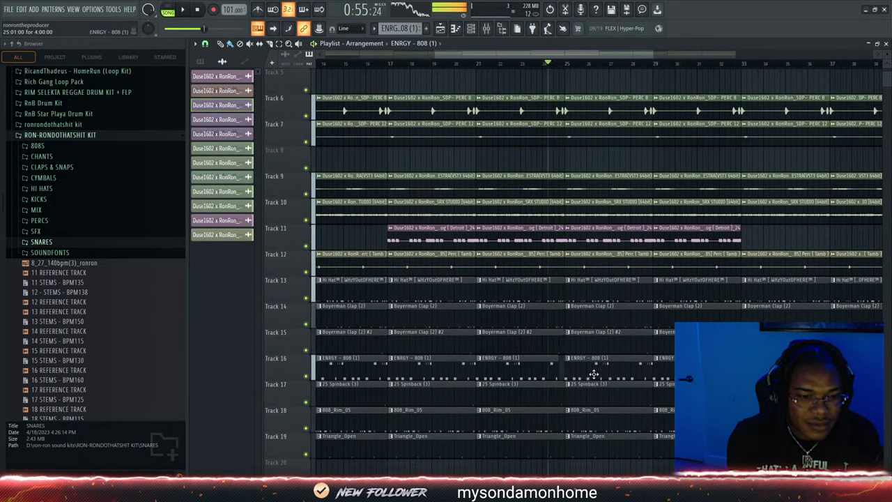
Shorten the ENRGY - 808 (1) clip at bar 25 on track 16 to about one beat and repeat it every half bar through bar 28
drag(650, 362, 578, 366)
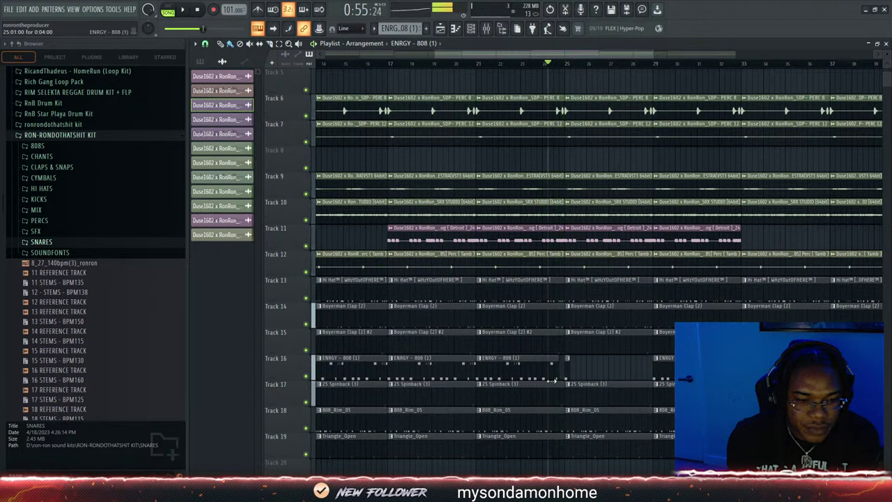
click(590, 374)
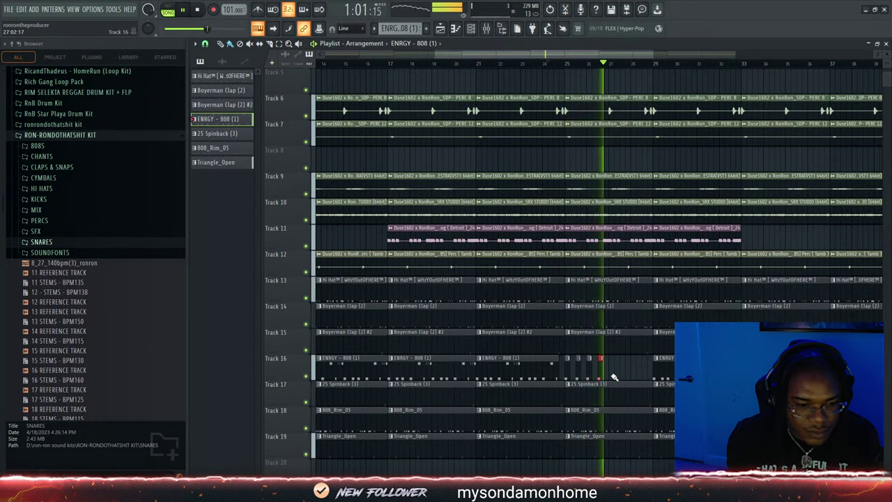
click(622, 375)
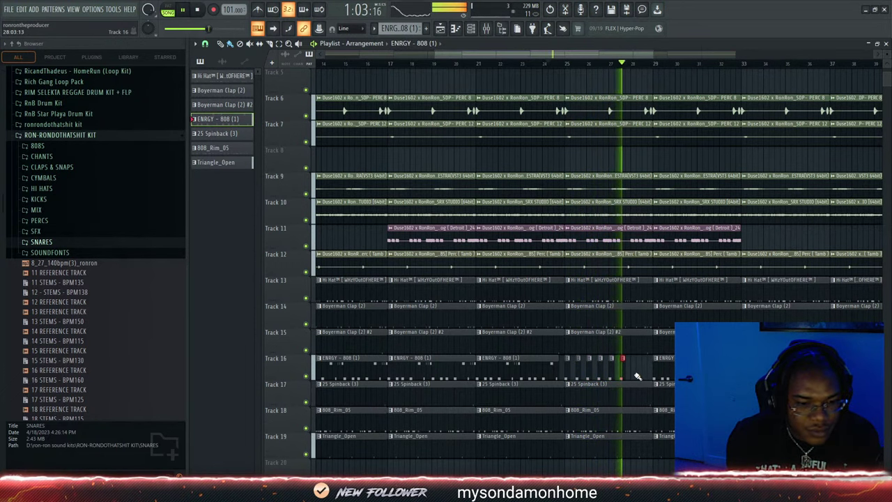
click(632, 377)
click(644, 375)
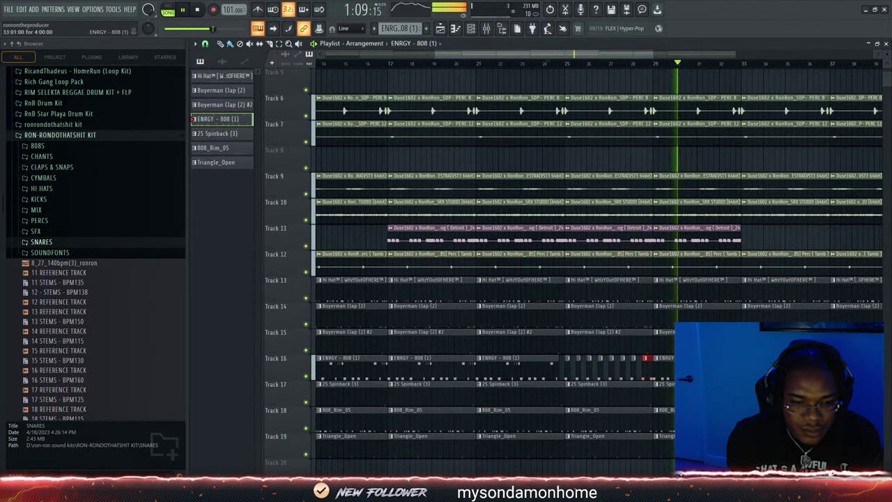
Play from just before bar 25 and delete the Boyerman Clap (2) clip at bar 25 on track 14
click(545, 63)
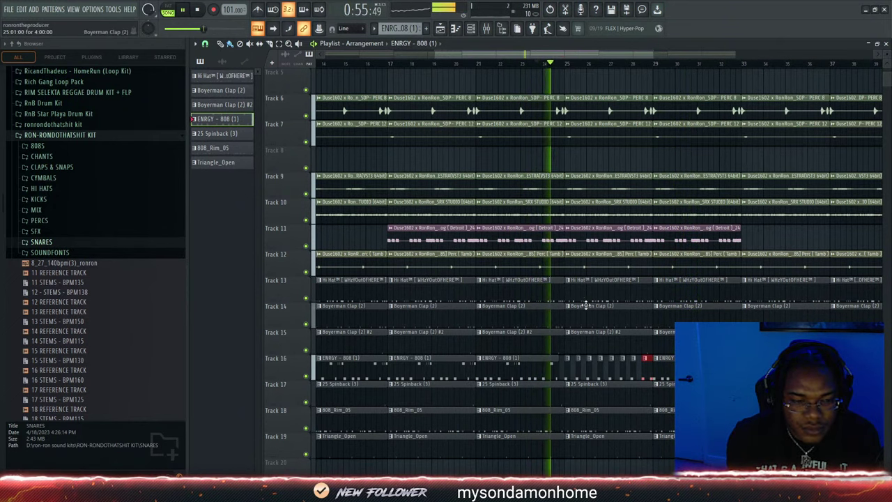
right_click(600, 320)
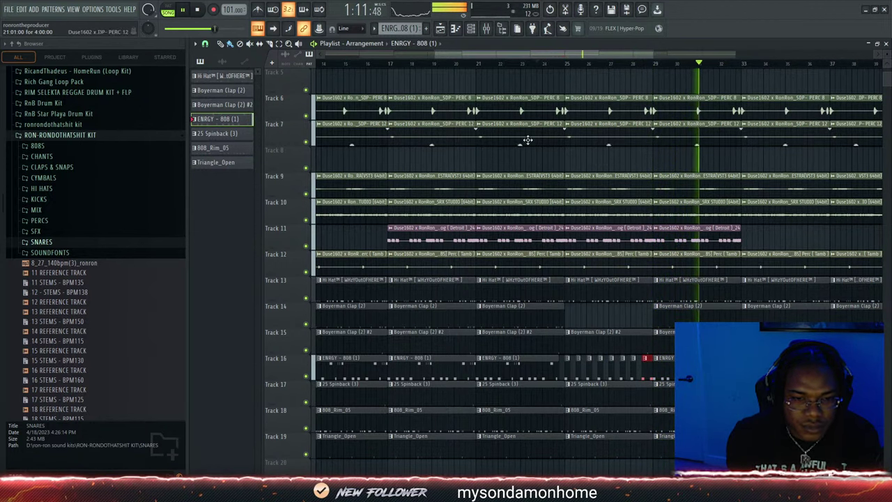
Select all clips on every track from bar 33 to the end of the arrangement and delete them
drag(455, 54, 541, 76)
scroll(667, 182, down, 3)
scroll(667, 183, up, 3)
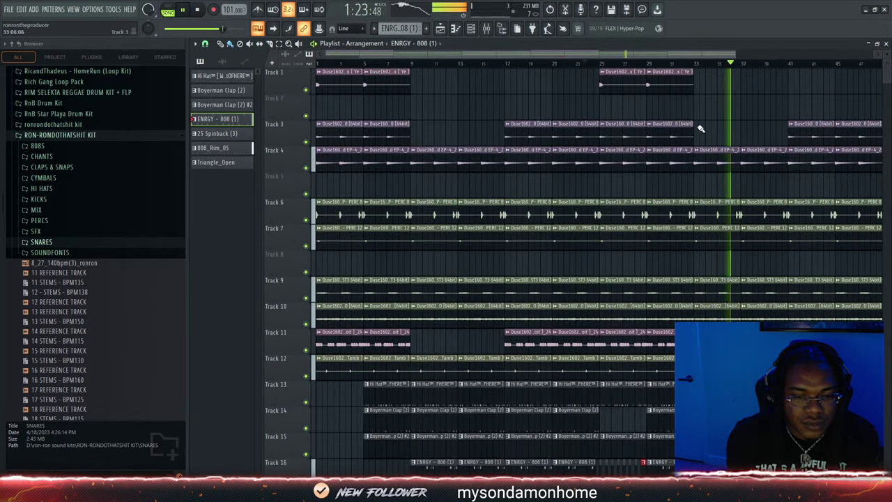
drag(641, 55, 716, 56)
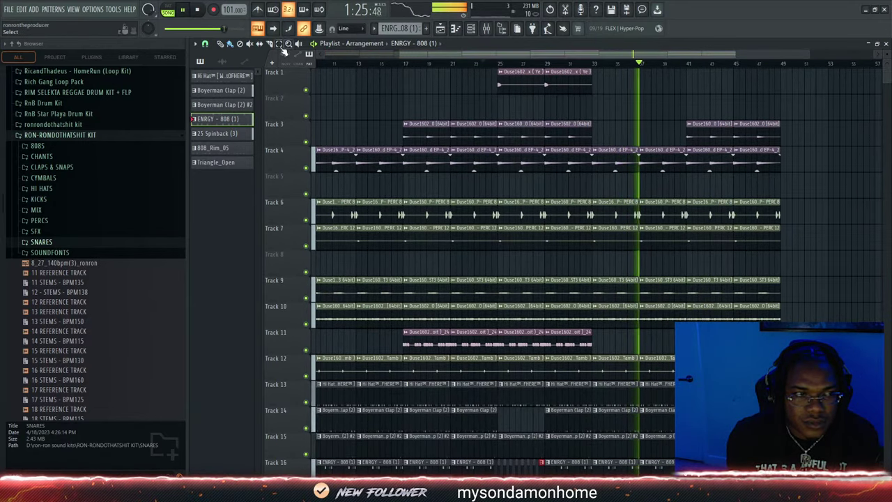
drag(594, 83, 882, 471)
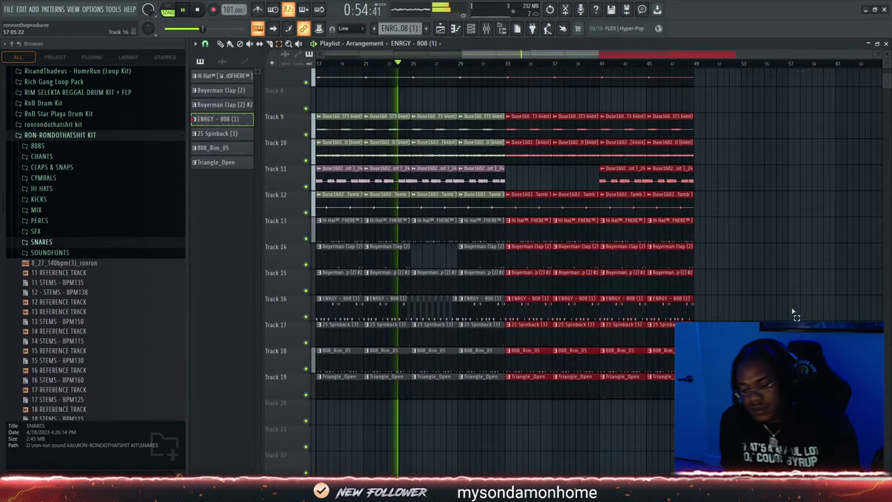
key(Delete)
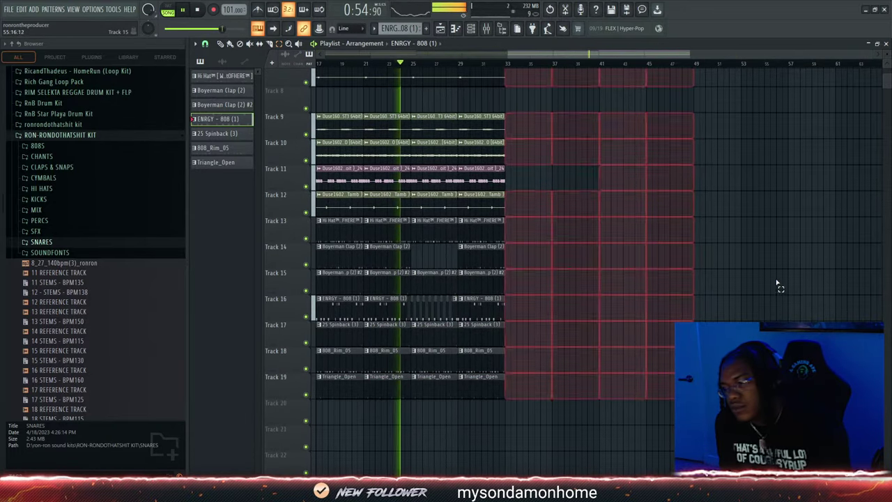
Select the clips of bars 9 to 32 on all tracks and duplicate them into bars 33 to 56
scroll(551, 279, up, 4)
drag(503, 53, 326, 54)
scroll(462, 169, up, 2)
drag(392, 79, 673, 446)
scroll(673, 369, up, 2)
scroll(673, 370, up, 4)
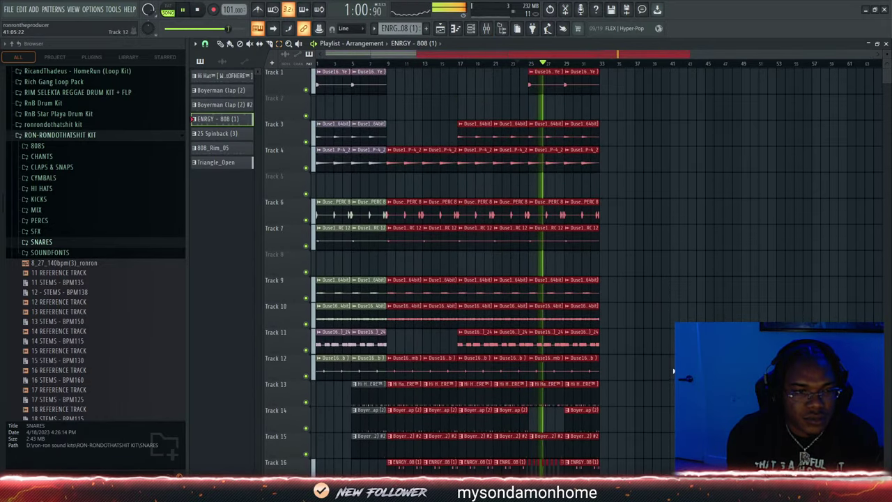
key(ctrl+b)
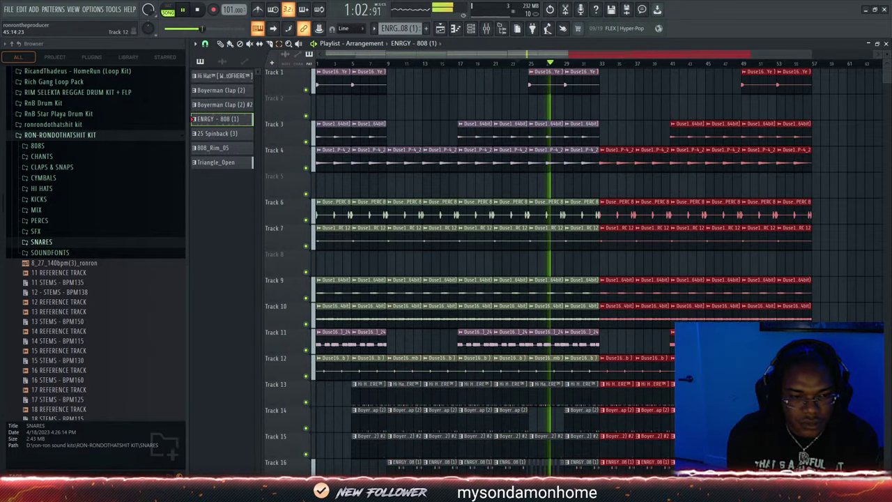
Insert a Fruity soft clipper on the ENRGY - 808 (1) mixer track and another on the Master track
click(471, 29)
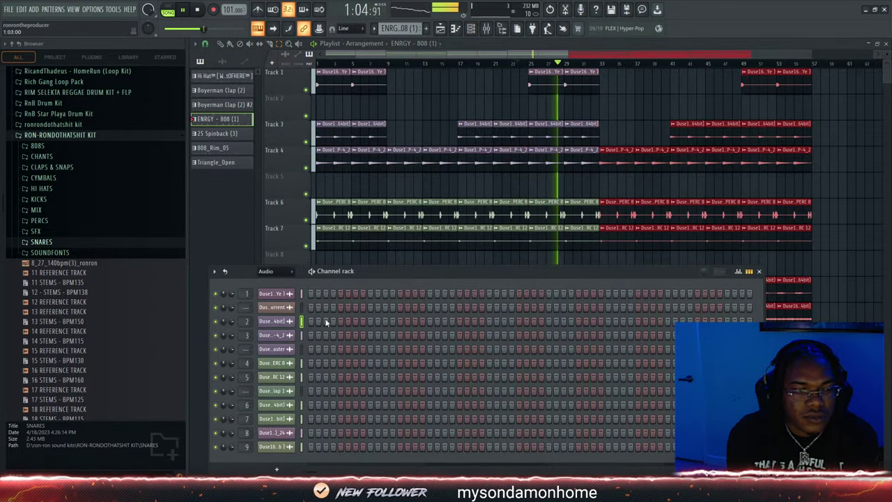
click(485, 28)
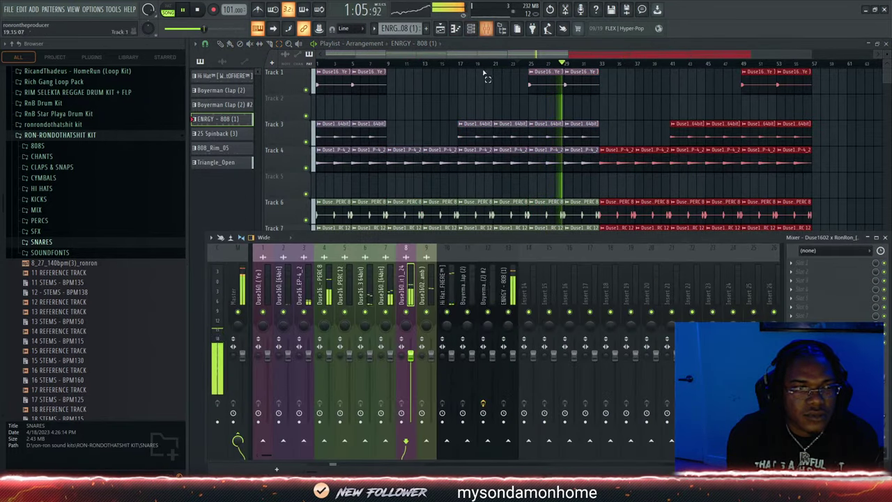
click(512, 287)
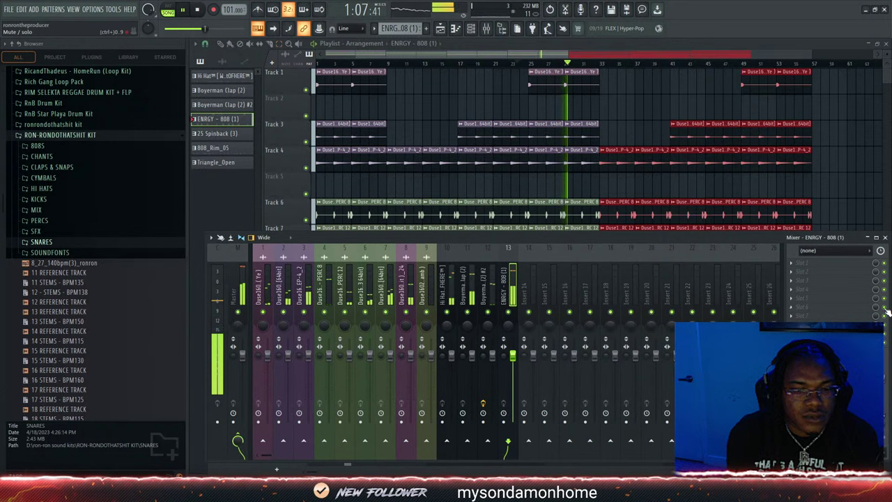
click(684, 202)
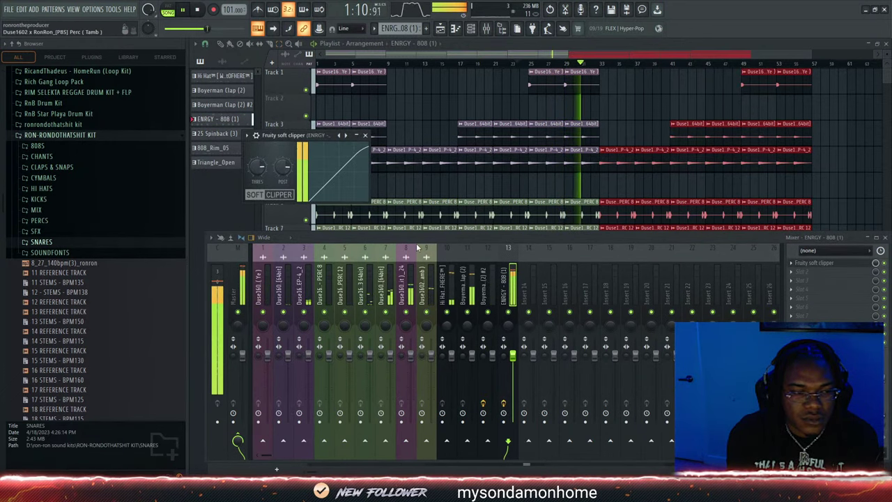
click(406, 278)
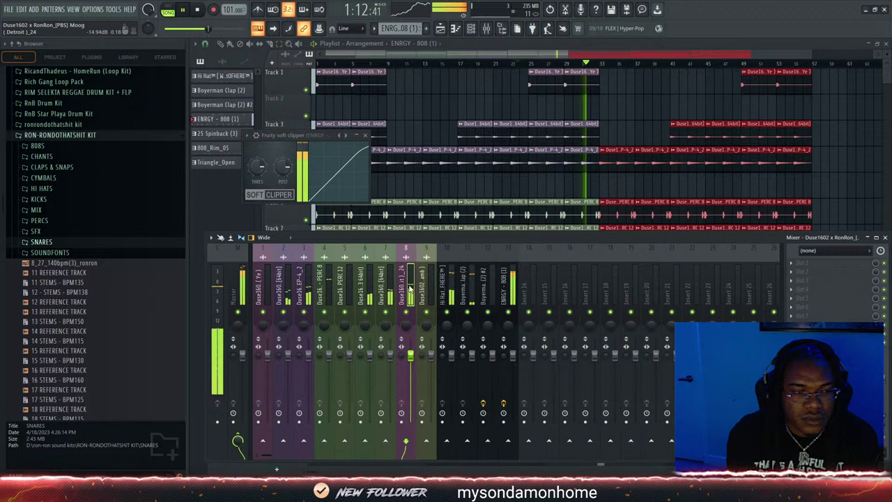
click(243, 293)
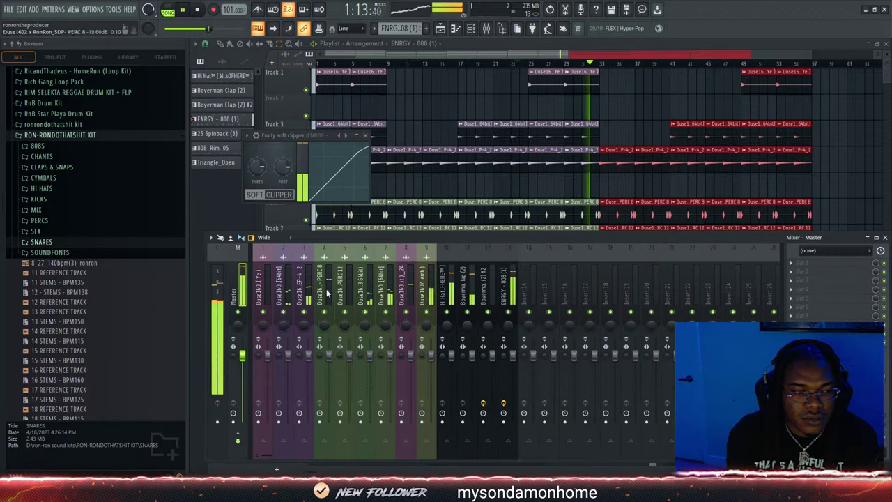
click(702, 209)
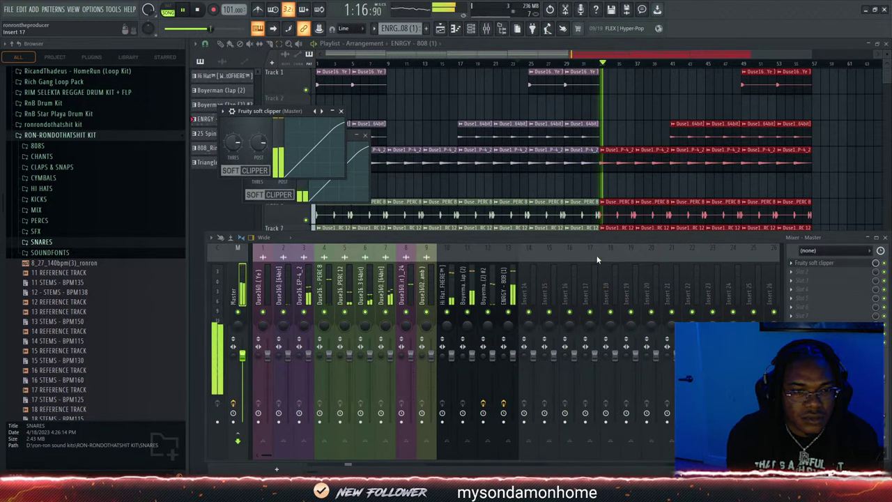
Check the Perc ( Tamb ) and Boyerman Clap (2) mixer tracks and the ENRGY - 808 (1) piano roll, and return to the playlist
click(424, 285)
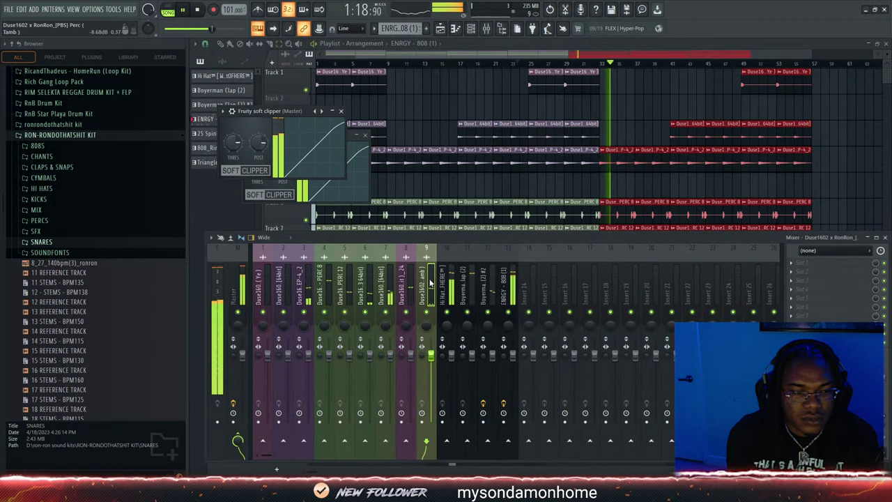
click(462, 291)
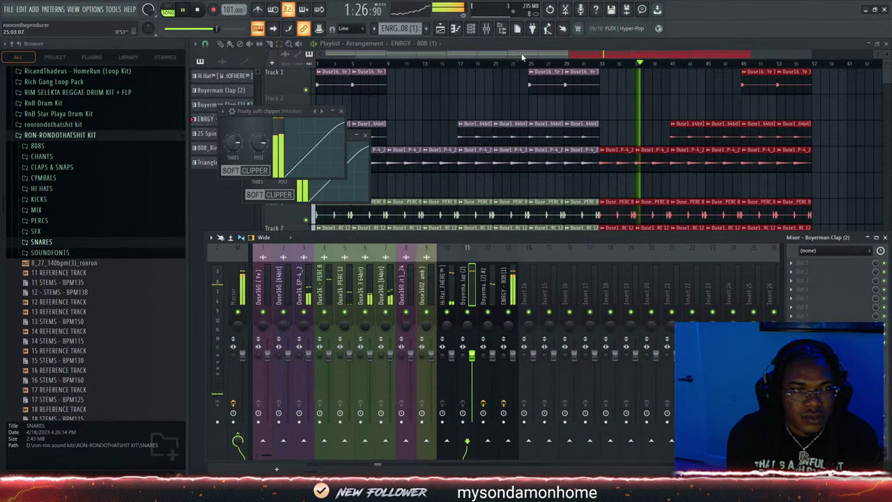
click(470, 28)
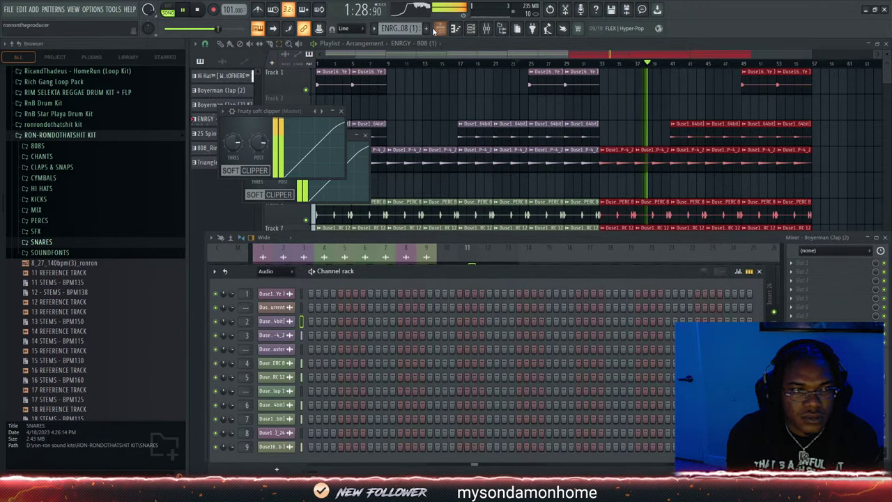
click(440, 29)
click(439, 29)
click(470, 29)
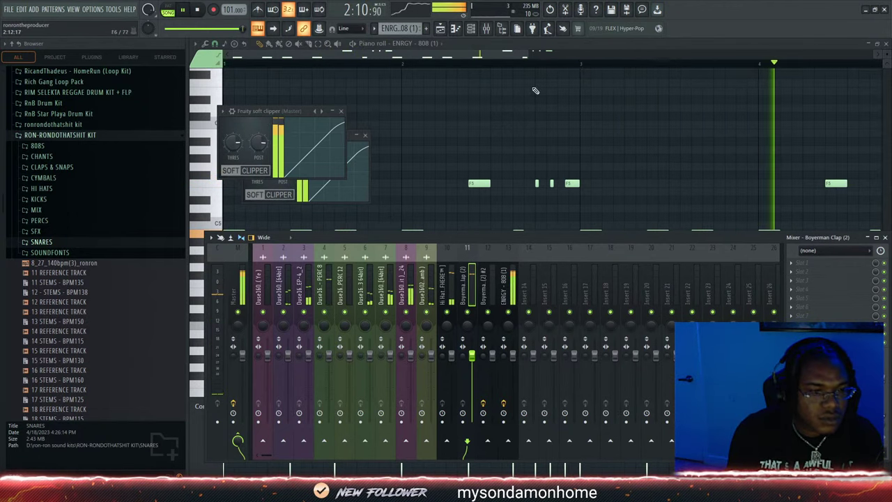
click(438, 56)
click(471, 29)
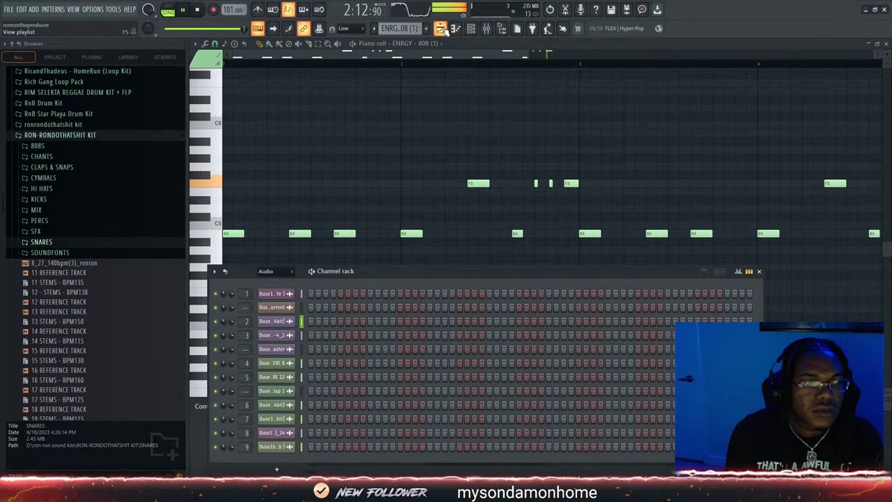
click(440, 28)
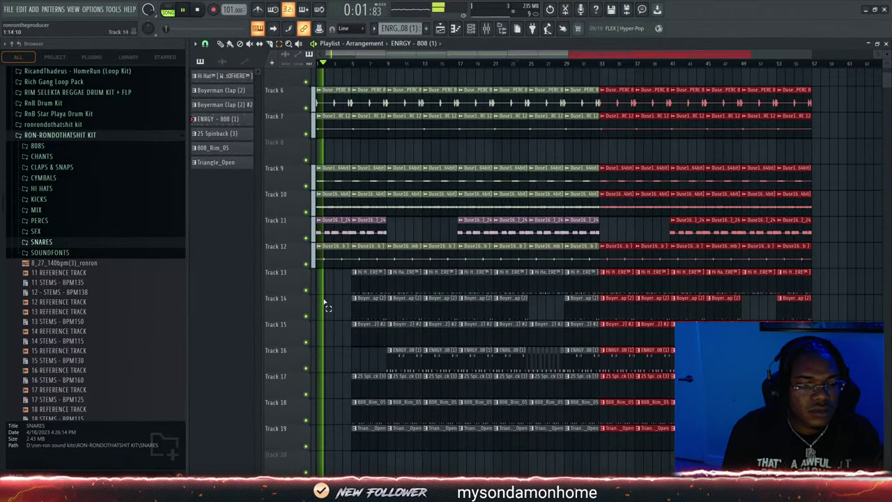
Find the Duse beat Drop (Duse makin slaps trick) sample in the browser and place it on Track 20 at bar 8
scroll(325, 304, down, 5)
scroll(183, 247, down, 8)
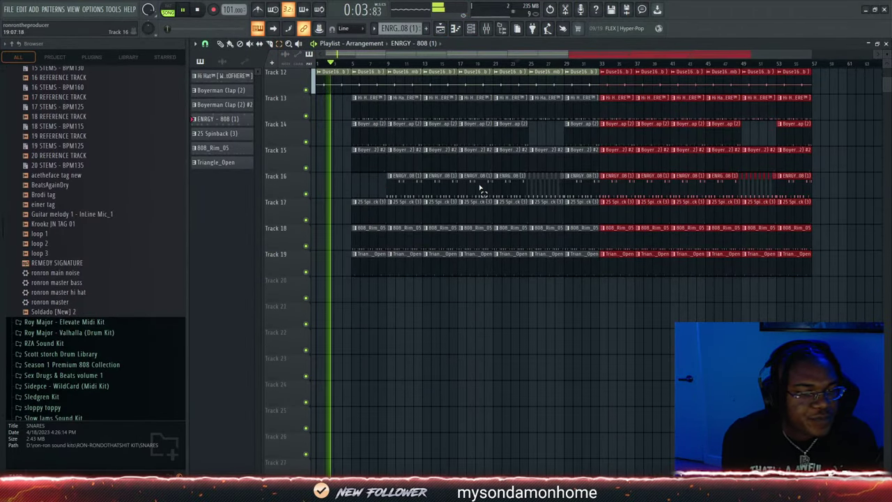
scroll(480, 188, down, 3)
scroll(114, 258, up, 8)
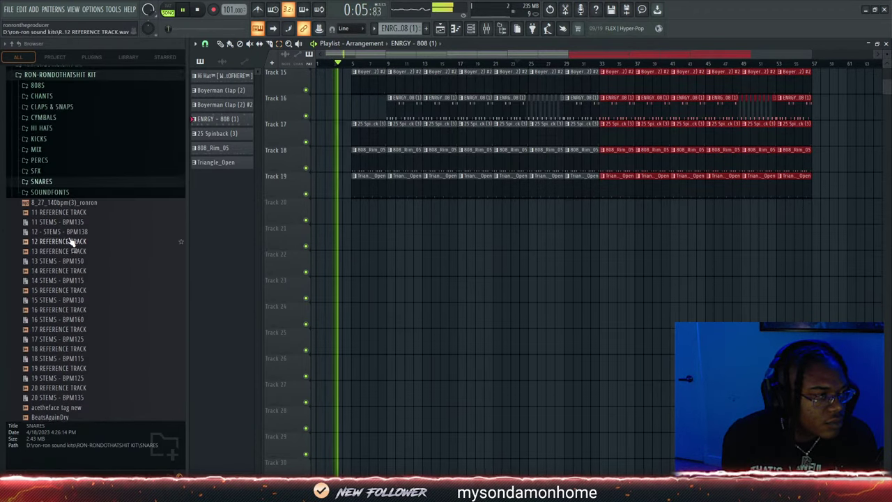
scroll(72, 243, up, 4)
click(60, 191)
scroll(87, 285, down, 15)
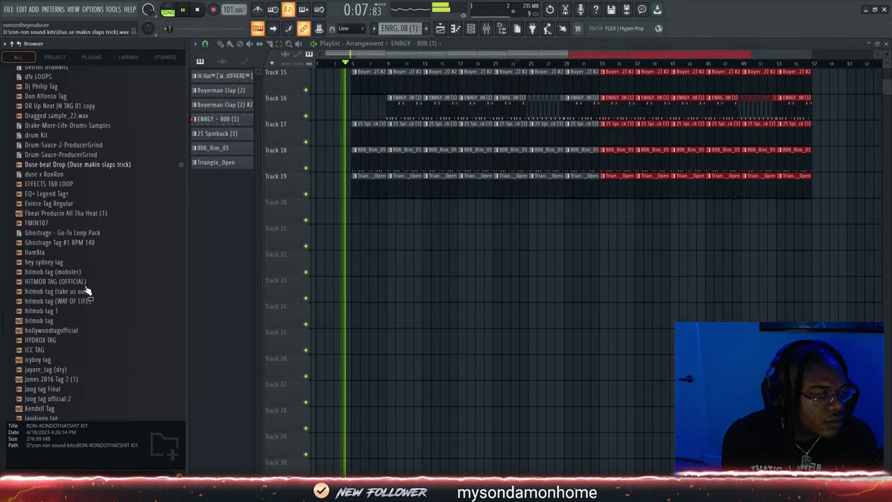
scroll(86, 292, up, 3)
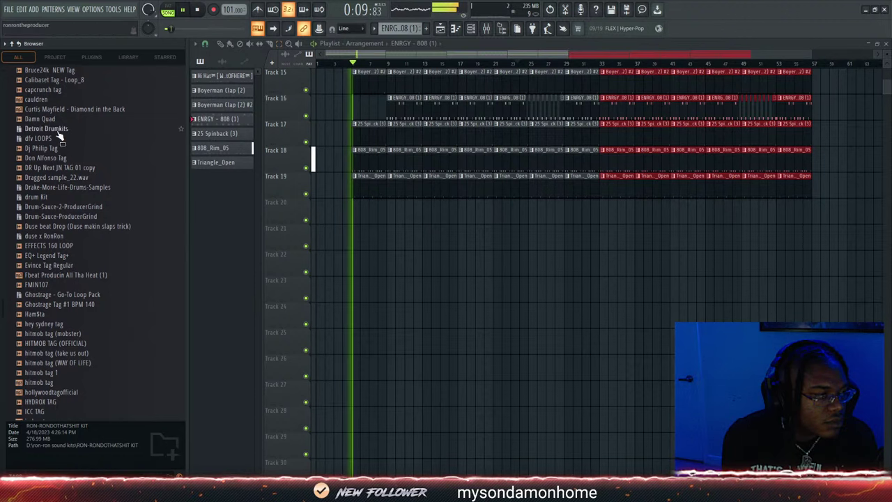
scroll(61, 142, down, 2)
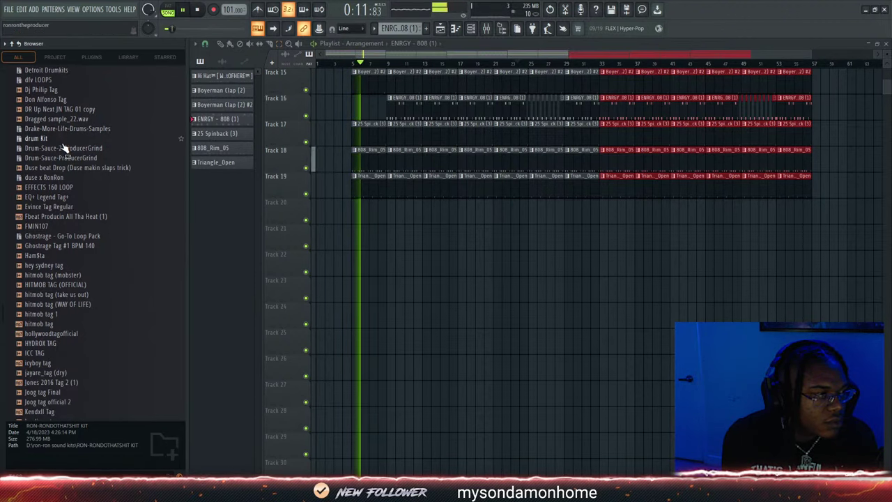
scroll(65, 146, up, 6)
scroll(60, 265, down, 4)
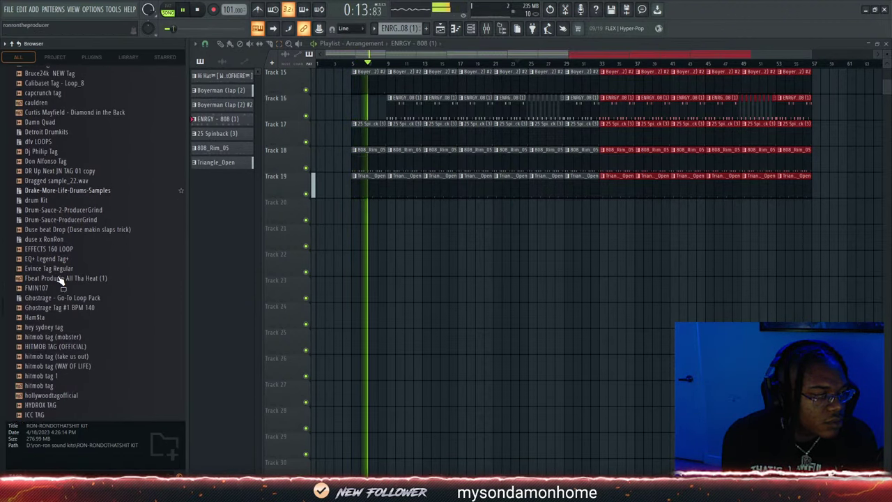
scroll(61, 278, up, 3)
drag(60, 284, 368, 271)
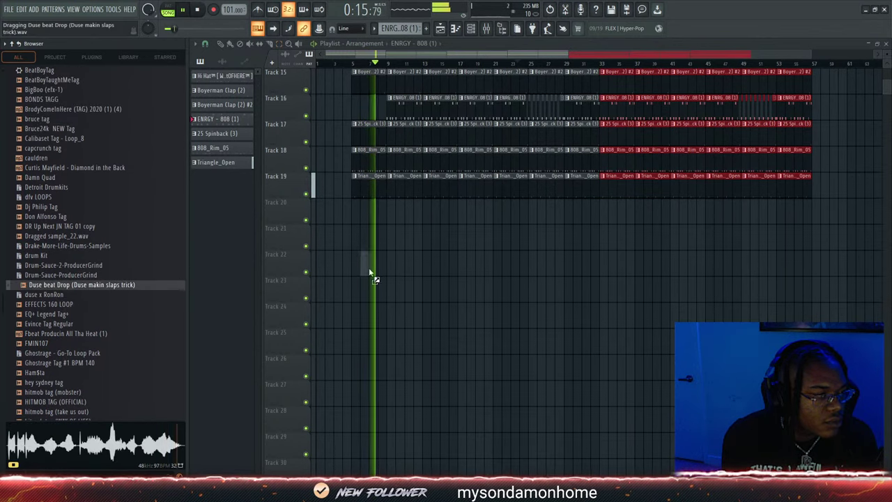
drag(371, 209, 381, 209)
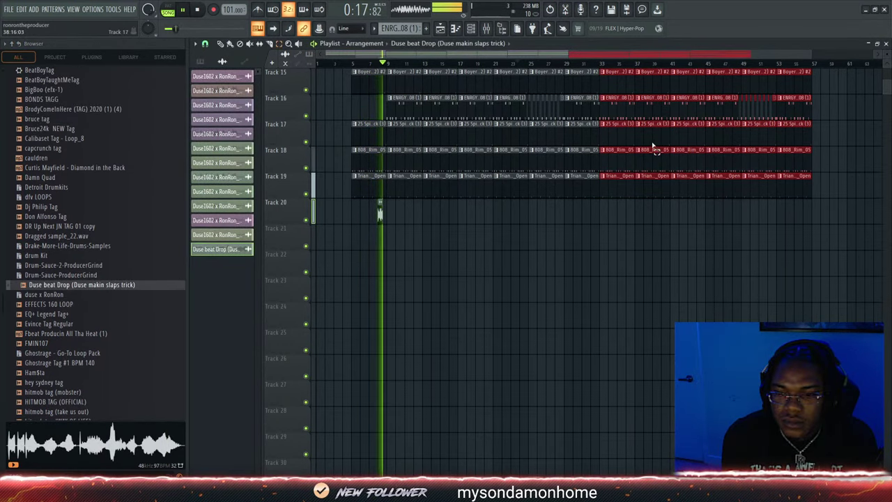
Stop playback and shift the Duse beat Drop clip on Track 20 so that it ends at bar 9
drag(813, 56, 435, 92)
key(space)
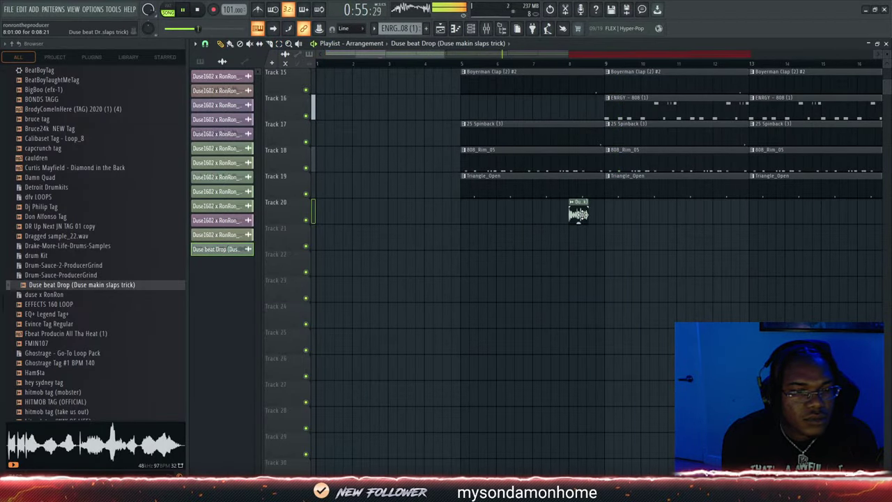
drag(578, 217, 605, 217)
Add the Ron-Ron tag 2 sample to Track 21 at bar 8 and set the playback position to the middle of bar 7
scroll(70, 305, down, 15)
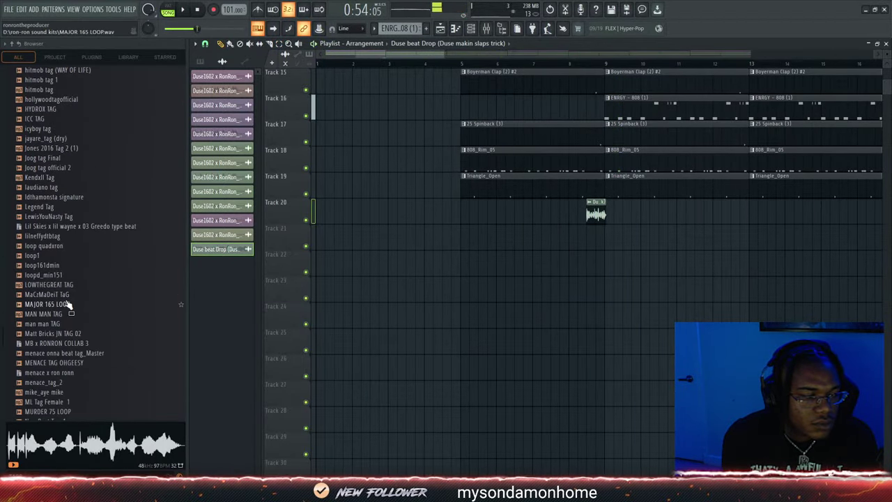
drag(58, 334, 573, 237)
click(549, 63)
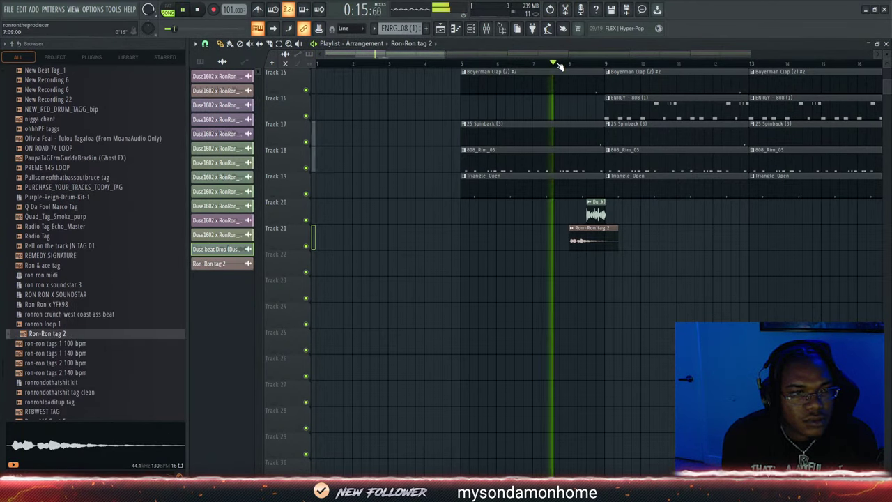
Check the channel settings of the Ron-Ron tag 2 and Duse beat Drop clips and close them
double_click(585, 239)
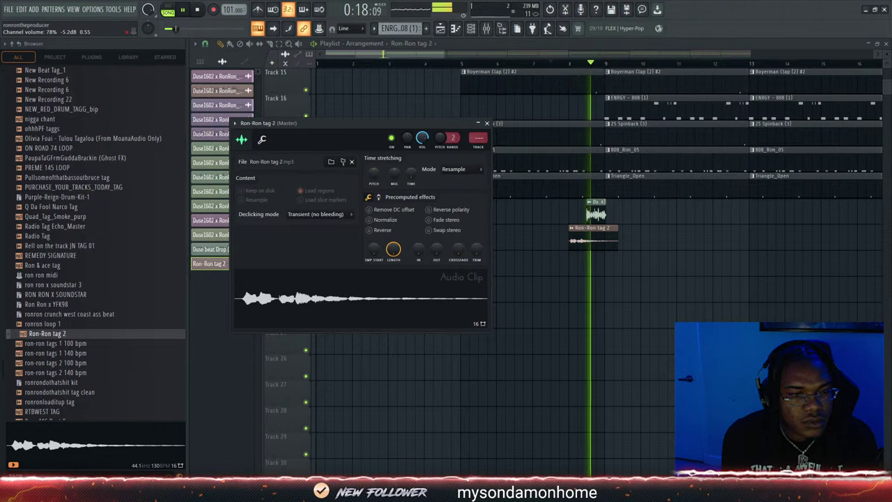
click(596, 211)
double_click(596, 211)
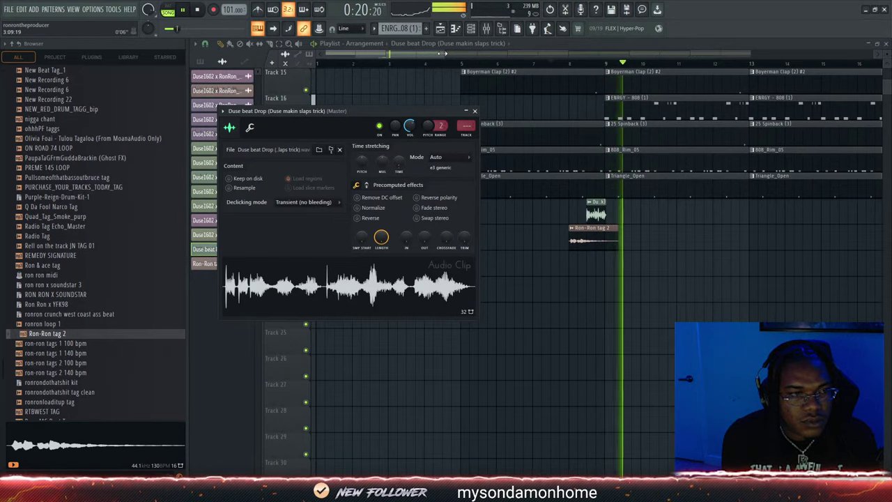
click(475, 111)
Play through the arrangement and review the clips on all tracks up to bar 56
scroll(598, 195, down, 5)
scroll(794, 152, up, 5)
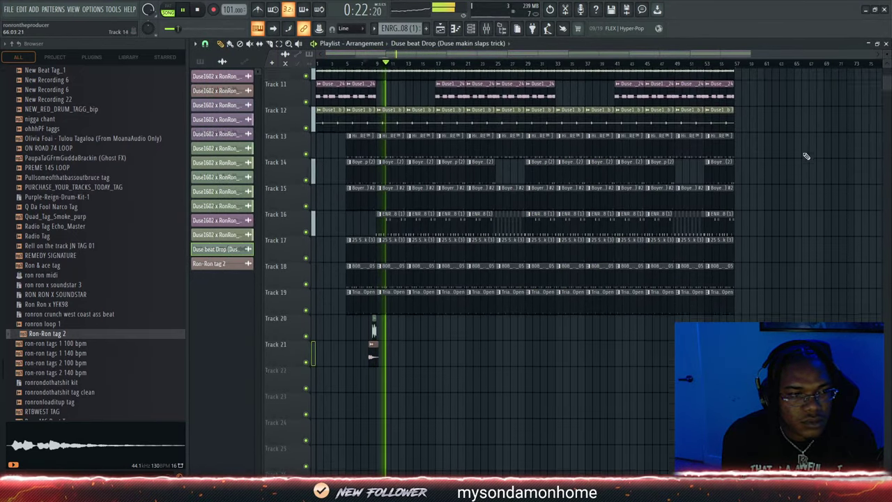
scroll(791, 151, up, 2)
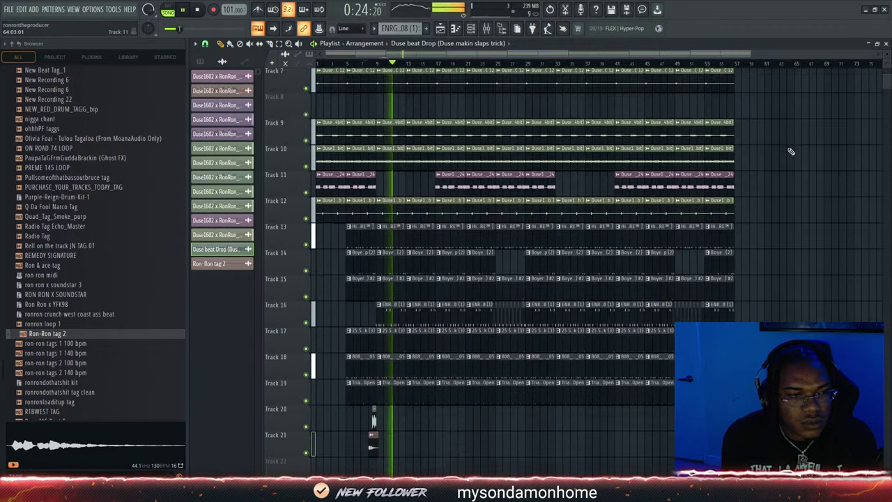
scroll(742, 138, up, 2)
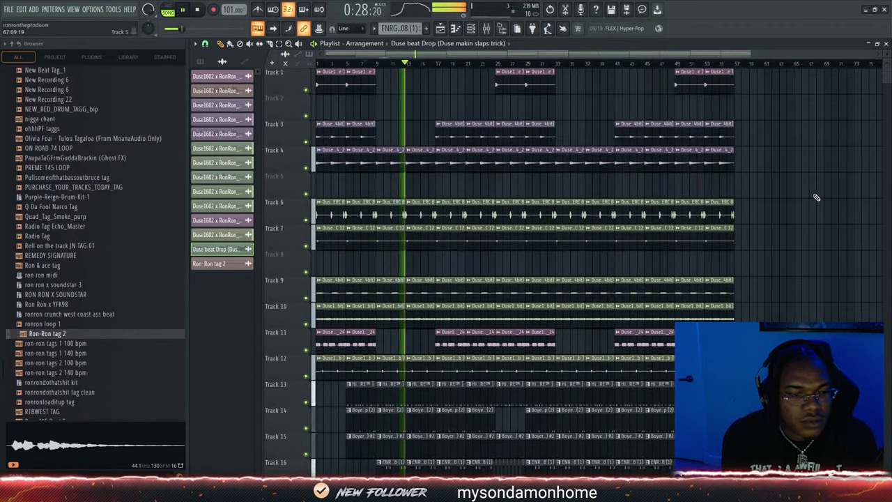
scroll(816, 198, down, 3)
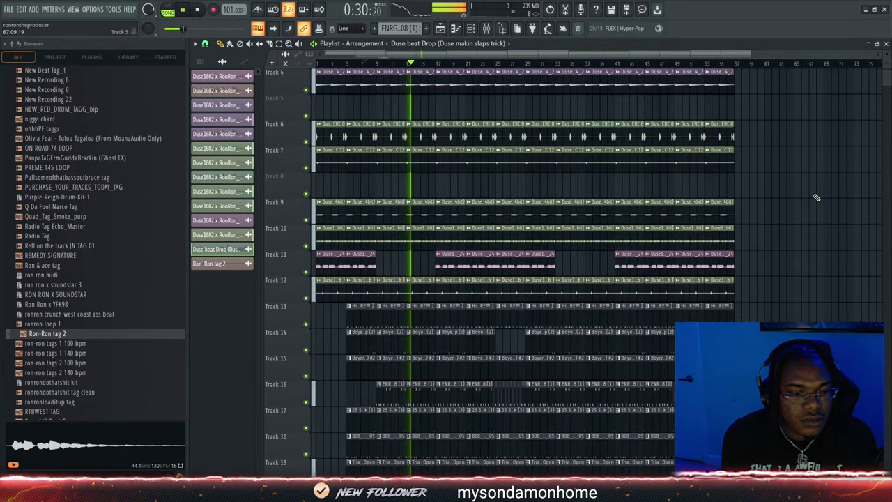
scroll(816, 198, up, 2)
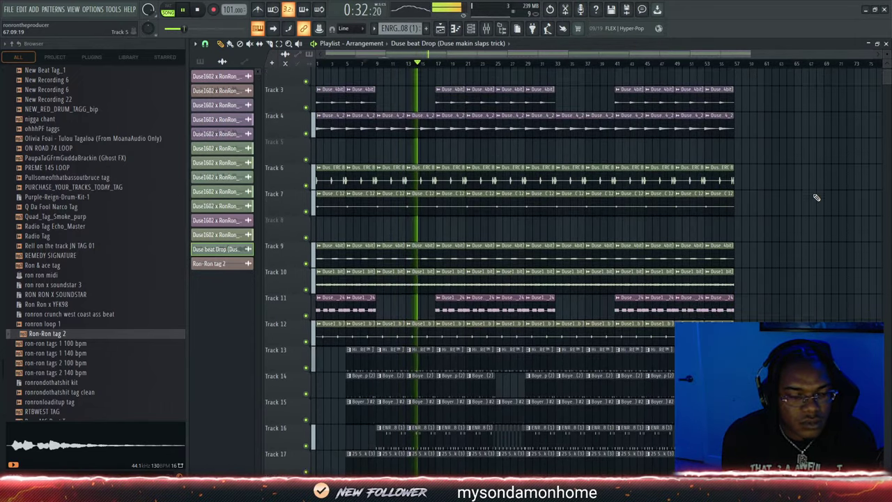
scroll(817, 198, down, 5)
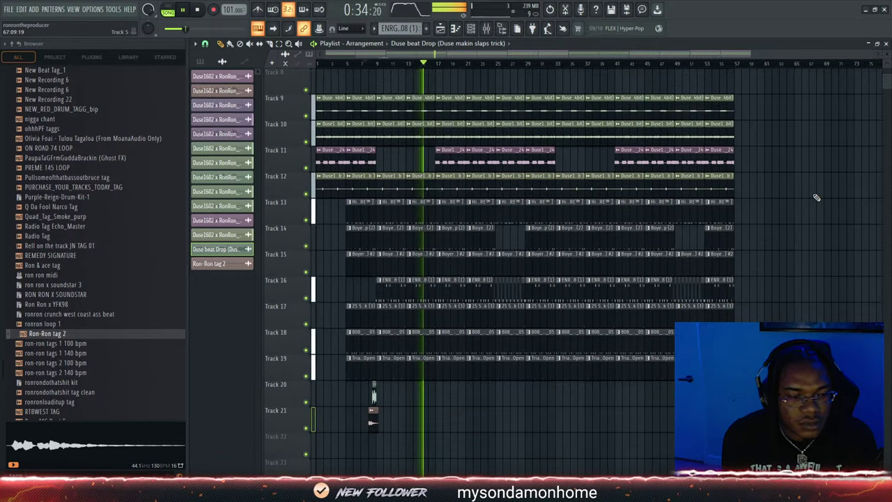
scroll(817, 198, up, 6)
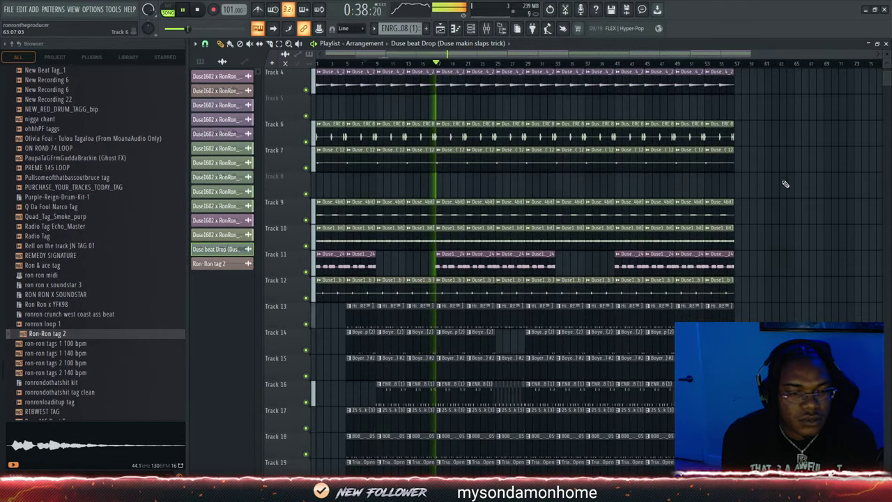
scroll(784, 184, down, 3)
scroll(780, 180, up, 3)
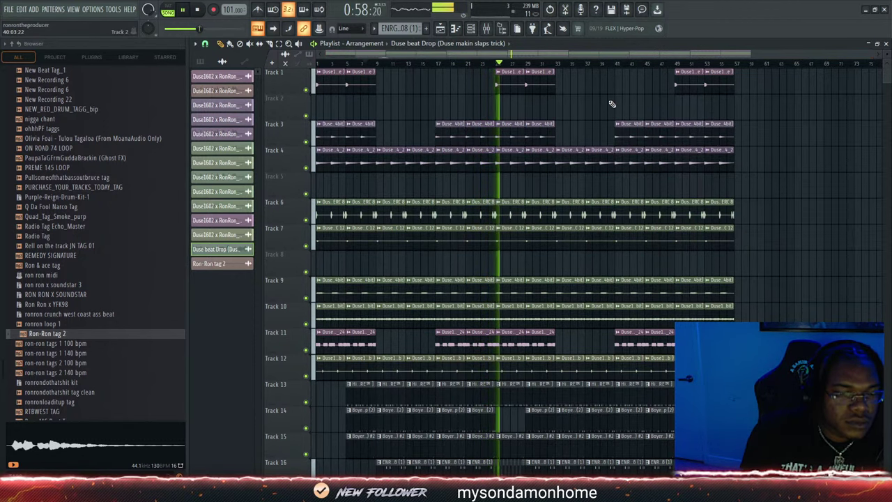
drag(877, 51, 871, 50)
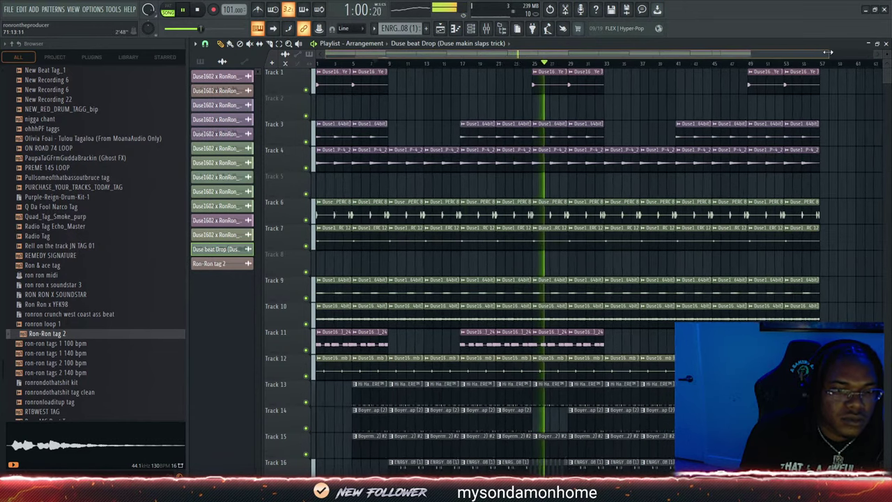
scroll(408, 160, down, 3)
scroll(409, 160, down, 2)
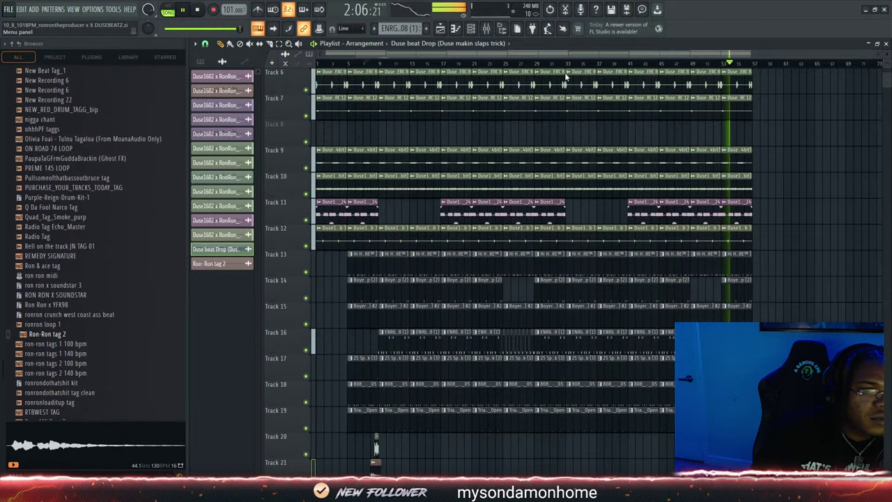
Select the clips of bars 9 to 56 on all tracks and duplicate them into bars 57 to 104
scroll(452, 70, up, 4)
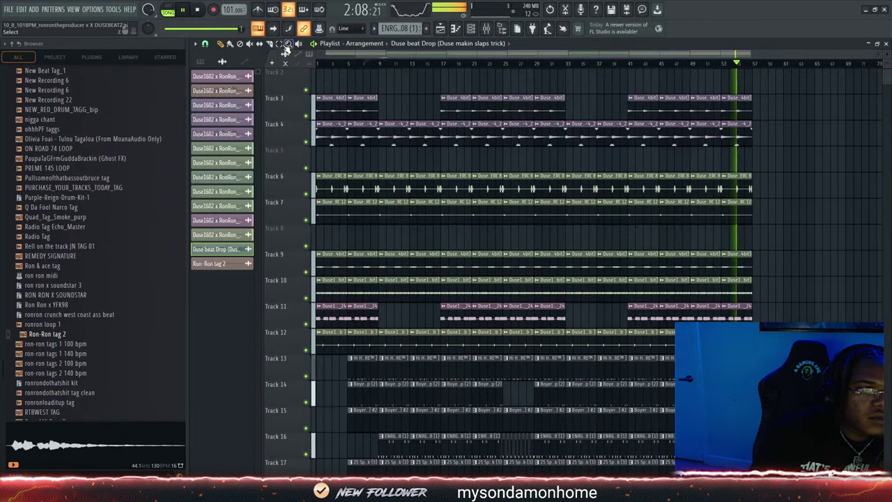
scroll(387, 91, up, 1)
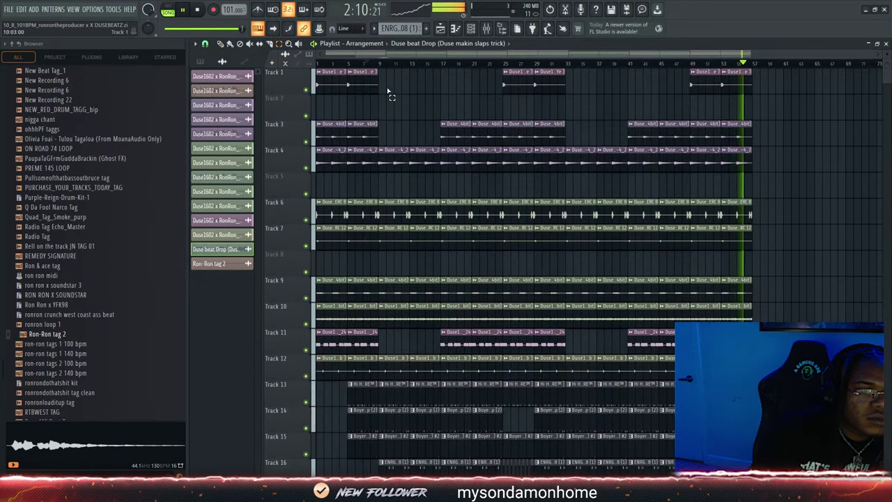
drag(387, 91, 804, 463)
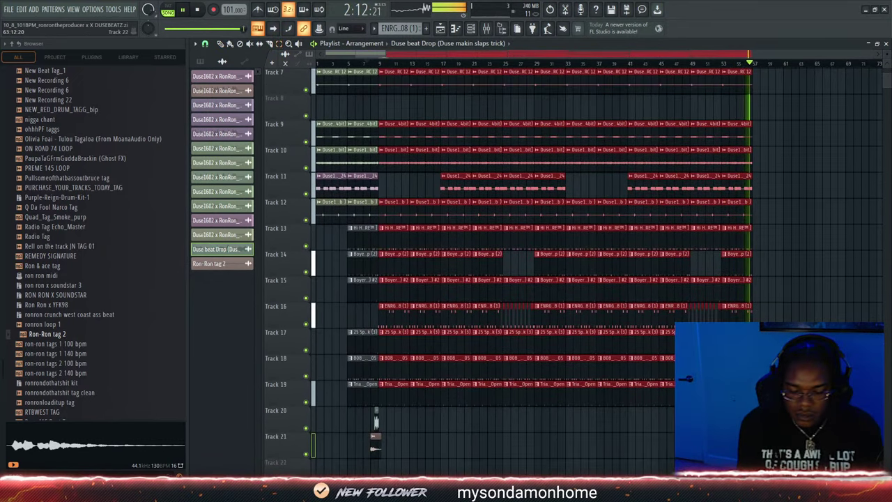
key(ctrl+b)
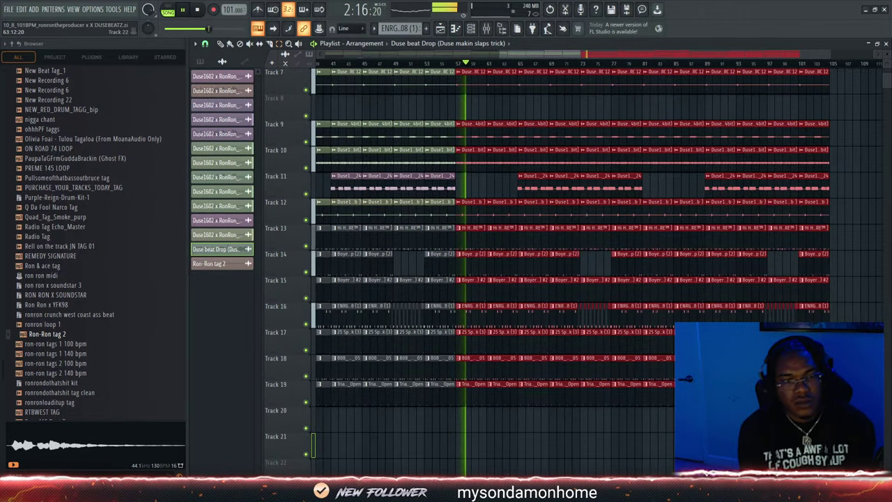
scroll(667, 363, up, 6)
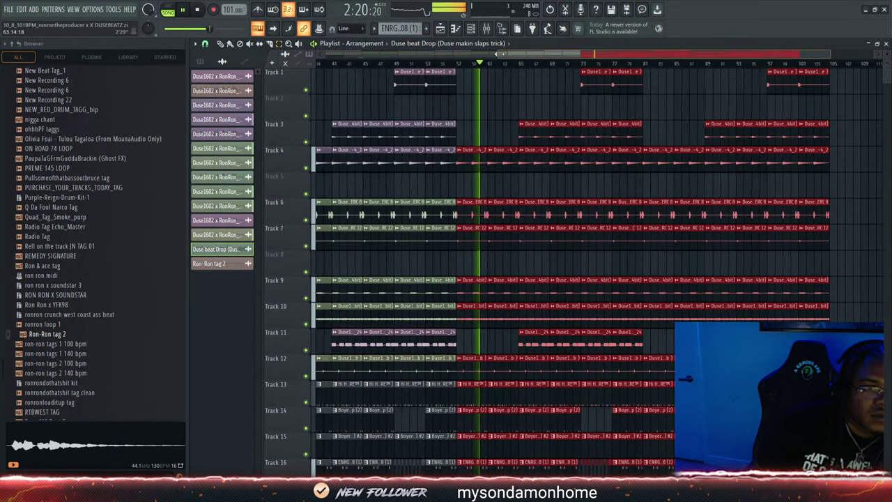
drag(499, 53, 315, 54)
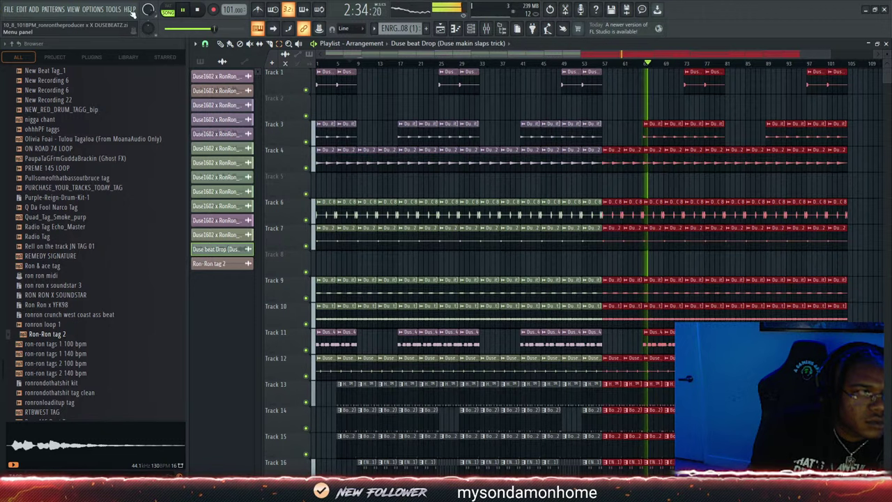
Check mixer track 8 and the channel rack during playback, and return to the drum and tag tracks in the playlist
click(489, 29)
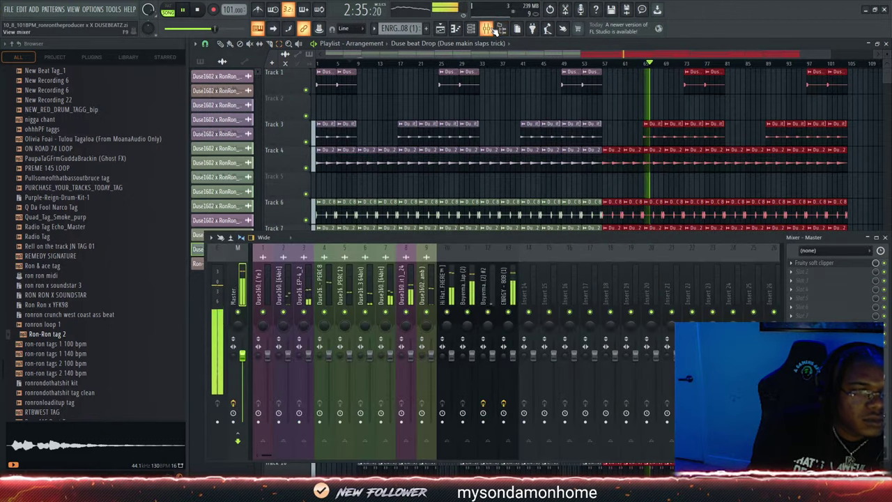
click(409, 294)
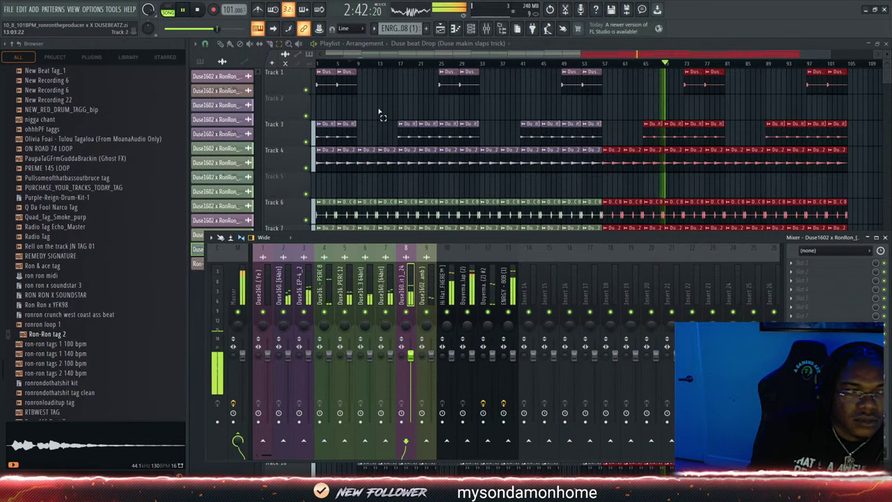
key(F6)
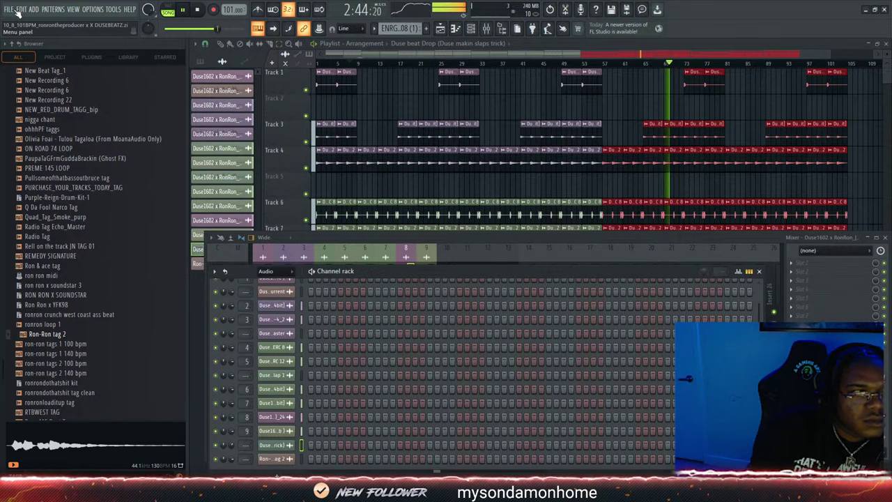
click(46, 52)
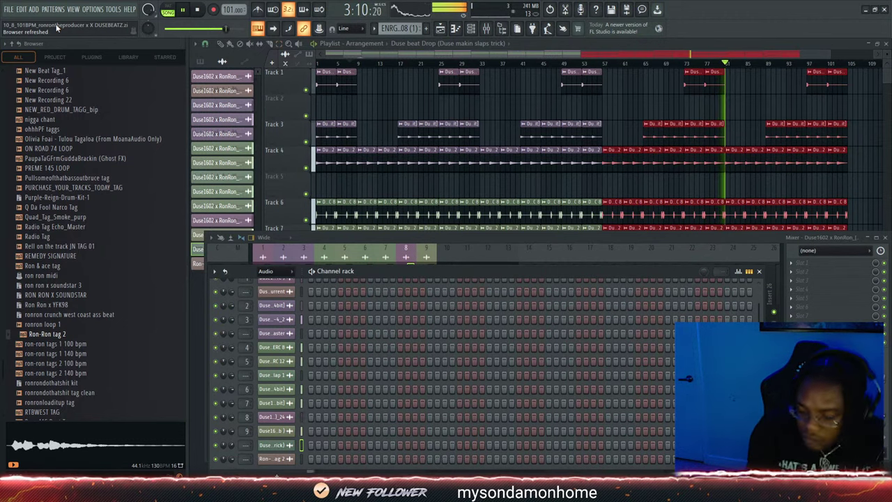
key(F6)
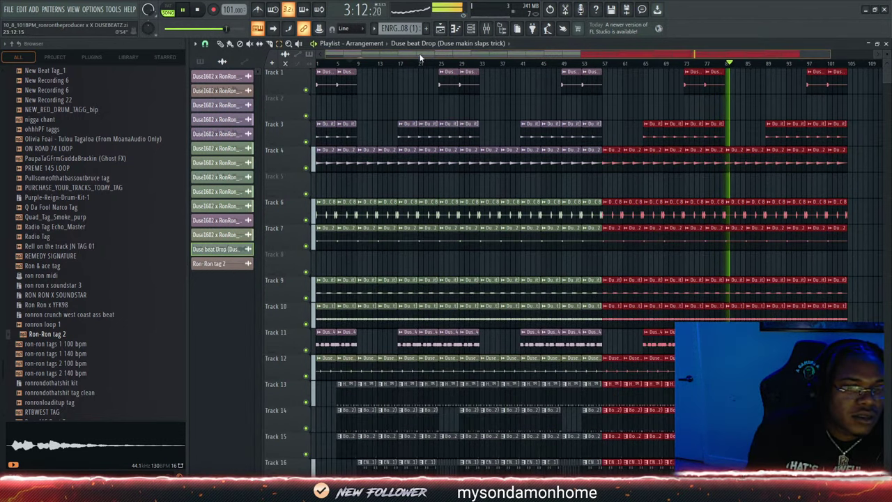
scroll(383, 217, down, 10)
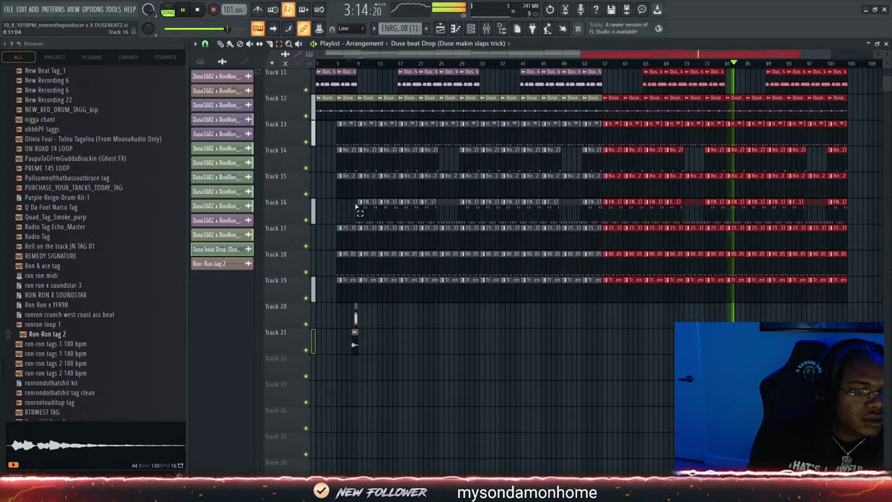
Start a new project at 102 BPM and place the Duse1571 x RonRon loop at bar 1 of Track 1
click(10, 11)
click(43, 53)
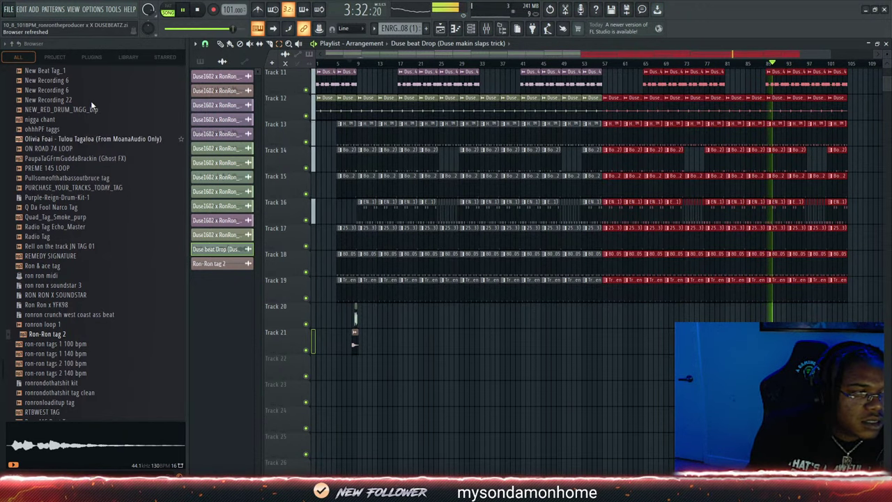
key(ctrl+n)
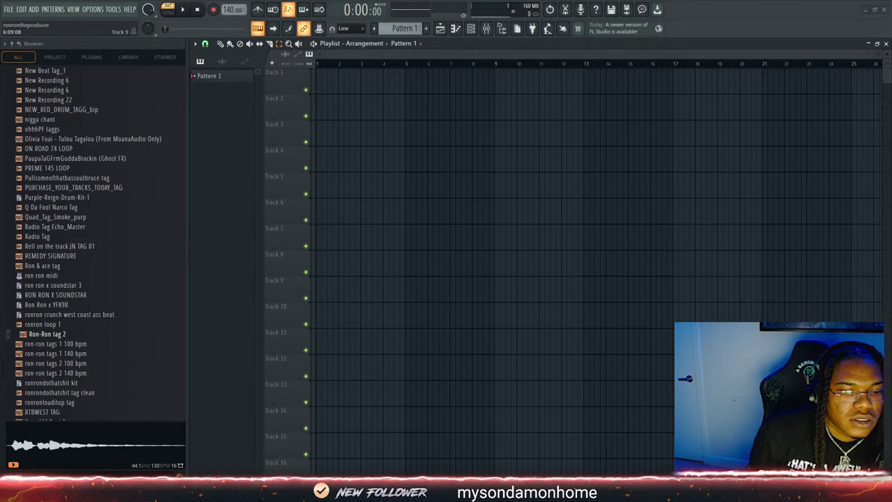
drag(419, 106, 324, 80)
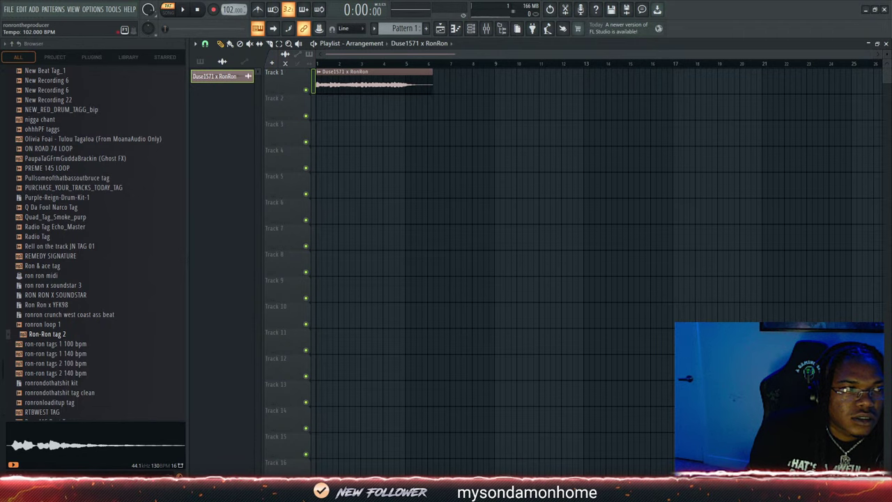
Play the loop in song mode and trim it to four bars by slicing at bar 5 and deleting the tail
click(170, 12)
key(space)
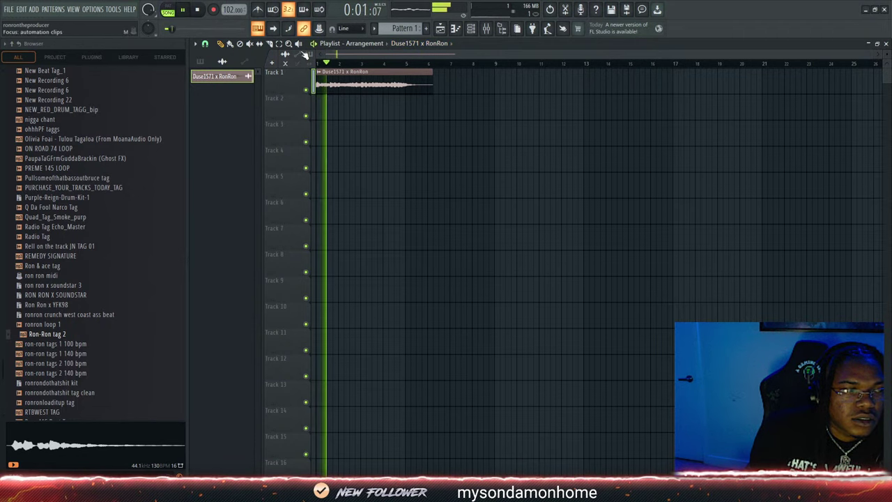
drag(875, 54, 557, 66)
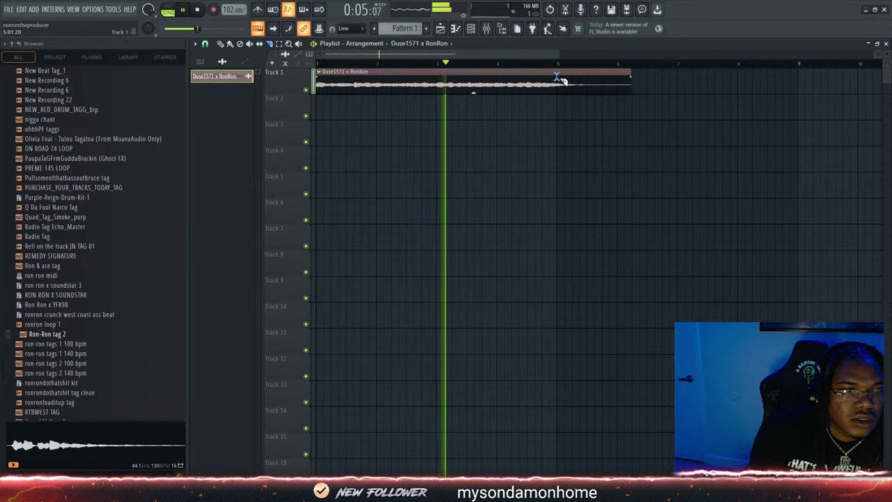
drag(566, 108, 564, 107)
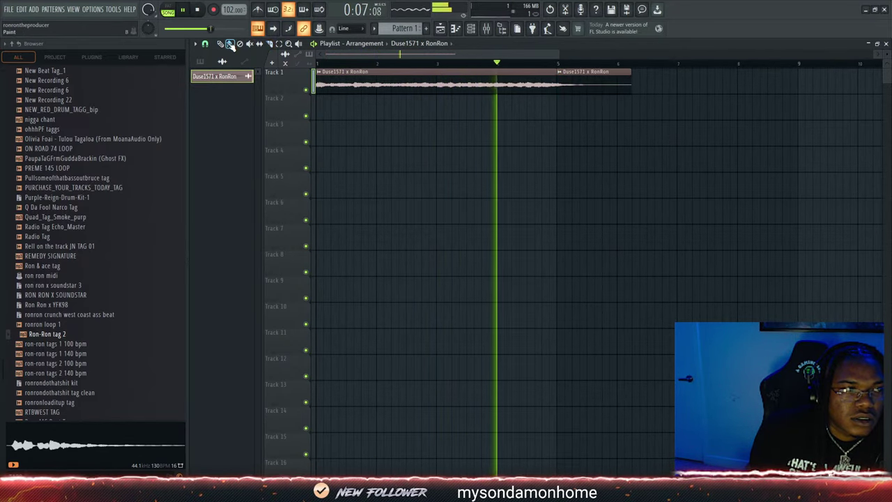
right_click(610, 85)
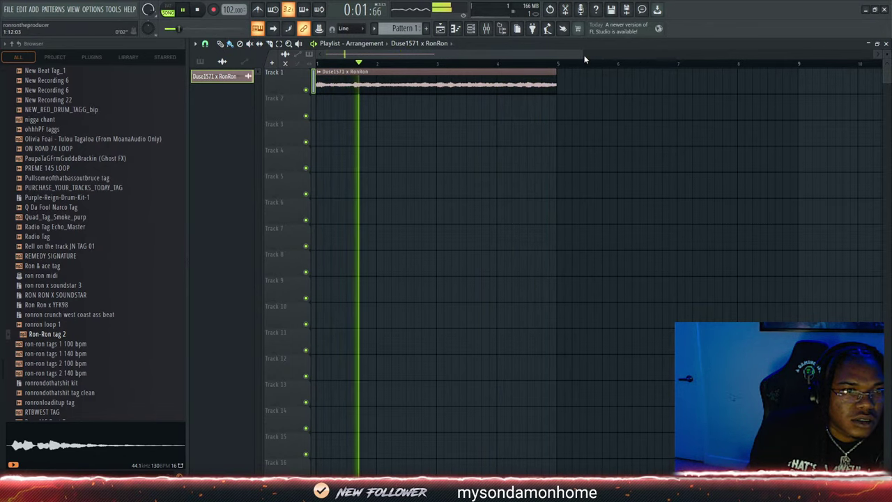
drag(581, 53, 382, 54)
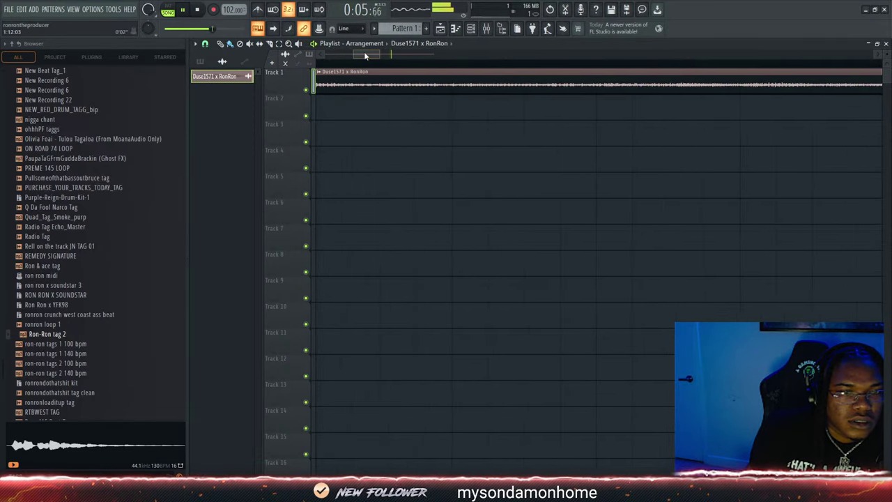
drag(363, 51, 324, 54)
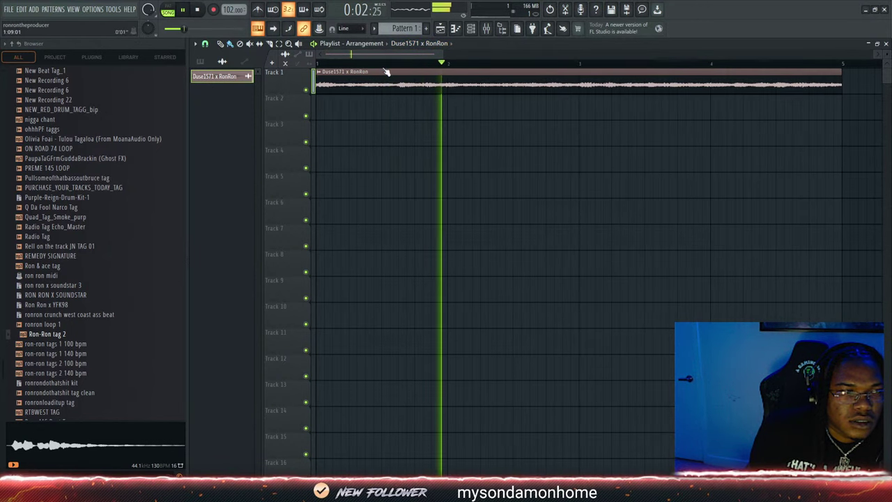
Show the channel rack and browse to the claps folder of the "! hellasmokee - captain flint" kit in ron-ron sound kits
key(F6)
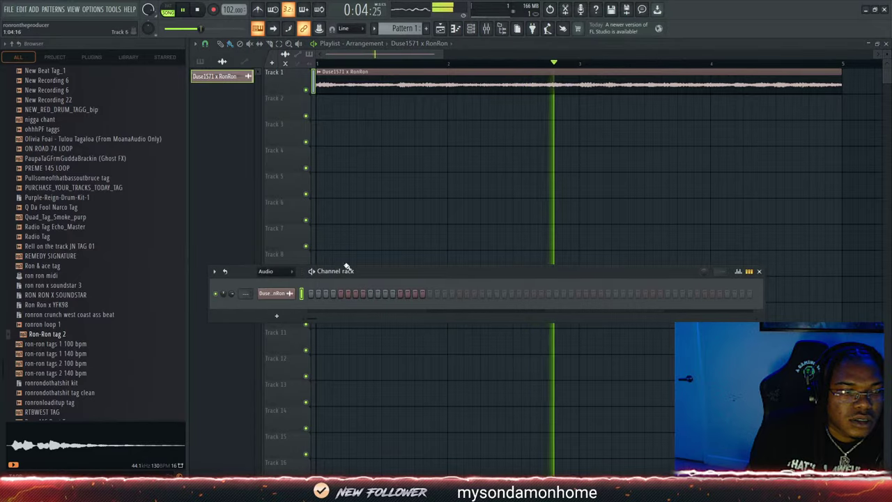
scroll(102, 216, up, 20)
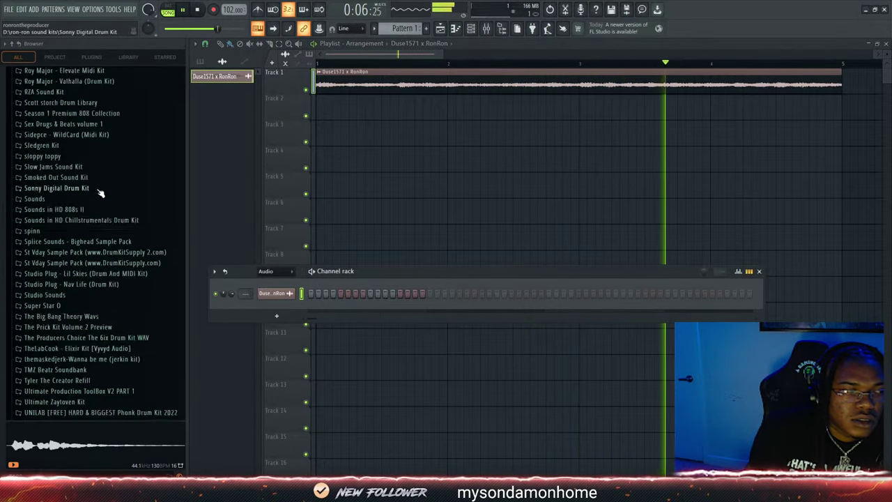
scroll(98, 209, up, 20)
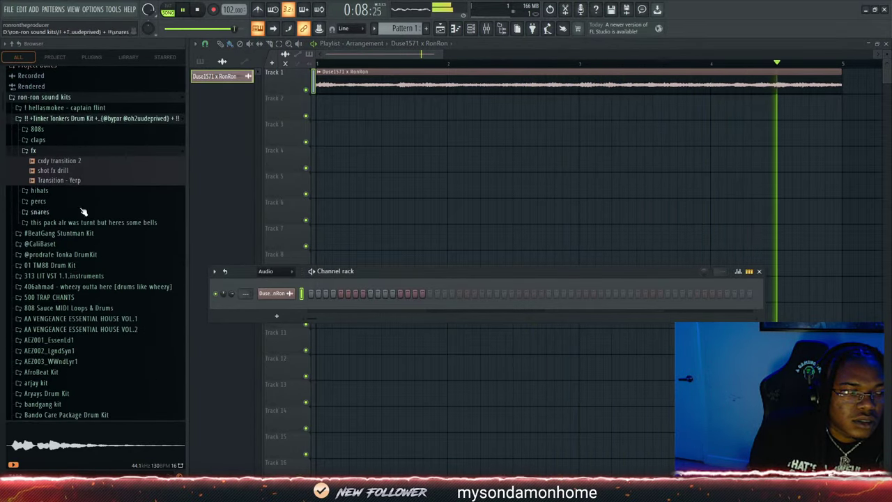
click(70, 118)
click(66, 108)
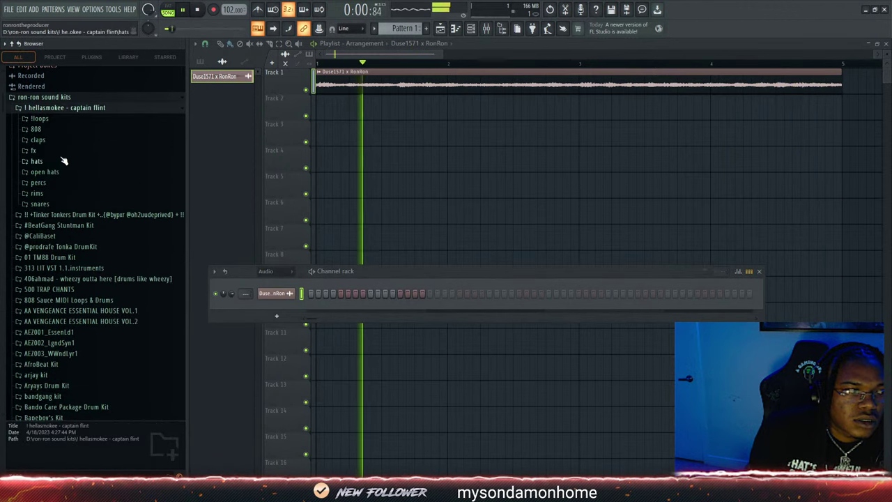
click(43, 139)
click(48, 150)
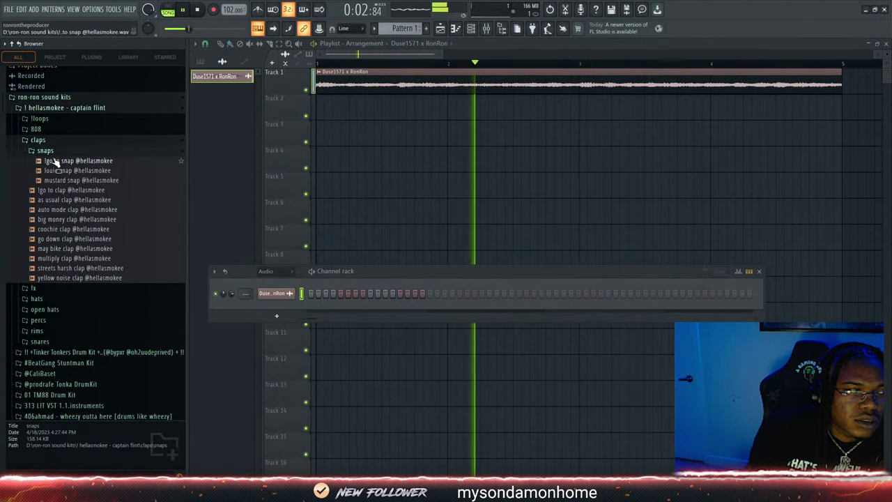
click(51, 149)
Audition the captain flint clap samples against the loop, including go down, big money, as usual, !go to and auto mode
click(59, 209)
click(59, 225)
click(59, 210)
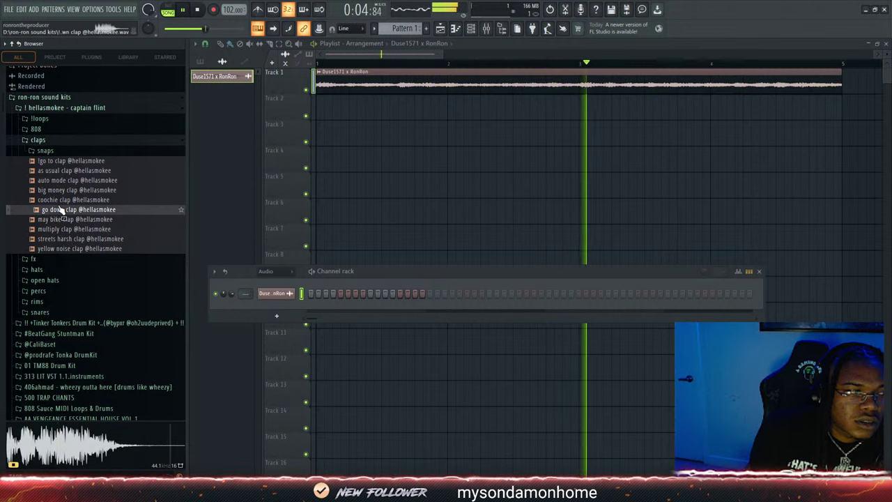
click(57, 191)
click(55, 182)
click(50, 172)
click(51, 181)
click(44, 162)
click(48, 181)
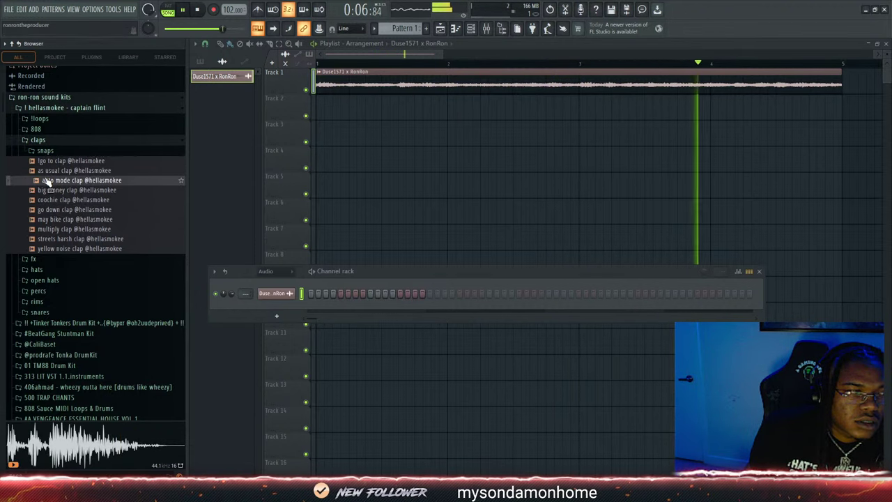
click(44, 163)
drag(275, 307, 276, 308)
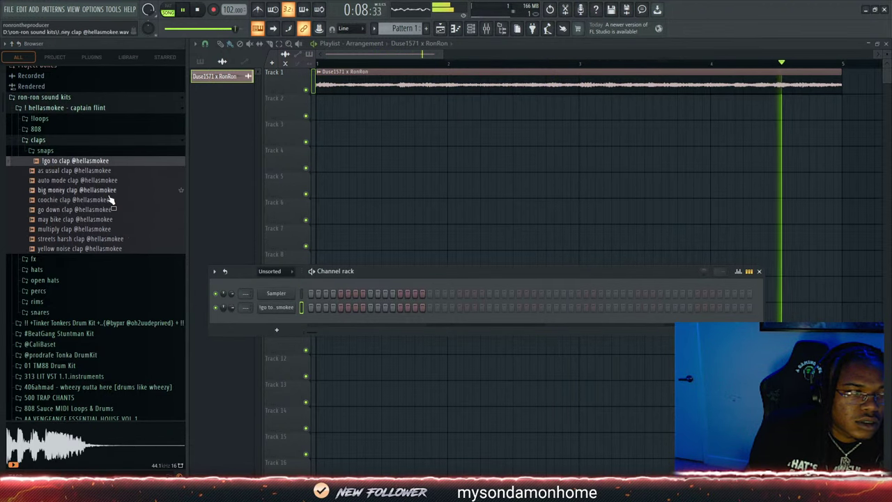
click(43, 141)
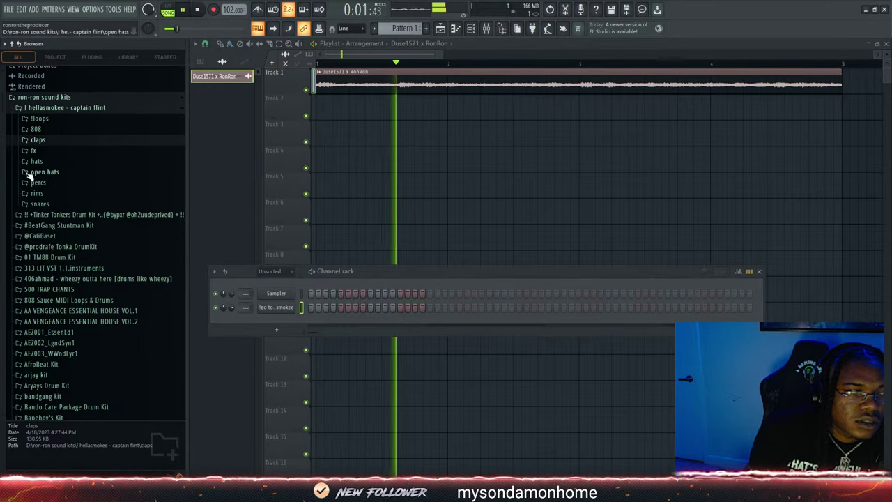
click(47, 109)
Find the Wheezy x2 Drumkit among the sound kits and open its Closed Hats folder
scroll(59, 209, down, 15)
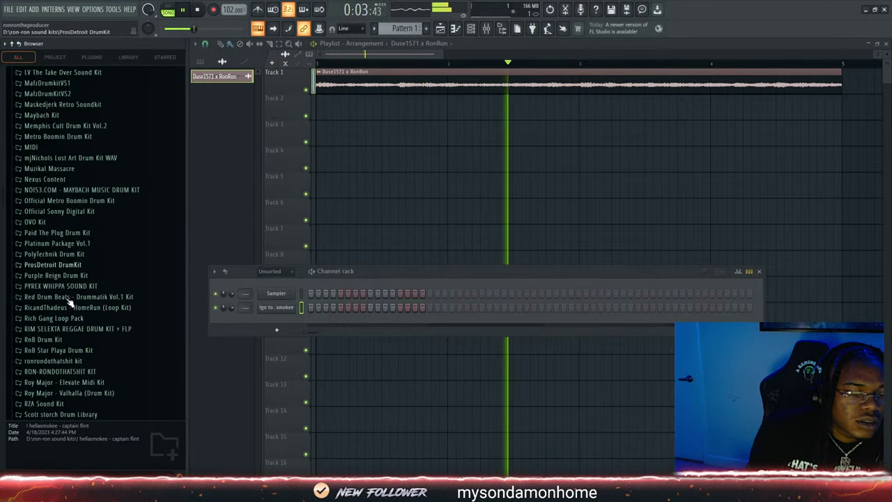
scroll(73, 305, down, 12)
scroll(72, 299, up, 7)
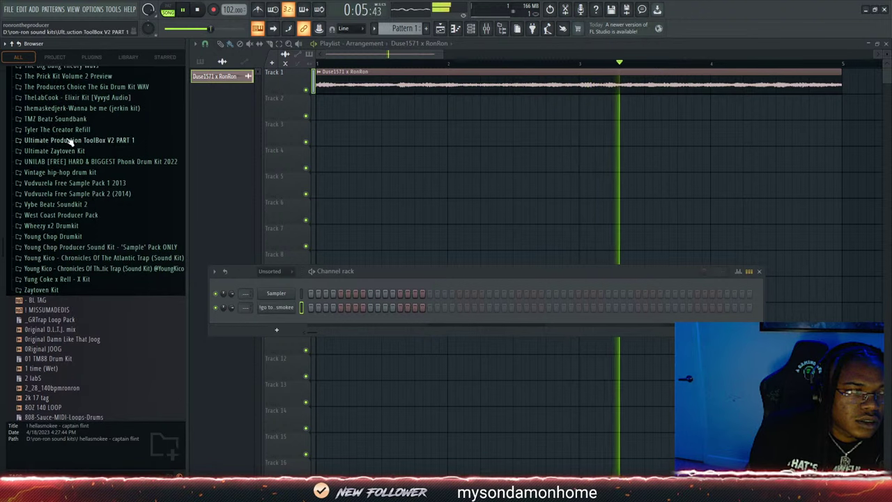
click(63, 225)
click(45, 257)
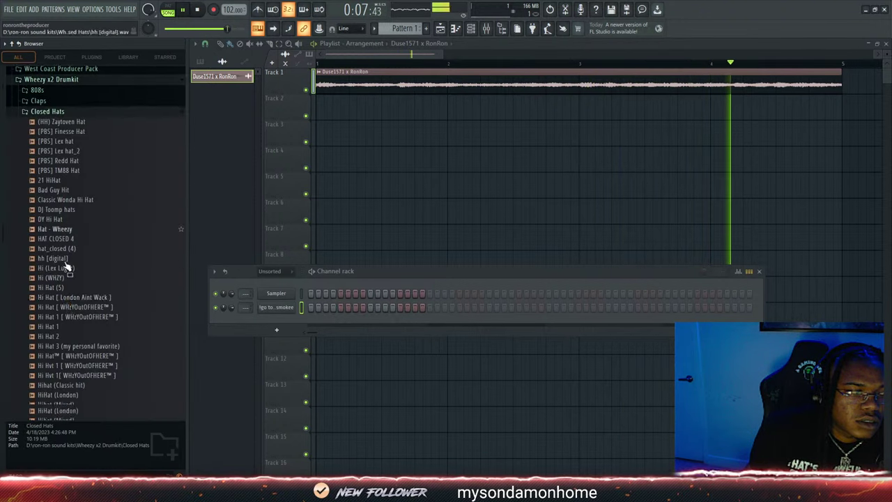
Audition several closed hats and add "Hi Hat [ WHzYOutOFHERE™ ]" to the channel rack as a new channel
click(68, 277)
click(69, 286)
click(70, 315)
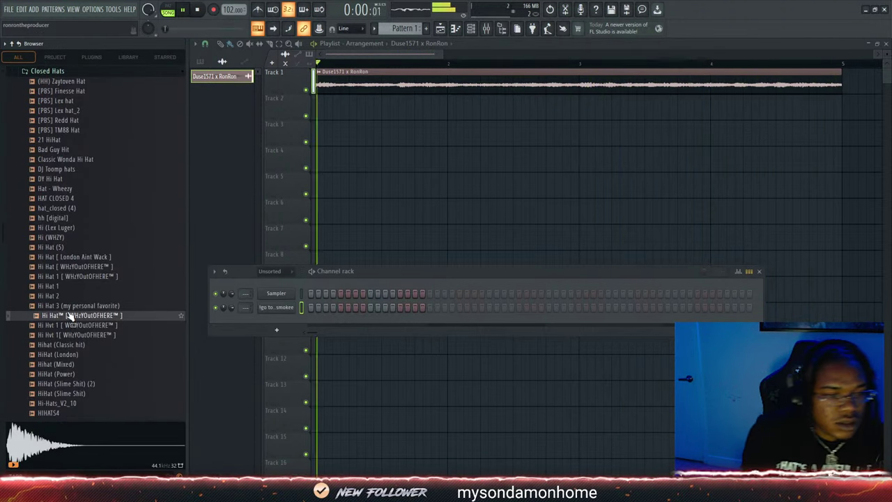
click(75, 257)
drag(75, 266, 287, 319)
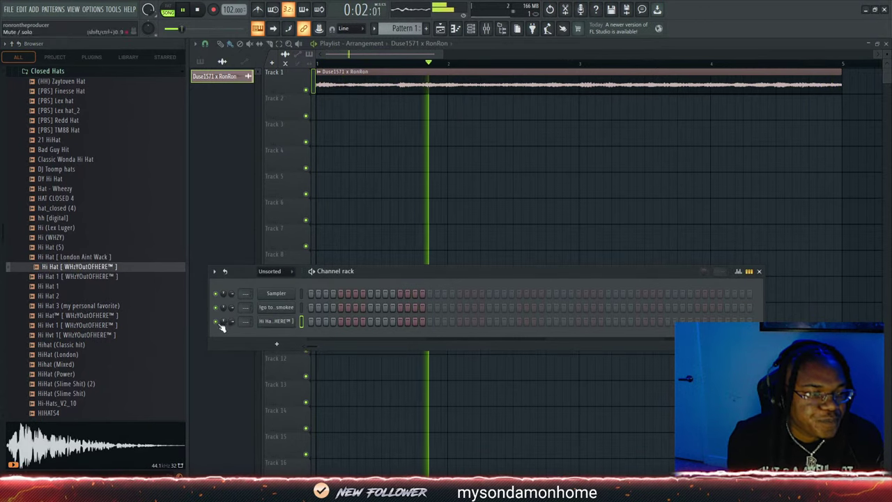
Lower the hi-hat channel's root note into the C4 octave and fill every step of its first two bars
click(285, 321)
click(331, 188)
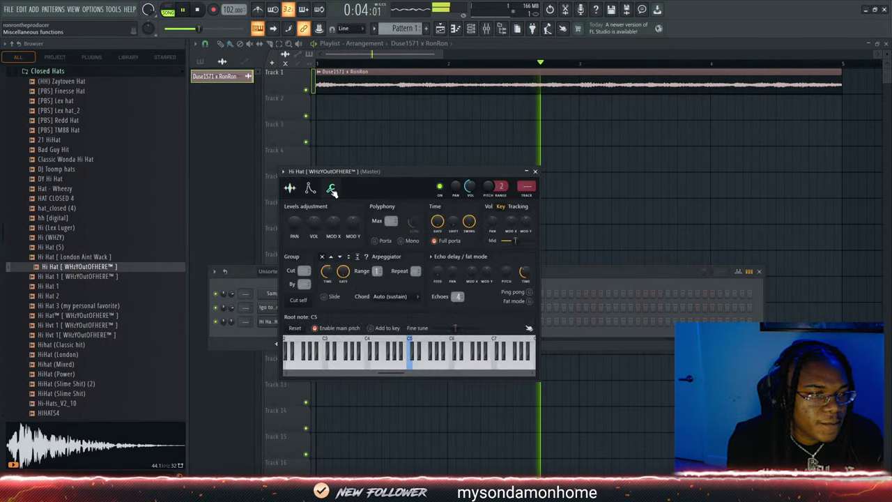
click(271, 281)
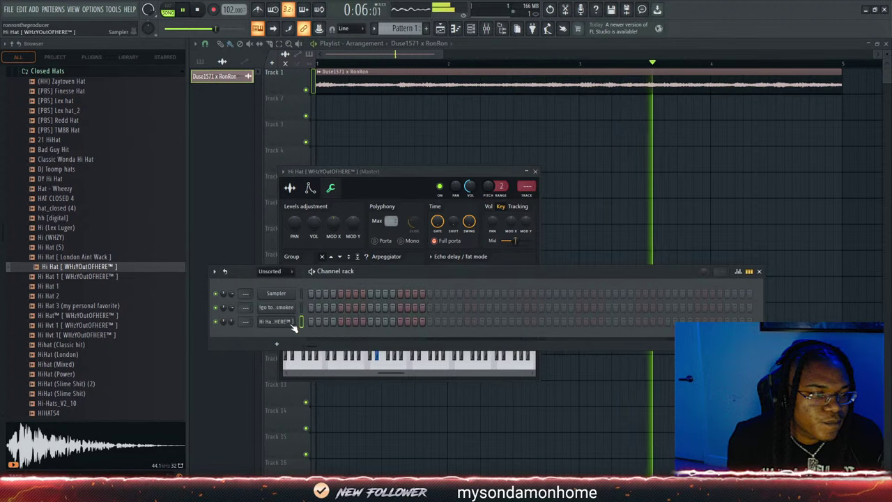
click(430, 322)
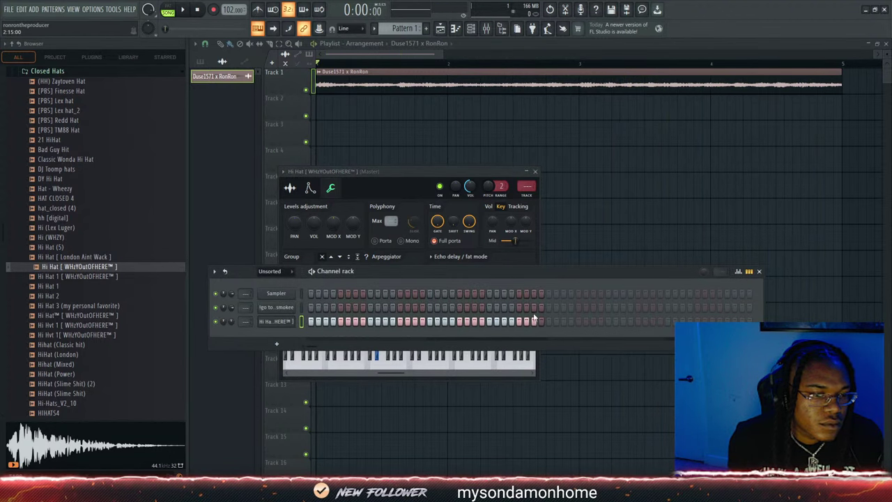
Place Pattern 1 on Track 2 of the playlist, aligned with the start of bar 1
click(342, 108)
right_click(342, 108)
click(372, 107)
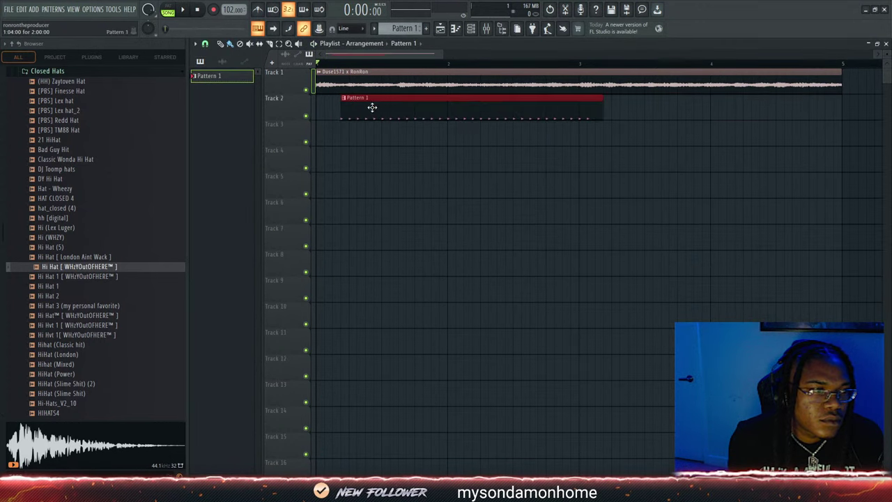
Extend the hi-hats across four bars and program claps every eight steps from step 5, plus extra claps on steps 32, 60 and 63
click(476, 32)
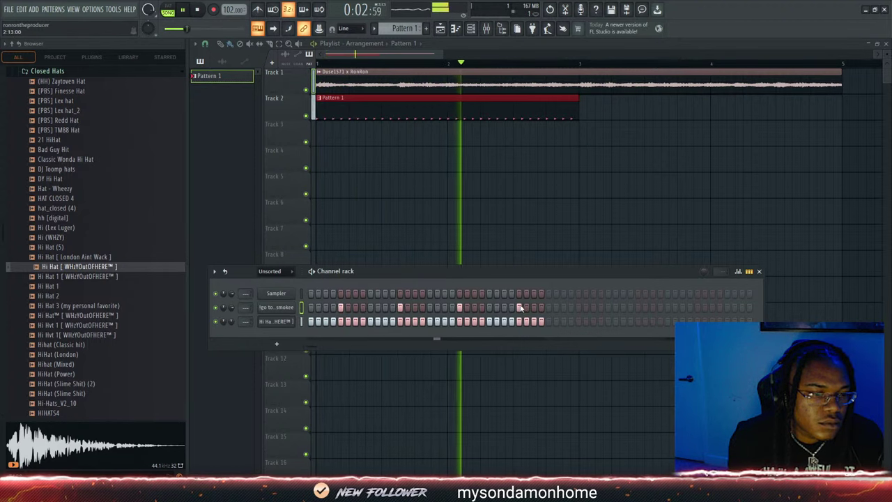
drag(547, 320, 723, 322)
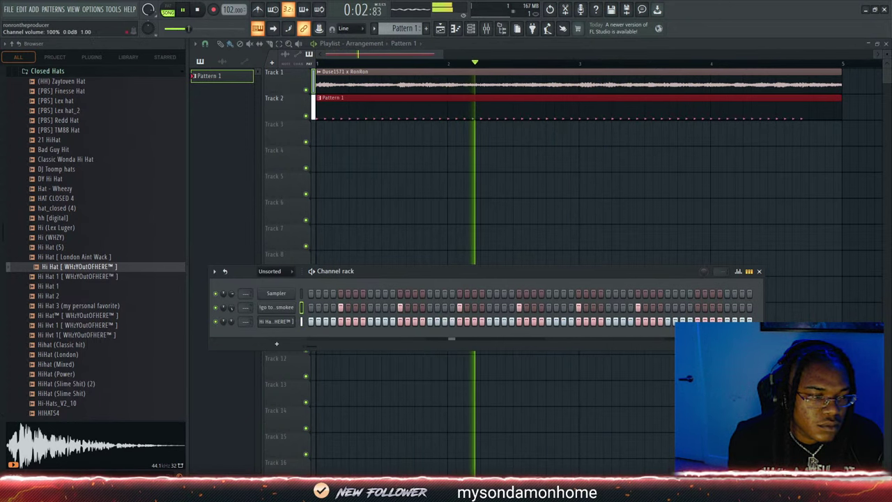
scroll(612, 316, right, 3)
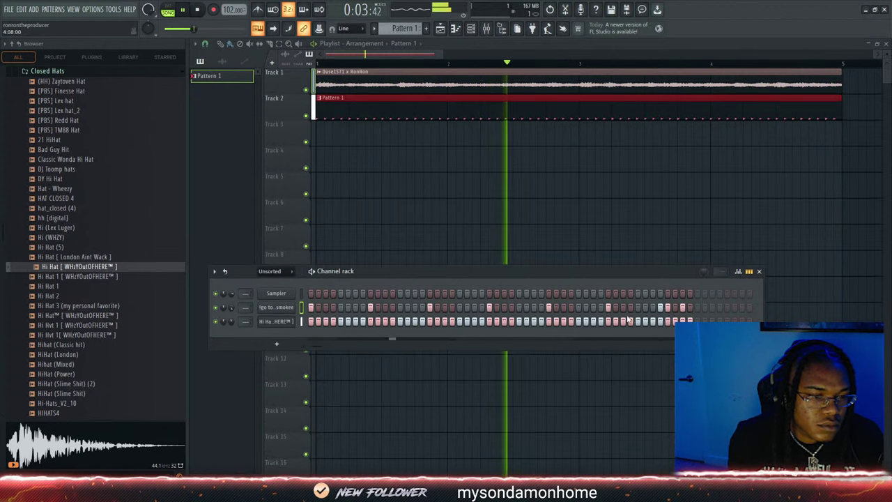
key(space)
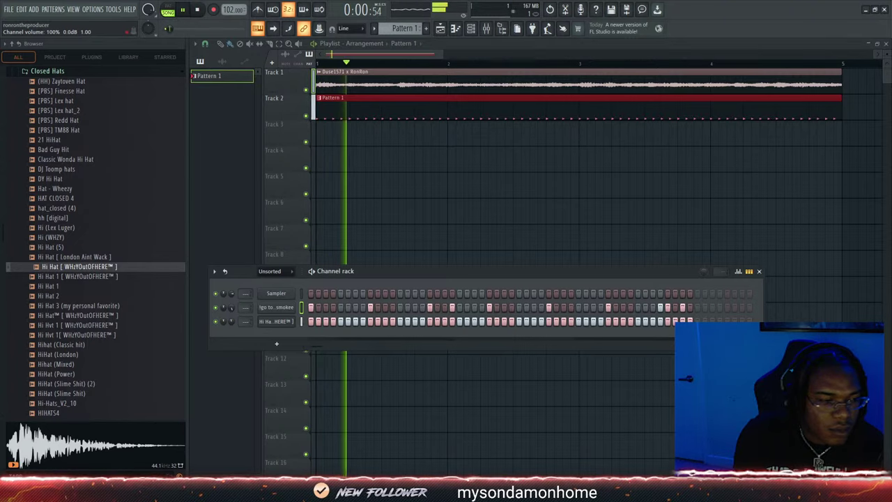
Look through the 808s folder of the Wheezy x2 Drumkit, closing the kit when done
scroll(67, 252, up, 4)
click(43, 168)
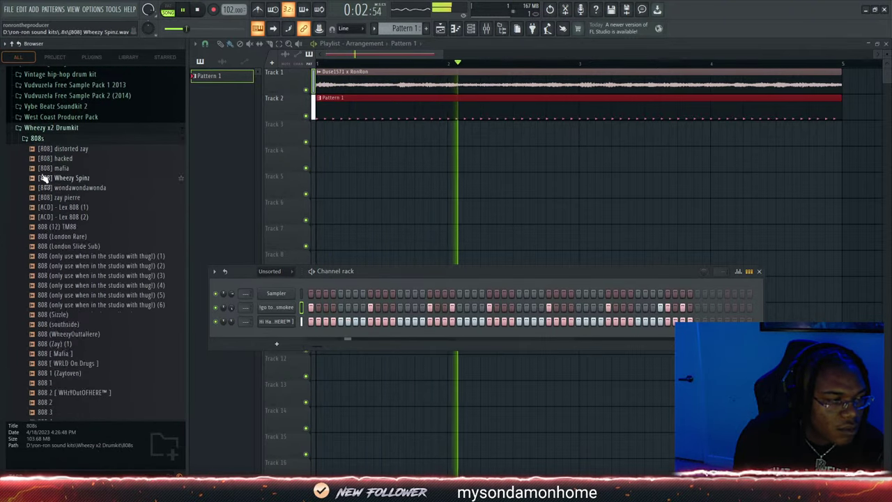
scroll(35, 160, up, 3)
click(42, 177)
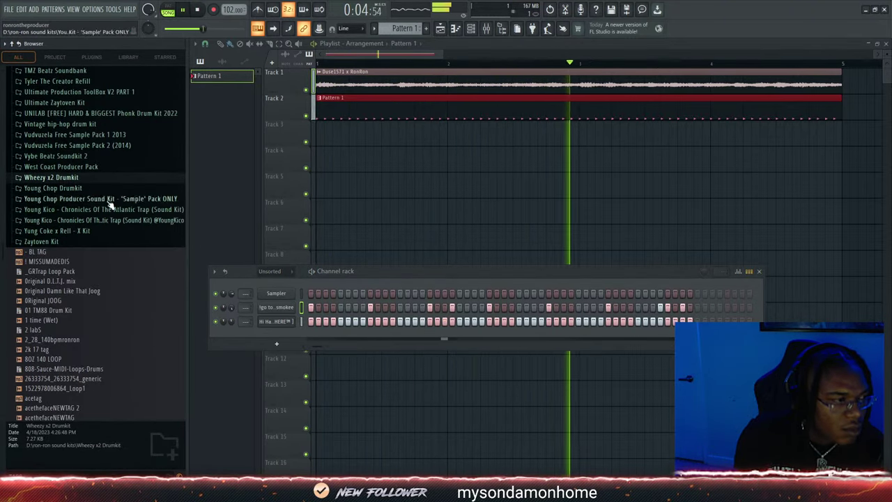
Find the 808s in the RON-RONDOTHATSHIT KIT and add "ENRGY - 808 (1)" to the channel rack as a new channel
scroll(111, 230, up, 12)
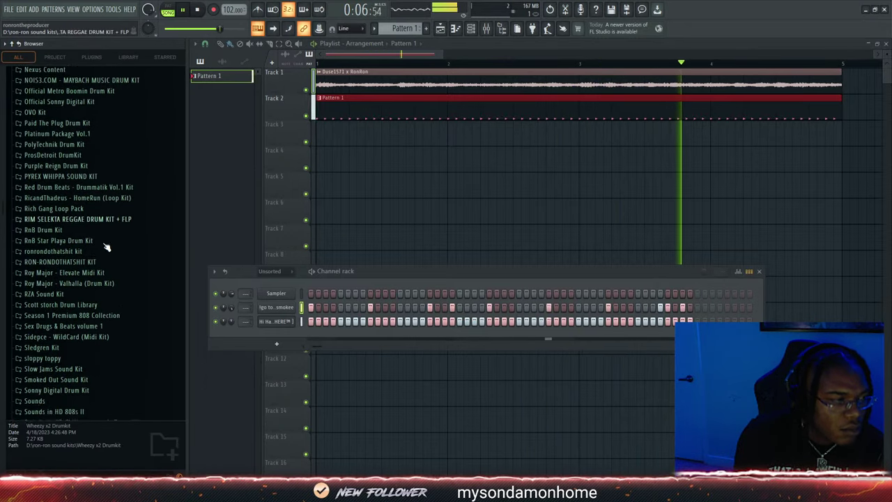
scroll(105, 244, down, 8)
scroll(70, 209, up, 5)
click(49, 174)
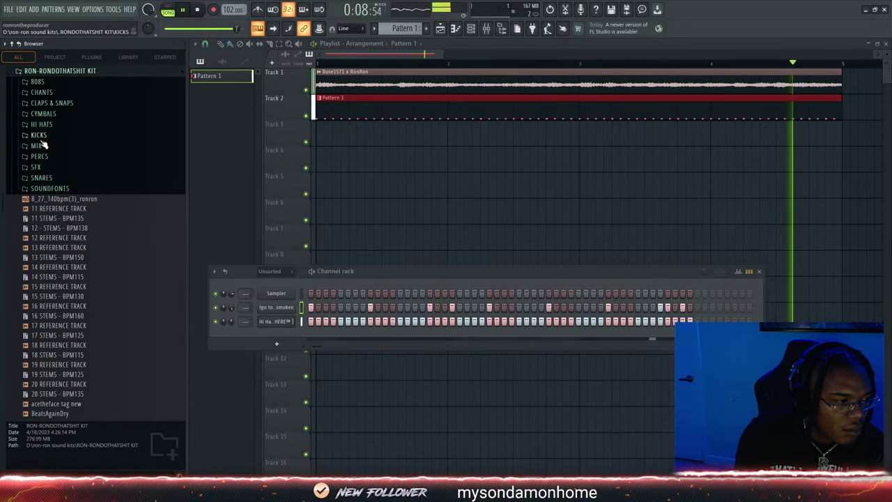
click(40, 82)
drag(61, 151, 276, 342)
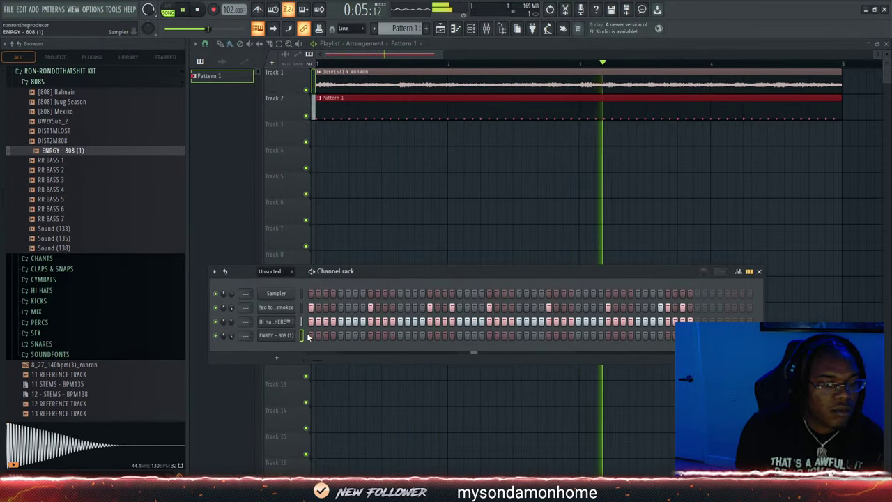
Open the 808 channel's piano roll and draw A5 at the start of bar 1 and D5 notes on its steps 4 and 7
key(F7)
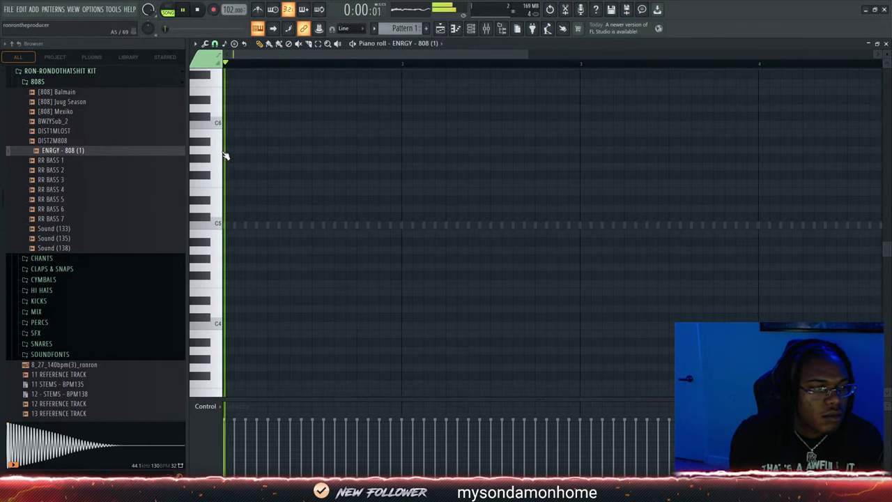
key(space)
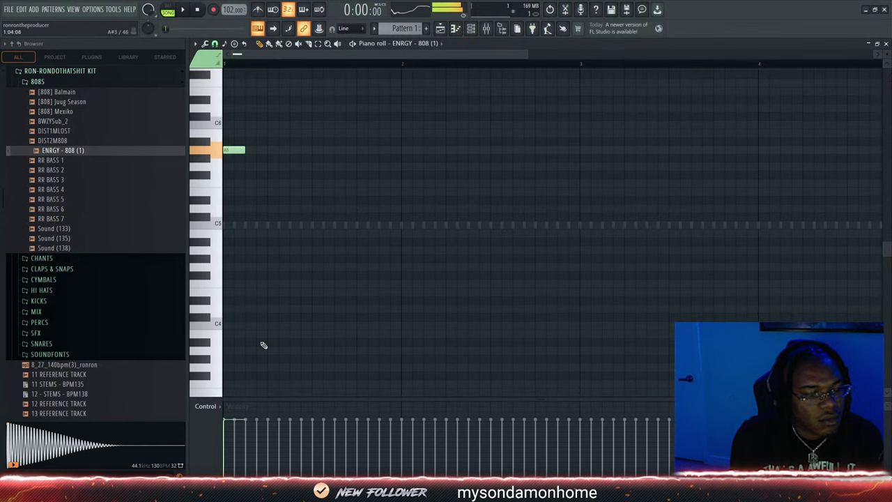
click(301, 208)
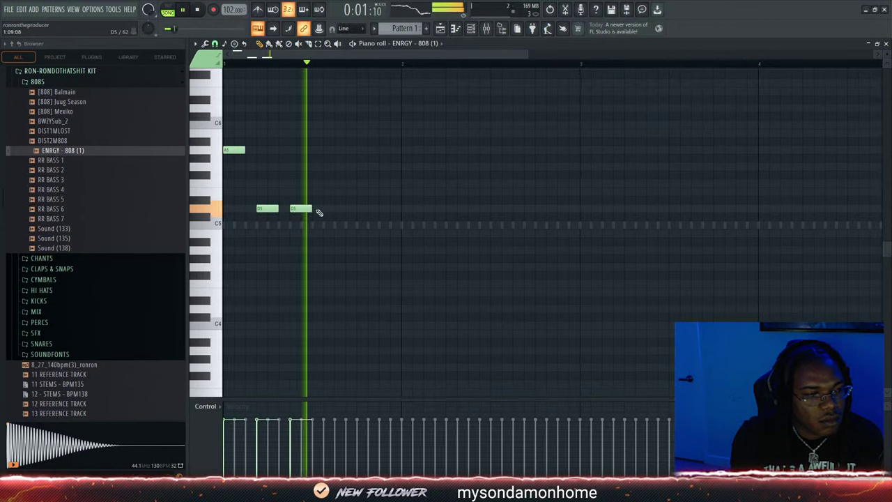
Draw D5 bass notes on steps 1, 7 and 11 of bar 2 and steps 1, 4 and 7 of bar 3
click(410, 209)
click(480, 209)
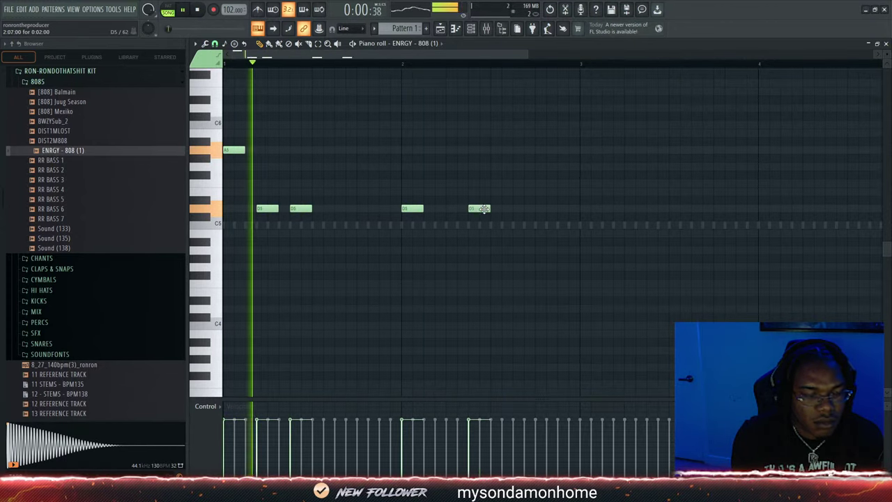
click(517, 209)
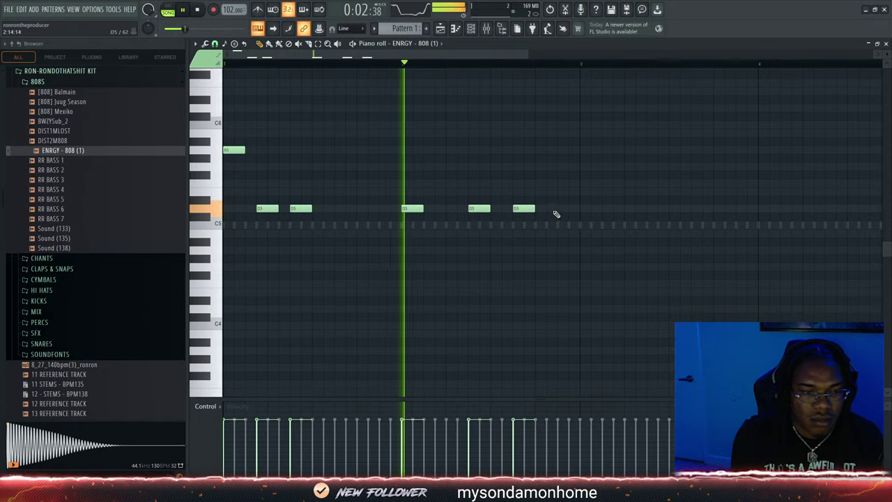
click(585, 209)
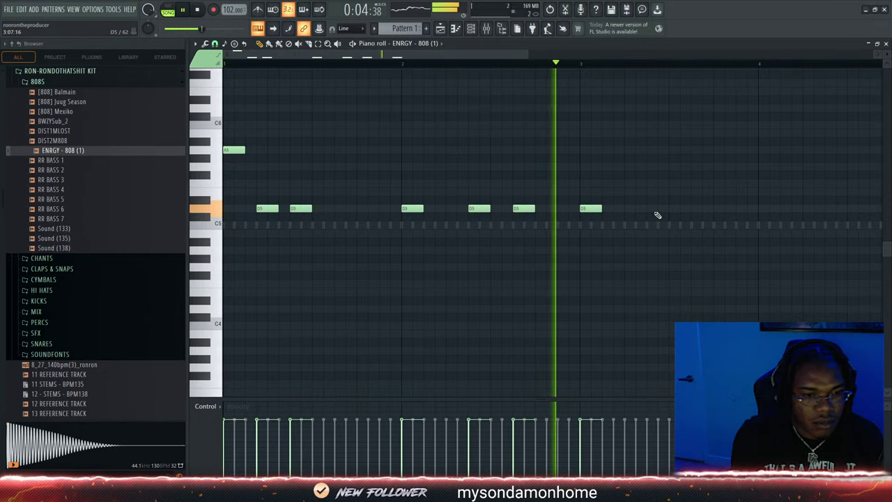
click(619, 209)
click(652, 209)
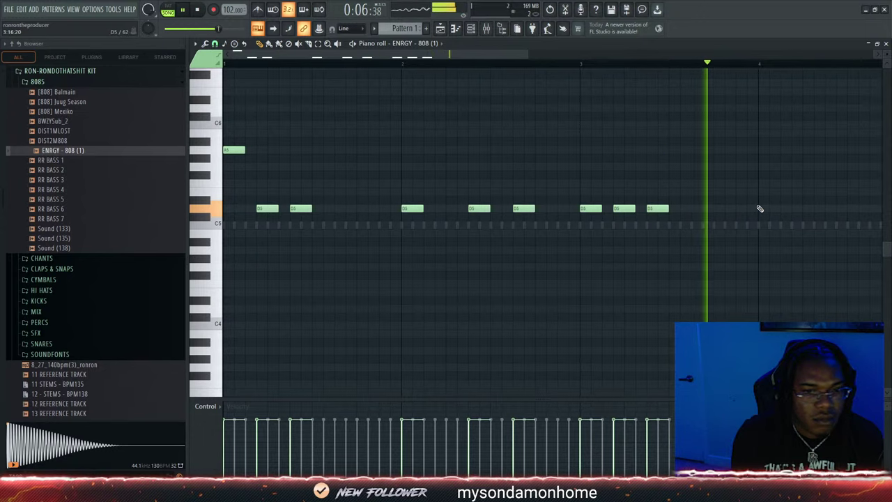
Place 808 notes in bar 4: A5 on steps 1 and 7, and D5 on step 11
click(774, 201)
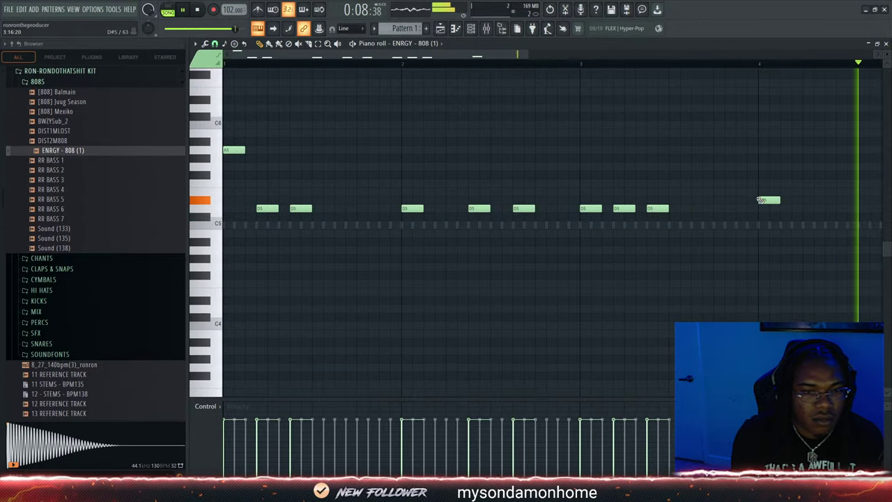
drag(767, 193, 764, 142)
drag(508, 53, 594, 64)
click(638, 150)
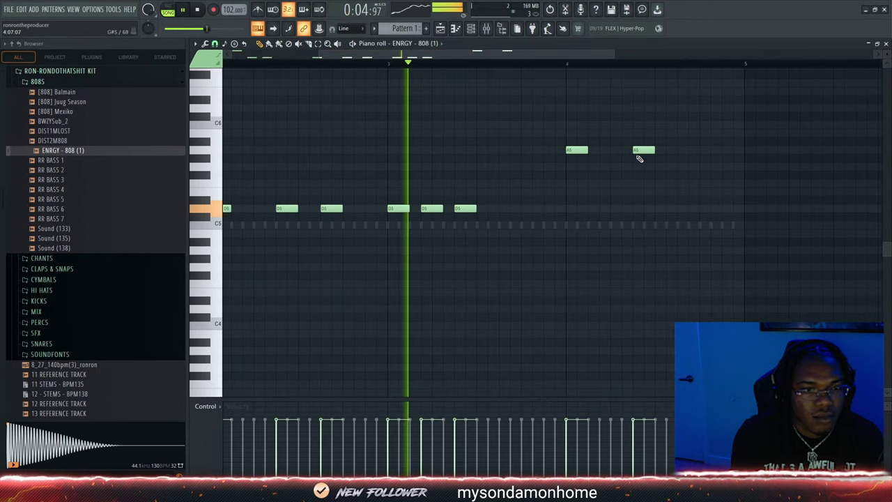
click(683, 150)
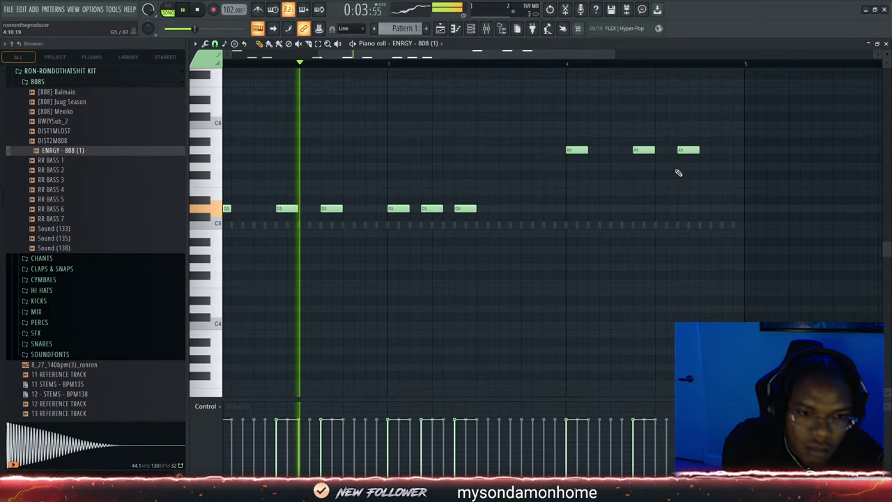
drag(681, 151, 685, 209)
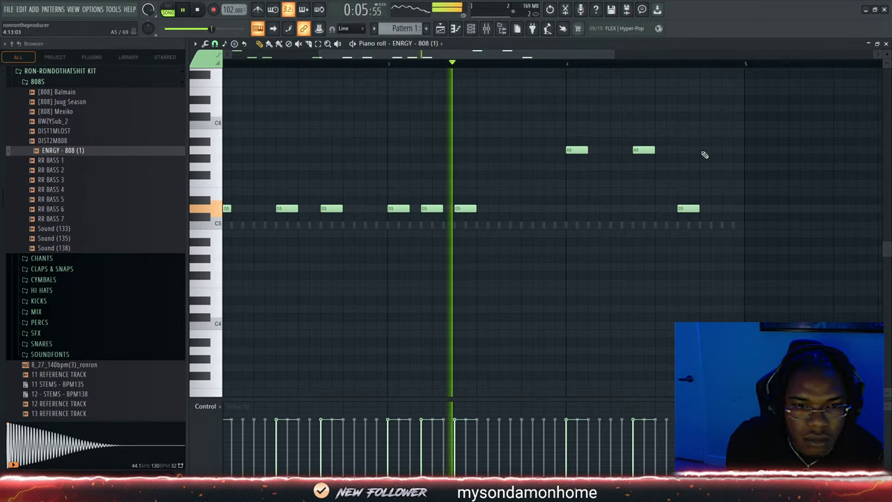
Add A5 notes on steps 13 and 15 of bar 4, one step and two steps long
click(705, 151)
click(726, 151)
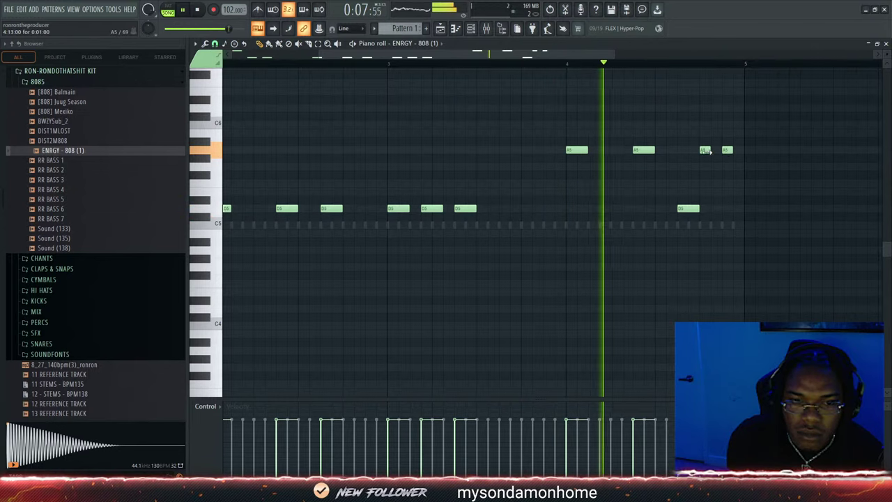
drag(708, 150, 716, 150)
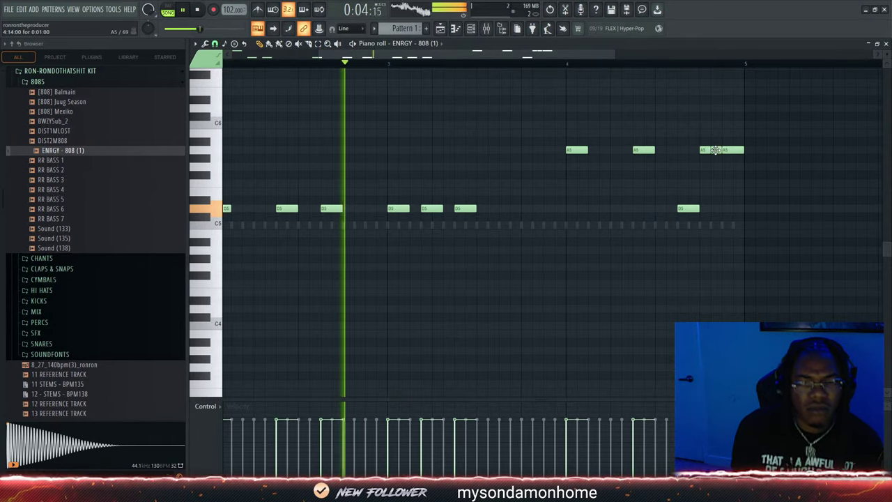
Select the short A5 note on step 13 of bar 4 and chop it into a rapid roll
click(318, 44)
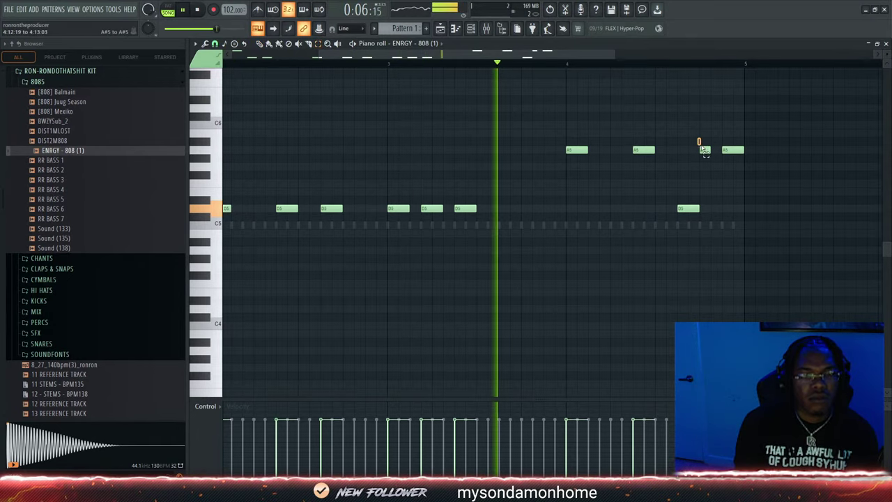
click(704, 149)
key(ctrl+u)
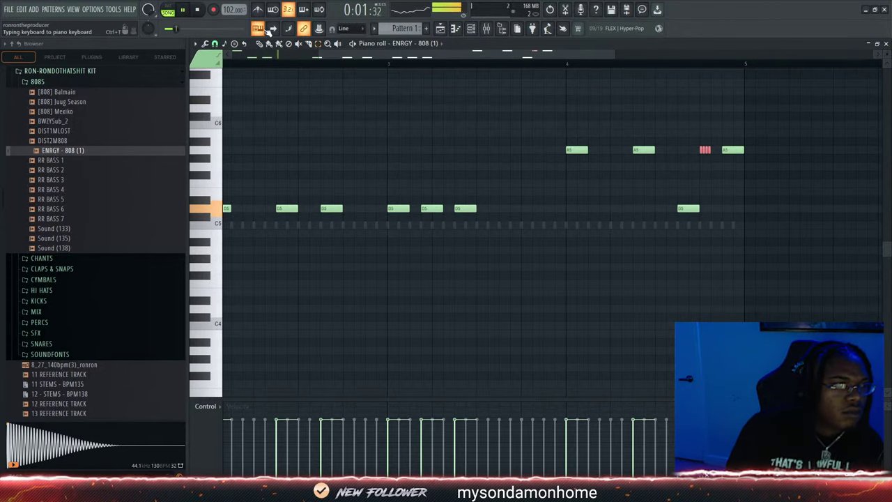
Replace the chopped A5 roll in bar 4 with single one-step A5 notes on steps 13 and 14
right_click(705, 150)
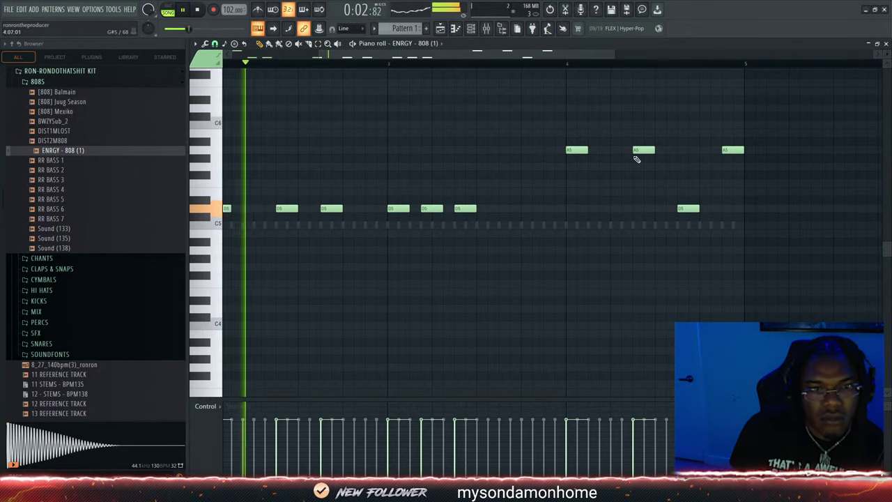
click(704, 149)
drag(718, 149, 708, 150)
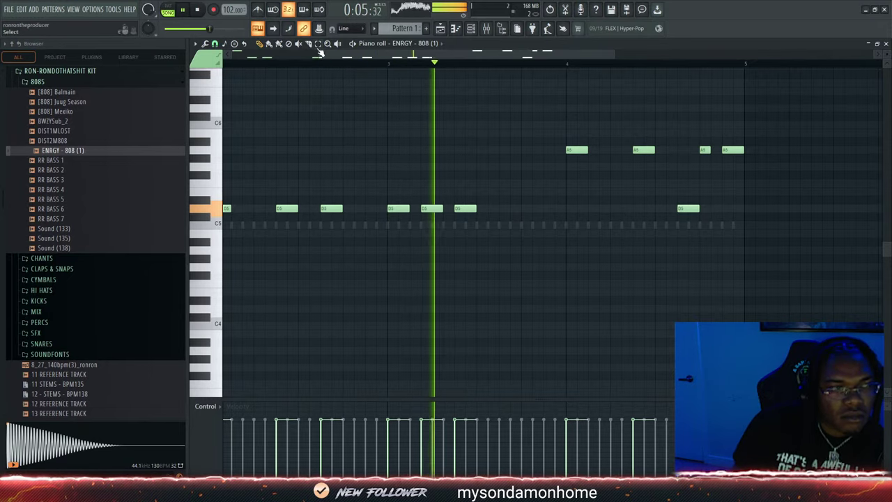
click(257, 53)
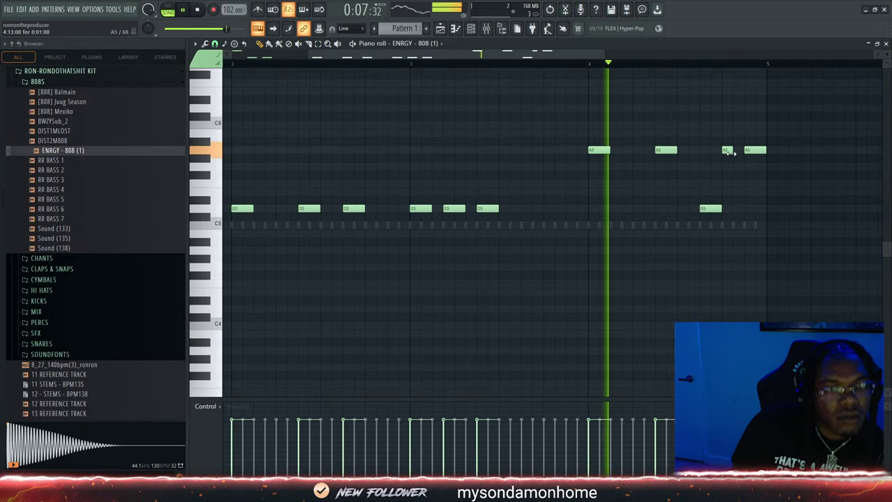
click(735, 150)
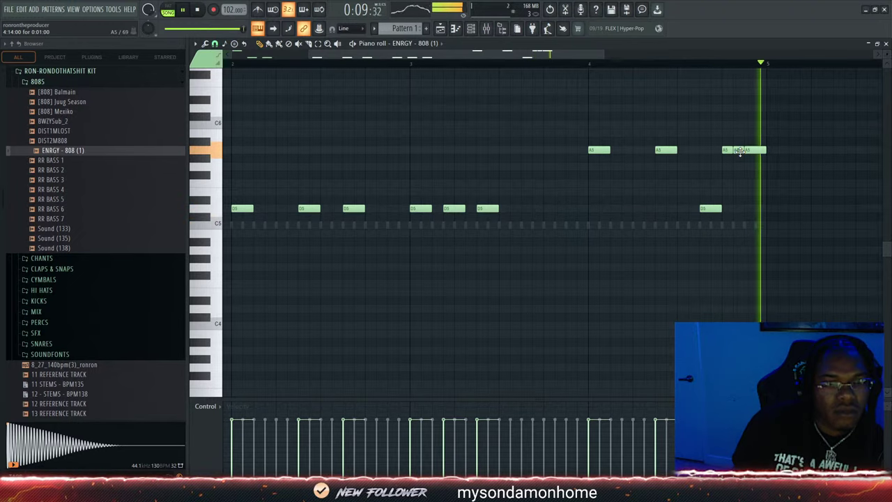
Audition percussion samples in the RON-RONDOTHATSHIT KIT's PERCS folder, including Dope Cowbell, Shaker 1, High Tri SSO and 808_Rim_05
click(472, 29)
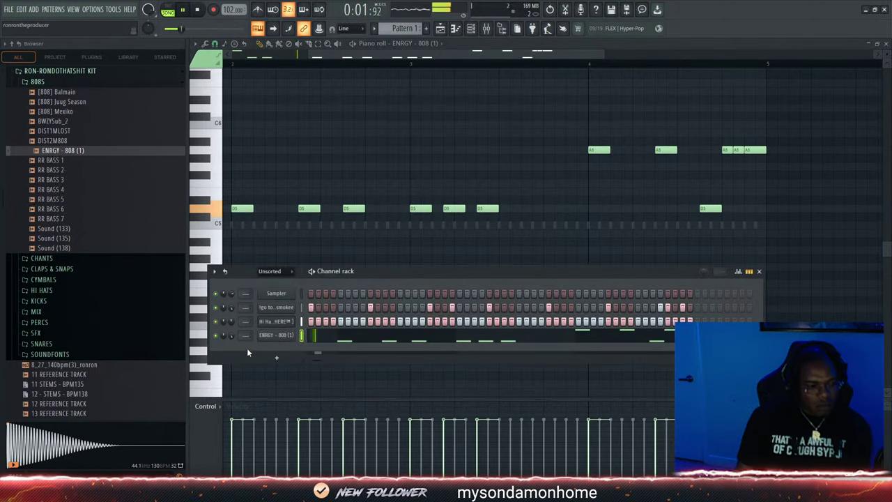
scroll(31, 229, up, 5)
click(54, 258)
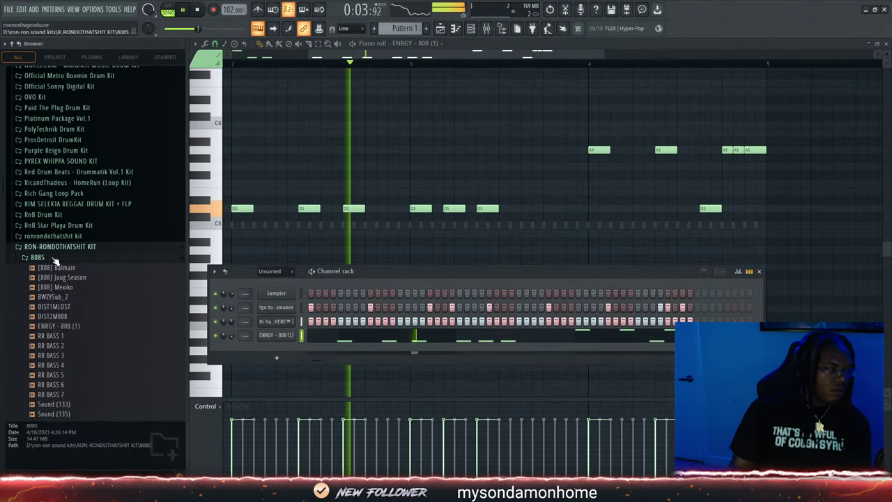
click(39, 331)
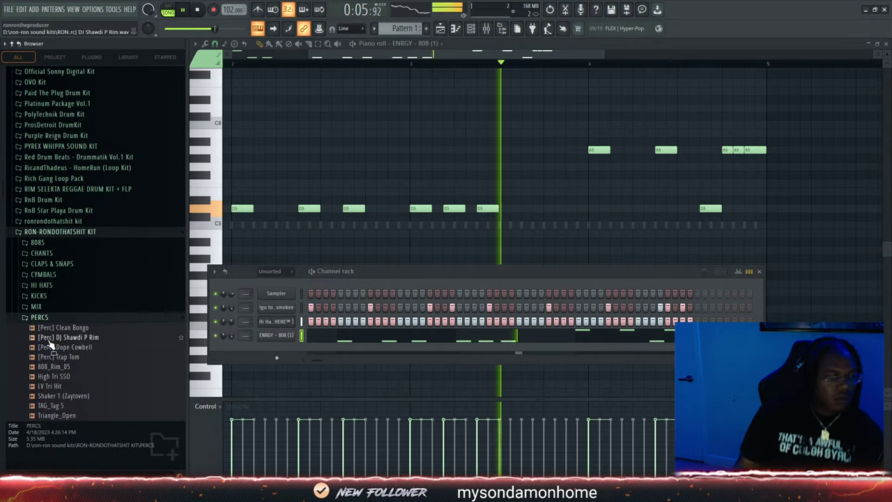
click(68, 346)
click(61, 395)
click(55, 375)
click(56, 365)
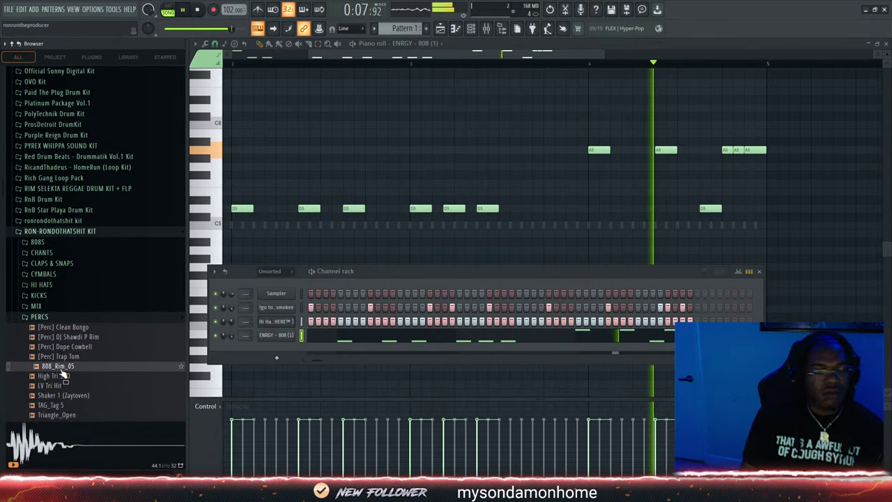
click(60, 318)
Audition the closed and open hats in the RON-RONDOTHATSHIT KIT's HI HATS folder, including Hi Hat (2) and [OHat] Real Trap
click(44, 285)
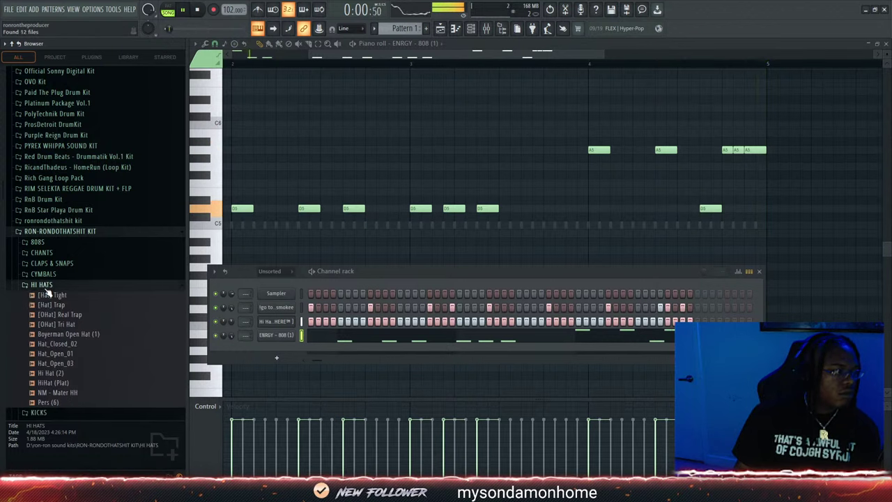
click(60, 334)
click(60, 345)
click(59, 374)
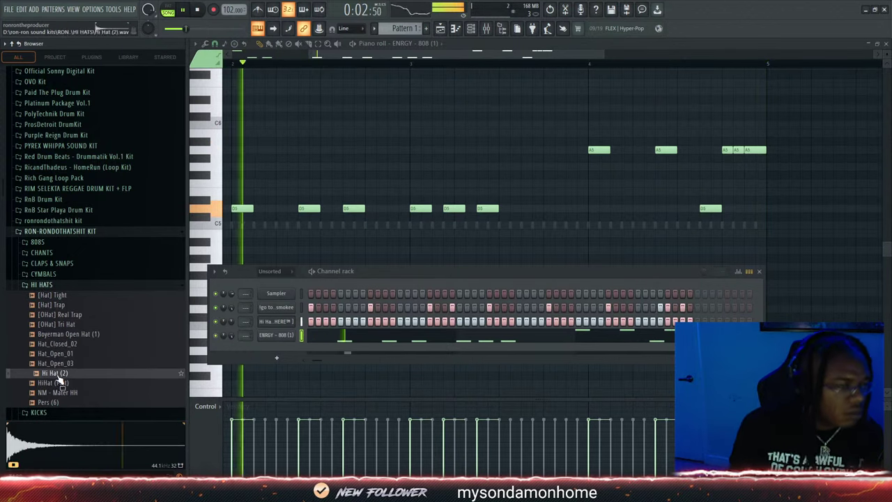
click(57, 392)
click(55, 333)
click(52, 325)
click(52, 316)
Add [OHat] Real Trap as a new channel and place hits on steps 1 and 7 of each bar
drag(53, 320, 73, 325)
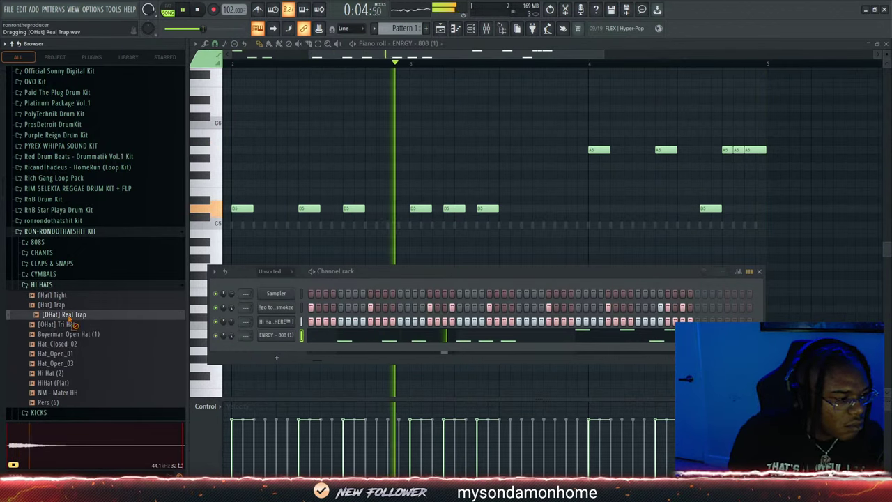
drag(291, 348, 237, 353)
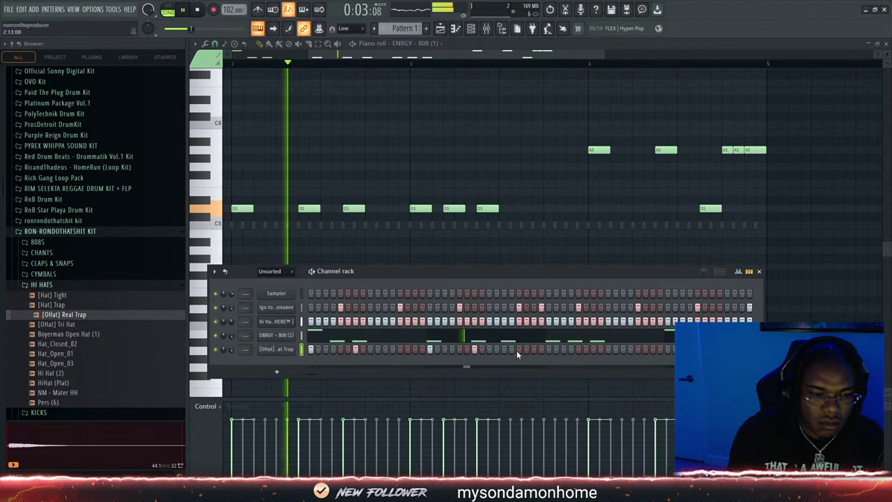
click(273, 350)
key(space)
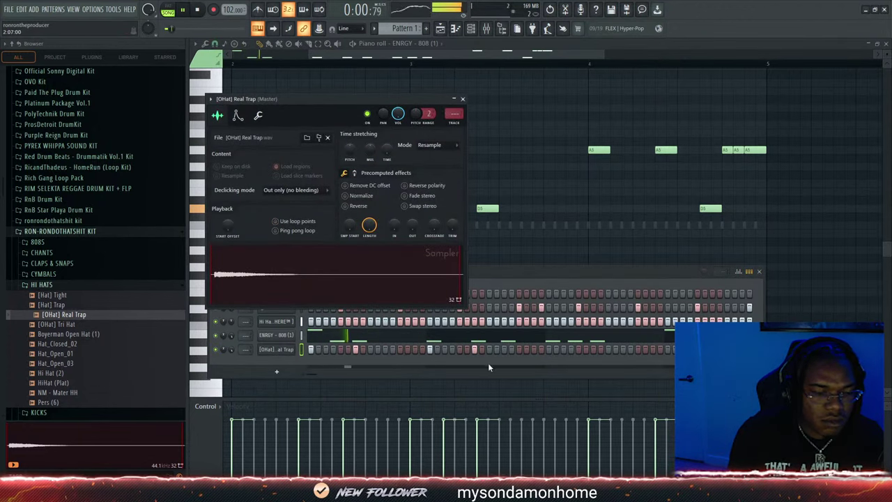
click(548, 349)
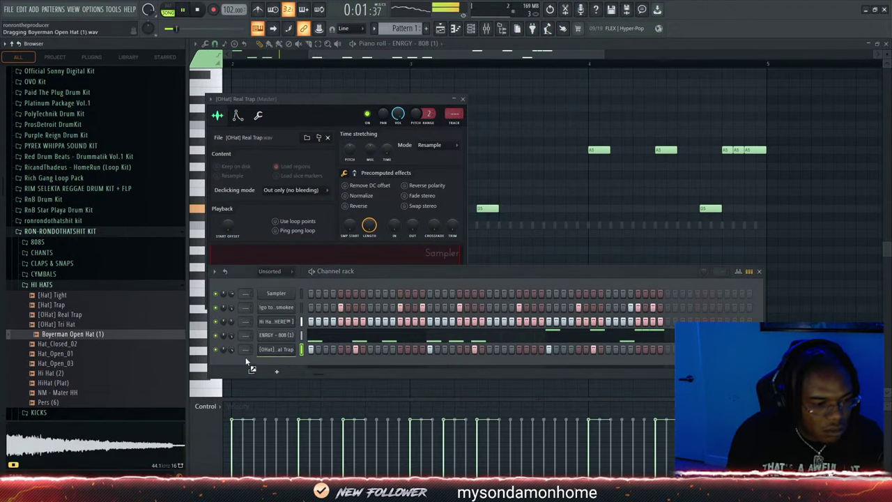
Browse the sound kits to the Wheezy x2 Drumkit and open its Percs folder
click(46, 285)
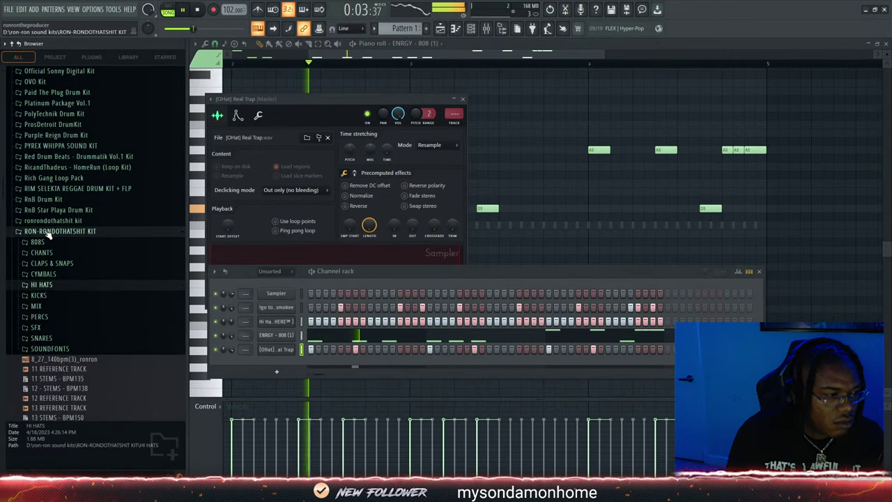
click(49, 232)
click(56, 222)
click(55, 223)
scroll(56, 278, down, 15)
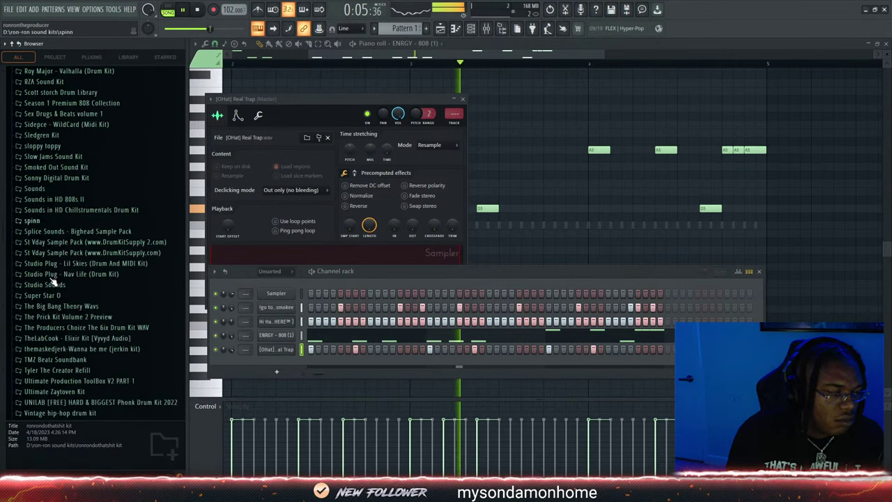
click(56, 296)
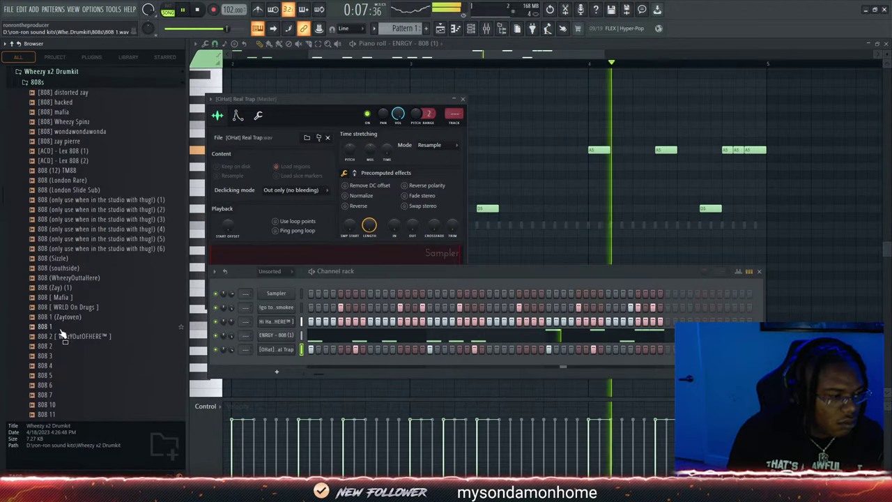
scroll(78, 306, up, 3)
click(45, 200)
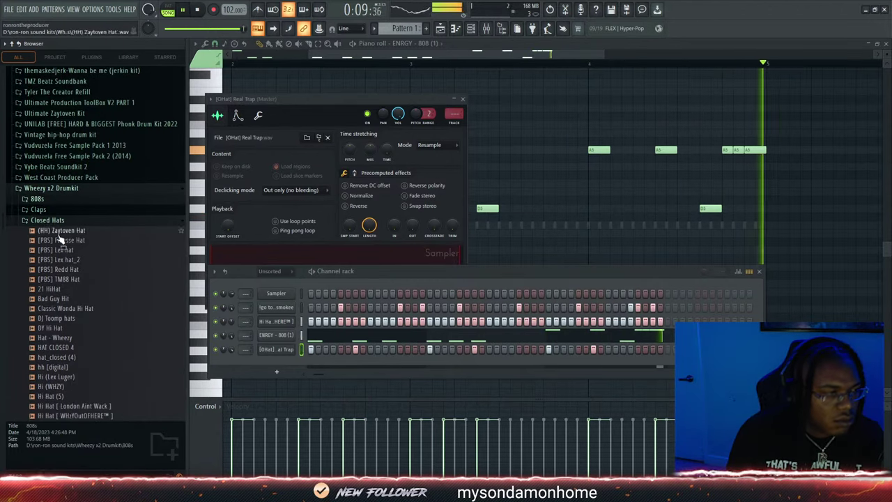
click(60, 220)
click(44, 296)
Audition the Wheezy kit's percs, add Luger Perc as a new channel and place hits on steps 11, 12 and 15 of bar 4
click(44, 334)
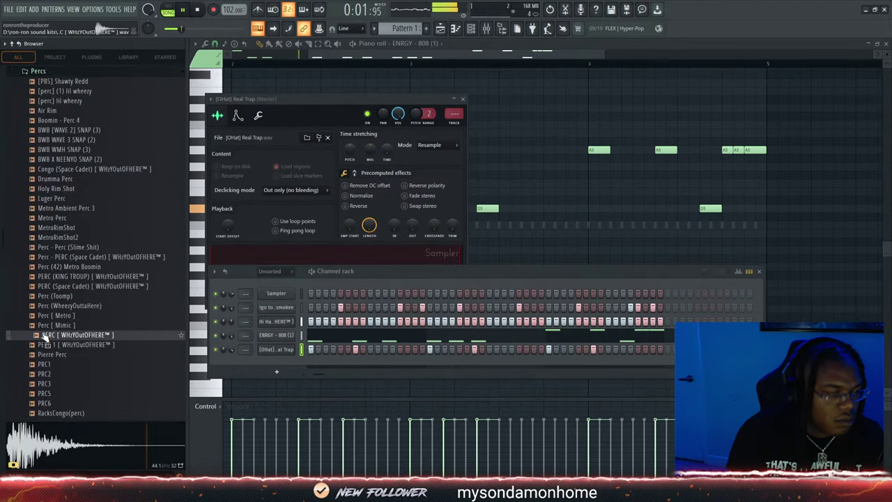
click(47, 344)
click(67, 256)
click(67, 238)
click(66, 227)
click(49, 198)
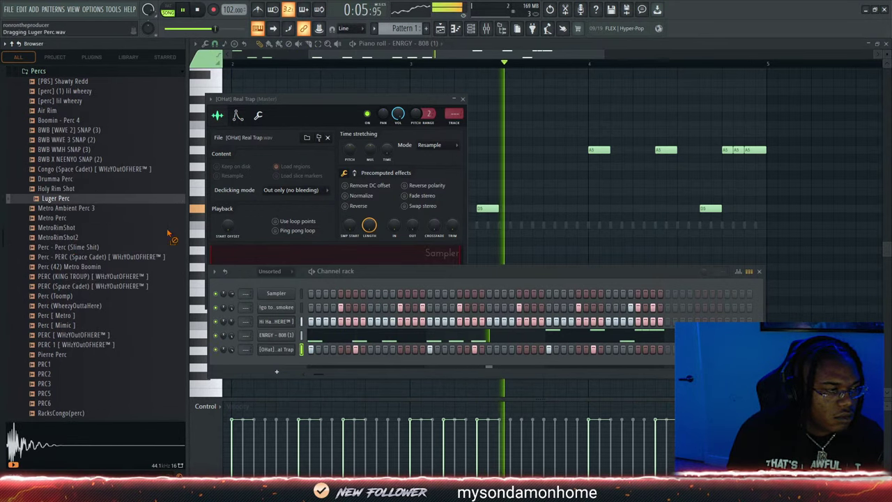
drag(291, 365, 291, 367)
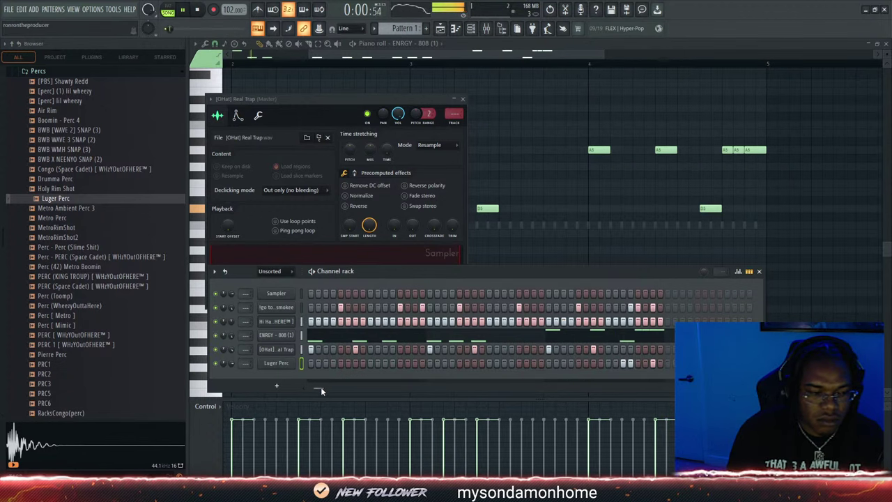
Replace the Luger Perc channel's sample with 808_Rim_05 from the RON-RONDOTHATSHIT KIT's PERCS folder
click(39, 71)
scroll(61, 187, up, 10)
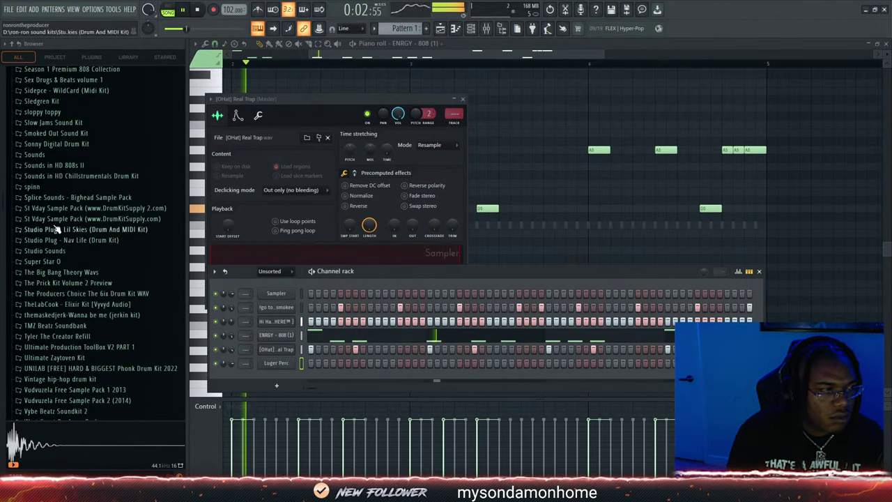
click(60, 133)
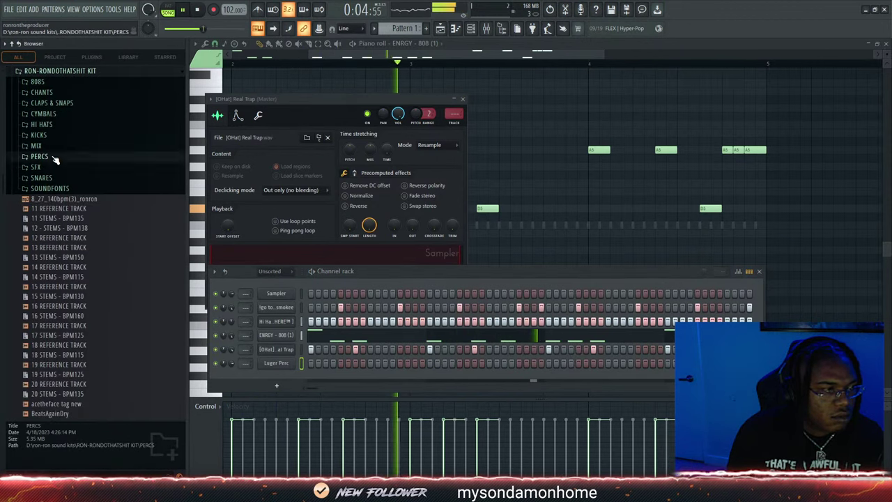
click(39, 157)
drag(57, 205, 257, 292)
drag(285, 367, 282, 363)
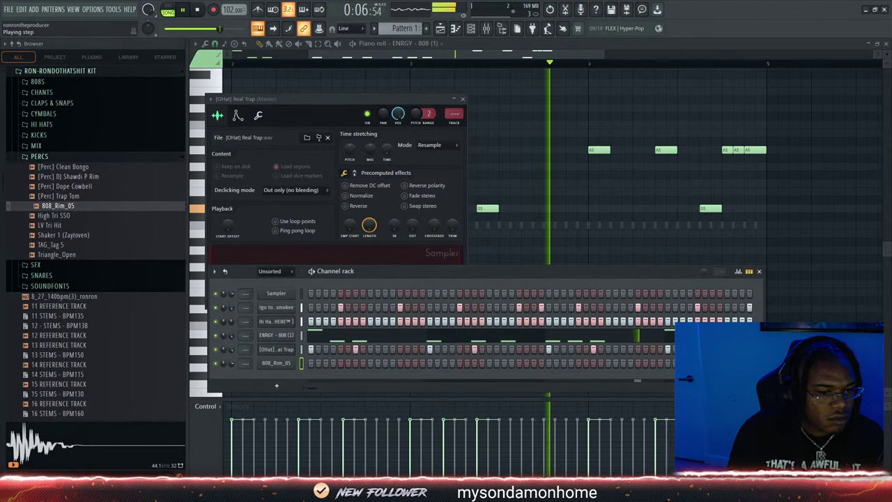
Place a one-step 808_Rim_05 note at C5 on step 11 of bar 1 and chop it into a rapid roll
click(385, 363)
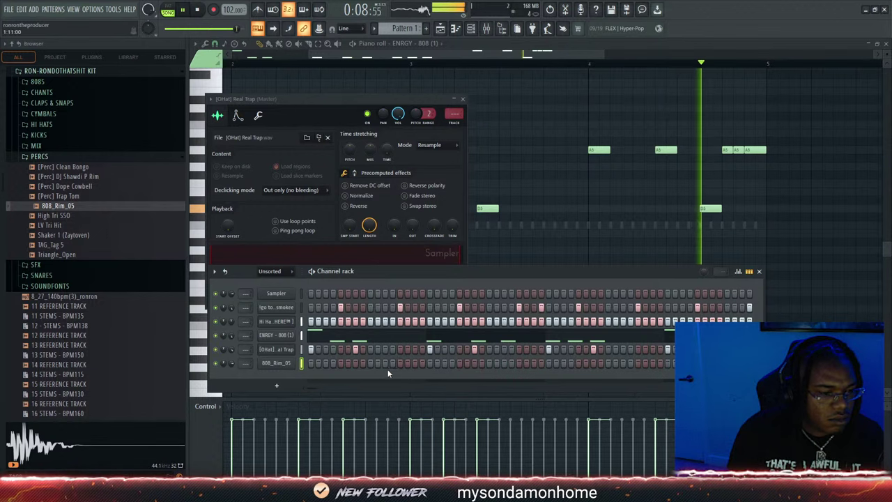
key(F7)
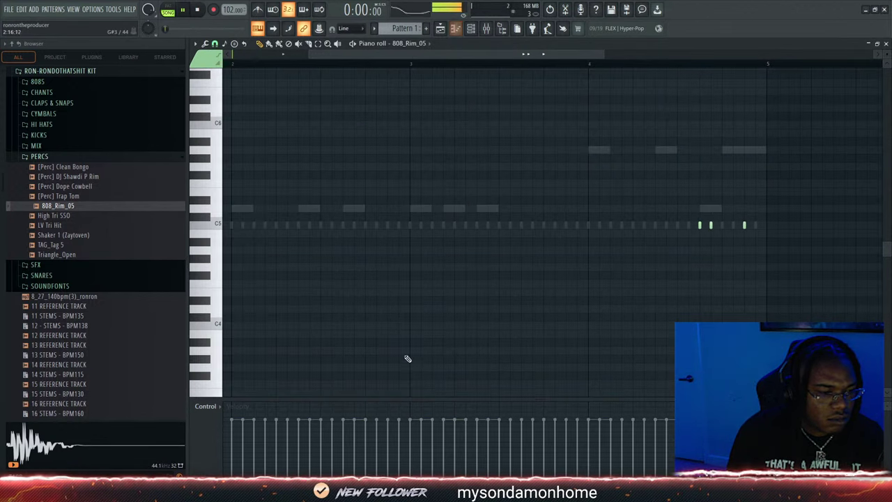
click(335, 225)
click(318, 44)
drag(339, 188, 351, 250)
key(ctrl+u)
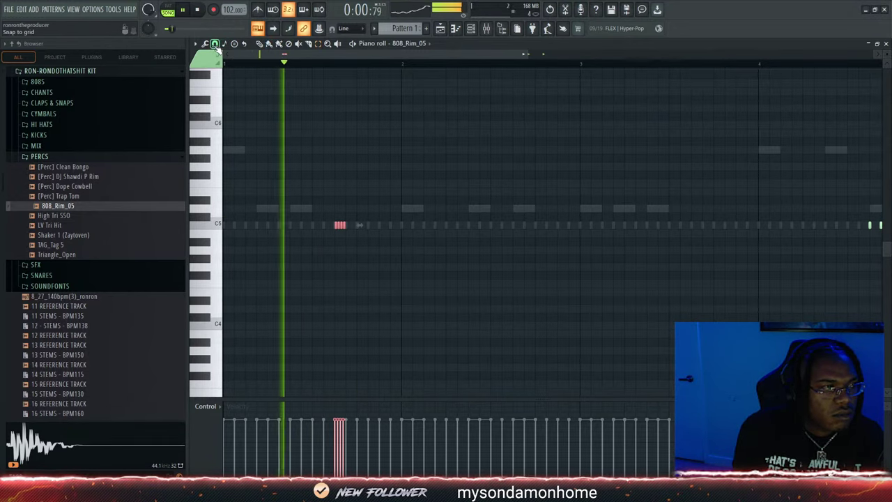
Place three triplet-spaced C5 rim notes across the last beat of bar 1
key(space)
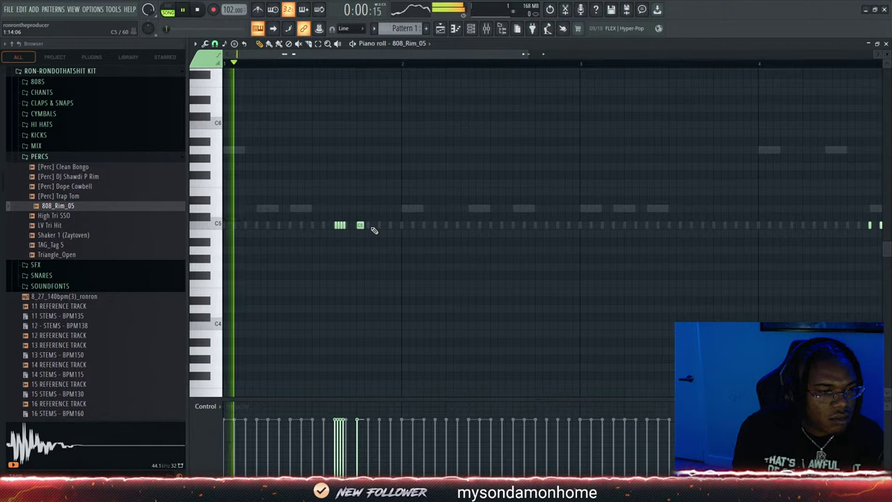
click(375, 225)
click(390, 225)
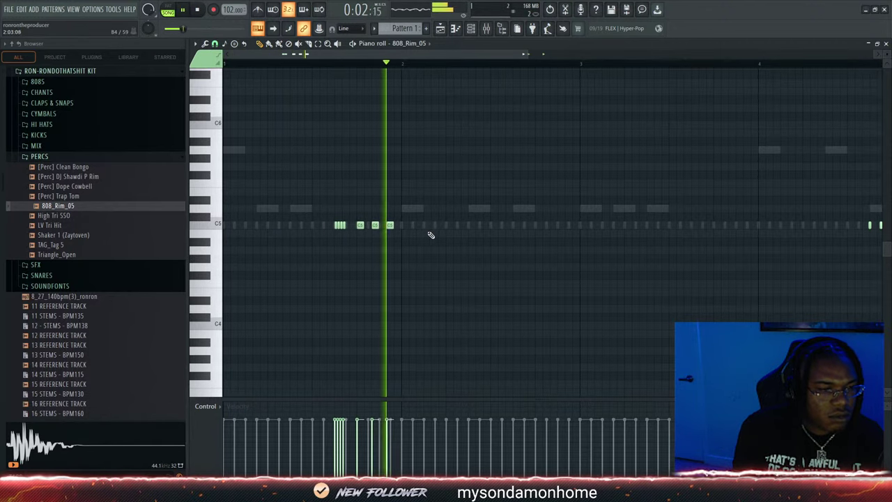
Place six triplet-spaced C5 rim notes across the last two beats of bar 2
click(493, 225)
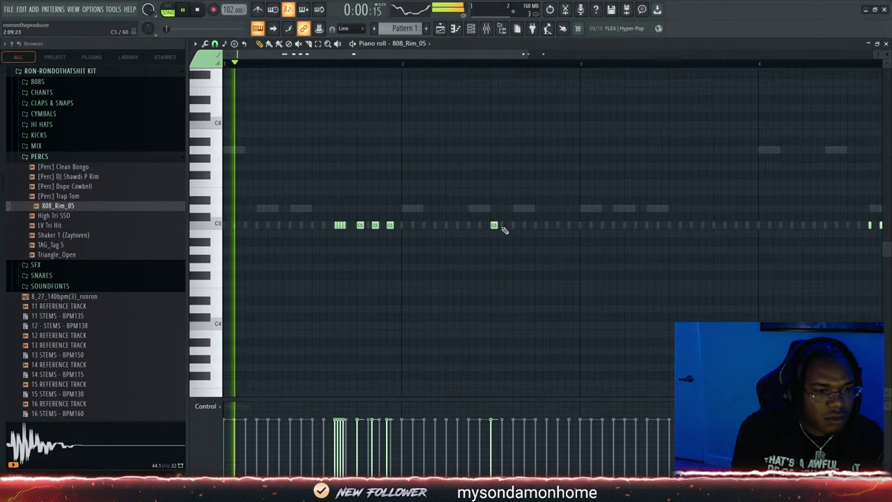
click(508, 225)
click(523, 225)
click(538, 225)
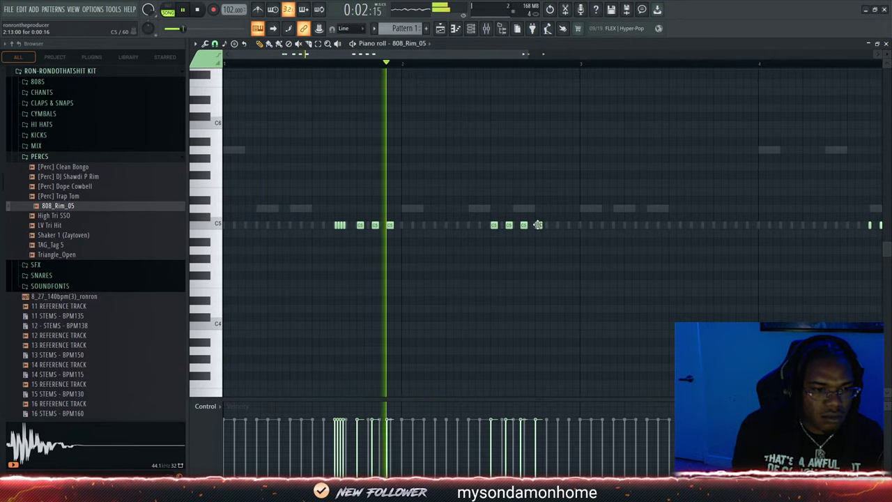
click(553, 225)
click(567, 225)
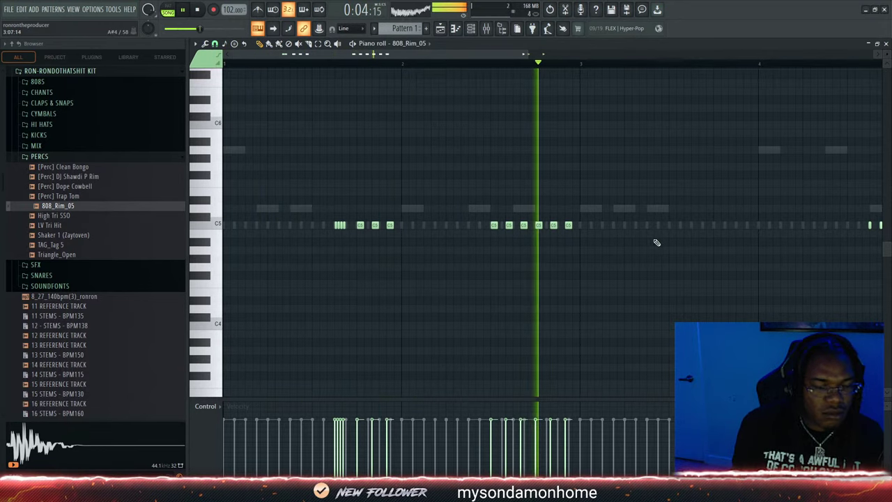
Clear the old rim hits from bar 4 and duplicate the two-bar rim pattern into bars 3 and 4
drag(484, 55, 525, 54)
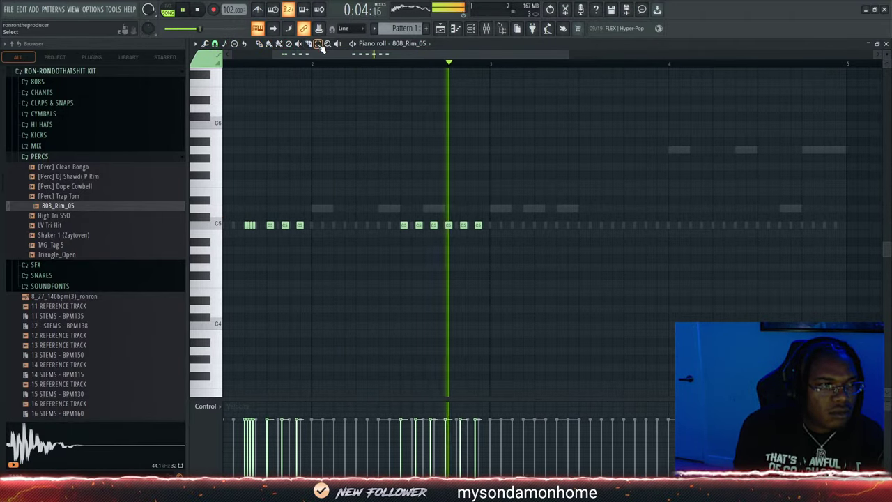
drag(495, 63, 15, 122)
key(ctrl+b)
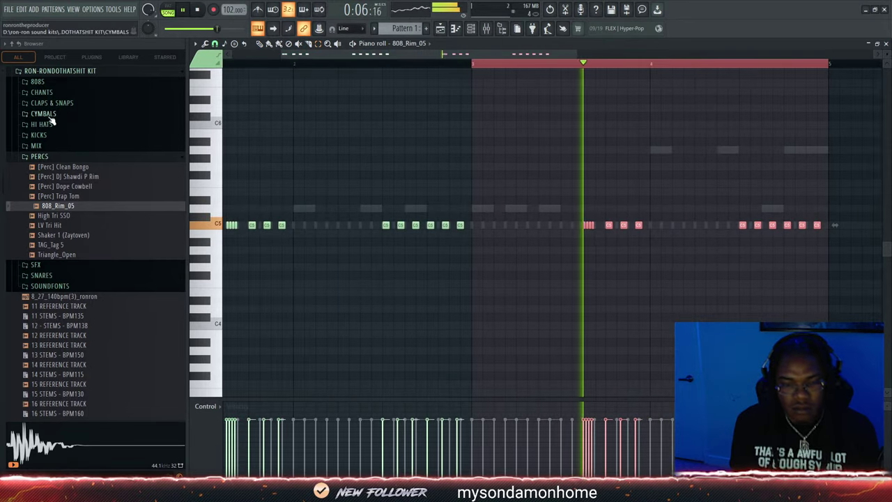
ctrl+click(458, 66)
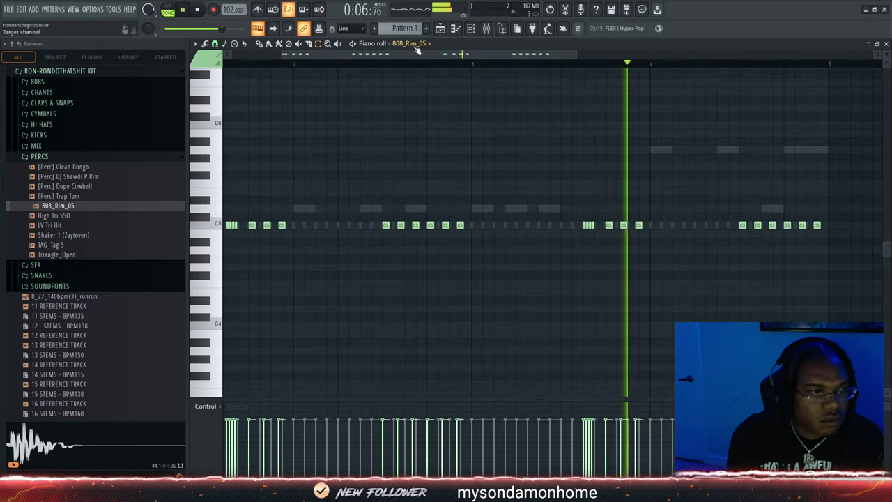
Look through the kick samples in the RON-RONDOTHATSHIT KIT
click(472, 31)
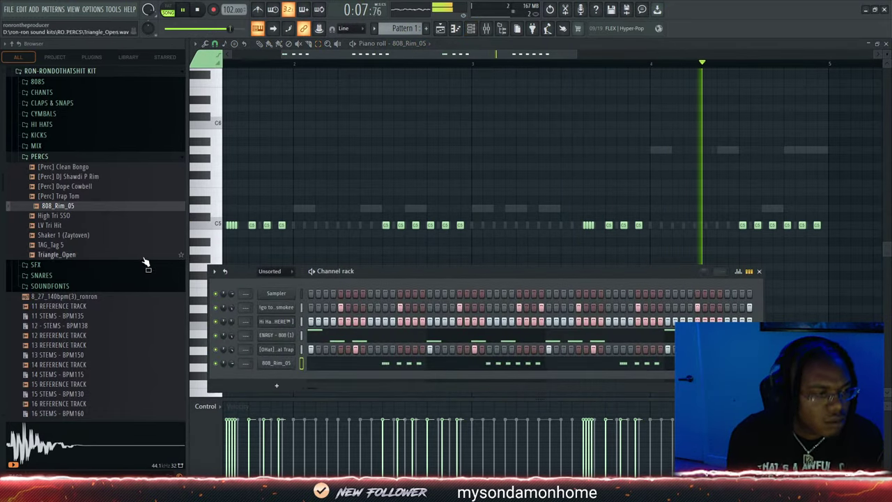
click(50, 158)
click(56, 135)
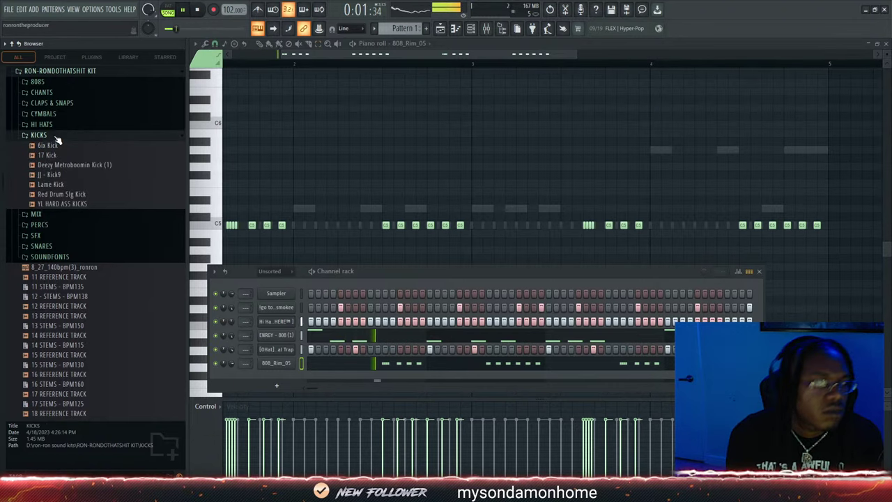
click(56, 137)
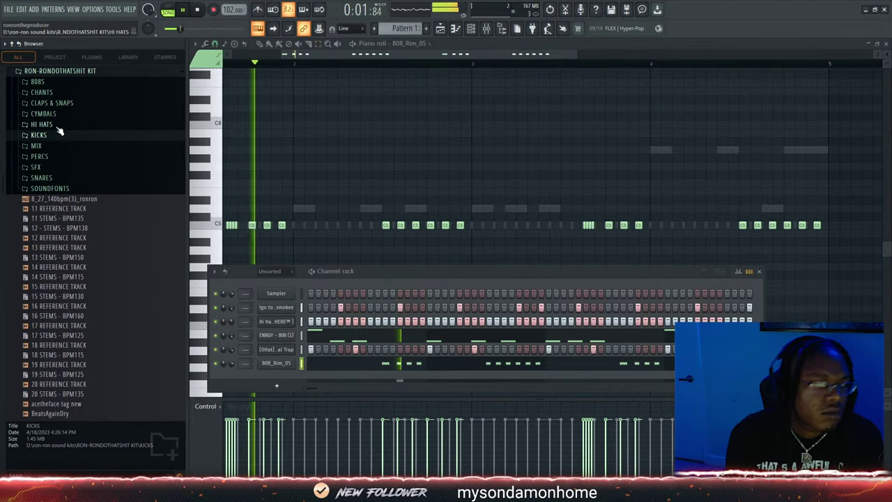
Split Pattern 1 into one pattern per channel and delete its remaining clip from track 2 of the playlist
click(441, 30)
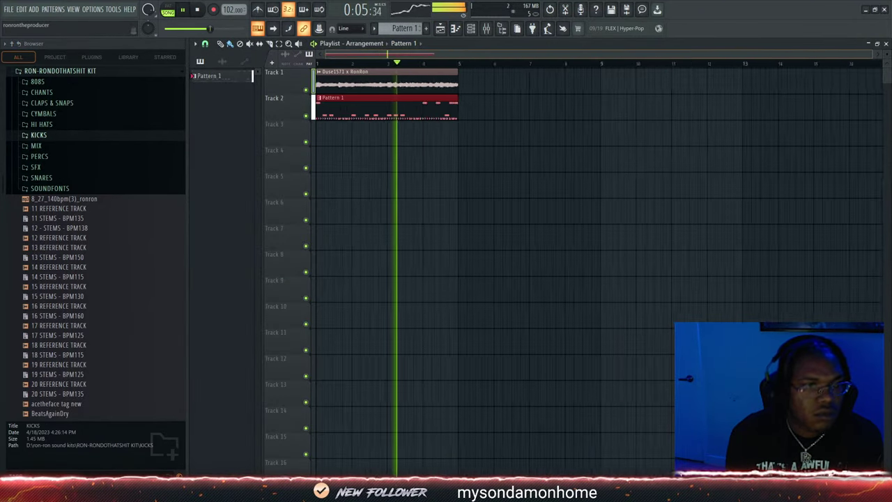
scroll(441, 56, down, 5)
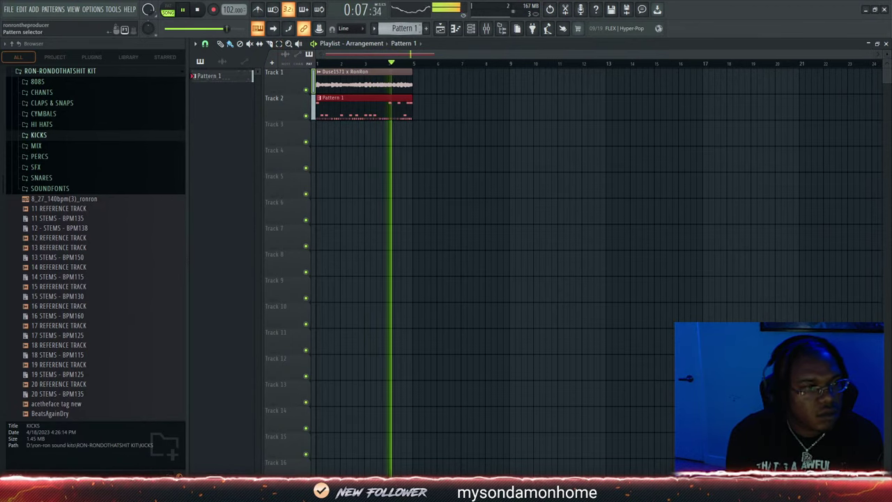
click(493, 164)
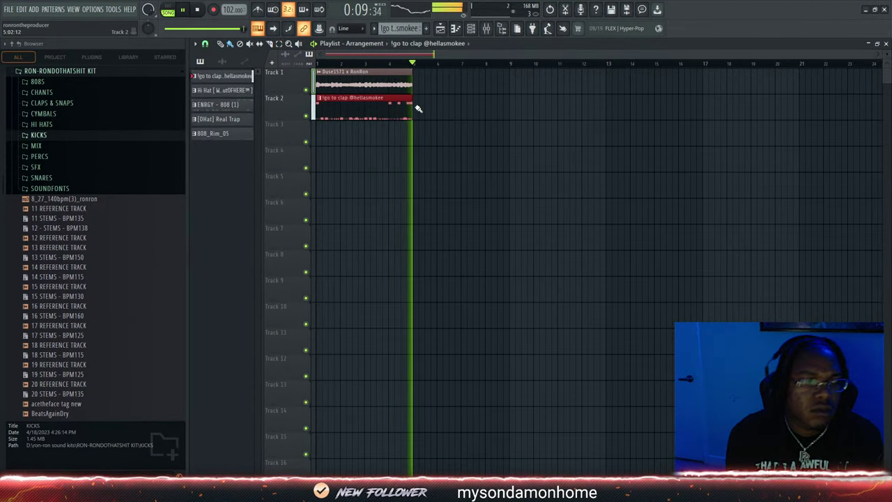
key(space)
right_click(341, 112)
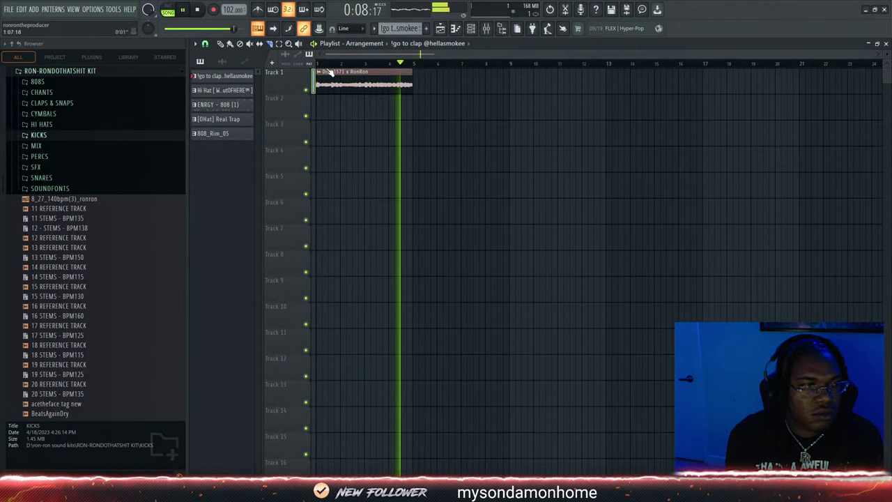
Duplicate the Duse1571 x RonRon audio clip on track 1 so a copy starts at bar 5
click(279, 44)
click(383, 90)
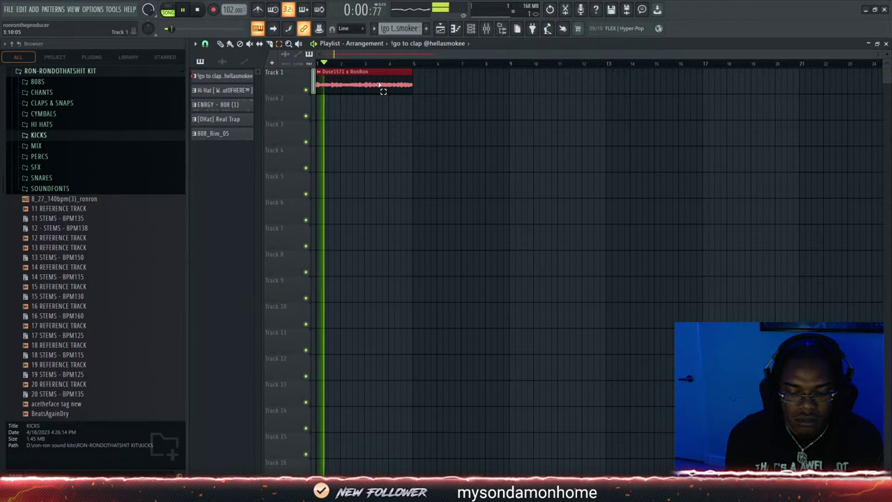
key(ctrl+b)
Slice the second Duse1571 x RonRon clip at bar 8 to isolate its final bar
drag(857, 56, 281, 82)
mouse_move(385, 71)
mouse_down()
mouse_move(332, 70)
mouse_move(461, 74)
mouse_up()
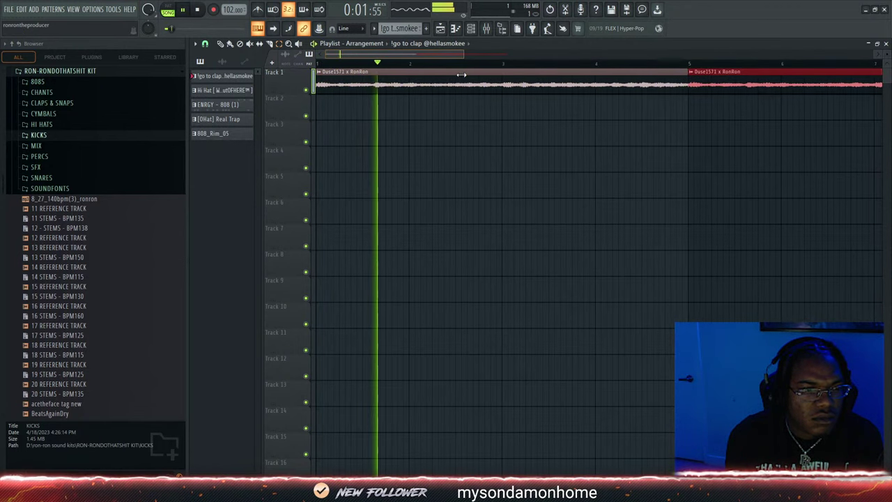
drag(463, 75, 470, 75)
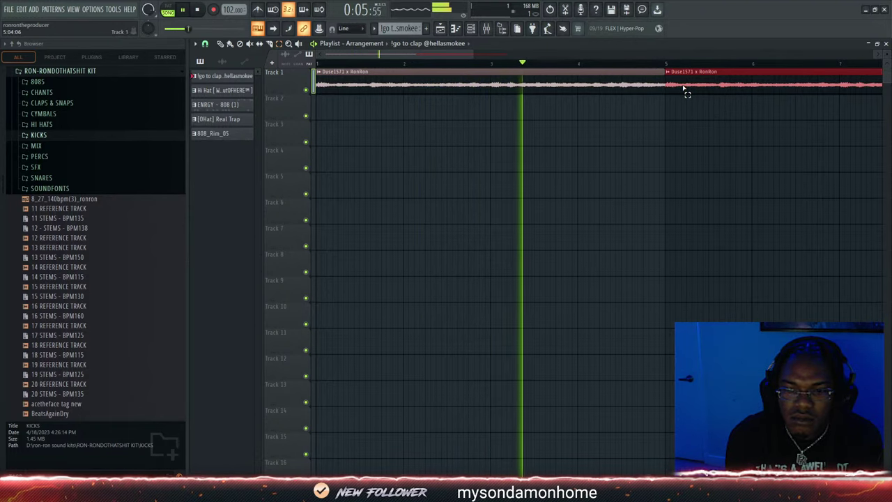
drag(473, 54, 639, 72)
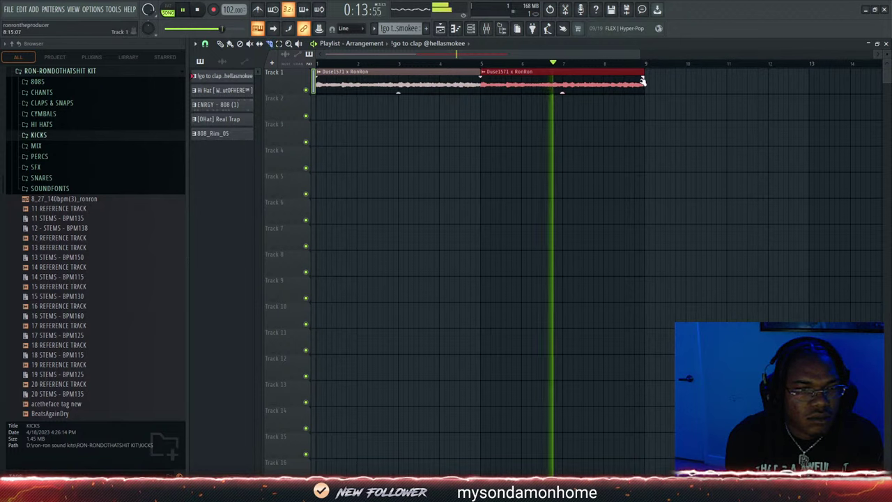
drag(603, 72, 604, 103)
Paint four copies of the one-bar loop slice on track 1 across bars 9 to 12
click(229, 44)
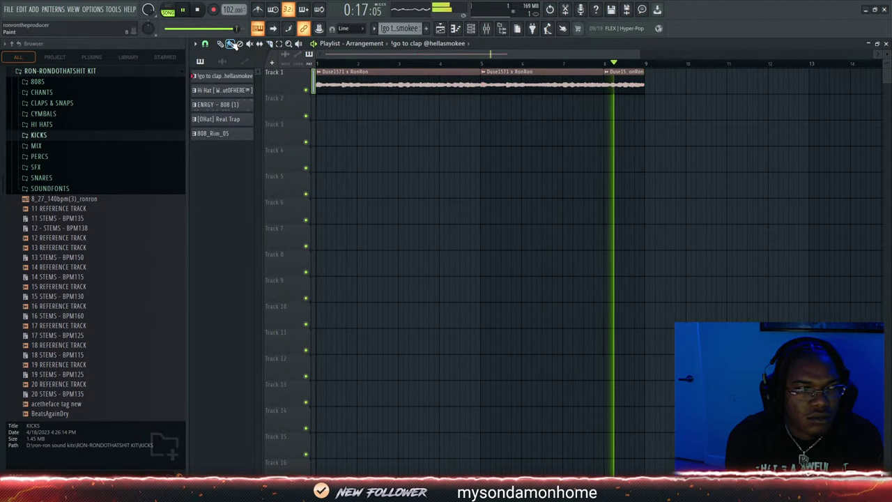
click(622, 79)
click(650, 80)
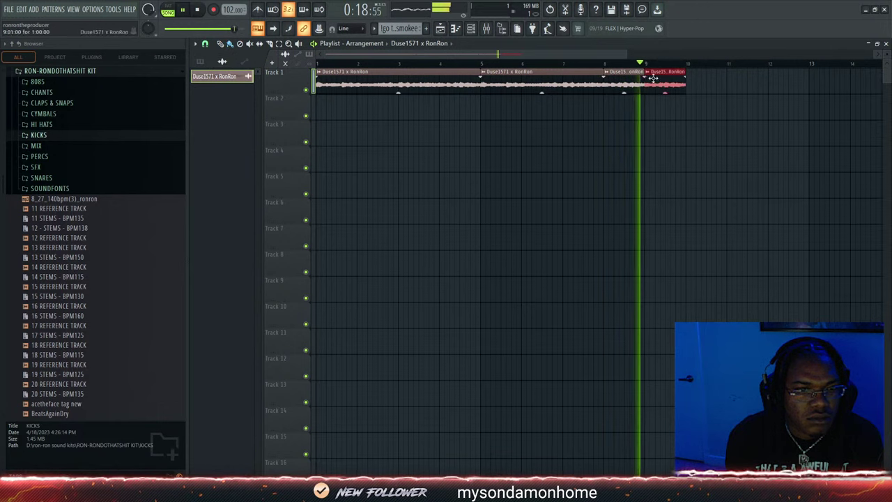
click(692, 82)
click(736, 82)
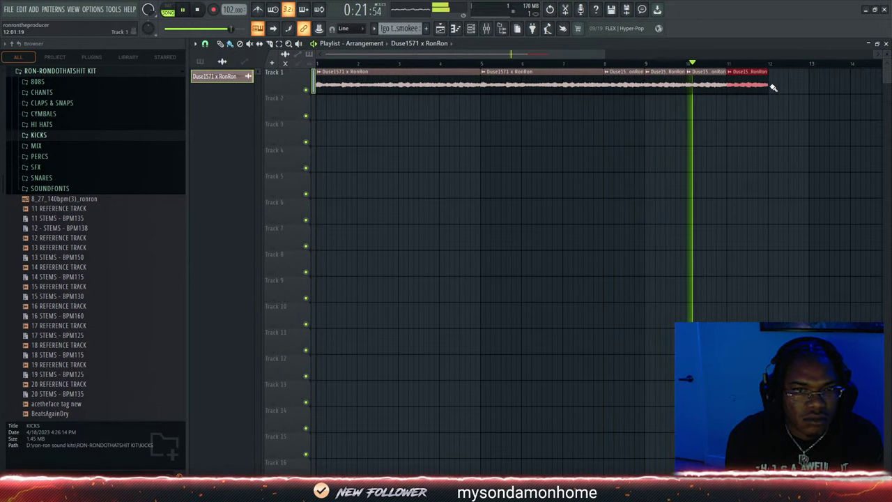
click(773, 87)
drag(592, 55, 687, 64)
Place all five split patterns together at bar 9, stacked on tracks 2 to 6
click(236, 62)
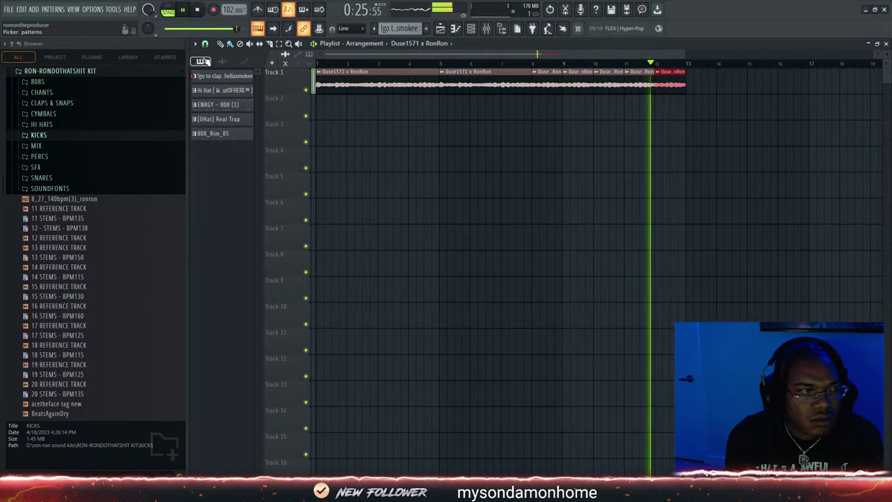
click(224, 76)
shift+click(231, 136)
key(space)
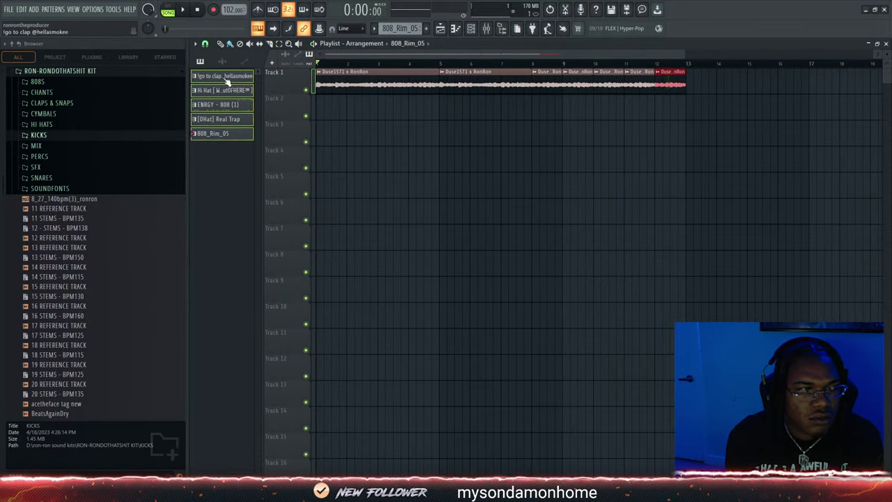
drag(227, 80, 565, 104)
key(space)
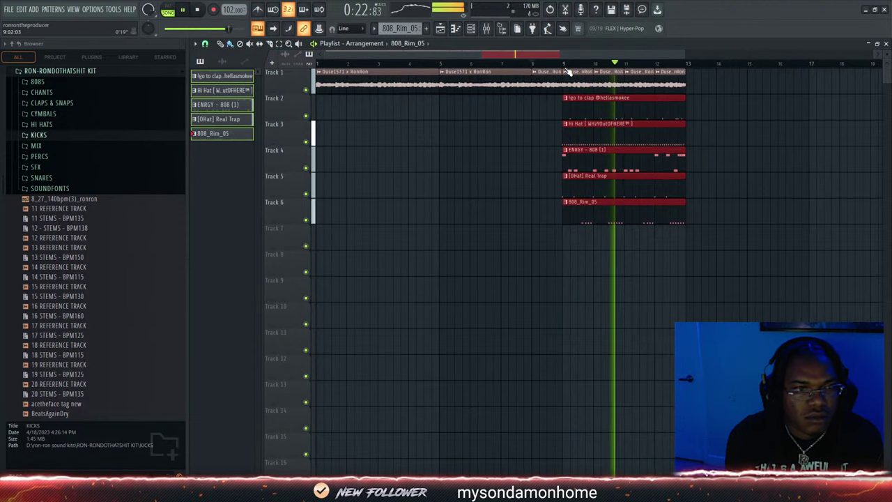
Move the five stacked pattern clips so they start at bar 5
click(526, 64)
drag(599, 99, 470, 111)
click(431, 64)
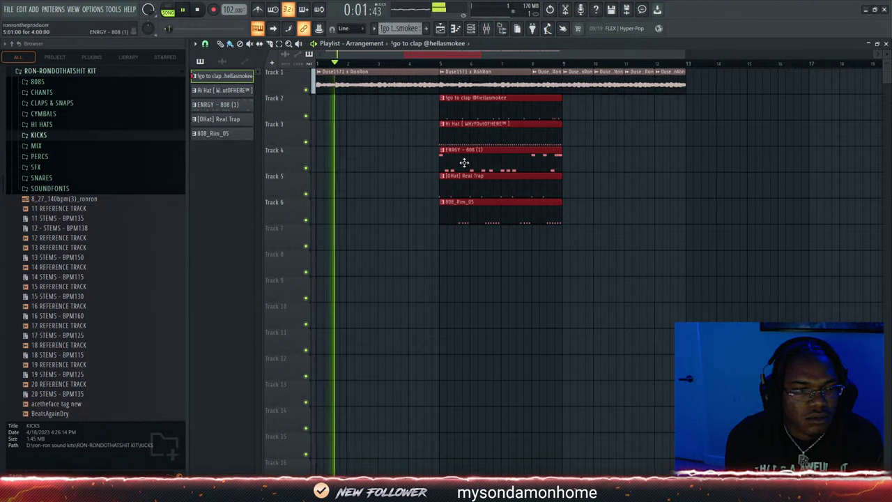
Move the ENRGY - 808 clip to bar 9, trim it to half a bar and repeat it through bar 12
drag(464, 162, 629, 157)
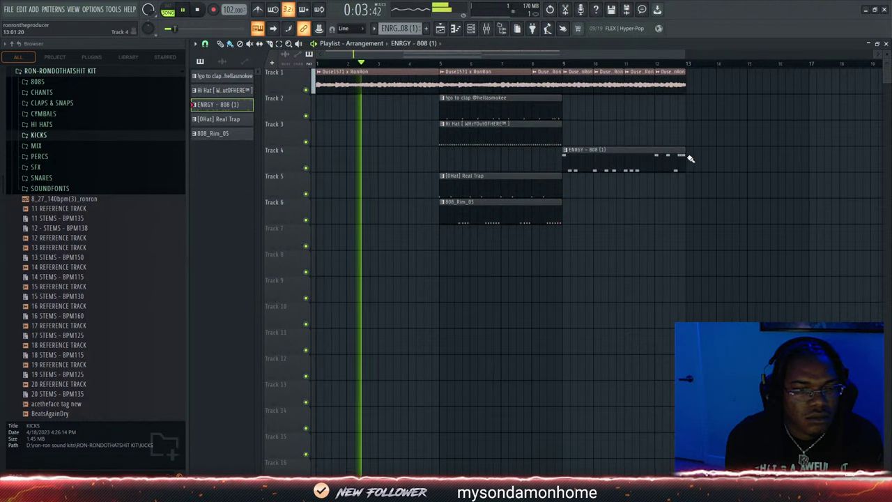
drag(690, 159, 564, 160)
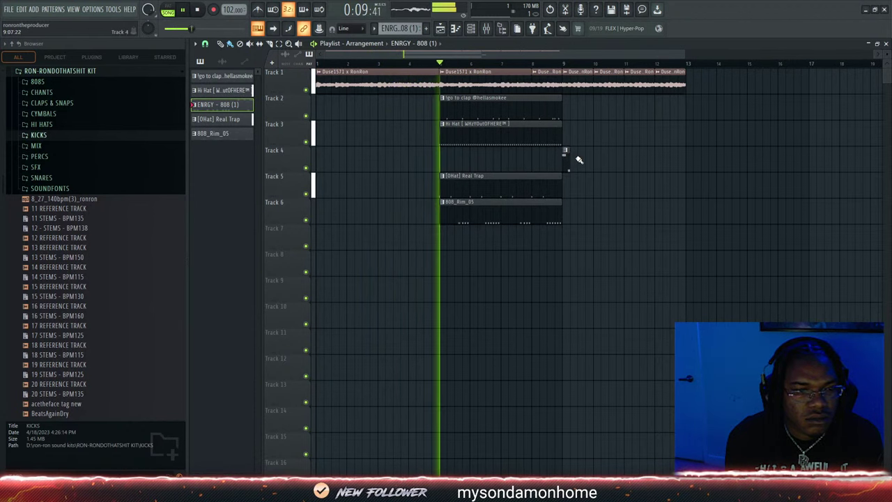
click(630, 166)
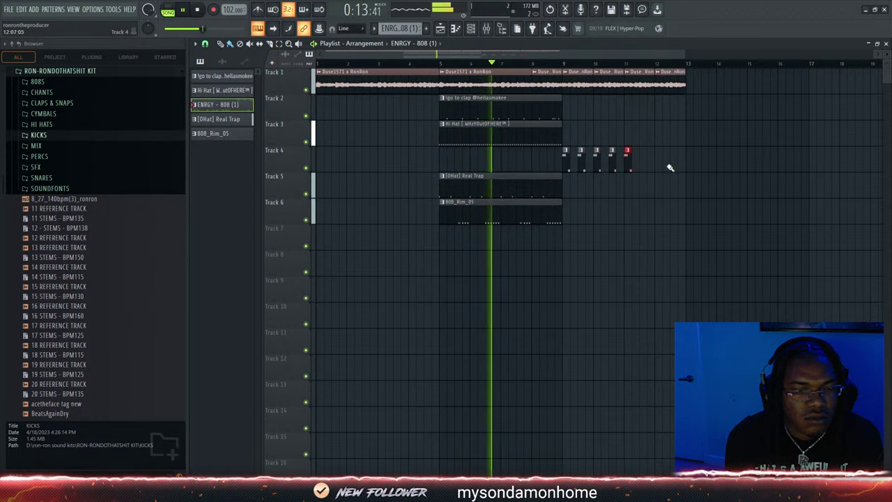
click(659, 164)
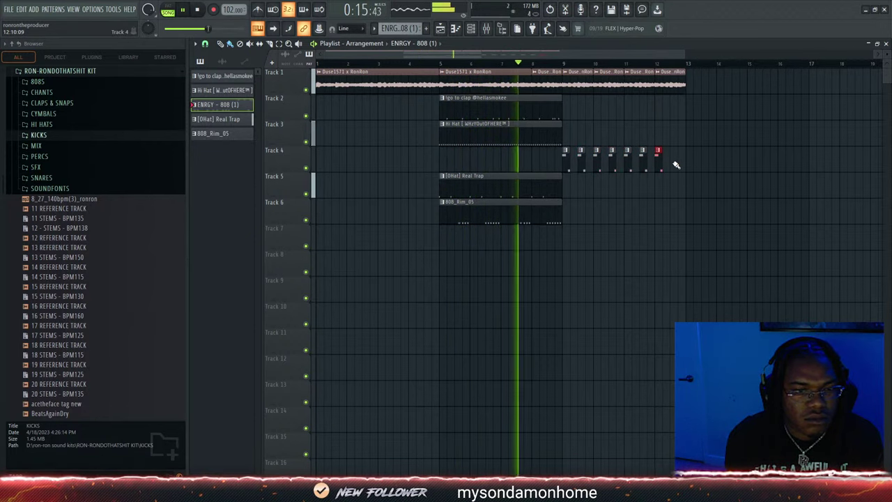
click(676, 165)
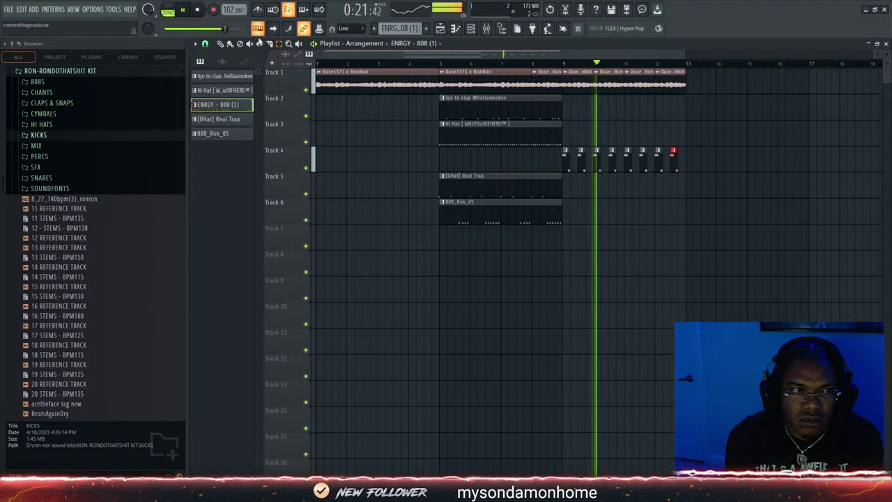
Duplicate all audio and pattern clips of bars 5 to 12 so the copies start at bar 13
click(496, 112)
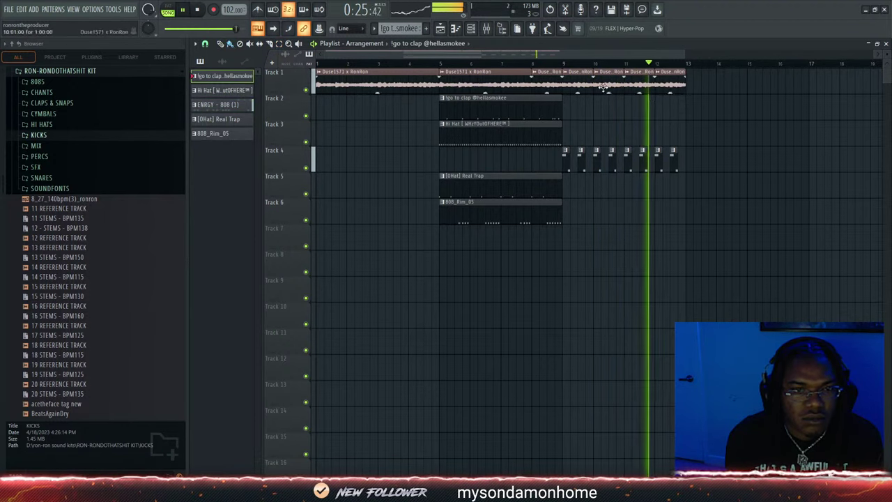
drag(451, 68, 778, 230)
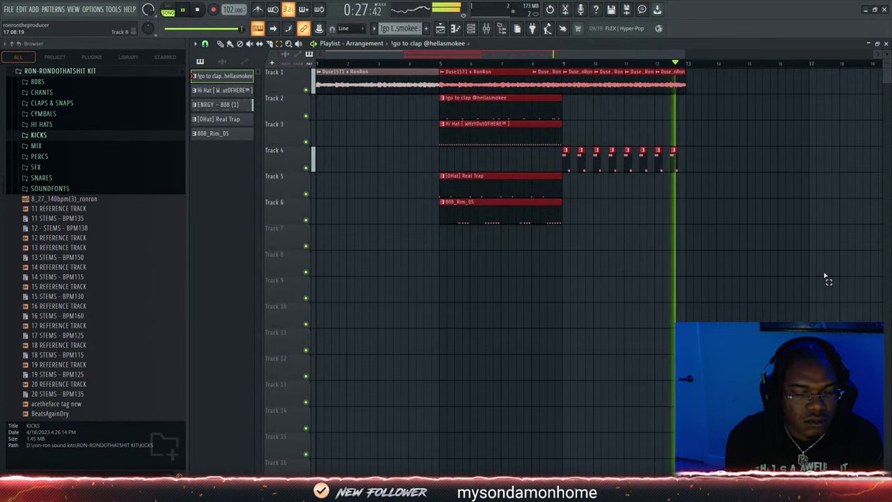
key(ctrl+b)
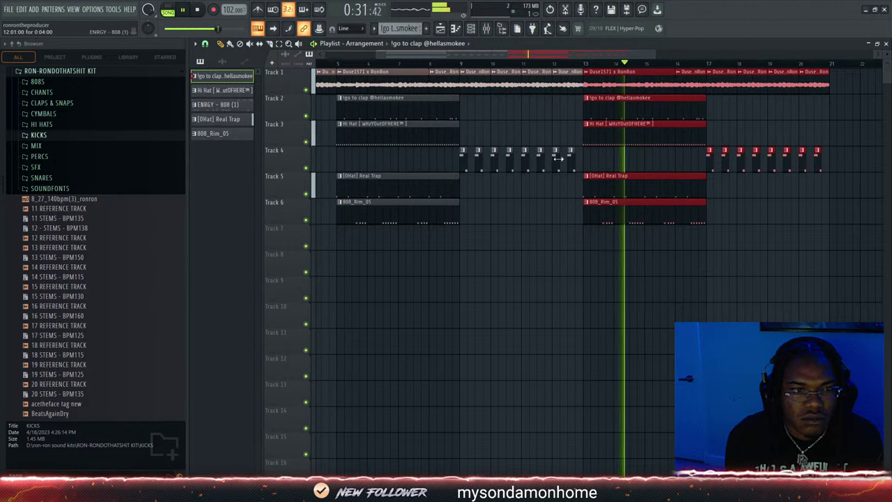
Delete the short 808 clips from bars 17 to 20 and keep loop slices only on bars 17 and 18
drag(703, 159, 859, 161)
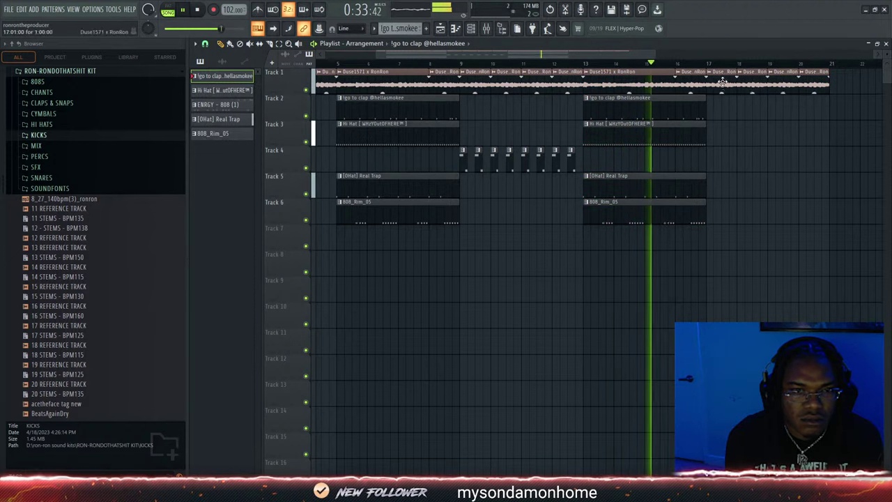
drag(717, 81, 821, 88)
drag(702, 86, 729, 85)
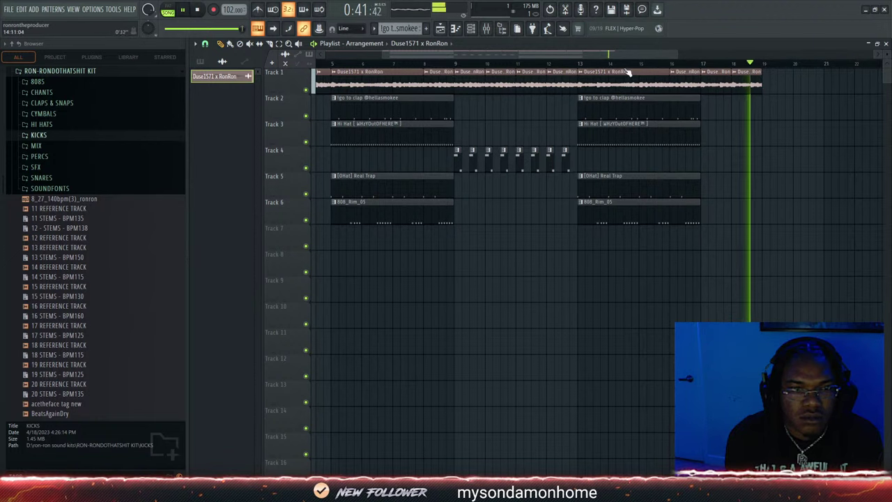
Duplicate the clap, hi-hat, open-hat and rim clips of bars 13 to 16 into bars 17 to 20
drag(578, 95, 718, 301)
key(ctrl+b)
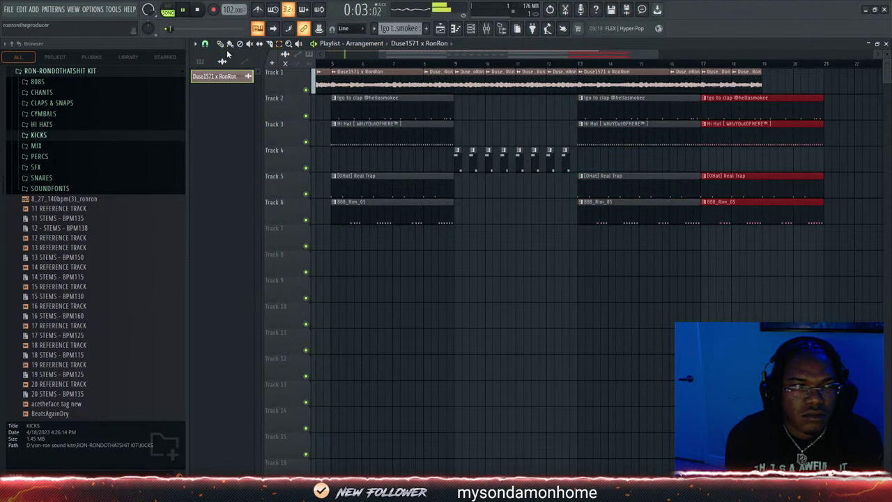
click(570, 68)
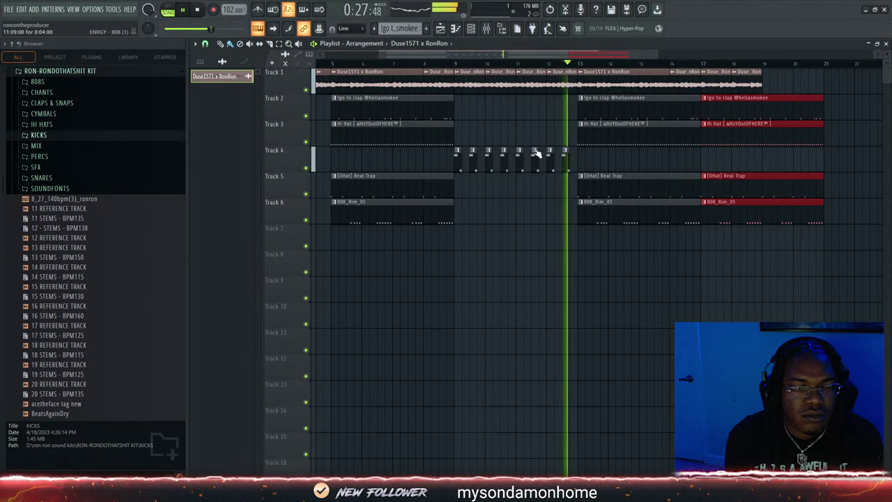
Place full four-bar ENRGY - 808 pattern clips on track 4 at bars 13 and 17
click(580, 166)
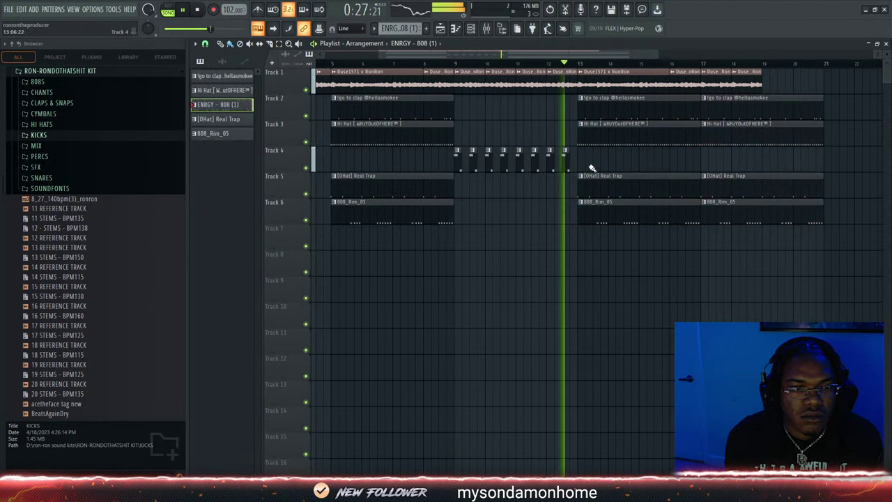
drag(589, 162, 700, 166)
click(705, 155)
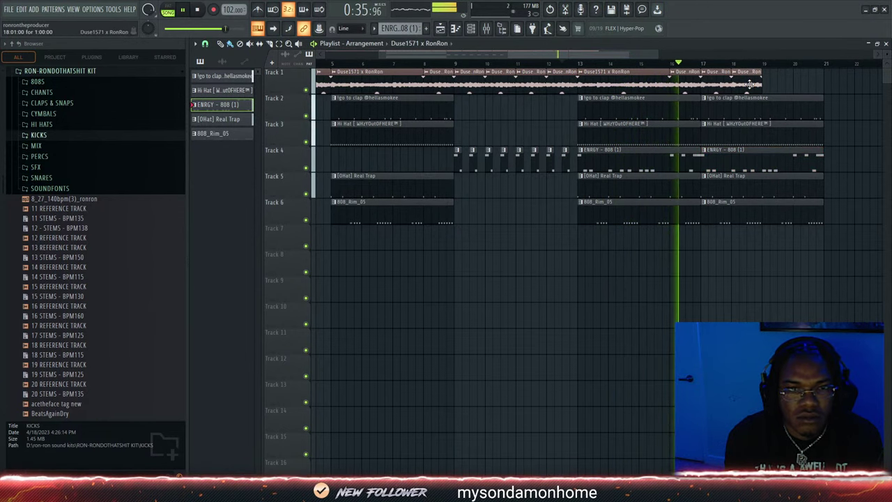
click(759, 82)
drag(798, 85, 825, 84)
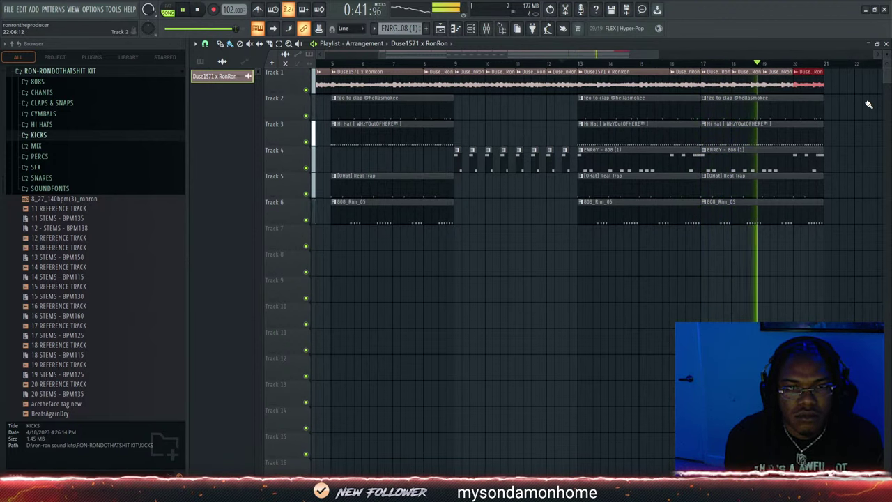
right_click(806, 84)
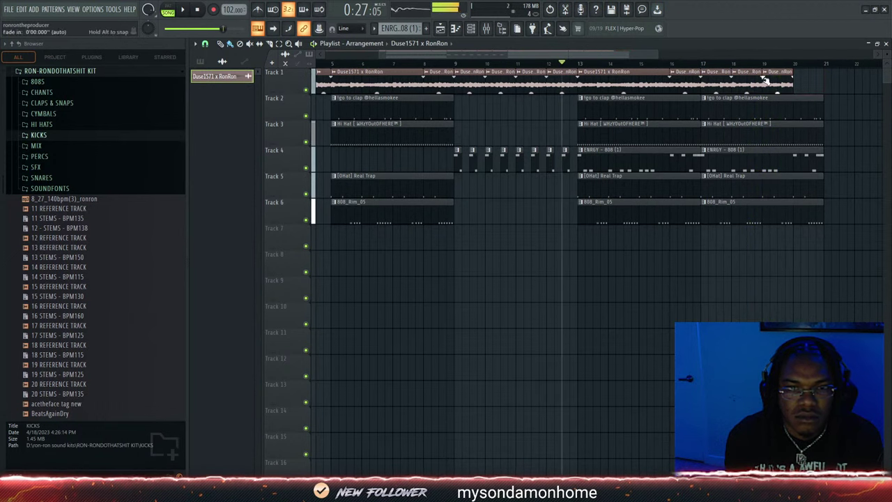
right_click(776, 84)
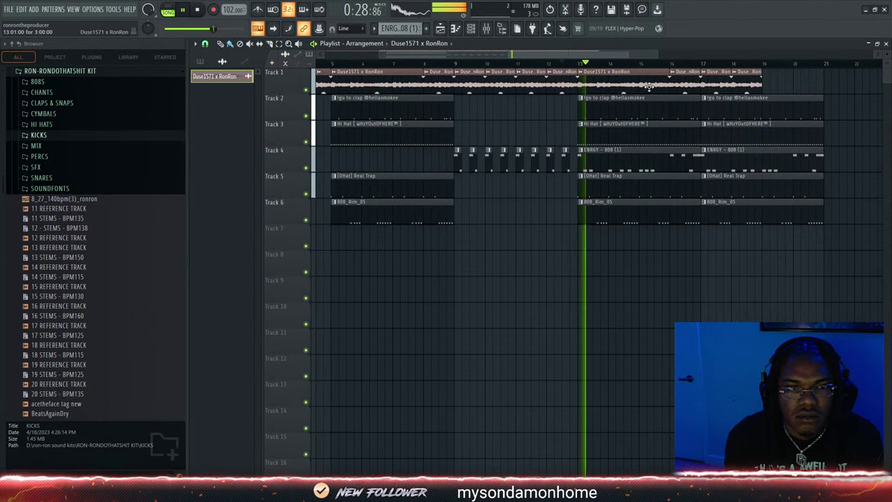
Delete the Duse1571 x RonRon slice at bar 18 and extend the bar 17 slice through the end of bar 20
right_click(738, 79)
drag(730, 80, 762, 77)
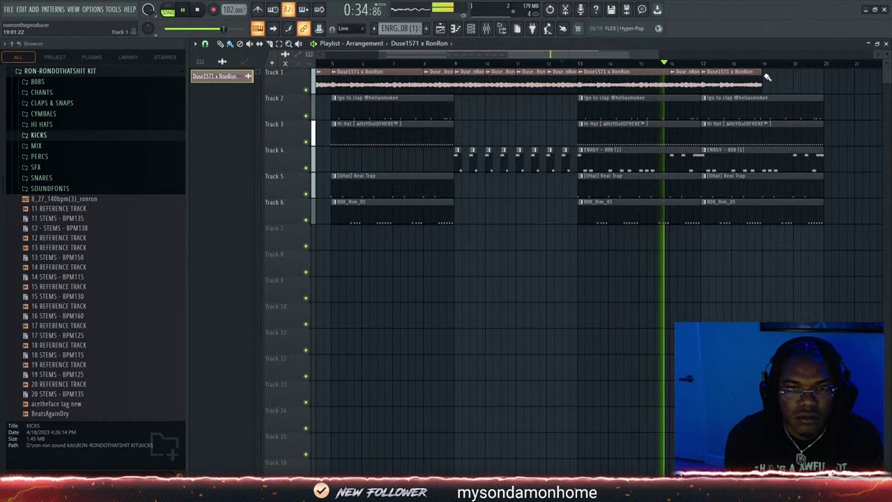
click(772, 79)
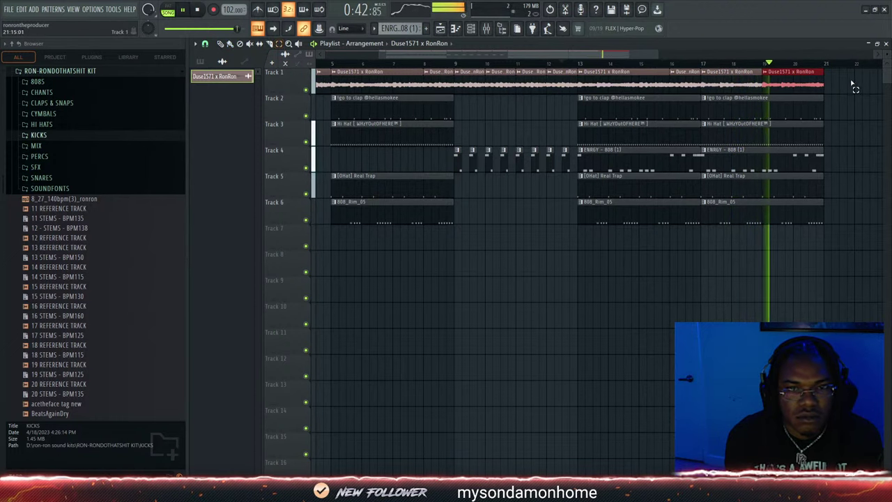
drag(844, 71, 861, 223)
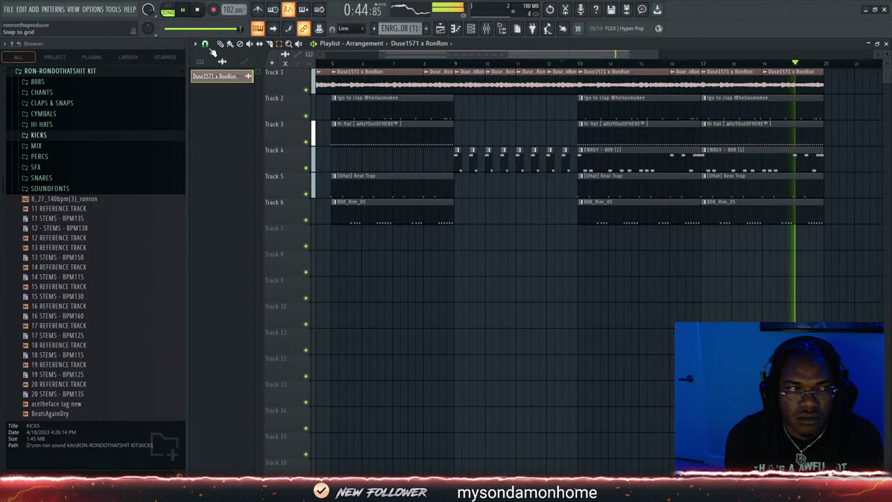
right_click(786, 85)
key(space)
key(space)
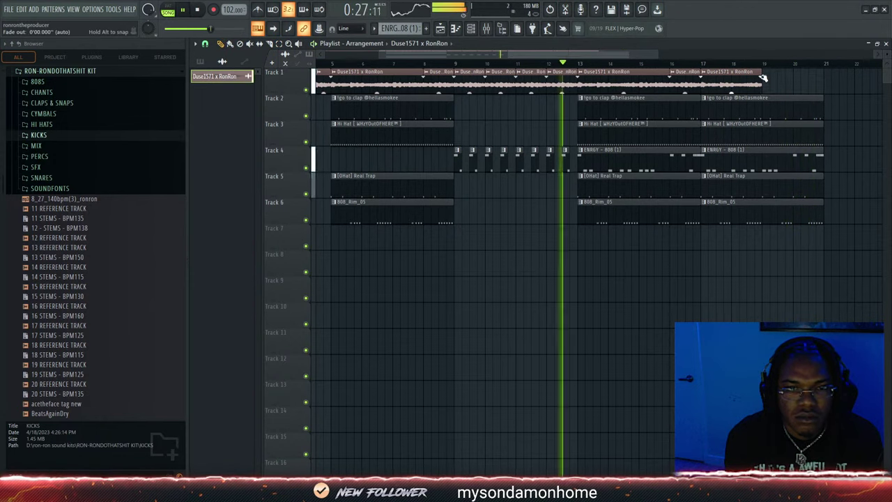
drag(762, 78, 824, 77)
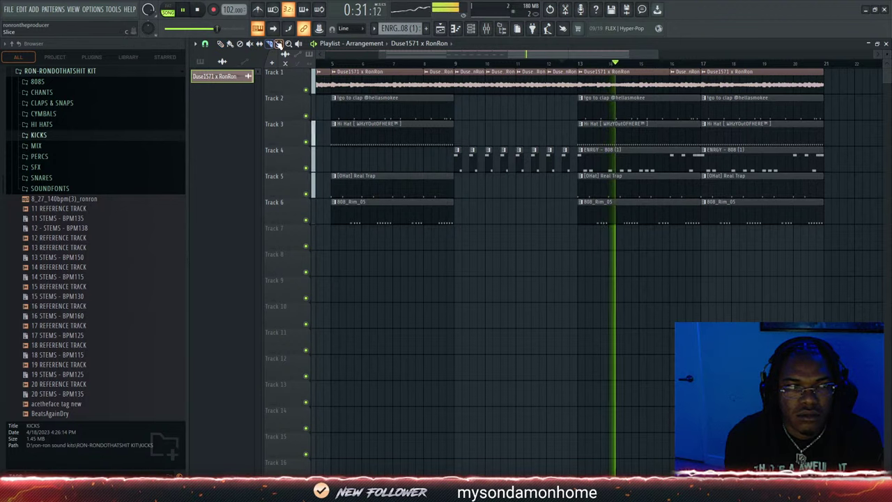
Duplicate all audio and pattern clips of bars 9 to 20 so the copies start at bar 21
drag(582, 91, 885, 253)
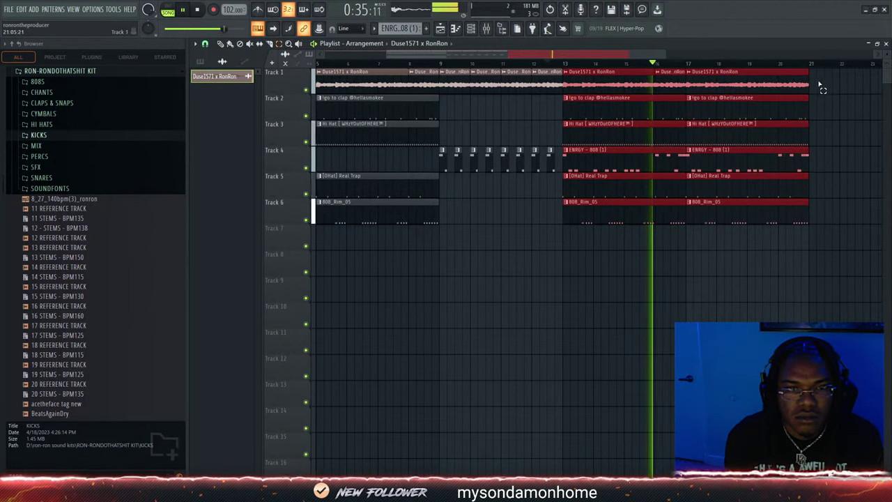
drag(820, 69, 445, 237)
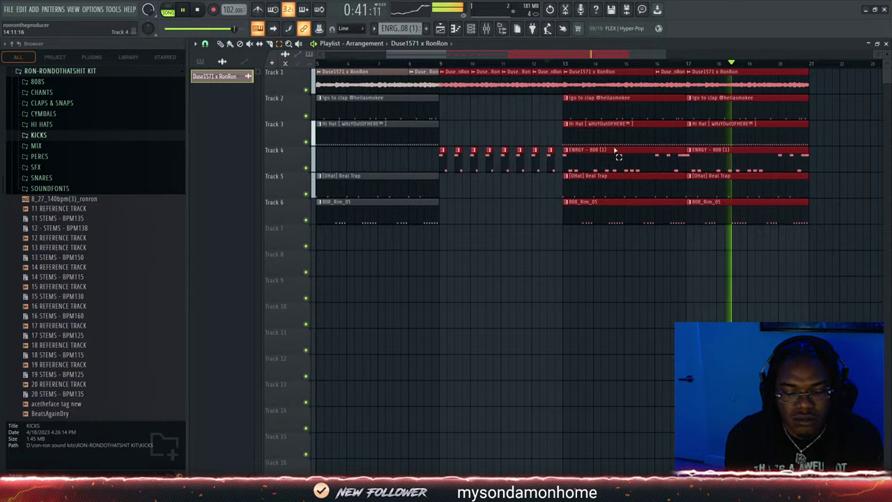
key(ctrl+b)
drag(499, 54, 171, 72)
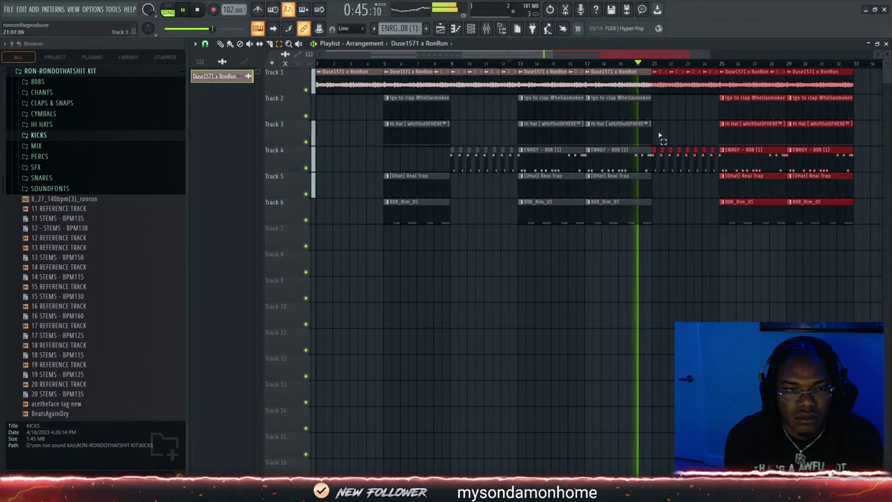
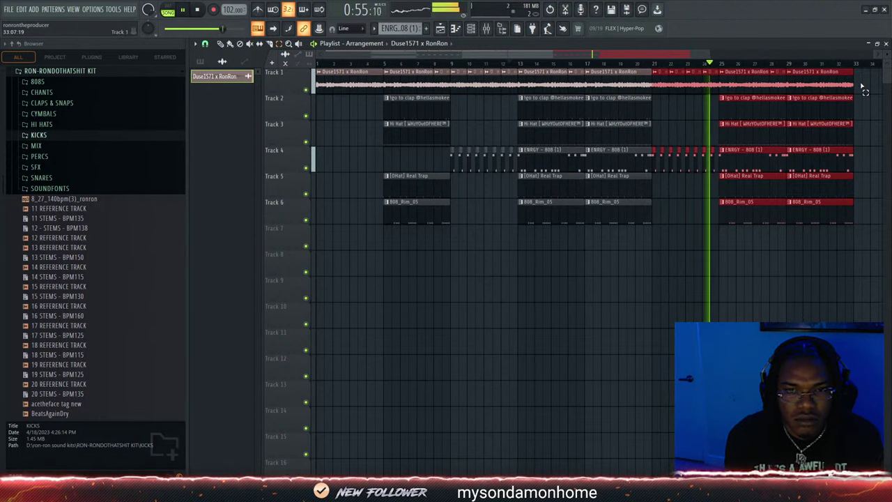
drag(859, 75, 869, 209)
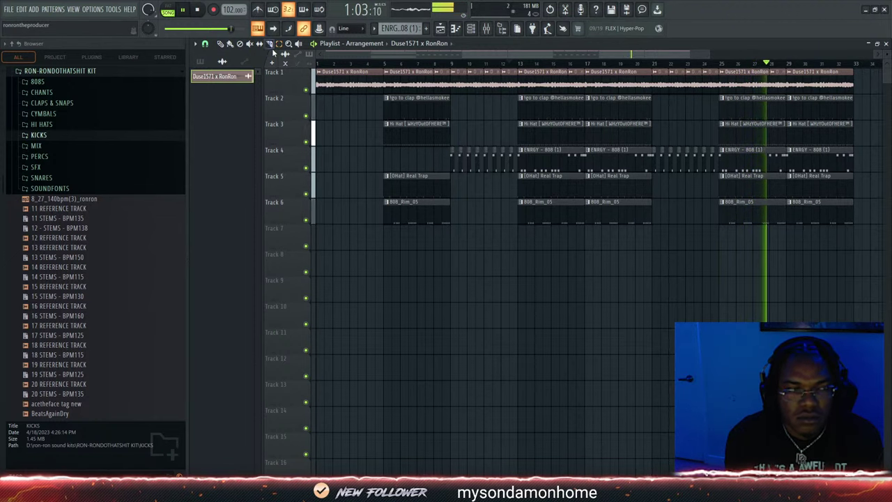
Delete every clip in bars 1 to 8 and move the remaining arrangement so it starts at bar 1
drag(449, 87, 313, 276)
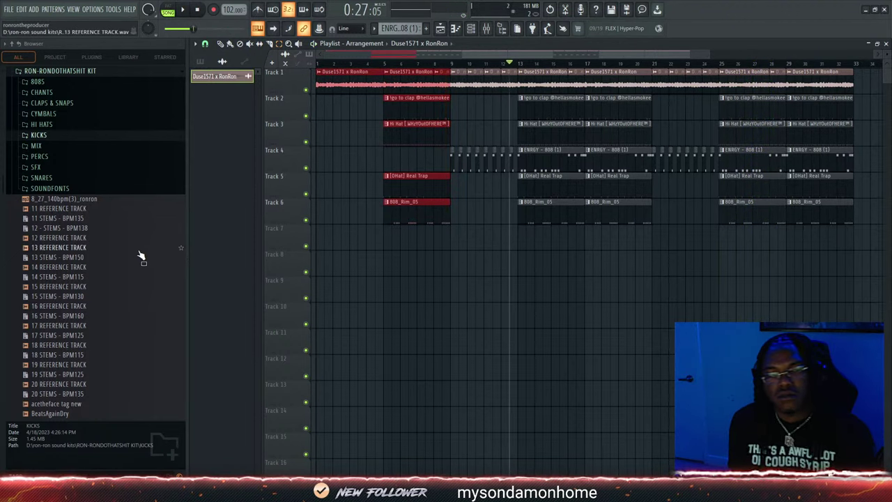
key(Delete)
drag(418, 70, 879, 293)
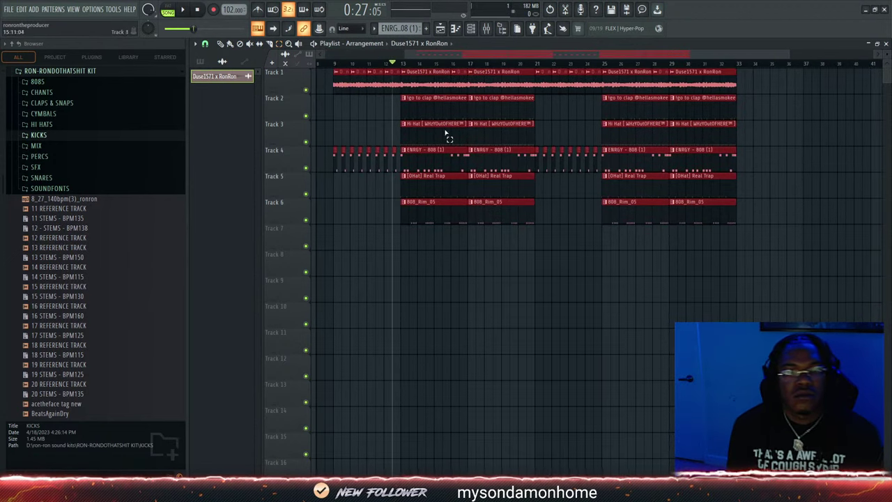
drag(433, 57, 352, 58)
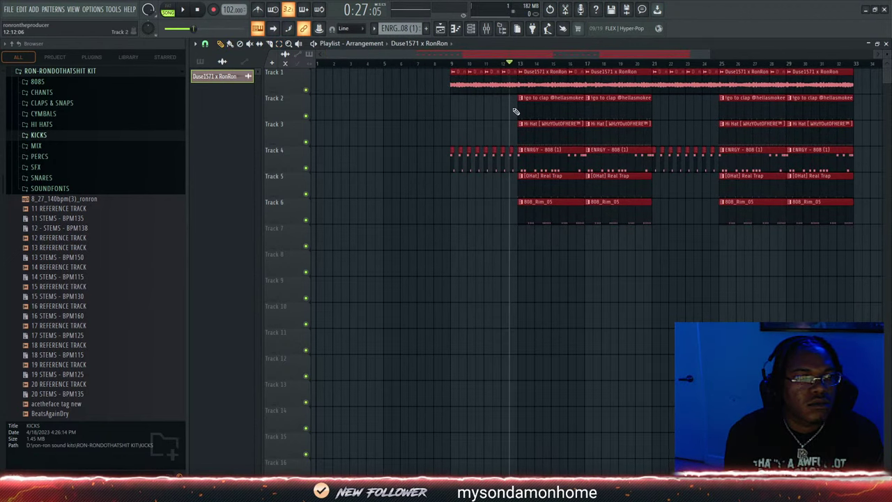
drag(482, 84, 200, 29)
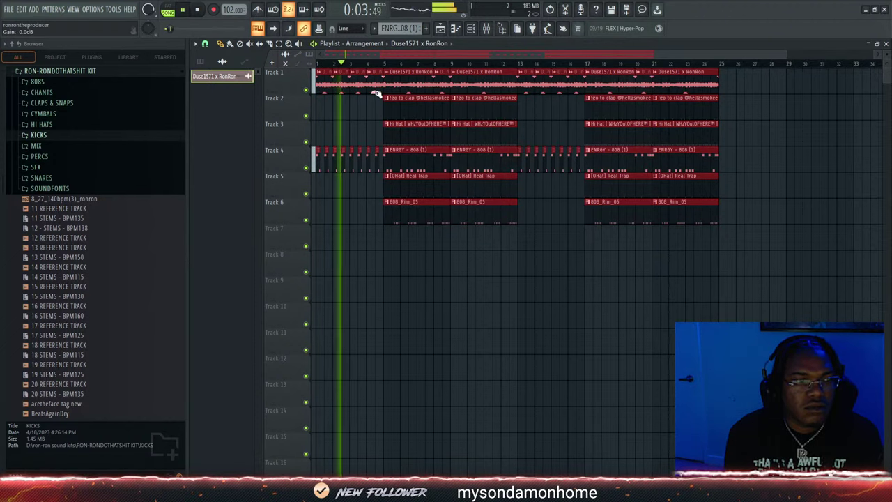
scroll(38, 213, down, 2)
scroll(39, 213, up, 5)
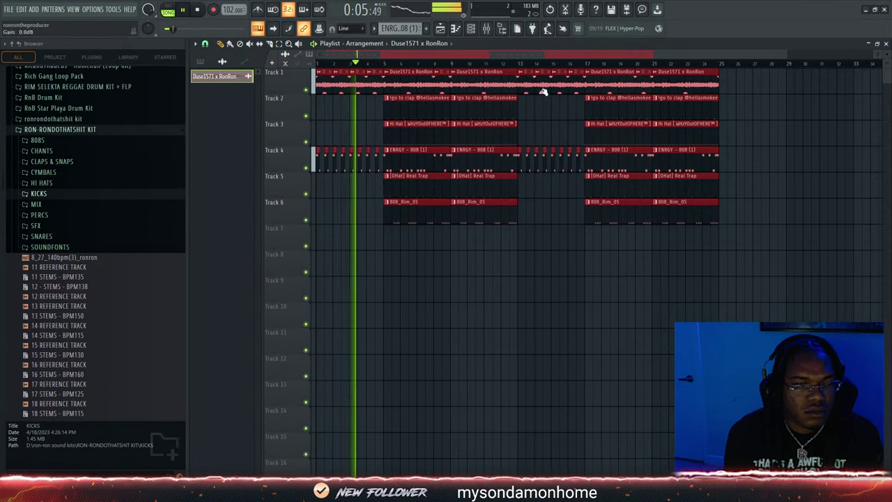
Delete the last short 808 clip on track 4 just before bar 5 and clear the clip selection
drag(785, 54, 509, 72)
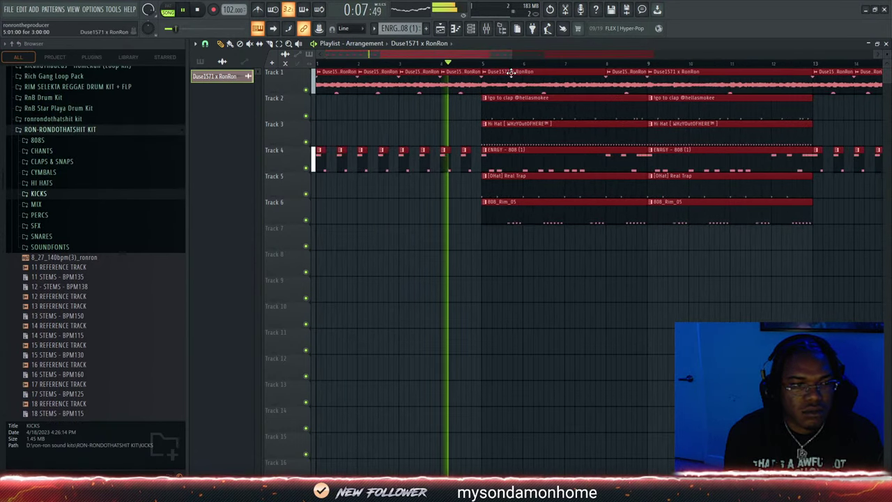
right_click(463, 163)
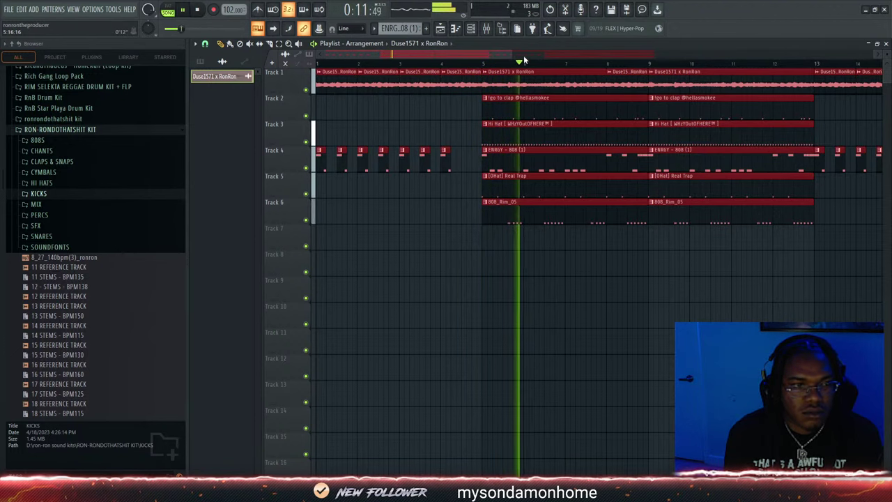
drag(512, 53, 598, 54)
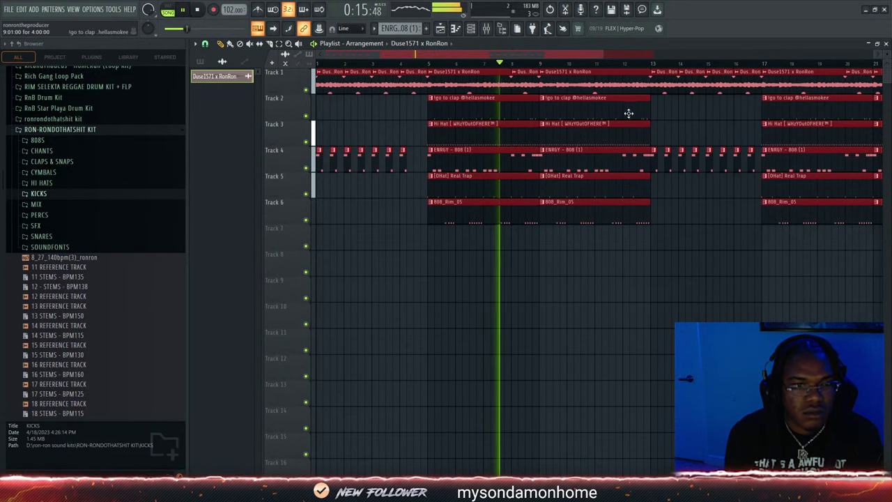
ctrl+click(668, 108)
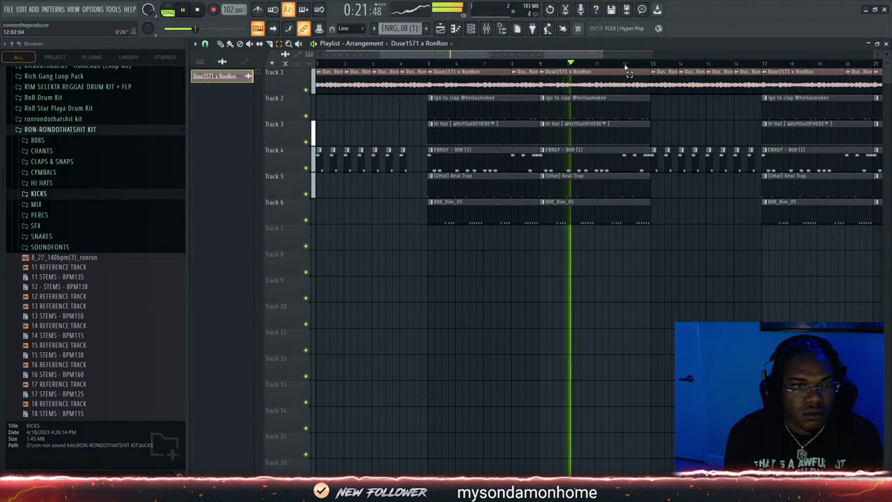
Duplicate all audio and pattern clips of bars 17 to 24 so the copies start at bar 25
drag(601, 53, 773, 90)
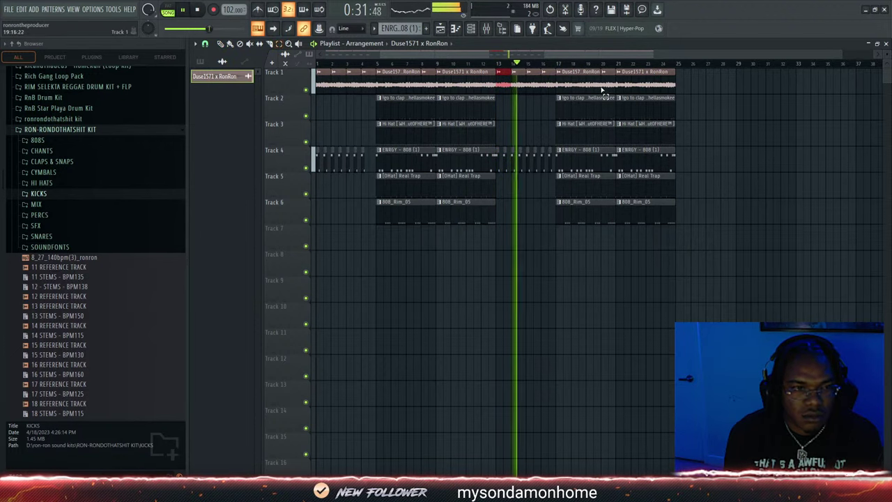
drag(687, 83, 393, 253)
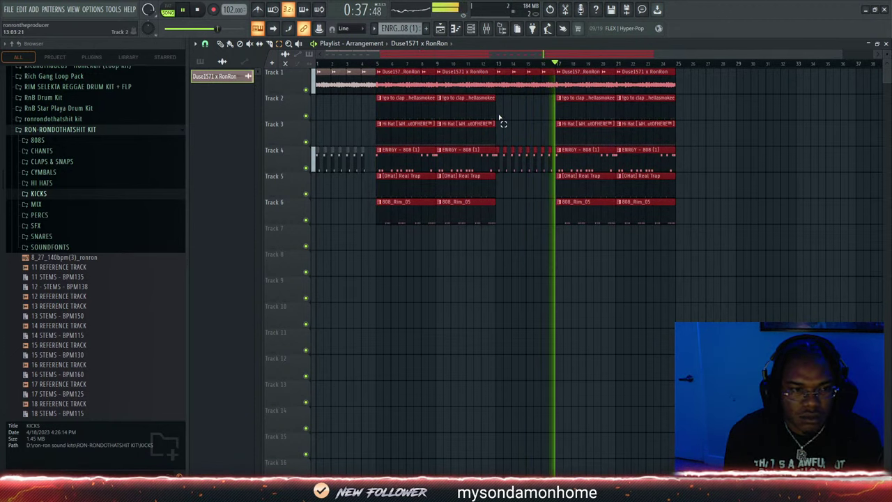
drag(499, 69, 749, 272)
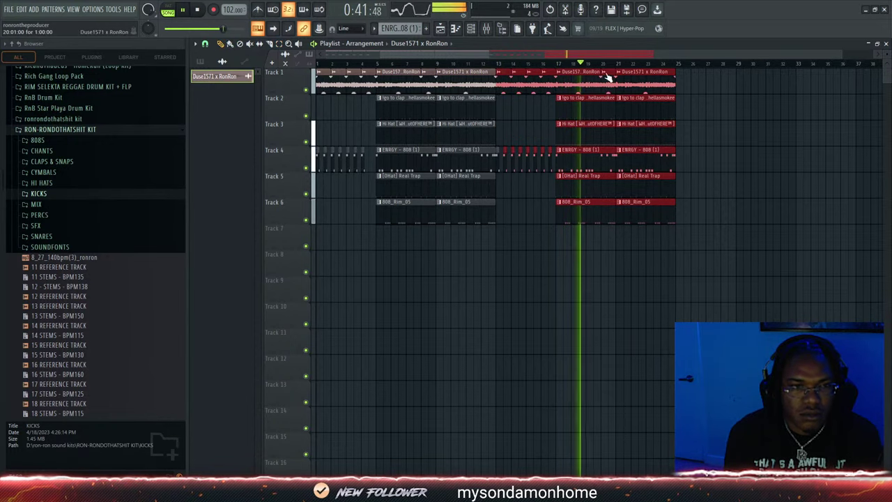
drag(607, 55, 628, 54)
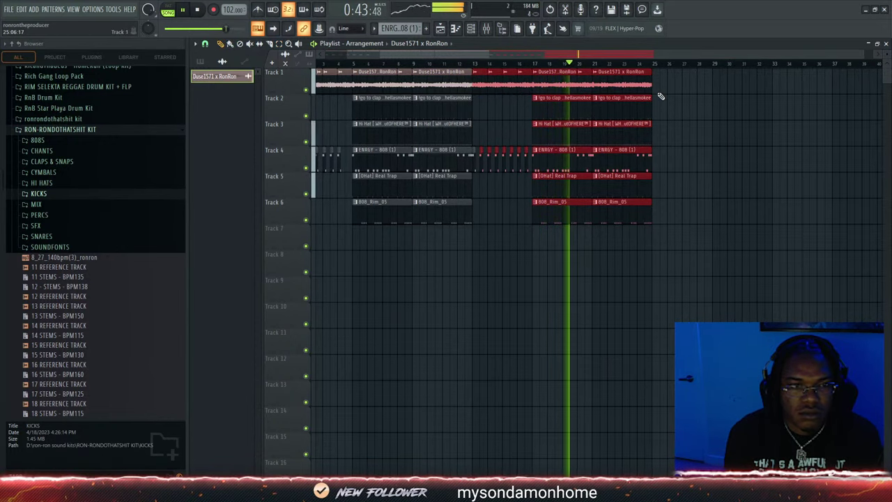
click(678, 87)
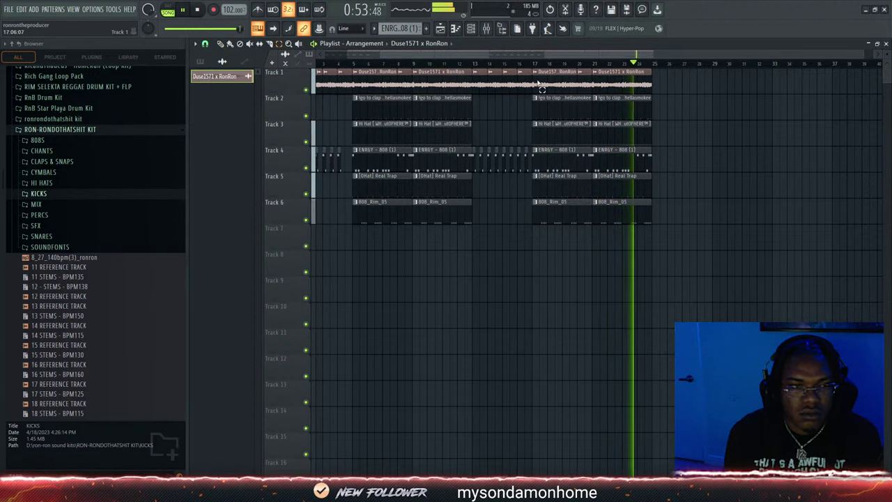
key(ctrl+b)
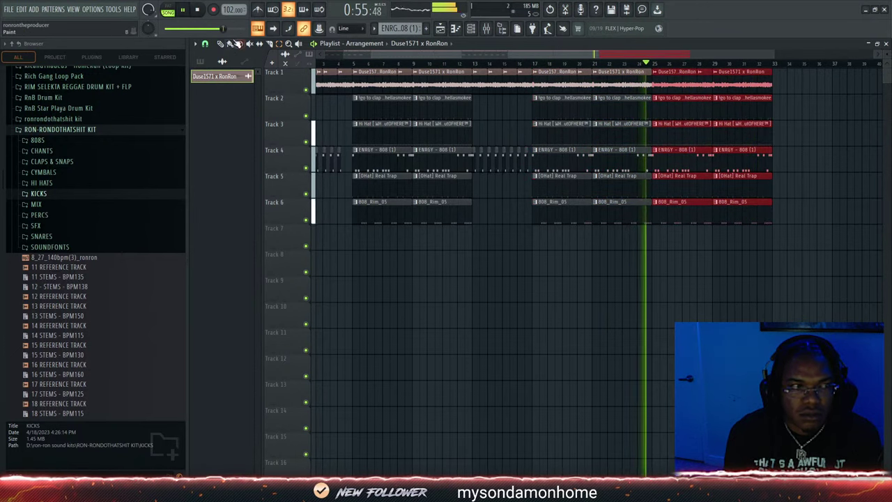
Delete the ENRGY - 808 clip of bars 25 to 28 and play the transition from bar 24
right_click(681, 156)
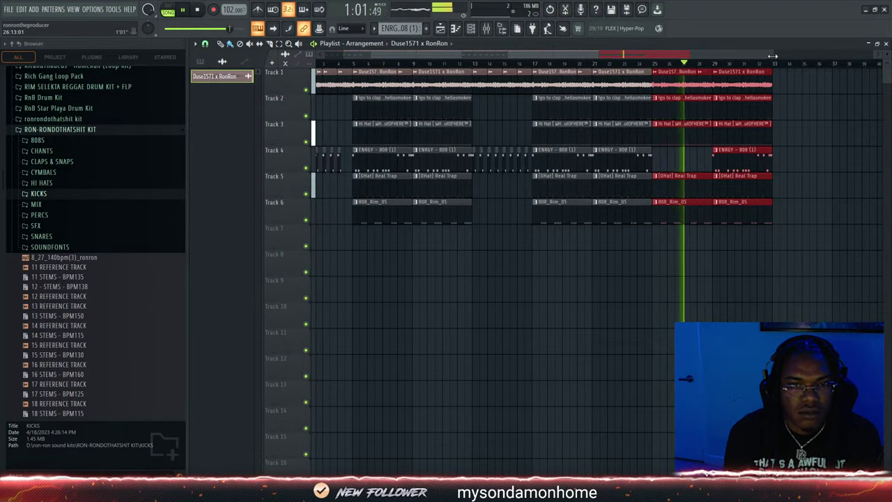
drag(771, 56, 690, 63)
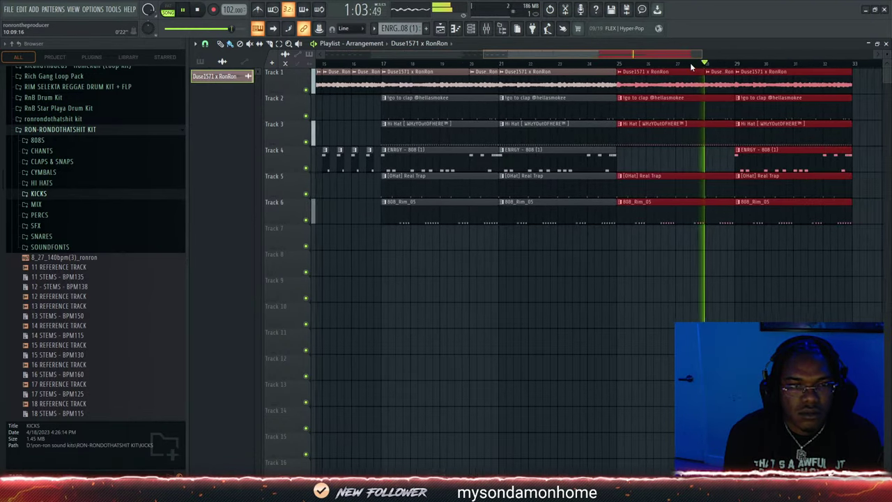
click(600, 158)
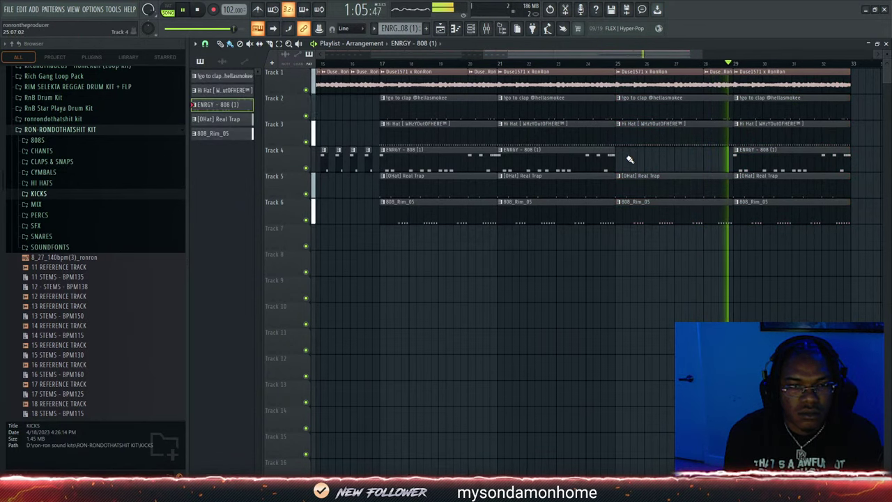
click(587, 64)
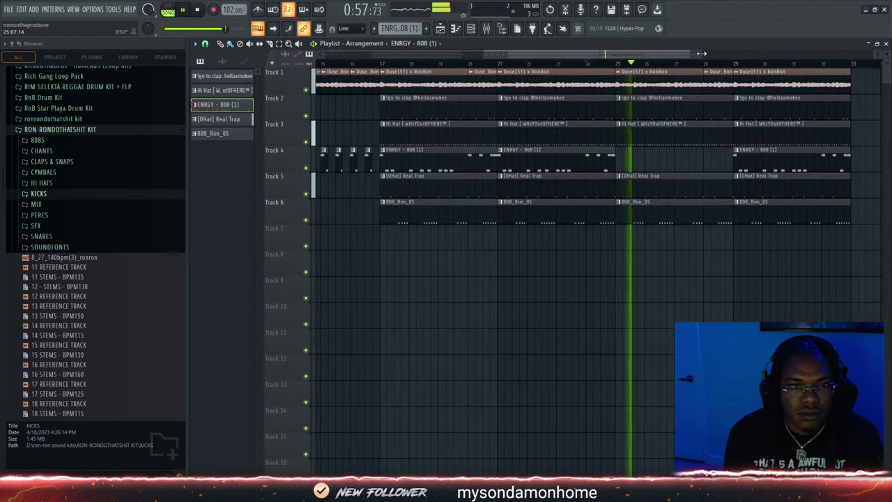
Extend the last Duse1571 x RonRon slice on track 1 past bar 33 and slice it at bar 33
mouse_move(701, 53)
mouse_down()
mouse_move(613, 59)
mouse_move(535, 79)
mouse_move(577, 53)
mouse_move(704, 59)
mouse_up()
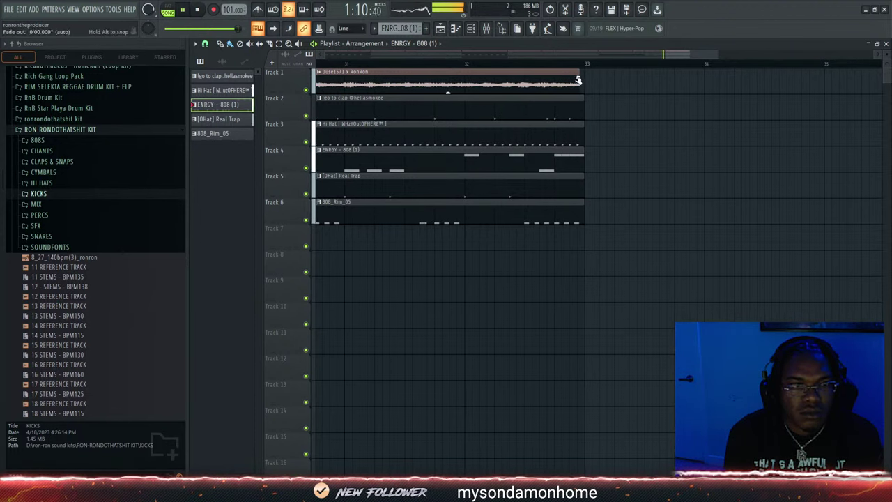
drag(578, 71, 615, 72)
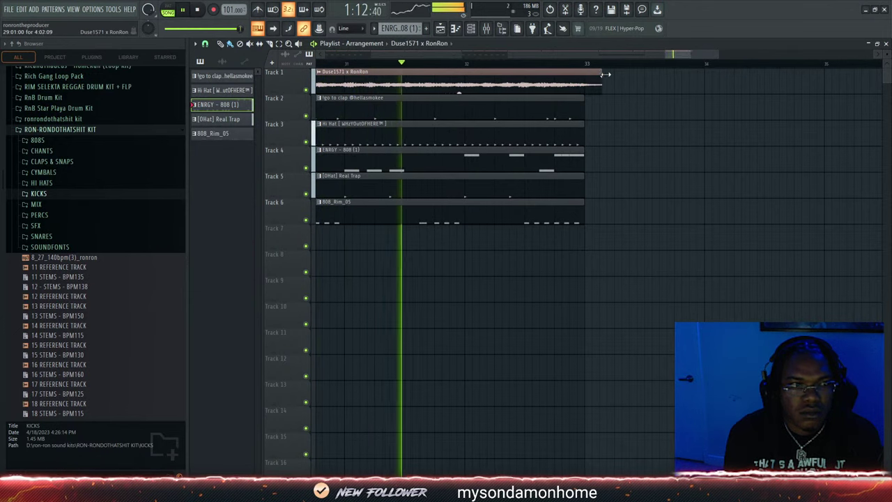
key(space)
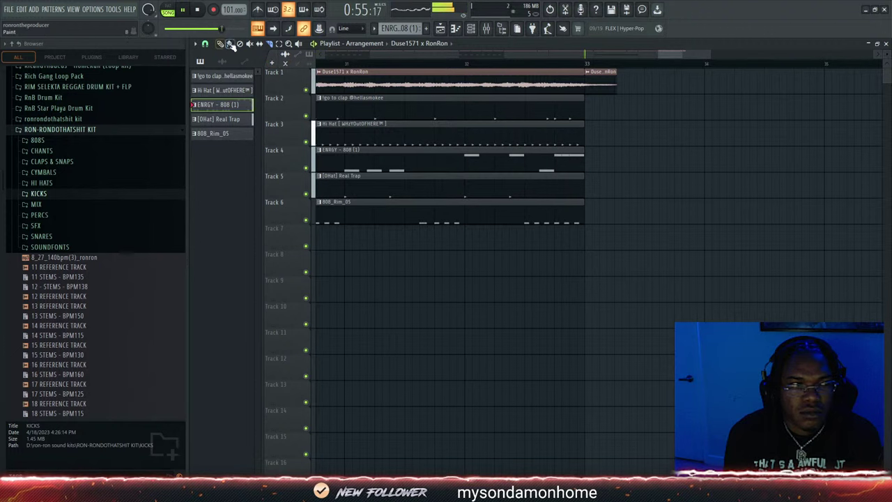
Delete the loop slices on track 1 between bars 2 and 5, keeping the first slice at bar 1
drag(667, 55, 125, 142)
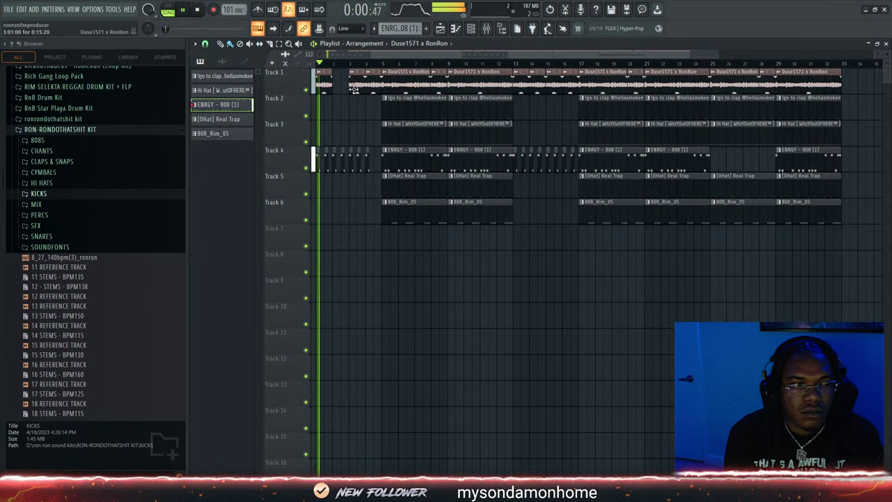
drag(333, 72, 359, 72)
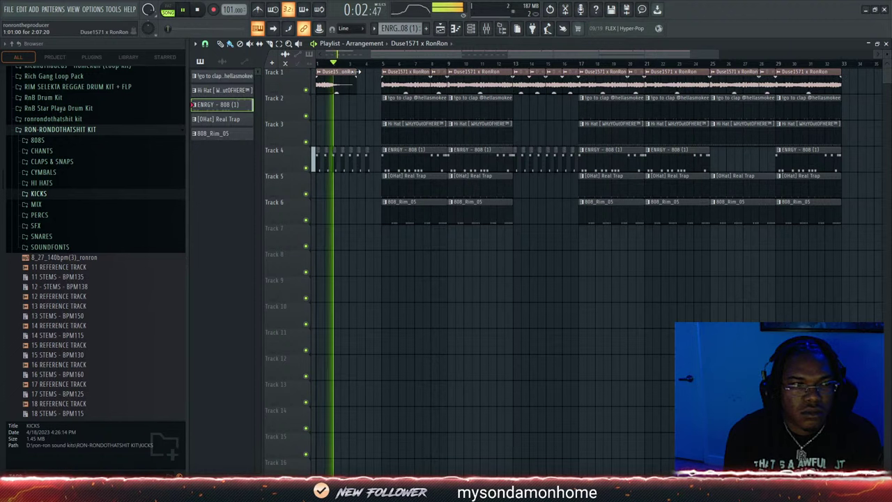
click(325, 72)
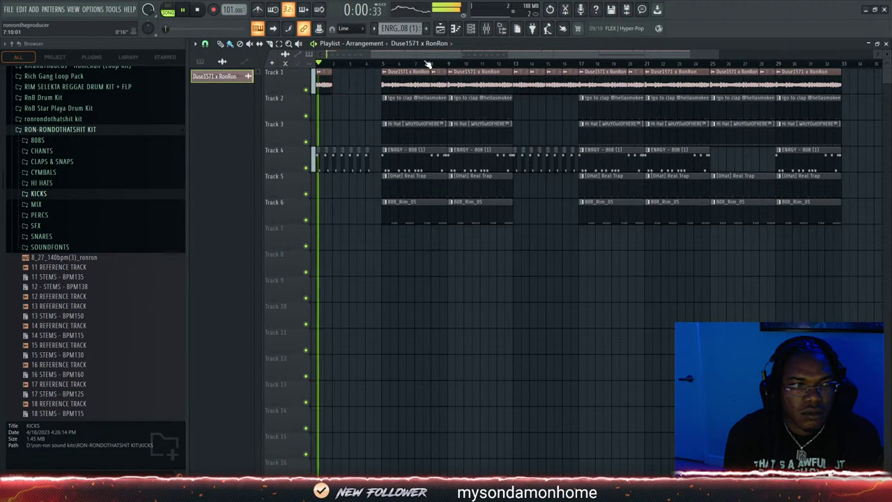
Adjust the end of the first Duse1571 x RonRon slice on track 1 so it stops exactly at bar 2
drag(712, 55, 341, 67)
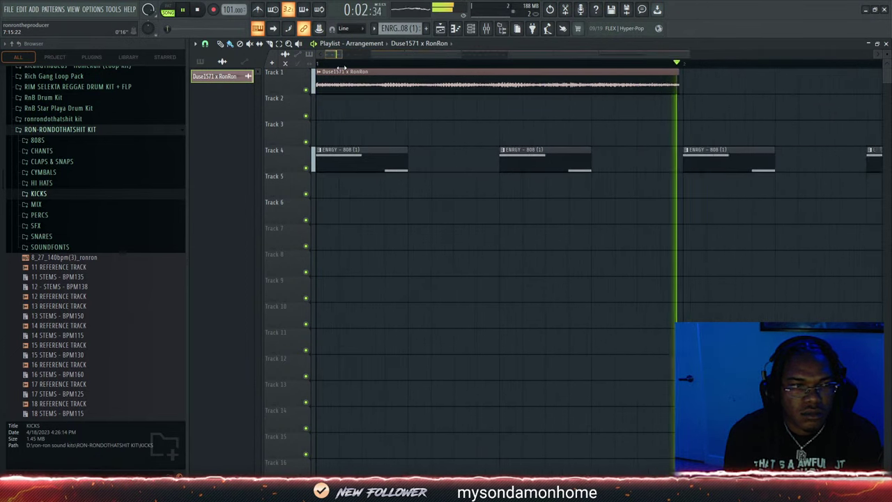
key(space)
scroll(461, 76, down, 1)
key(space)
mouse_move(609, 80)
mouse_down()
mouse_move(627, 76)
mouse_move(621, 114)
mouse_up()
key(space)
click(269, 44)
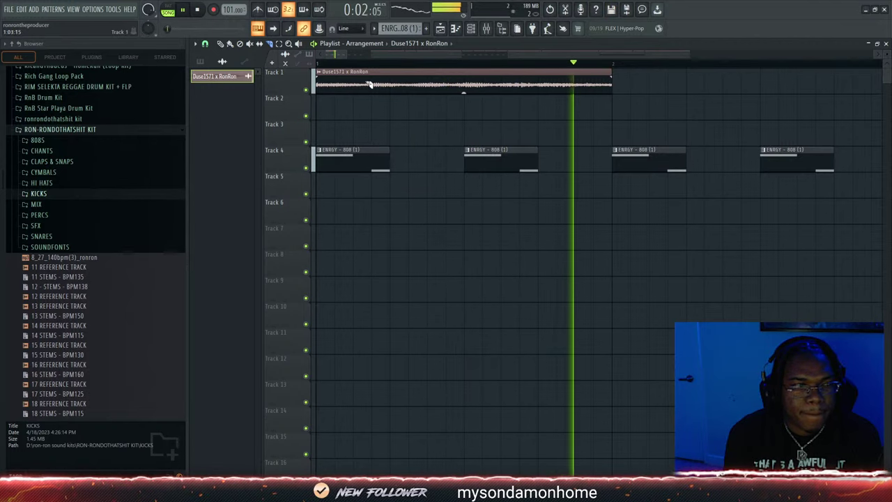
click(619, 82)
Duplicate the one-bar loop slice on track 1 to fill bars 2 to 4
drag(347, 53, 534, 54)
key(ctrl+b)
key(ctrl+b)
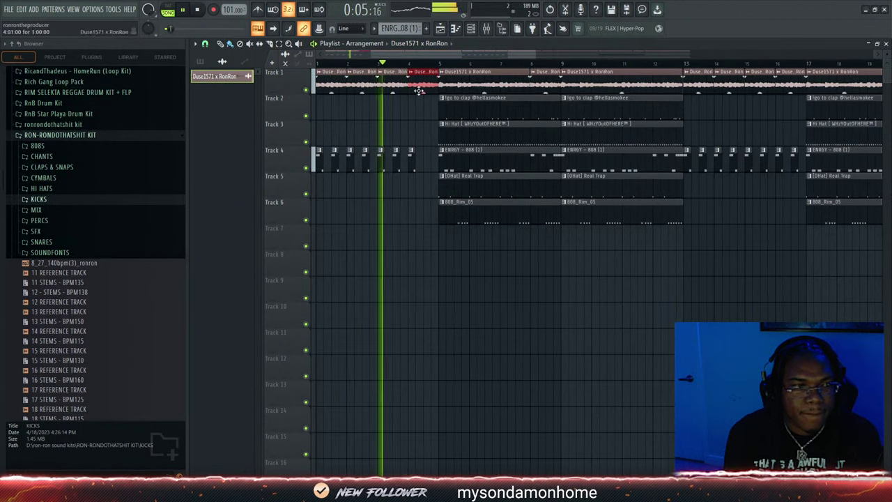
Extend track 1's loop clip at bar 5 to four bars and replace the slices of bars 9 to 12 with a copy of it
right_click(541, 80)
mouse_move(529, 72)
mouse_down()
mouse_move(567, 71)
mouse_move(565, 98)
mouse_up()
right_click(562, 72)
click(269, 44)
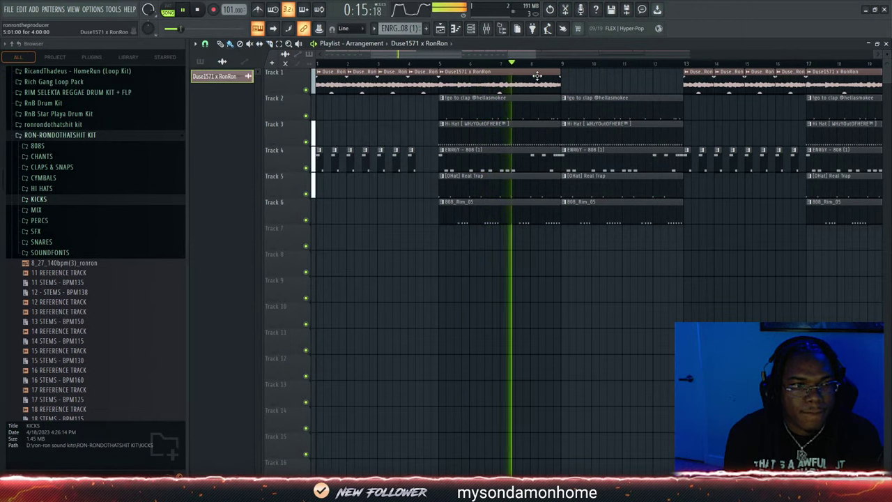
click(570, 81)
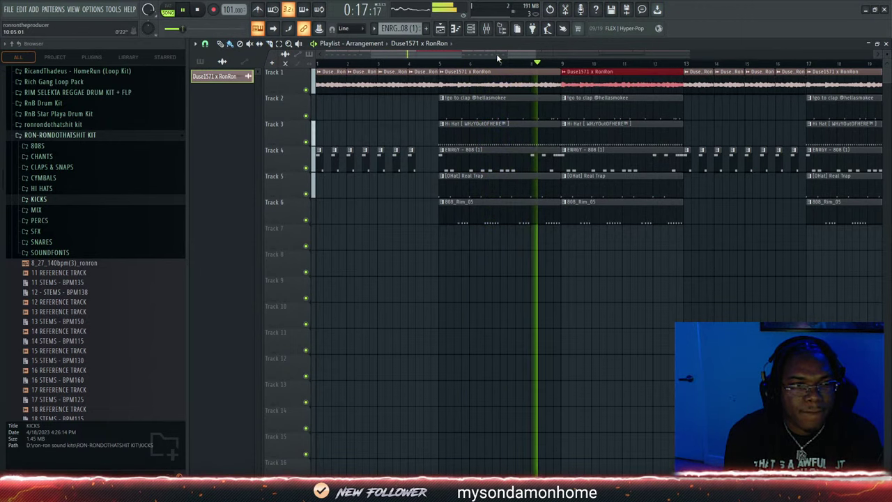
Delete the four loop slices of bars 13 to 16 on track 1
drag(496, 53, 524, 57)
drag(525, 53, 578, 53)
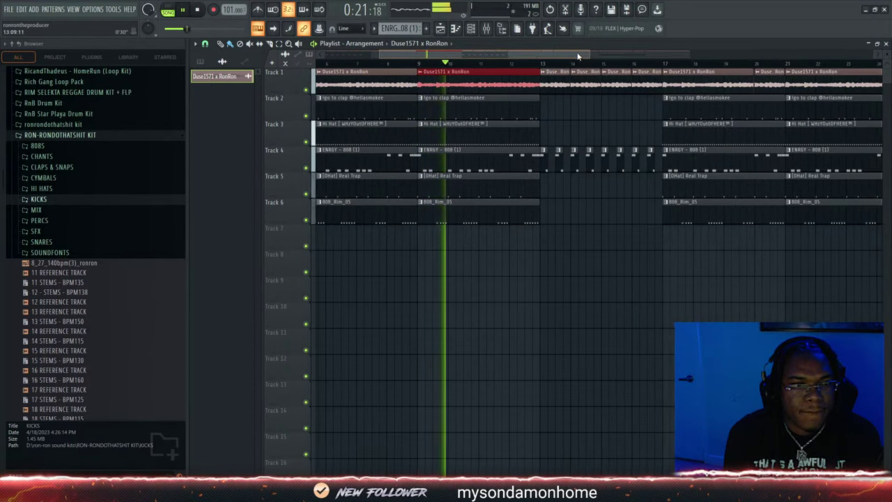
right_click(553, 80)
right_click(585, 82)
right_click(616, 82)
right_click(643, 83)
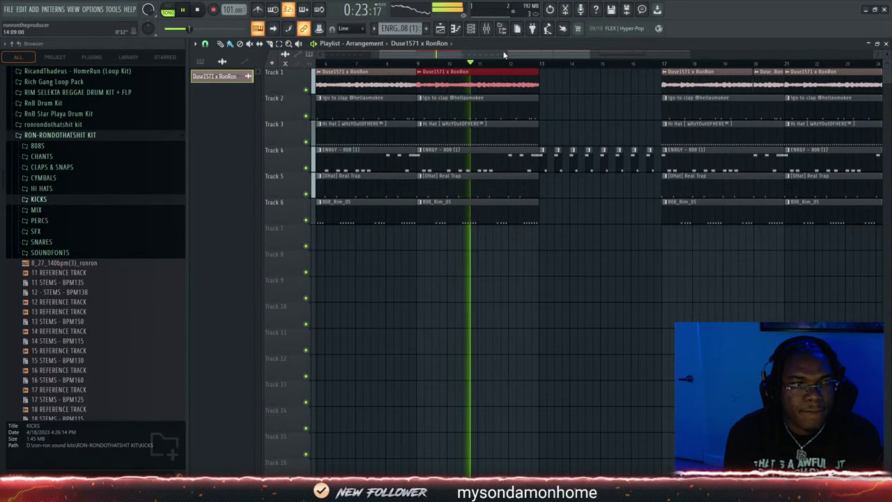
Place copies of the one-bar intro loop slice on track 1 at bars 13, 14, 15 and 16
drag(502, 53, 454, 53)
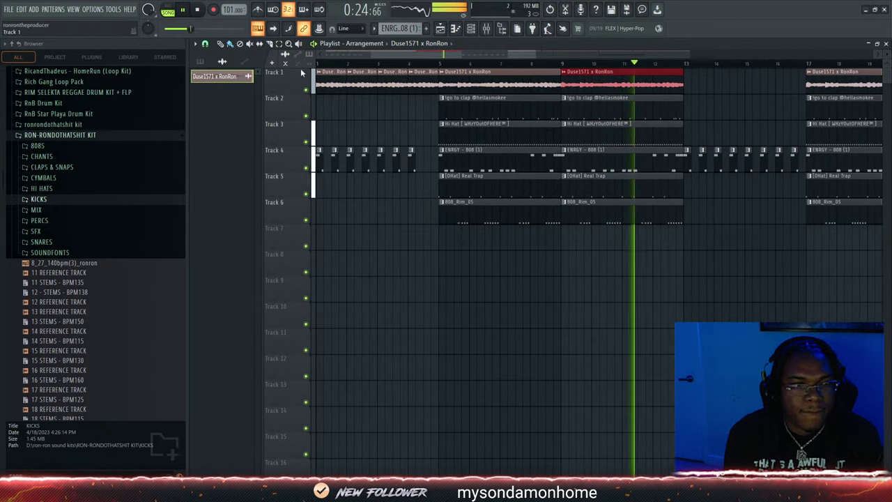
click(398, 81)
click(689, 86)
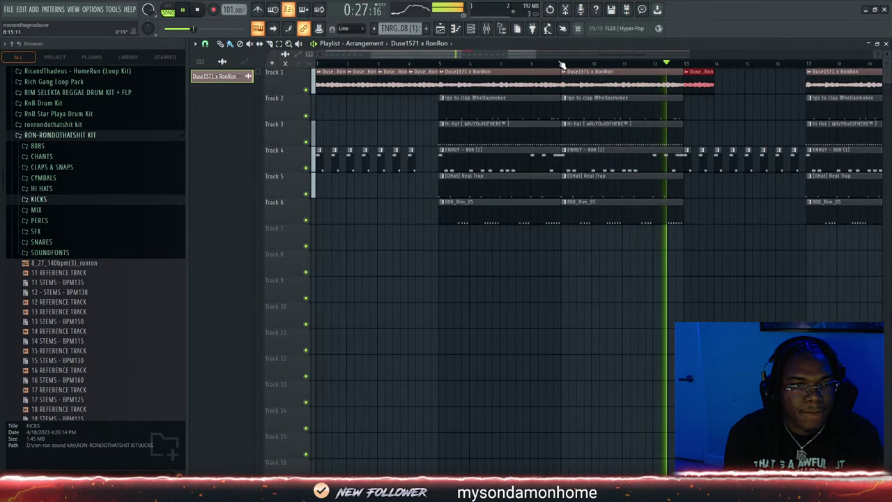
scroll(561, 65, down, 3)
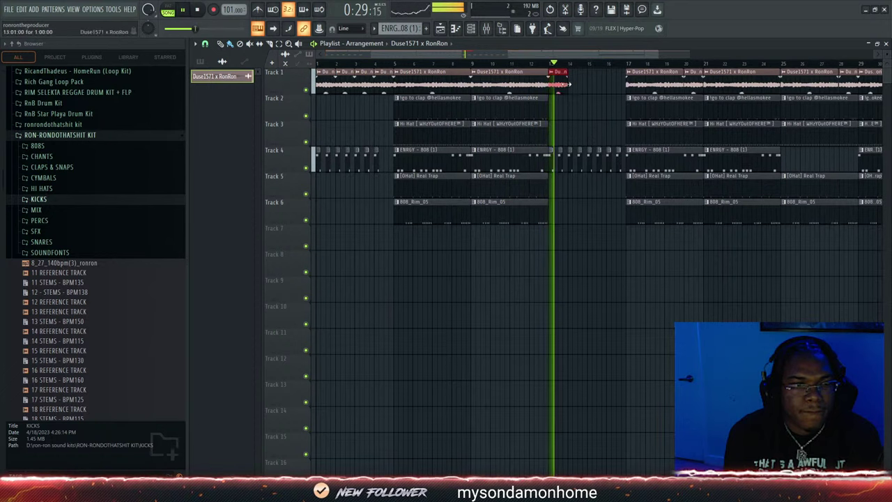
click(574, 84)
click(593, 84)
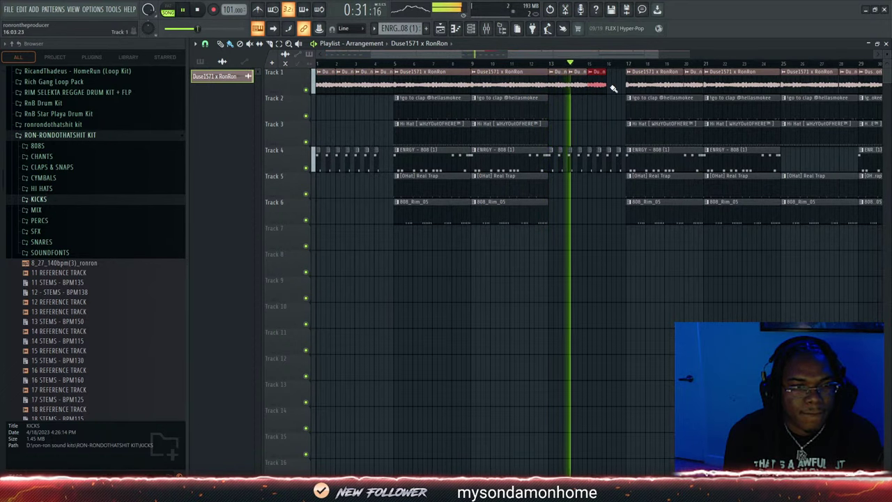
click(612, 88)
Delete all Duse1571 x RonRon slices on track 1 from bar 17 to bar 33
drag(649, 77, 759, 85)
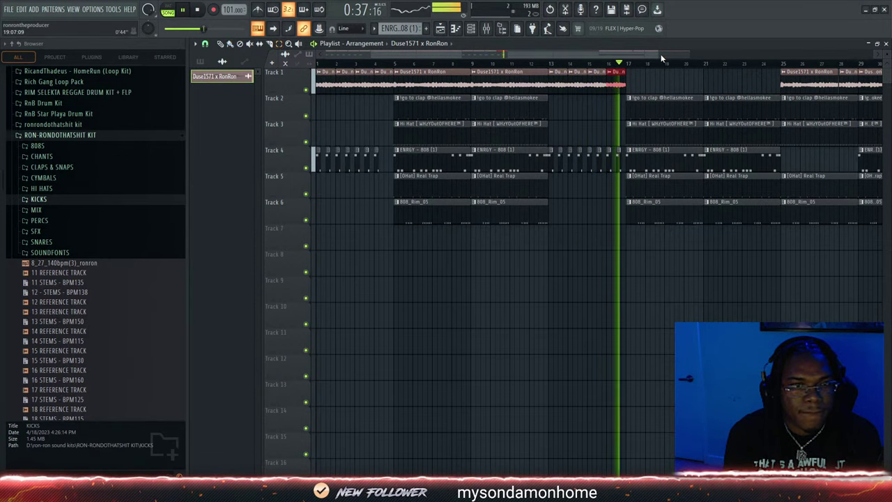
drag(661, 56, 864, 56)
drag(708, 81, 584, 81)
key(space)
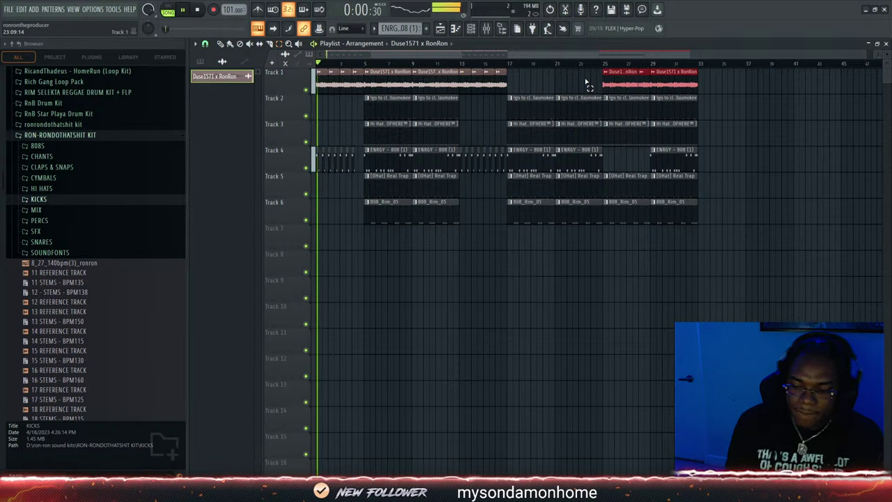
key(Delete)
Copy the two four-bar loop clips of bars 5 to 12 into bars 17 to 24 and again into bars 25 to 32
drag(378, 88, 506, 92)
key(ctrl+b)
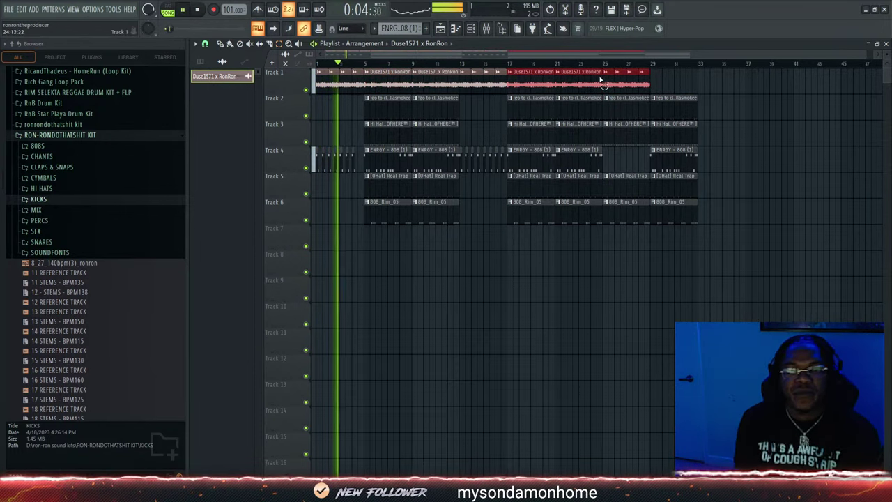
drag(607, 80, 652, 91)
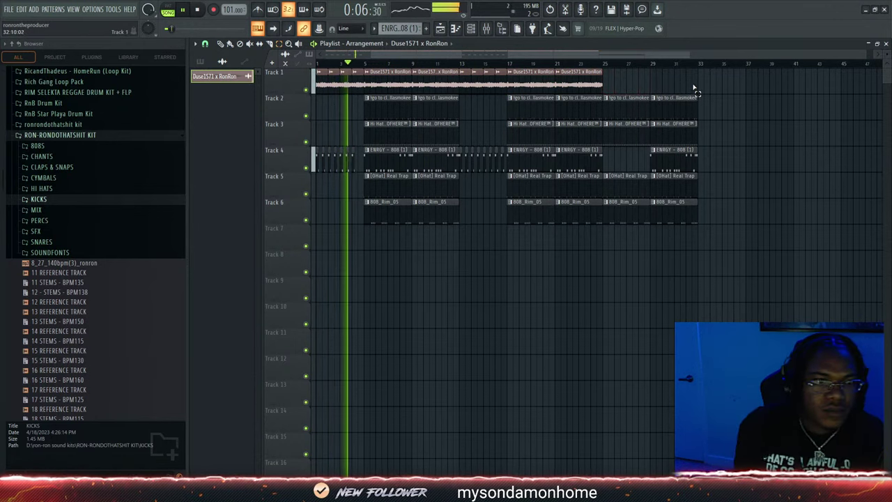
drag(514, 83, 620, 80)
key(ctrl+b)
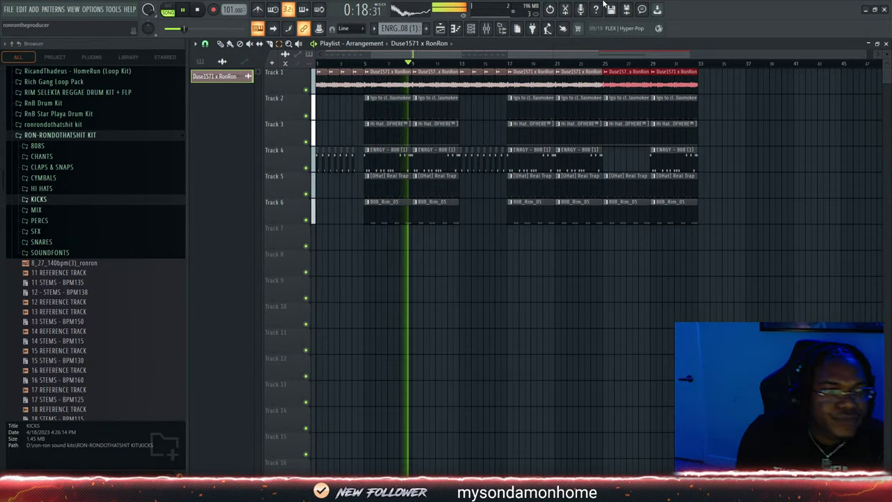
Trim the loop slice at bar 13 to half a bar and place half-bar copies through the middle of bar 14
drag(867, 53, 472, 69)
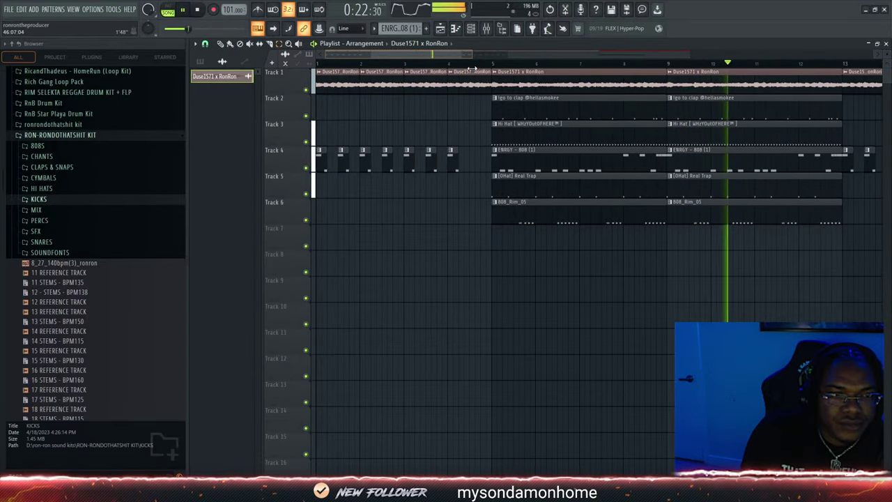
drag(410, 53, 511, 38)
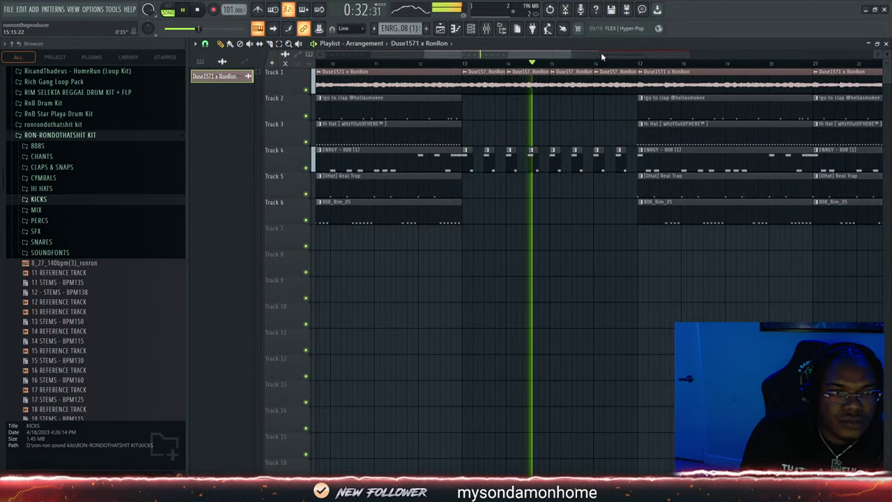
drag(569, 53, 787, 58)
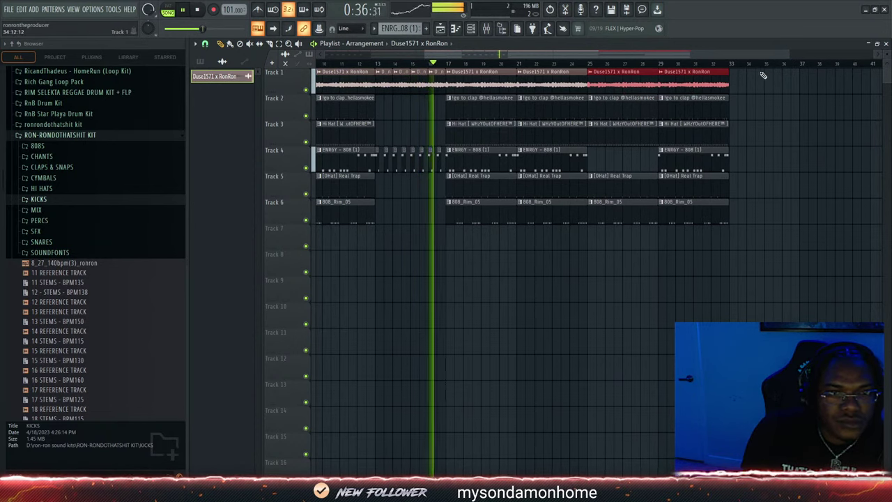
drag(787, 53, 519, 56)
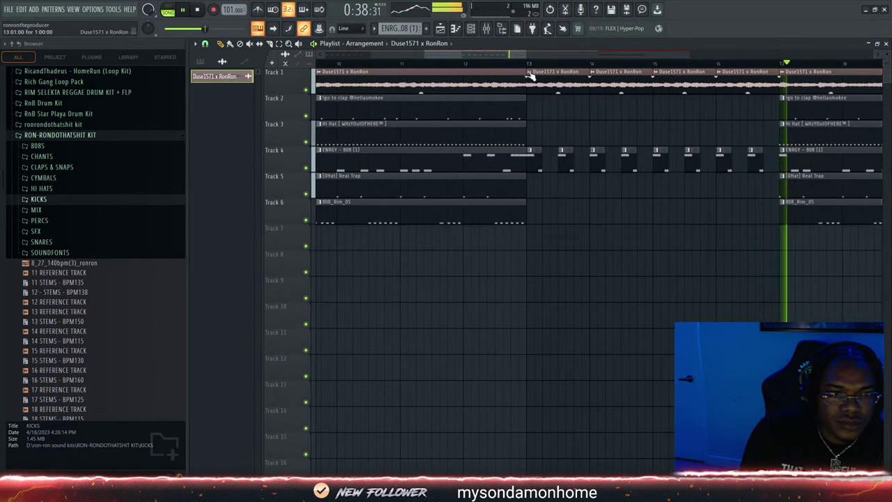
drag(589, 74, 546, 77)
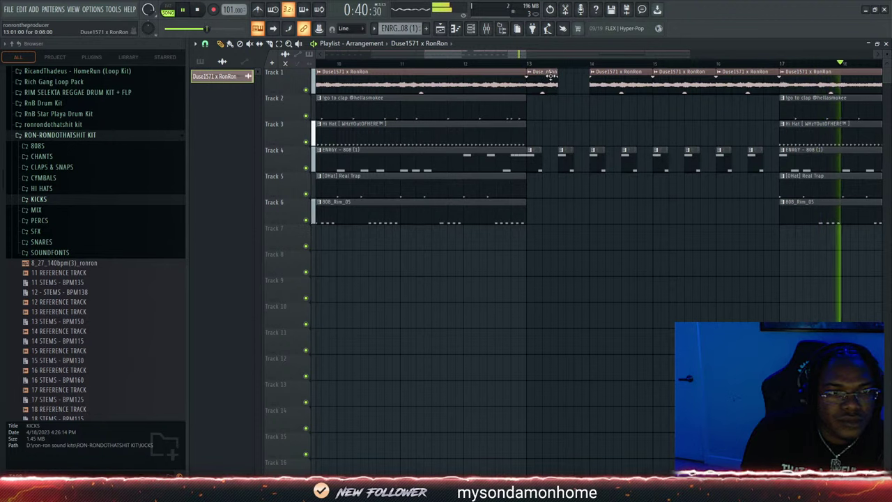
click(519, 64)
click(562, 78)
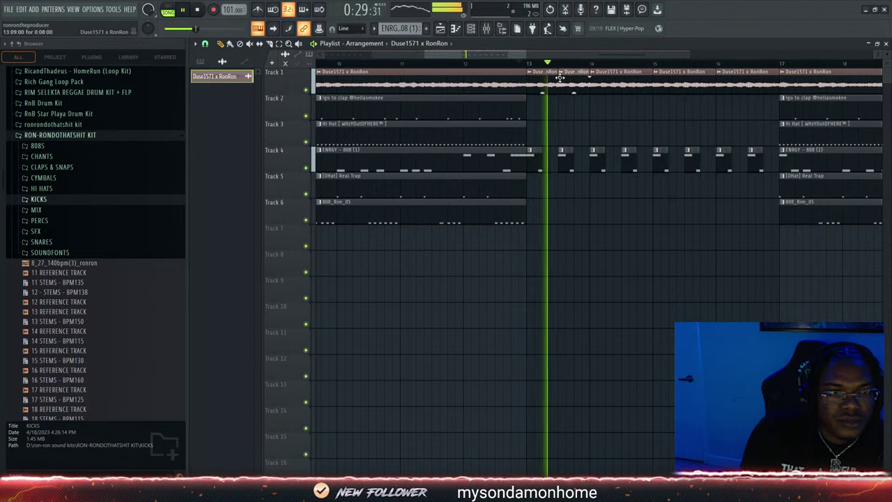
right_click(607, 79)
click(597, 81)
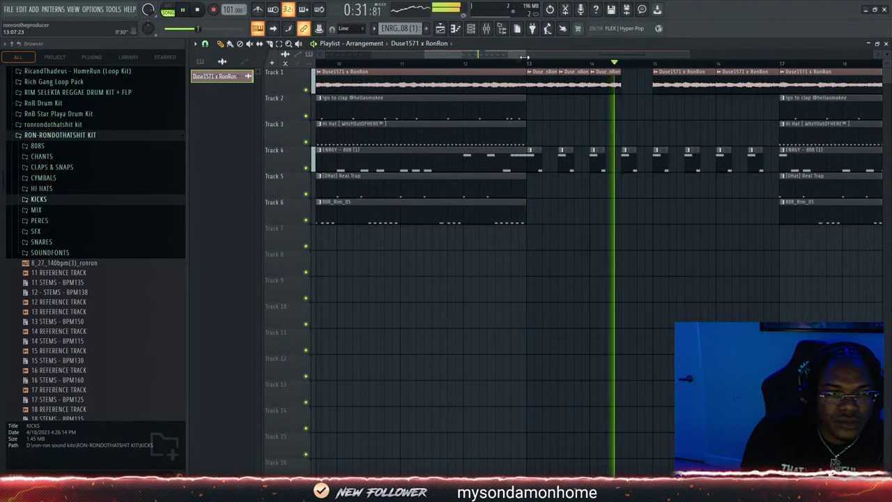
Continue the half-bar loop slices on track 1 from the middle of bar 14 to bar 16, replacing the bar 15 slice
click(523, 63)
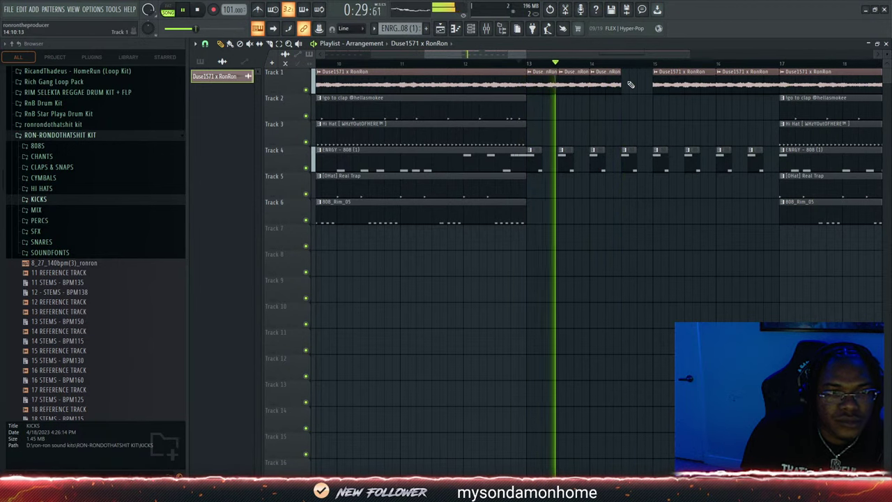
click(625, 81)
right_click(679, 89)
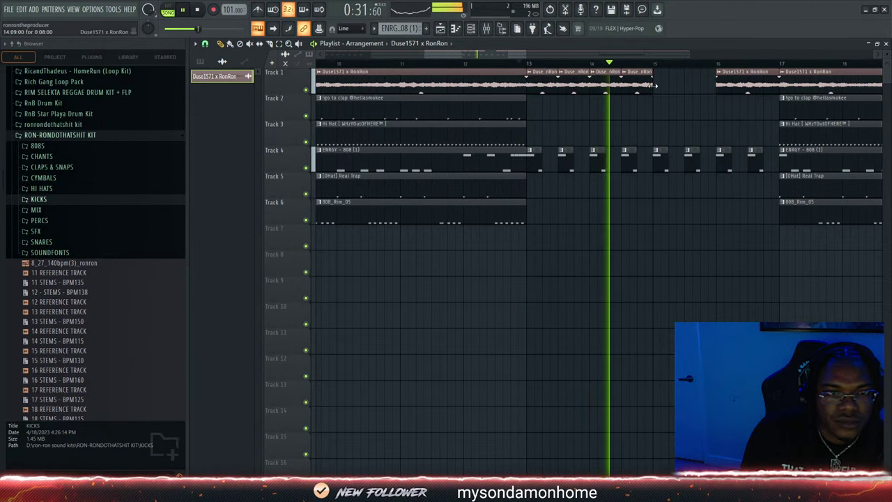
click(656, 86)
click(686, 83)
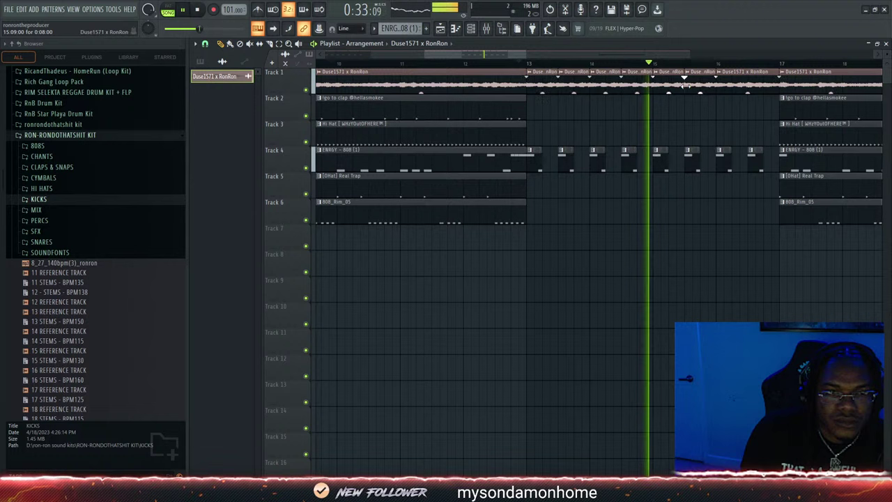
right_click(726, 88)
click(720, 87)
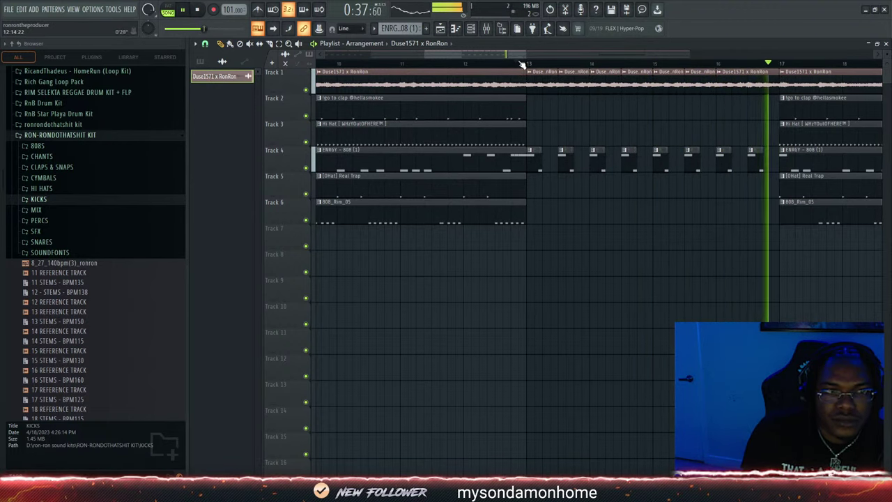
Delete the short ENRGY - 808 clips of bars 13 to 16 and the half-bar loop slices of bars 13 to 15
drag(521, 54, 551, 52)
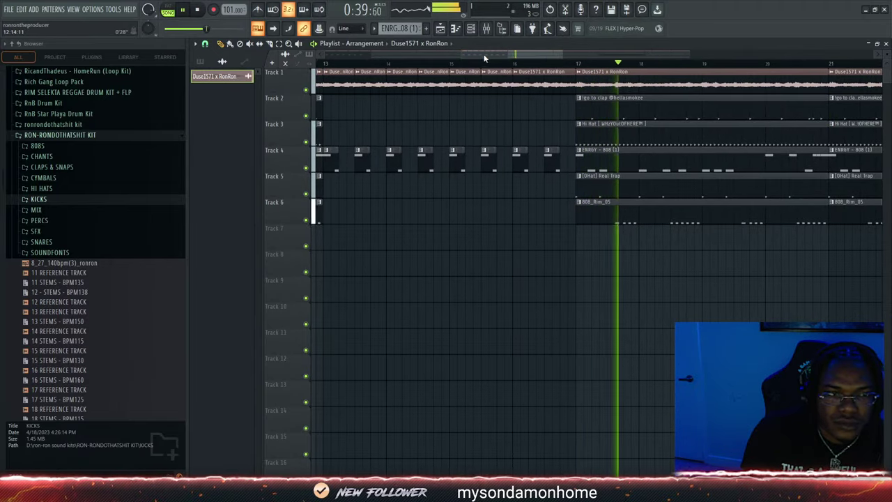
drag(460, 54, 320, 54)
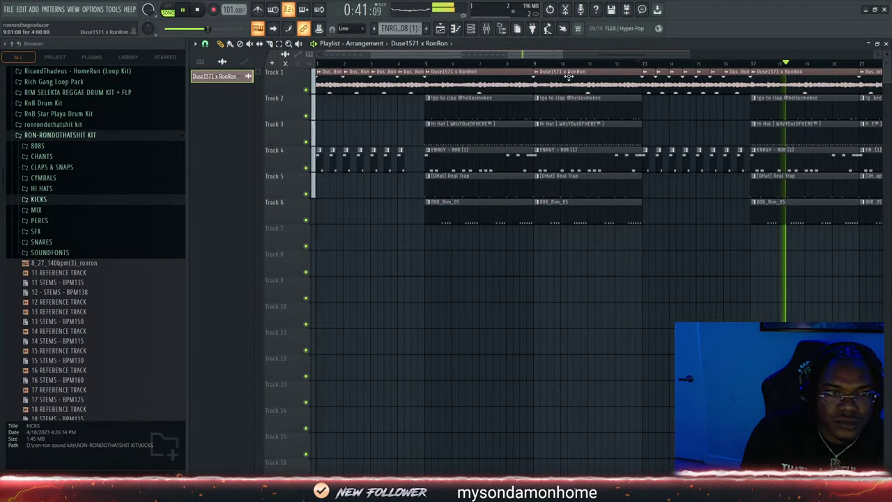
click(629, 68)
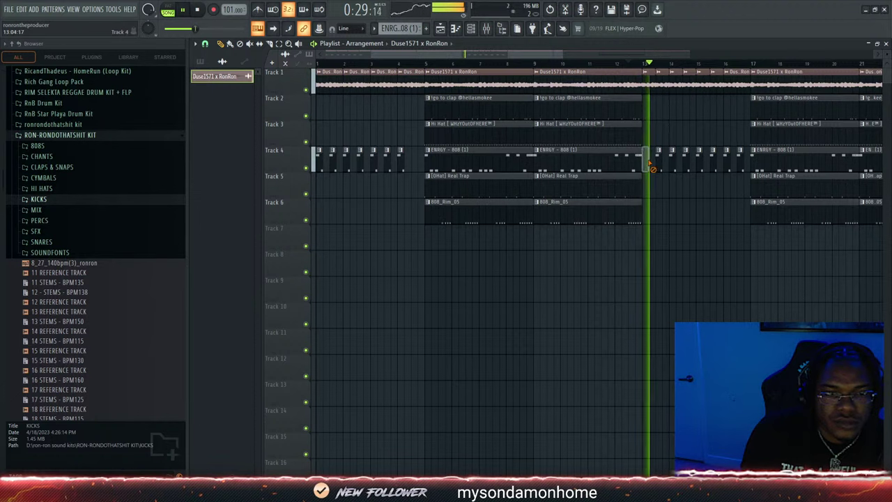
right_click(656, 161)
click(634, 68)
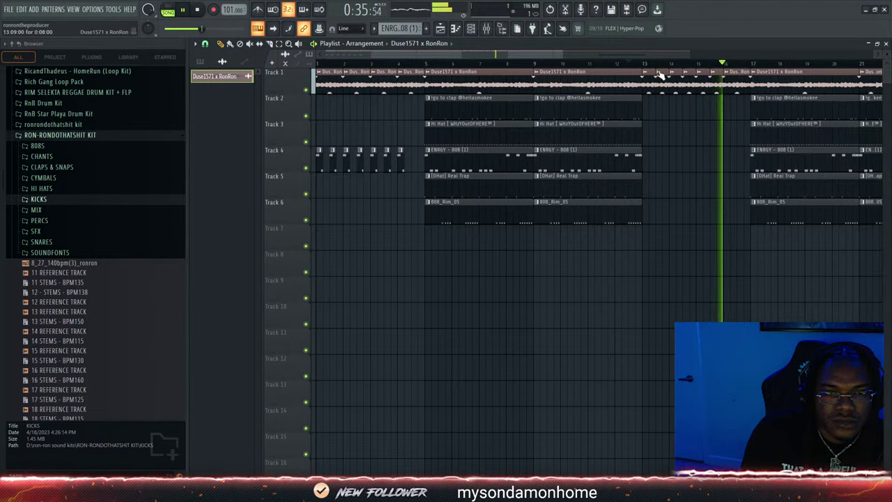
drag(522, 54, 563, 51)
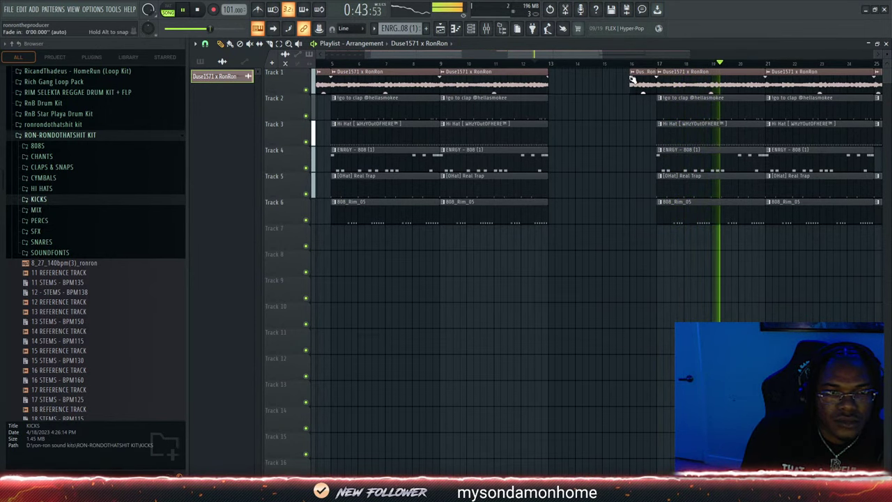
Fill bars 13 to 16 of track 1 with a single four-bar loop clip instead of the bar 16 slice and play from bar 13
drag(629, 71, 536, 72)
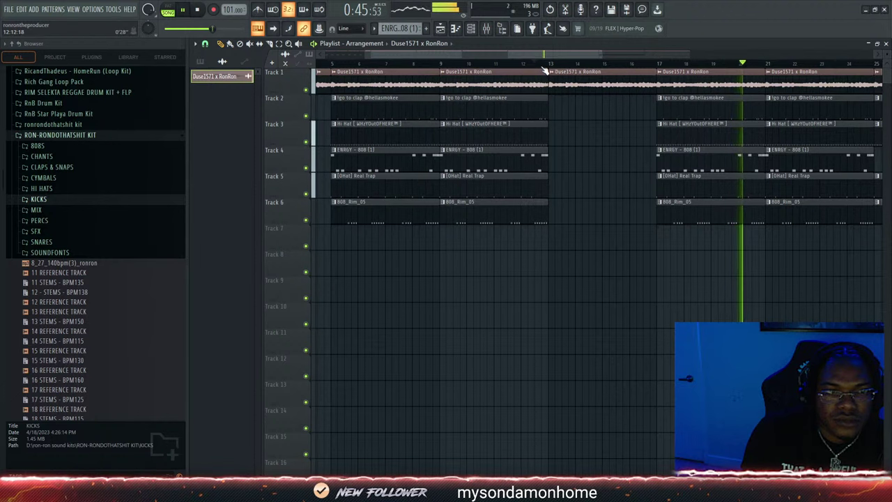
click(539, 64)
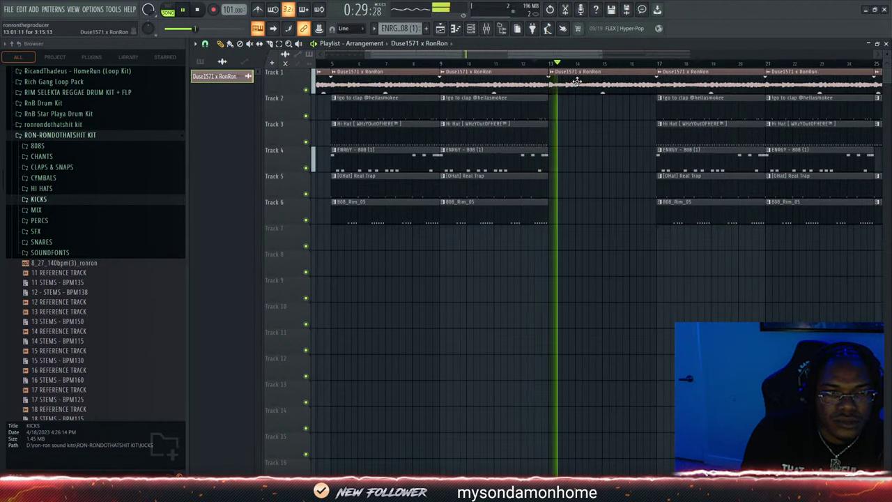
right_click(577, 82)
click(555, 82)
click(541, 64)
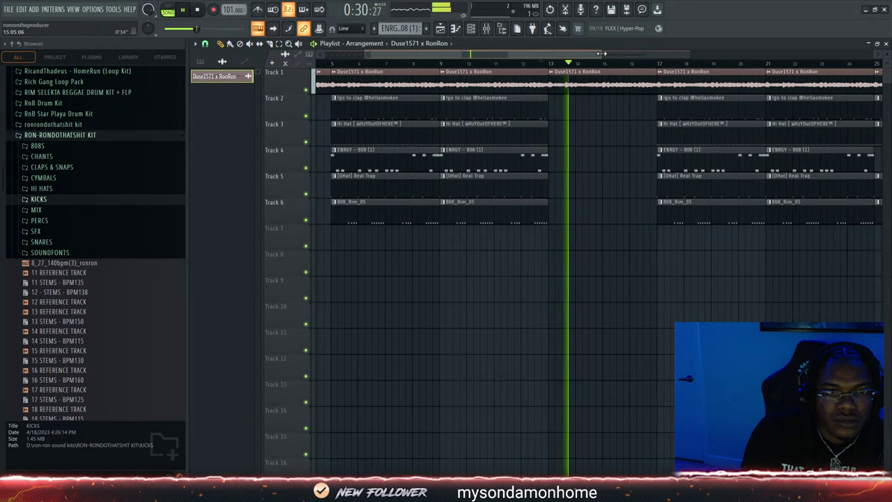
Delete all loop, clap, hi-hat, 808, open-hat and rim clips from bar 17 to bar 32
drag(605, 54, 558, 55)
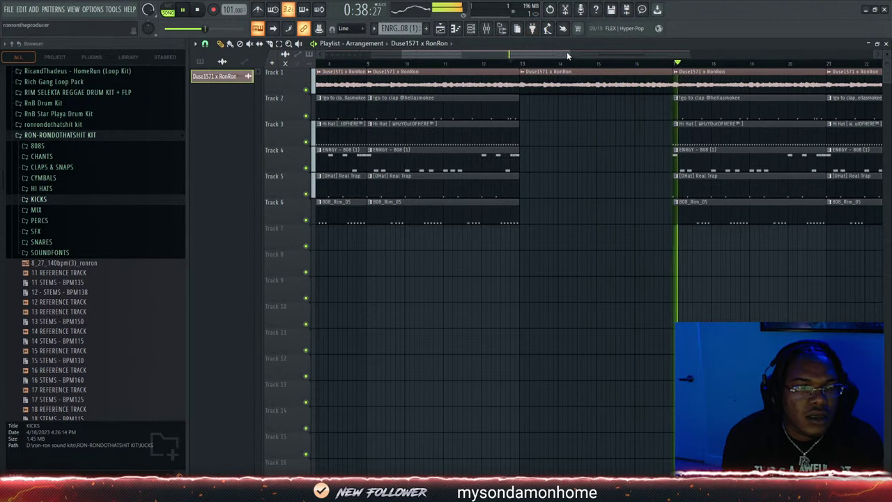
drag(567, 54, 684, 70)
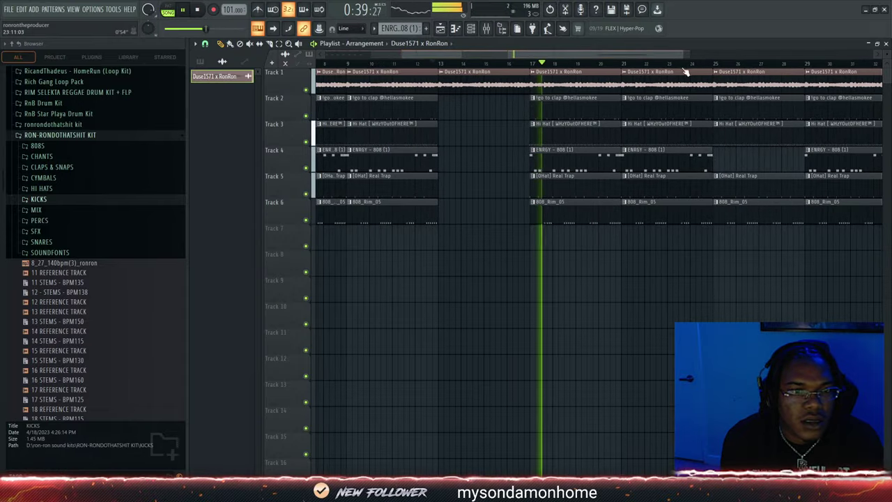
right_click(542, 72)
key(space)
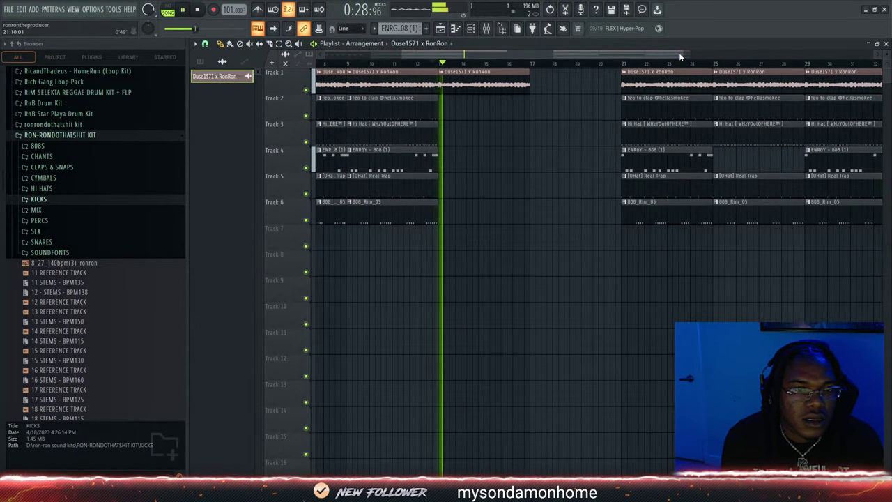
drag(679, 55, 879, 74)
right_click(598, 85)
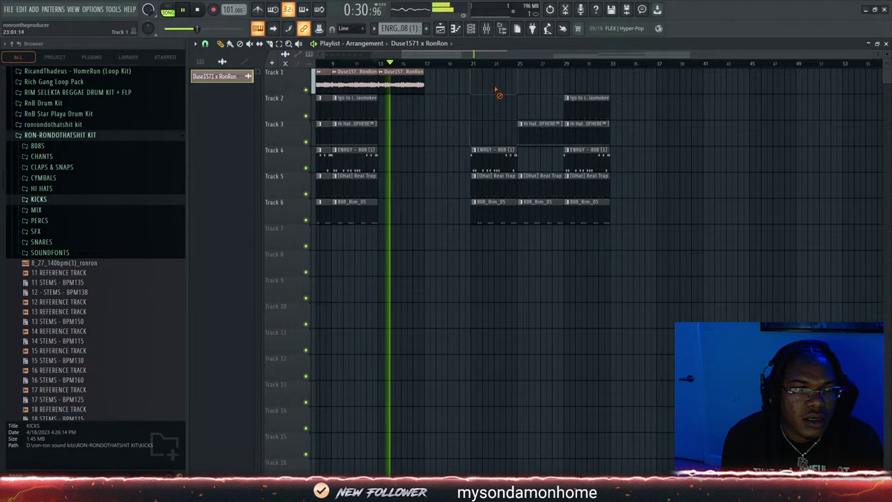
right_click(495, 158)
right_click(540, 133)
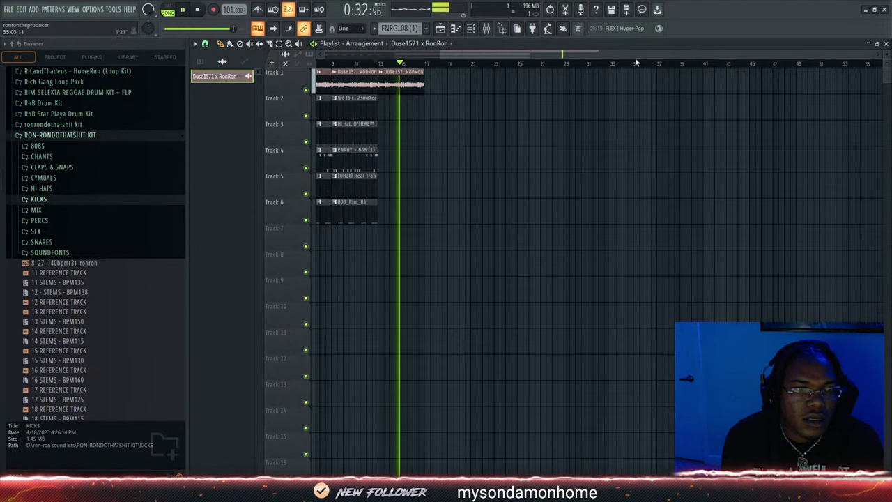
Replace the loop clip at bar 13 on track 1 with a fresh four-bar copy and play the song from the start
drag(635, 58, 380, 60)
right_click(493, 90)
key(space)
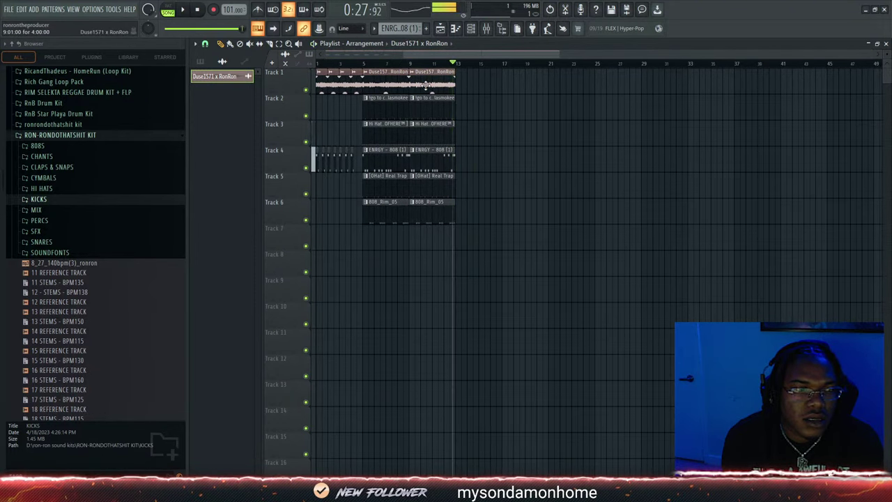
click(462, 86)
key(space)
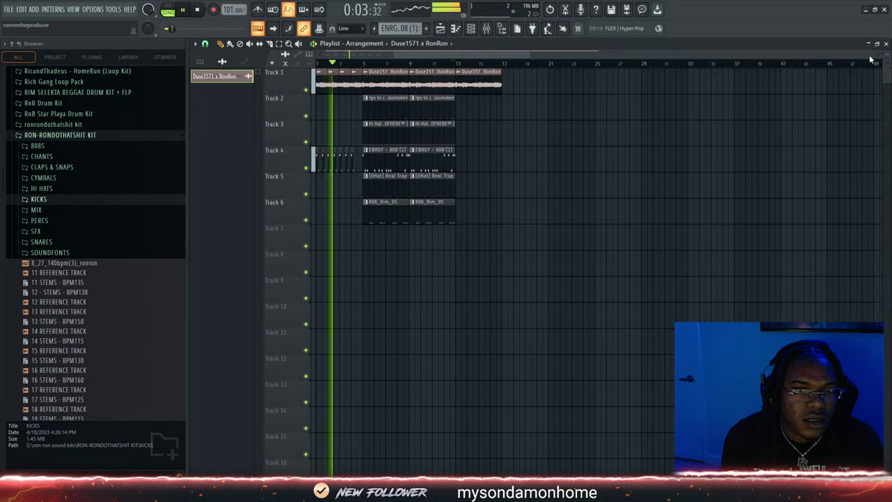
Look through the sound kit folders and producer tag files in the browser while the arrangement plays
drag(870, 54, 478, 71)
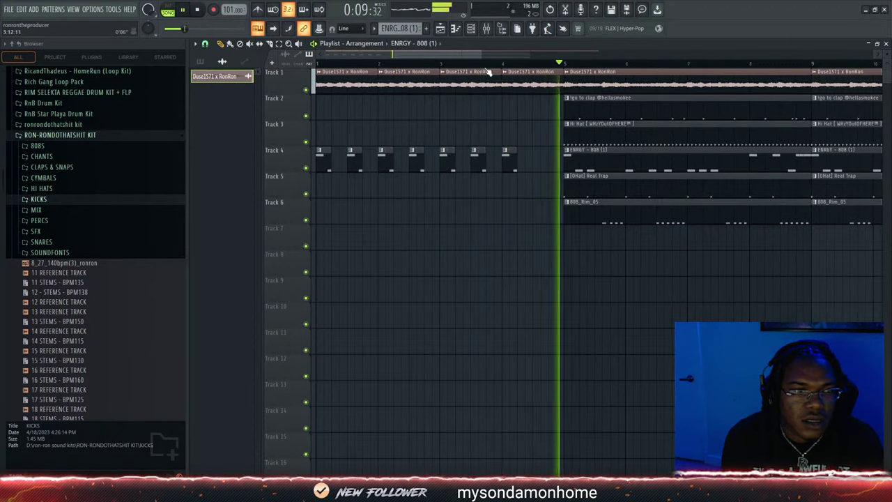
scroll(479, 54, down, 5)
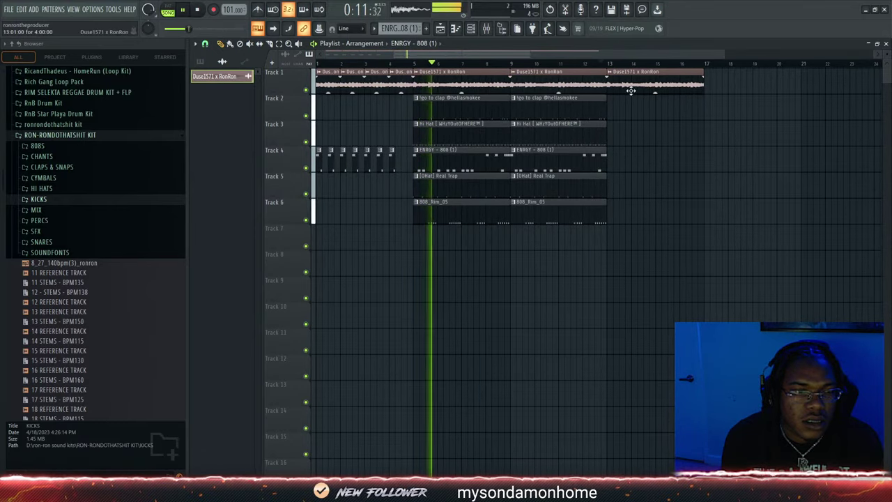
scroll(63, 279, down, 20)
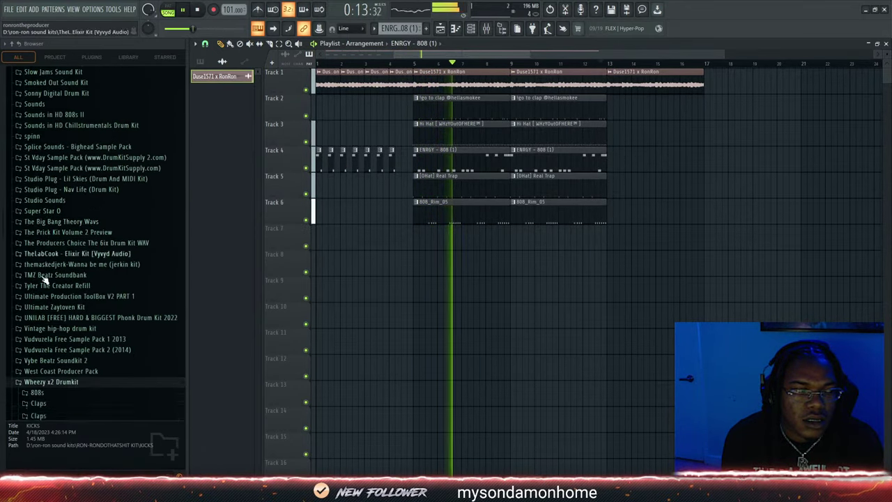
scroll(59, 289, down, 20)
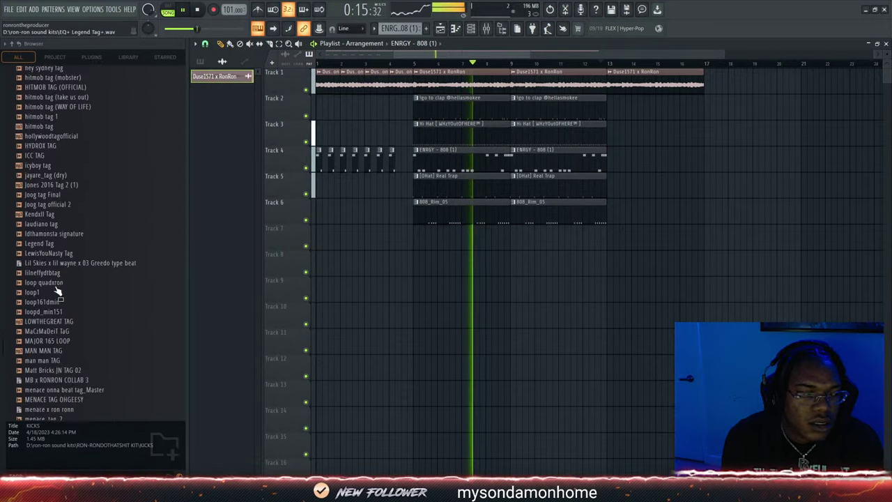
scroll(60, 290, down, 2)
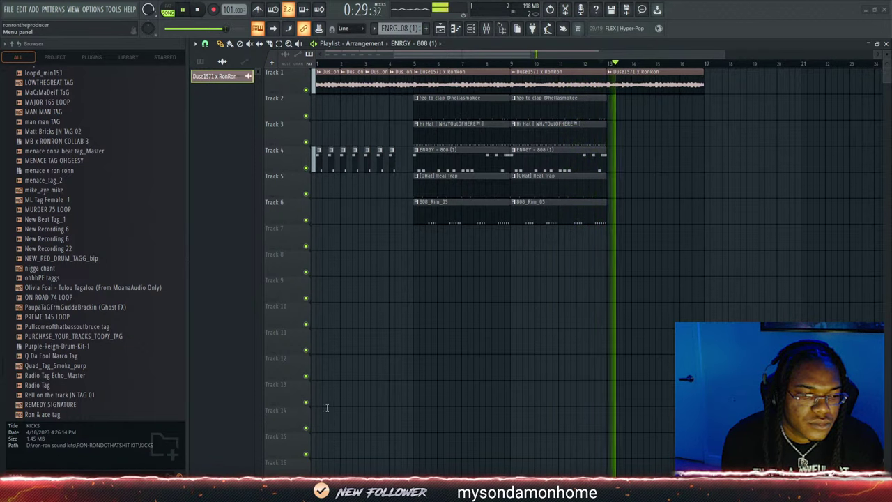
Delete the loop clip at bar 13 and duplicate all clips of bars 5 to 12 into bars 13 to 20
key(space)
right_click(620, 88)
key(space)
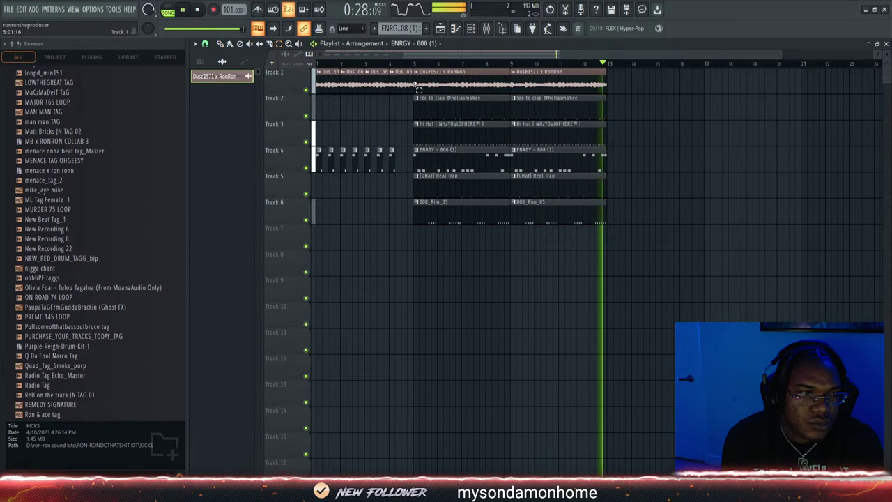
drag(417, 84, 690, 279)
key(space)
key(ctrl+b)
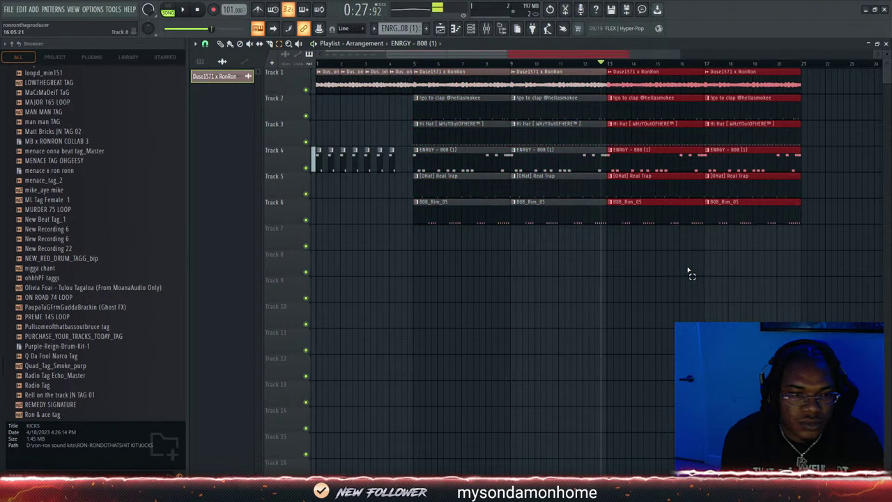
Delete the hi-hat and clap clips of bars 13 to 16 and clear the selection
right_click(625, 141)
right_click(634, 117)
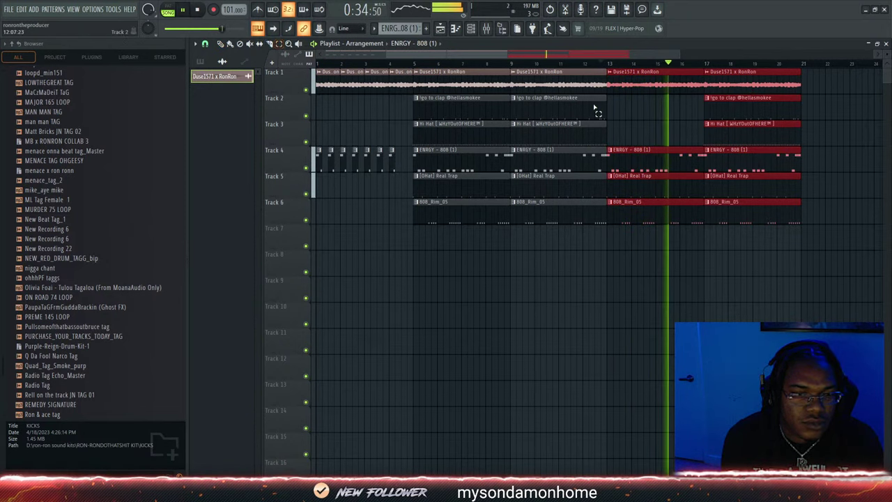
click(825, 87)
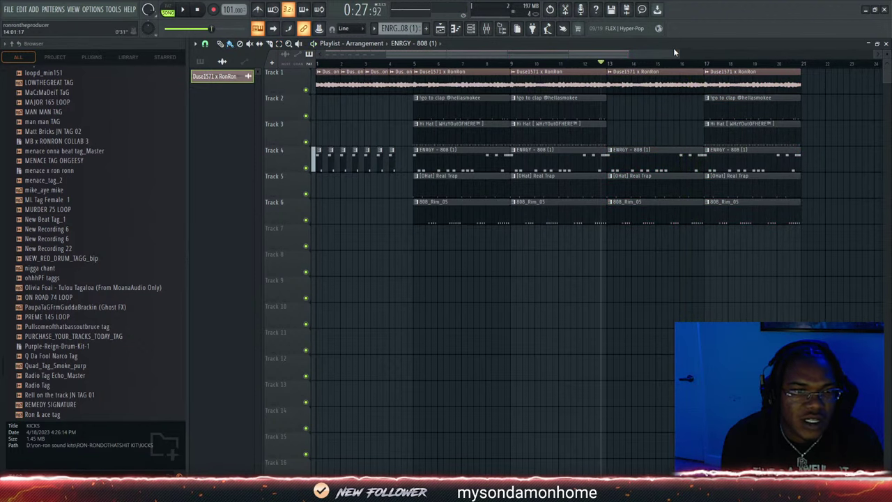
Delete the track 1 loop clips of bars 2 to 12 and shorten the remaining bar 1 slice
scroll(677, 55, up, 3)
right_click(563, 89)
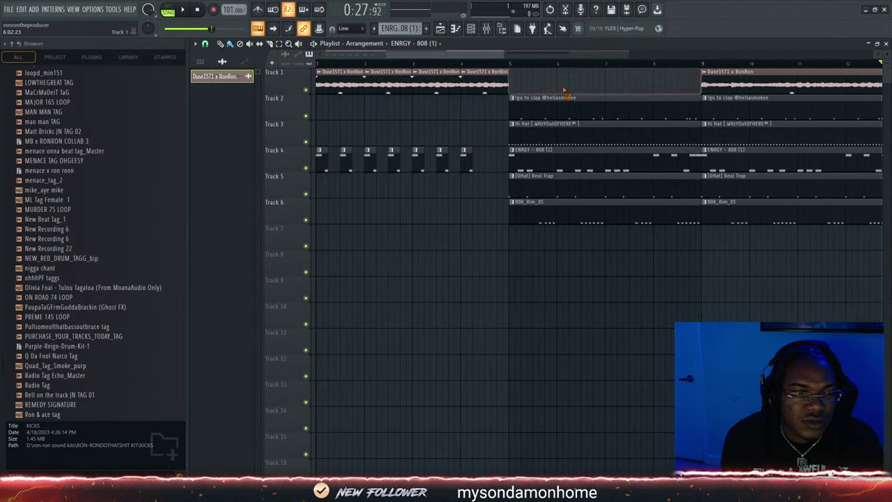
drag(576, 55, 579, 55)
right_click(720, 78)
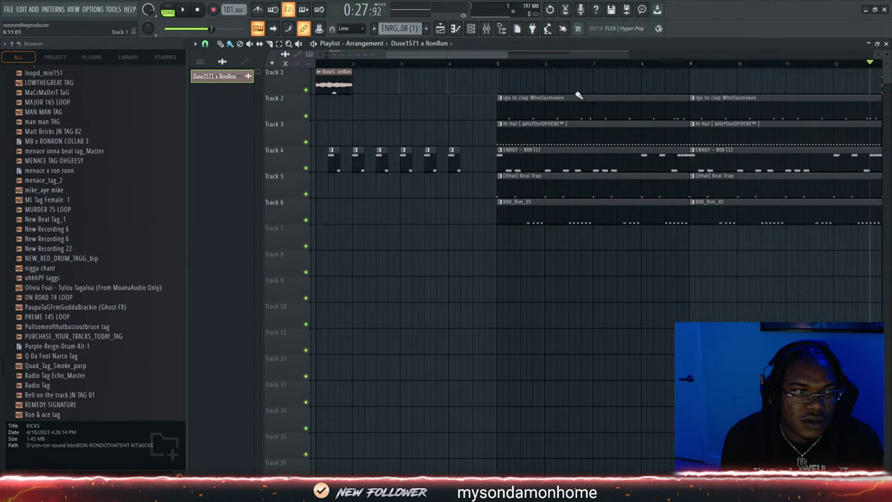
mouse_move(353, 72)
mouse_down()
mouse_move(492, 72)
mouse_move(344, 75)
mouse_up()
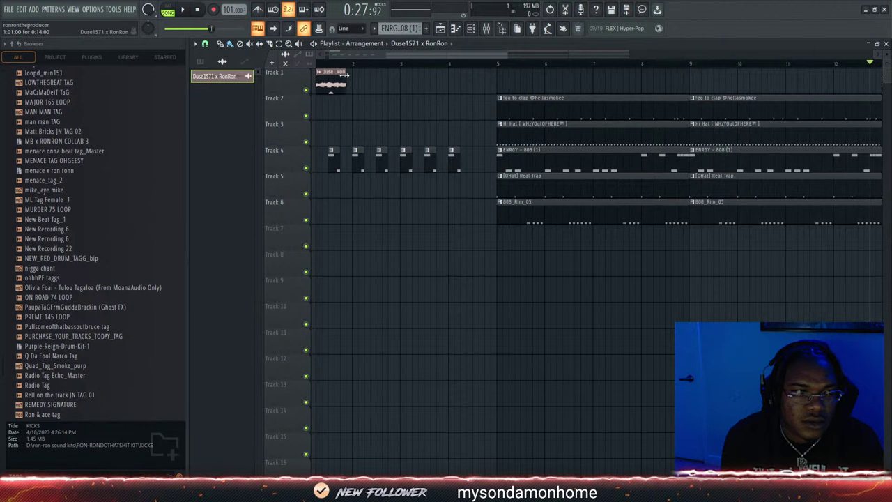
Remove the bar 1 slice and place a four-bar Duse1571 x RonRon loop clip on track 7 over bars 1 to 4
drag(446, 56, 674, 64)
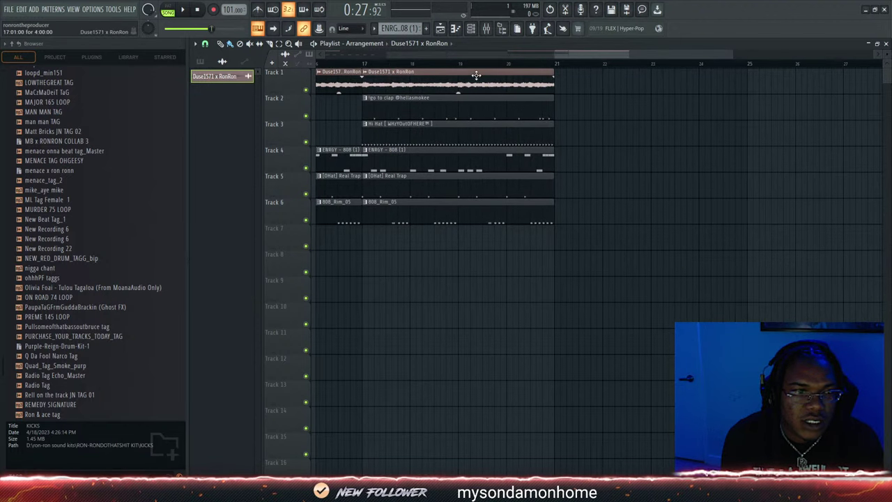
drag(591, 57, 449, 57)
drag(678, 90, 0, 228)
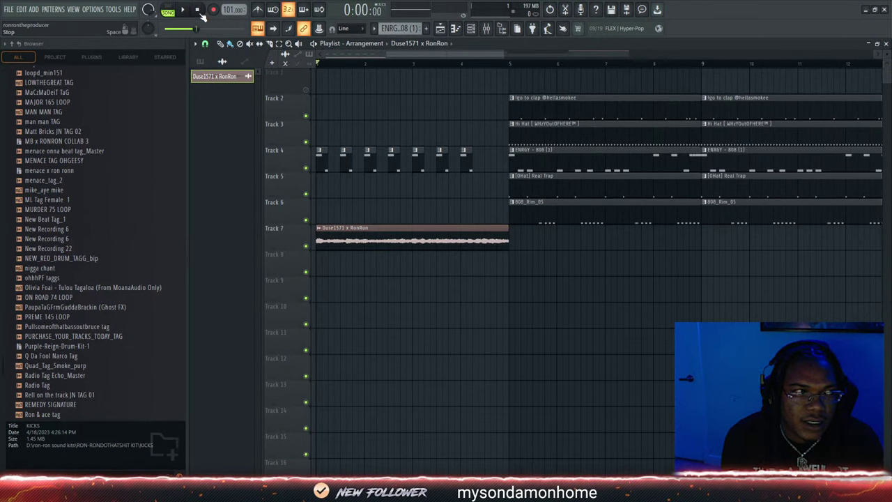
Lower the tempo to 98 BPM and play the track 7 loop against the opening ENRGY - 808 clips
drag(503, 54, 425, 54)
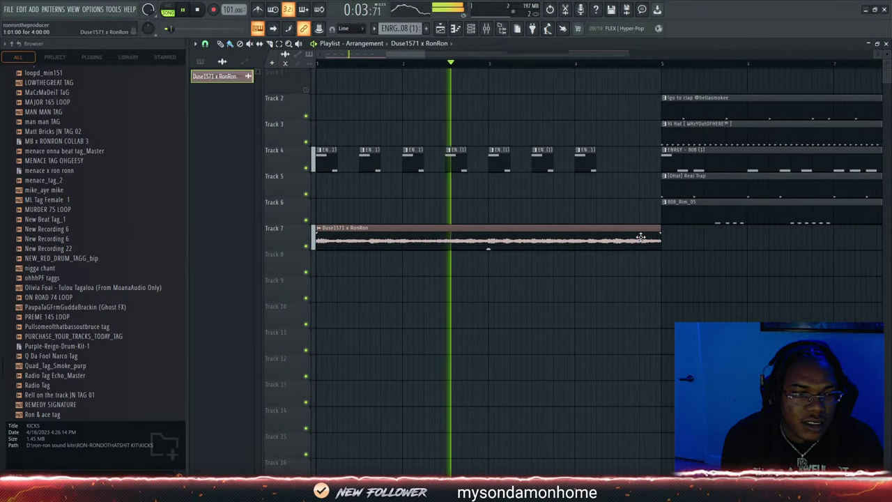
scroll(341, 61, up, 4)
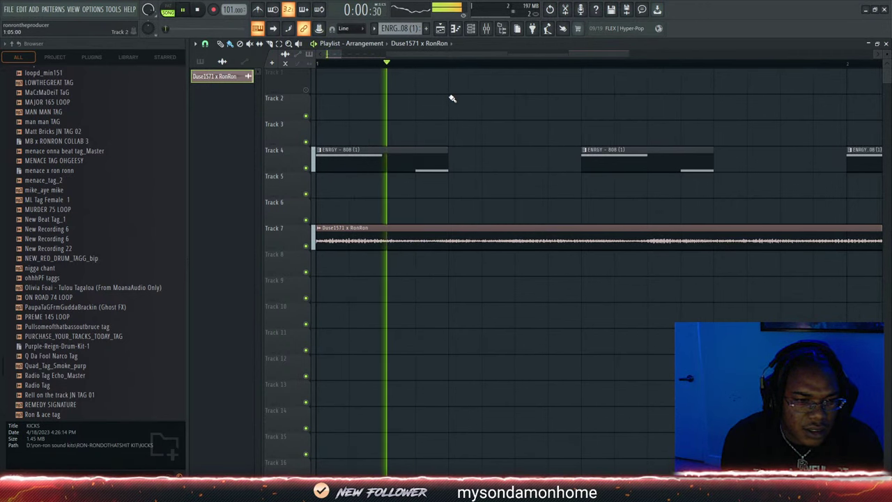
key(space)
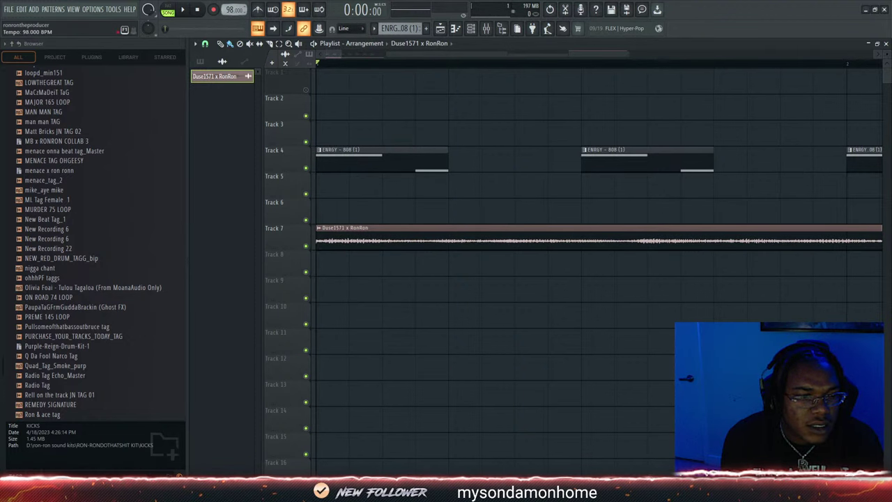
key(space)
key(space)
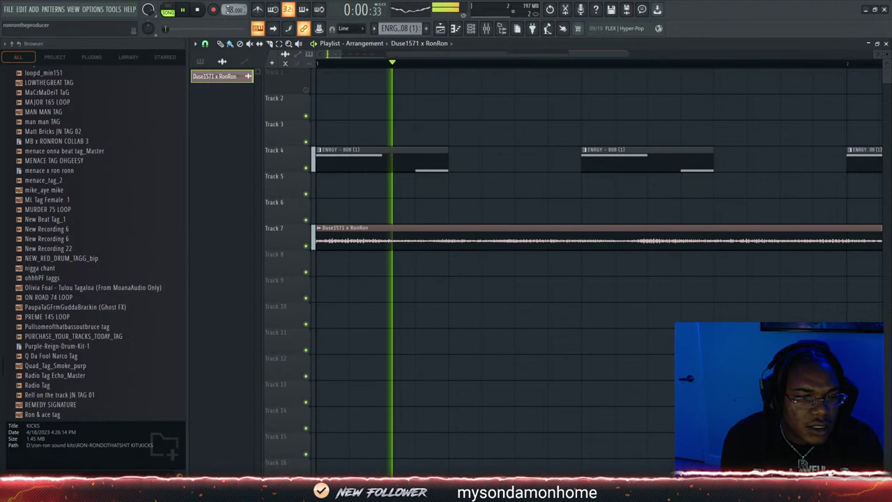
key(space)
key(space)
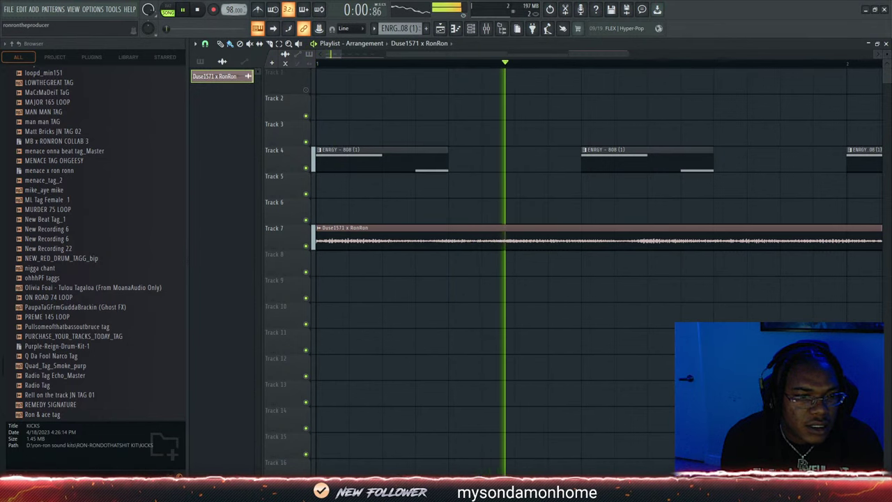
Audition the loop at 108 and 100 BPM and settle on a tempo of 102 BPM
key(space)
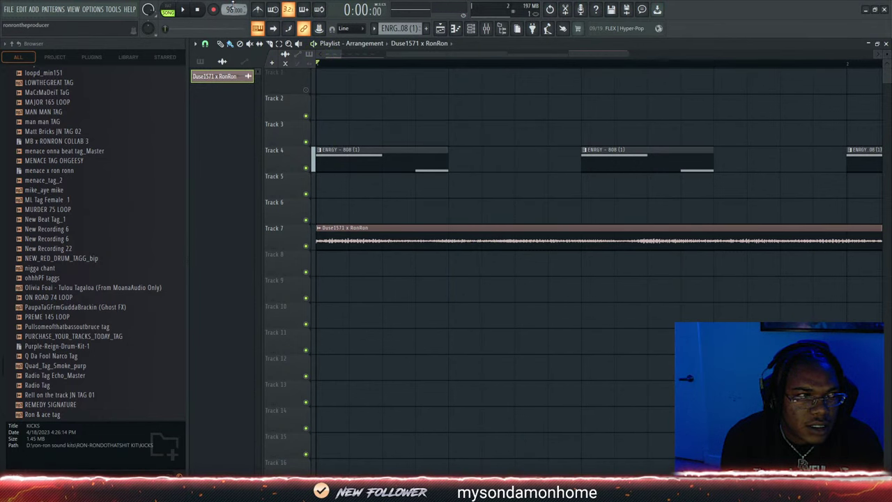
key(space)
key(space)
key(space)
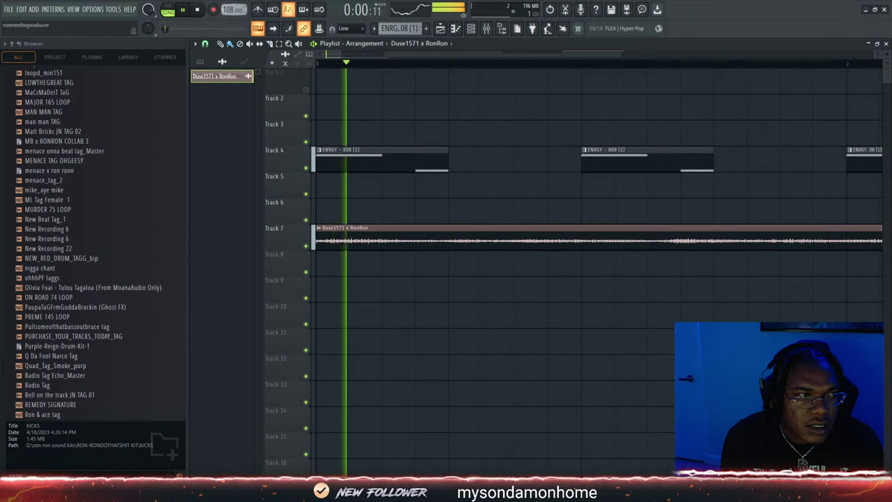
key(space)
drag(234, 9, 233, 12)
key(space)
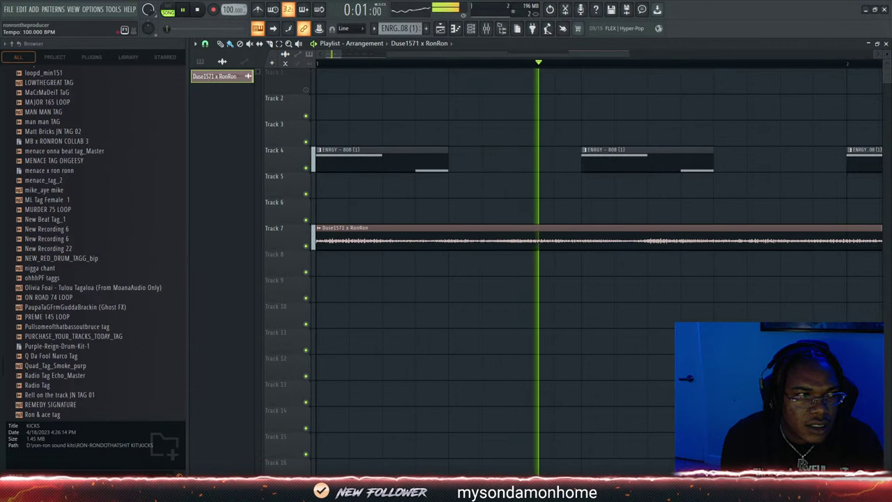
scroll(233, 9, down, 1)
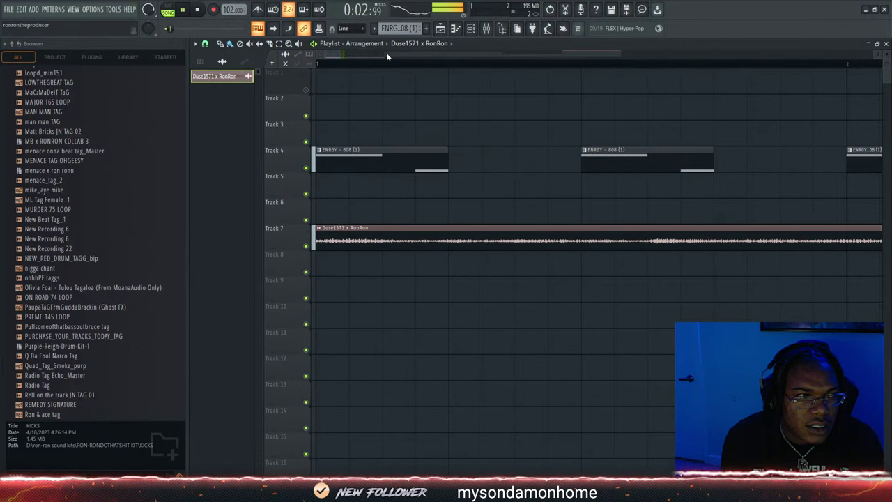
Extend the end of the track 7 loop clip to nearly three beats past the start of bar 5
drag(335, 54, 382, 55)
key(space)
drag(711, 232, 821, 241)
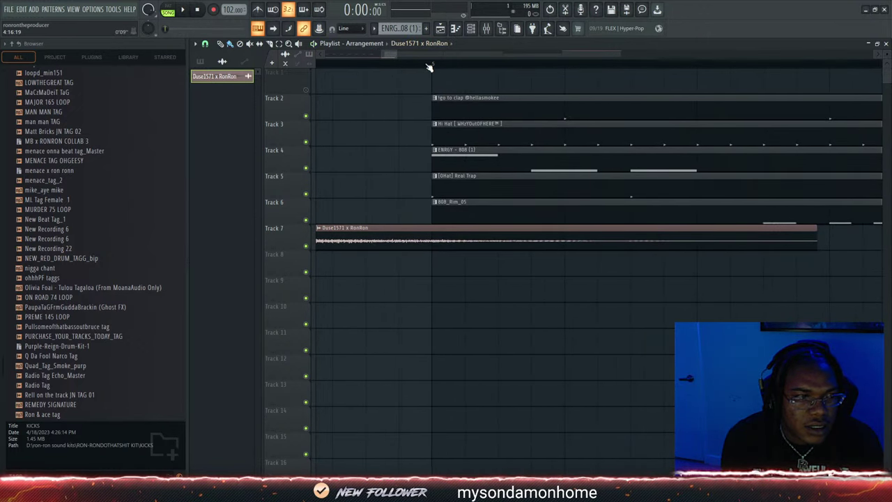
Replay the transition from the intro loop into the bar 5 drums, starting just before bar 5
click(429, 65)
key(space)
key(space)
key(space)
key(space)
key(space)
key(space)
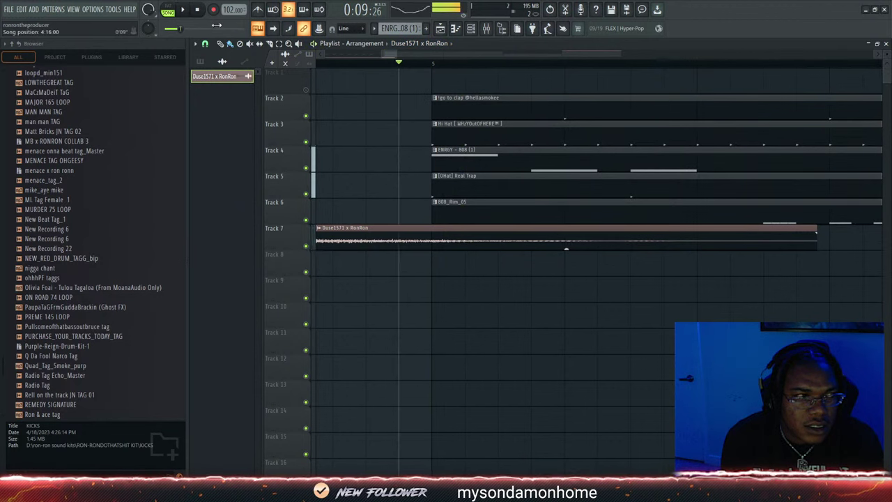
Mute tracks 2 to 6 and move the Duse1571 x RonRon loop clip from track 7 to track 8
click(305, 116)
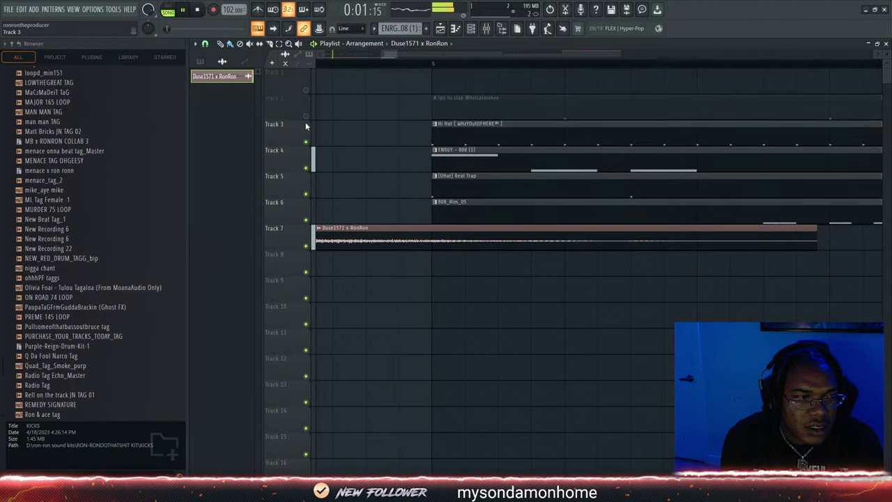
click(305, 142)
click(306, 167)
click(305, 194)
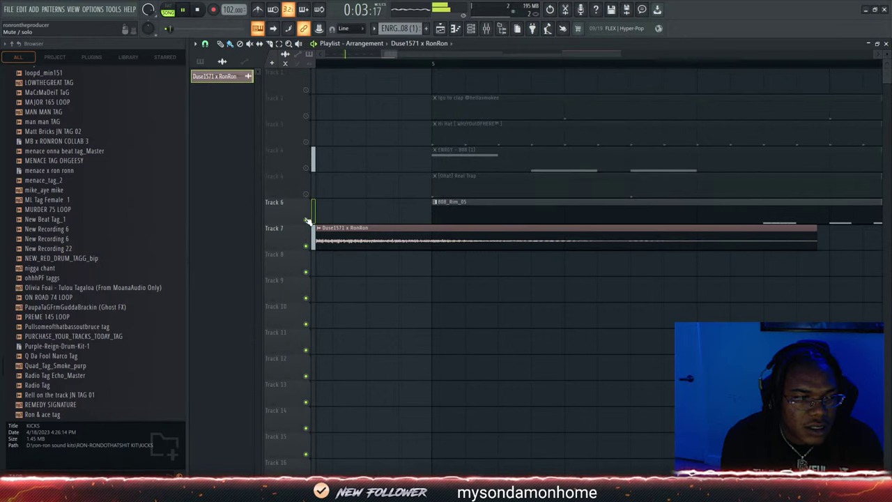
click(305, 220)
drag(398, 243, 381, 283)
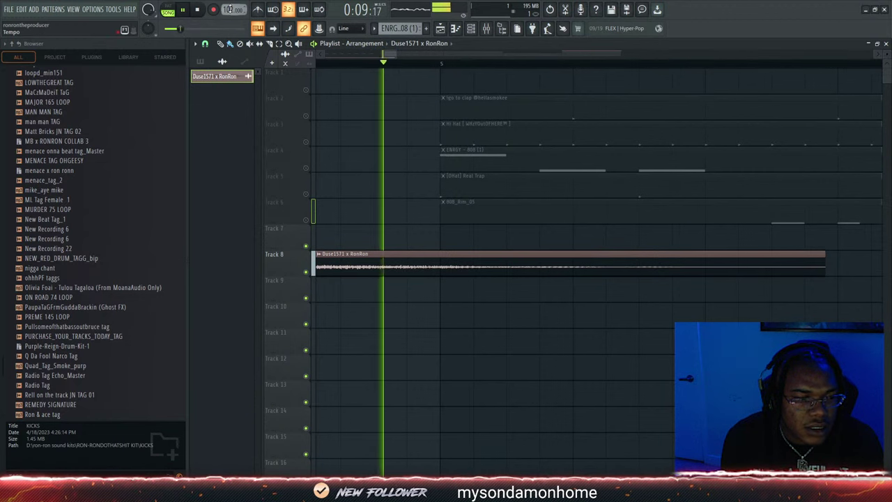
Audition the isolated loop at 99 and 100 BPM, playing it from shortly before bar 5
key(space)
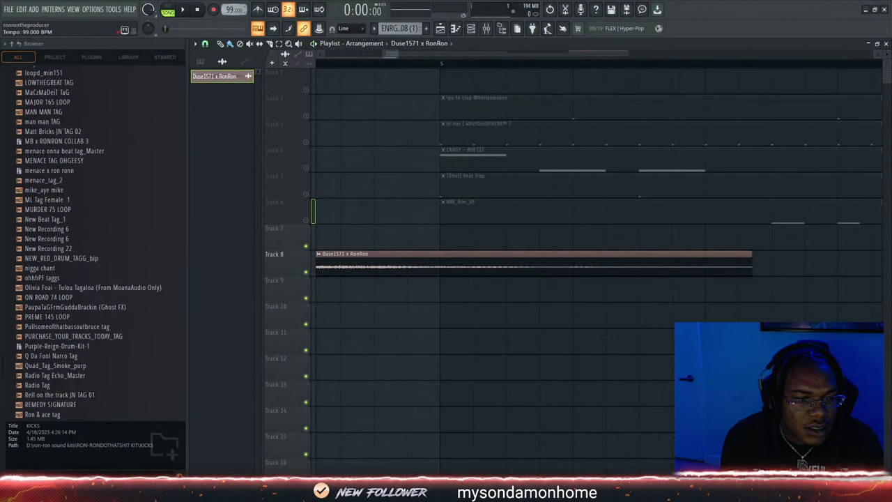
click(405, 64)
key(space)
key(space)
key(space)
key(space)
key(space)
key(space)
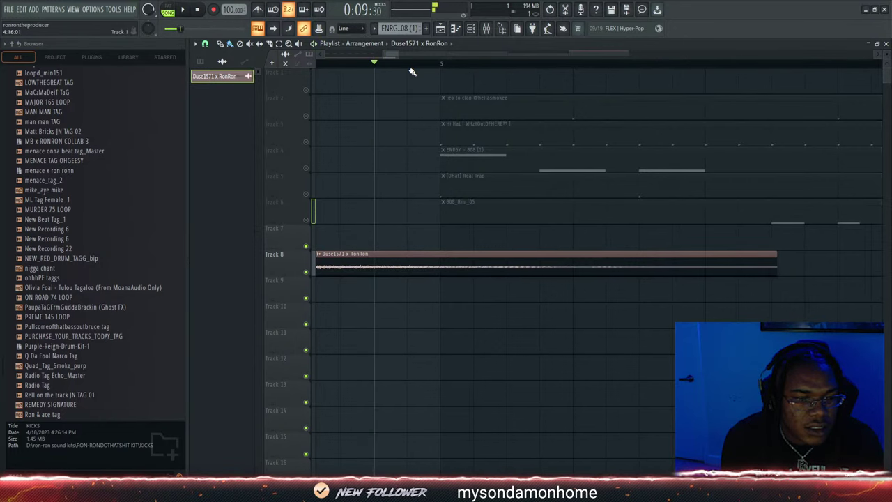
key(space)
key(space)
drag(386, 55, 384, 57)
key(space)
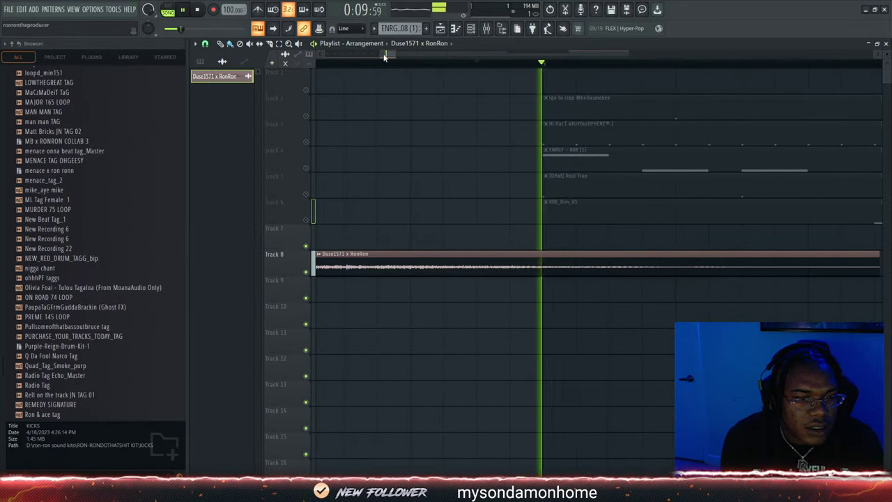
Set the tempo to 101 BPM and play the loop leading up to bar 3 to check its timing
scroll(375, 55, up, 2)
key(space)
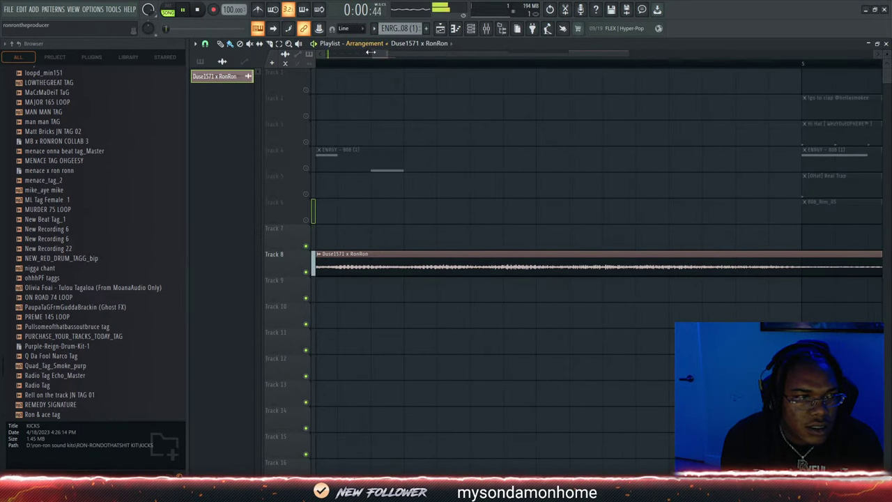
drag(376, 54, 350, 56)
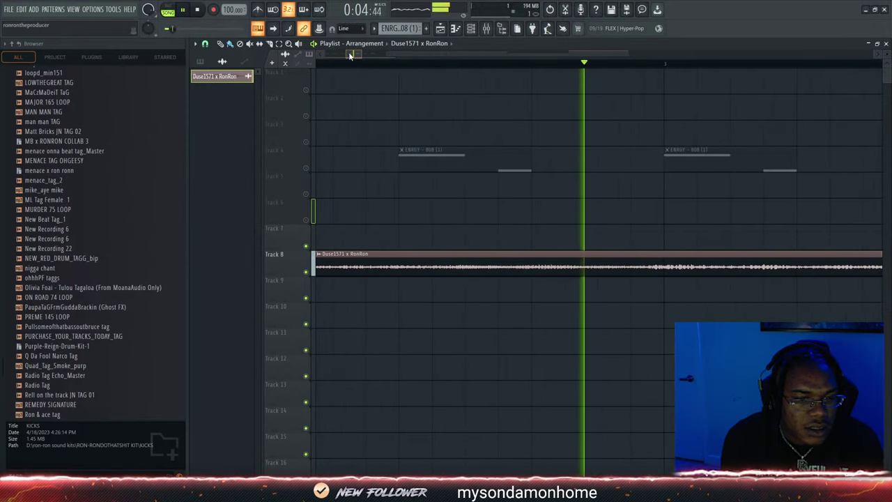
key(space)
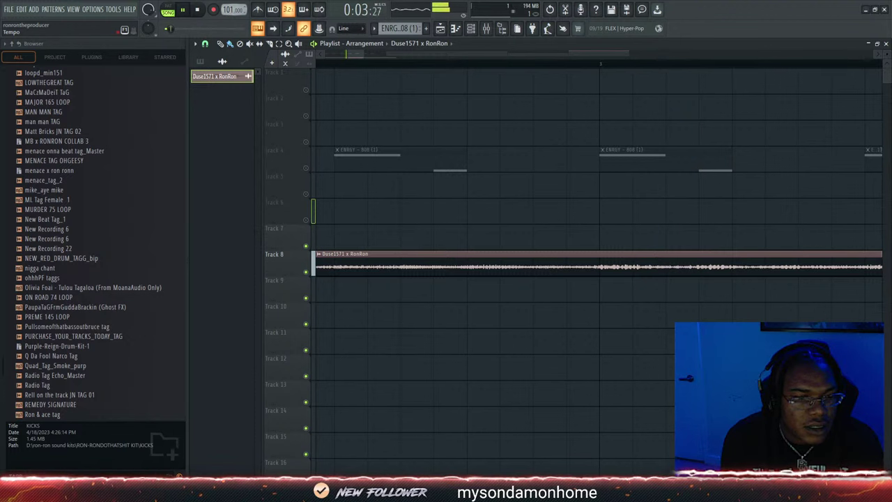
key(space)
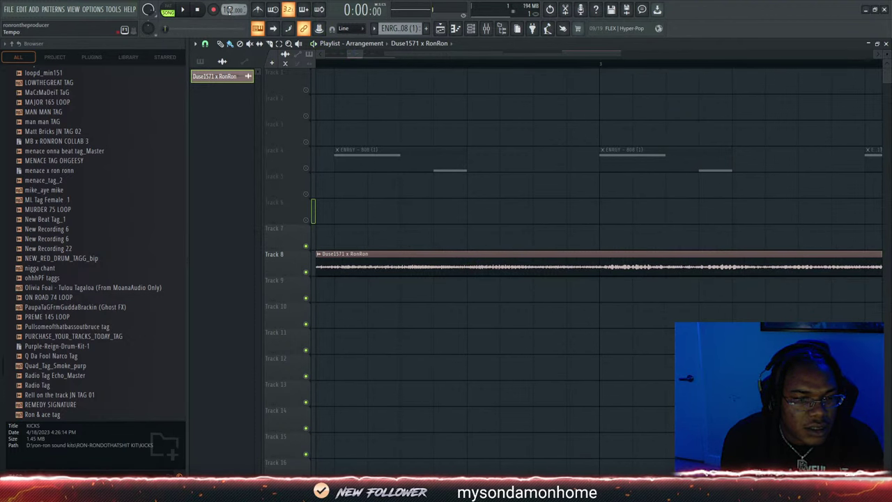
click(563, 66)
key(space)
key(space)
key(space)
key(space)
key(space)
key(space)
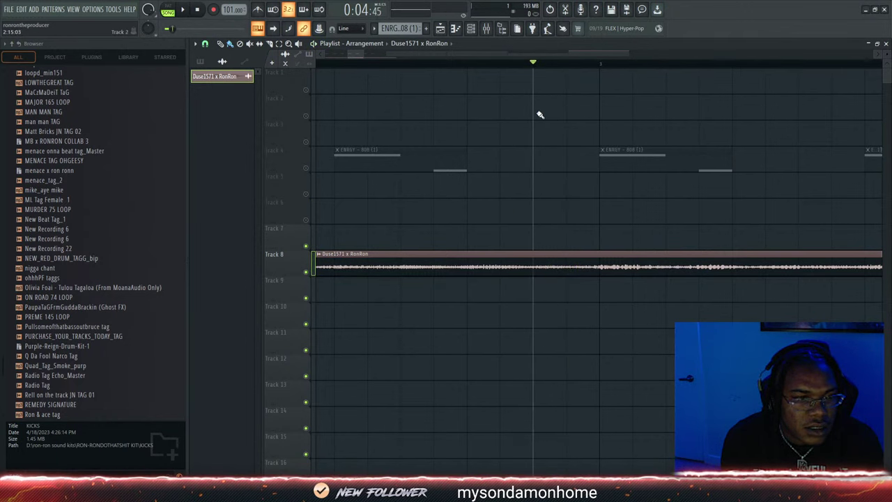
key(space)
Slice the track 8 loop clip at the start of bar 5 and delete the piece after the cut
drag(353, 55, 396, 60)
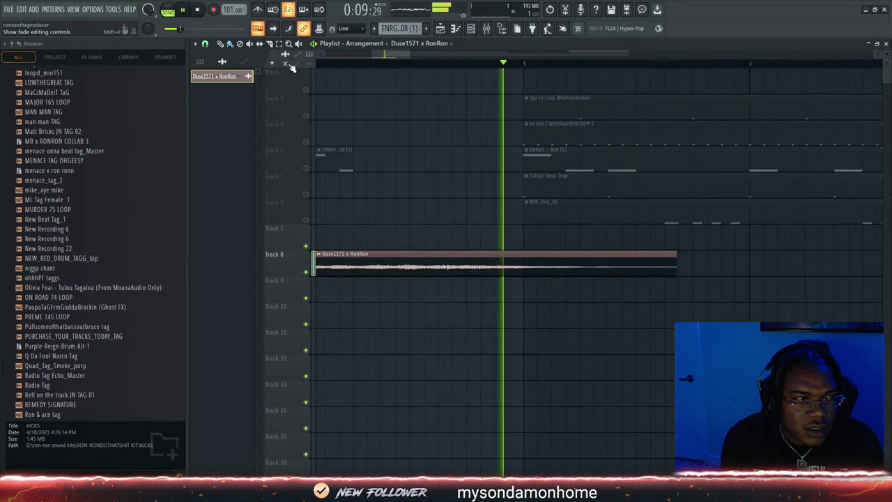
key(space)
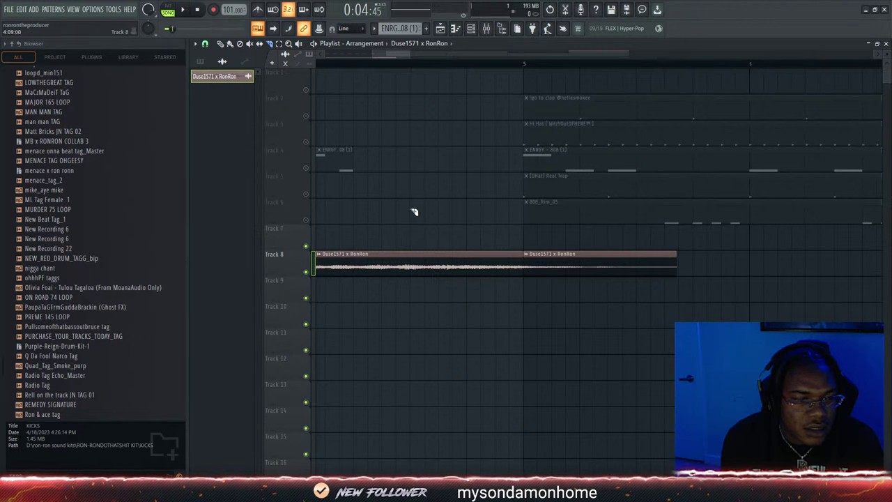
right_click(539, 262)
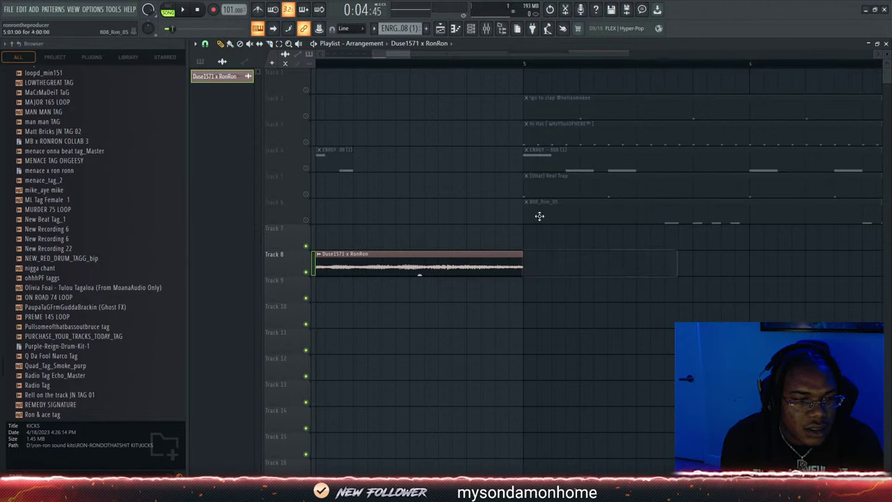
Try a copy of the loop at bar 5 on track 8, play the transition into it, and remove the copy
click(438, 64)
key(space)
key(space)
key(space)
click(527, 260)
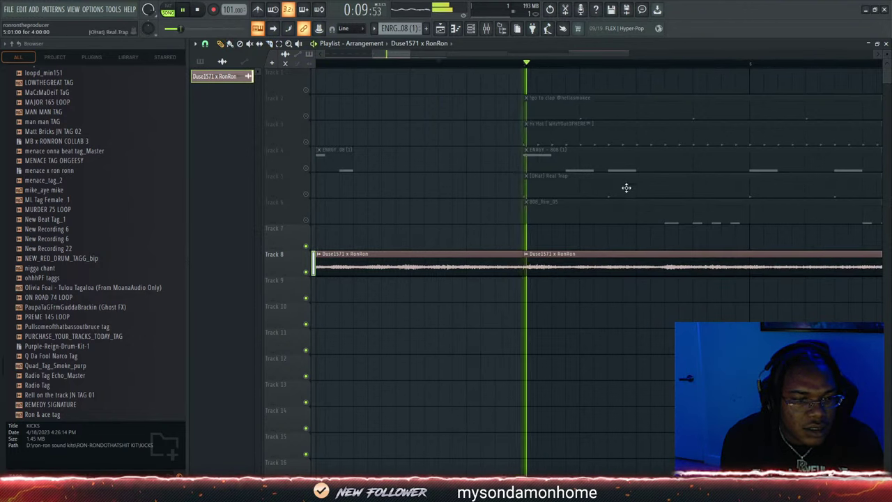
key(space)
right_click(549, 269)
key(space)
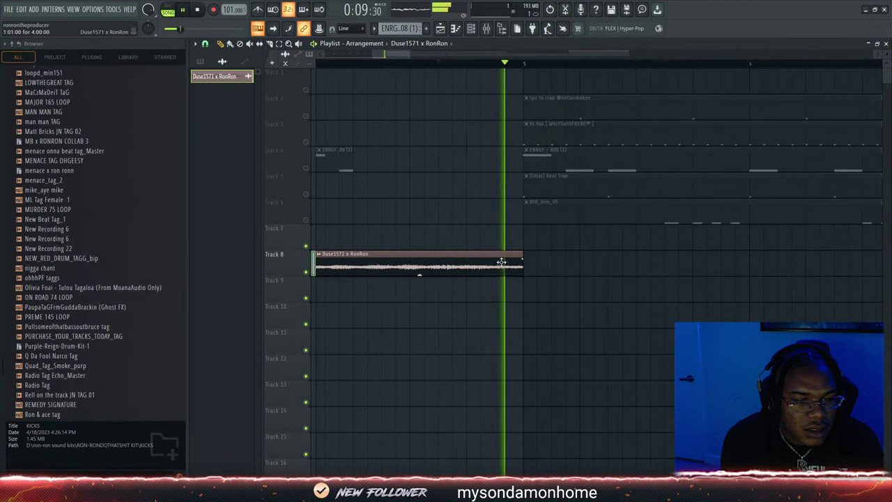
key(space)
key(space)
key(space)
key(space)
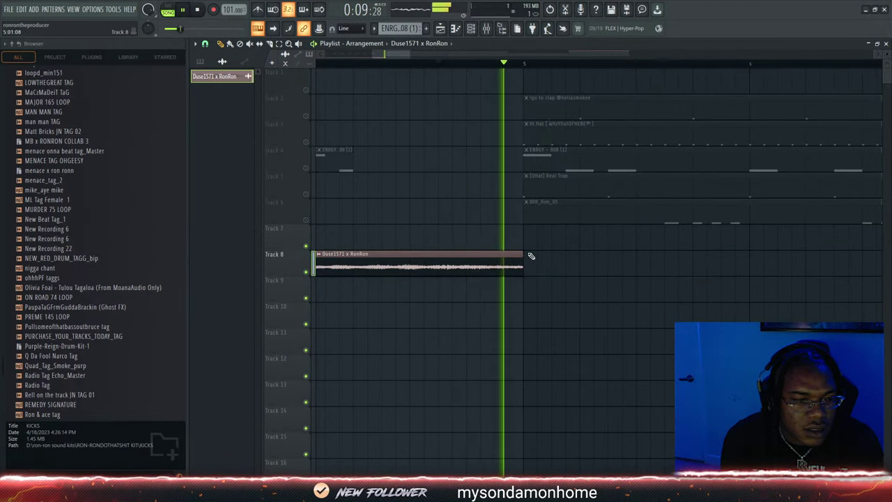
key(space)
Inspect the beginning of the track 8 loop clip and its audio clip settings
drag(388, 55, 276, 62)
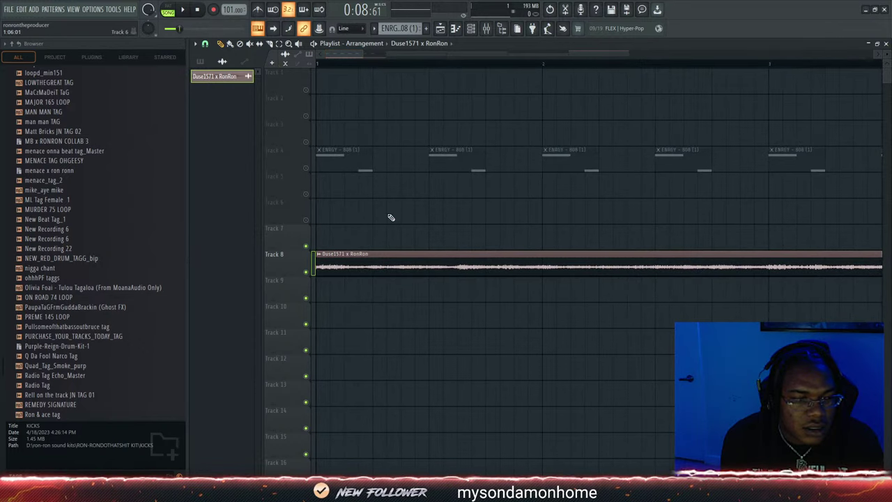
drag(360, 52, 249, 75)
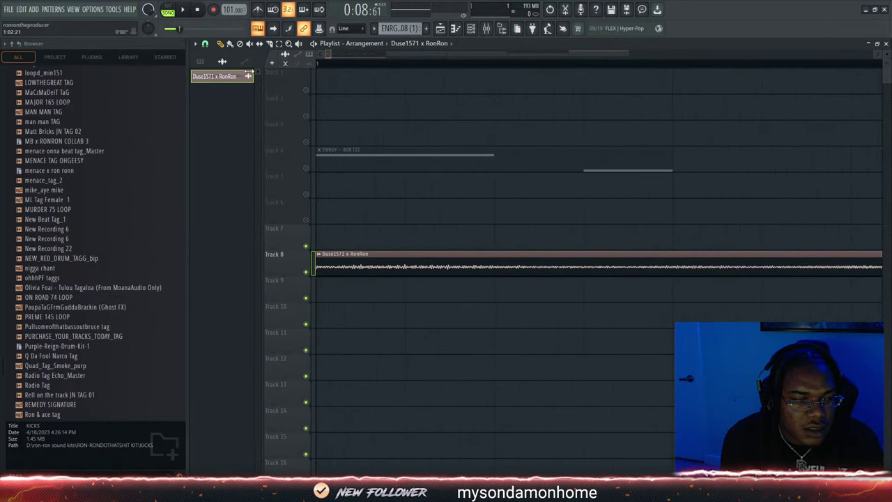
double_click(328, 264)
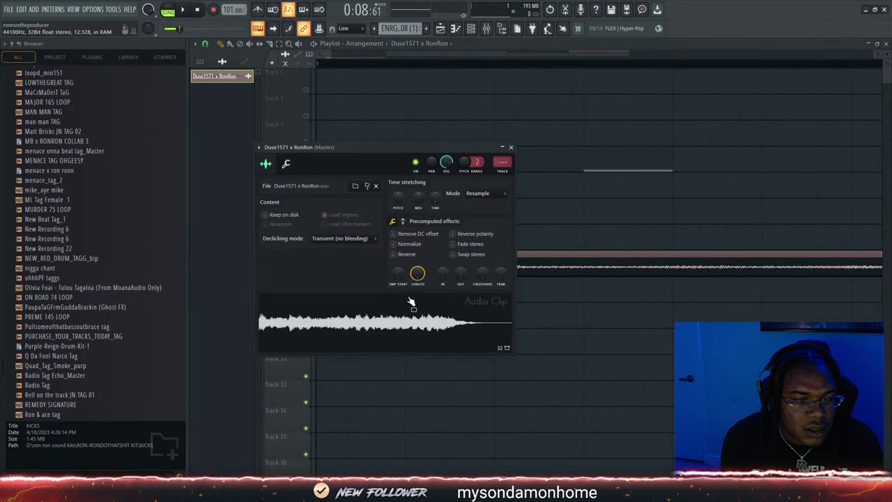
click(511, 147)
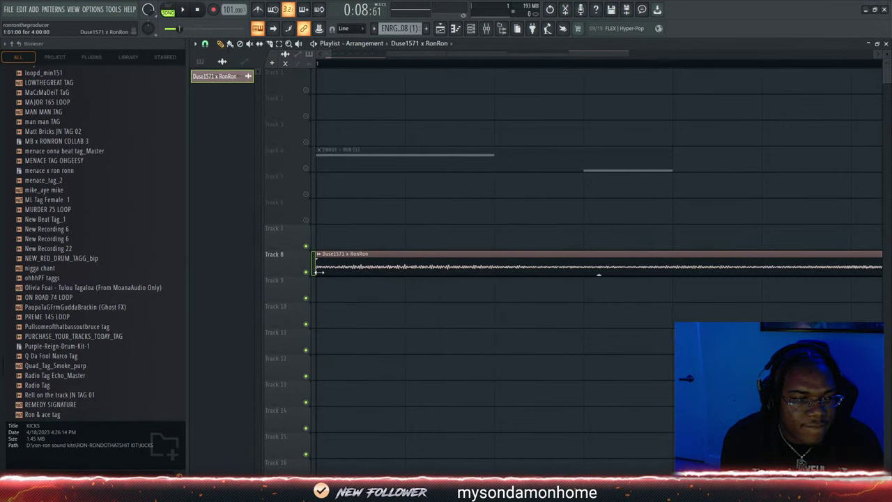
drag(319, 272, 320, 271)
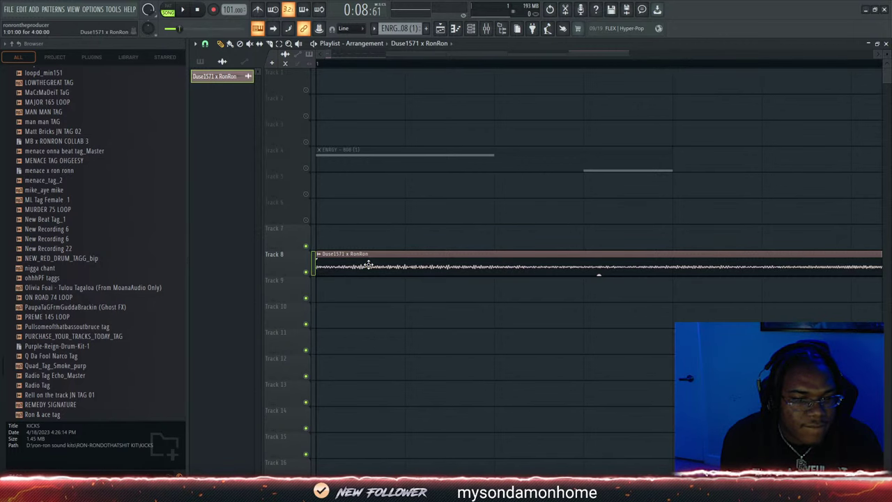
Place a copy of the loop at bar 5 on track 8 and play across the join
key(space)
drag(330, 54, 672, 54)
key(space)
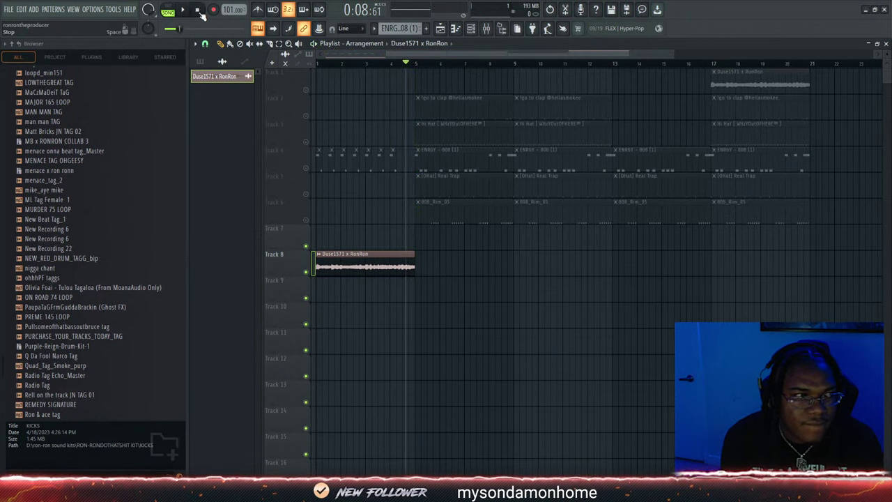
click(418, 263)
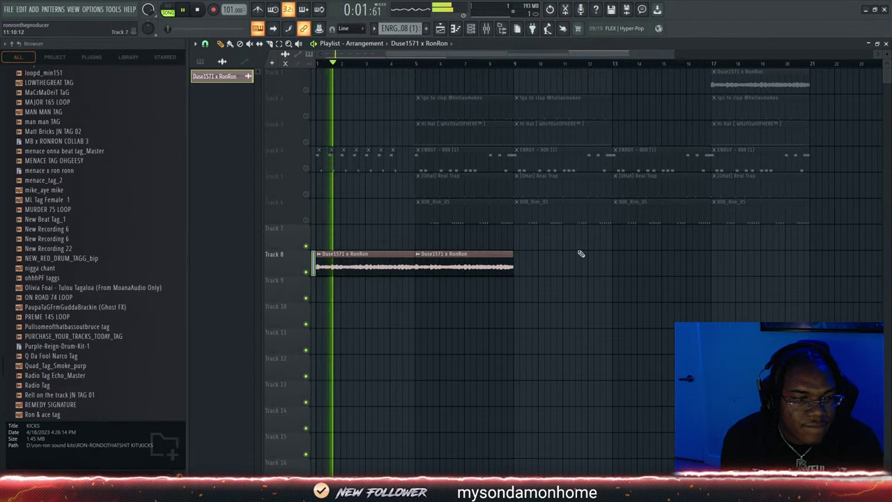
click(418, 64)
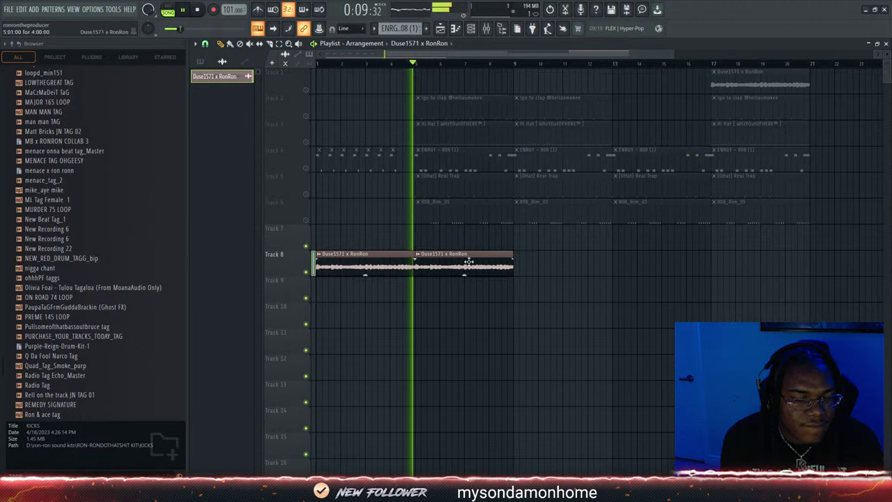
Unmute tracks 1 to 6 and play the arrangement from the start
key(space)
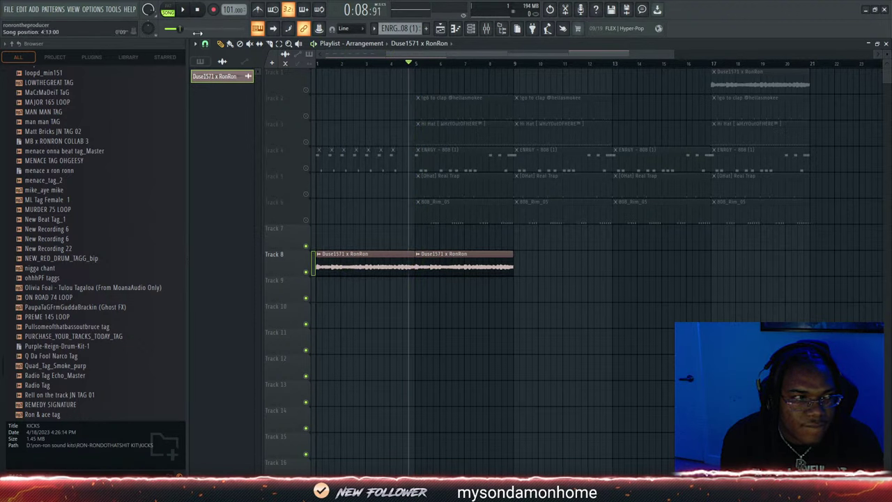
right_click(305, 167)
right_click(306, 167)
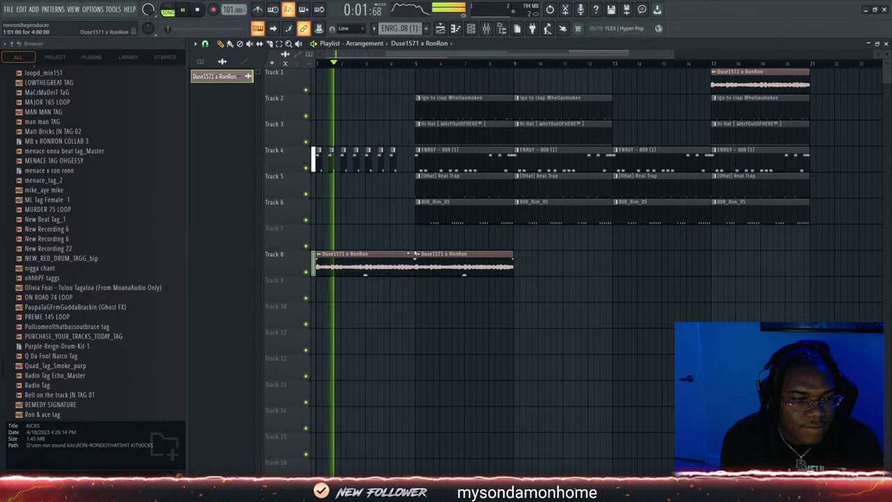
Try repeating only the loop's first two bars at bar 3 on track 8, then restore the four-bar intro clip
drag(411, 254, 362, 253)
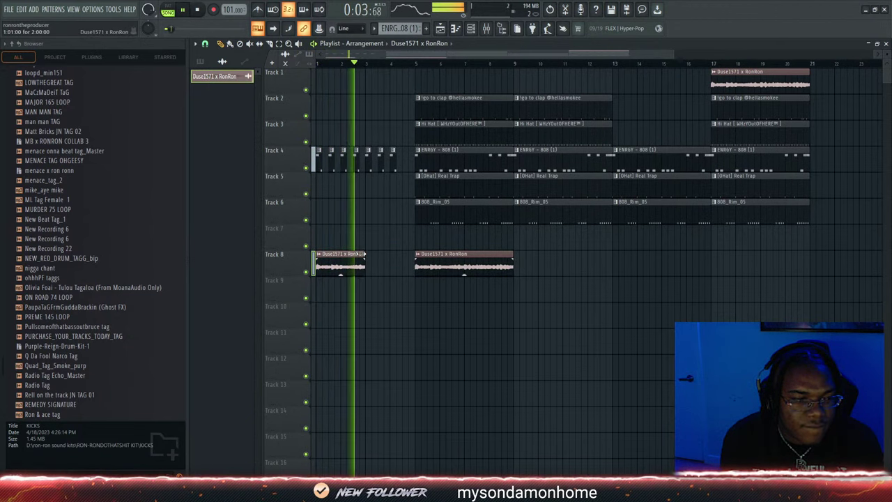
click(368, 261)
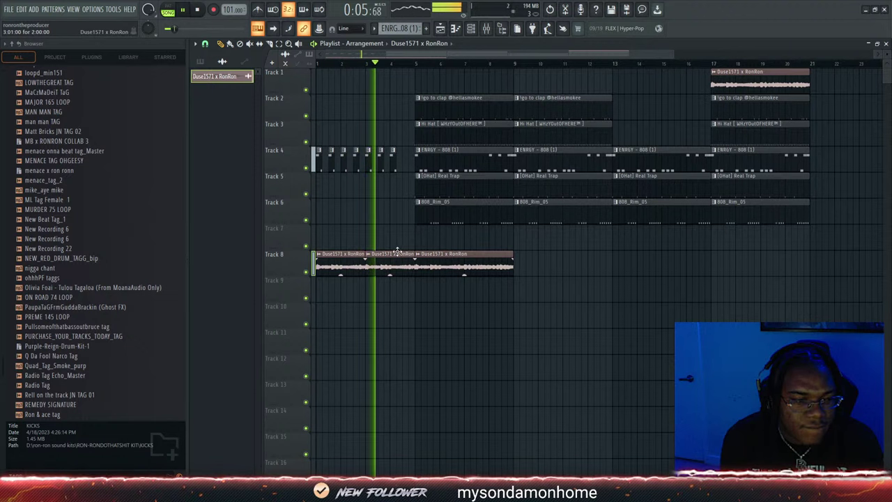
right_click(382, 265)
drag(366, 255, 415, 256)
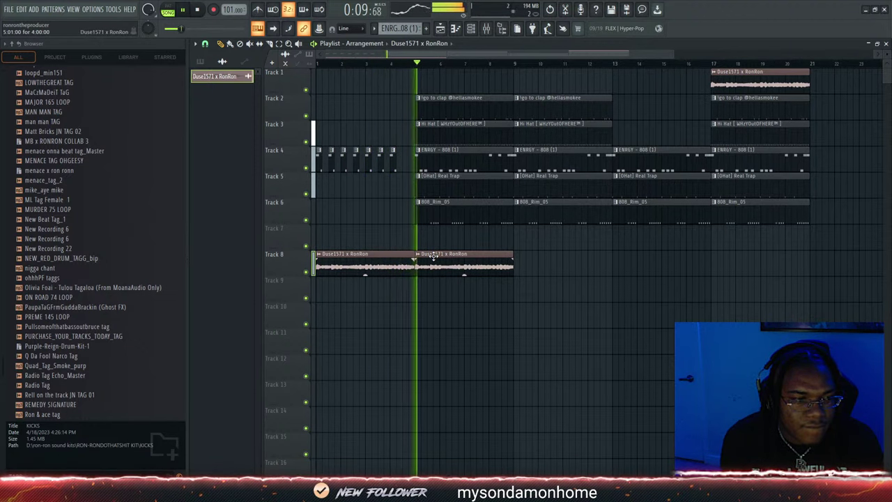
Replace the loop copy at bar 5, trying the intro clip half a bar longer before trimming it back to bar 5
right_click(433, 256)
key(space)
drag(413, 255, 426, 254)
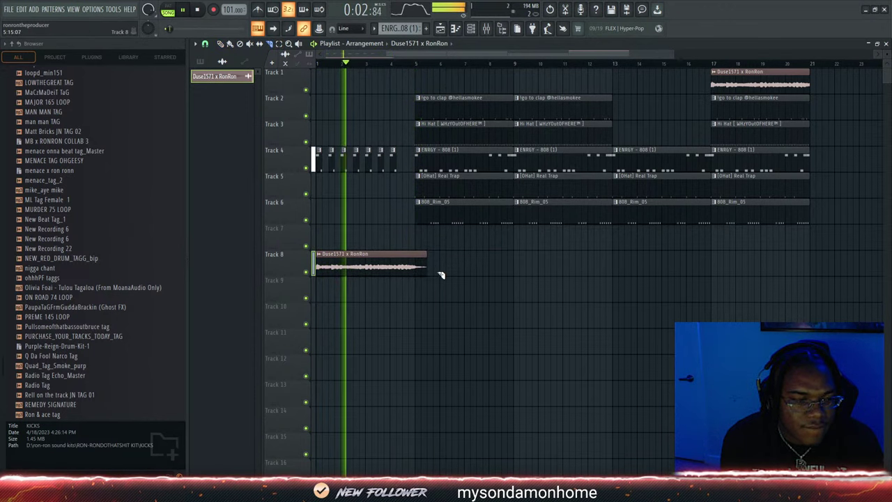
drag(420, 253, 414, 254)
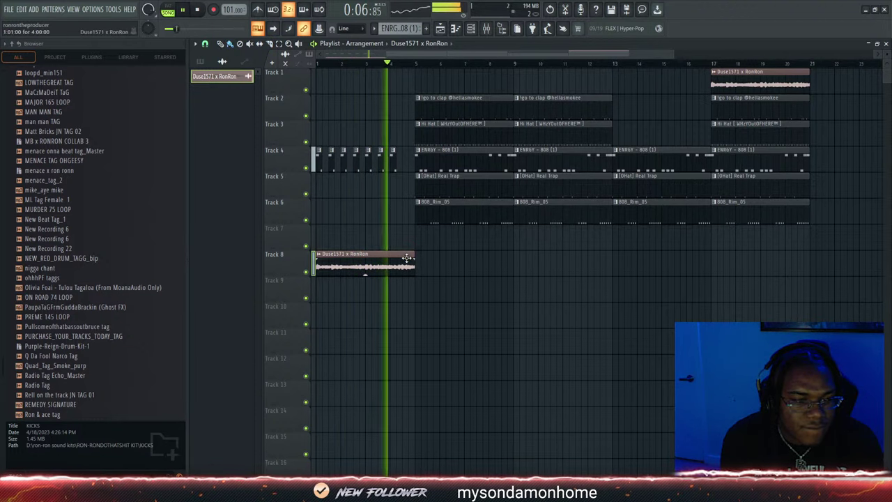
click(422, 259)
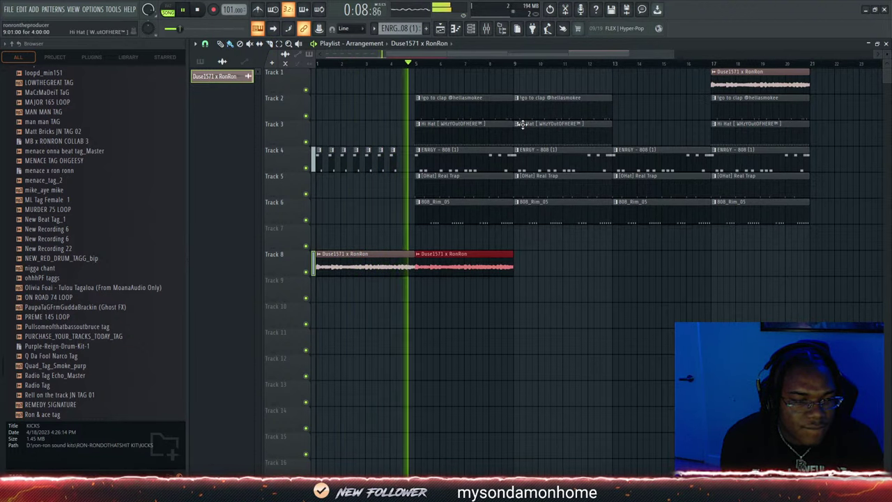
Stop playback and delete both Duse1571 x RonRon loop clips from track 8
key(space)
right_click(468, 272)
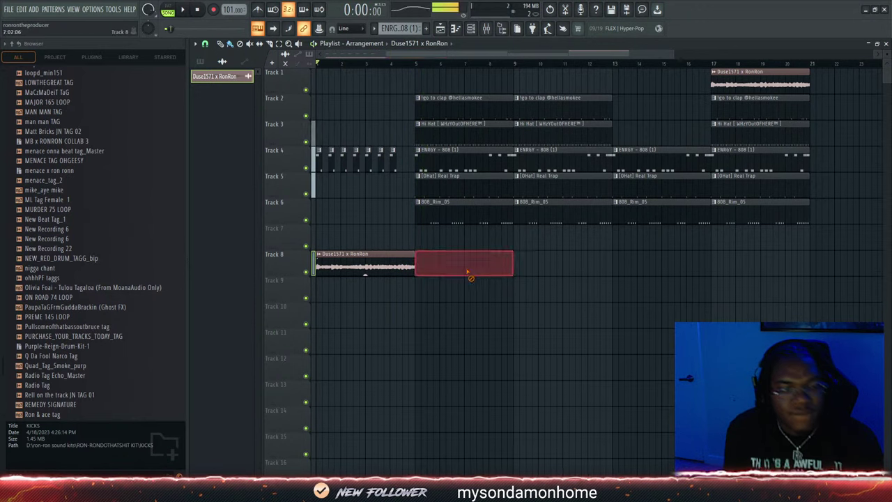
right_click(390, 273)
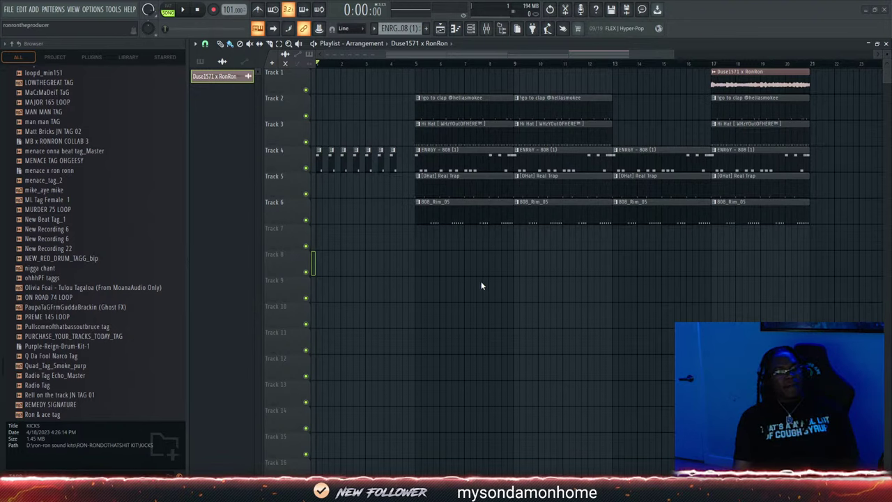
Start a new project with the Duse1601 x RonRon stems on tracks 1 to 14, and play them at 97 BPM
key(ctrl+n)
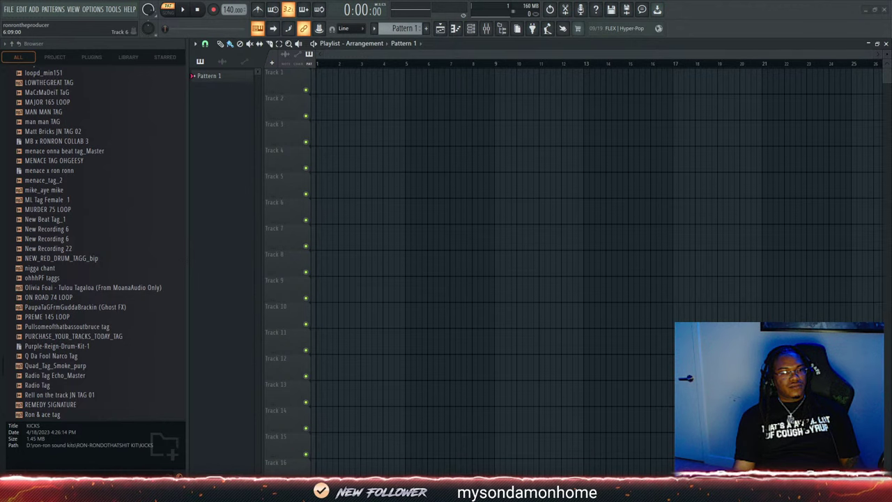
drag(438, 215, 342, 87)
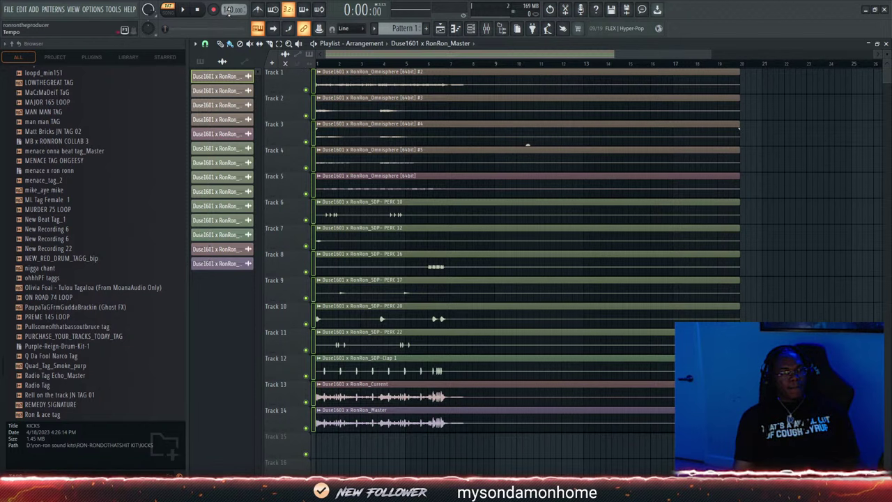
drag(229, 11, 233, 43)
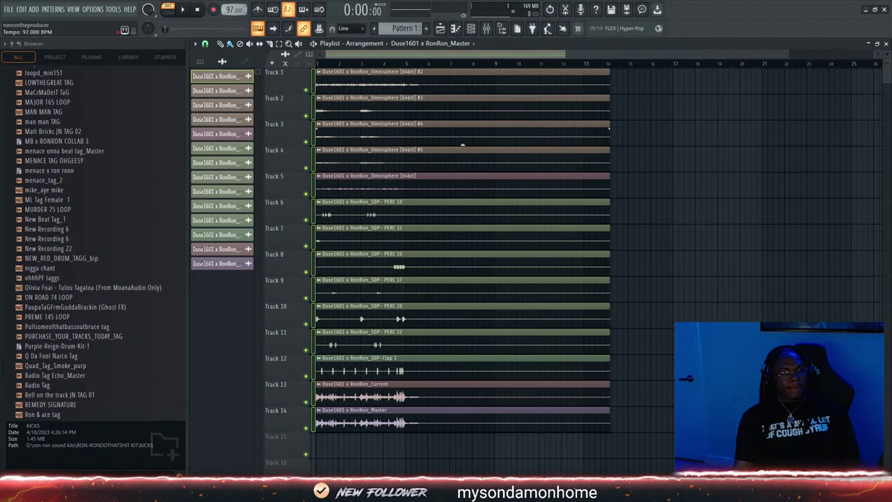
click(183, 10)
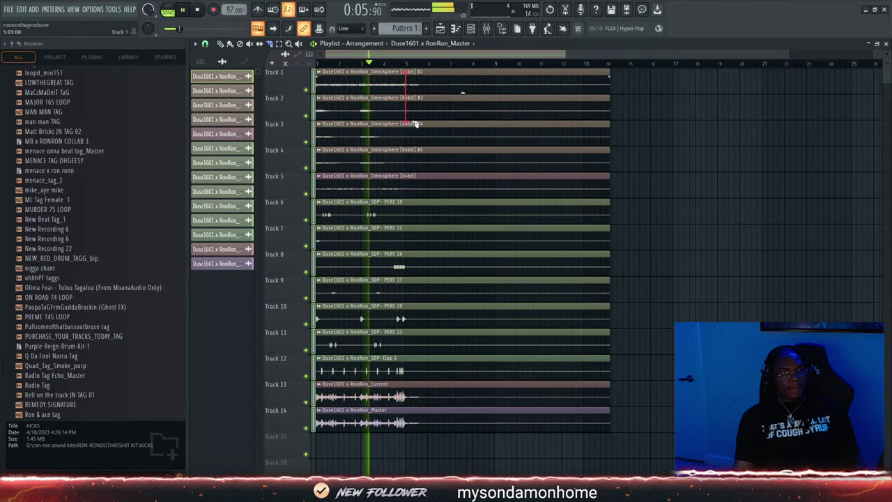
Slice all the stem clips at bar 5 and delete everything after the cut, keeping a four-bar loop
drag(416, 123, 410, 468)
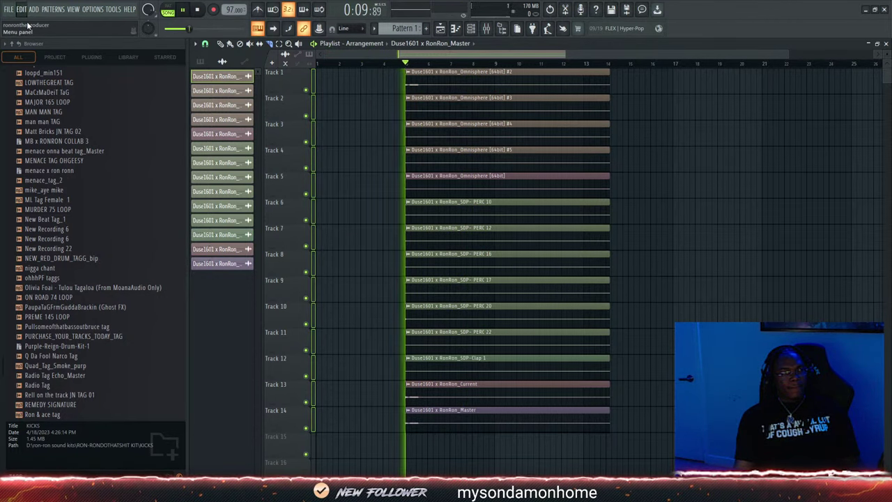
key(ctrl+z)
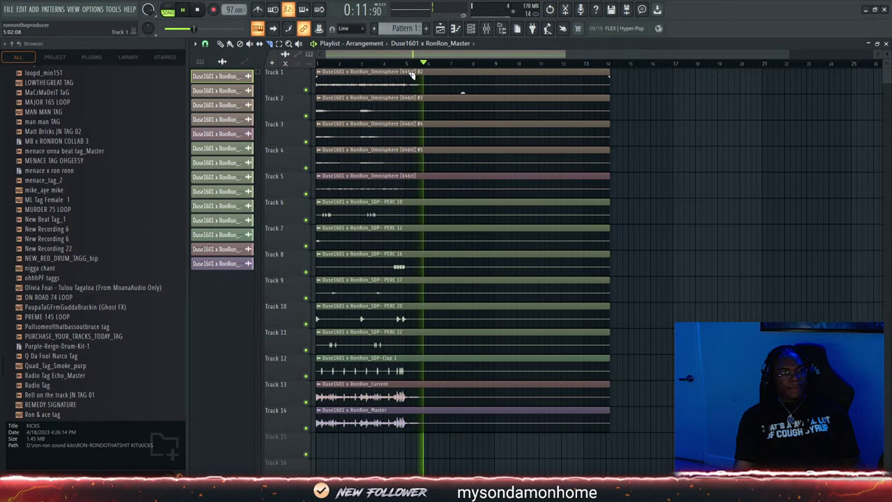
drag(411, 364, 407, 469)
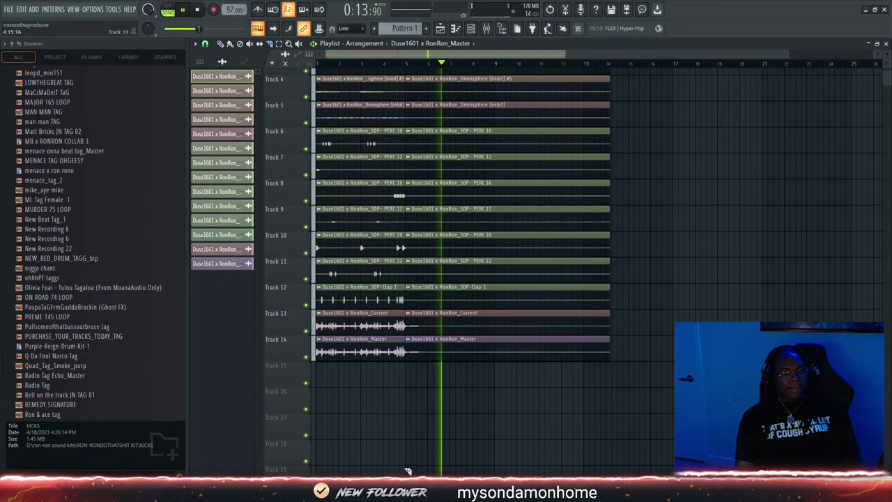
scroll(484, 172, up, 3)
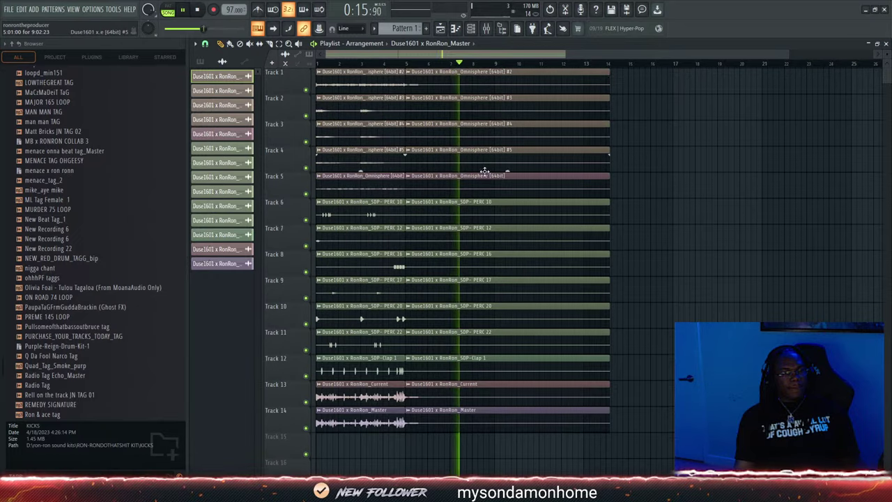
mouse_move(453, 76)
mouse_down()
mouse_move(464, 154)
mouse_move(468, 471)
mouse_up()
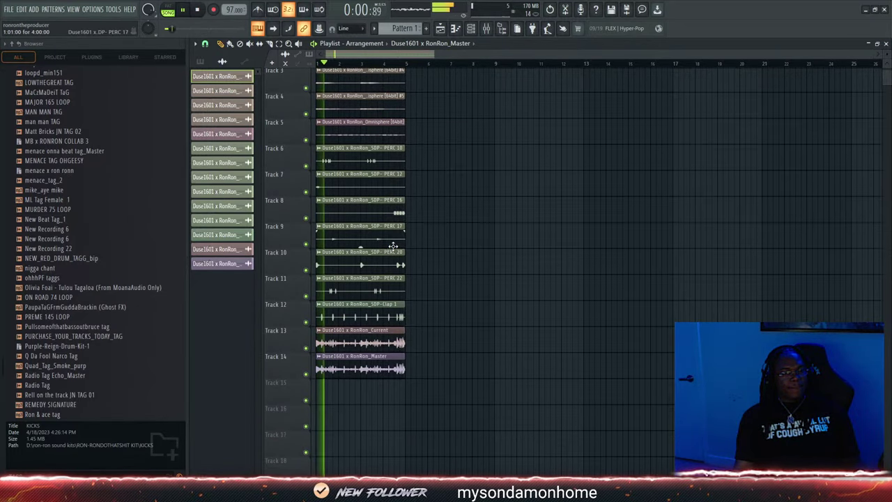
Delete the Current, Master and SDP-Clap 1 clips from tracks 12 to 14
right_click(374, 348)
right_click(376, 366)
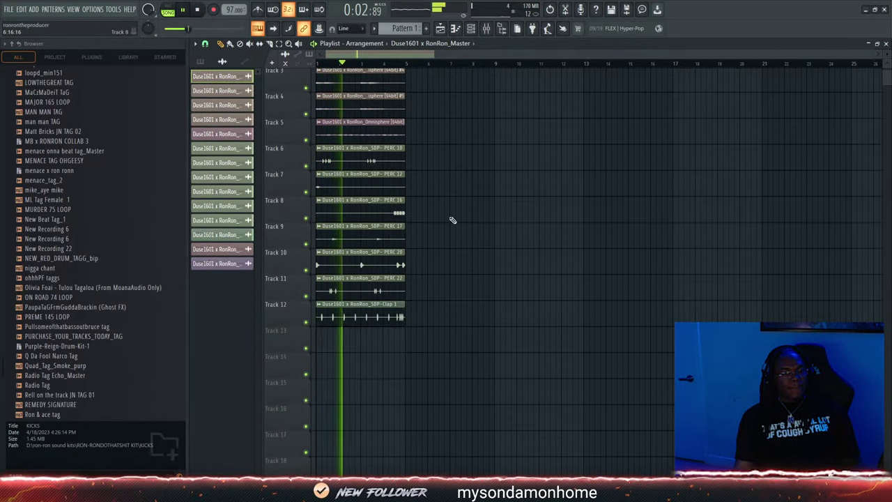
scroll(454, 209, up, 2)
right_click(359, 365)
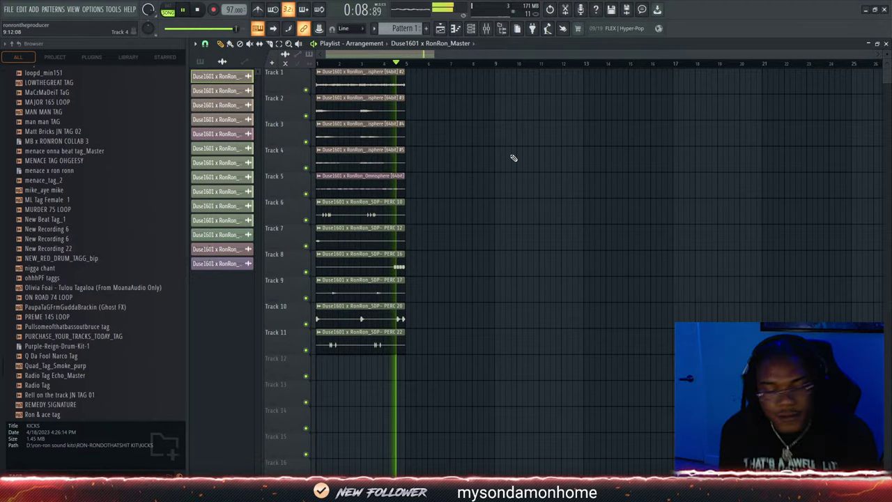
Show the channel rack and find the RON-RONDOTHATSHIT KIT folder among the sound kits, collapsing the Wheezy x2 Drumkit
click(472, 28)
scroll(56, 239, up, 6)
scroll(54, 240, down, 20)
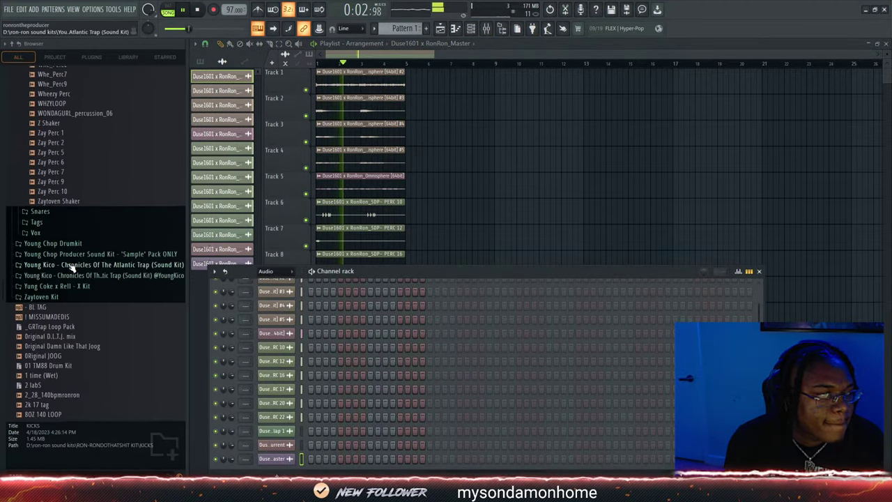
scroll(69, 270, down, 3)
click(38, 307)
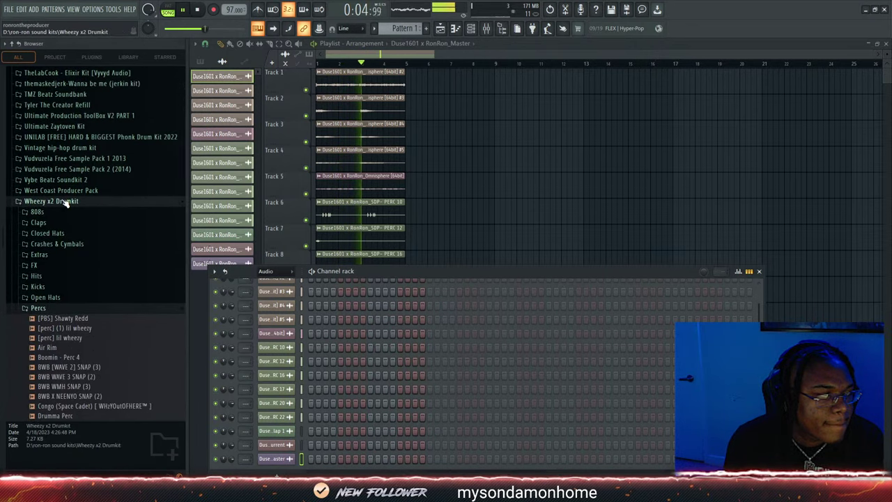
click(64, 201)
scroll(64, 202, up, 5)
click(65, 202)
scroll(65, 209, up, 2)
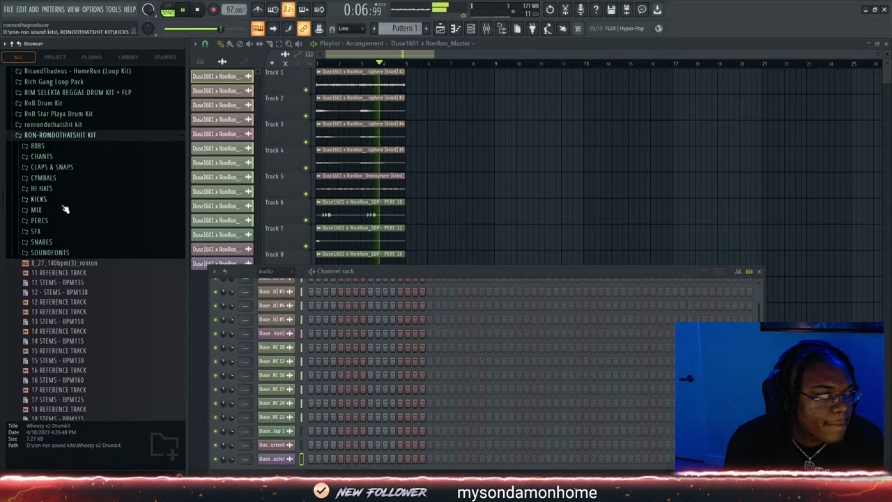
Add Boyerman Clap (2) from the kit's CLAPS & SNAPS folder as a new channel with hits on steps 5 and 13
click(59, 167)
click(61, 177)
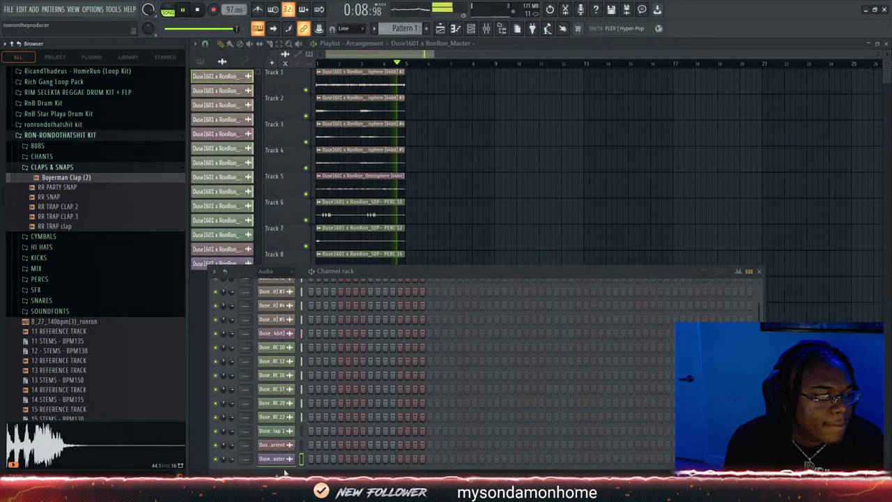
drag(285, 473, 285, 473)
key(space)
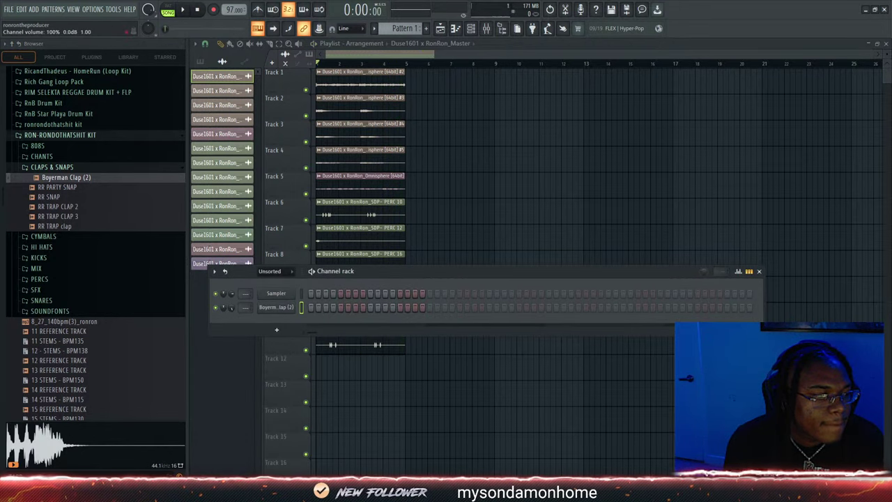
click(53, 167)
Add Hi Hat [ WHzYOutOFHERE™ ] from the Wheezy x2 Drumkit's Closed Hats as a channel, with hits starting on steps 1, 4 and 7
scroll(28, 271, down, 15)
scroll(46, 292, down, 3)
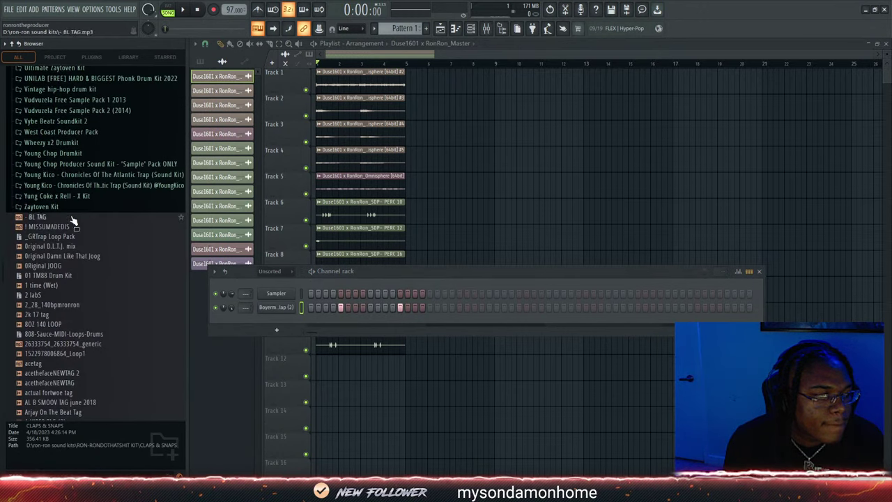
click(69, 144)
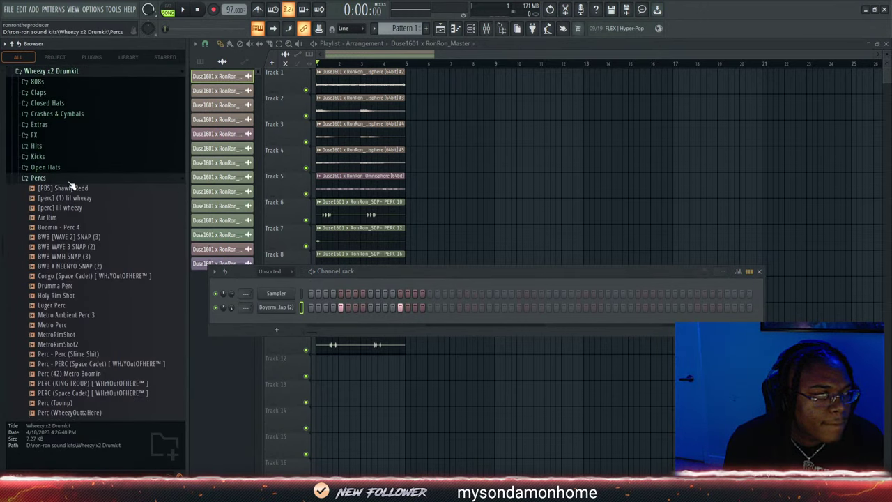
click(48, 103)
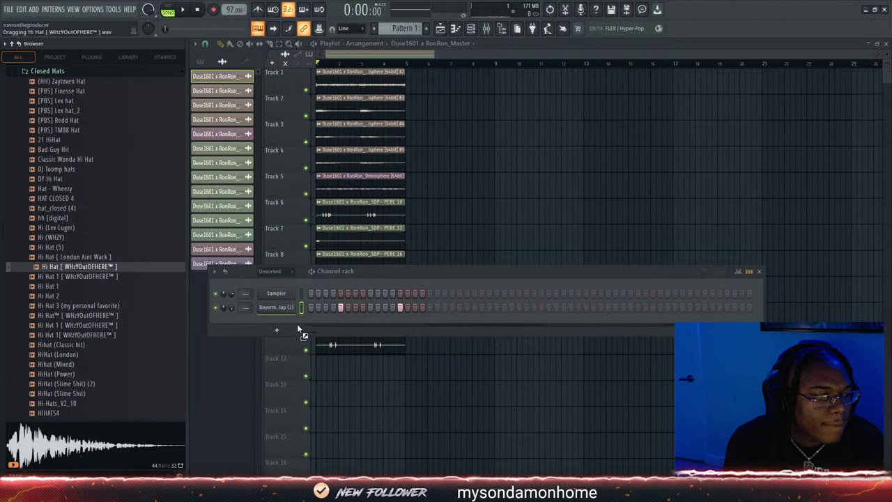
drag(298, 327, 315, 324)
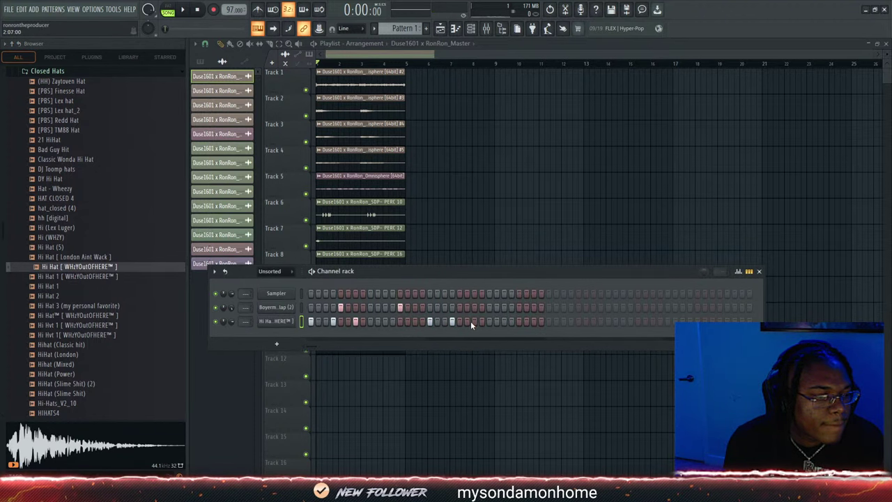
Remove the stray Master clip from track 12, place Pattern 1 there at bar 1 and start playback
click(435, 373)
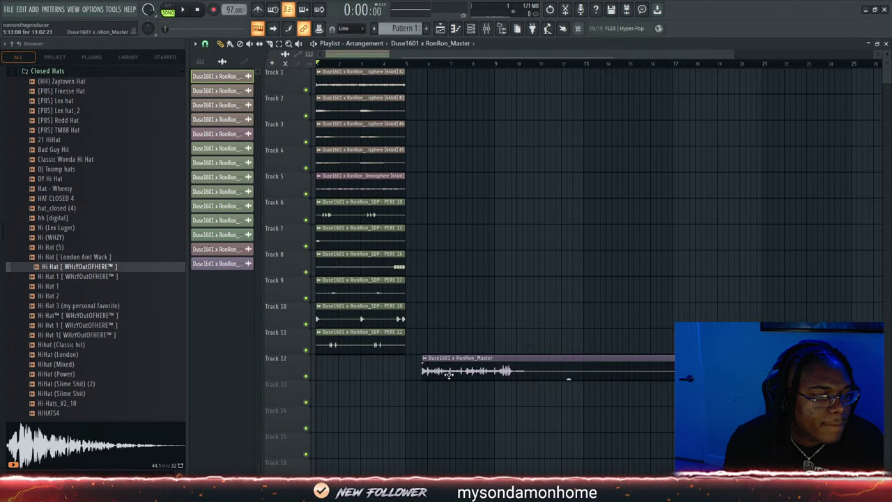
right_click(440, 374)
click(403, 28)
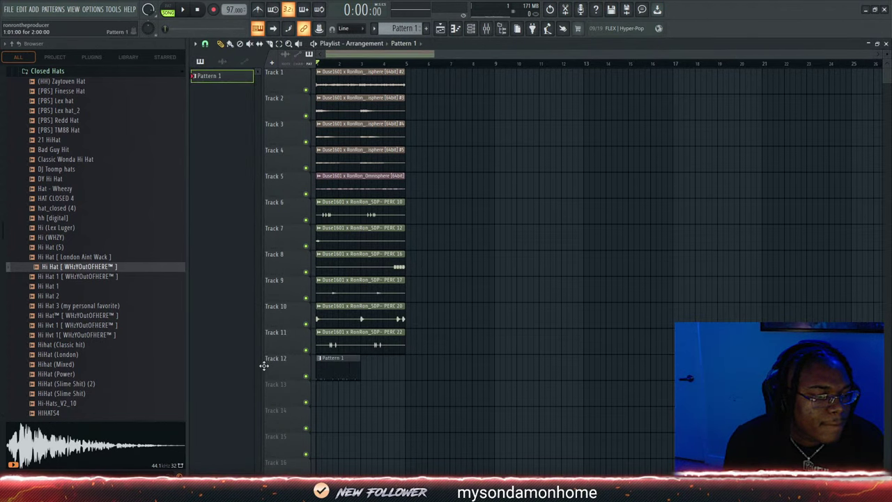
key(space)
Extend the clap and hi-hat step rhythms across four bars of Pattern 1
key(F6)
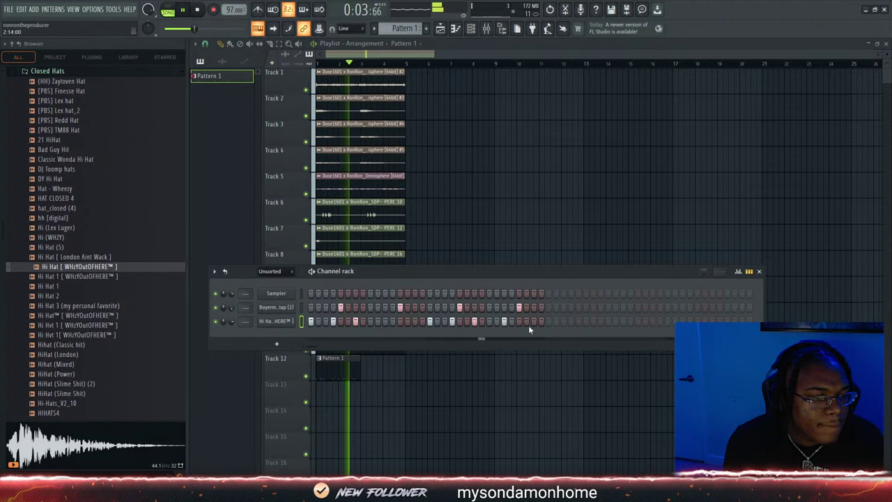
click(549, 322)
click(577, 308)
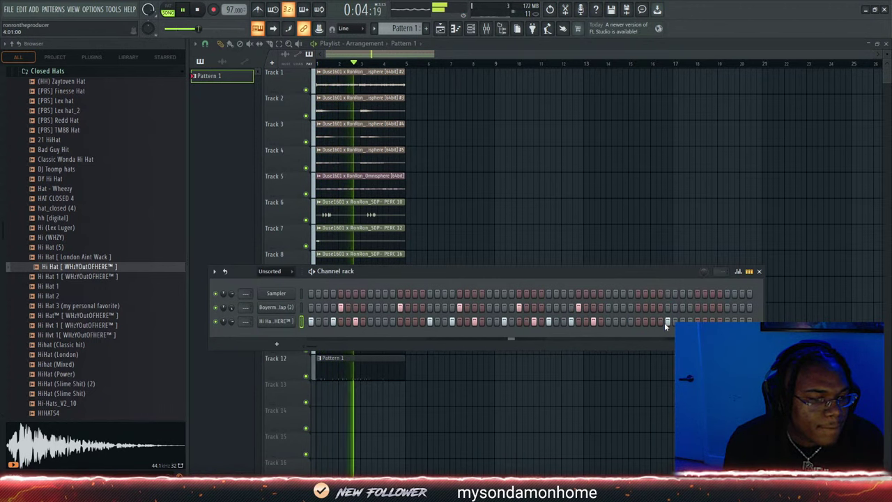
click(666, 321)
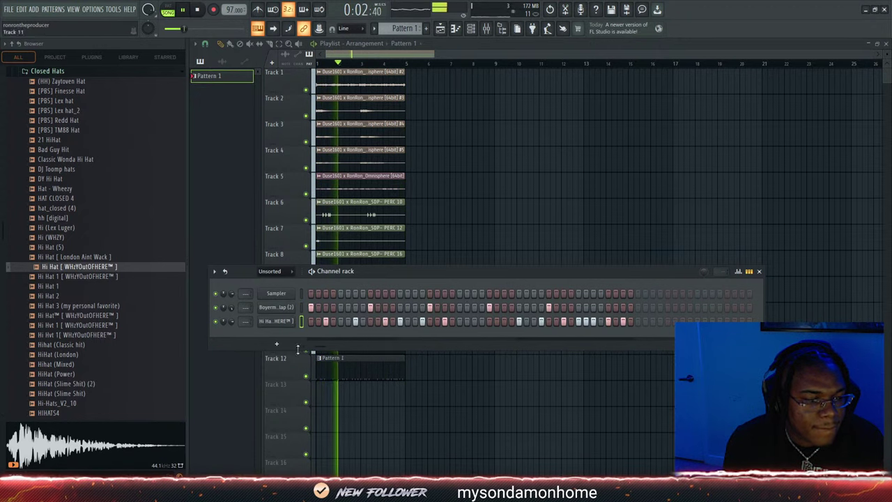
Chop the last hi-hat note of bar 4 into a fast four-hit roll in the piano roll
key(F7)
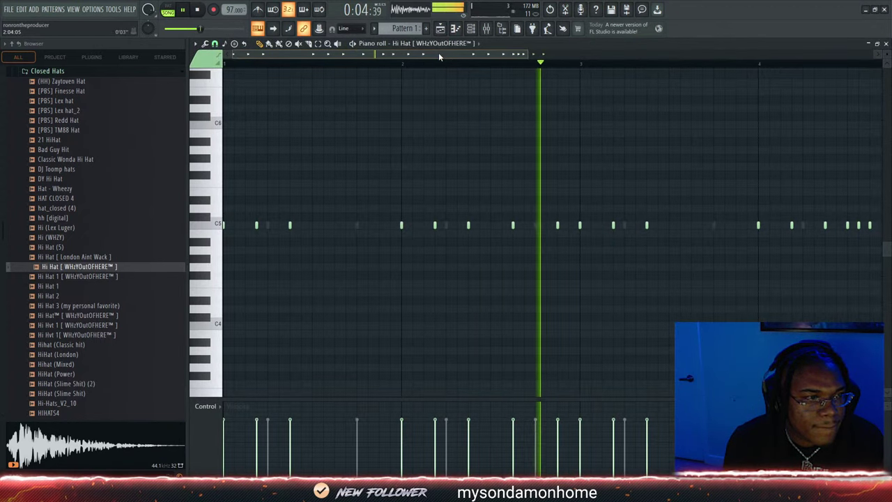
drag(438, 54, 582, 71)
mouse_move(583, 224)
mouse_down()
mouse_move(603, 224)
mouse_move(585, 215)
mouse_up()
key(ctrl+u)
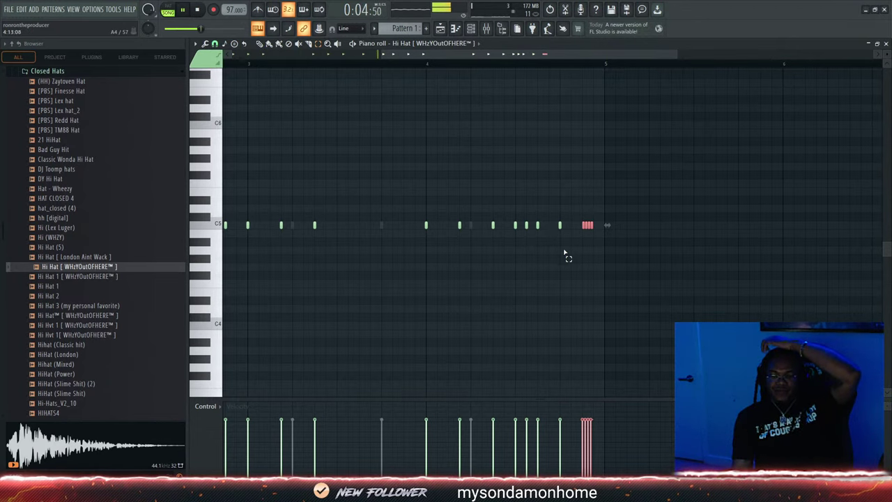
Add the [808] zay pierre sample from the Wheezy x2 Drumkit's 808s folder as a new channel below the hi-hat
key(F6)
scroll(59, 195, up, 1)
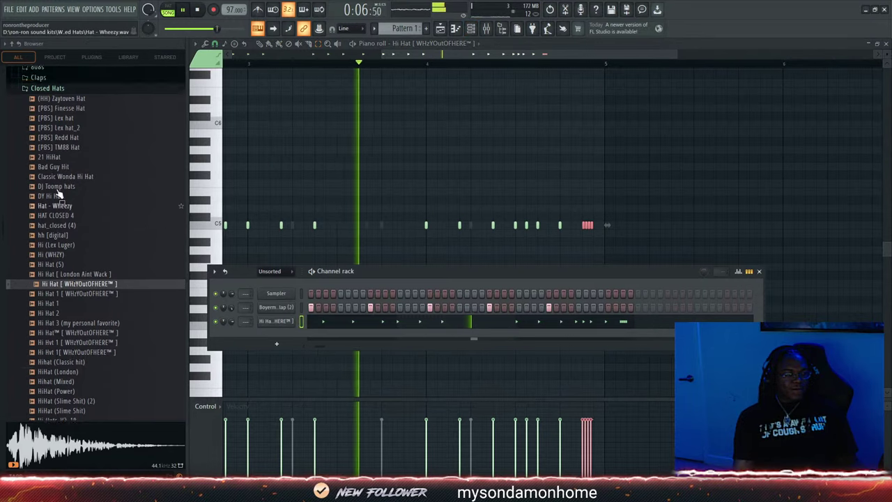
scroll(59, 195, up, 4)
click(38, 169)
scroll(69, 160, down, 3)
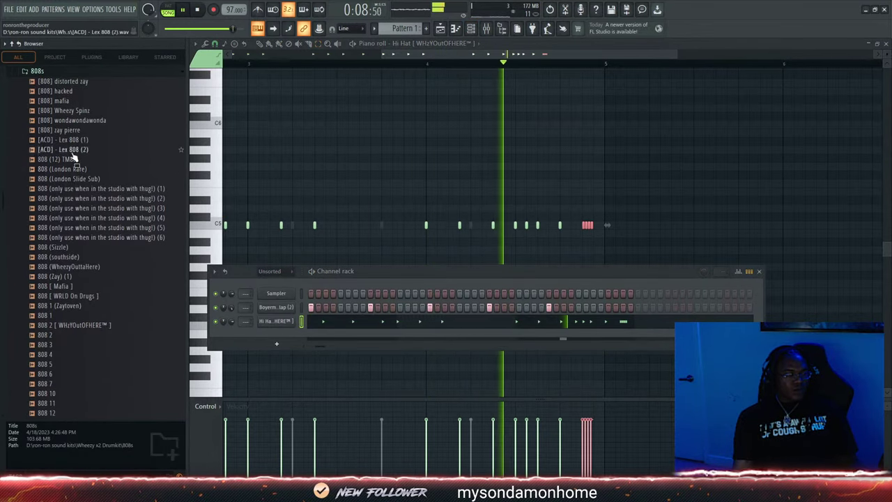
drag(60, 131, 62, 140)
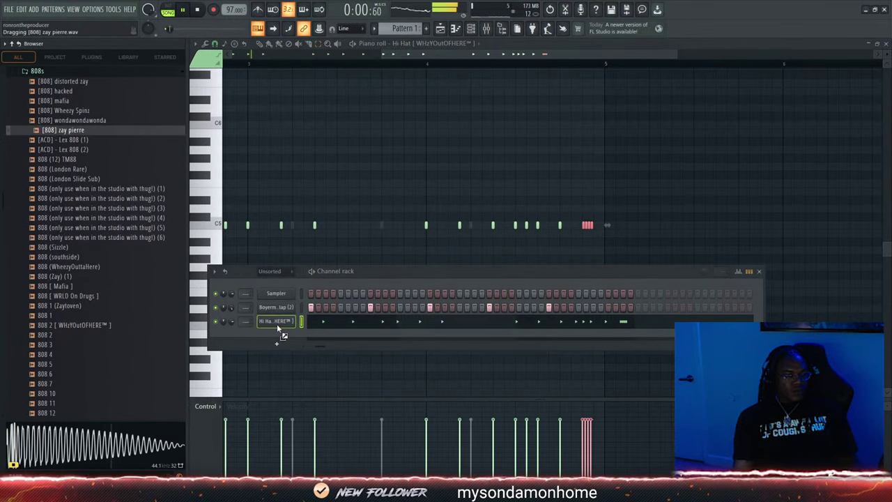
drag(276, 323, 276, 336)
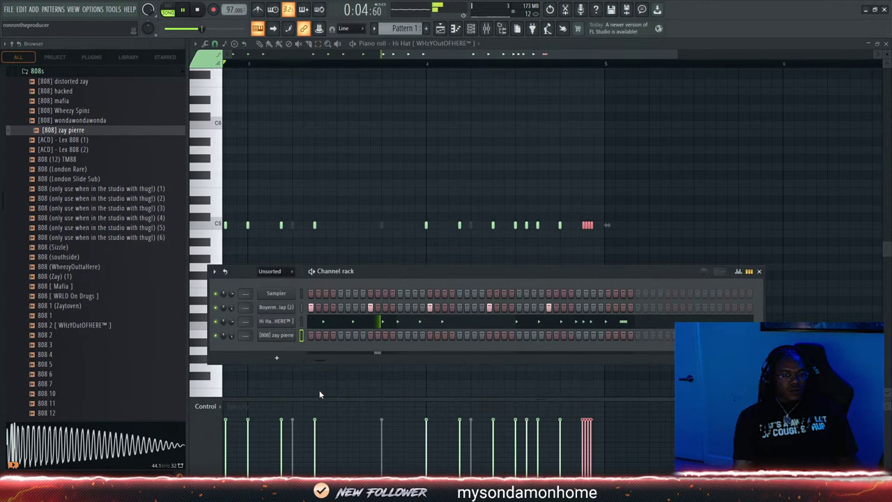
Place 808 notes at C5 on steps 1 and 7 of bars 1 and 2, plus step 13 of bar 2, in the piano roll
key(F7)
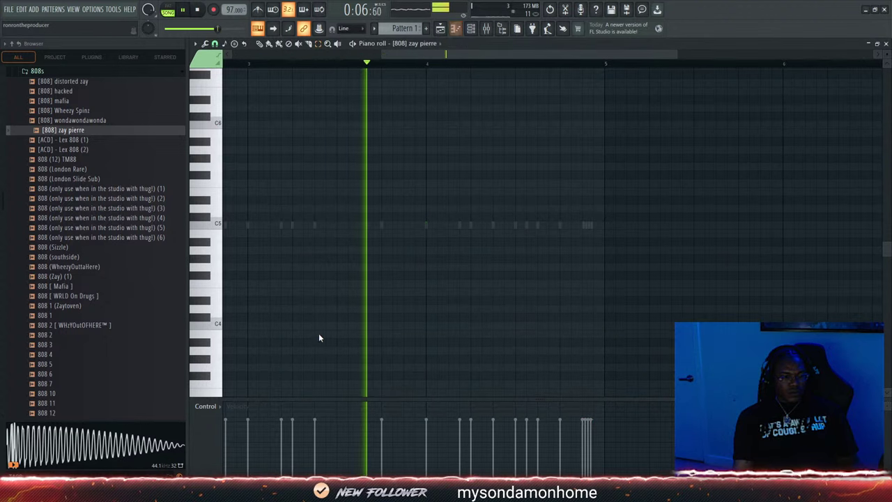
drag(458, 54, 302, 55)
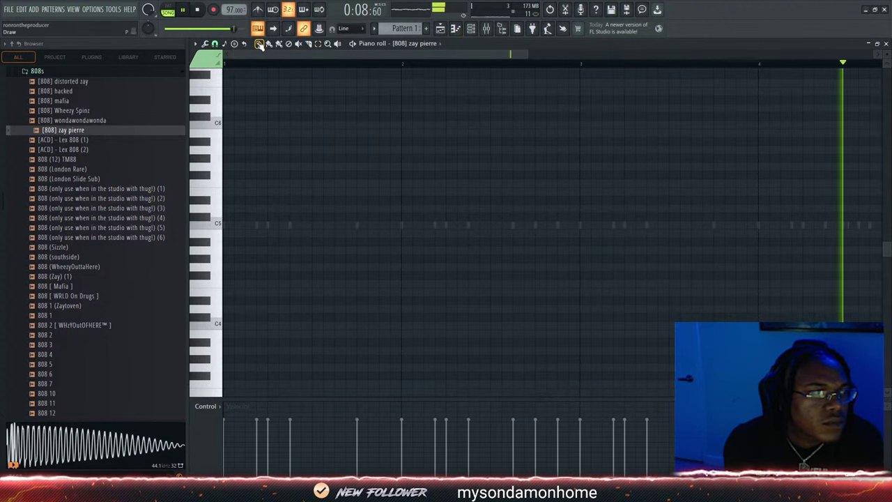
click(294, 224)
click(408, 225)
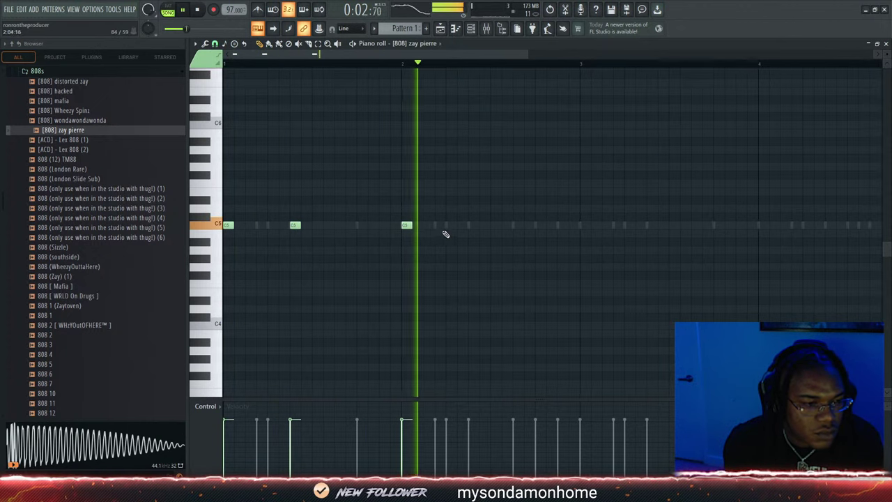
drag(227, 225, 227, 217)
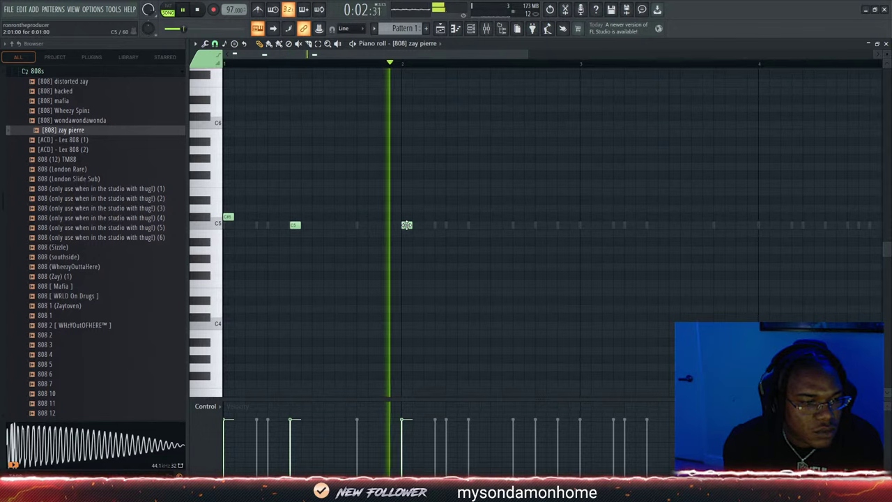
click(473, 225)
click(540, 225)
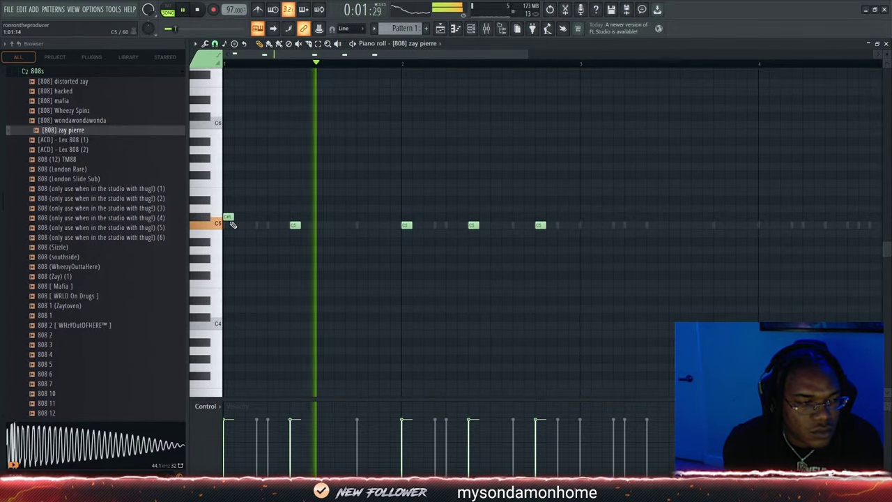
Try the first 808 note at D5, return it to C5 and restart playback
drag(228, 217, 223, 202)
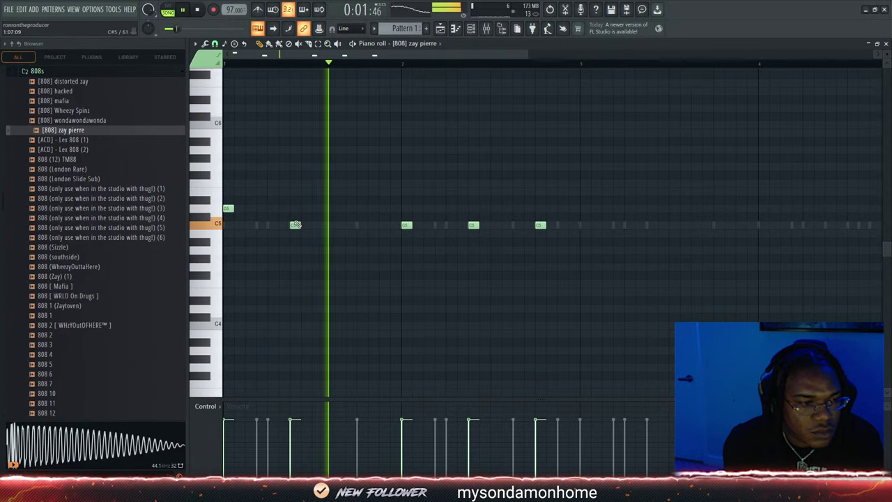
key(space)
drag(228, 208, 197, 207)
key(space)
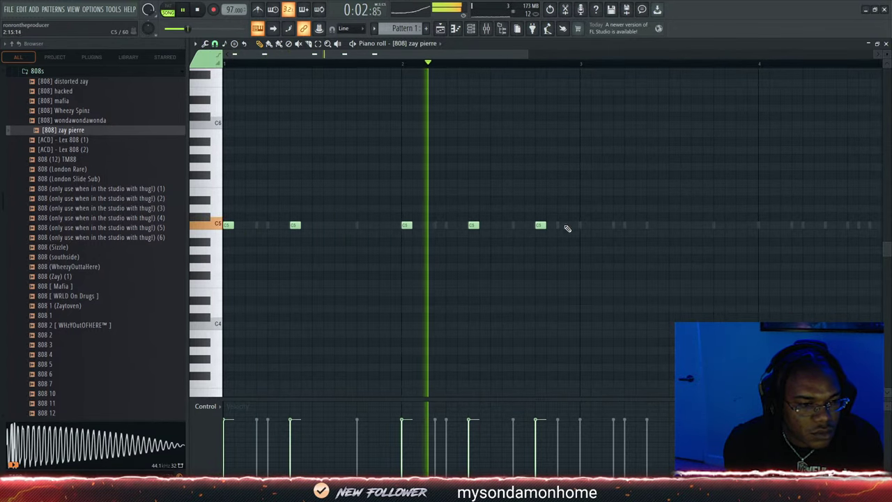
Move bar 2's last 808 note to the start of bar 3, and add C5 notes on bar 3 step 7 and bar 4 steps 1 and 7
drag(542, 225, 584, 224)
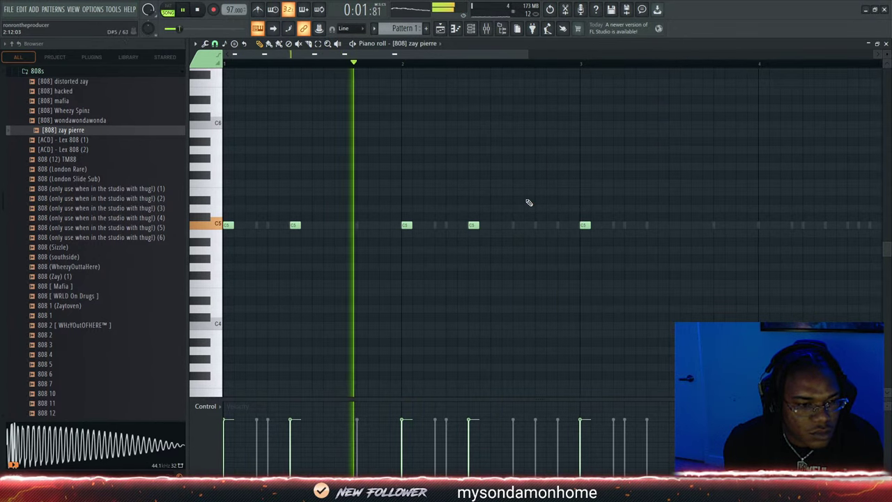
click(648, 224)
drag(462, 54, 509, 54)
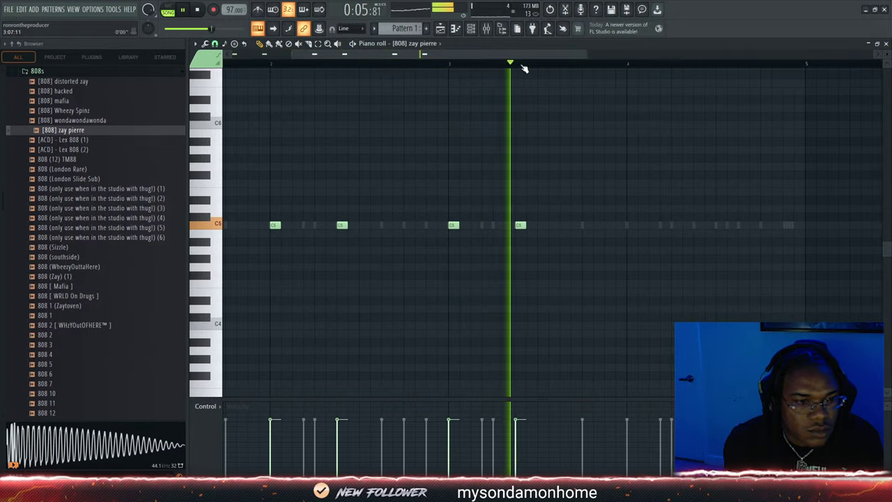
click(630, 225)
click(698, 224)
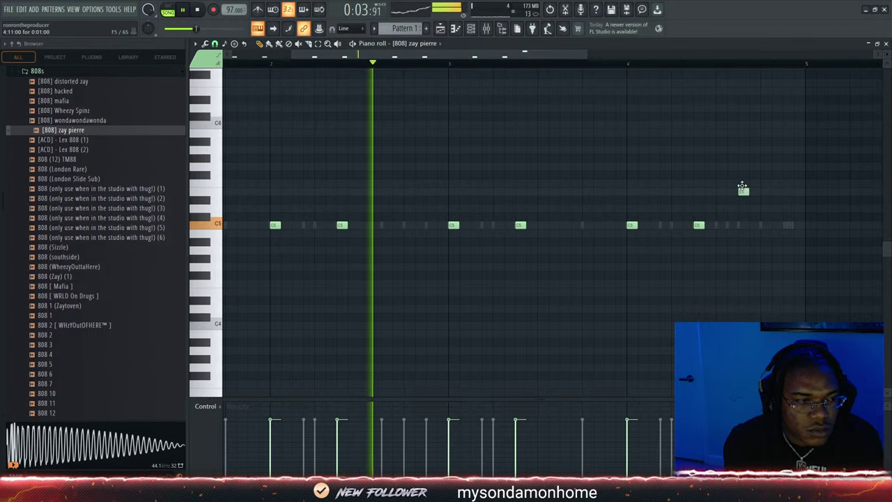
Add two E5 808 notes in bar 4, on steps 11 and 13
click(742, 192)
drag(491, 56, 578, 73)
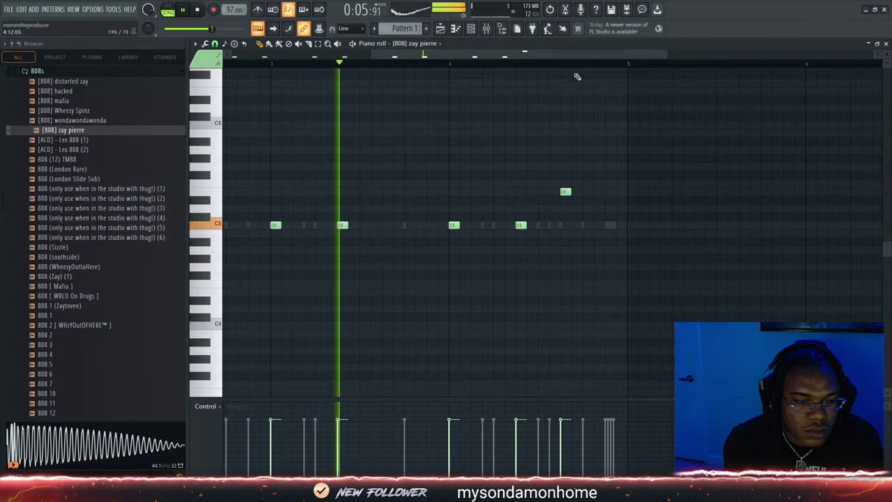
click(599, 191)
drag(599, 192, 589, 192)
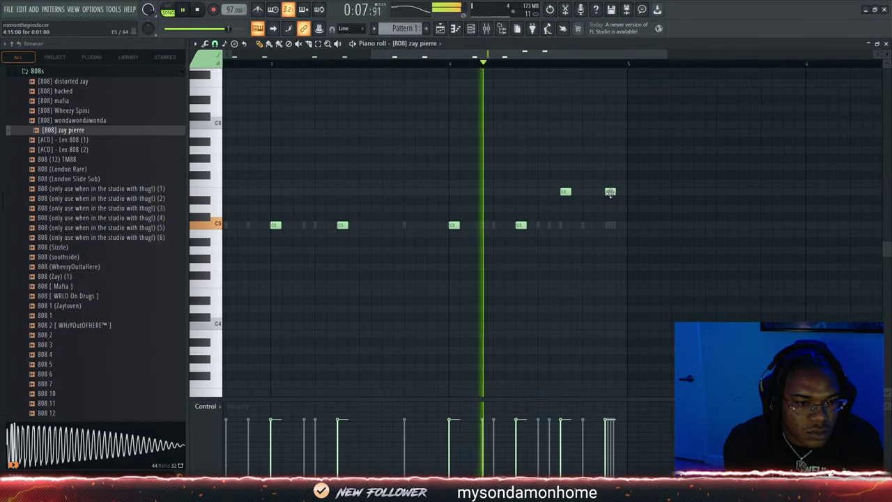
key(space)
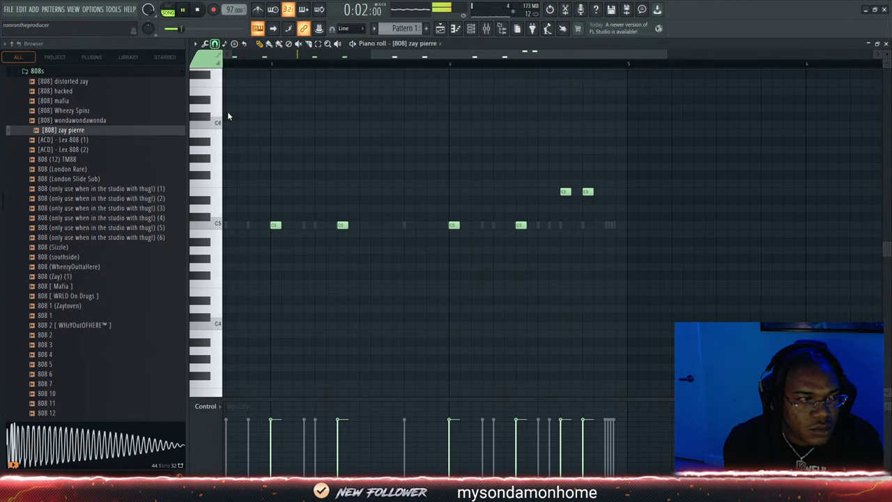
click(495, 64)
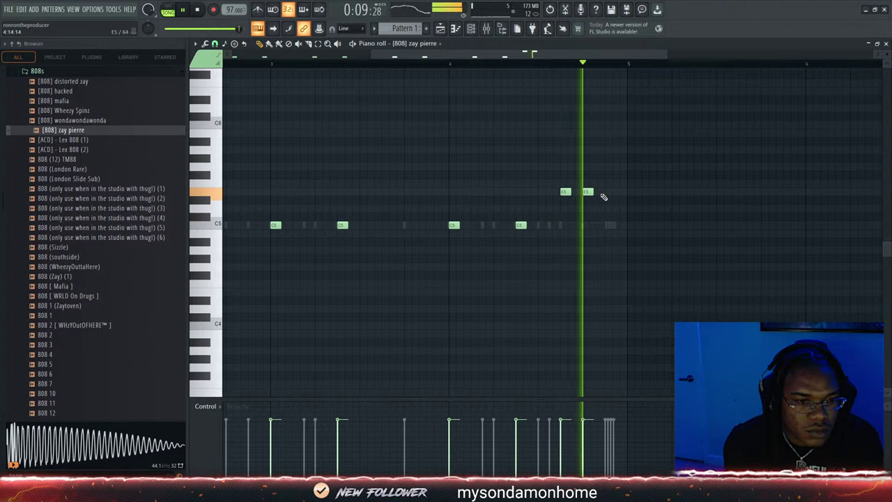
click(601, 192)
click(613, 192)
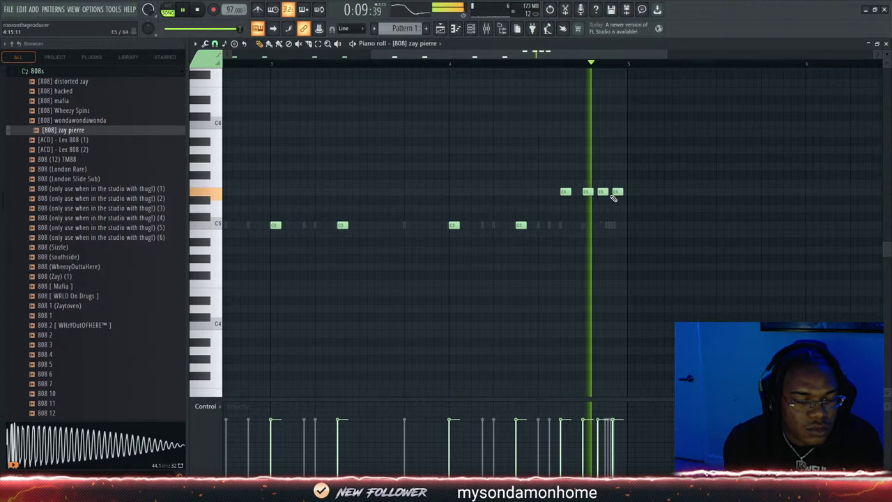
right_click(602, 192)
right_click(618, 193)
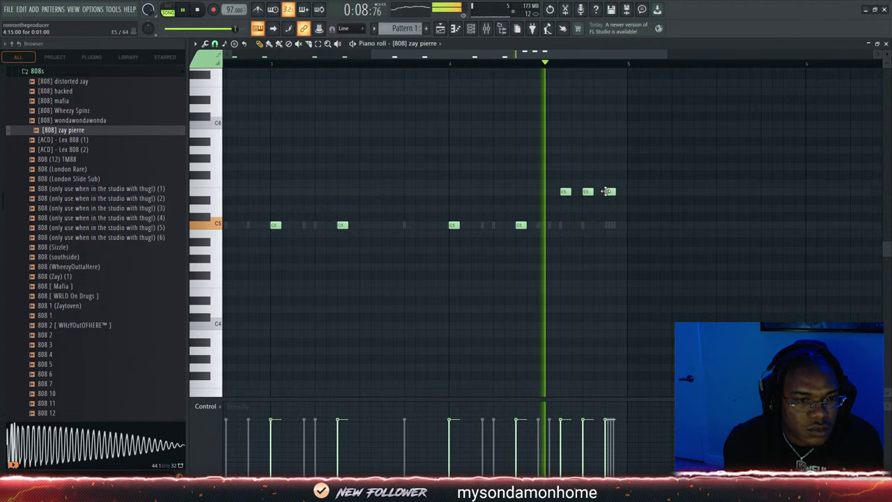
Finish bar 4 with an E5 808 note on step 15, lengthened to the end of the bar
click(613, 193)
right_click(622, 192)
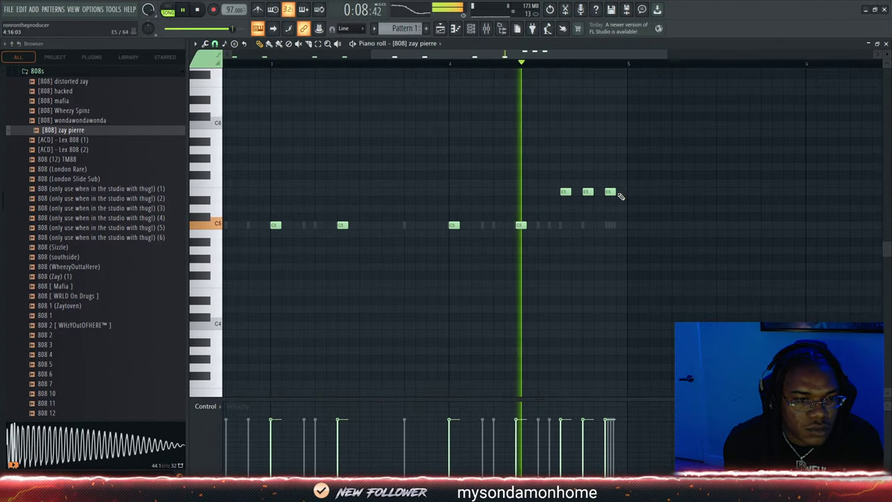
drag(614, 191, 626, 191)
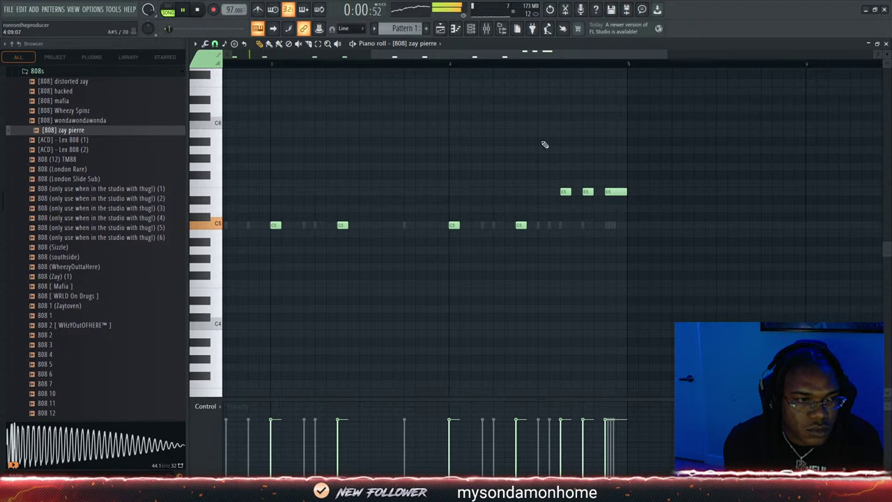
Show the mixer and channel rack and slightly lower the hi-hat channel's volume
click(486, 29)
click(471, 29)
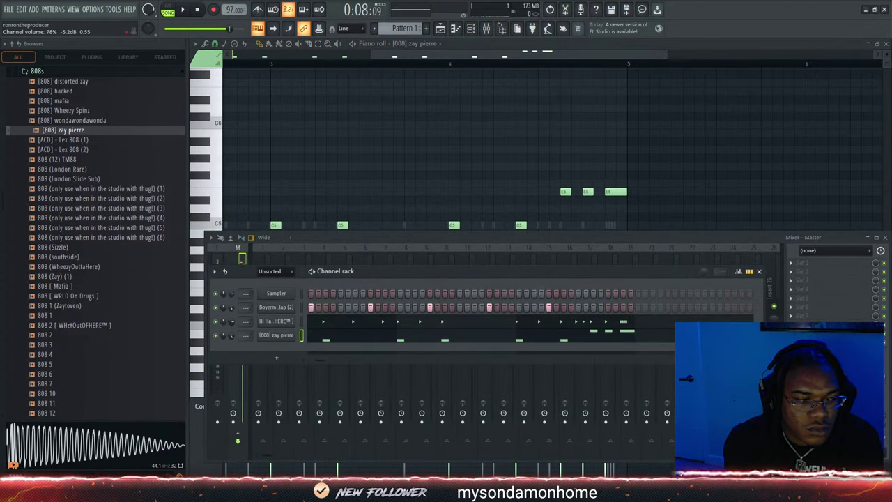
drag(232, 320, 232, 323)
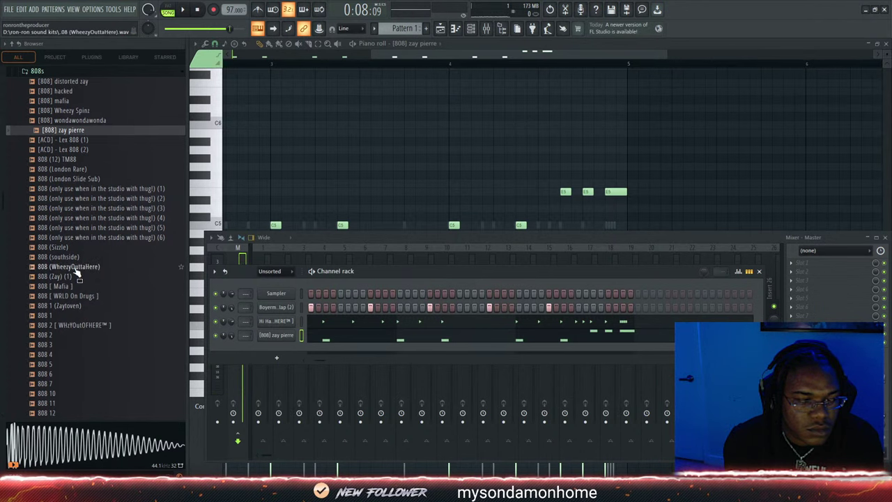
Audition the samples in the Wheezy x2 Drumkit's Open Hats folder
scroll(77, 270, up, 3)
click(61, 248)
click(59, 267)
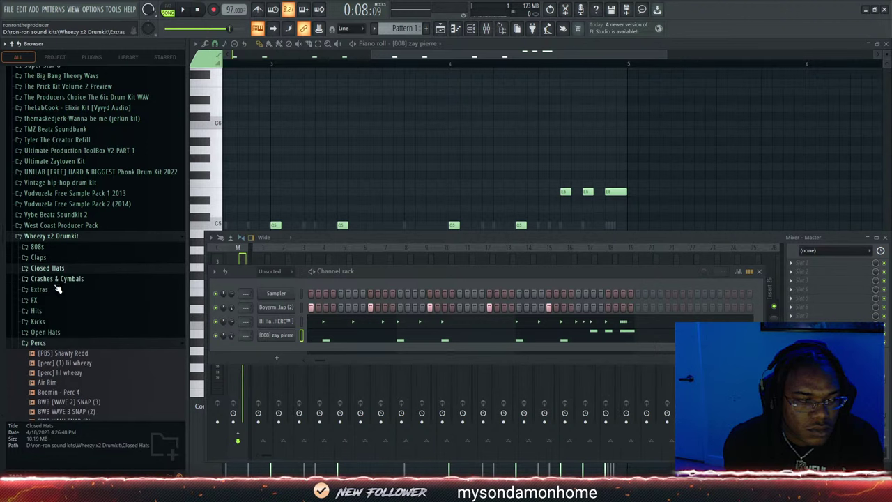
click(56, 331)
click(59, 354)
click(60, 373)
click(61, 383)
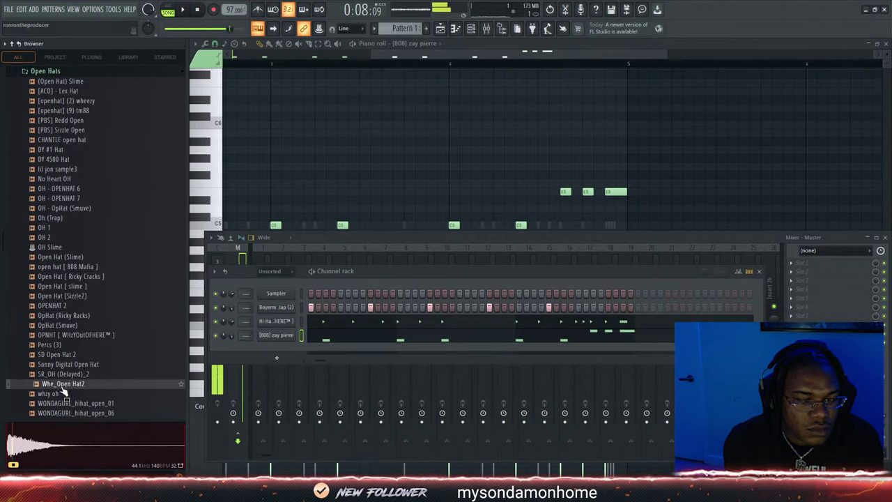
click(62, 402)
click(58, 374)
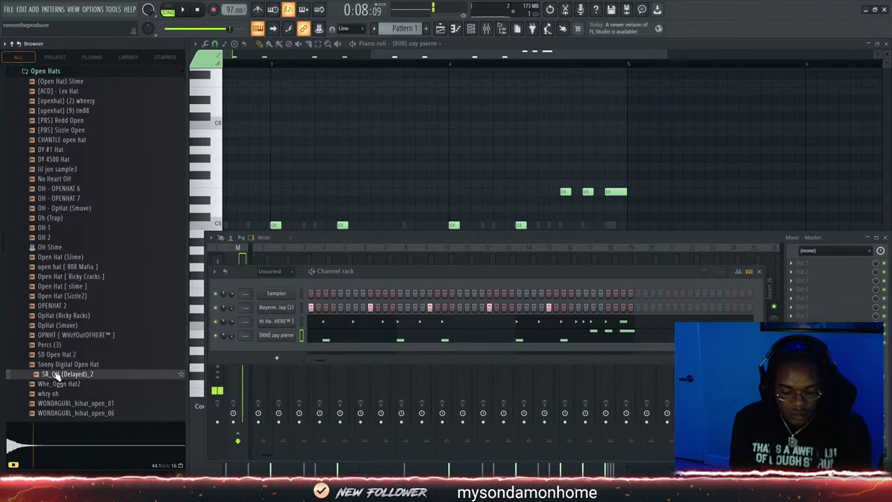
click(50, 366)
click(53, 372)
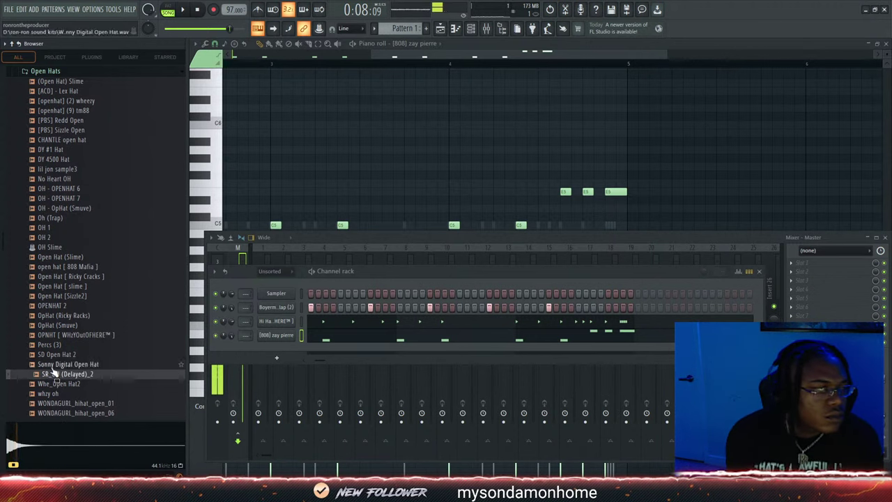
click(51, 365)
click(57, 335)
click(59, 305)
click(66, 286)
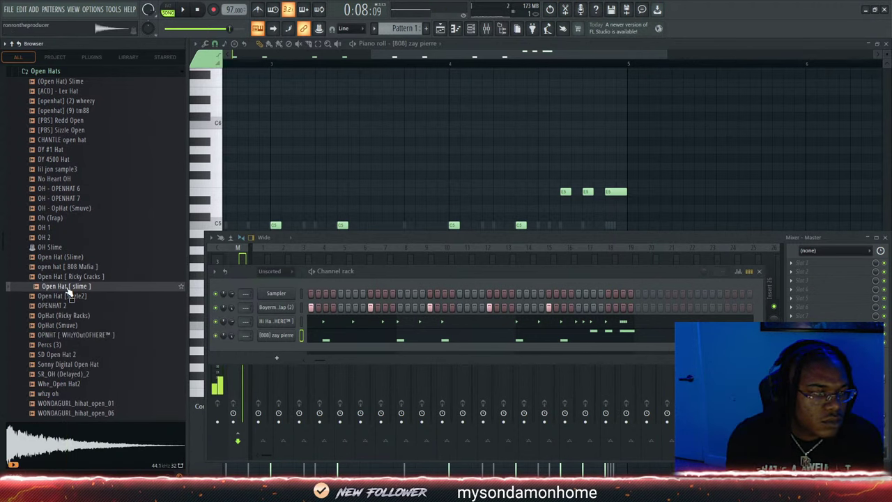
click(70, 276)
click(70, 267)
click(69, 315)
click(70, 344)
click(70, 325)
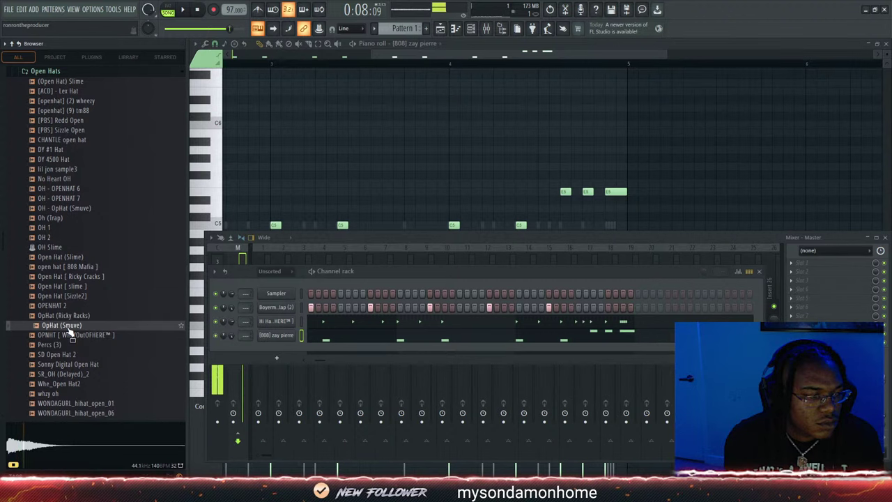
click(70, 314)
click(69, 306)
click(73, 315)
click(73, 335)
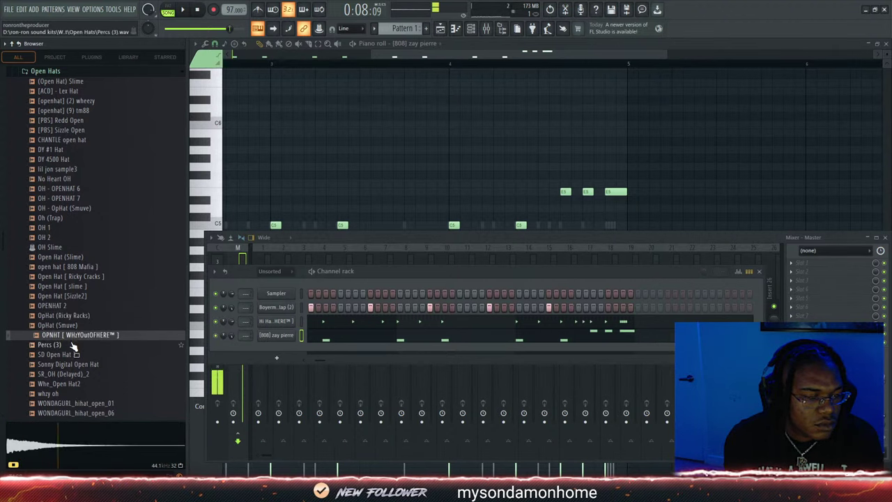
Add the Sonny Digital Open Hat sample as a new channel below the 808
click(73, 353)
click(75, 365)
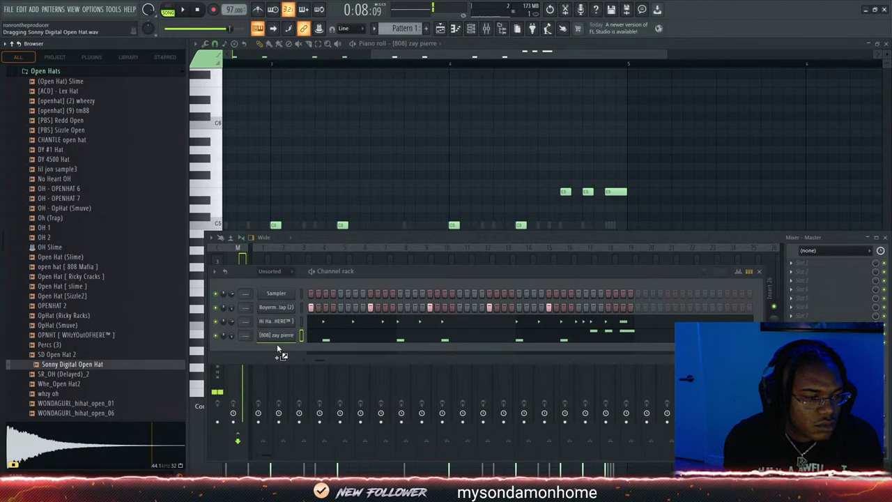
drag(277, 349, 276, 350)
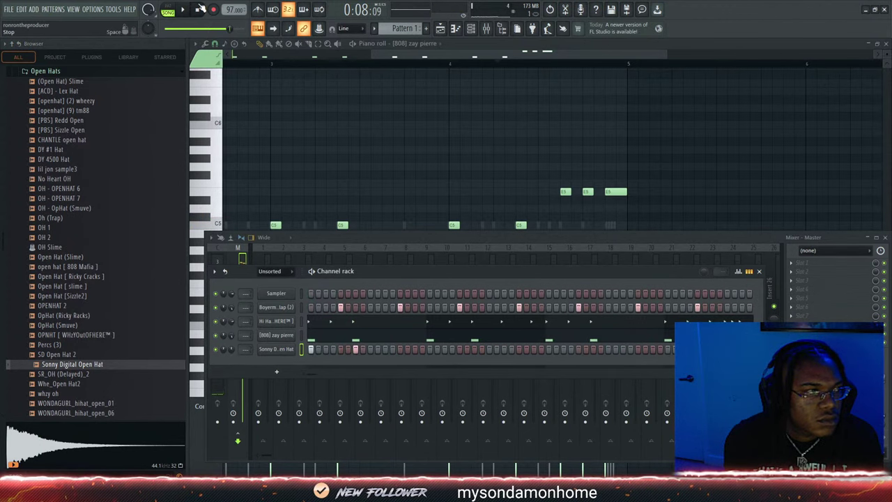
Program the Sonny Digital Open Hat on steps 1, 13, 17, 33, 45 and 49 of Pattern 1
click(429, 348)
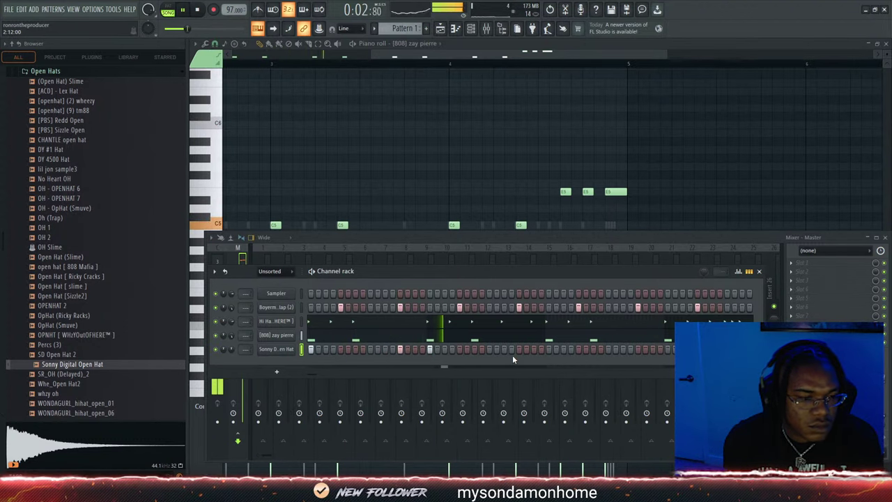
click(548, 349)
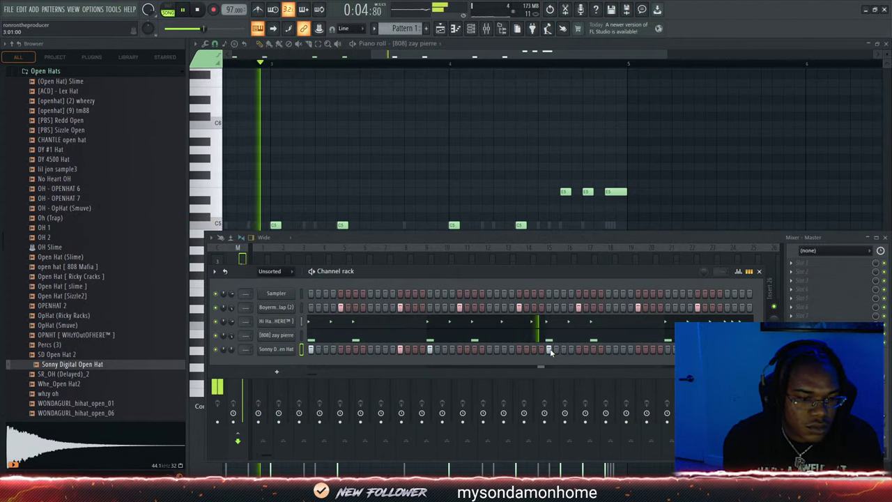
click(637, 348)
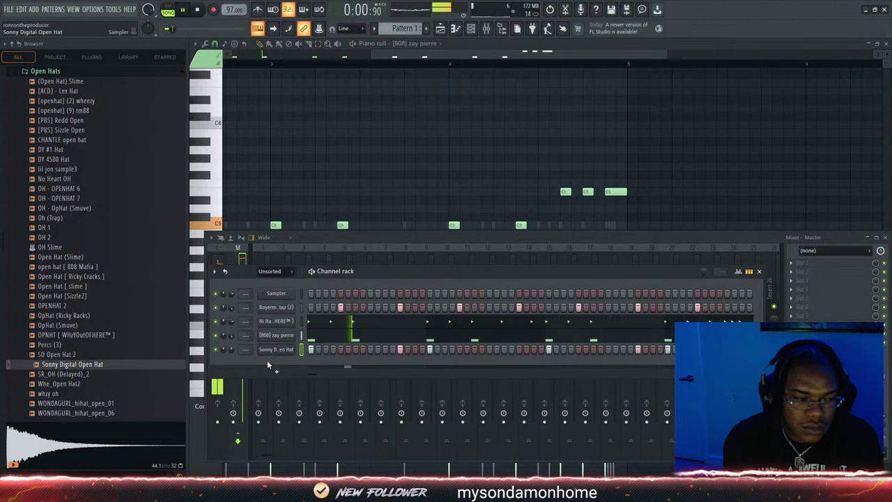
Audition more open hats from the same folder and add OH - OPENHAT 7 as a new channel below the Sonny Digital Open Hat
scroll(106, 318, up, 4)
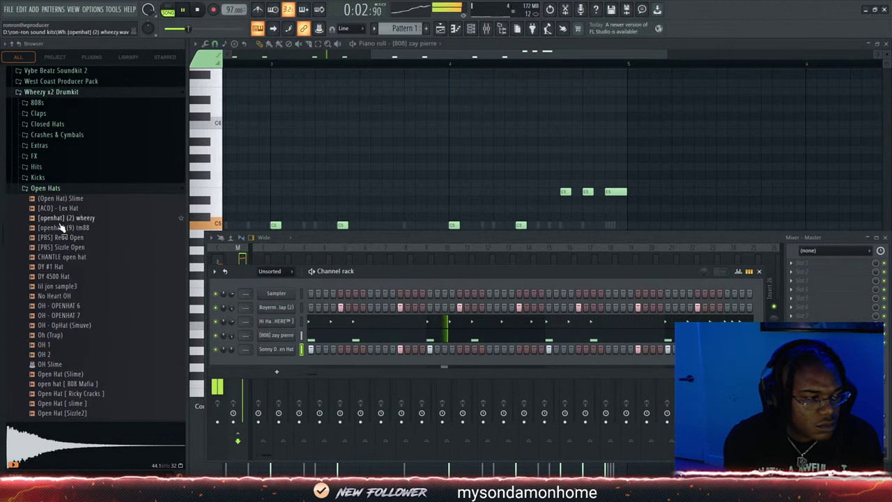
click(62, 257)
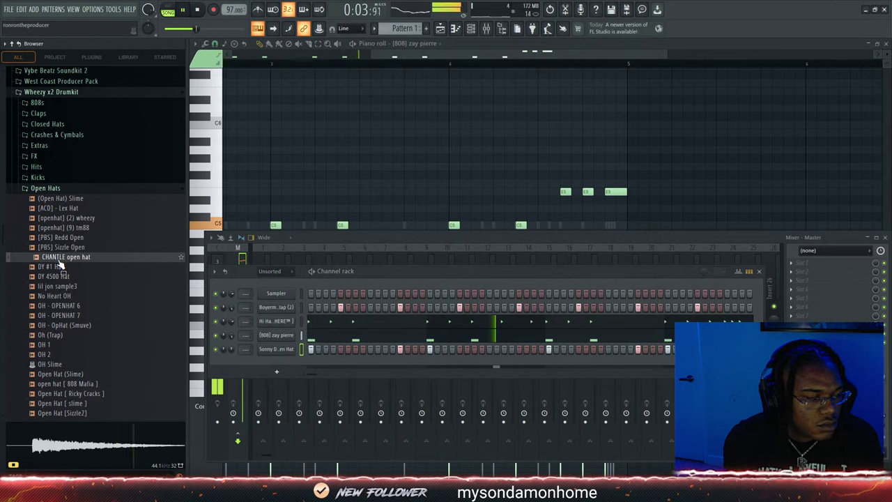
click(65, 288)
click(65, 297)
click(65, 308)
click(64, 317)
drag(65, 322, 282, 360)
drag(315, 389, 441, 389)
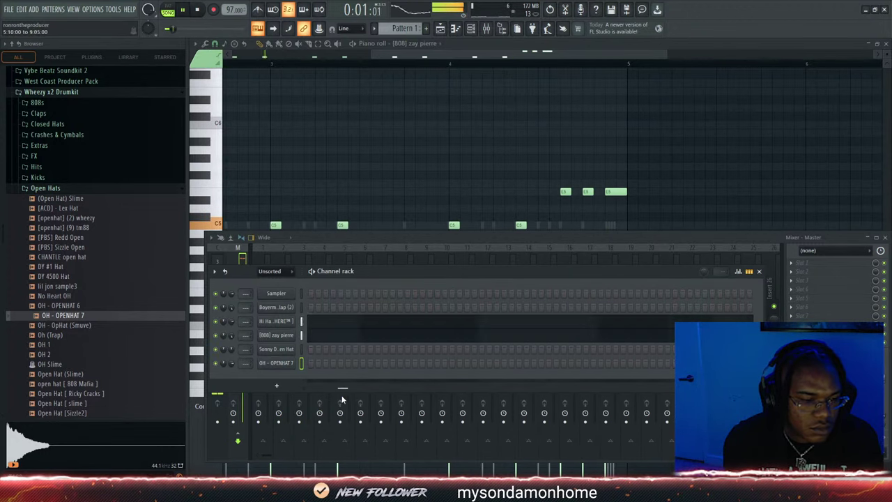
Draw three short, evenly spaced C5 notes for the OH - OPENHAT 7 channel across the last beat of bar 4
drag(340, 397, 319, 398)
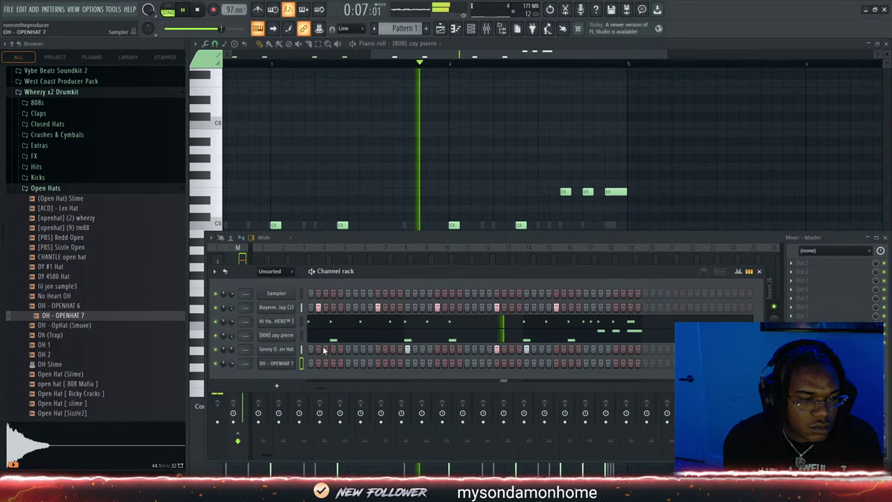
key(F7)
click(586, 226)
drag(610, 228, 523, 223)
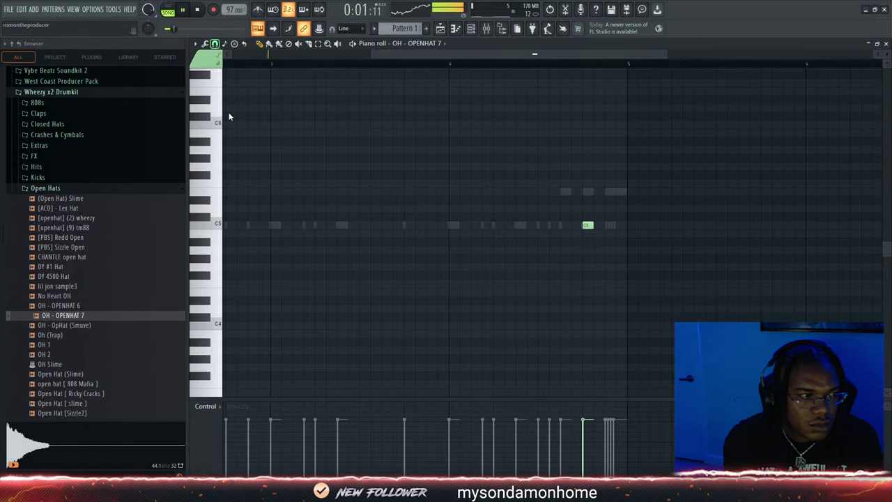
click(529, 65)
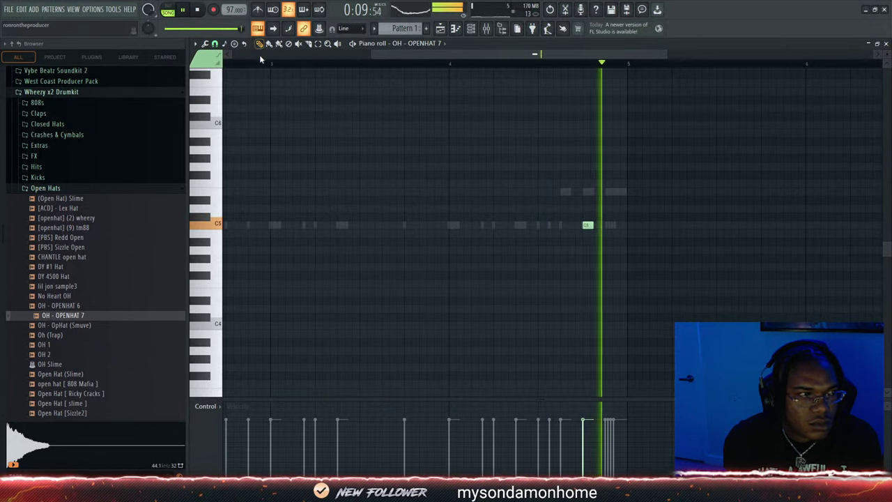
key(space)
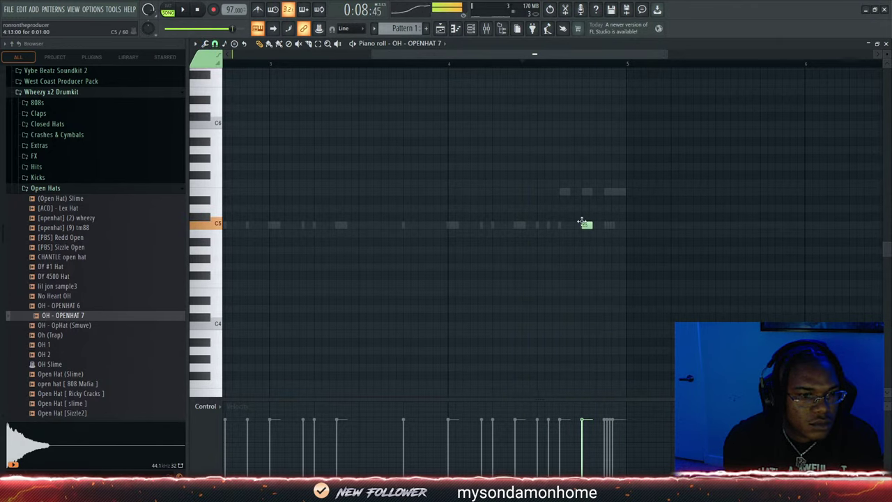
key(space)
click(597, 225)
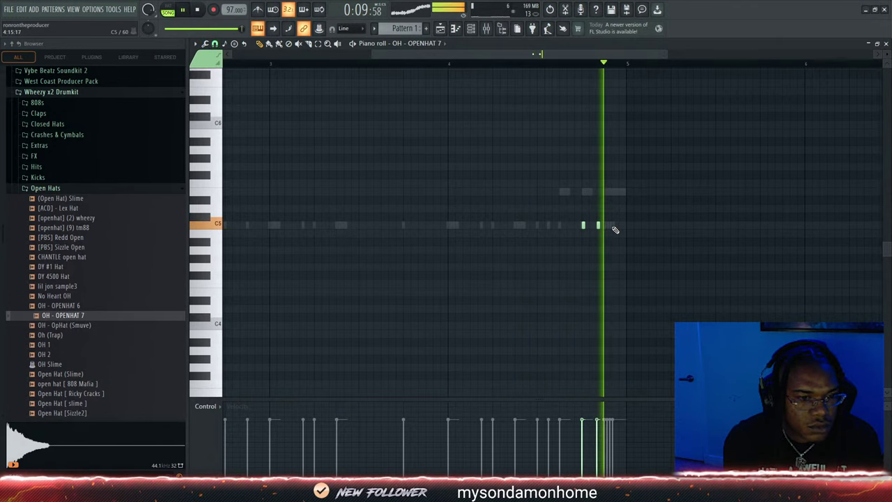
key(space)
key(space)
Check the OH - OPENHAT 7 sampler settings and turn down its channel volume
click(471, 28)
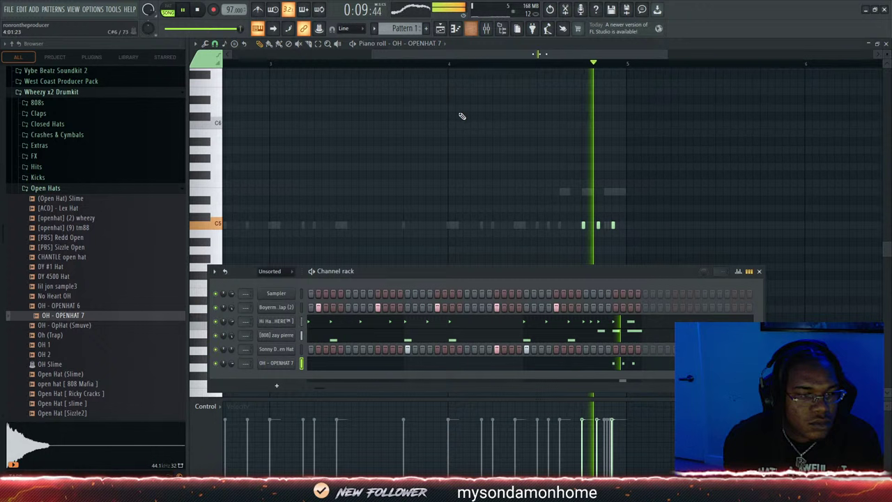
click(277, 363)
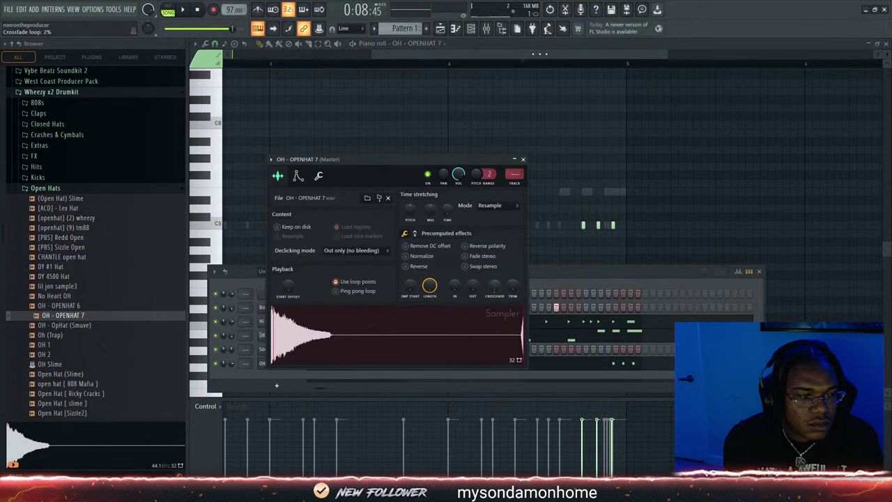
click(545, 271)
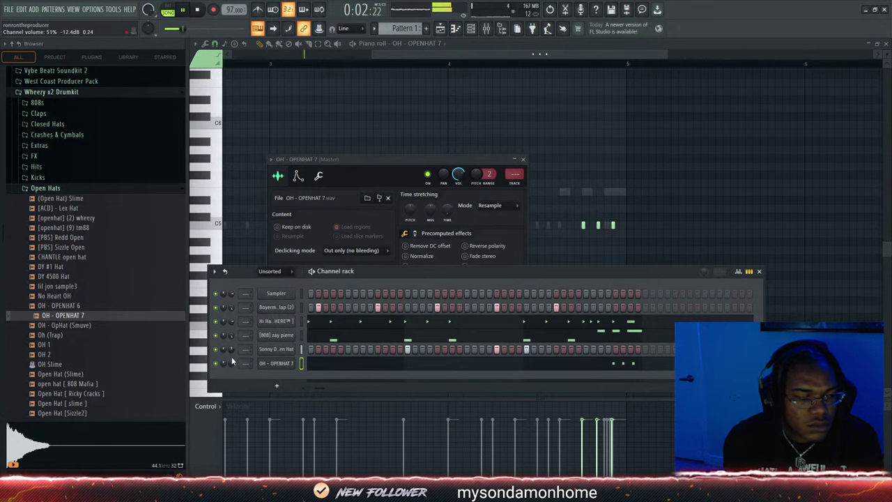
drag(232, 361, 229, 348)
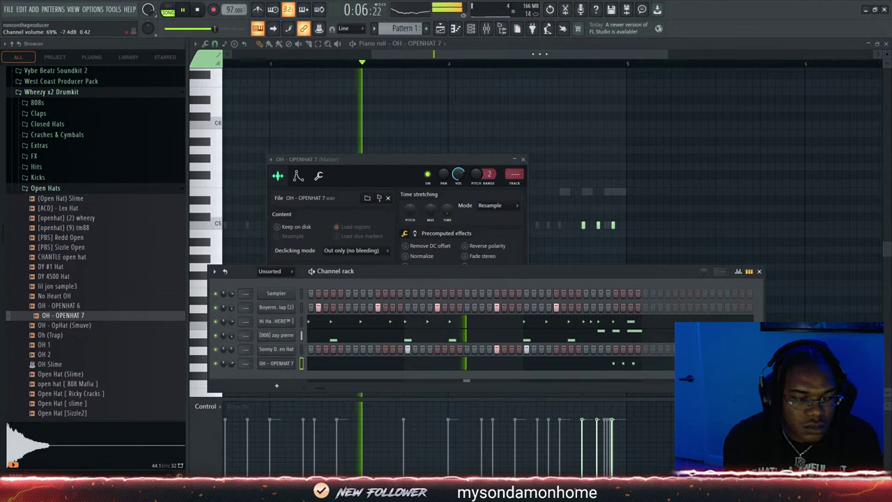
Find the Wheezy x2 Drumkit's Kicks folder and add [kick] wheeze wave as a new channel below OH - OPENHAT 7
scroll(73, 253, up, 2)
scroll(73, 252, up, 3)
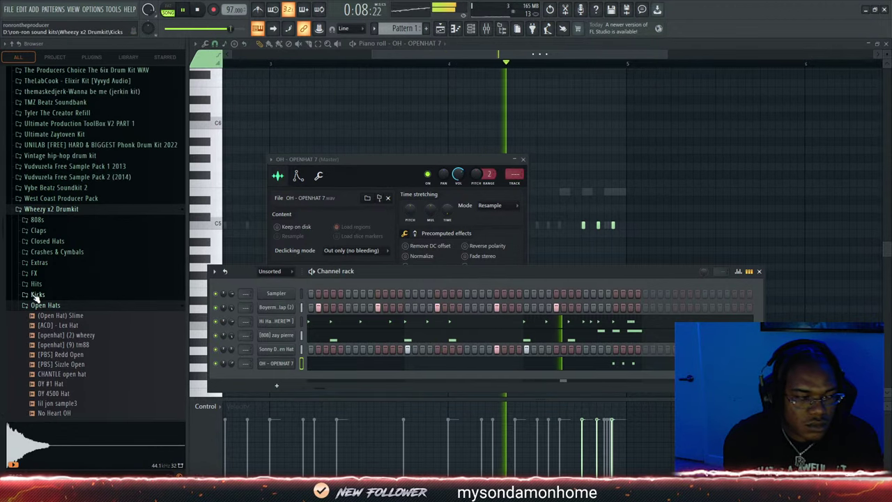
click(43, 304)
click(43, 295)
click(37, 131)
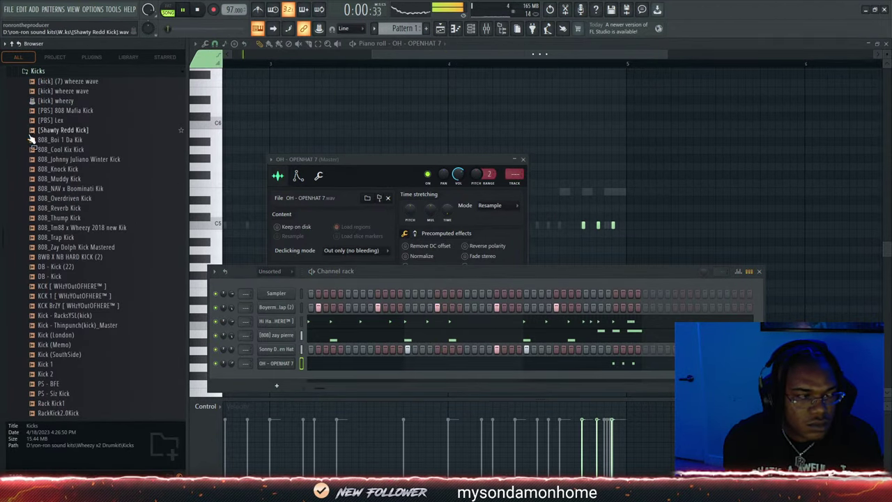
drag(60, 96, 279, 380)
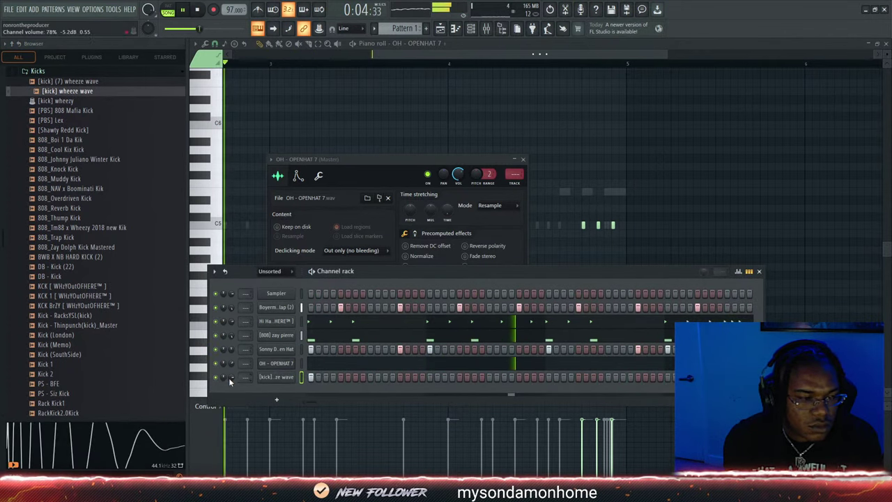
Program the wheeze wave kick under the 808 hits on steps 1, 7, 17, 23, 33, 39, 49 and 55
click(355, 377)
click(430, 376)
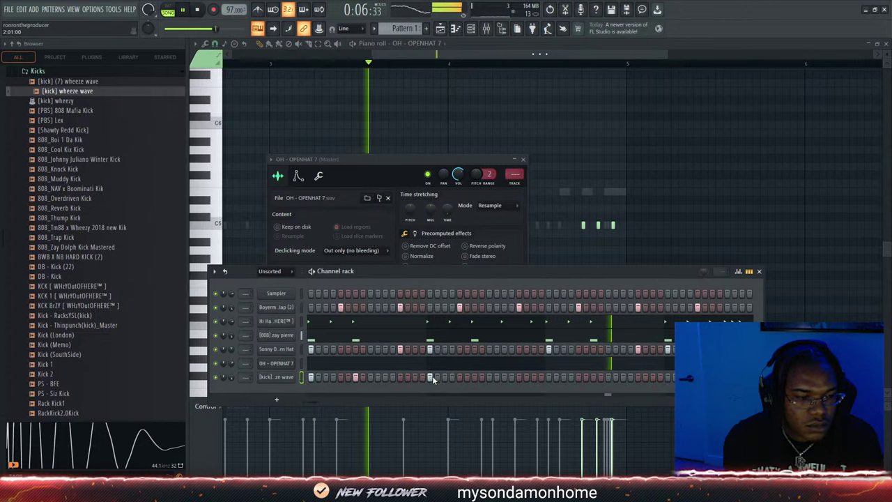
click(593, 377)
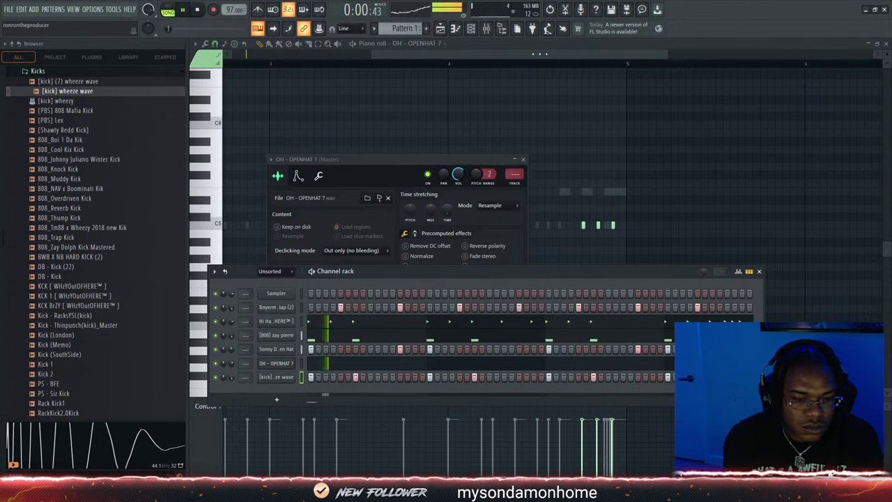
scroll(529, 348, right, 3)
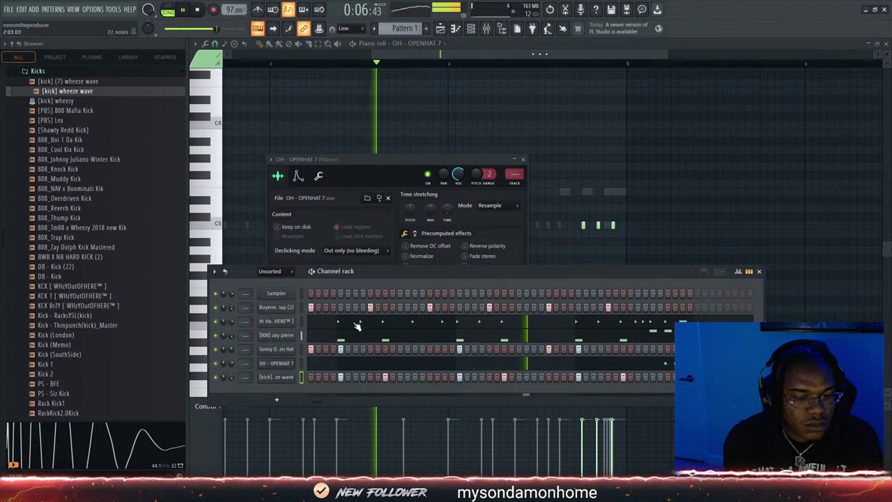
Check the Wheezy x2 Drumkit's Hits folder and audition samples from its Open Hats folder
scroll(69, 327, up, 6)
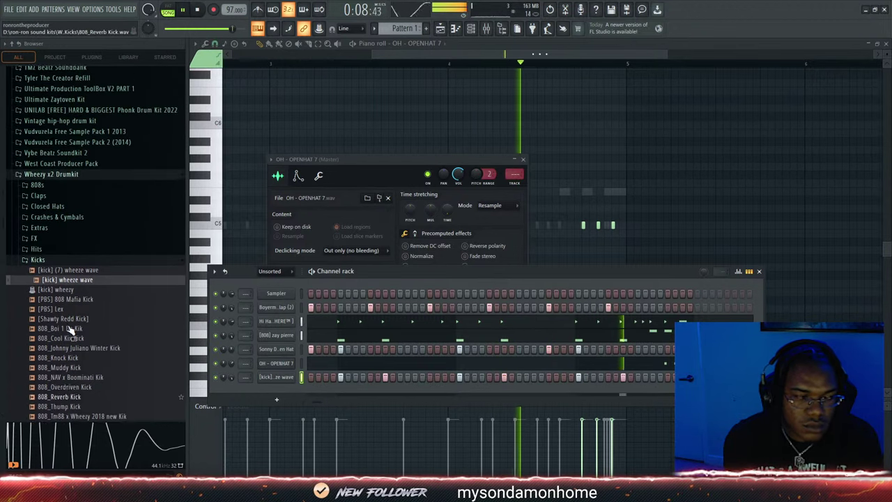
scroll(69, 327, up, 2)
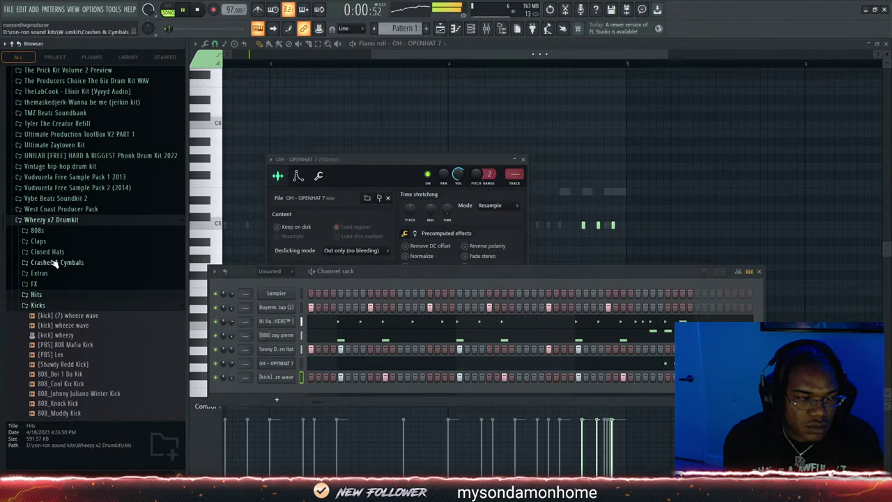
click(43, 298)
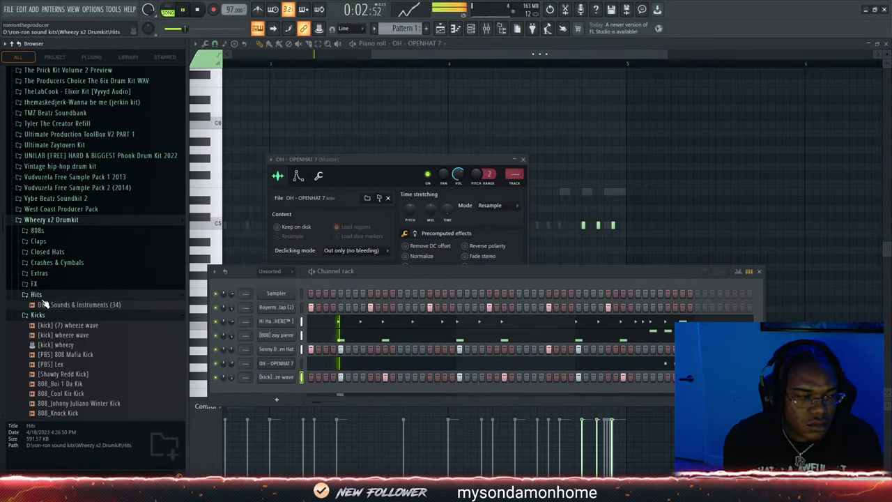
click(50, 296)
click(52, 306)
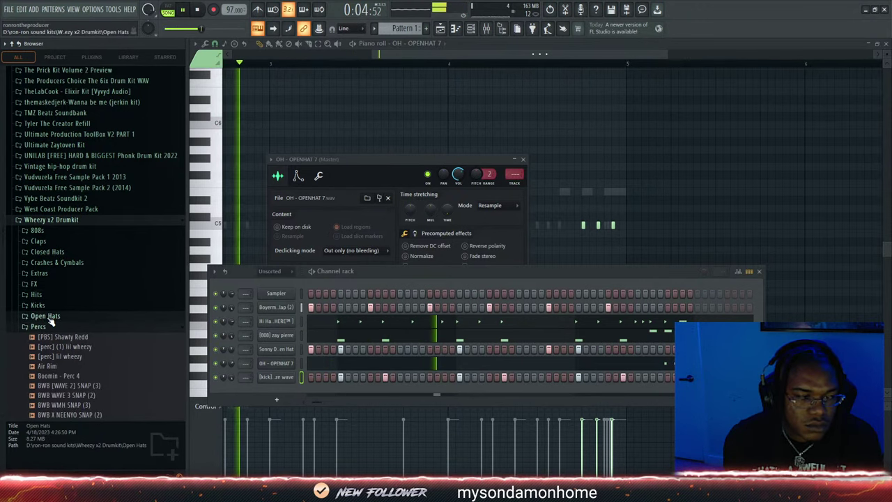
click(50, 318)
click(51, 329)
click(53, 346)
click(58, 365)
scroll(61, 362, up, 5)
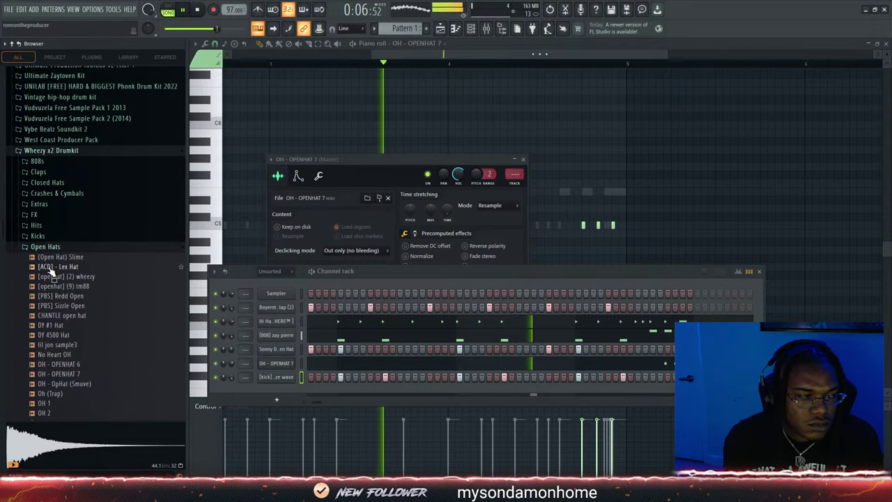
Audition samples throughout the Wheezy x2 Drumkit's 808s folder
click(54, 248)
click(38, 162)
click(47, 189)
click(52, 208)
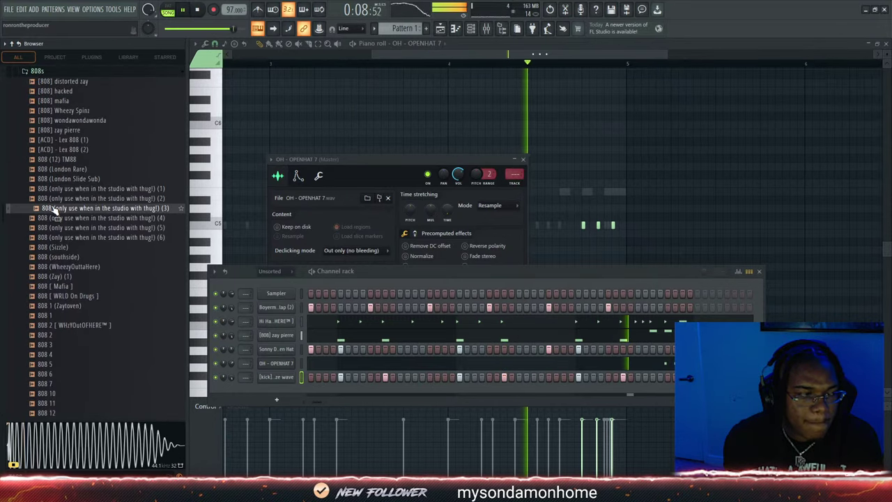
click(57, 228)
click(62, 258)
click(64, 266)
click(67, 286)
click(66, 305)
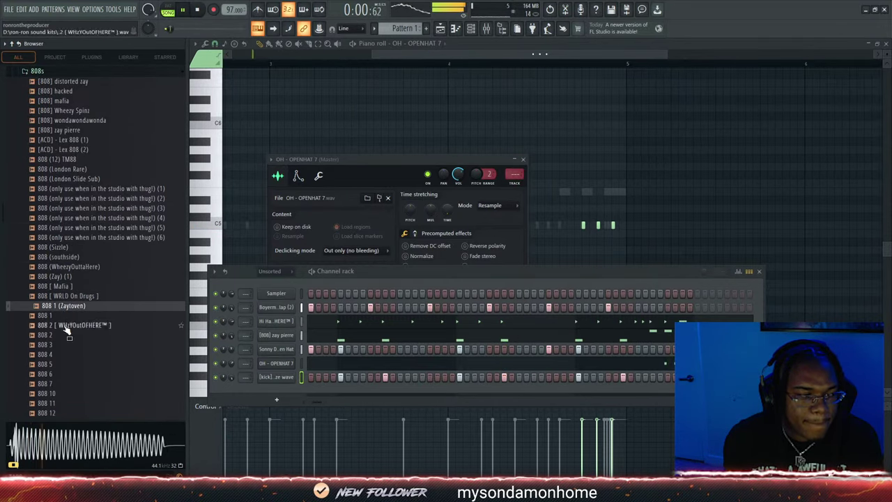
click(66, 335)
click(65, 354)
click(62, 384)
click(64, 368)
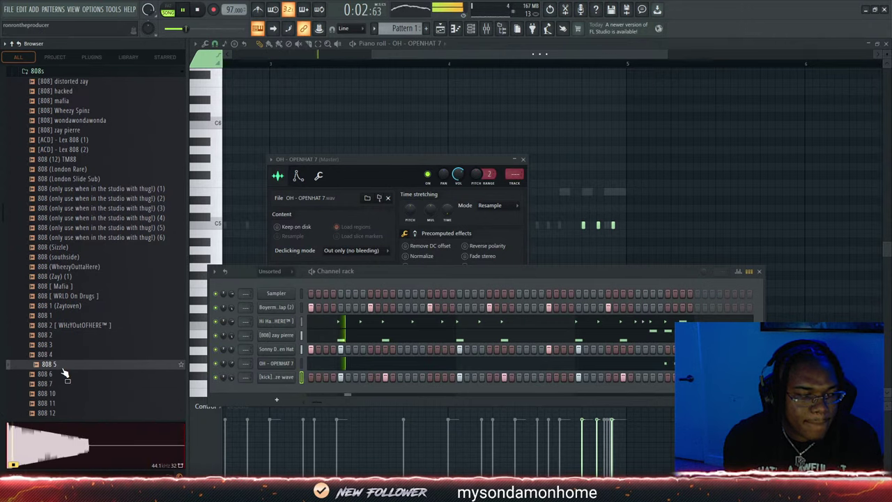
scroll(44, 159, up, 4)
click(50, 186)
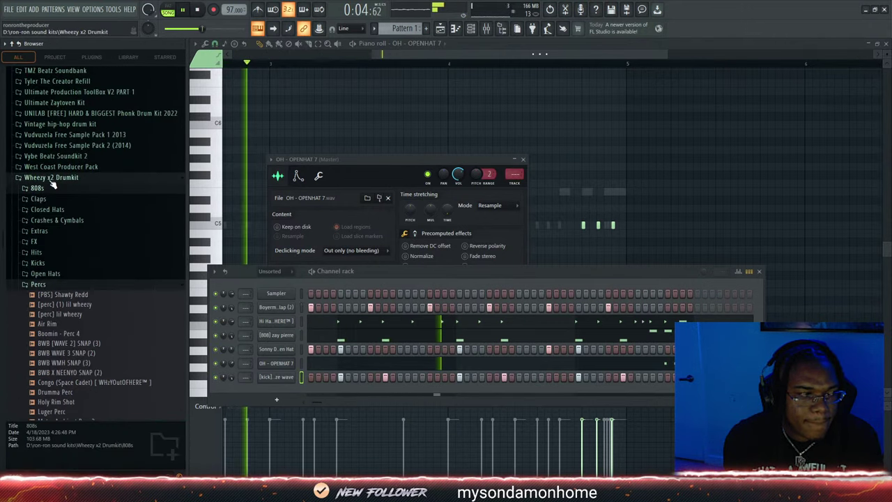
Leave the Wheezy x2 Drumkit and audition the 25 Spinback (3) sample from the RON-RONDOTHATSHIT KIT's SFX folder
click(54, 179)
scroll(56, 209, down, 15)
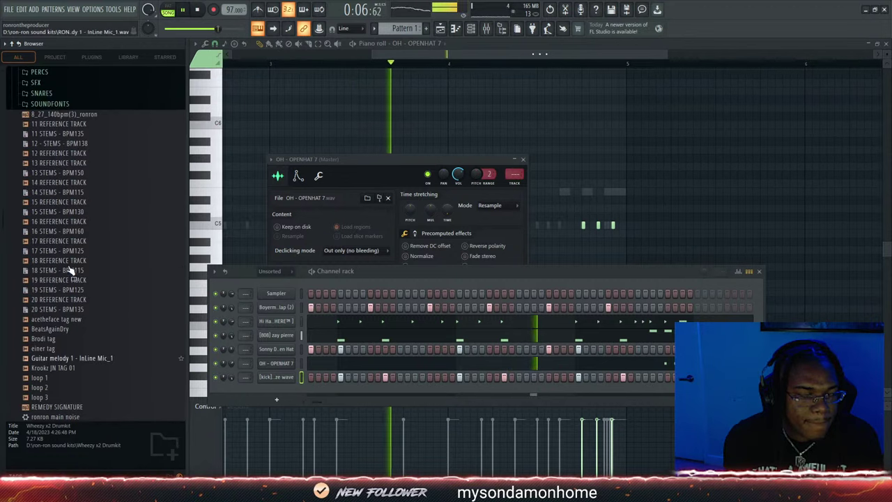
scroll(69, 292, up, 3)
scroll(66, 269, up, 3)
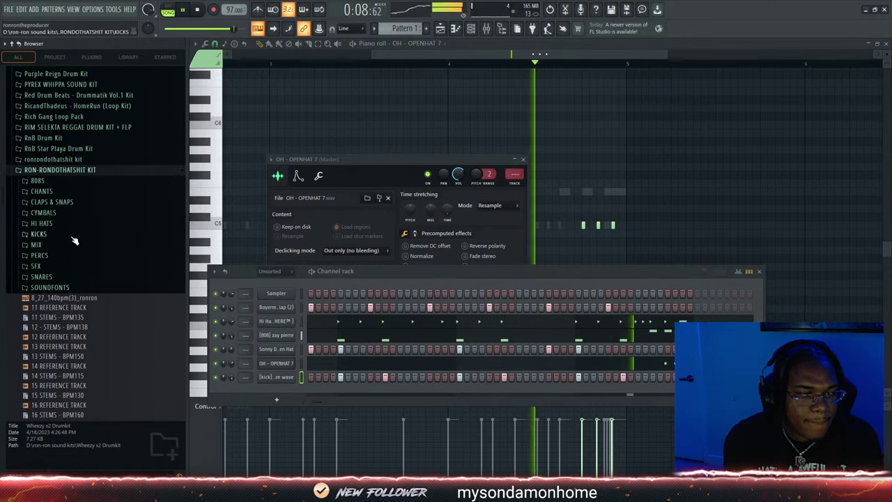
click(62, 265)
click(63, 266)
click(62, 266)
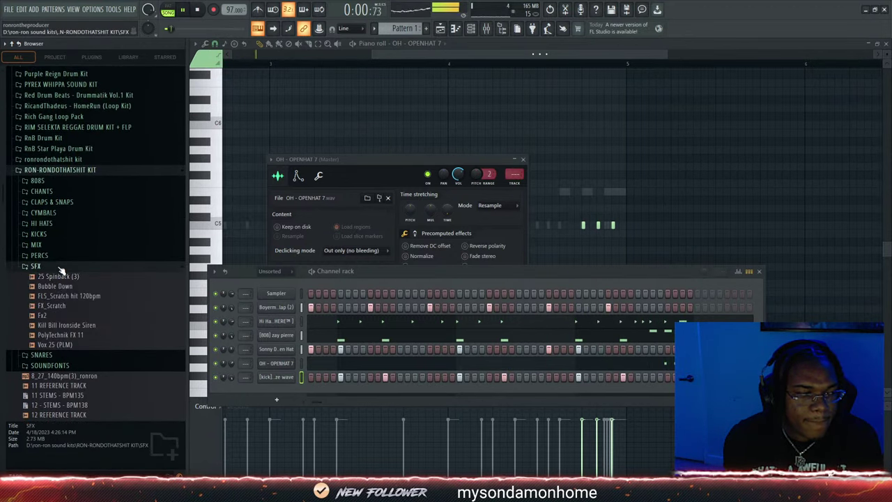
click(61, 276)
click(56, 266)
Audition the percussion samples in the RON-RONDOTHATSHIT KIT's PERCS folder, from Clean Bongo to Triangle_Open
click(54, 255)
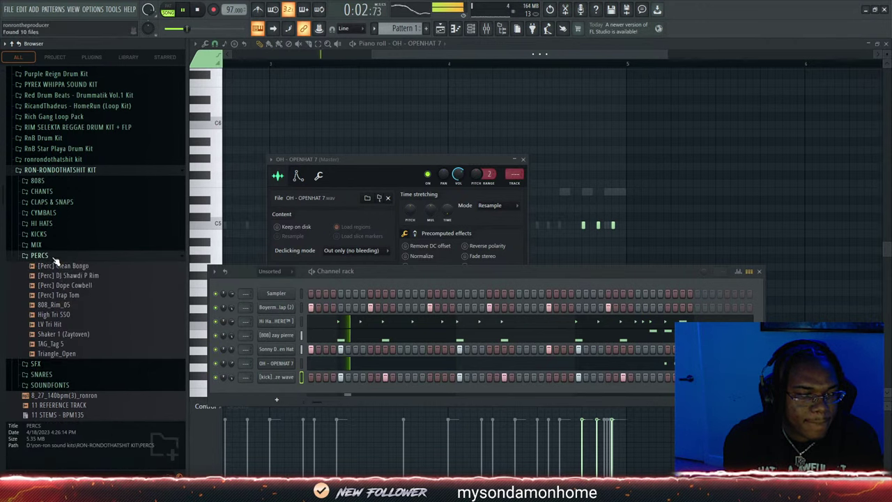
click(57, 266)
click(61, 284)
click(61, 314)
click(63, 334)
click(64, 343)
click(65, 353)
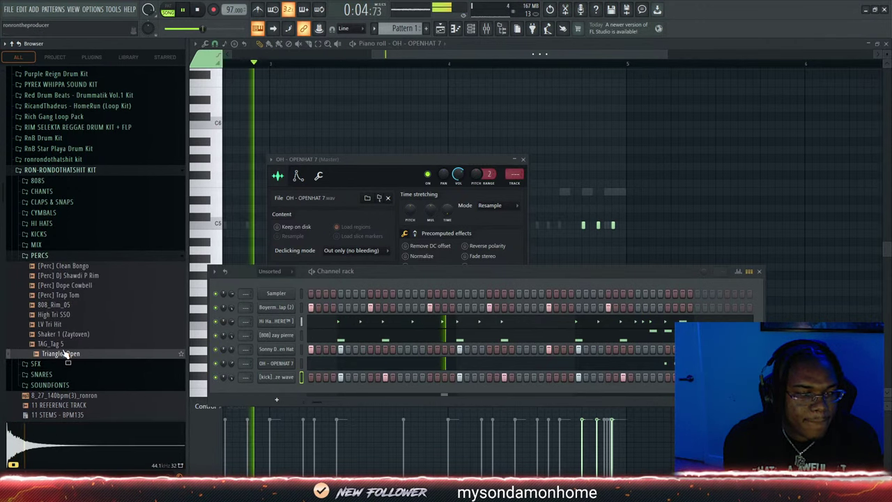
click(66, 324)
click(66, 304)
click(68, 285)
click(62, 265)
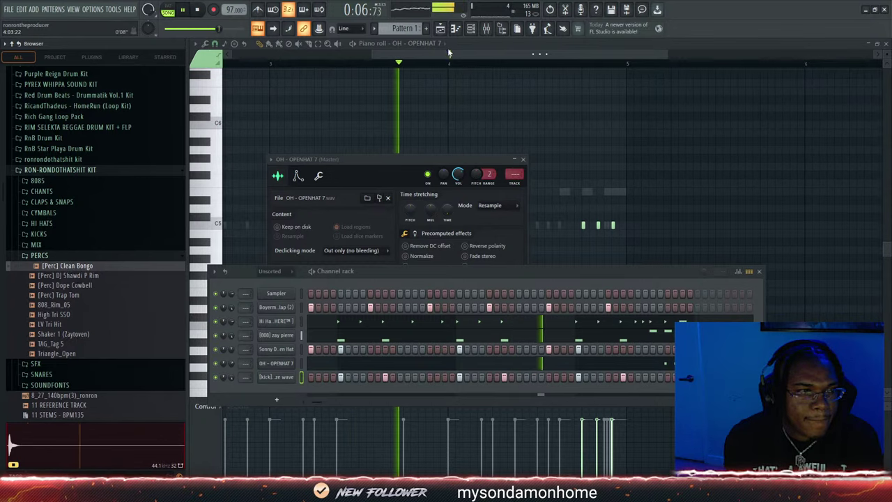
Show the playlist with the channel rack open and switch to the empty Pattern 2
click(440, 28)
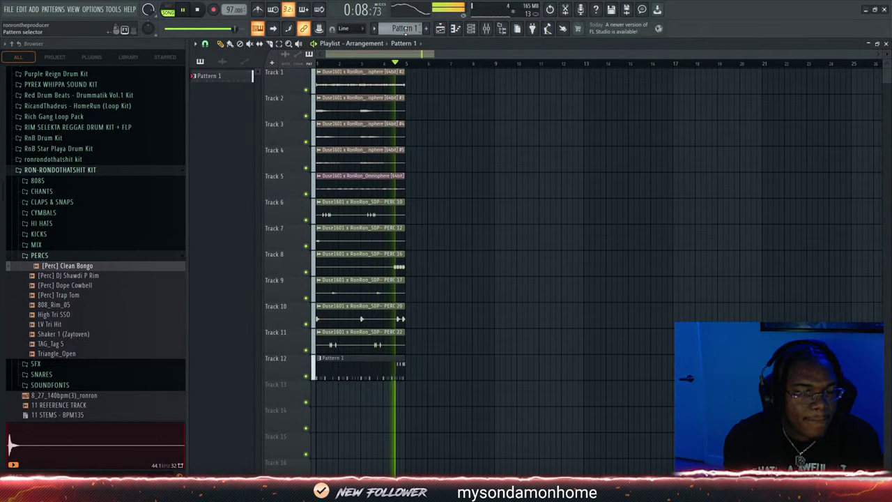
scroll(405, 31, up, 2)
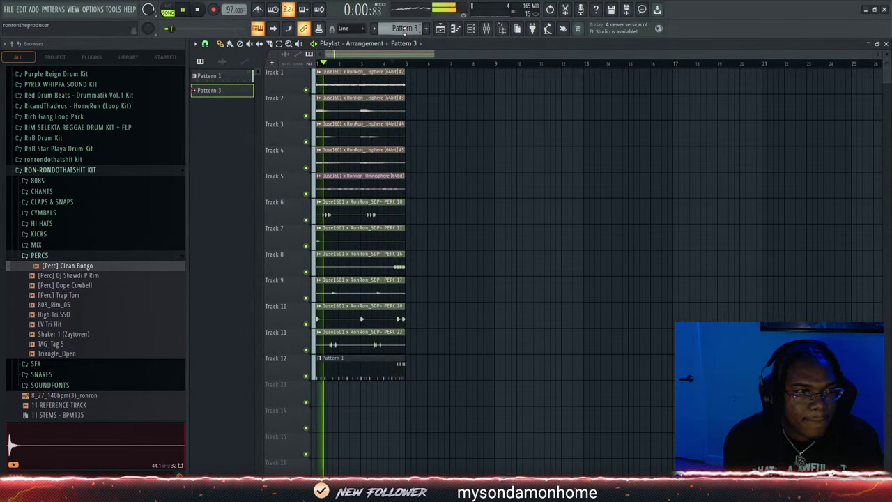
scroll(405, 30, down, 2)
key(F6)
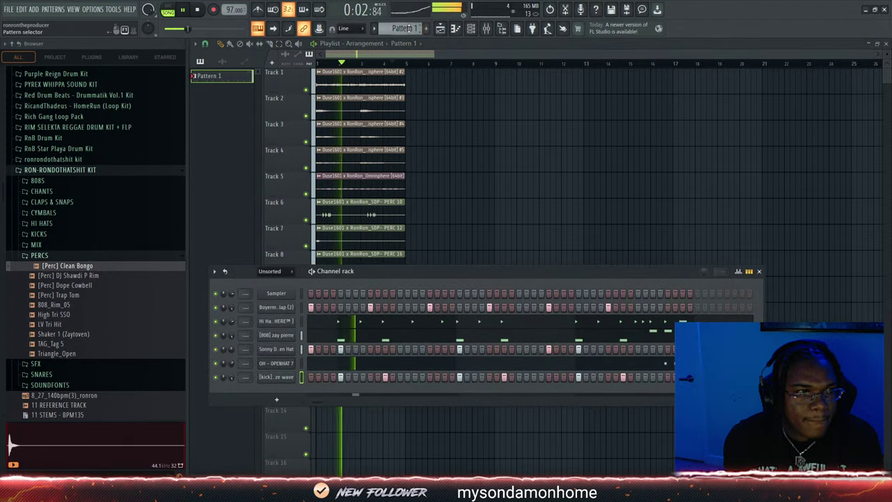
scroll(409, 28, up, 1)
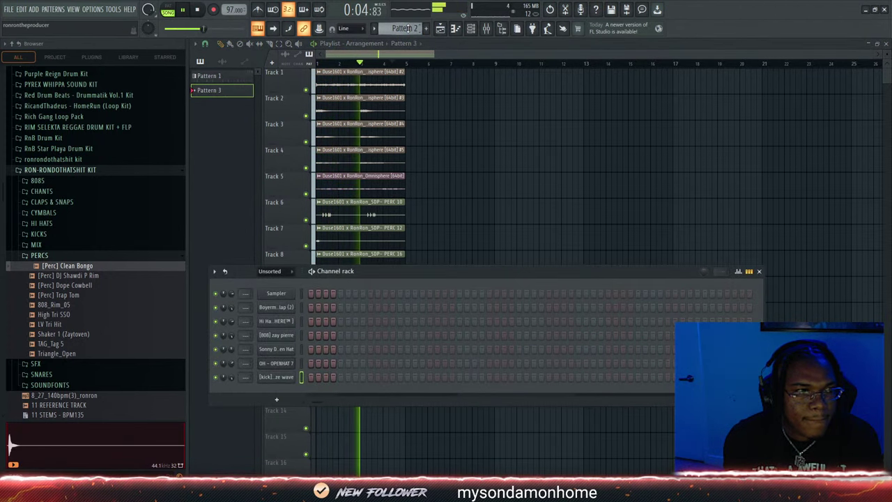
scroll(408, 28, down, 1)
scroll(418, 28, up, 1)
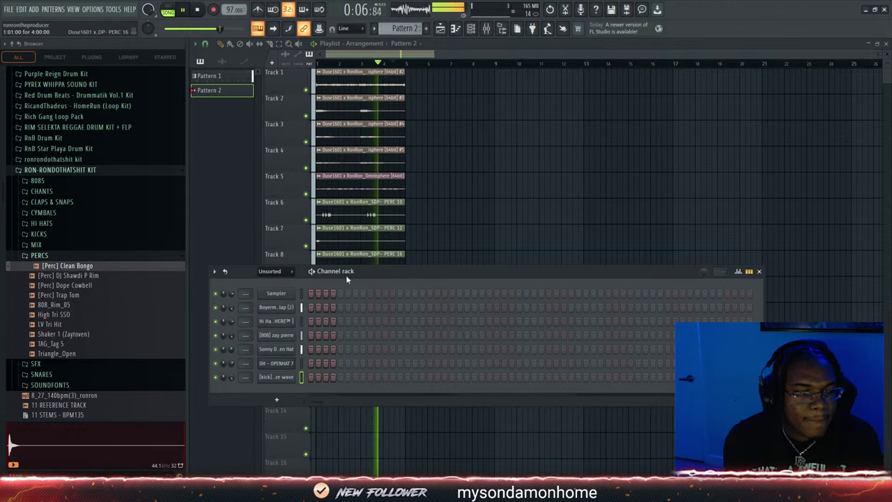
Fill every second step of the Boyerman Clap (2) channel across Pattern 2's 16 steps
drag(322, 403, 283, 401)
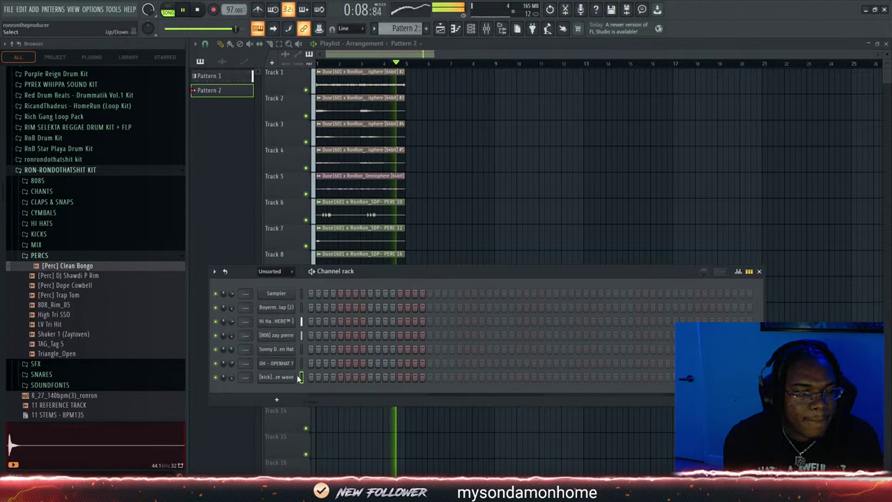
scroll(408, 28, up, 1)
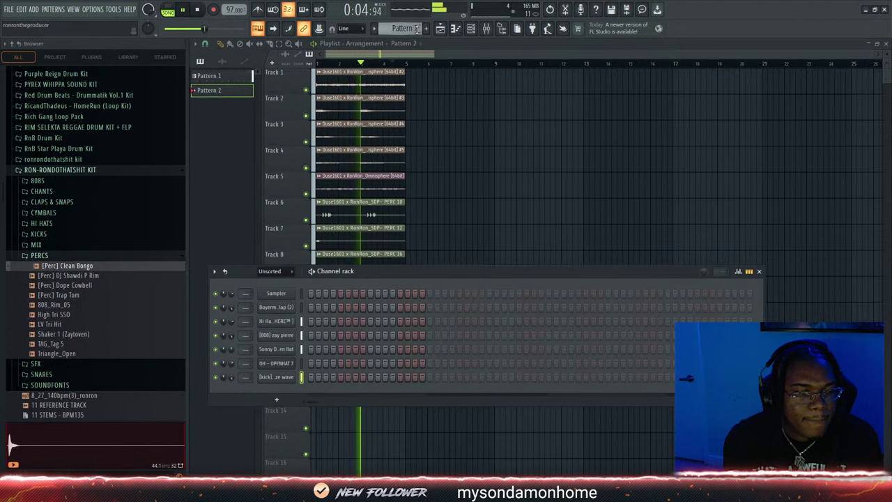
click(425, 338)
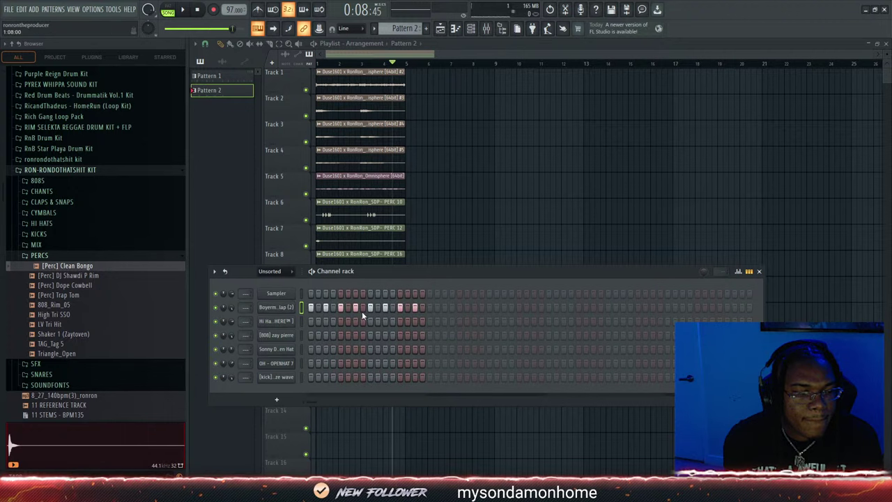
Duplicate all the stem audio clips on Tracks 1 to 11 so they repeat directly after the first four bars
click(411, 58)
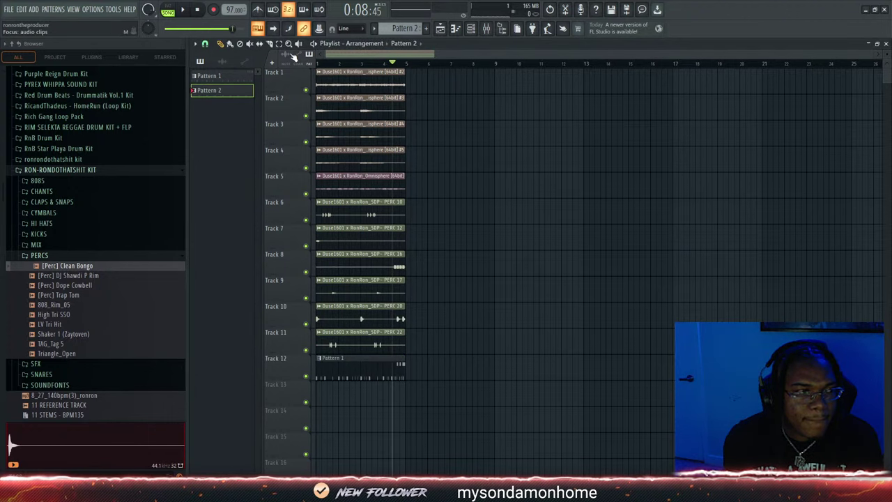
drag(412, 98, 270, 350)
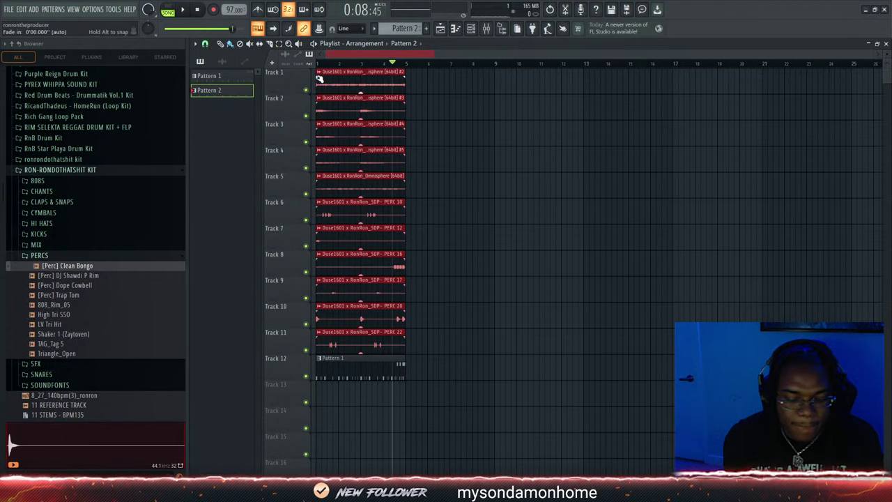
key(ctrl+b)
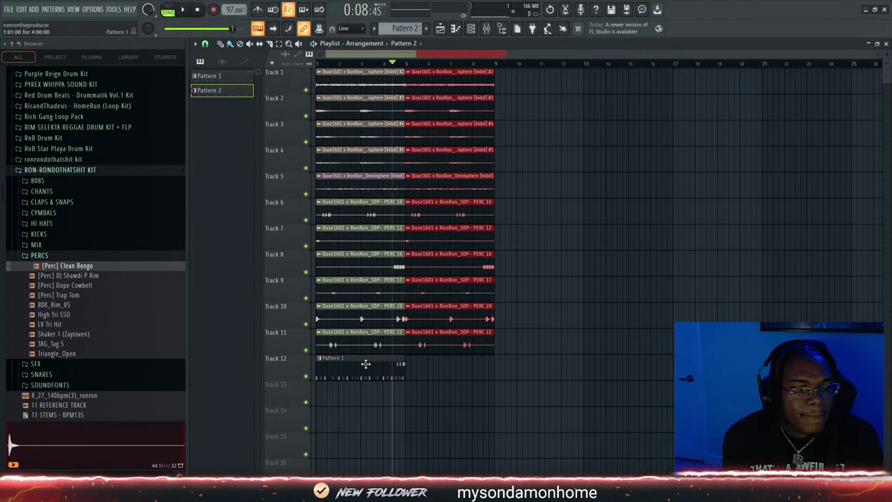
Split Pattern 1 by channel and replace its clip at the start of Track 12 with the one-bar pattern of evenly spaced claps
click(365, 362)
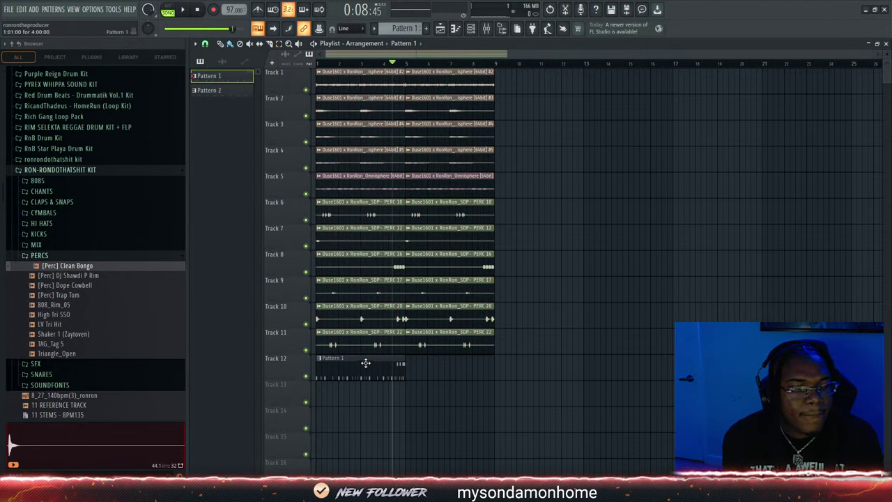
click(497, 171)
right_click(329, 376)
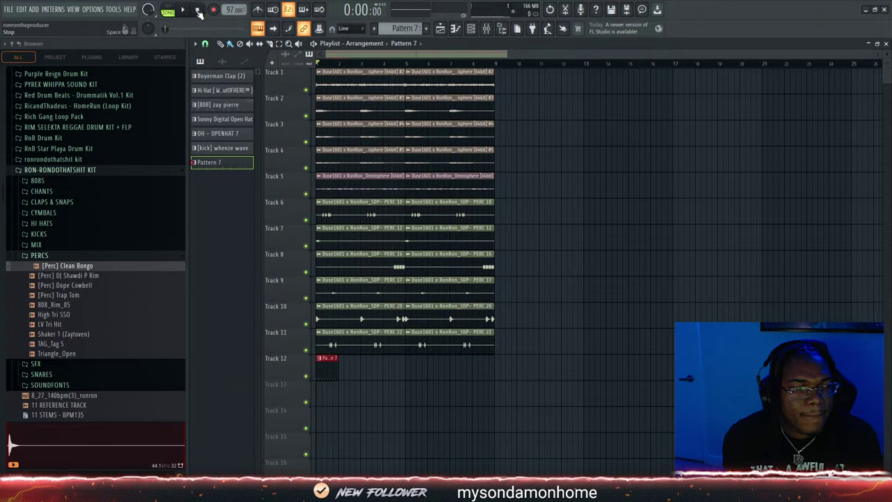
Start song playback and repeat the Pattern 7 clip along Track 12 through the end of bar 8
key(space)
click(344, 367)
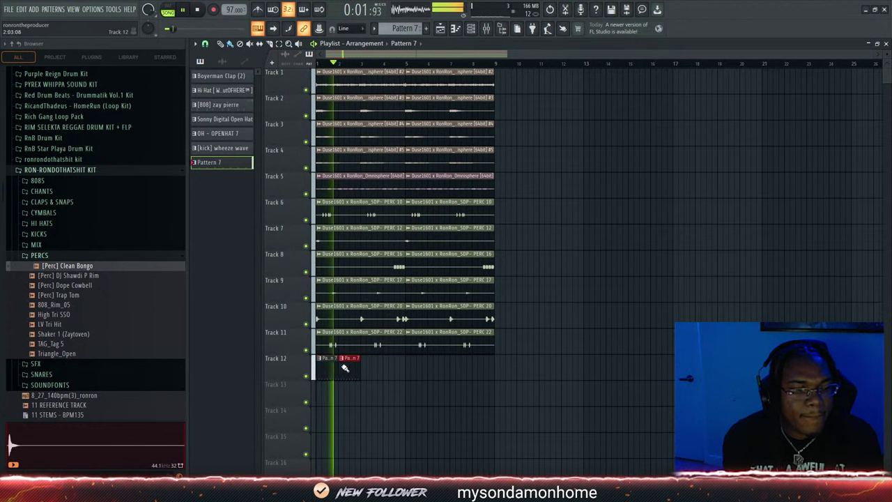
click(366, 366)
click(389, 368)
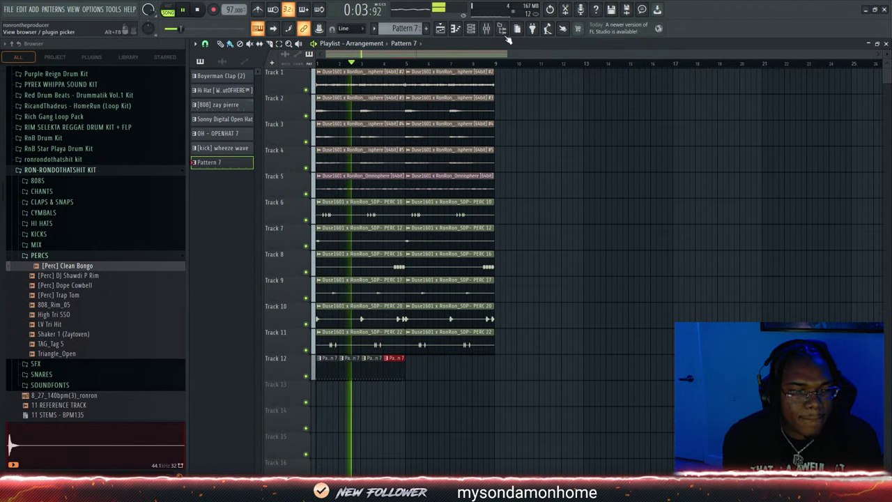
drag(403, 366, 487, 368)
Place the [808] zay pierre pattern on Track 13 starting at bar 5
click(217, 105)
click(411, 387)
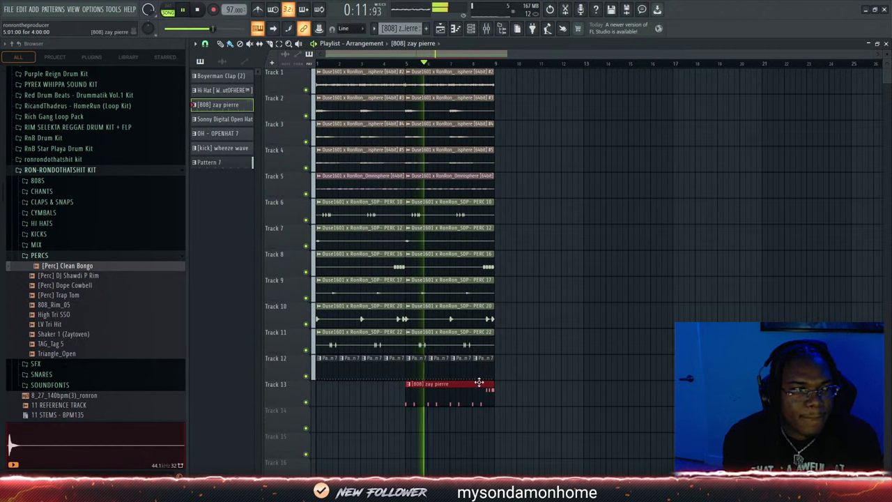
Place the Boyerman Clap (2) pattern in the playlist below the 808 clip
click(222, 75)
scroll(473, 446, down, 1)
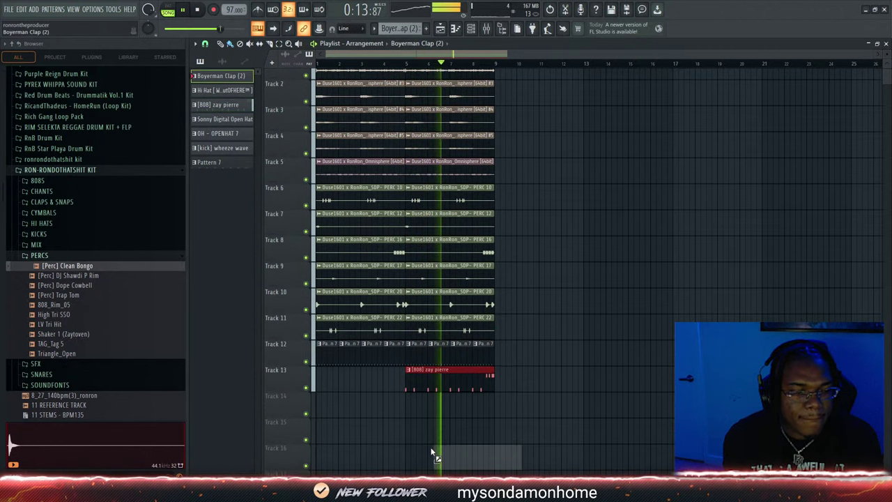
Place the Boyerman Clap (2) pattern on Track 14 at bar 9 and duplicate the first eight bars of Tracks 2 to 13 to bar 9
click(496, 391)
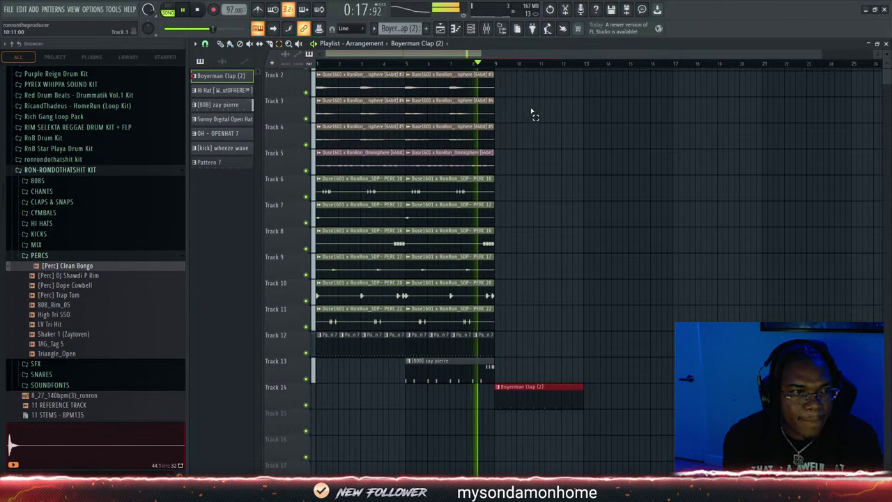
drag(495, 70, 271, 385)
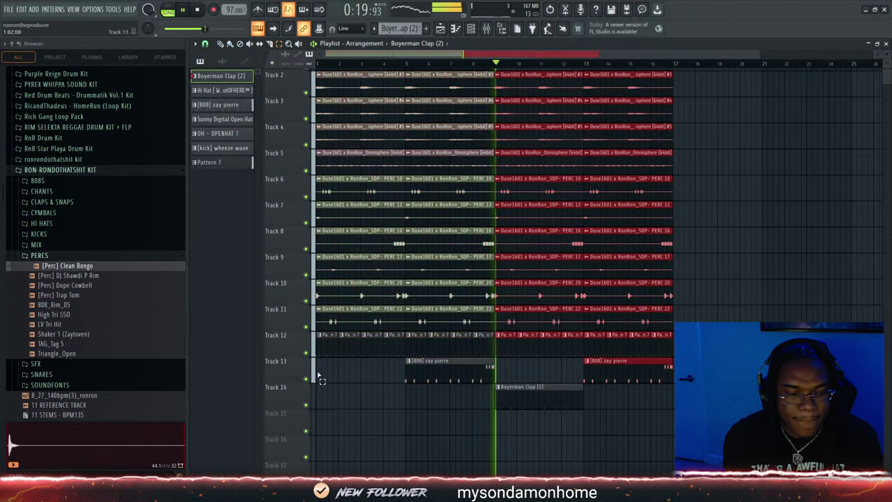
key(ctrl+b)
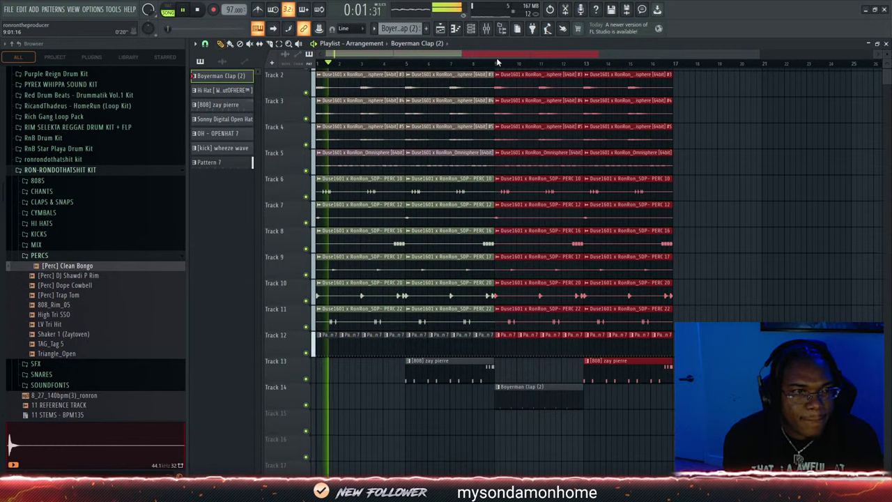
Clone the Boyerman Clap (2) channel, put Pattern 7's steps on the clone, and restart the arrangement playback
click(471, 28)
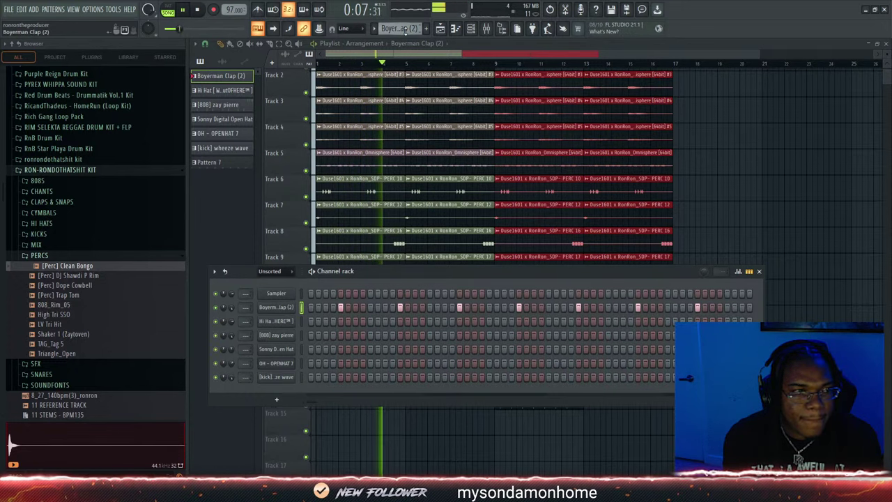
scroll(404, 29, down, 6)
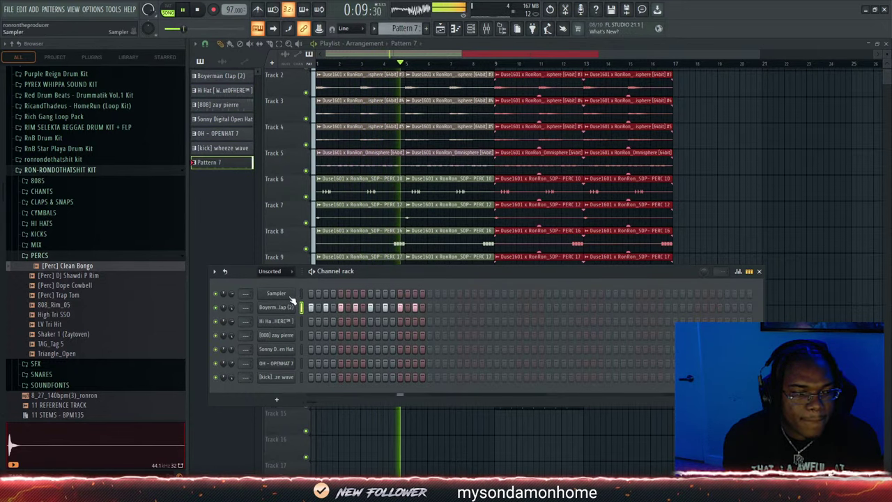
key(alt+c)
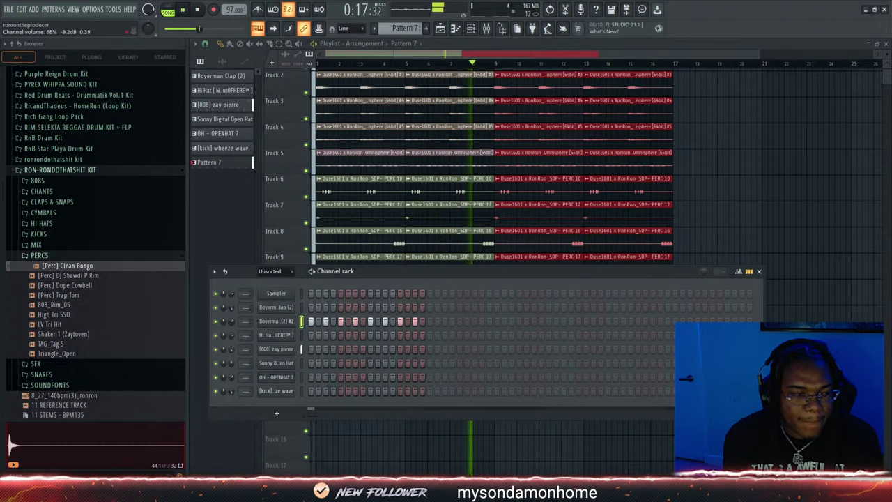
key(F6)
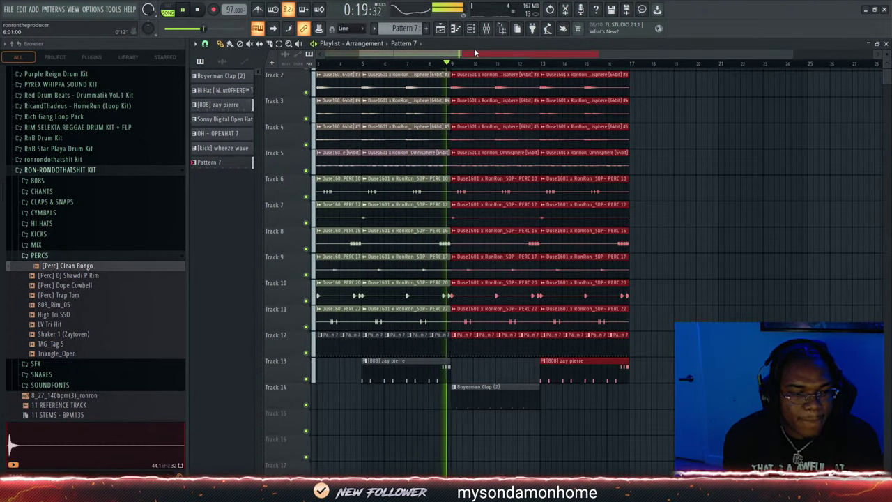
key(space)
key(space)
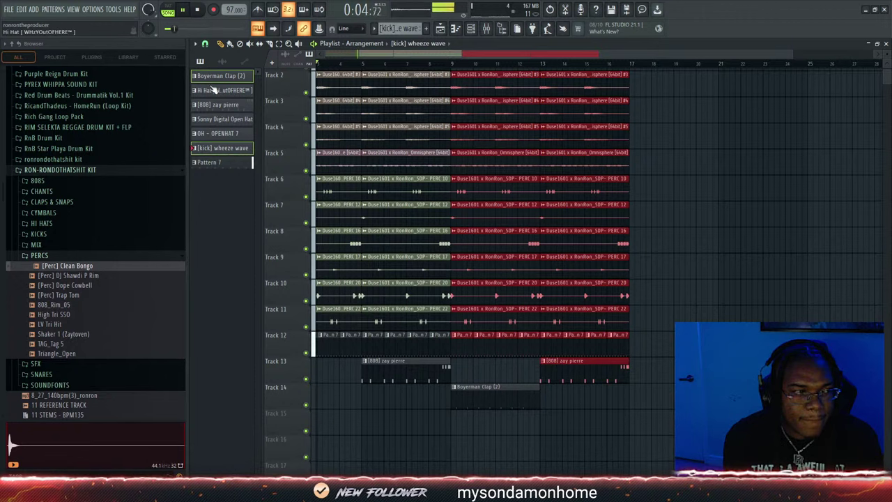
Place the six patterns from Boyerman Clap (2) through [kick] wheeze wave on Tracks 15 to 20, starting at bar 9
click(216, 77)
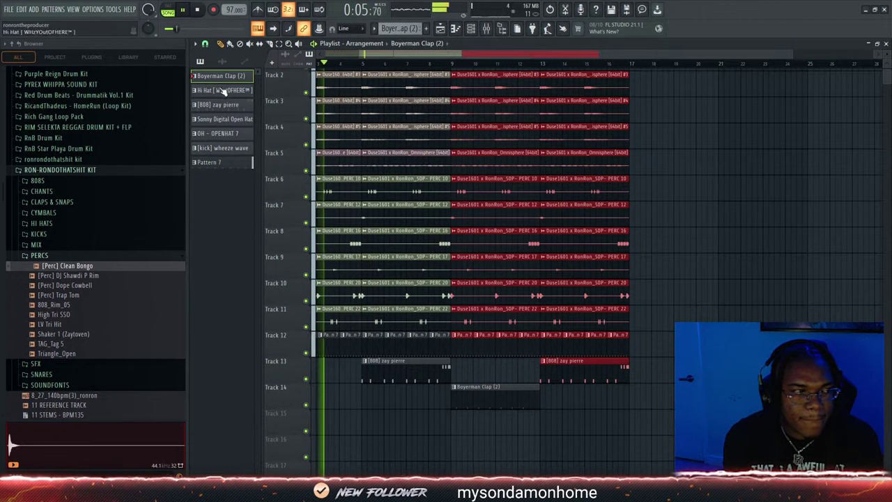
click(237, 148)
scroll(446, 411, down, 1)
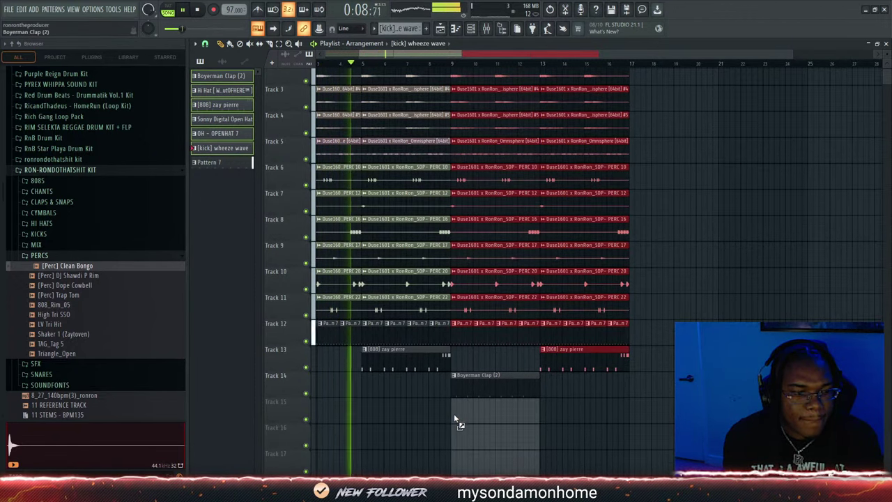
drag(422, 417, 363, 410)
scroll(446, 390, down, 2)
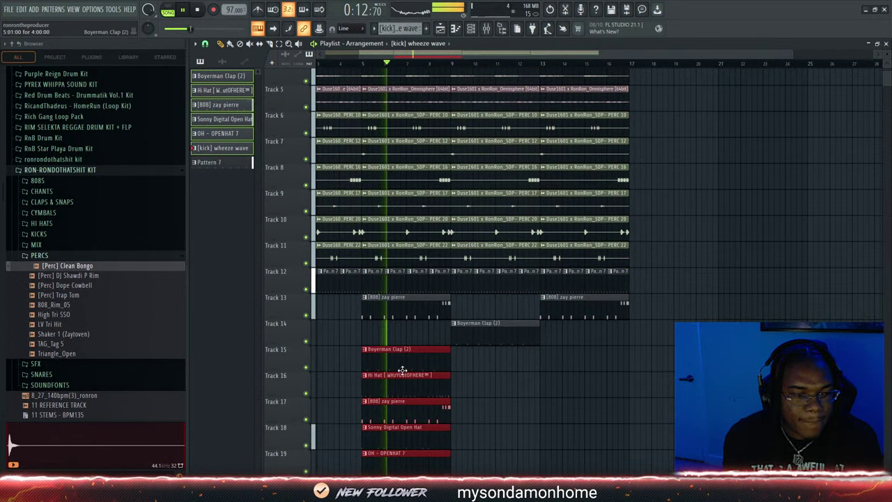
scroll(418, 362, down, 1)
drag(412, 334, 503, 333)
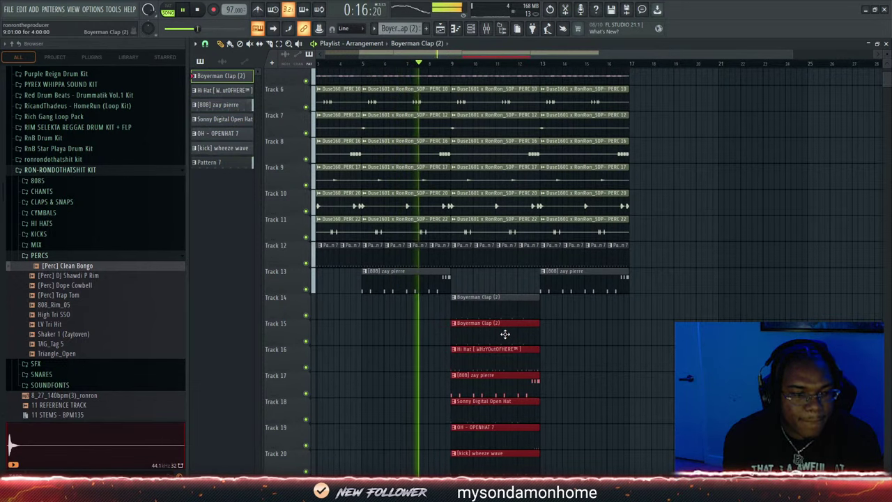
Delete the Pattern 7 clips on Track 12 from bar 9 to bar 17
right_click(460, 257)
drag(571, 258, 587, 253)
scroll(579, 256, up, 4)
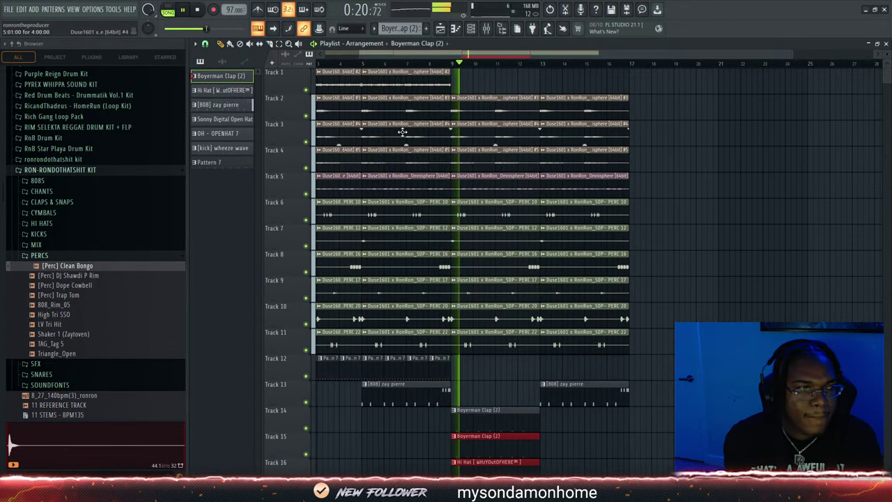
drag(414, 54, 378, 56)
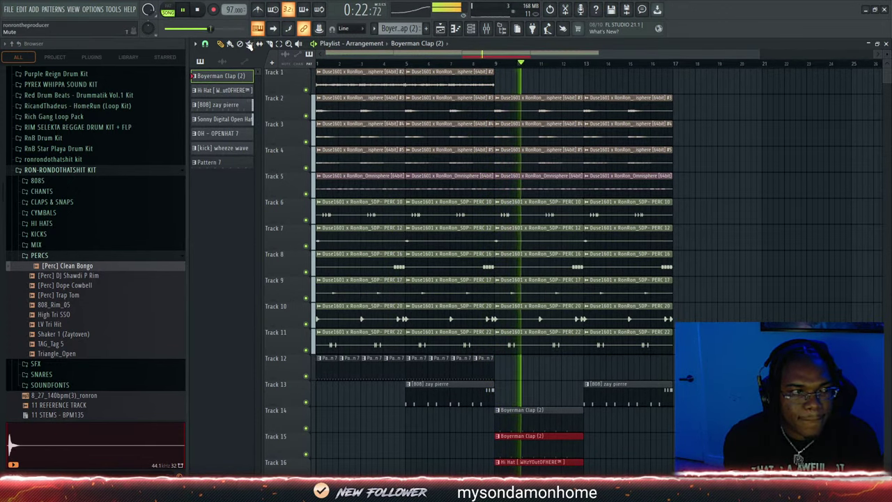
Restart playback and move the [808] zay pierre clip on Track 13 from bar 5 to bar 9
click(197, 11)
key(space)
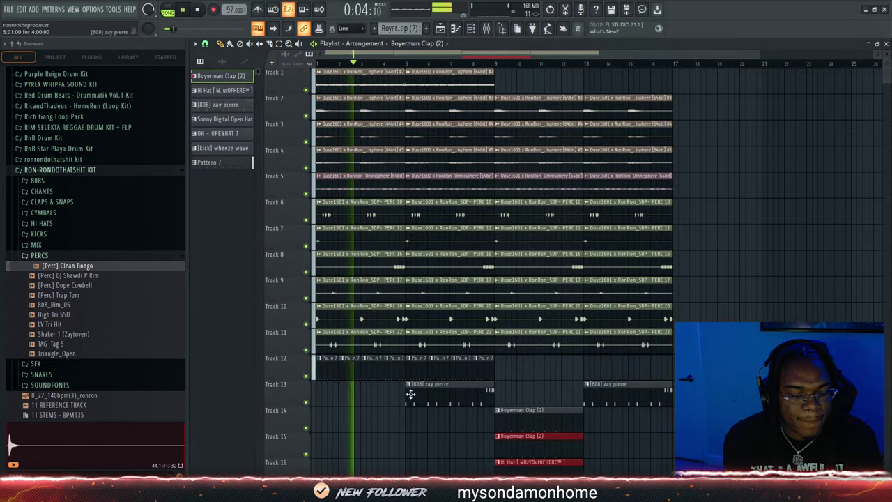
drag(411, 394, 522, 396)
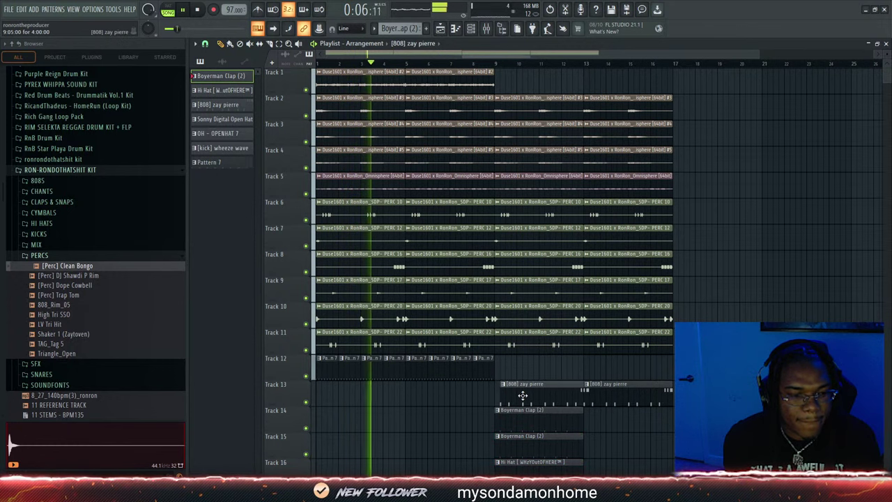
click(517, 397)
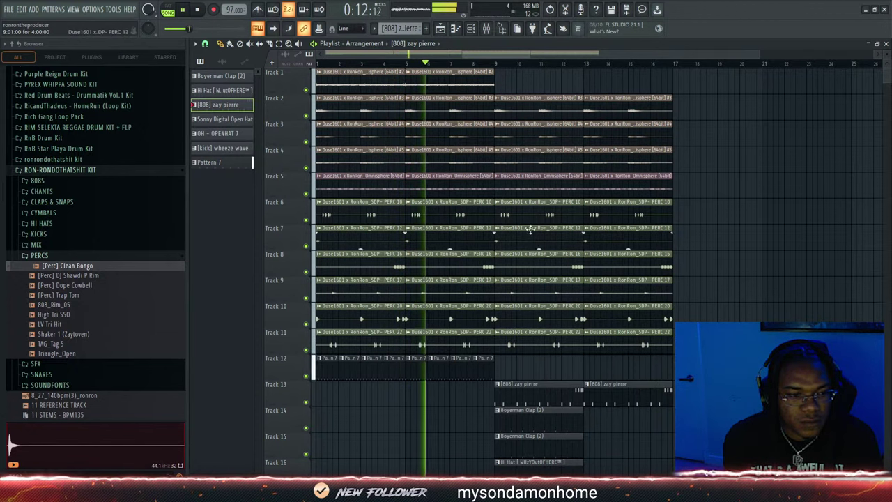
Add two more RonRon_Omnisphere #2 audio clips on Track 1 at bars 9 and 13
click(473, 84)
click(502, 86)
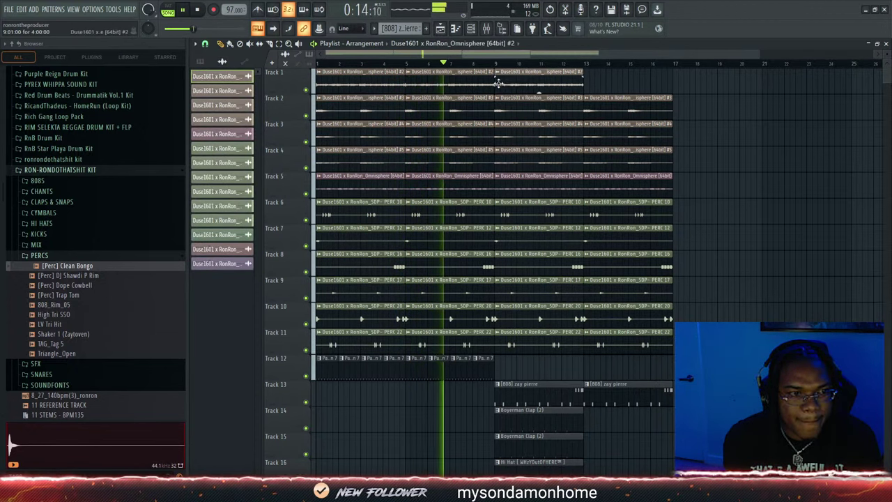
click(586, 85)
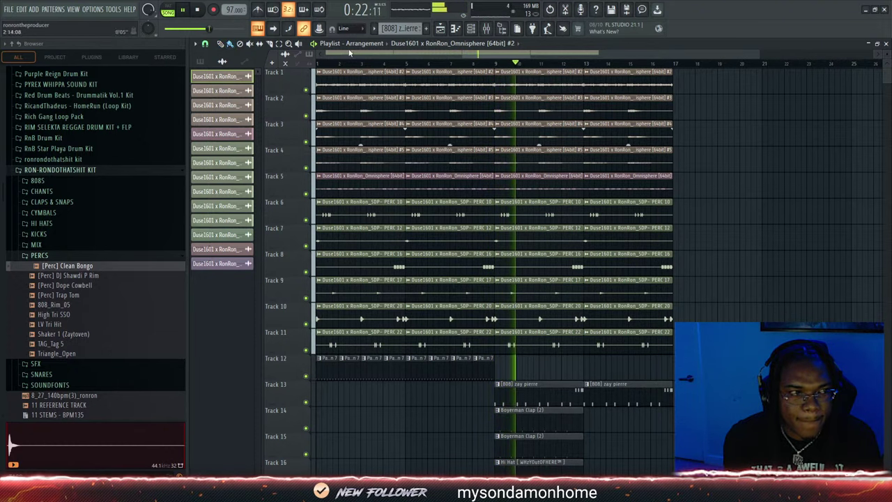
Place Pattern 7 clips on Track 12 at bars 13 and 14 and jump playback to an earlier position
drag(371, 53, 418, 73)
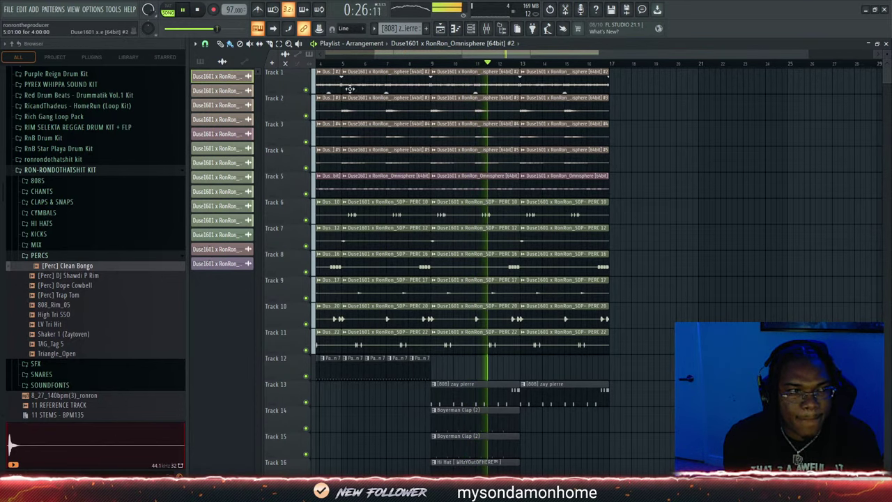
click(414, 379)
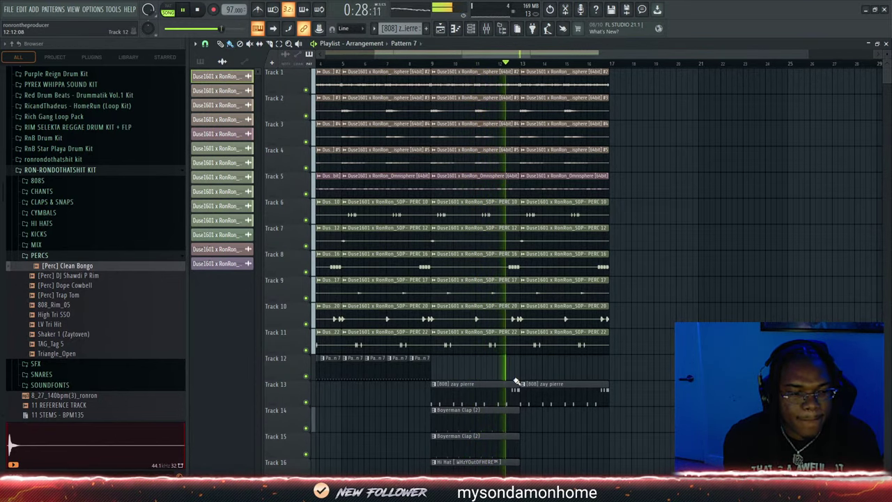
click(524, 375)
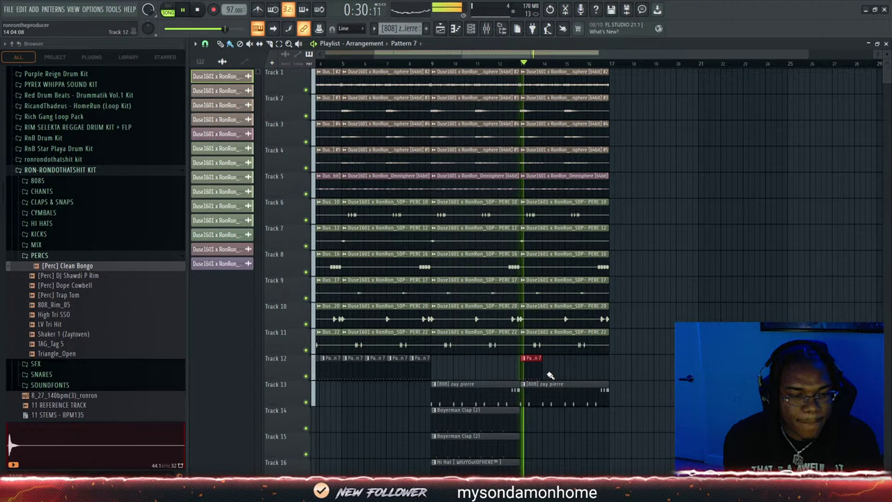
click(550, 375)
click(310, 65)
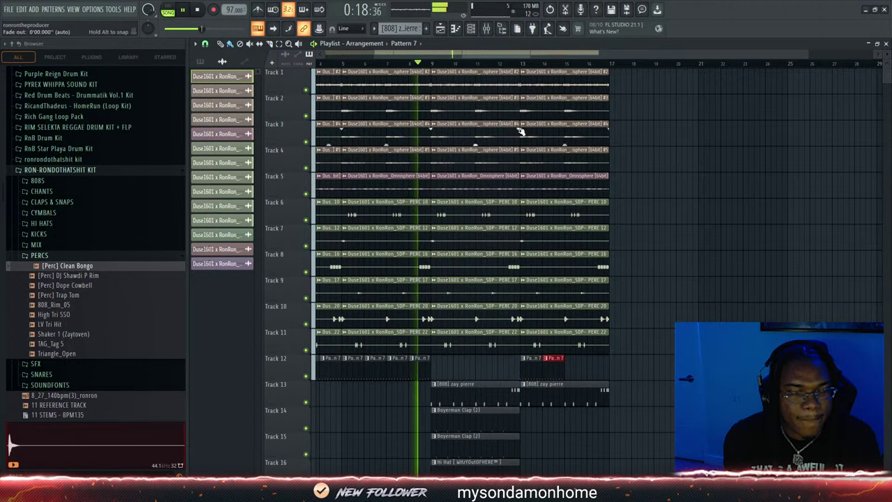
Delete the [808] zay pierre clip at bar 9 on Track 13 and move the bar 13 one down to Track 17
scroll(519, 131, down, 5)
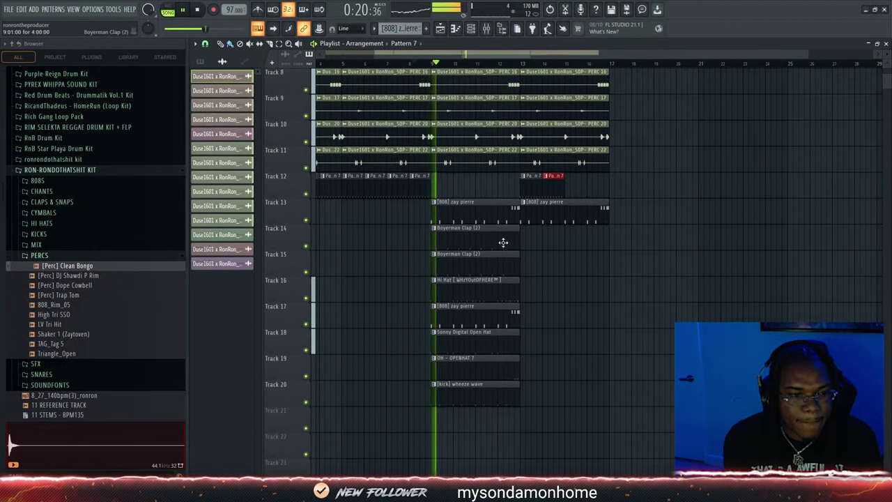
right_click(511, 209)
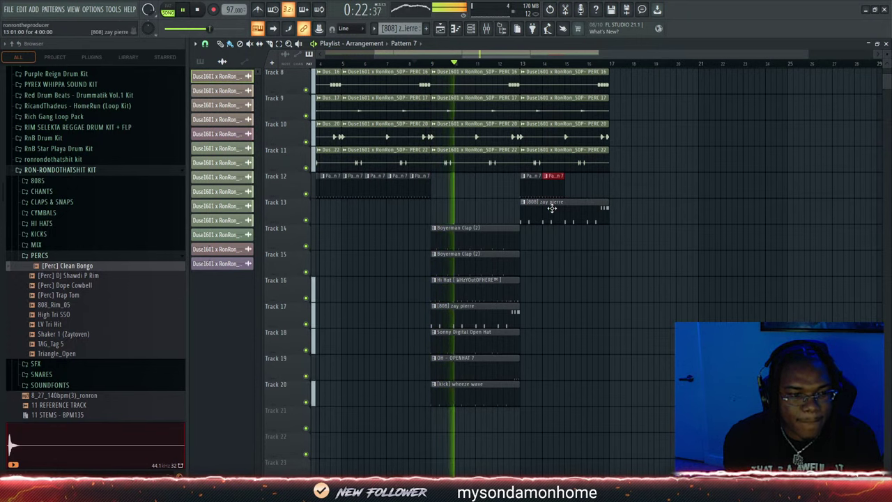
drag(551, 208, 551, 312)
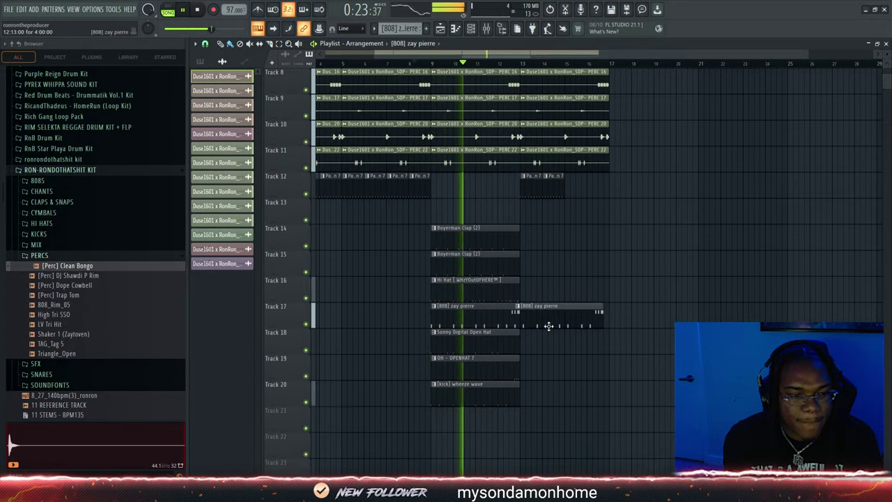
Add copies of the clap, hi-hat and Sonny Digital Open Hat clips at bar 13 on Tracks 14, 15, 16 and 18
click(504, 246)
click(519, 238)
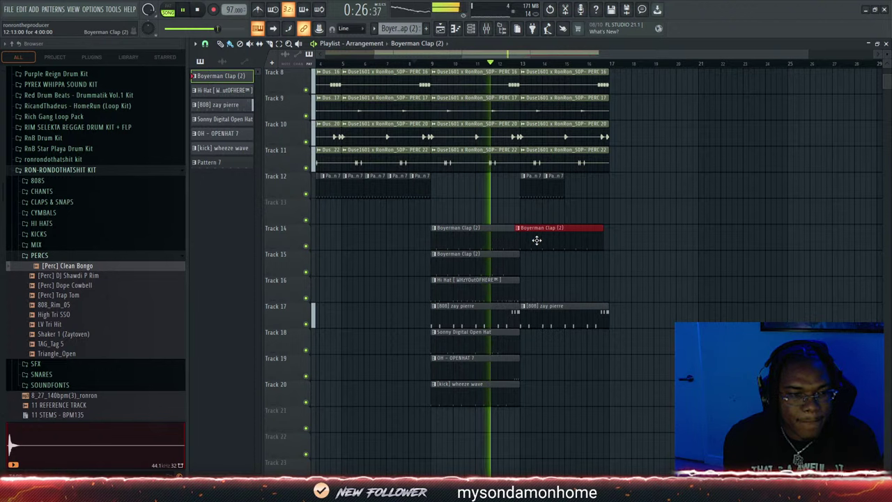
click(529, 265)
click(511, 293)
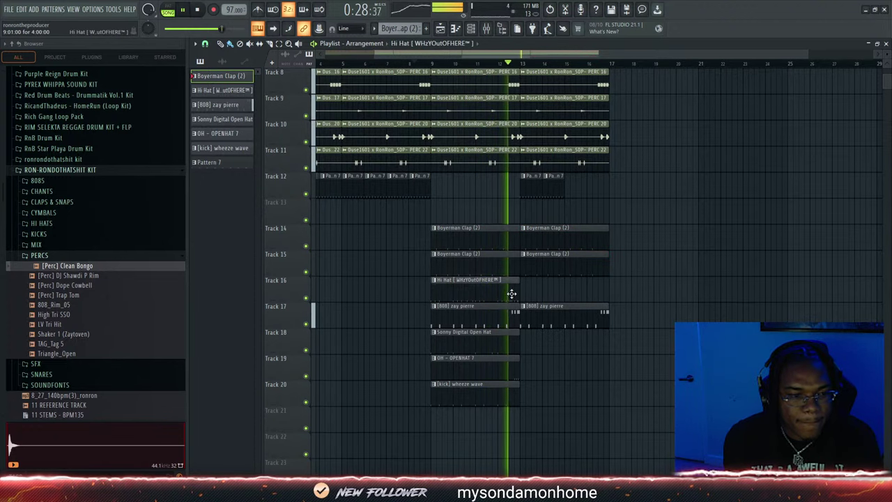
click(523, 285)
click(514, 336)
click(524, 342)
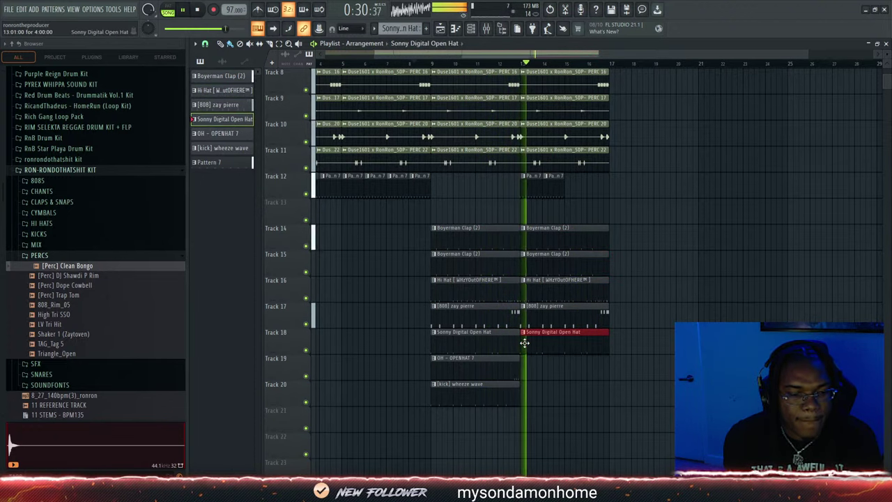
Delete the open hat and Track 14 clap clips at bar 13, plus both clap clips on Track 15
right_click(542, 341)
right_click(538, 239)
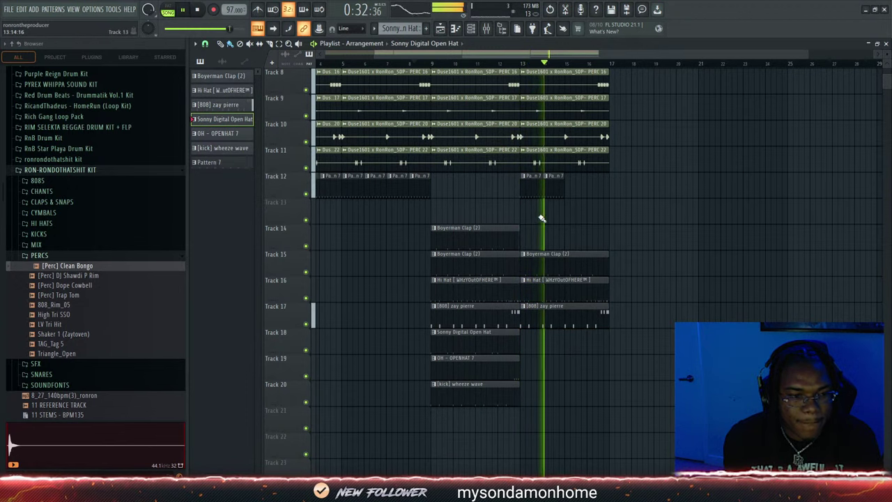
right_click(537, 255)
right_click(504, 255)
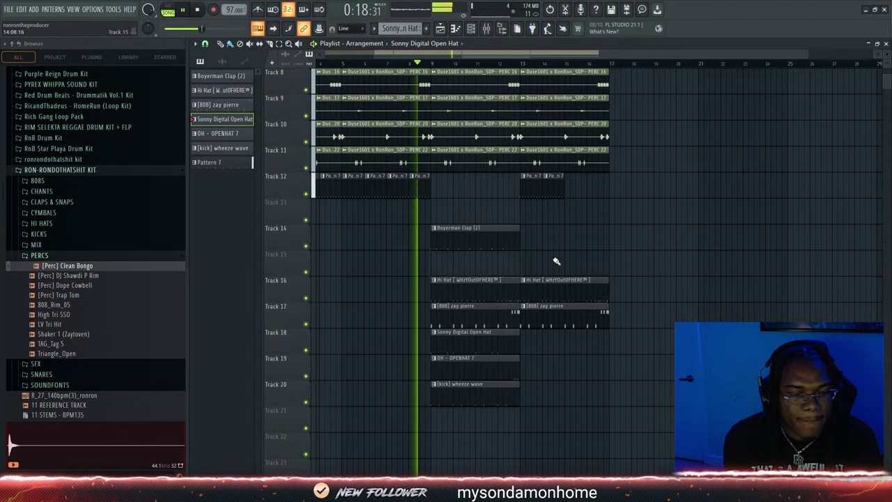
click(488, 234)
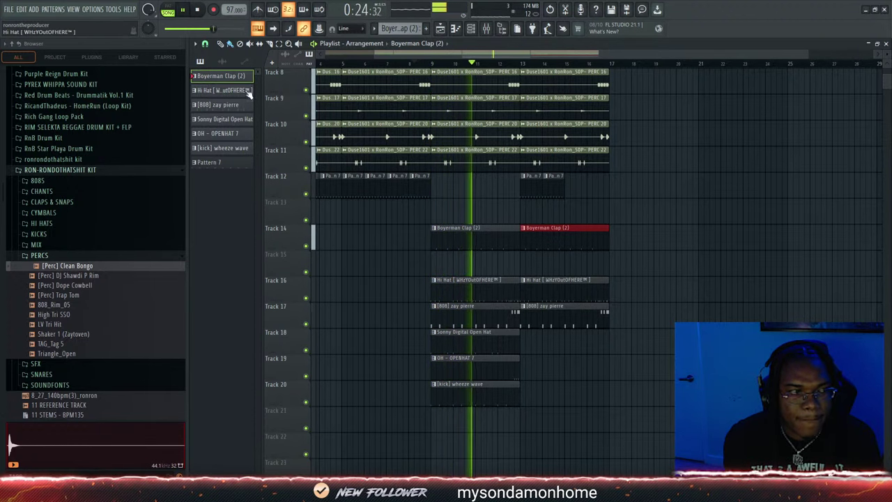
click(279, 44)
drag(519, 311, 478, 431)
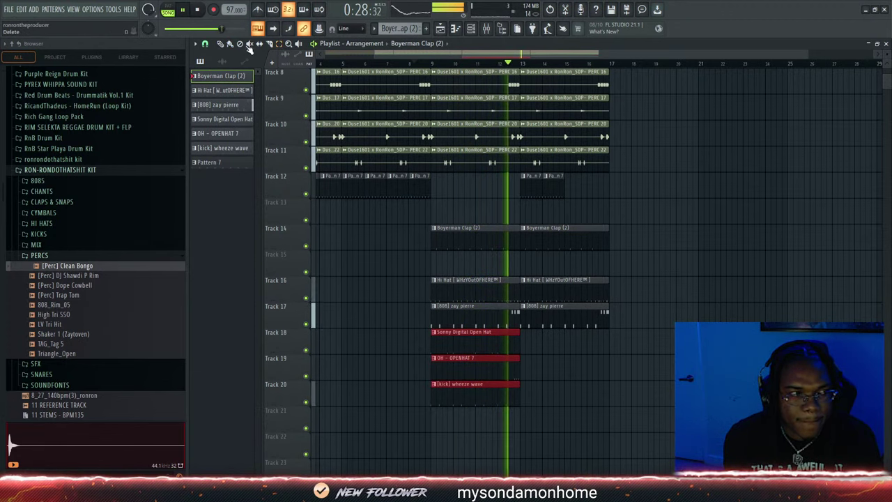
right_click(536, 225)
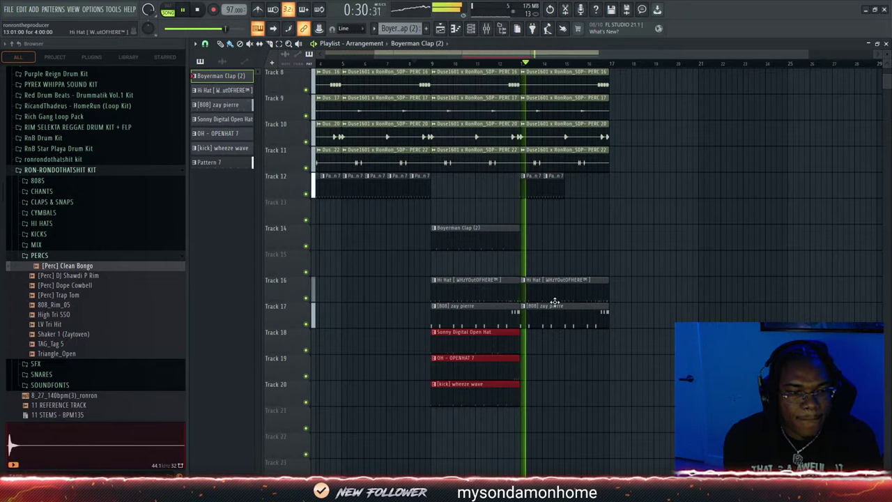
click(508, 346)
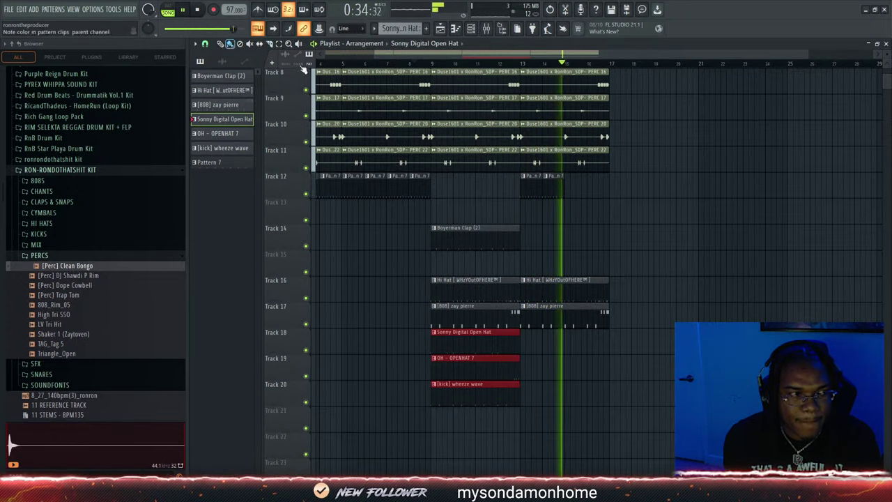
Place Pattern 7 clips on Track 12 at bars 15 and 16
click(550, 189)
click(570, 187)
click(597, 189)
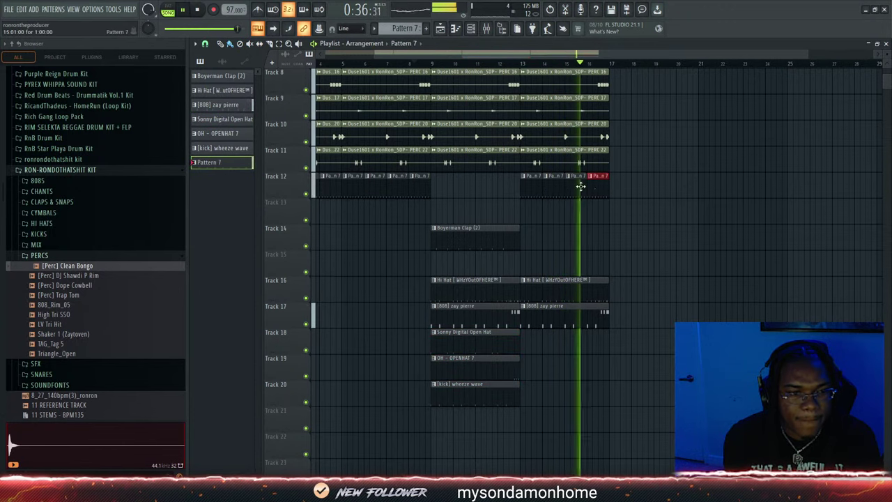
Select the percussion and drum clips from bar 9 up to bar 17 on Tracks 6 to 20 and duplicate them to bar 17
scroll(460, 111, up, 2)
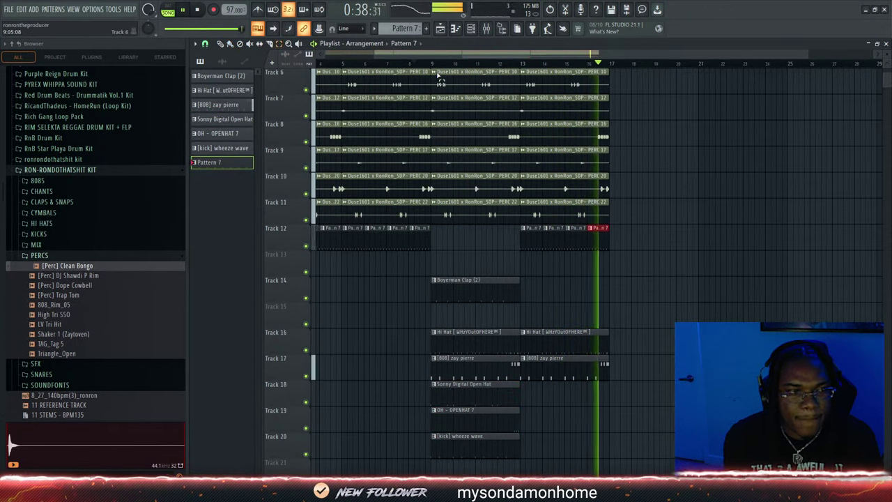
drag(437, 74, 725, 456)
key(ctrl+b)
Restart playback and duplicate the Omnisphere melody clips from bars 9 to 17 on Tracks 1 to 5 to bar 17
scroll(600, 325, up, 3)
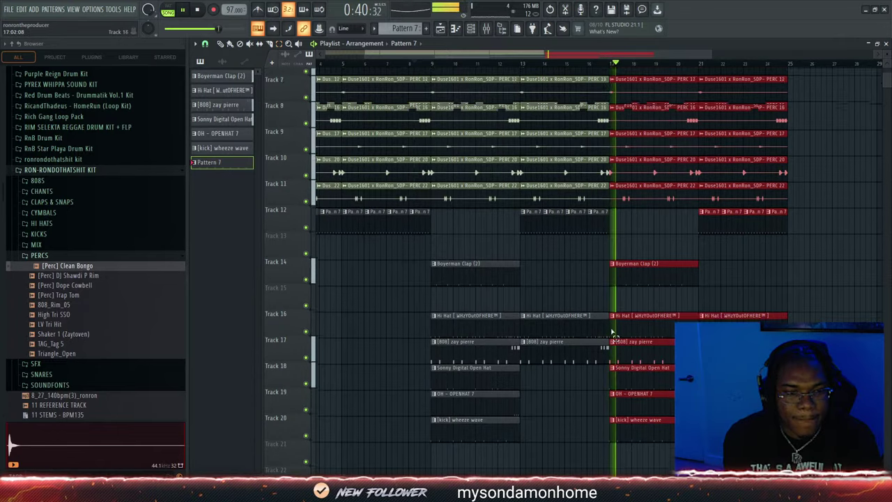
key(space)
key(space)
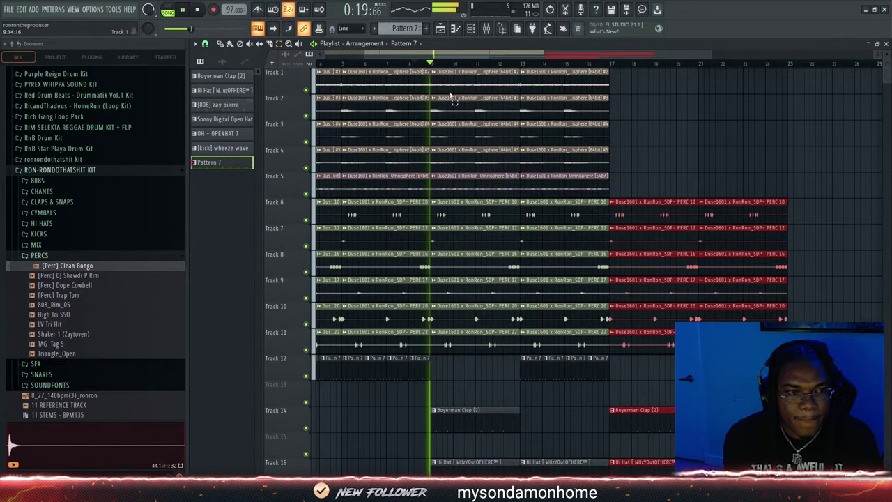
drag(433, 68, 609, 184)
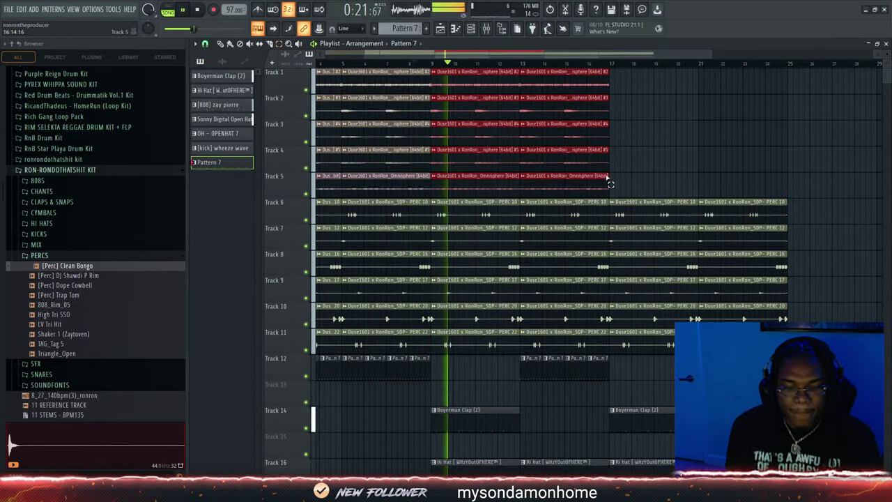
key(ctrl+b)
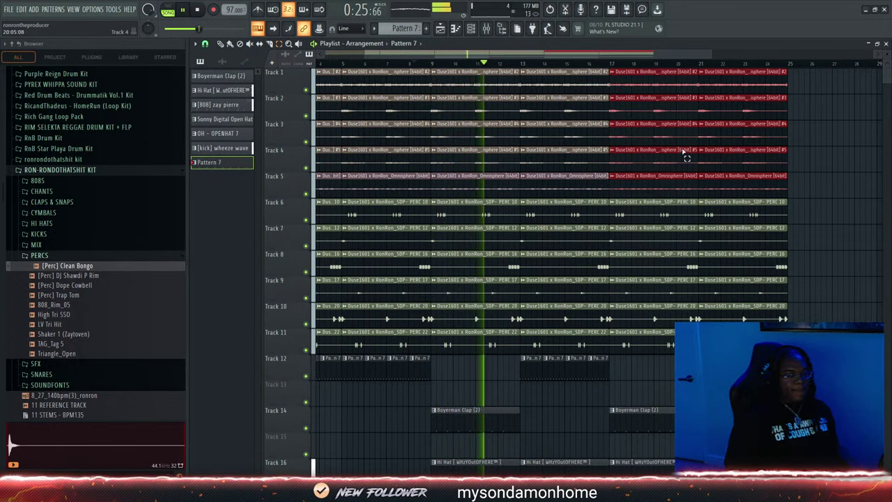
Delete the four Pattern 7 clips at bars 1 to 4 on Track 12
scroll(453, 341, down, 2)
scroll(443, 347, down, 2)
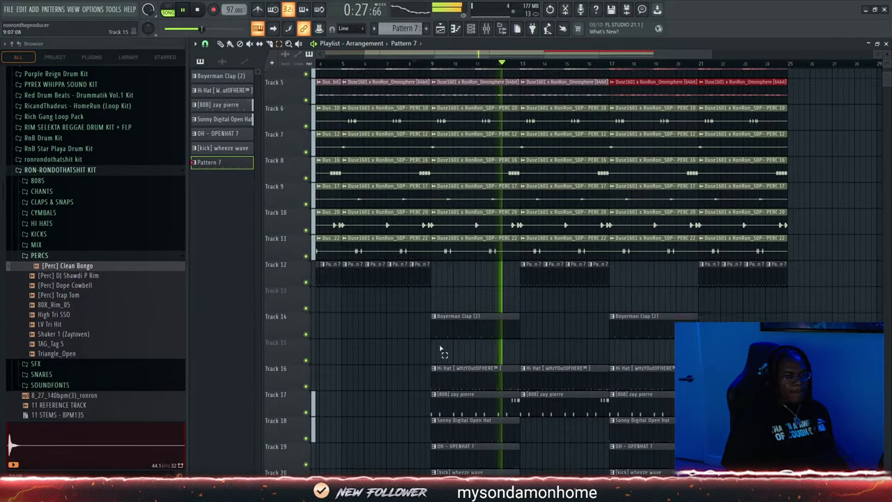
drag(425, 54, 267, 67)
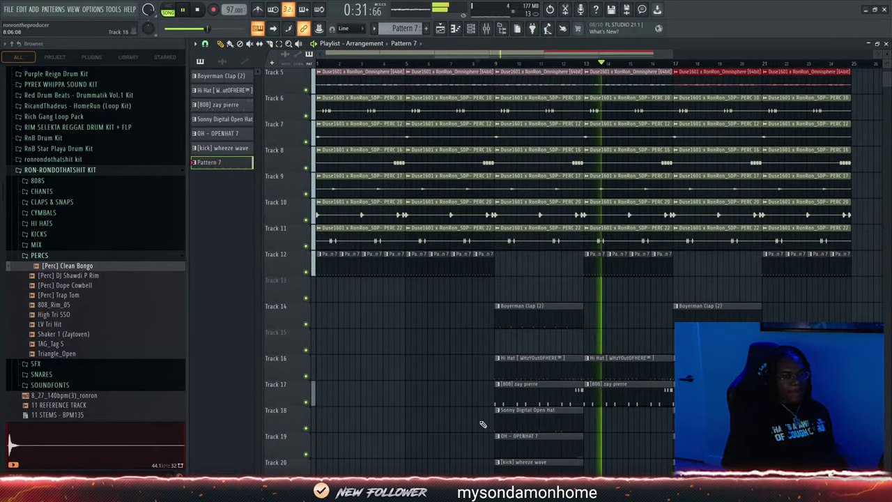
right_click(394, 269)
right_click(370, 269)
right_click(349, 269)
right_click(326, 269)
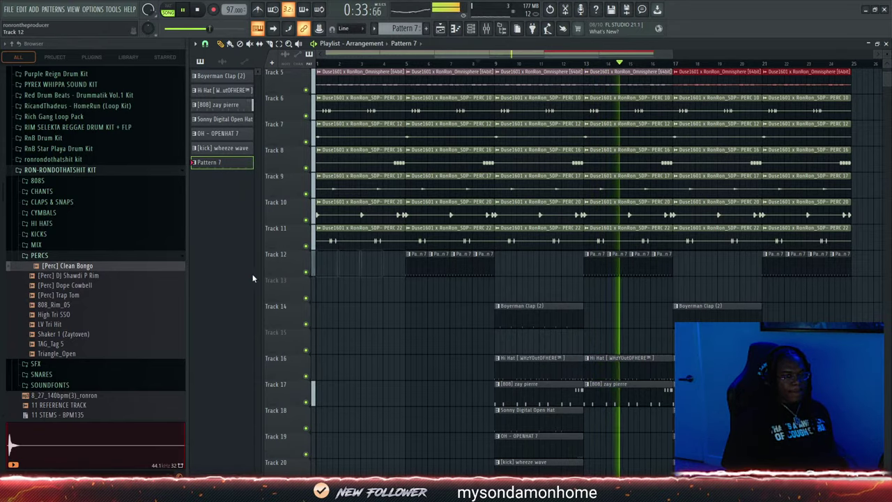
Play the arrangement from the beginning and review the clip layout across all tracks, replaying it from around bar 5
scroll(513, 348, up, 2)
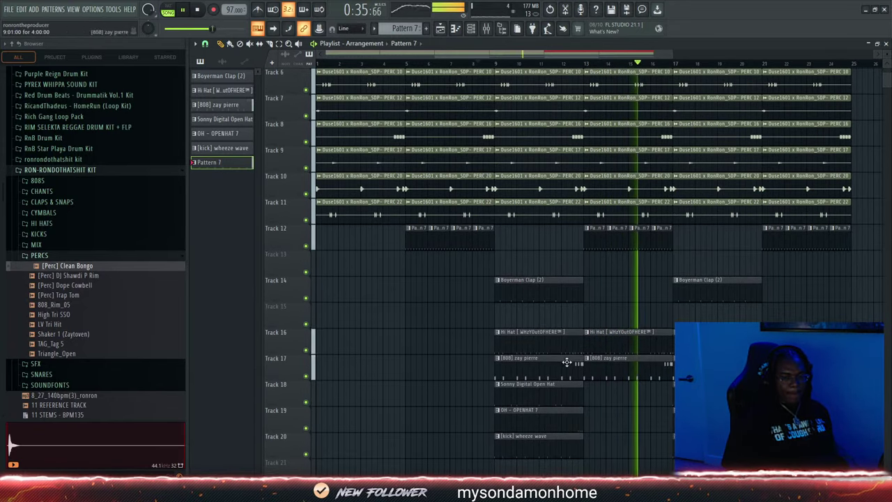
scroll(551, 352, down, 2)
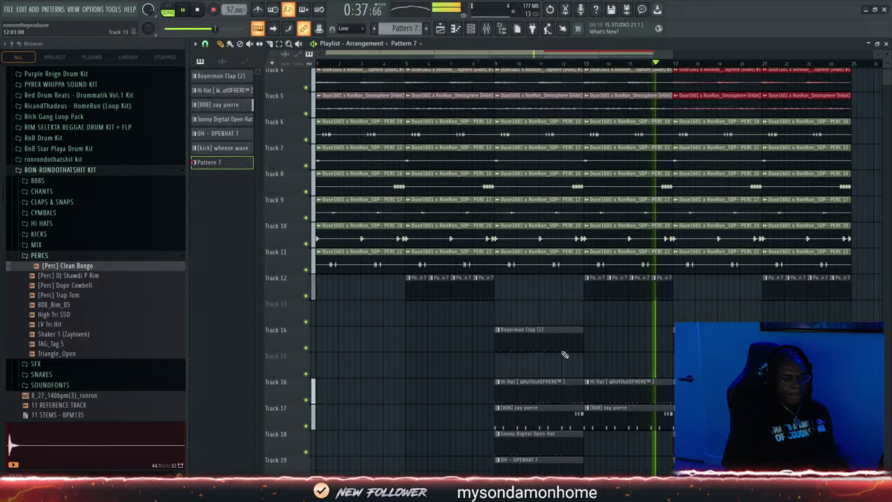
scroll(560, 358, down, 3)
scroll(565, 351, up, 7)
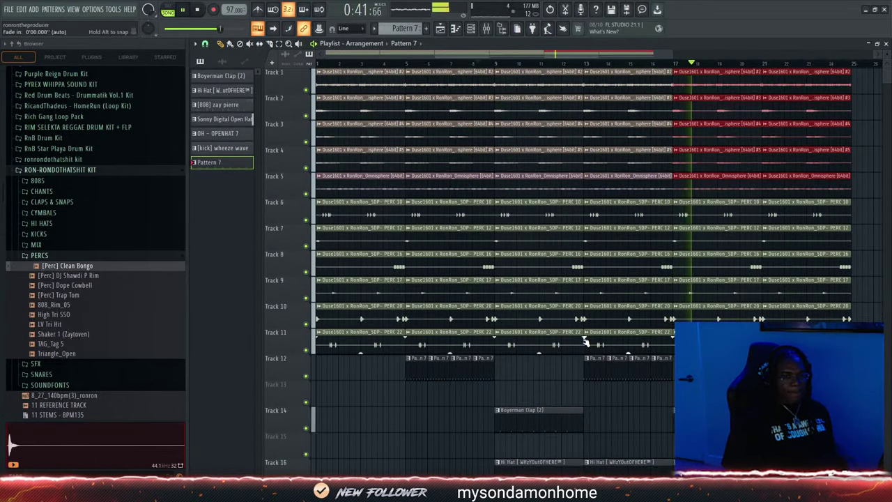
scroll(586, 342, down, 4)
scroll(587, 341, up, 4)
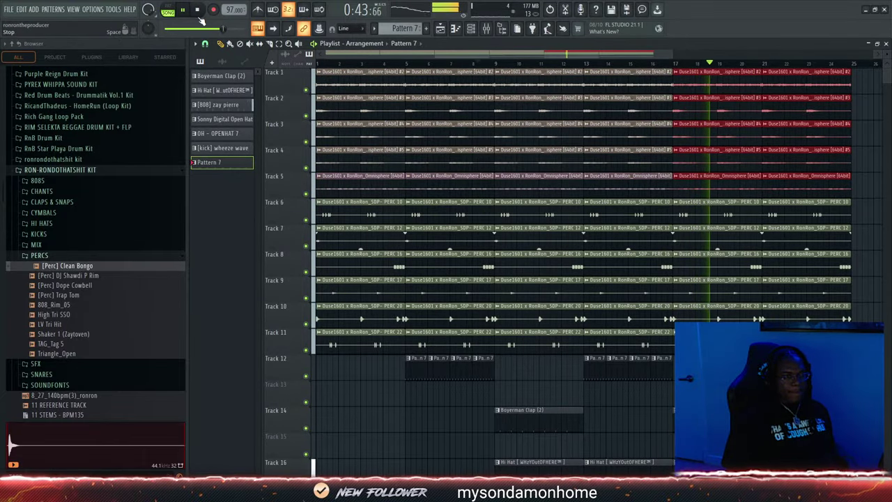
scroll(445, 244, down, 1)
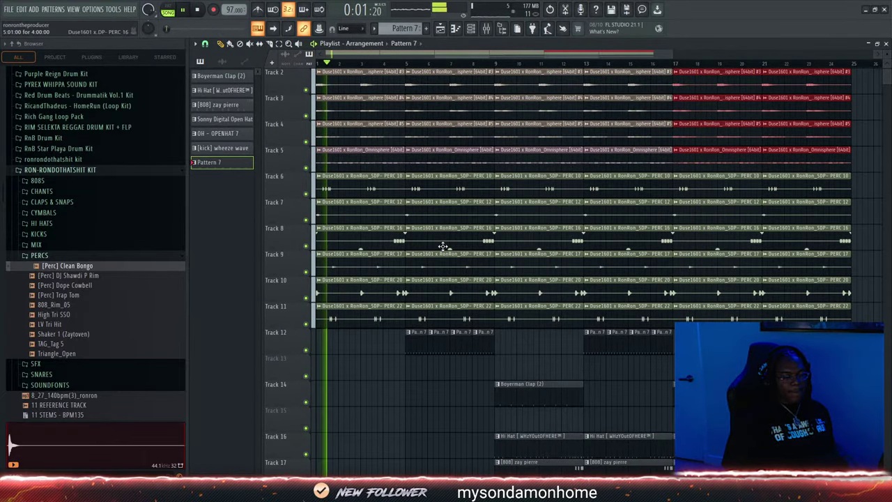
scroll(439, 247, down, 5)
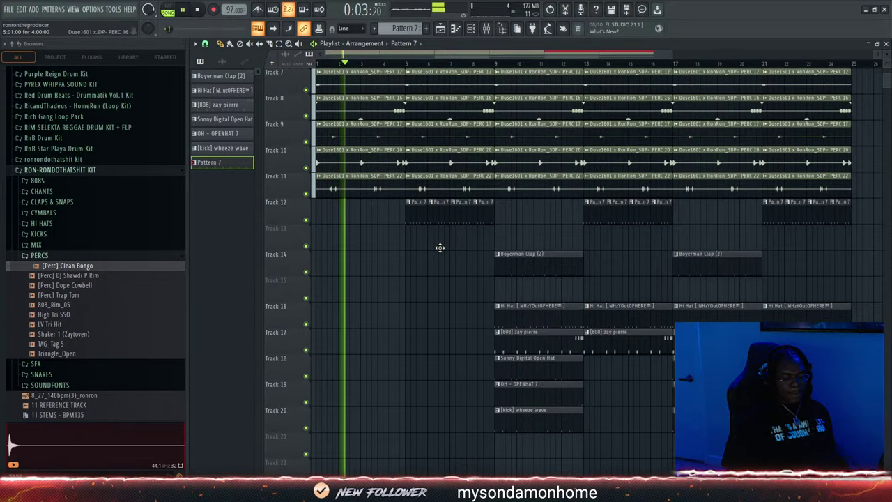
scroll(439, 247, down, 2)
scroll(439, 247, up, 2)
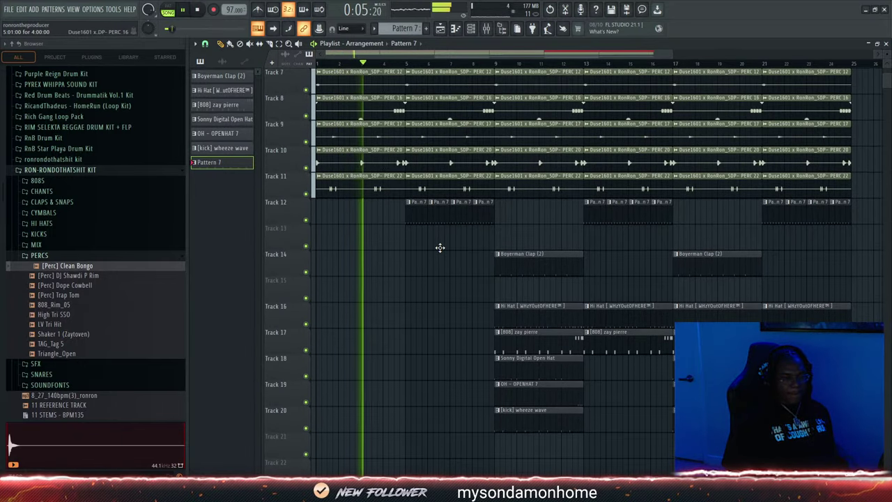
scroll(440, 247, down, 2)
scroll(439, 247, up, 5)
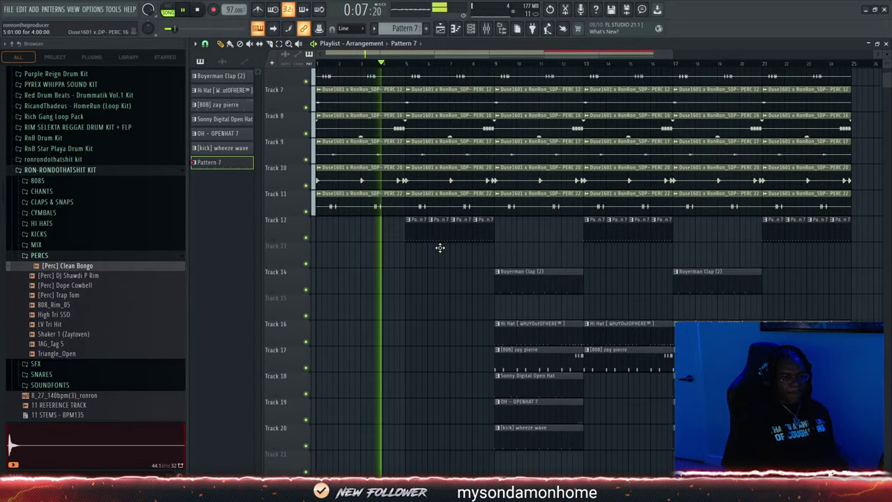
scroll(427, 241, up, 3)
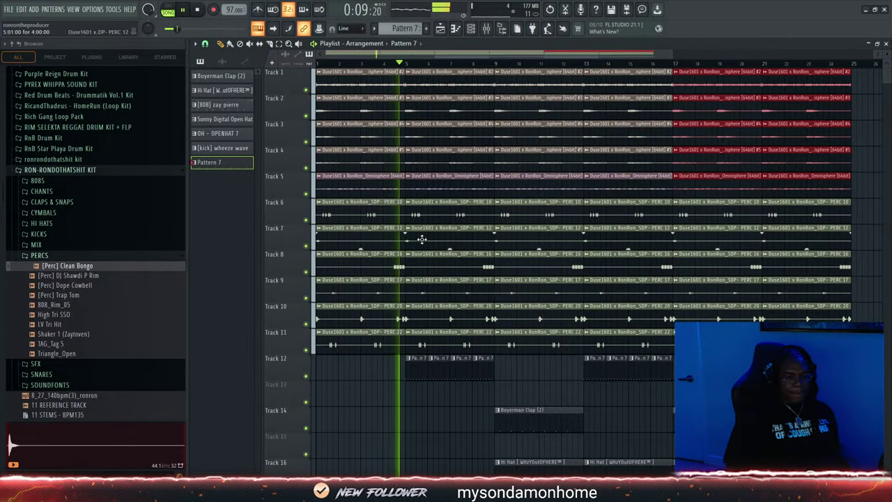
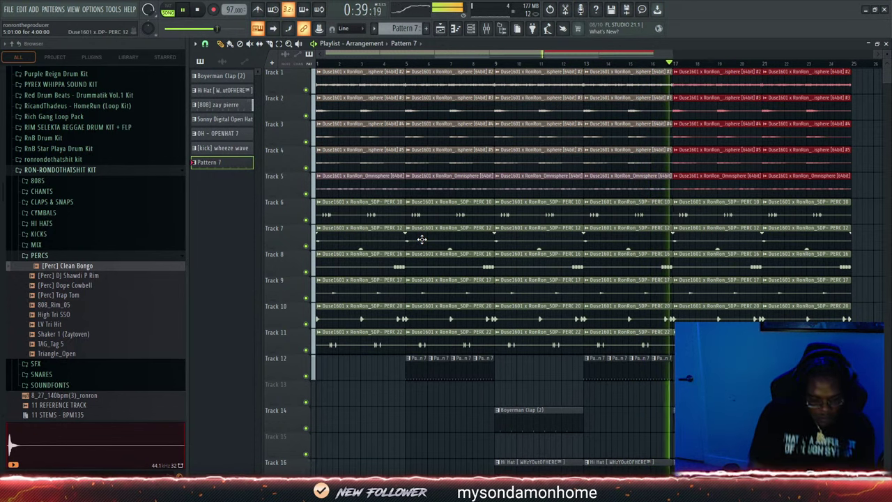
click(400, 64)
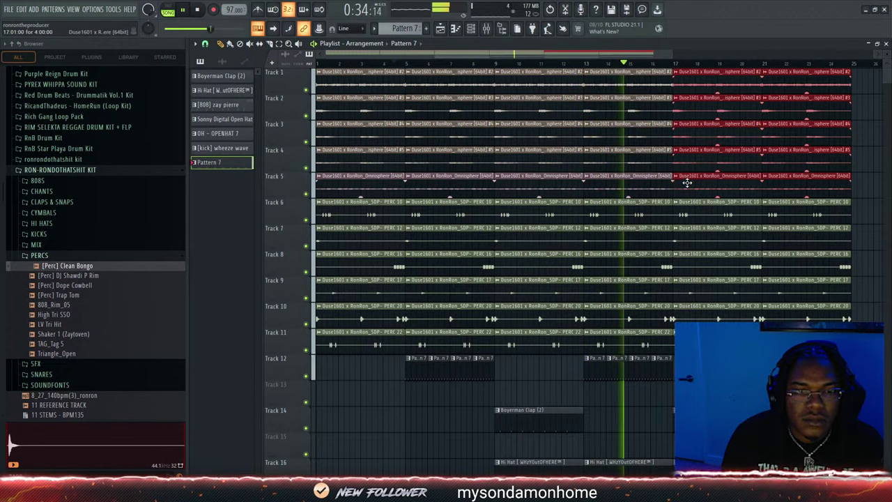
Delete the Omnisphere clips at bar 17 on Tracks 2 to 5
right_click(687, 182)
right_click(692, 156)
right_click(692, 132)
right_click(692, 106)
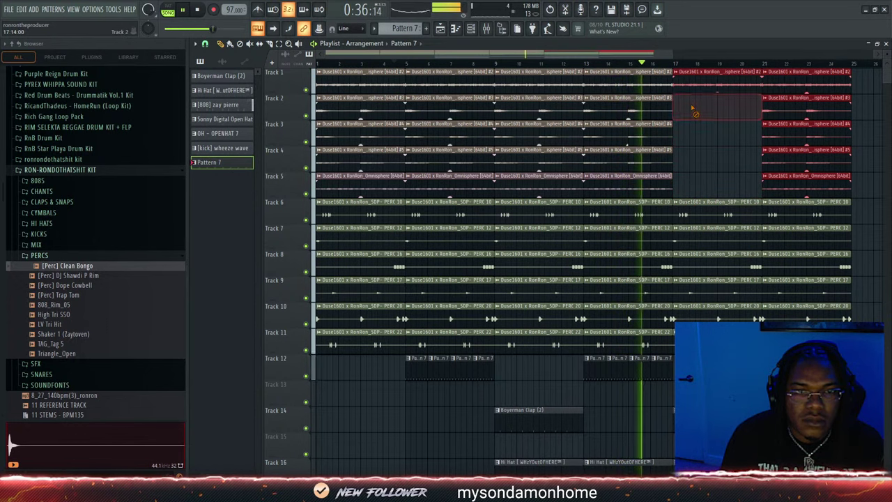
Place the matching Omnisphere clips back at bar 17 on Tracks 5 and 3
click(661, 188)
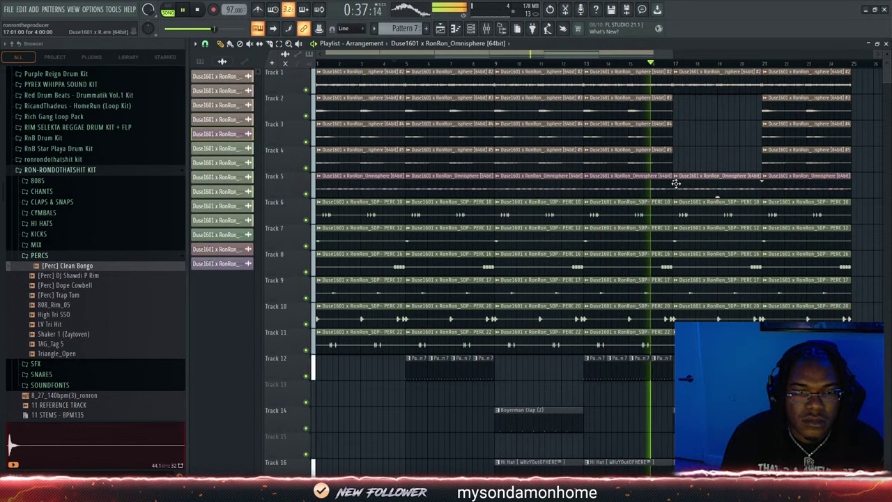
click(658, 143)
click(677, 136)
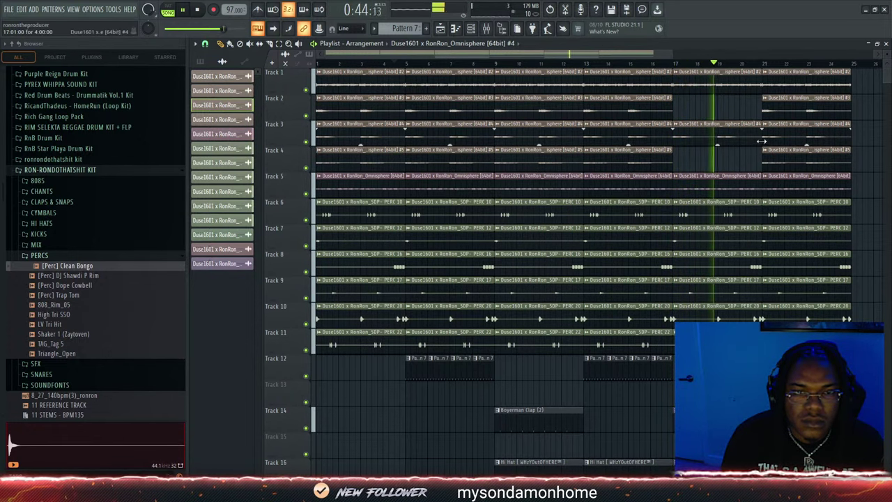
Delete the Omnisphere clips at bar 21 on Tracks 2 and 4
scroll(641, 55, right, 2)
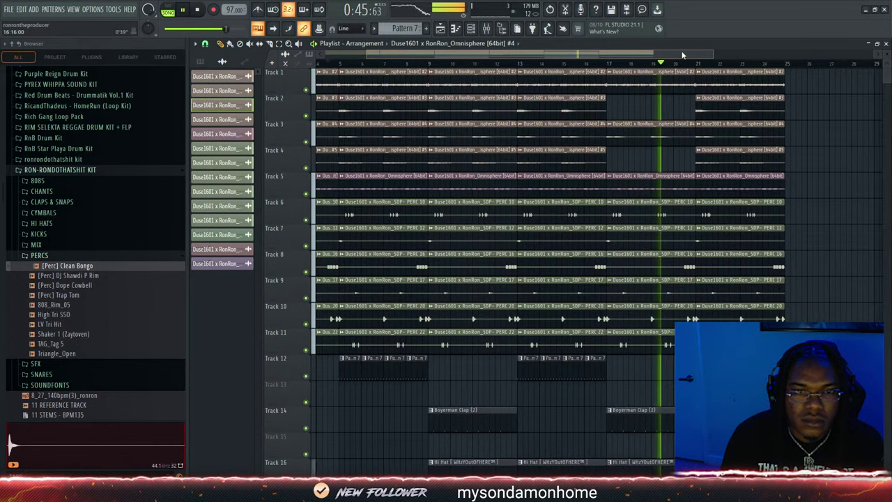
right_click(732, 112)
right_click(729, 162)
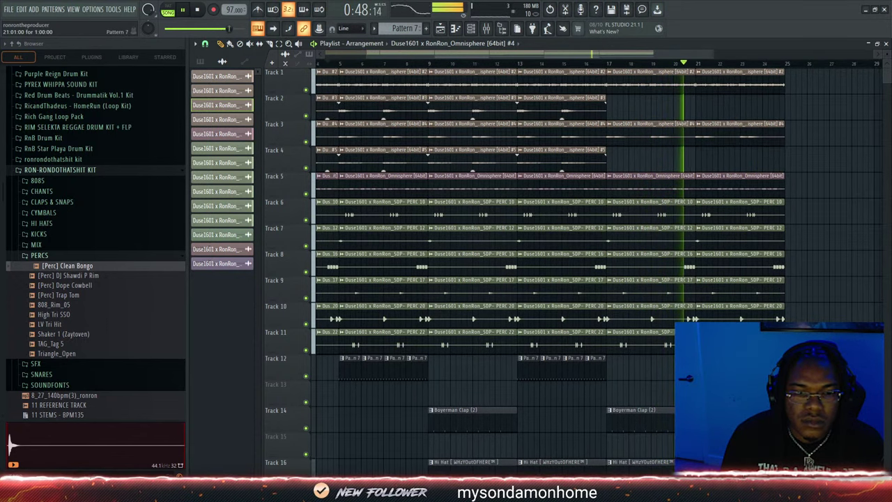
Replay from just before bar 17 and delete the PERC 10 and PERC 22 clips at bar 17 on Tracks 6 and 11
click(594, 63)
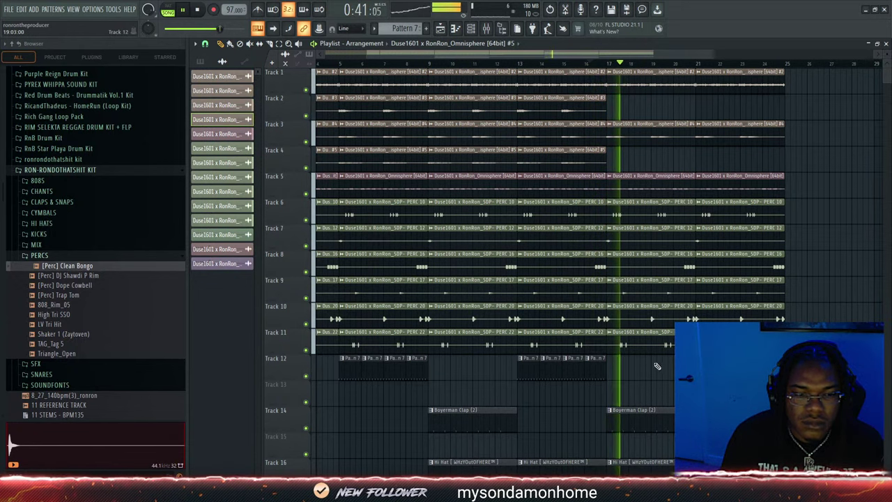
scroll(657, 366, down, 2)
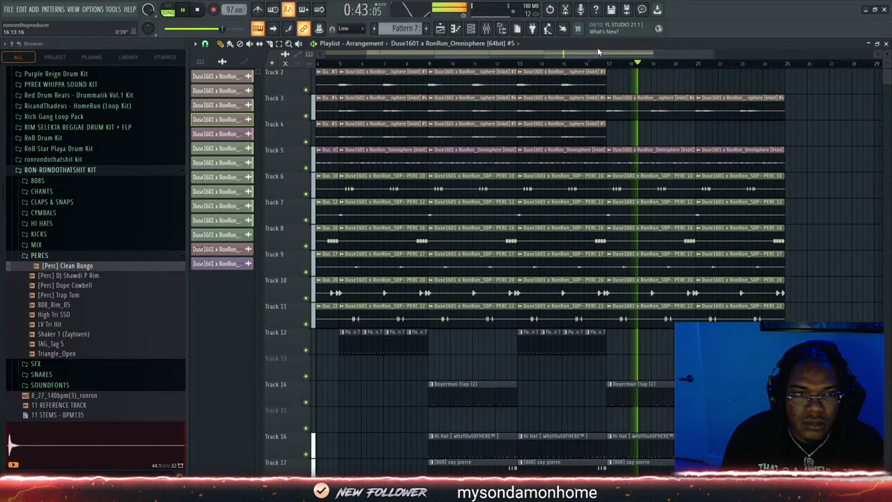
click(594, 63)
right_click(629, 182)
right_click(673, 182)
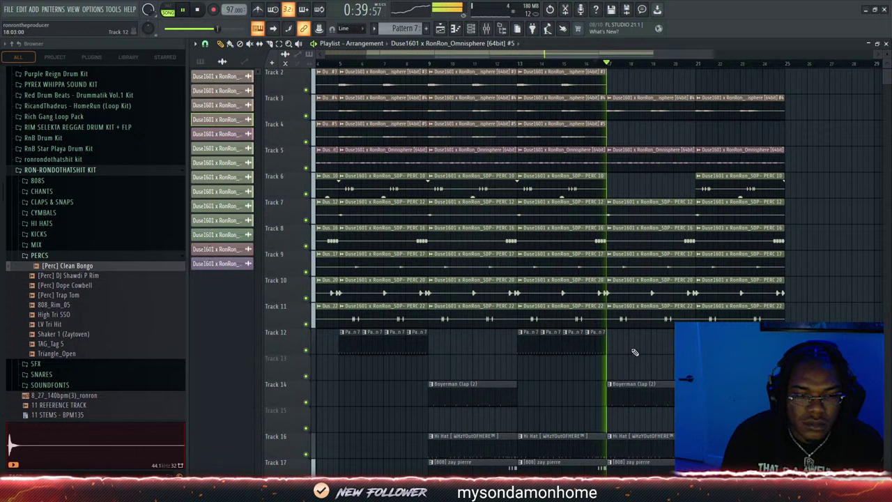
right_click(632, 320)
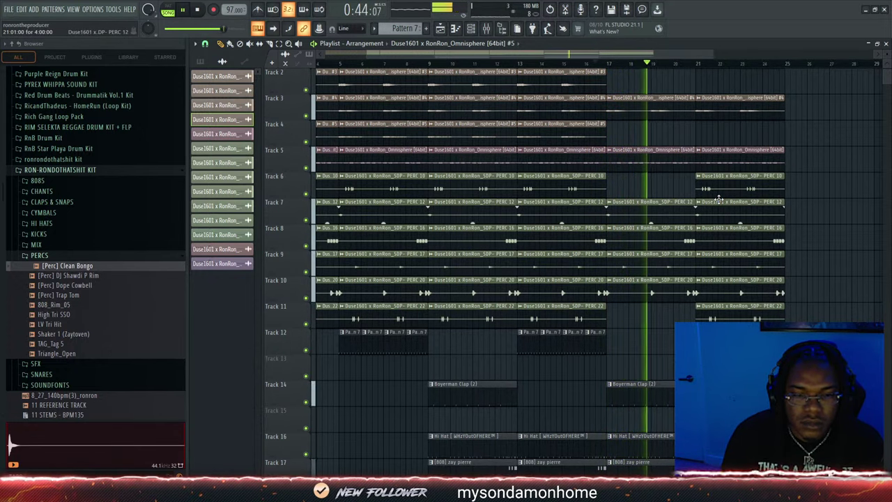
Delete the PERC 22 and PERC 10 clips at bar 21 on Tracks 11 and 6
drag(611, 54, 645, 52)
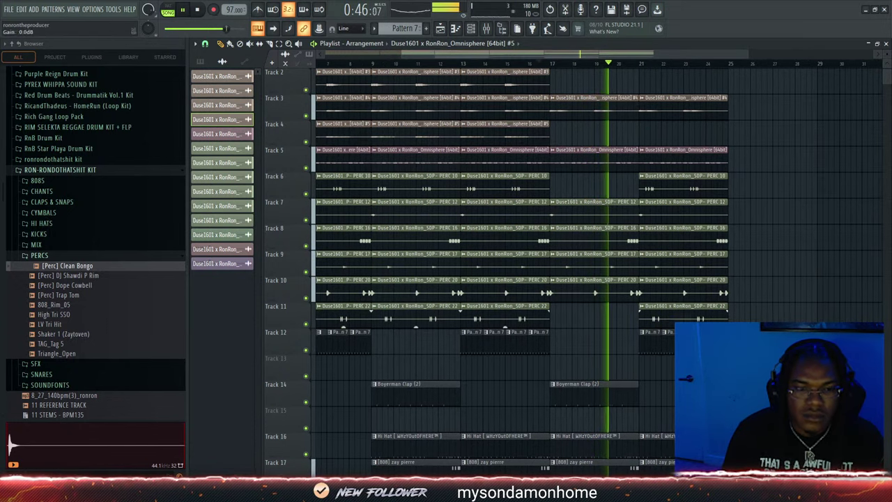
right_click(683, 319)
right_click(666, 185)
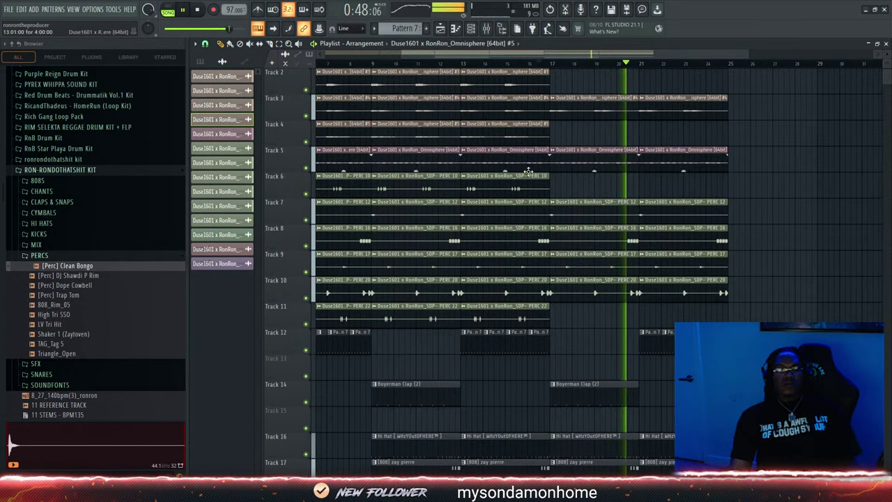
Select the clips from bar 9 to bar 25 on all tracks and duplicate them to start at bar 25
drag(402, 54, 323, 55)
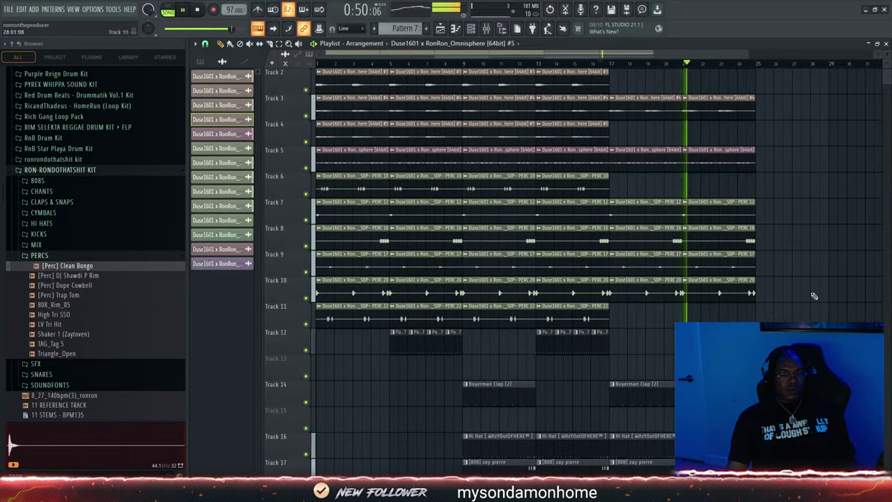
scroll(764, 240, up, 1)
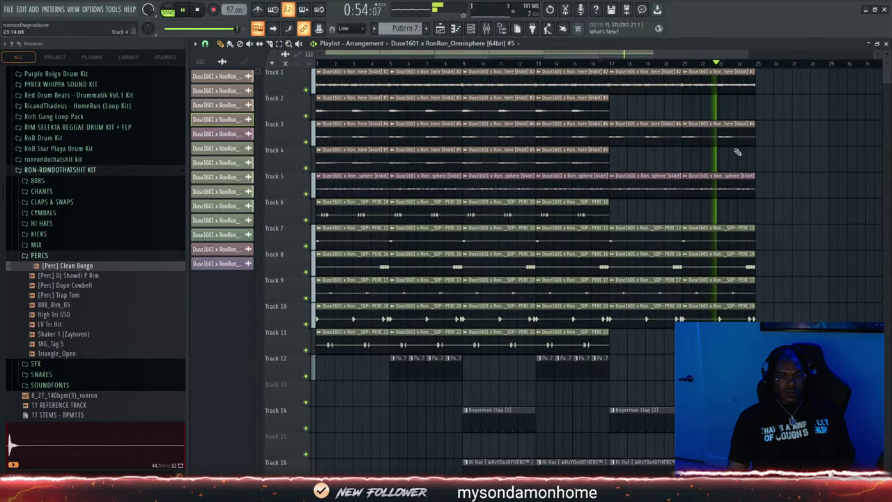
drag(467, 72, 857, 470)
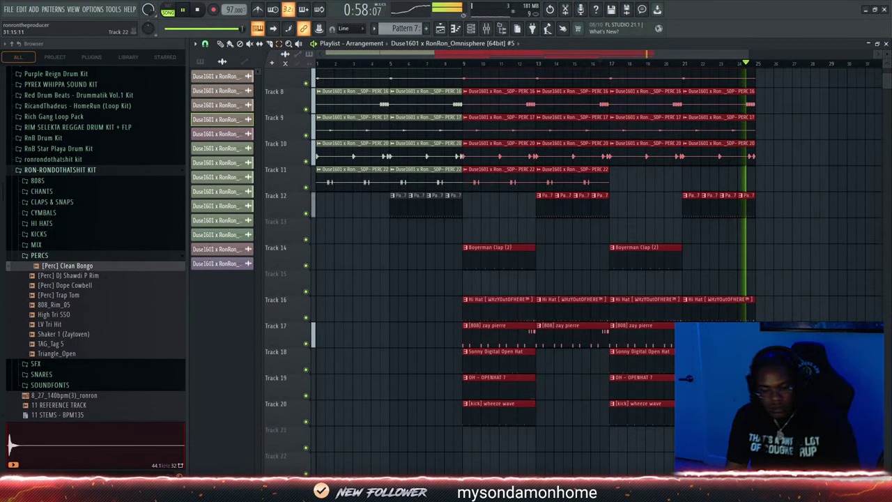
key(ctrl+b)
scroll(606, 262, up, 6)
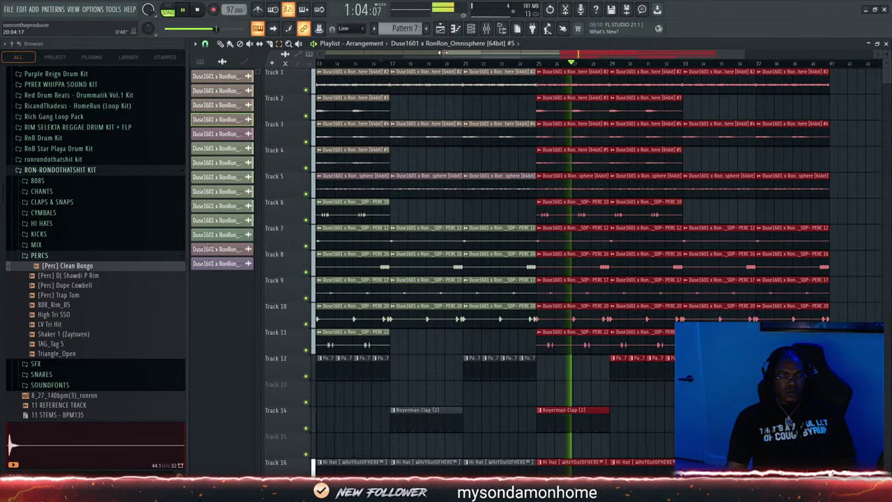
Select all clips from bar 9 to bar 41 on every track and duplicate them to start at bar 41
scroll(443, 52, down, 3)
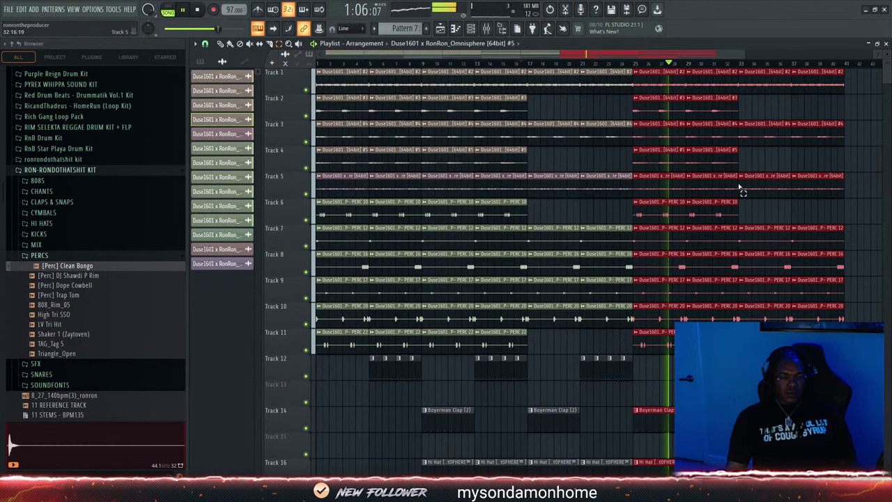
scroll(796, 171, down, 3)
scroll(799, 172, up, 3)
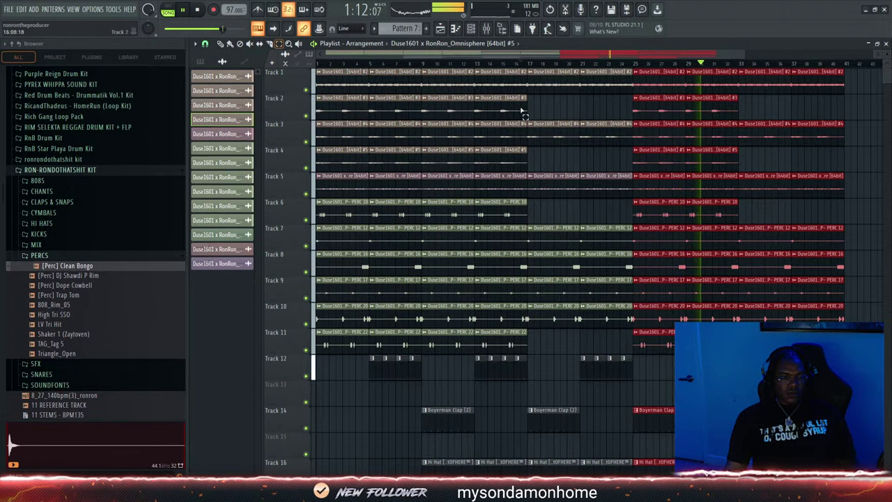
drag(846, 88, 437, 449)
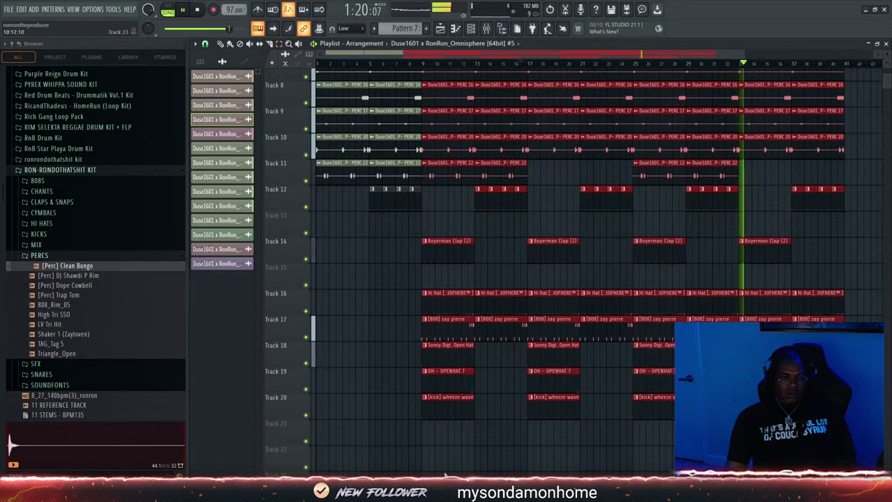
scroll(536, 422, up, 7)
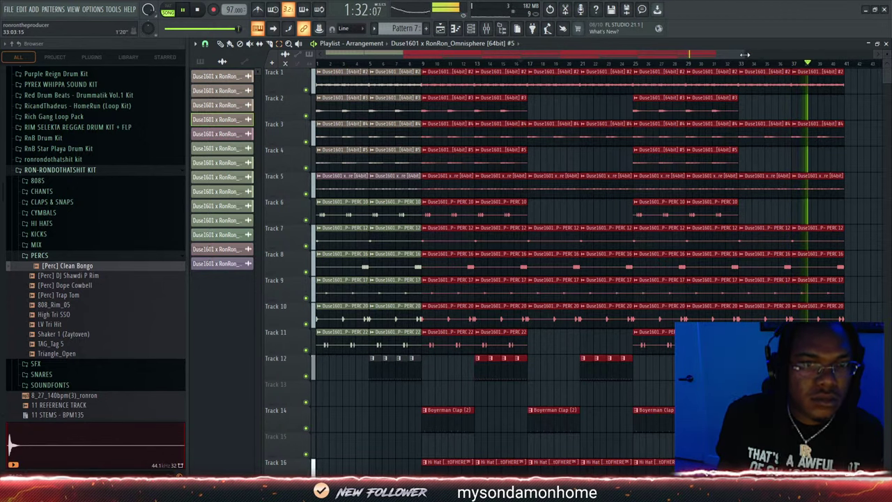
drag(744, 55, 836, 46)
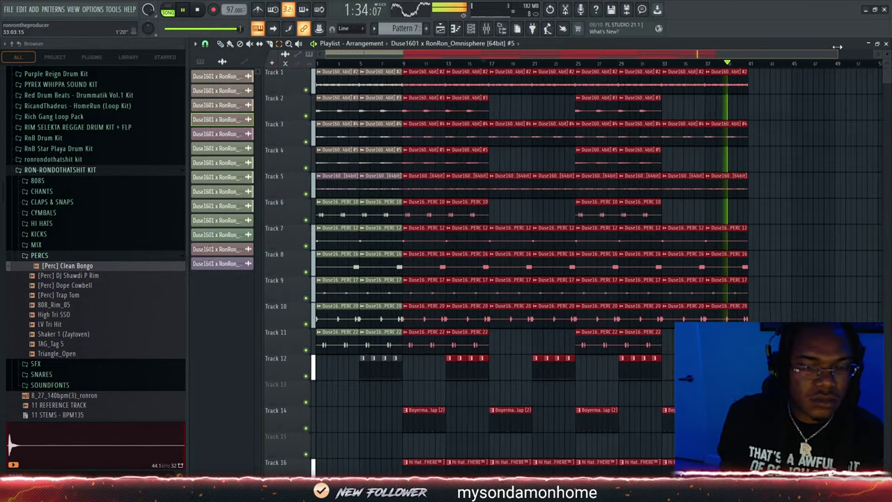
key(ctrl+b)
scroll(489, 187, down, 1)
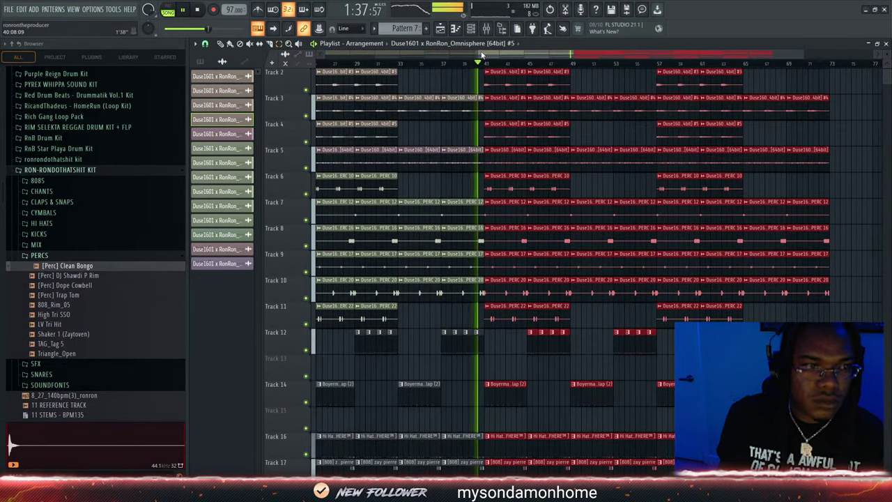
drag(481, 55, 318, 59)
scroll(688, 183, up, 1)
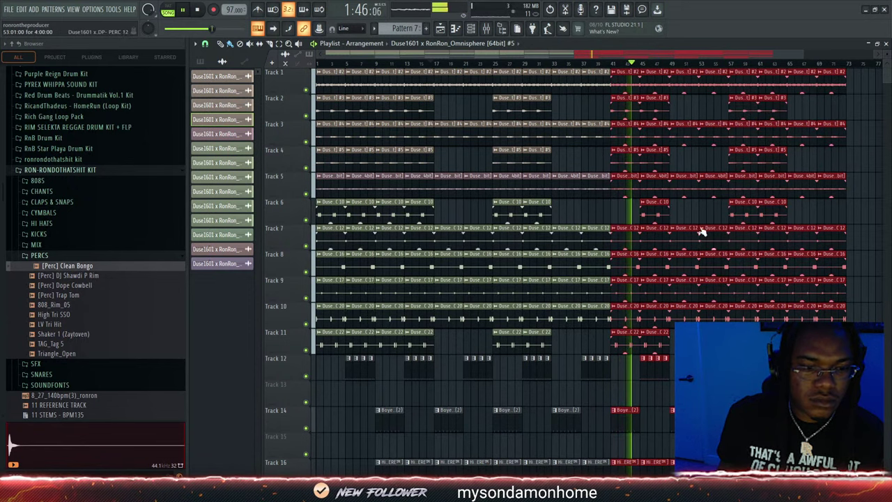
Delete all PERC 10 clips from Track 6 across the whole arrangement
right_click(651, 219)
right_click(743, 211)
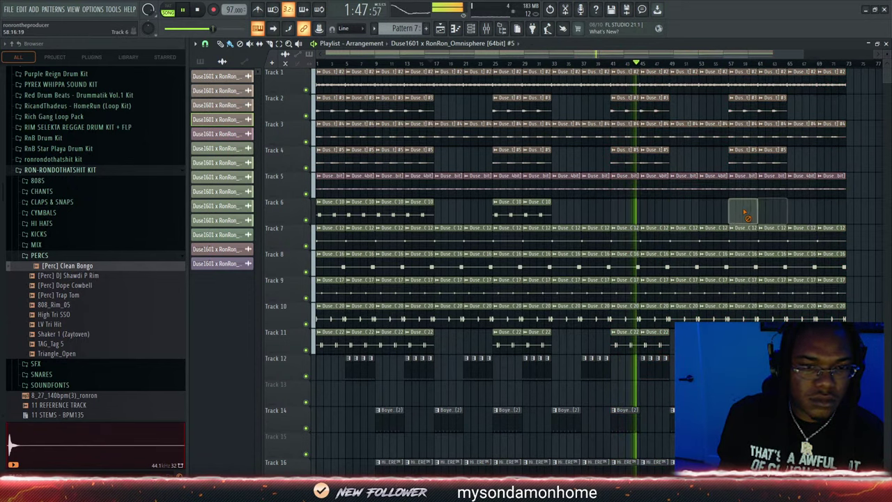
right_click(536, 213)
right_click(407, 211)
right_click(331, 216)
scroll(492, 191, down, 2)
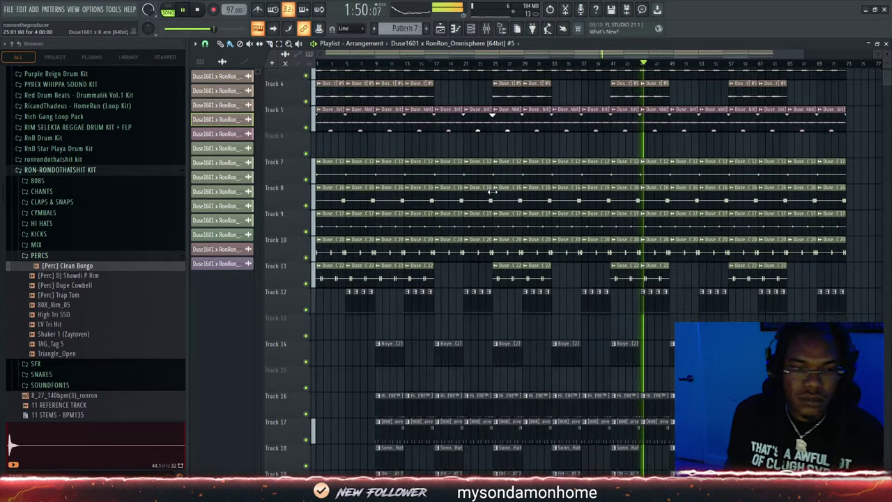
scroll(492, 186, up, 2)
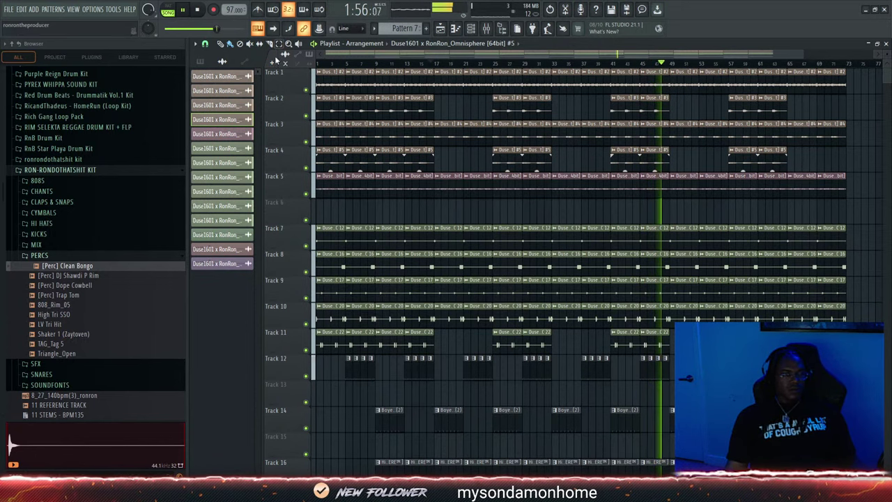
Route the Omnisphere #2, #4 and unnumbered channels plus PERC 12, 16, 17 and 20 to consecutive mixer tracks starting at Insert 1
click(485, 28)
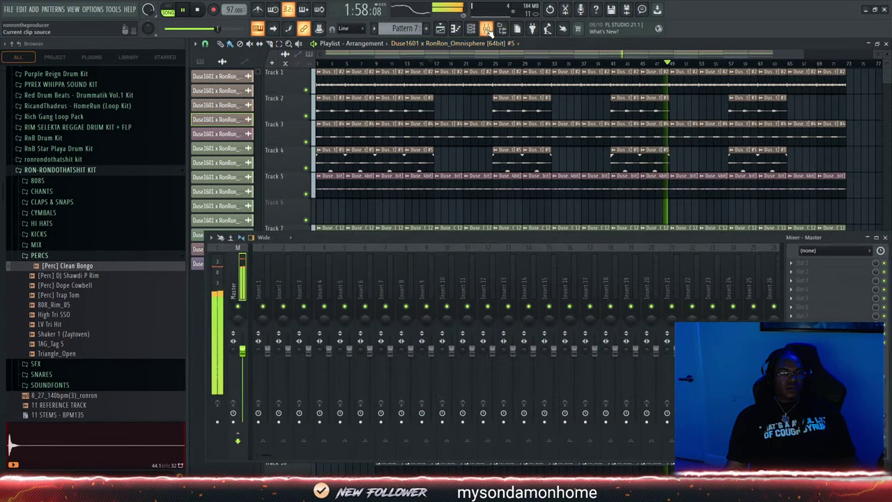
click(478, 28)
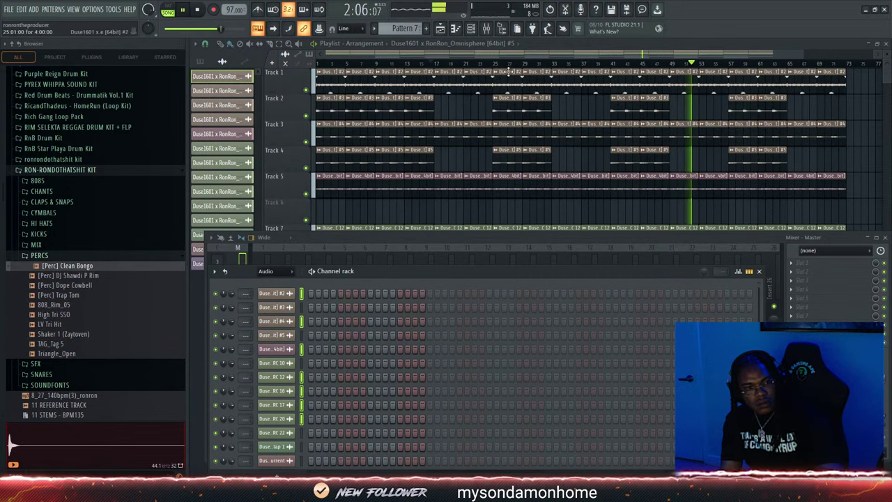
click(485, 28)
click(266, 260)
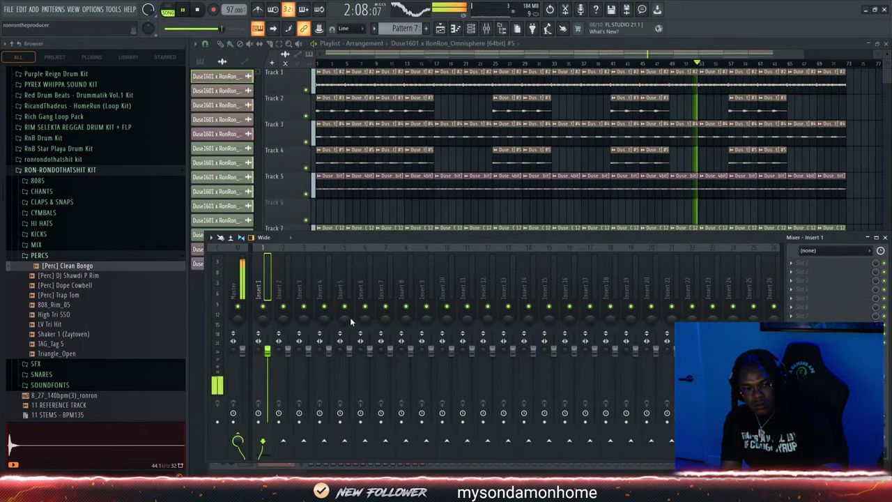
key(ctrl+shift+l)
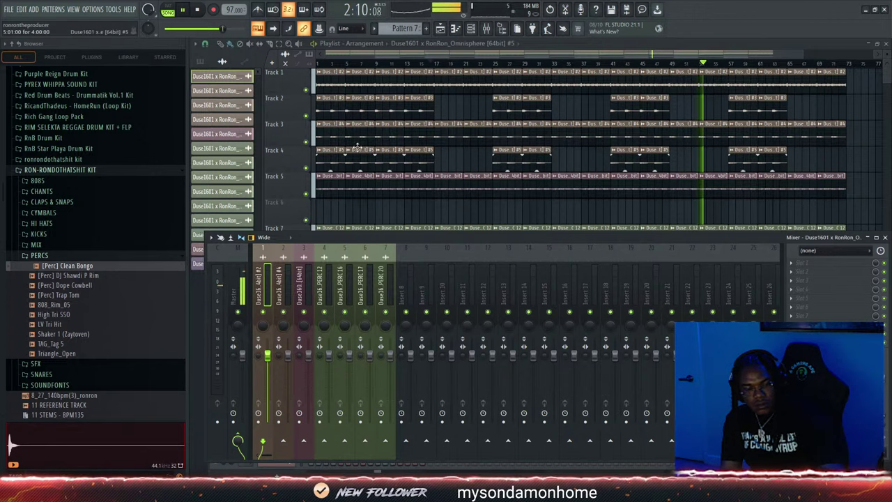
click(398, 50)
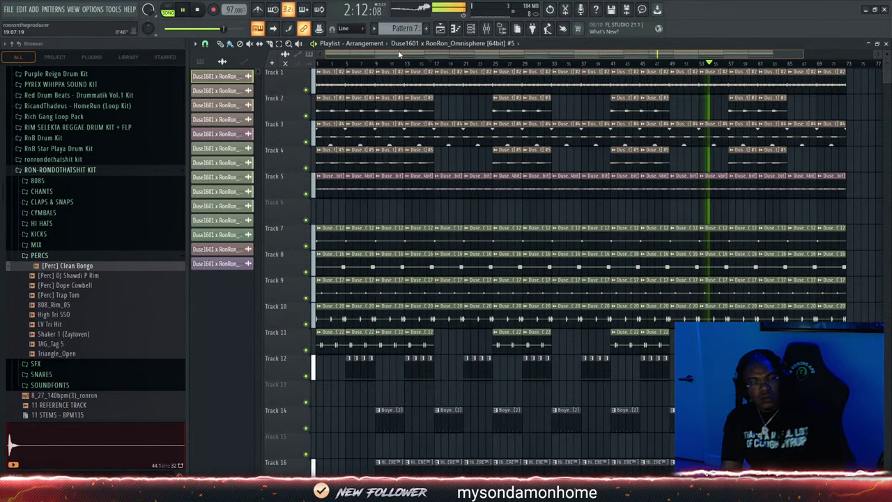
Route the Omnisphere #3, Omnisphere #5 and PERC 22 channels to consecutive mixer tracks starting at Insert 8
click(471, 29)
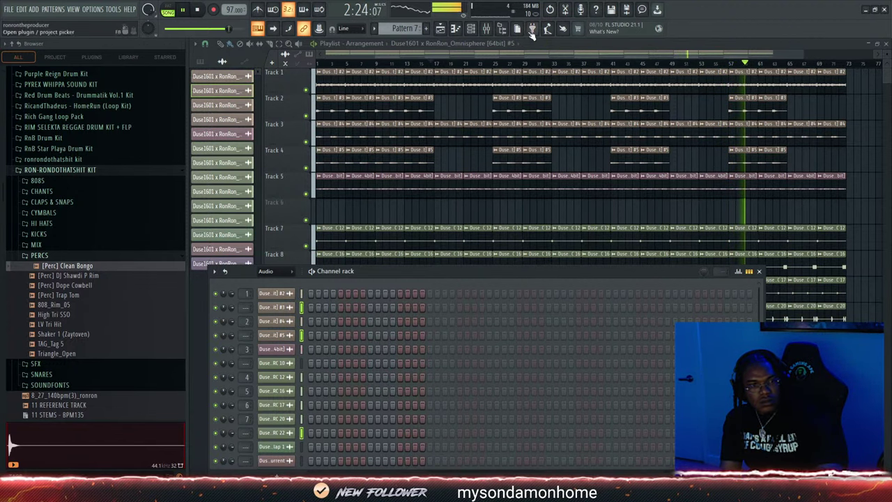
key(F9)
click(406, 281)
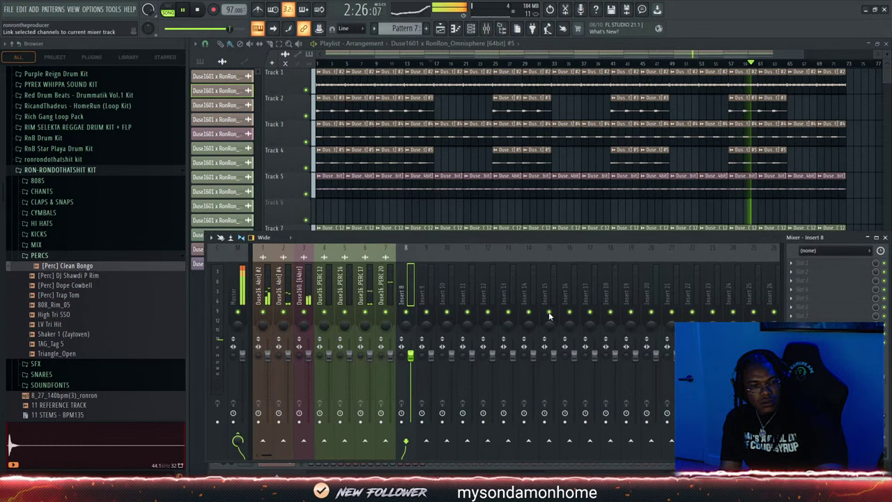
key(ctrl+l)
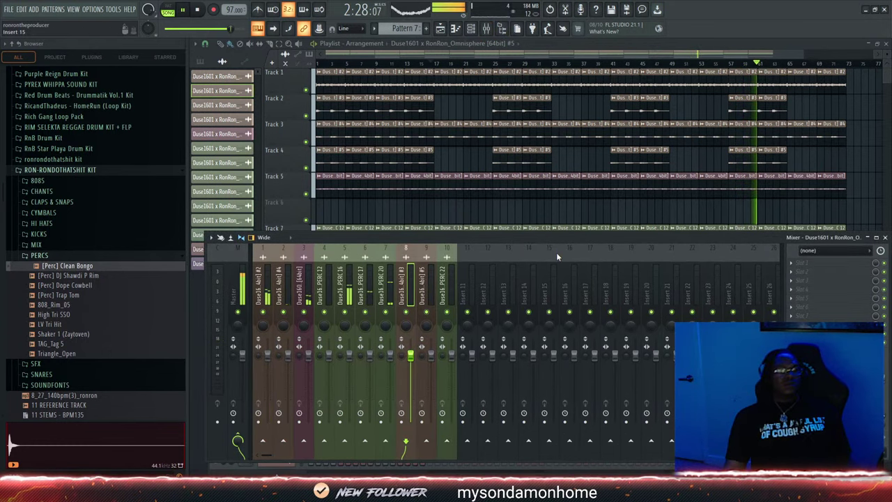
Route the clap, hi-hat, 808, open hat and kick channels to consecutive mixer tracks starting at Insert 11
click(472, 282)
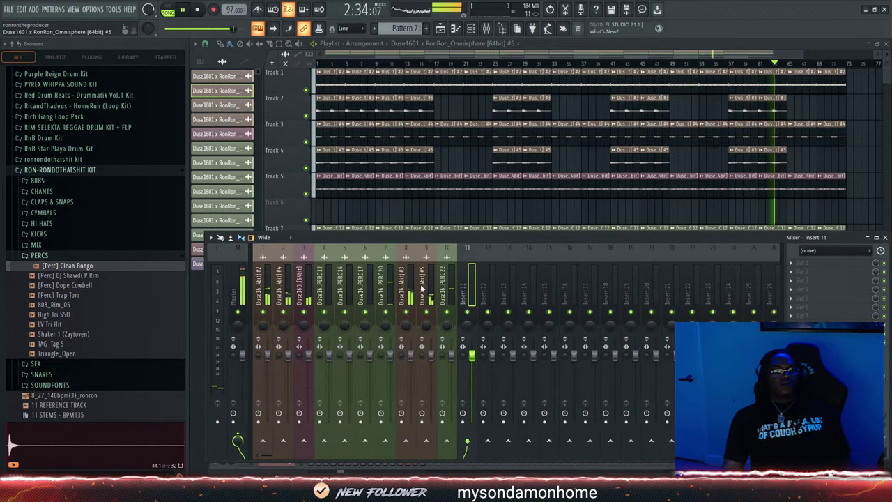
key(F9)
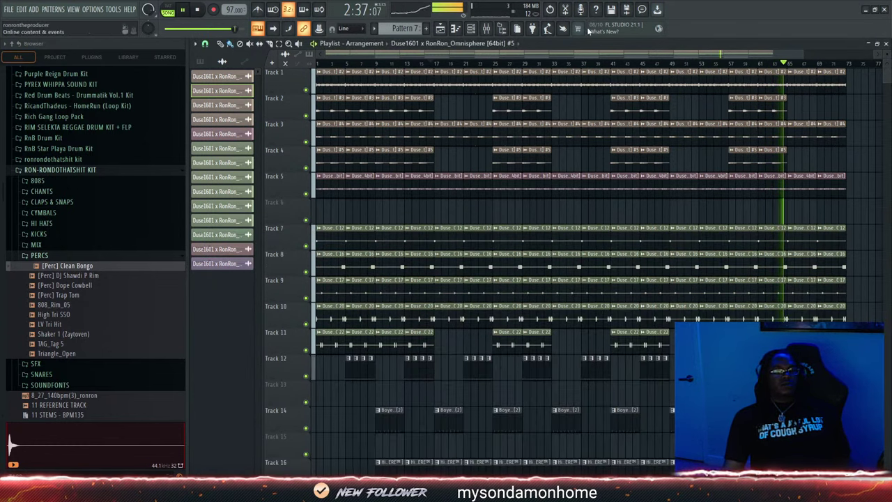
click(471, 28)
scroll(417, 29, up, 6)
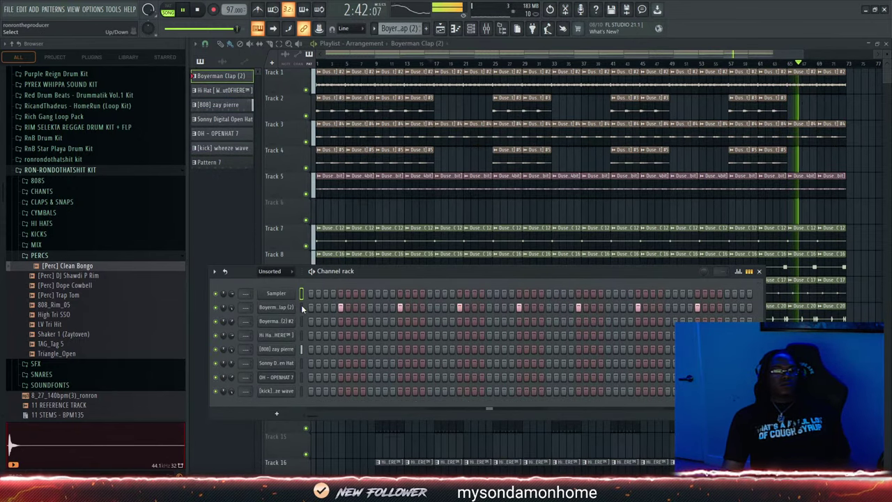
drag(301, 308, 309, 423)
click(486, 28)
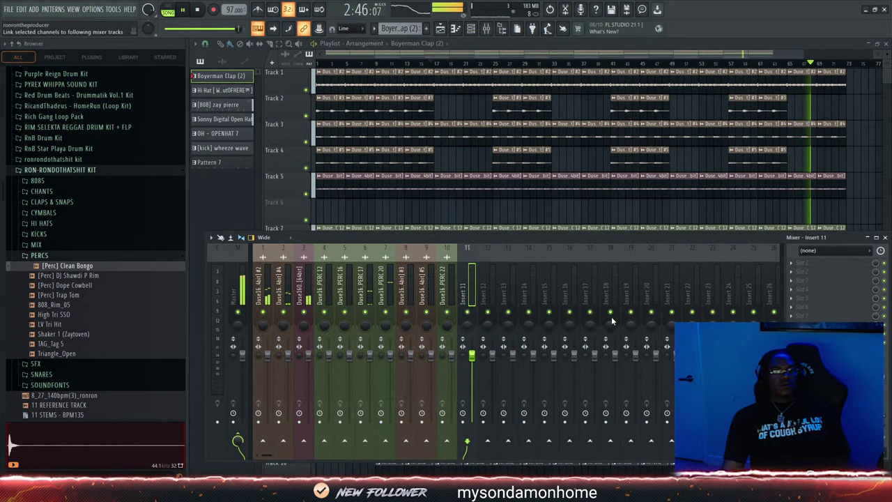
key(ctrl+shift+l)
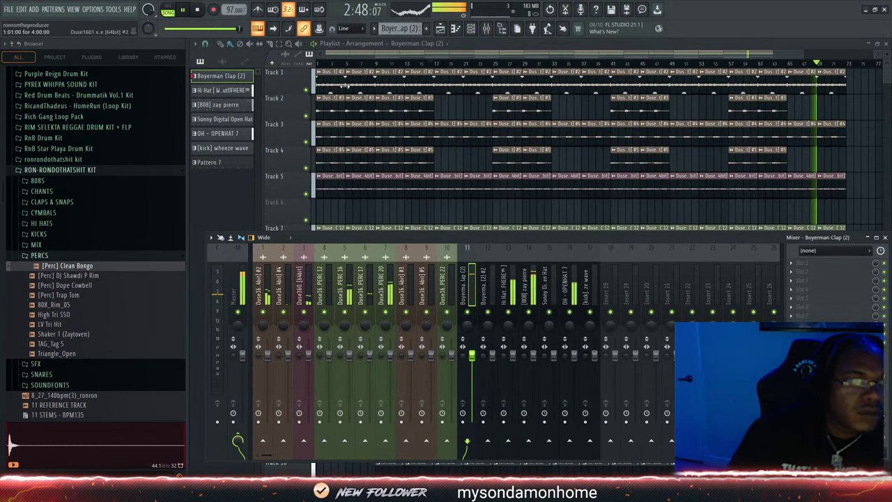
key(F9)
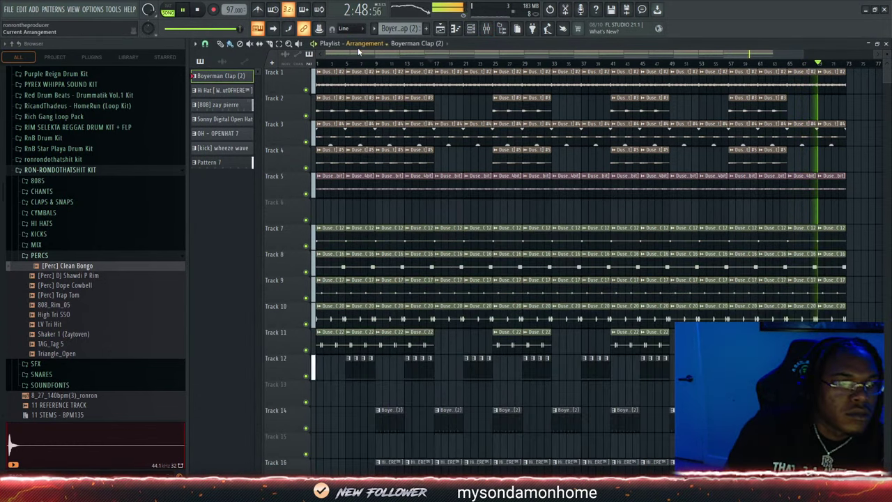
Replay the song from the start and place the Ron-Ron tag 2 sample on Track 21 at bar 7
click(199, 13)
key(space)
scroll(411, 356, down, 5)
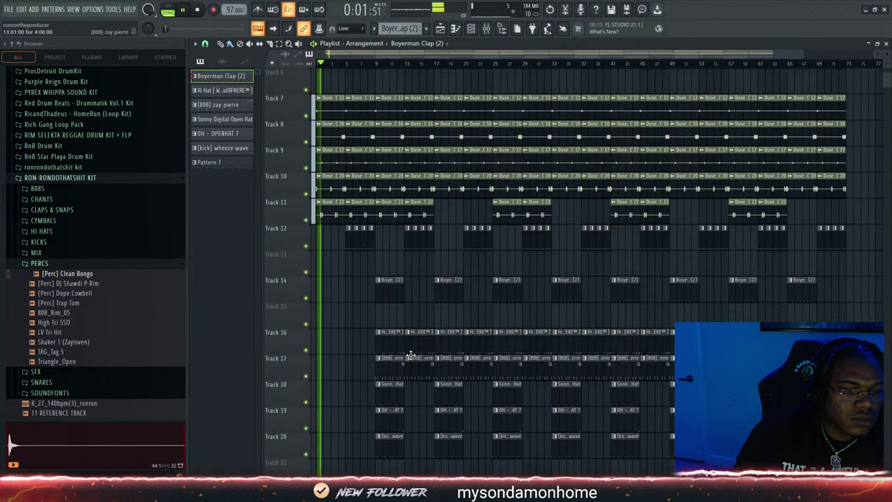
scroll(411, 356, down, 2)
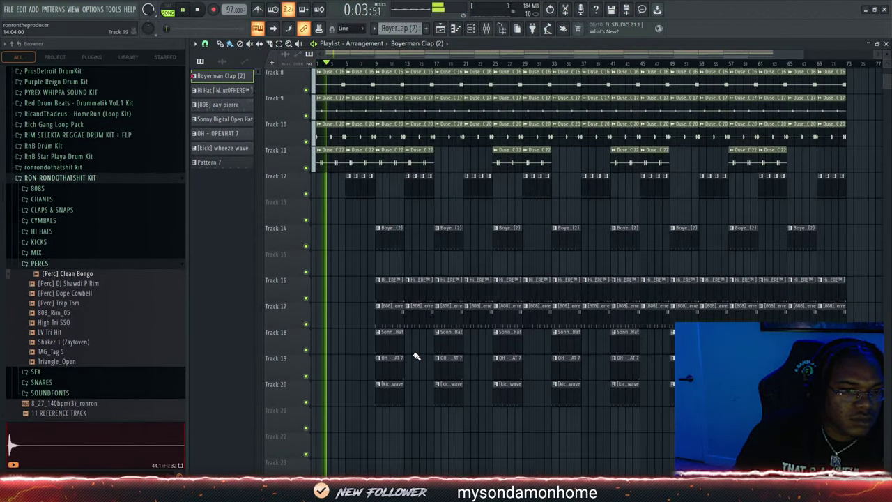
scroll(120, 318, down, 6)
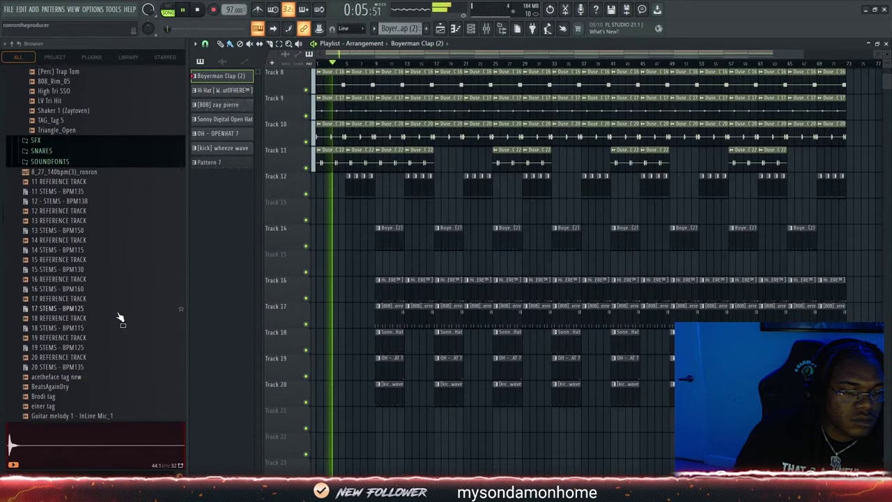
scroll(120, 318, down, 20)
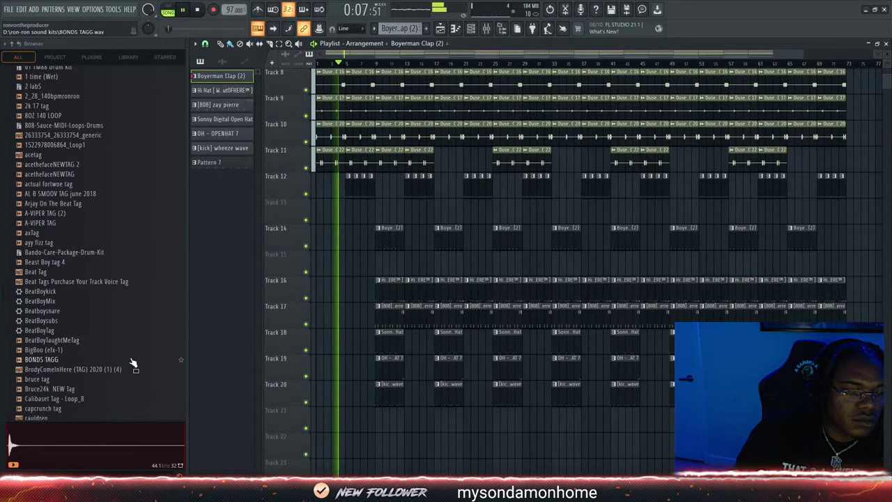
scroll(134, 364, down, 20)
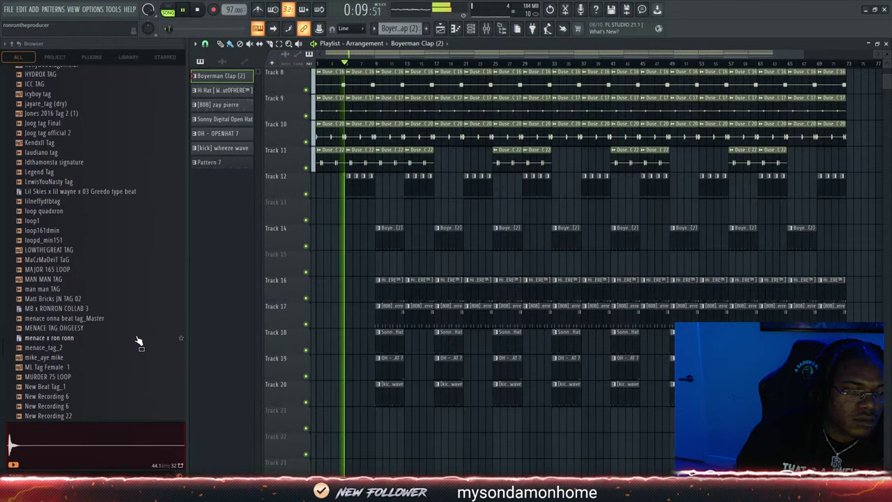
scroll(139, 342, down, 15)
drag(78, 241, 365, 419)
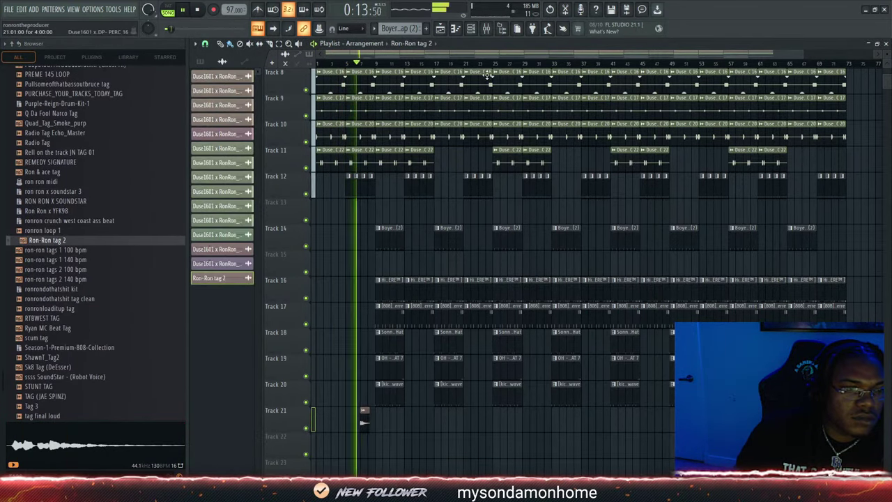
scroll(399, 444, up, 3)
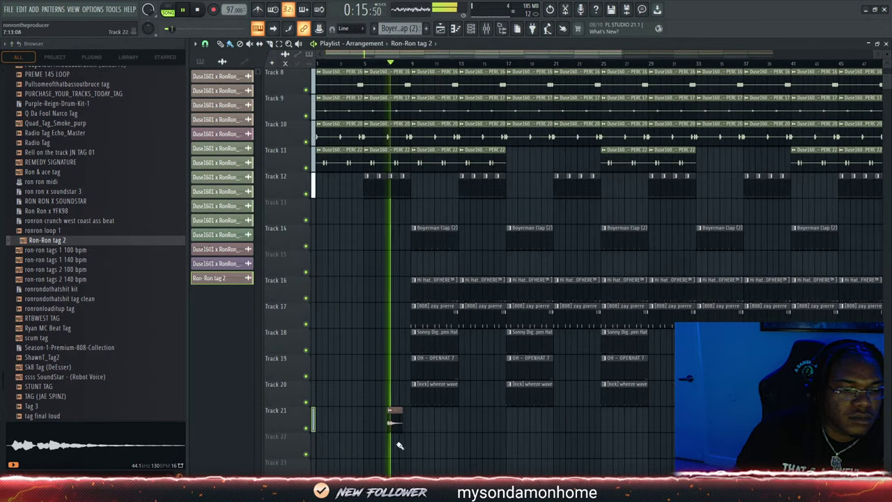
Move the Ron-Ron tag 2 clip on Track 21 to bar 8 and look through the sample folder for a second tag
drag(394, 422, 407, 416)
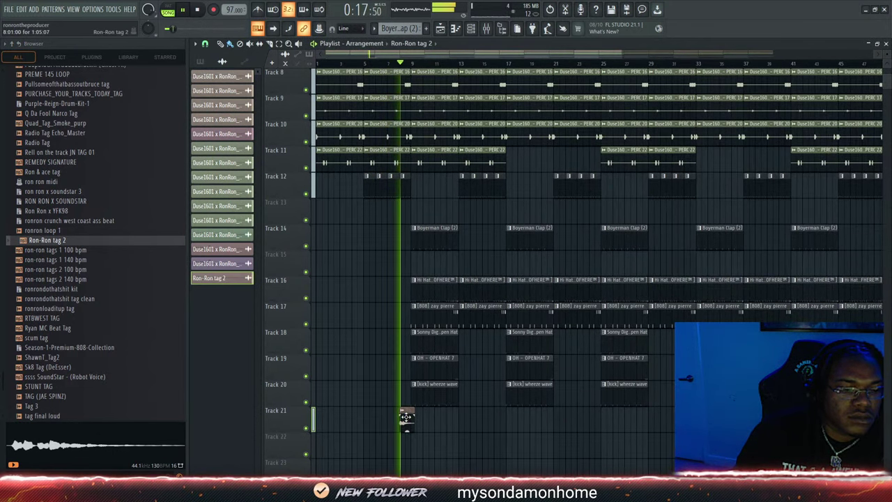
scroll(122, 277, up, 8)
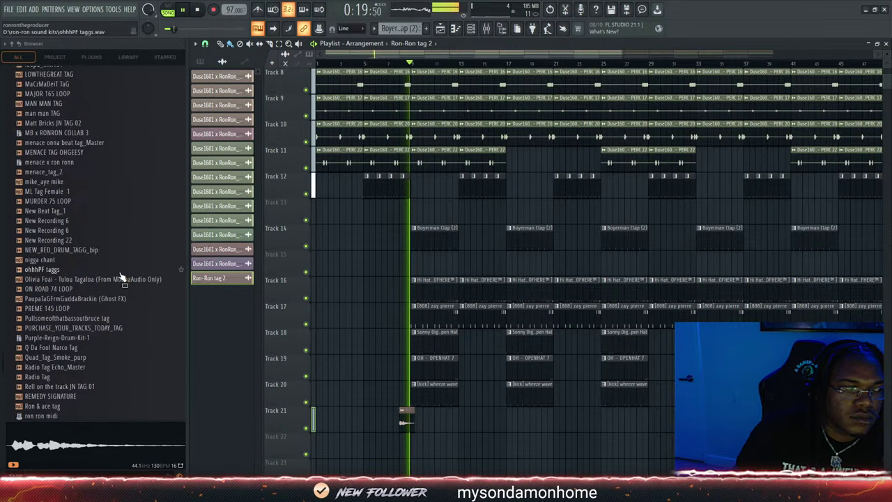
scroll(122, 278, down, 4)
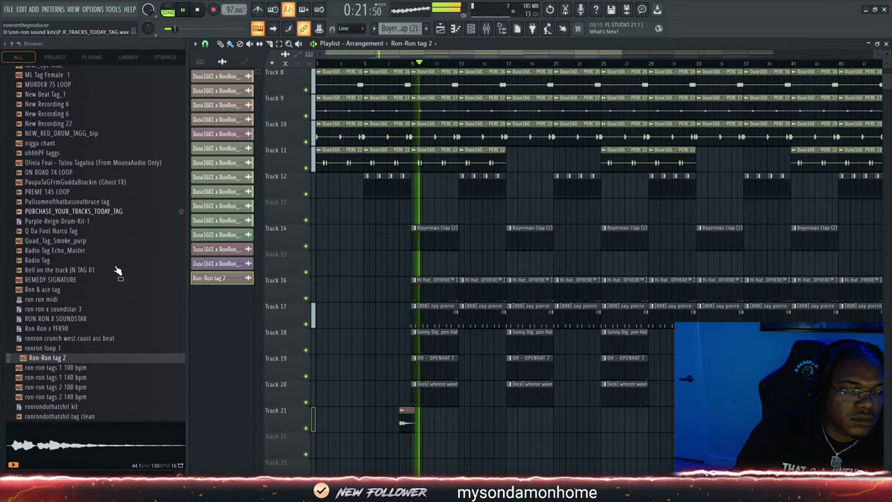
scroll(98, 269, up, 6)
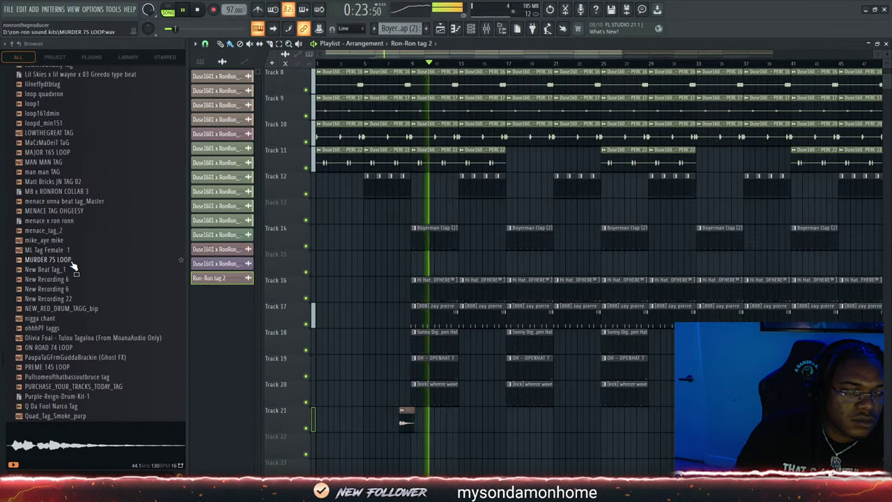
scroll(73, 266, down, 4)
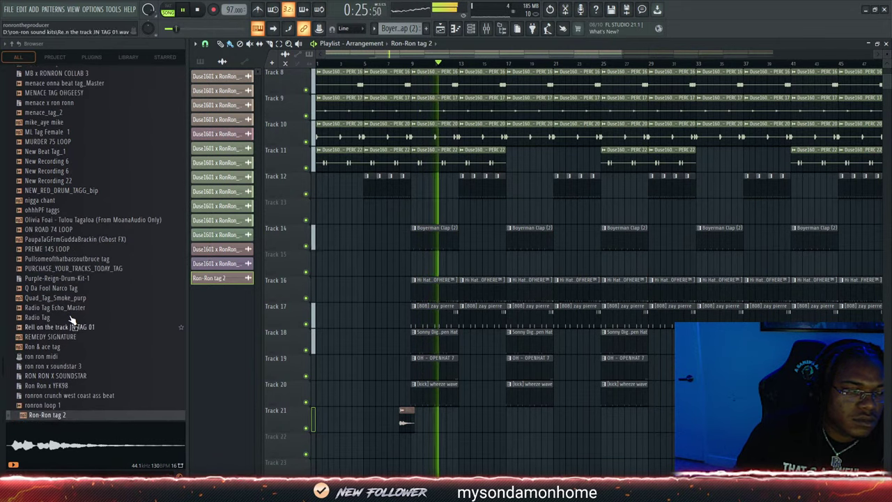
scroll(78, 279, up, 8)
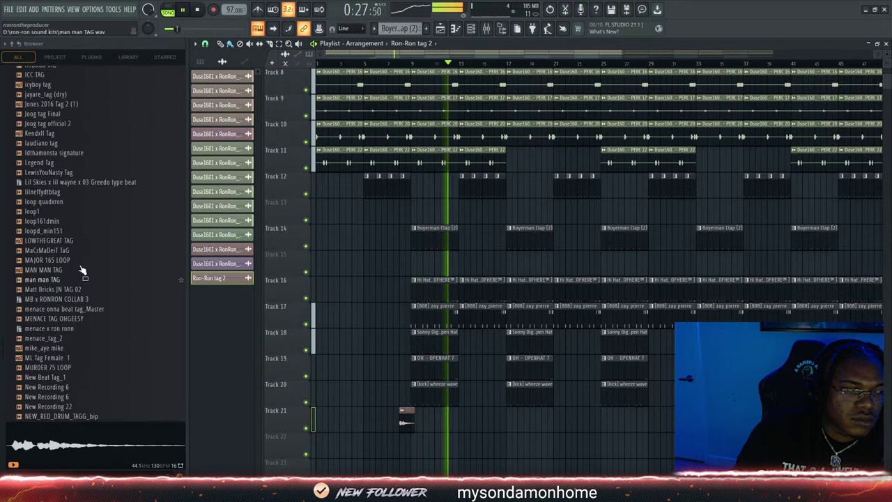
scroll(69, 300, up, 14)
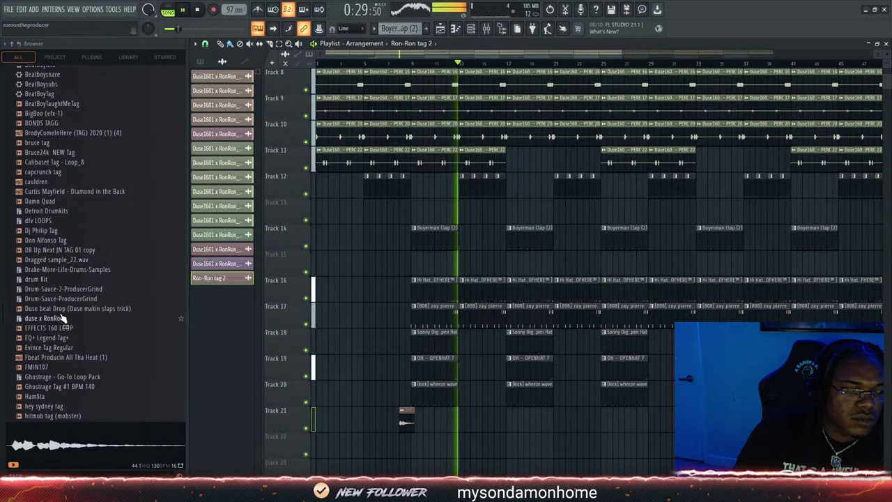
click(44, 200)
scroll(45, 207, up, 2)
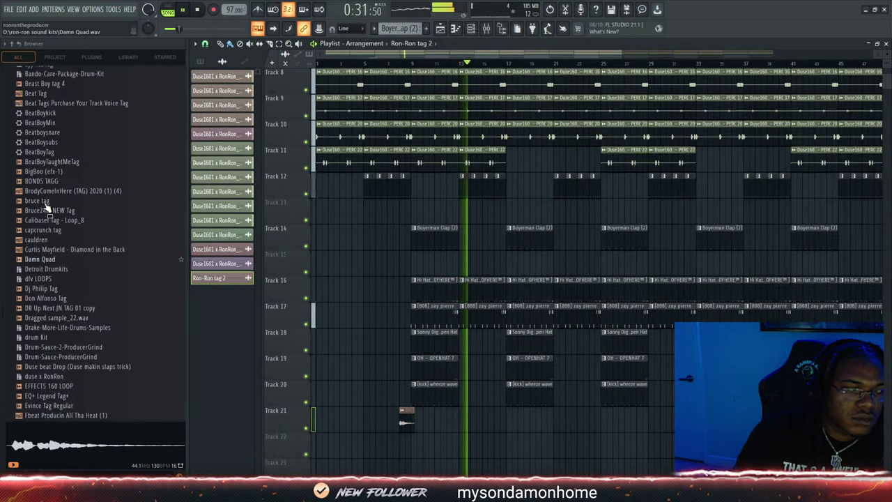
scroll(56, 223, up, 14)
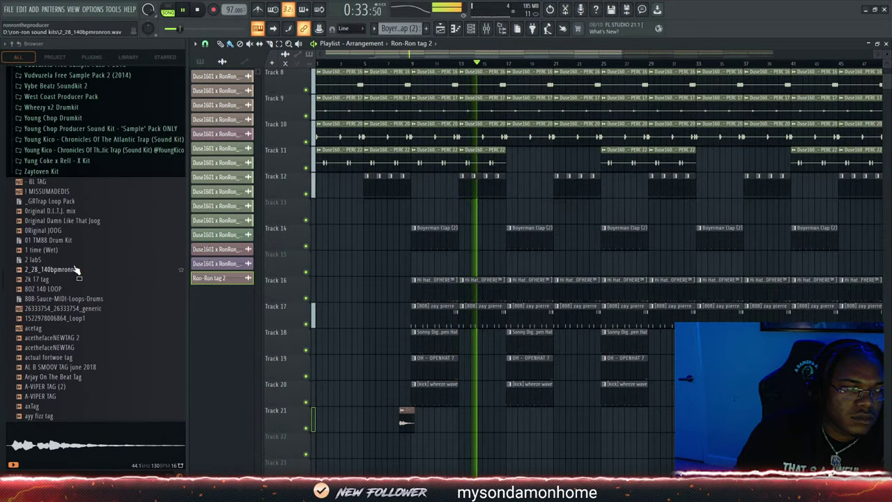
scroll(76, 269, down, 14)
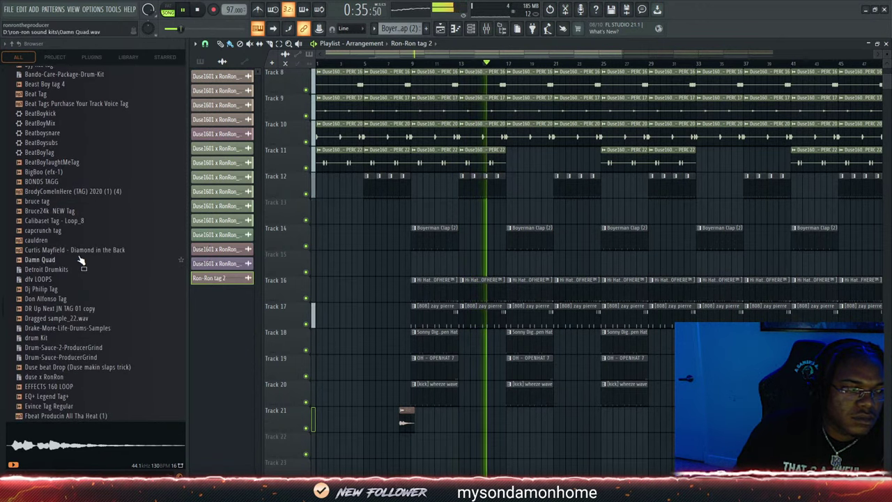
Preview nearby tag samples and place Duse beat Drop (Duse makin slaps trick) on Track 22 in the second half of bar 8
click(62, 308)
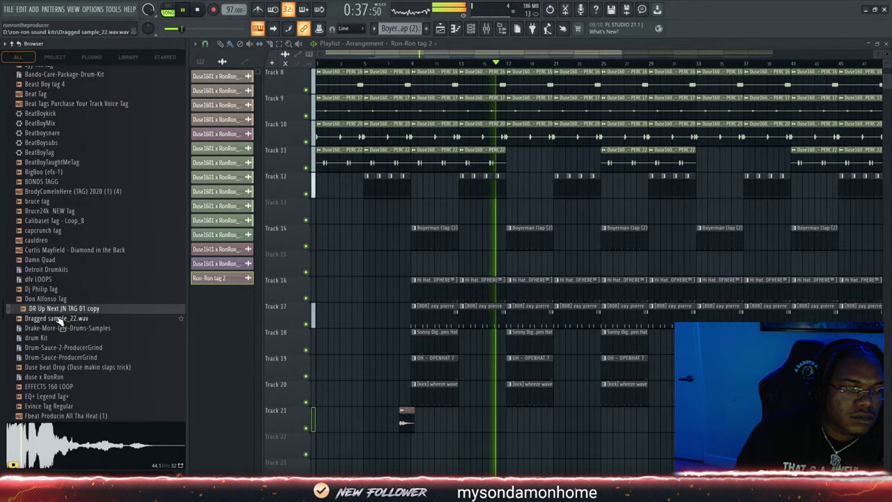
click(59, 318)
click(58, 357)
click(59, 377)
scroll(63, 369, down, 2)
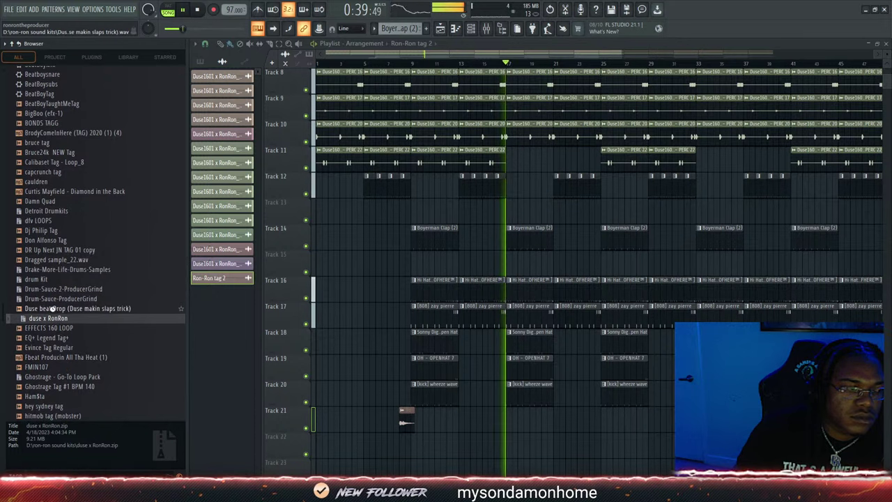
drag(53, 308, 407, 446)
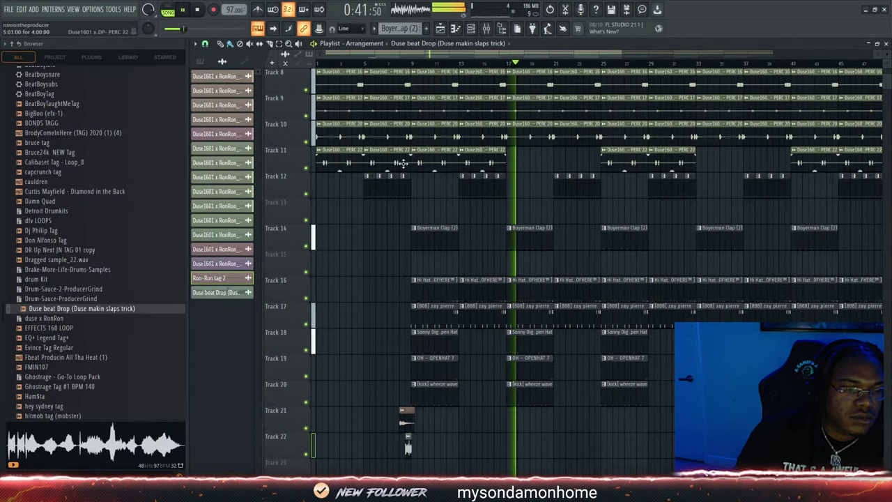
Replay the tags from around bar 8 and raise the Ron-Ron tag 2 clip's volume to 0.6 dB
scroll(538, 65, up, 3)
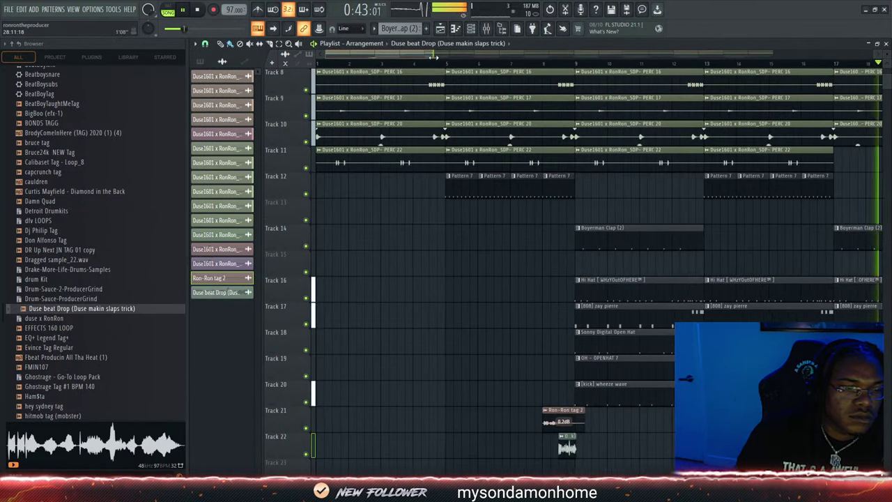
click(547, 65)
double_click(567, 437)
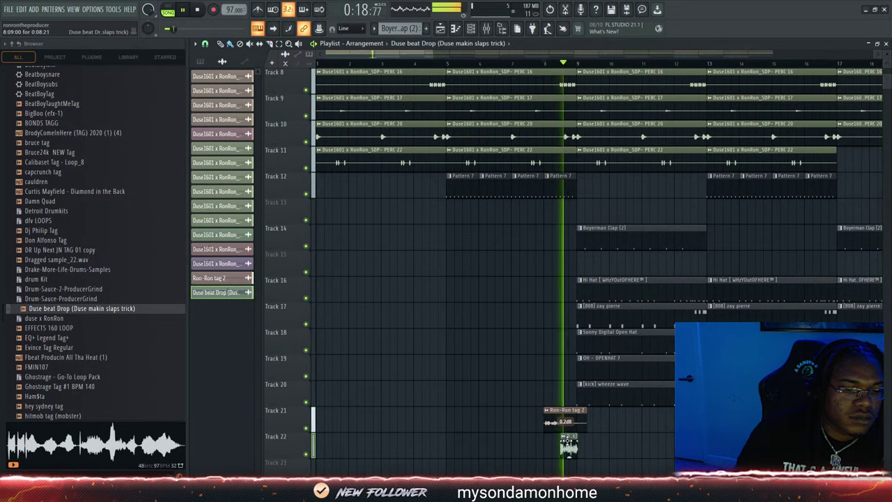
click(548, 65)
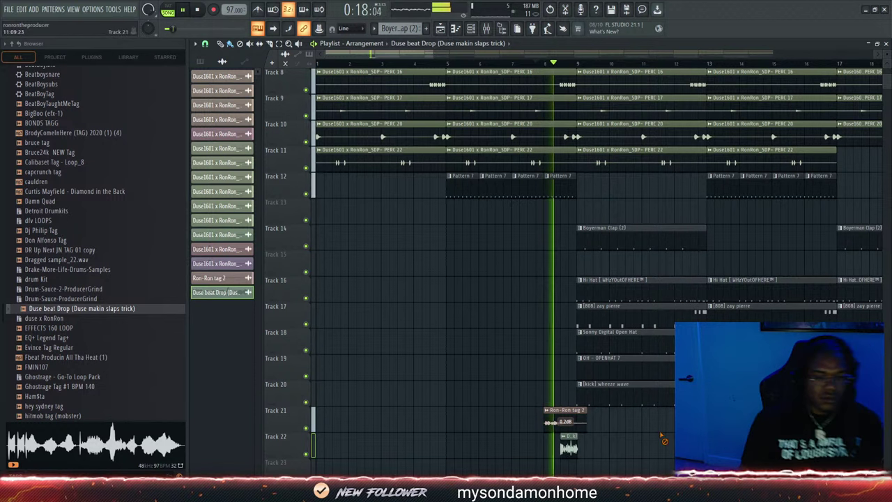
drag(565, 430, 565, 426)
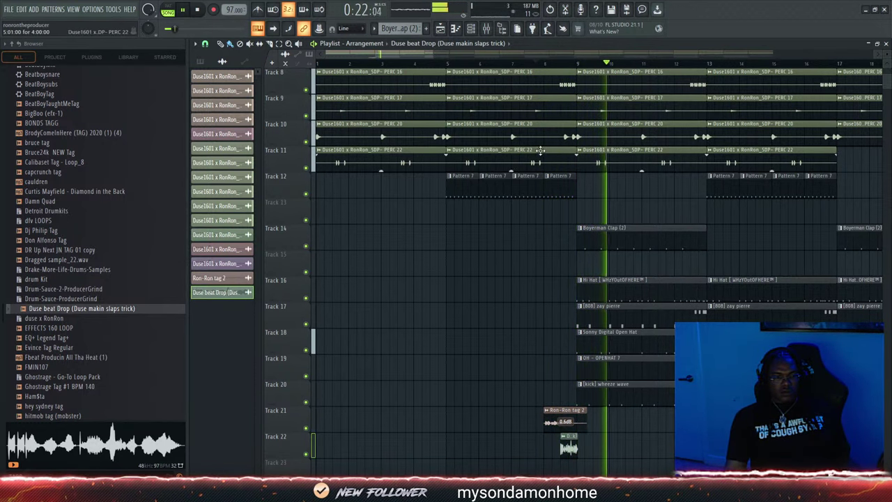
click(533, 63)
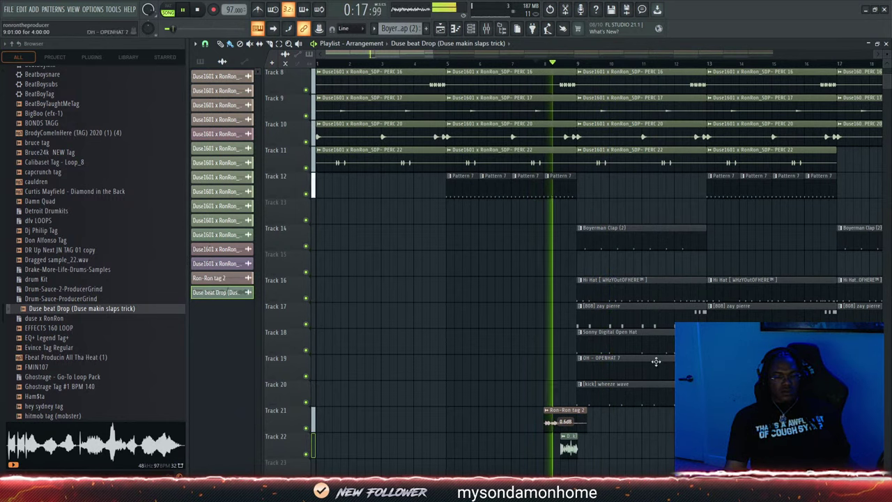
Start a new empty project and add the evince - crown prince 93 audio file to Track 1
drag(432, 53, 707, 35)
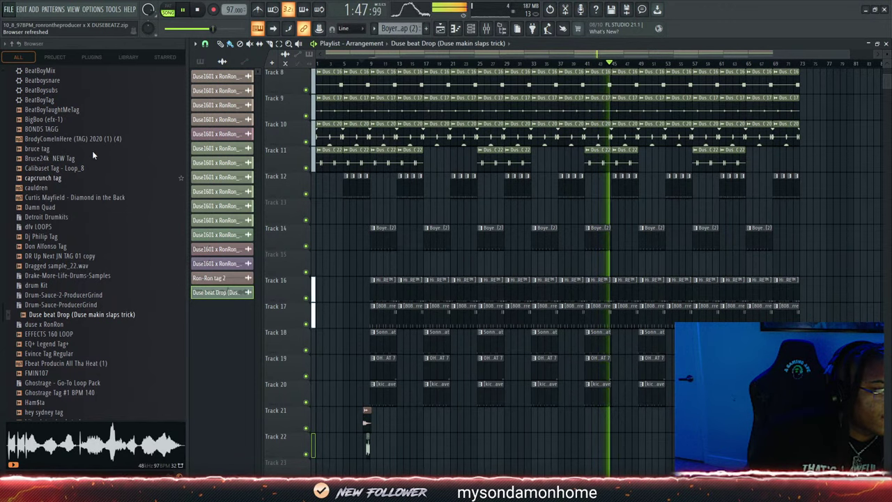
click(29, 27)
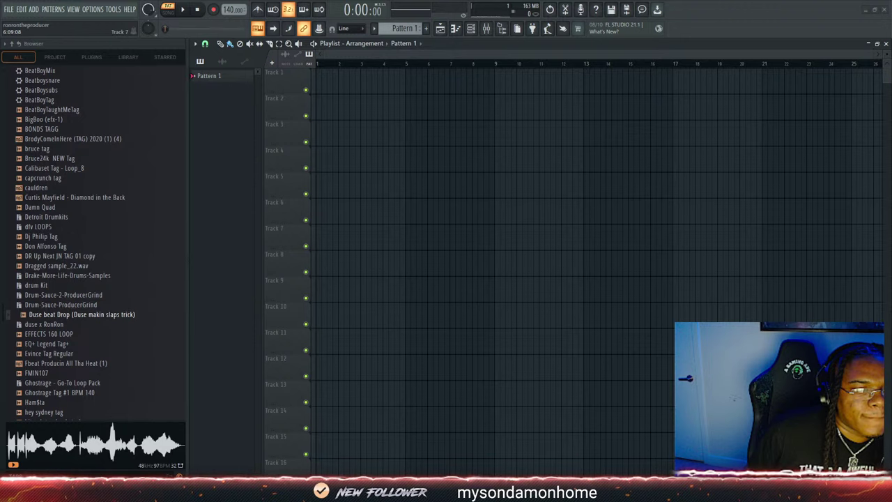
drag(347, 82, 325, 82)
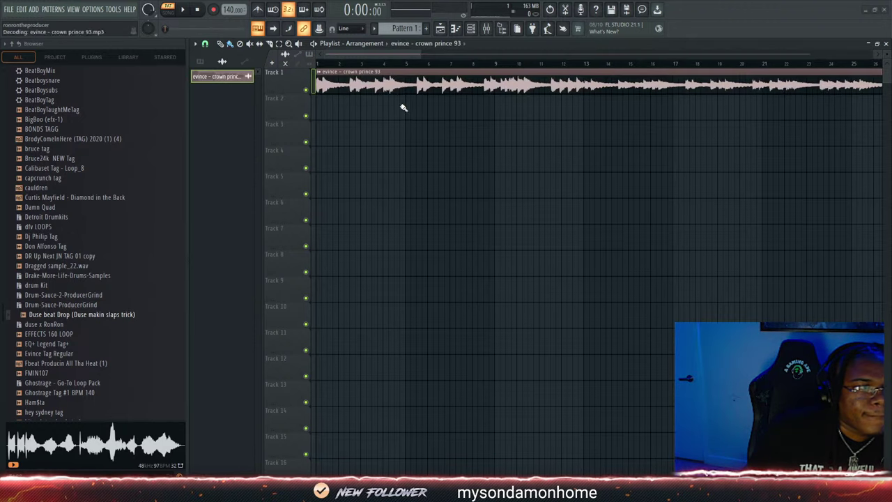
Align the start of the evince - crown prince 93 clip exactly with bar 1 and set the tempo to 93 BPM
drag(419, 54, 318, 54)
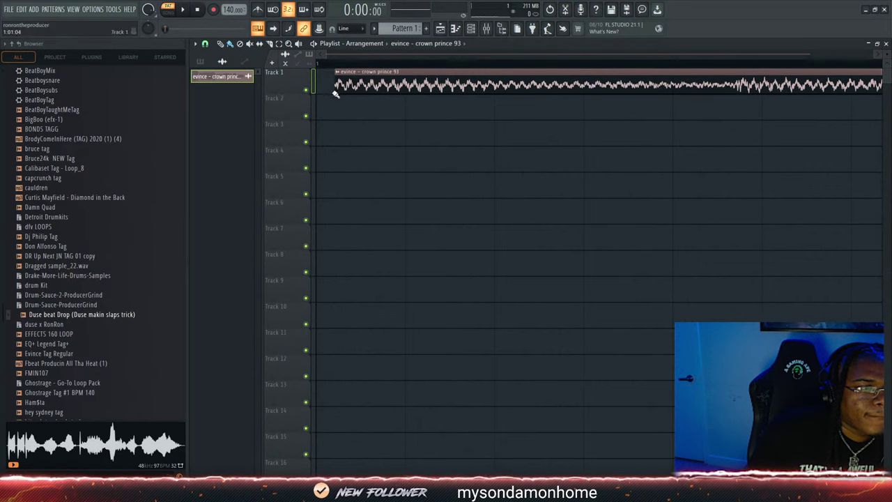
drag(330, 90, 314, 90)
drag(327, 53, 619, 52)
drag(230, 10, 233, 47)
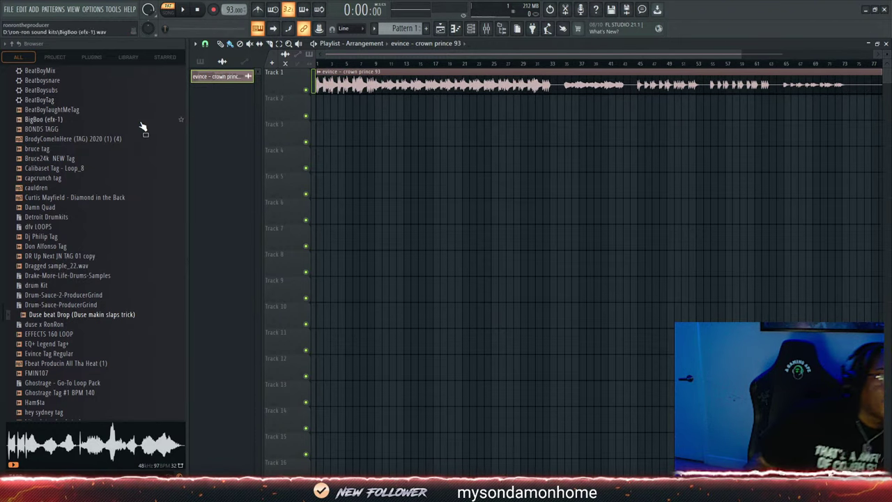
Slice the evince - crown prince 93 clip at bar 33 and delete the part after the cut
scroll(119, 108, down, 15)
scroll(119, 108, up, 3)
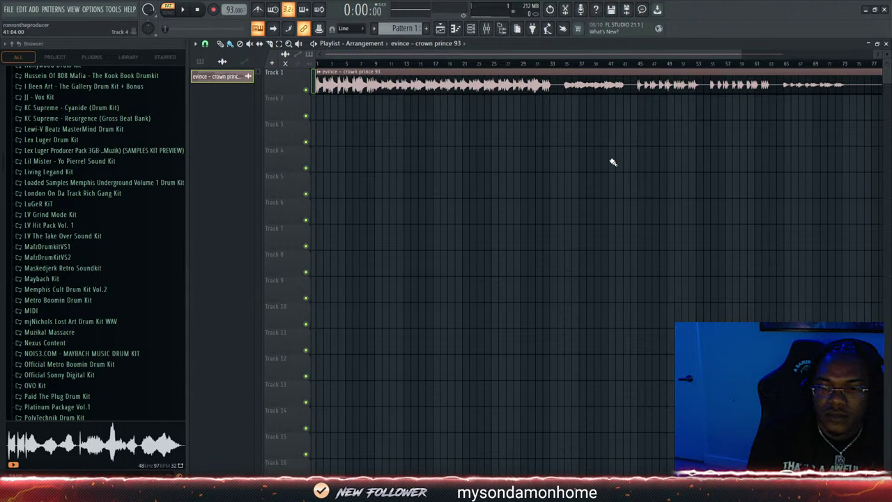
click(471, 29)
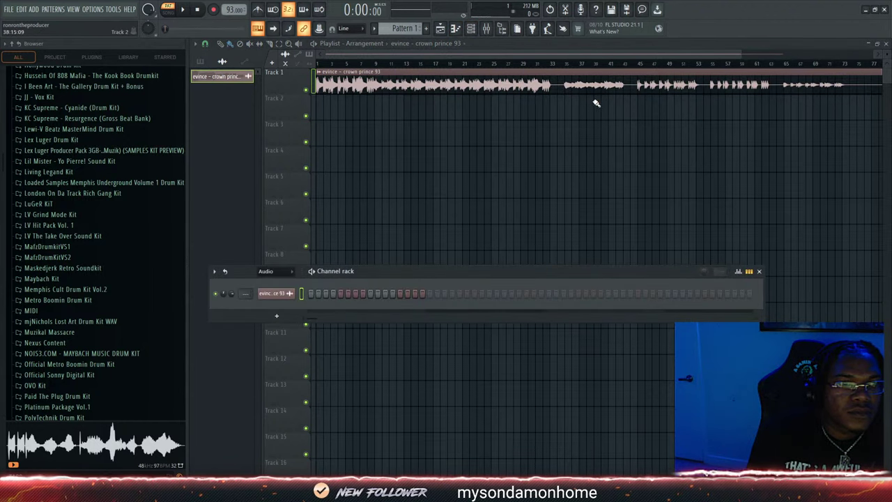
click(270, 44)
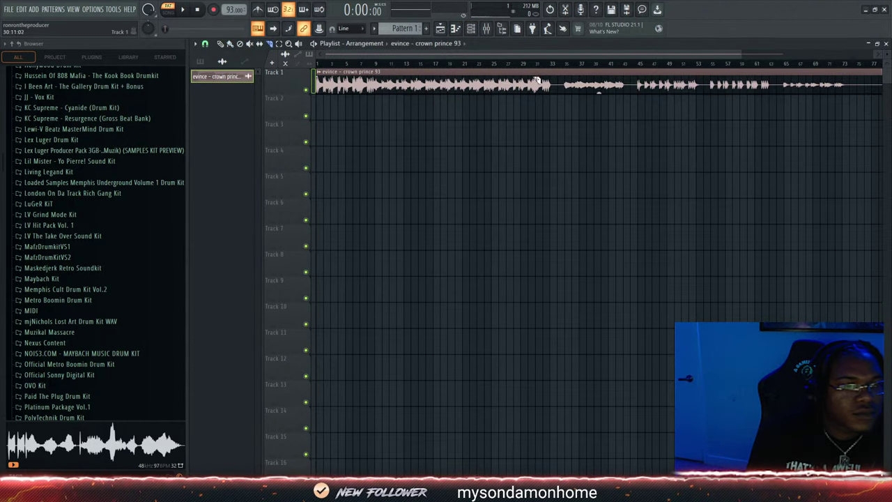
right_click(578, 84)
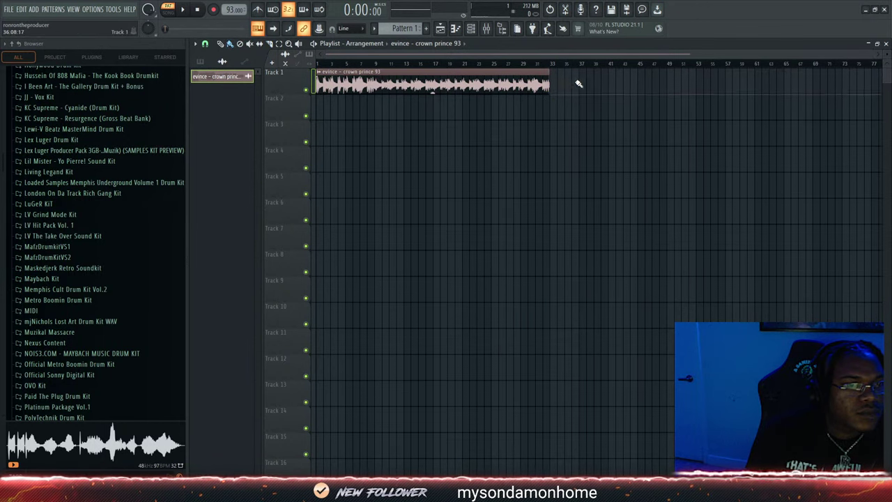
Play the song, route the evince - crown prince 93 clip to mixer track 1 and show the mixer
click(182, 10)
double_click(428, 85)
drag(490, 152, 492, 149)
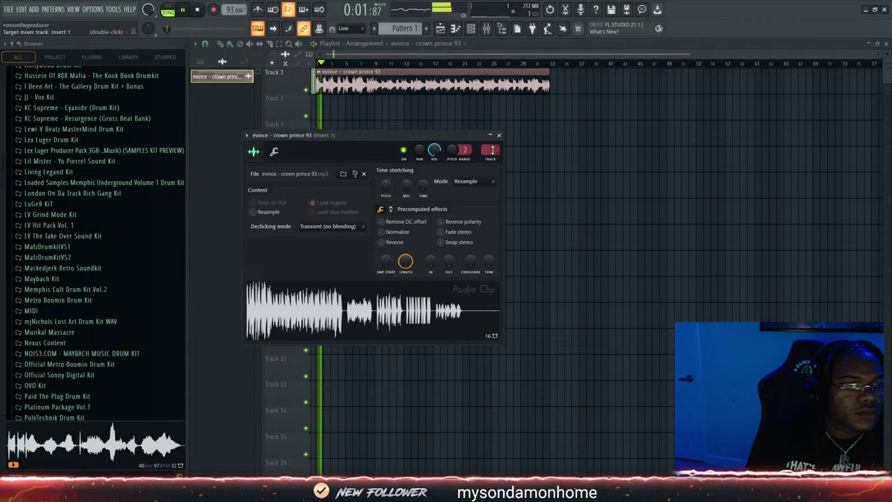
click(487, 29)
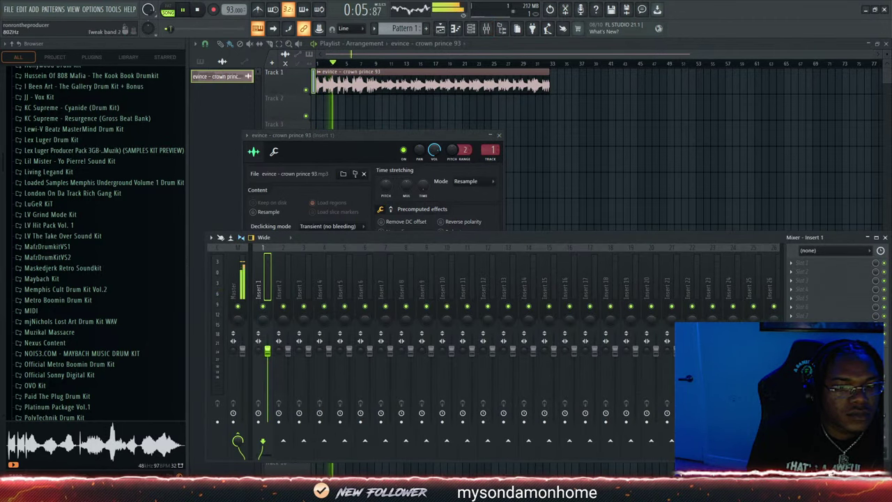
Browse the drum kits and open the Kicks folder of the AfroBeat Kit
scroll(69, 252, up, 15)
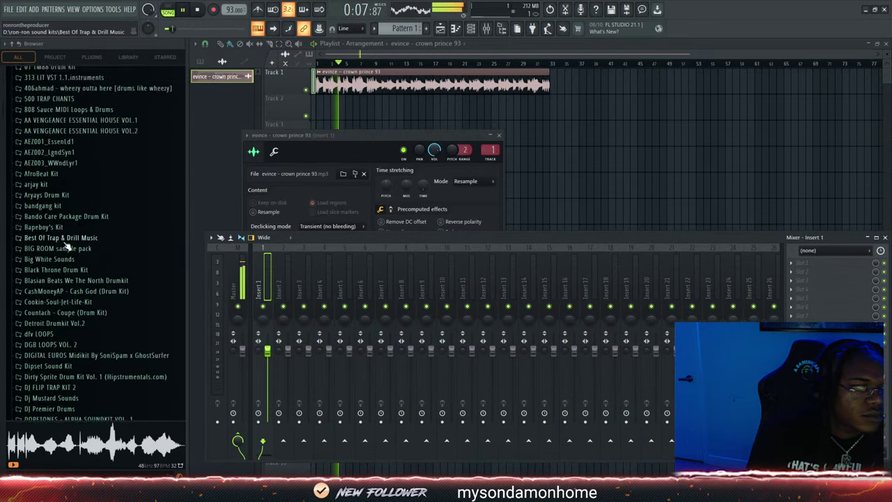
scroll(70, 252, down, 20)
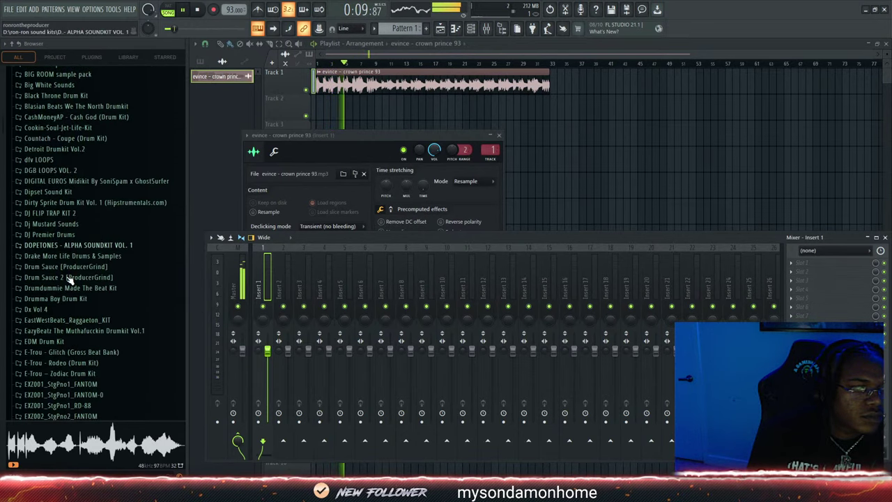
scroll(69, 279, up, 10)
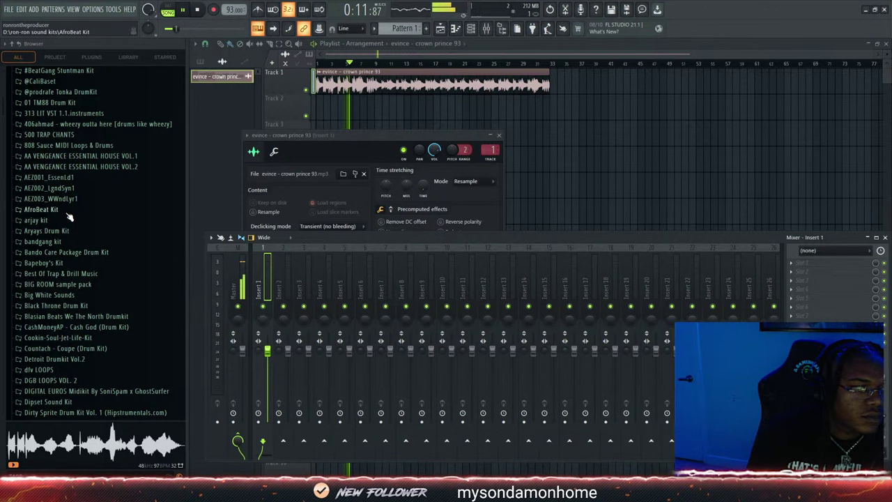
click(68, 211)
click(63, 209)
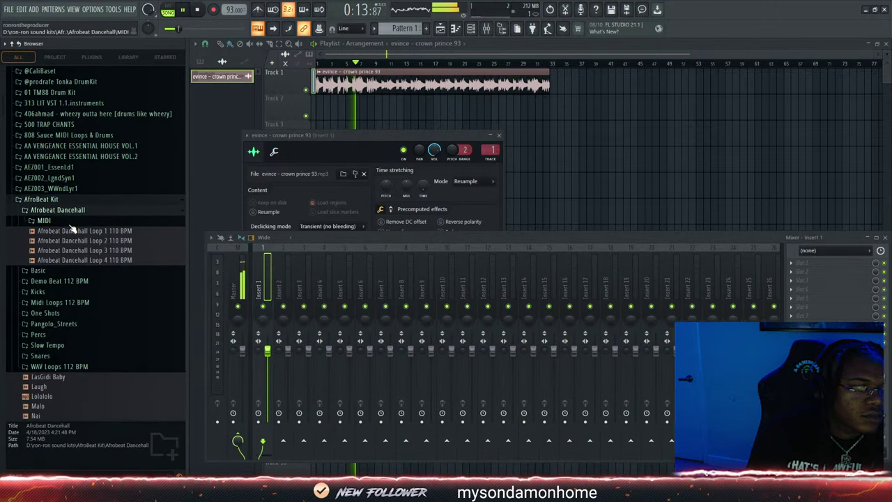
click(69, 211)
click(69, 222)
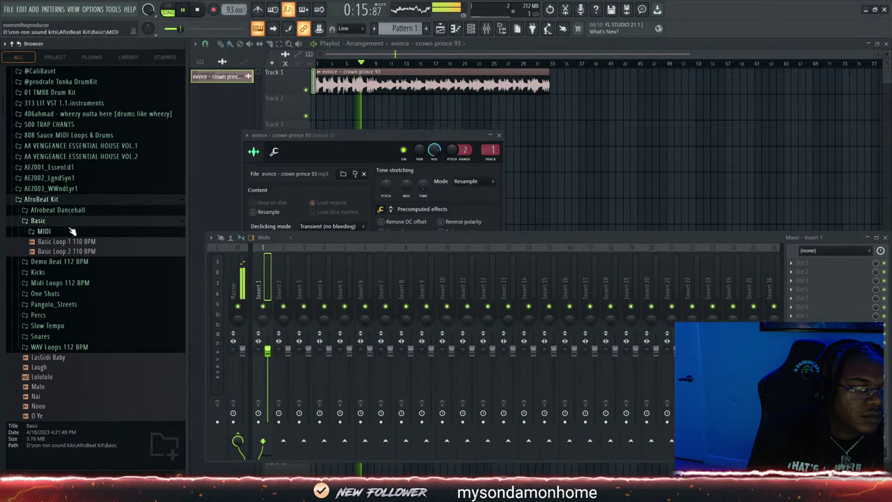
click(69, 222)
click(69, 241)
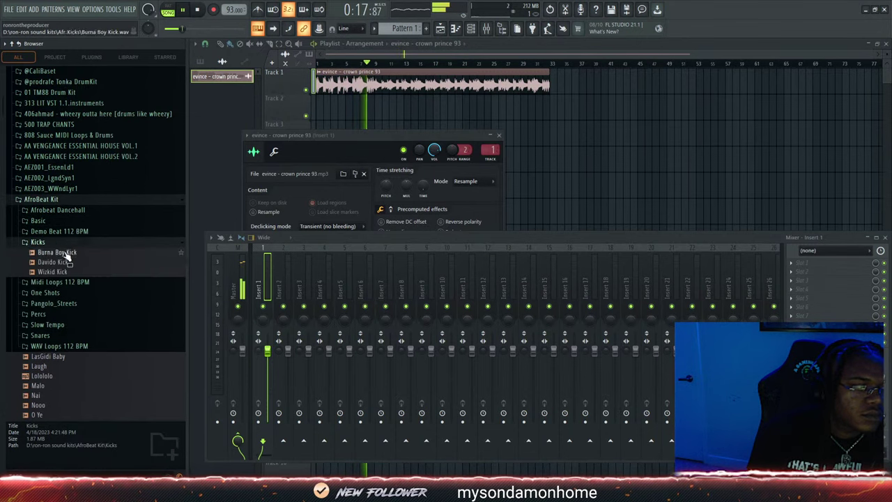
Audition the AfroBeat Kit kicks and add Burna Boy Kick as a new channel in the channel rack
click(66, 253)
click(67, 262)
click(64, 255)
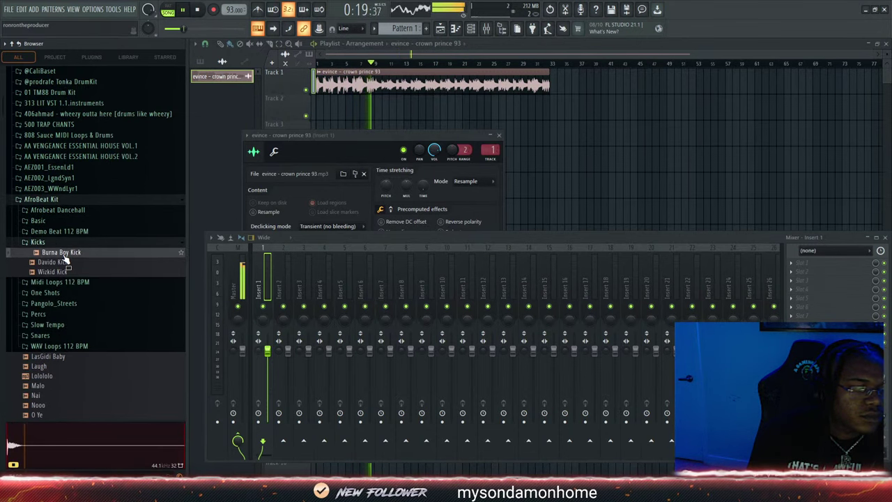
click(470, 28)
drag(62, 253, 280, 310)
Audition the samples in the AfroBeat Kit's Percs folder and add Burna Boy Perc as a new channel
click(61, 242)
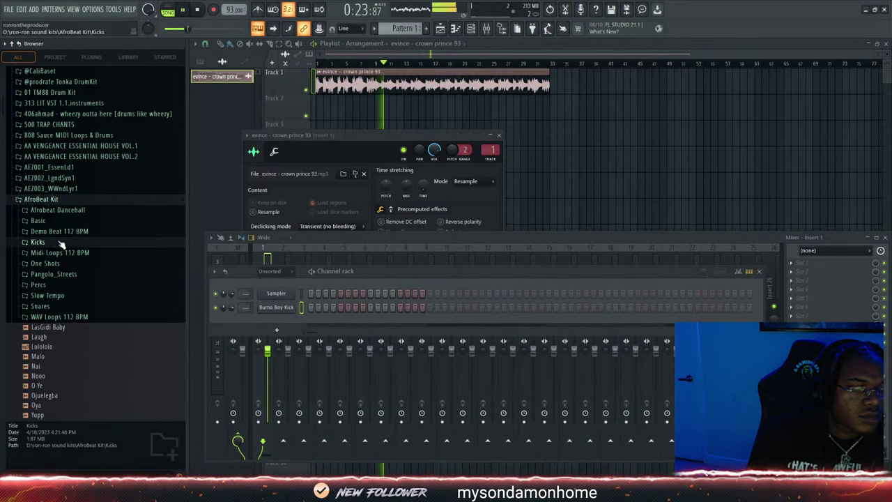
click(61, 274)
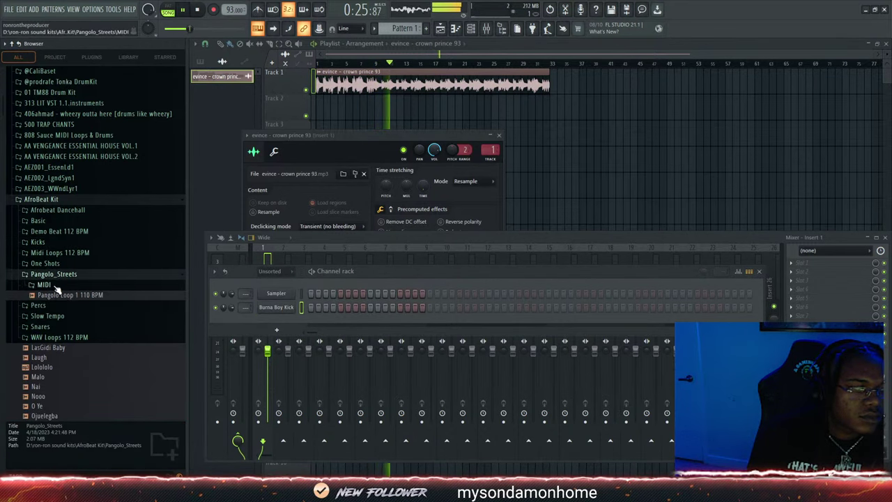
click(55, 275)
click(56, 285)
click(57, 296)
click(57, 305)
drag(56, 296, 297, 321)
Audition the drum samples in the AfroBeat Kit's One Shots folder and add Clap as a new channel
click(42, 285)
click(48, 264)
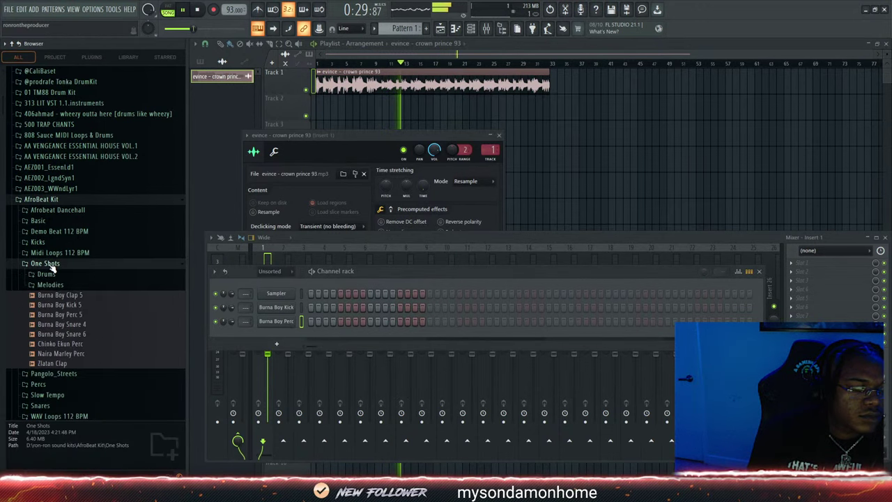
click(46, 273)
click(52, 314)
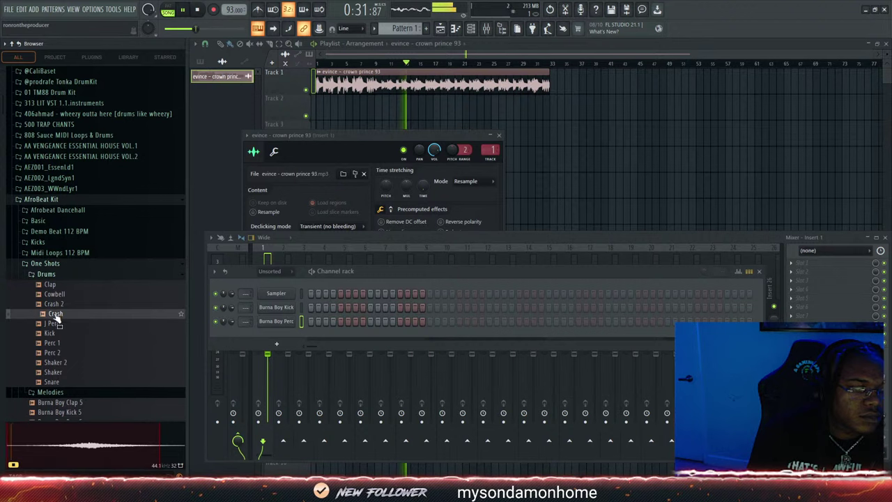
click(56, 343)
click(53, 362)
click(53, 372)
click(53, 381)
click(54, 363)
click(53, 352)
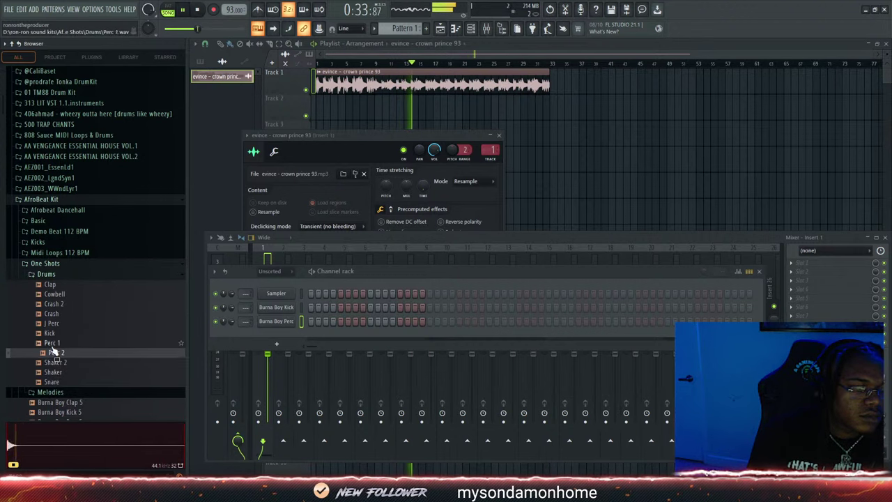
click(55, 322)
click(55, 294)
click(50, 284)
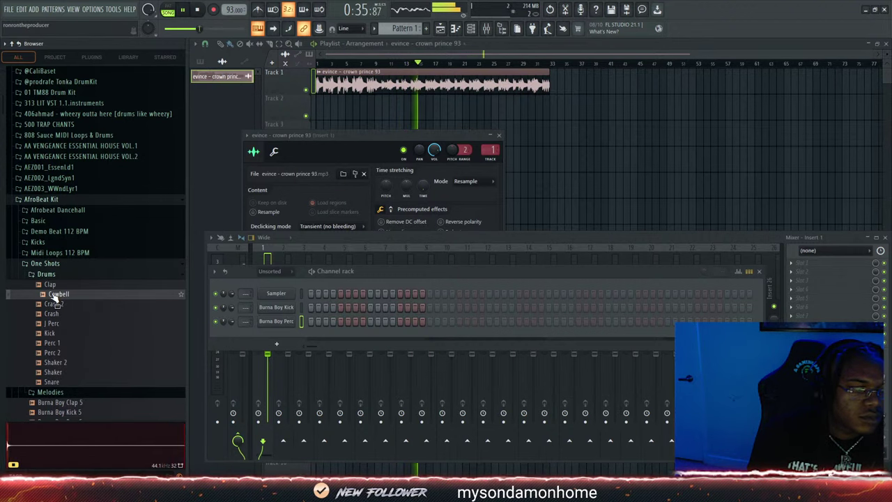
drag(53, 284, 278, 334)
Audition the crash, kick, perc and shaker samples among the AfroBeat Kit's drum one-shots
click(75, 304)
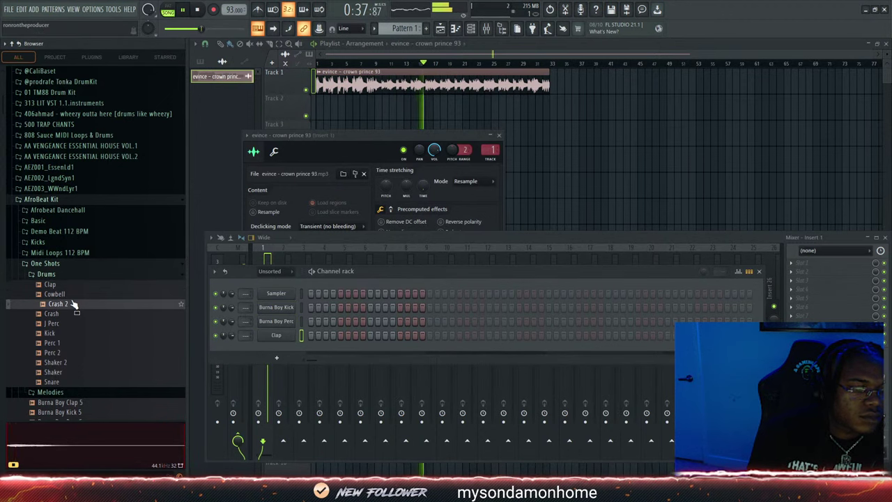
click(63, 313)
click(65, 323)
click(53, 353)
click(53, 324)
click(52, 333)
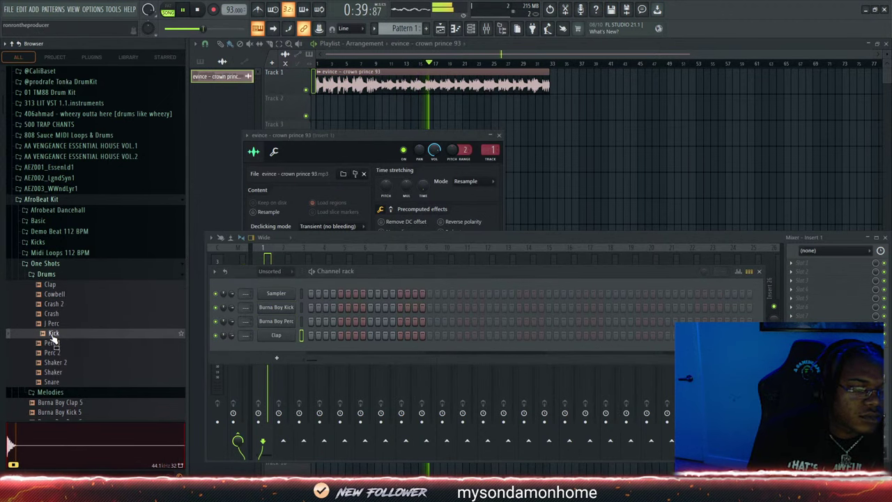
click(51, 343)
click(53, 353)
click(53, 362)
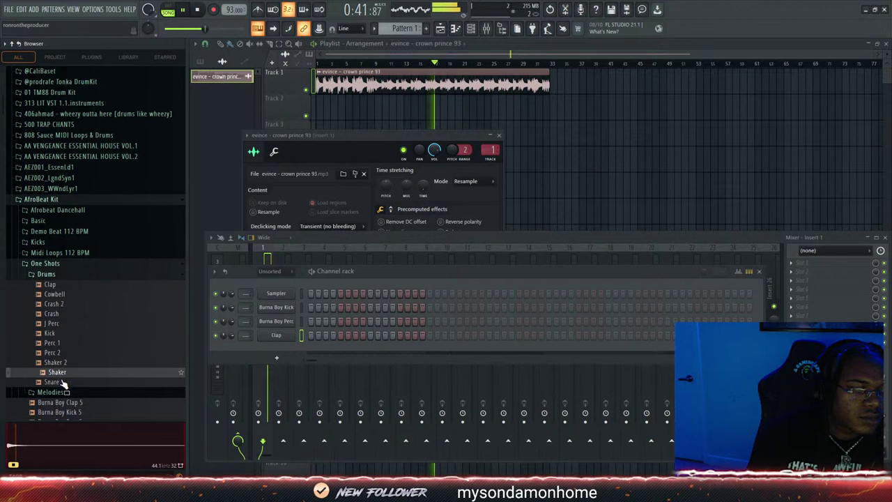
Look through the Pangolo_Streets, Percs and Slow Tempo folders of the AfroBeat Kit
click(46, 264)
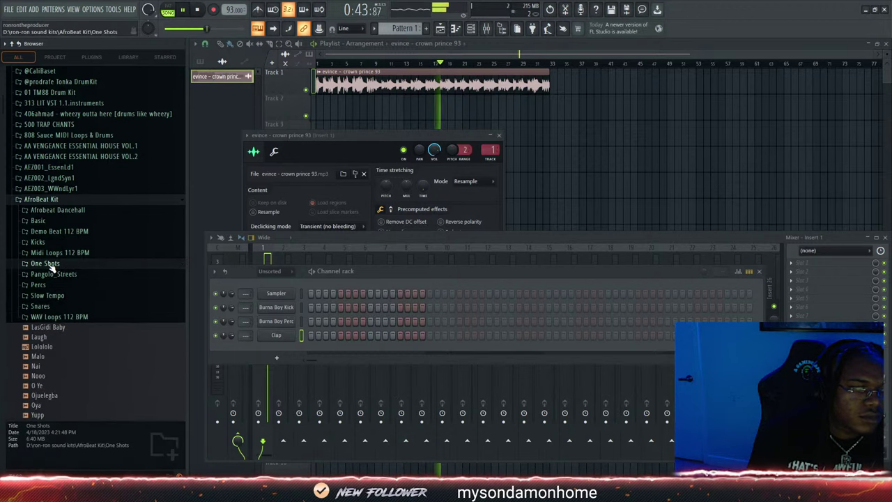
click(48, 275)
click(52, 277)
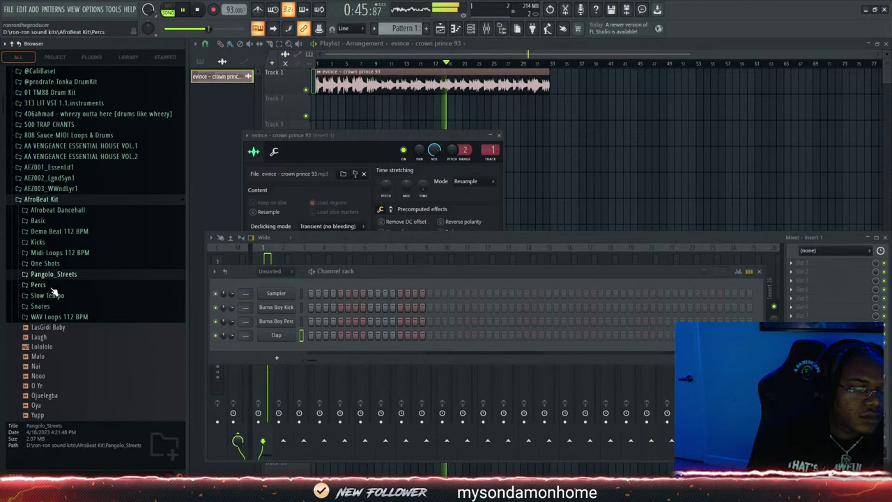
click(51, 285)
click(54, 306)
click(43, 285)
click(46, 297)
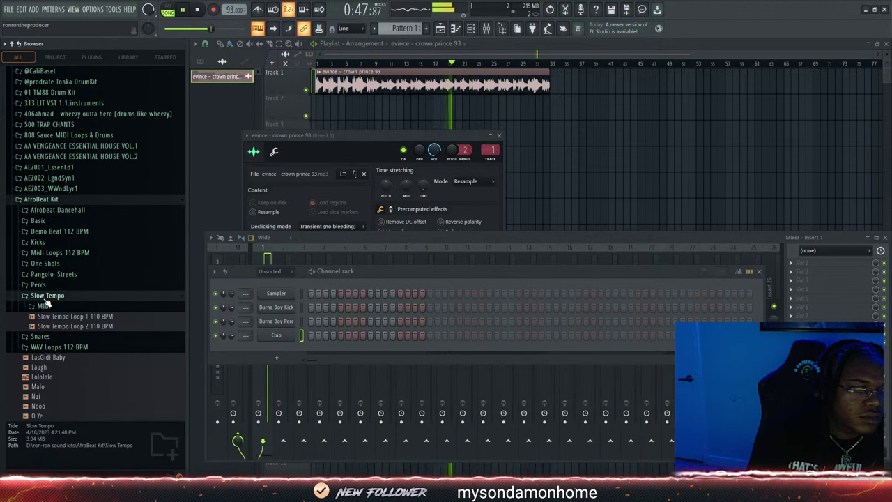
click(46, 298)
Audition the samples in the AfroBeat Kit's Snares folder and add Burna Boy Snare as a new channel
click(43, 306)
click(54, 317)
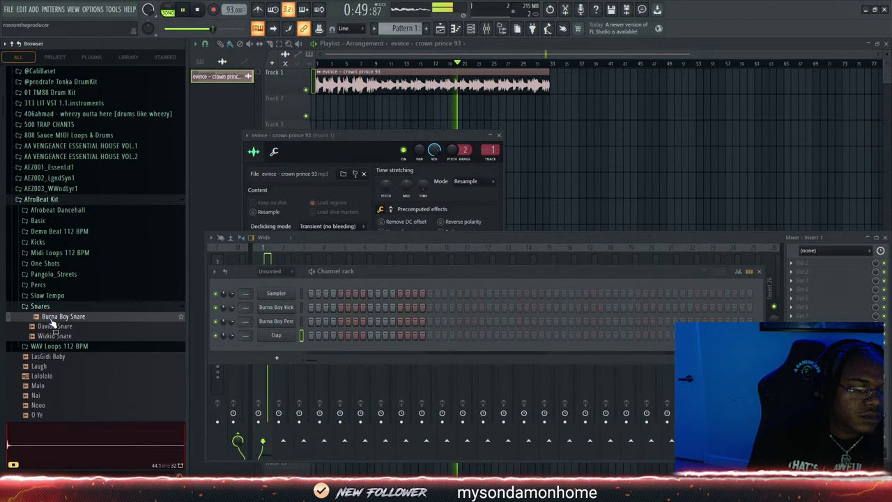
click(50, 326)
click(51, 335)
click(50, 326)
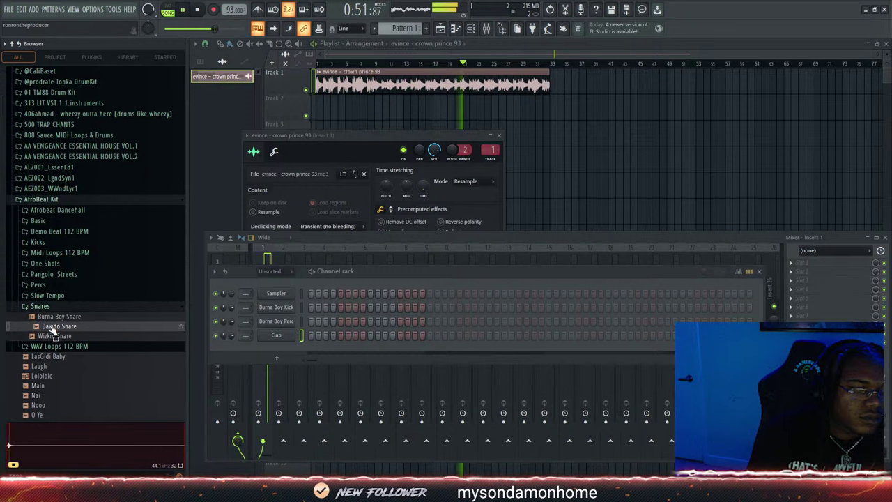
click(52, 336)
click(54, 326)
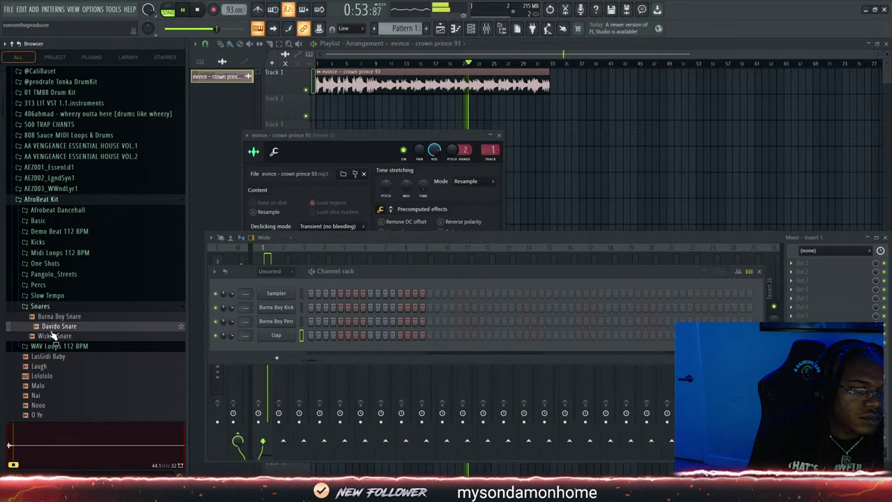
click(54, 335)
drag(55, 317, 147, 337)
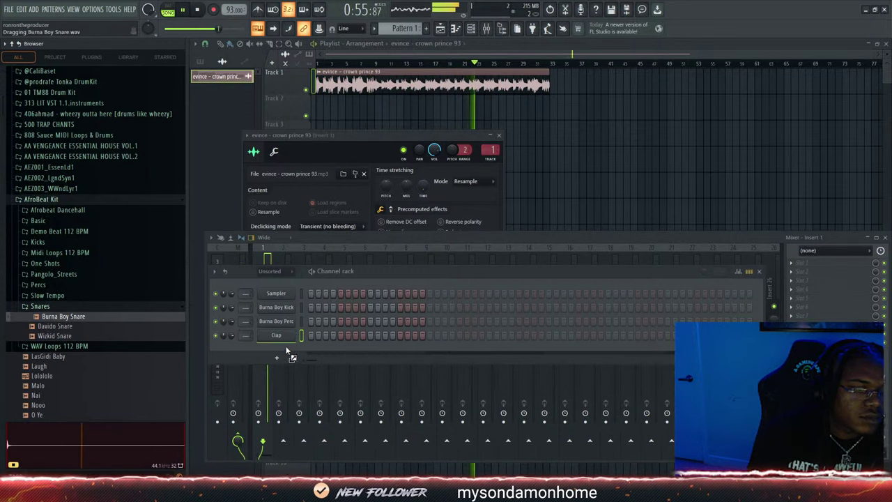
drag(286, 348, 286, 350)
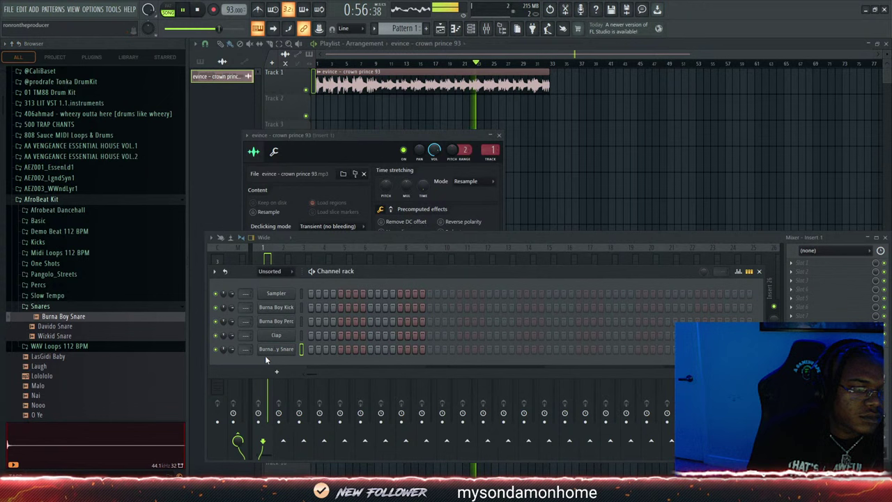
Place a single Burna Boy Snare hit on step 7 of Pattern 1 and stop playback
click(332, 349)
click(362, 349)
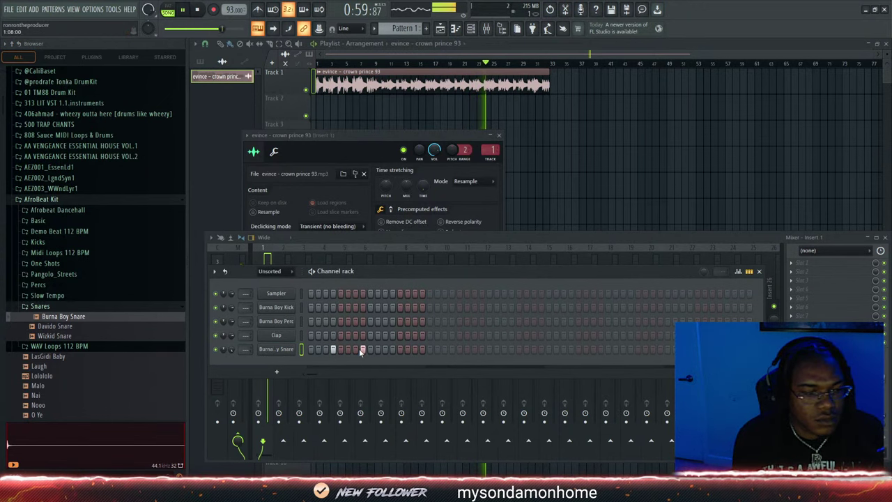
key(space)
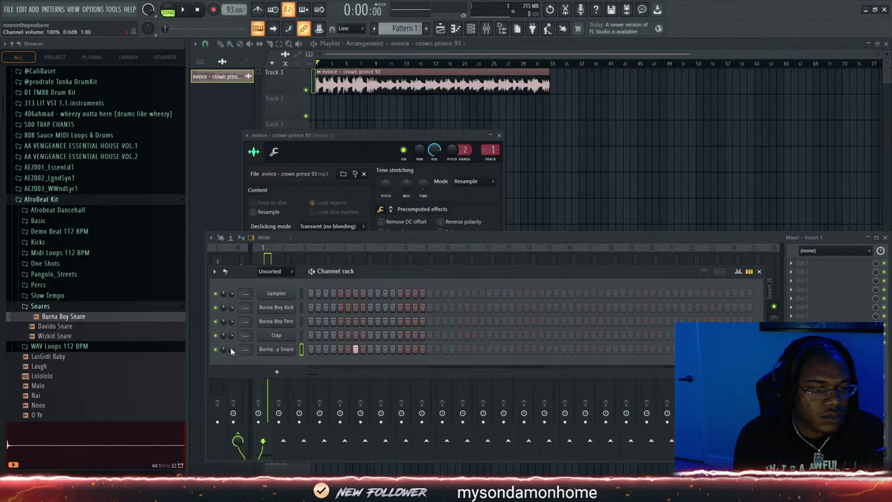
Place Pattern 1 on Track 2 at bar 1 of the playlist and start playback
click(338, 107)
right_click(353, 106)
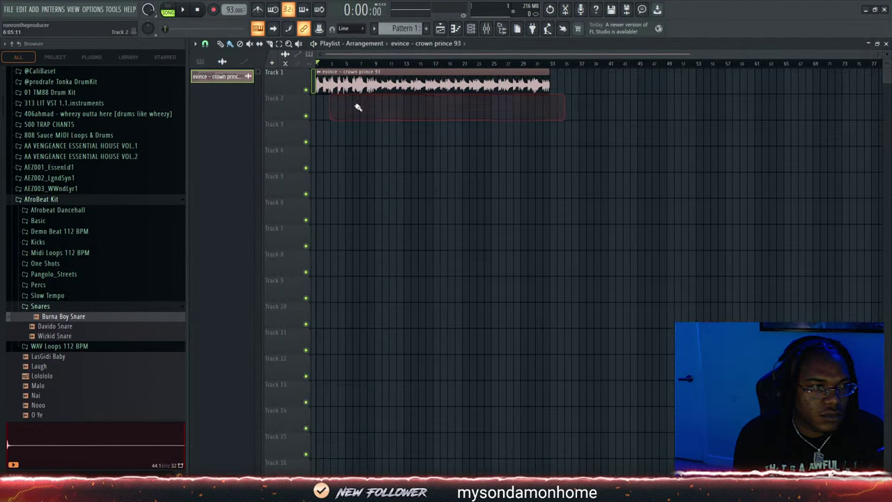
click(406, 29)
drag(327, 107, 319, 107)
key(space)
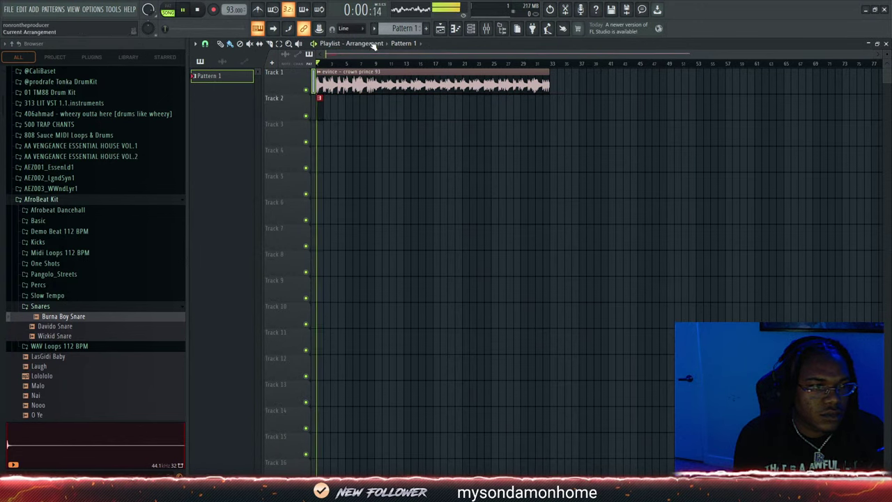
Examine the Burna Boy Snare channel's sample settings and volume envelope
click(471, 28)
key(space)
click(275, 349)
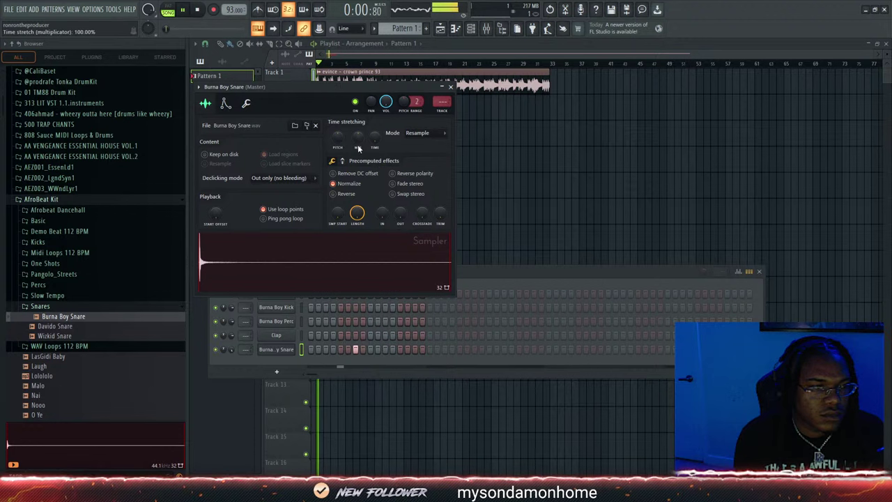
click(225, 103)
click(484, 275)
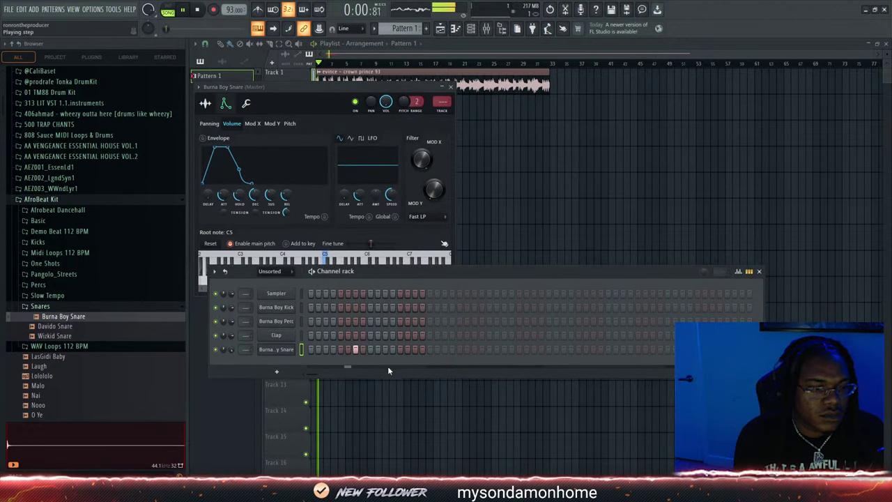
Extend the Burna Boy Snare pattern with hits on steps 15, 23 and 31
click(422, 349)
click(473, 349)
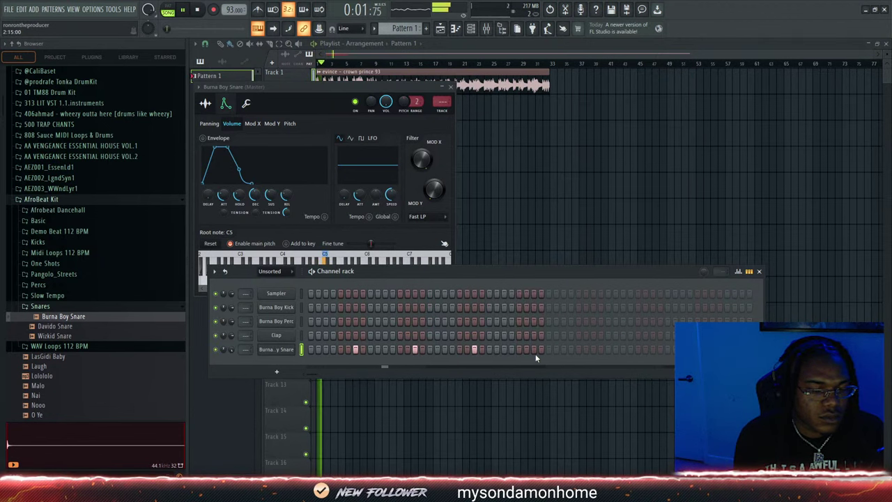
click(533, 349)
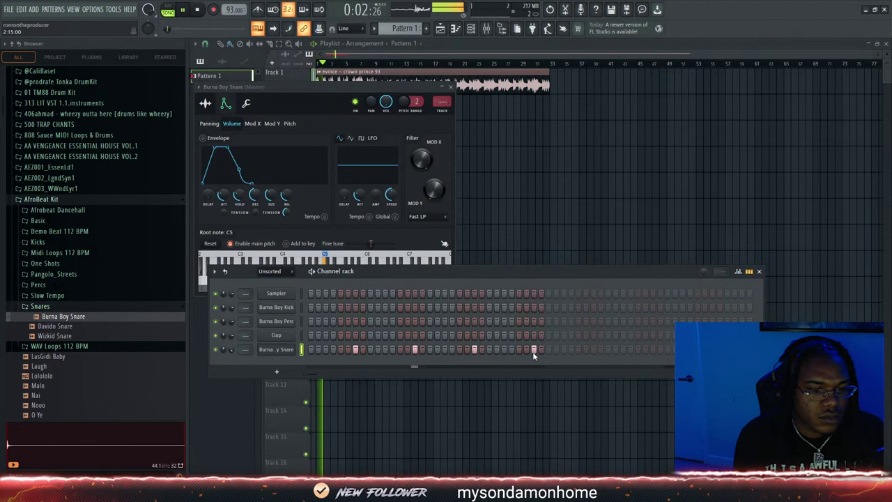
Turn off Use loop points for the Burna Boy Snare and add snare hits on steps 4 and 20
click(279, 351)
click(279, 351)
click(204, 104)
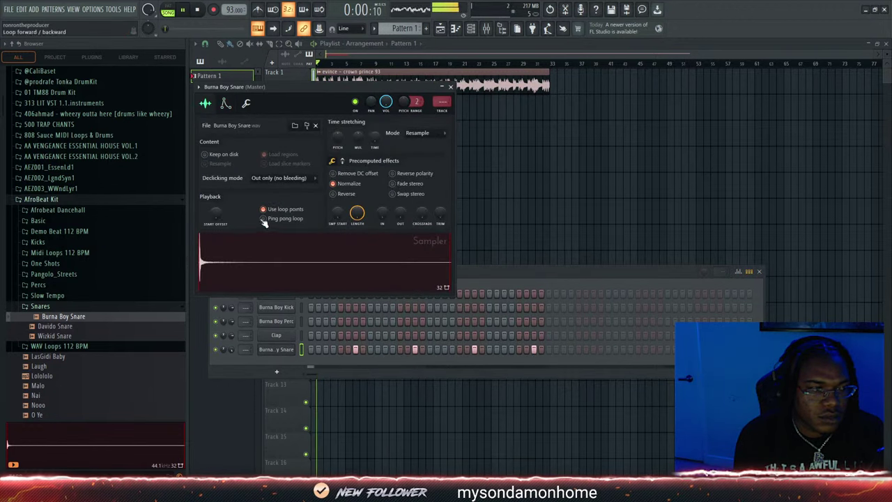
click(435, 303)
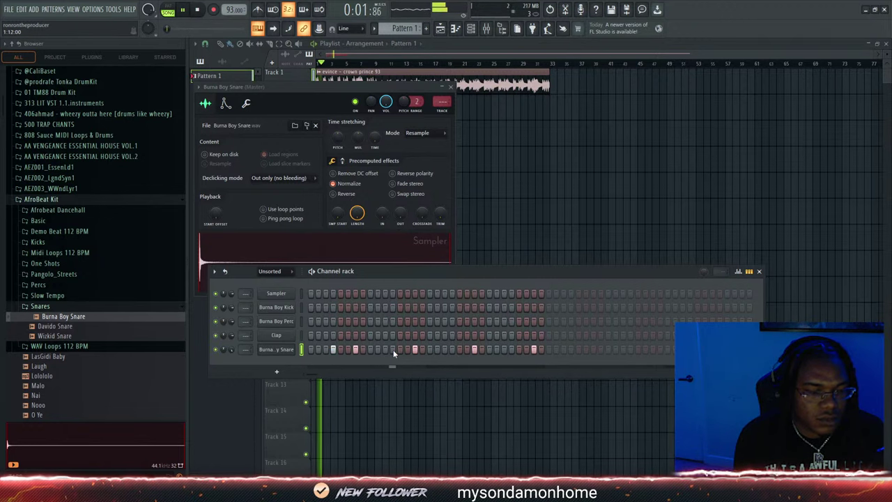
click(450, 349)
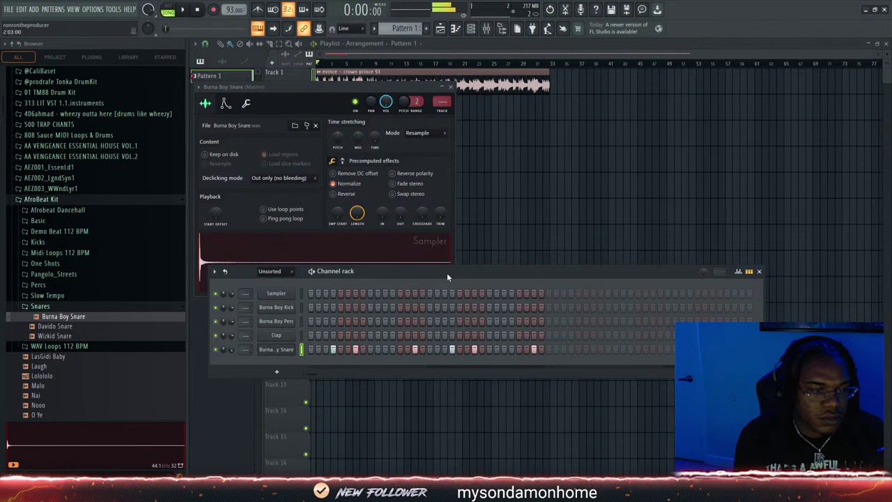
Repeat Pattern 1 along Track 2 for the full length of the audio loop on Track 1, and reopen the Channel rack
click(418, 55)
drag(326, 101, 545, 103)
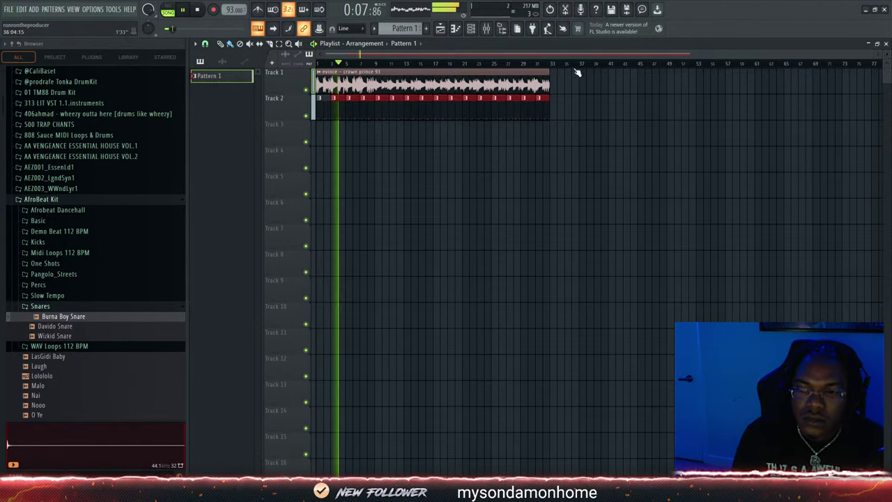
click(472, 32)
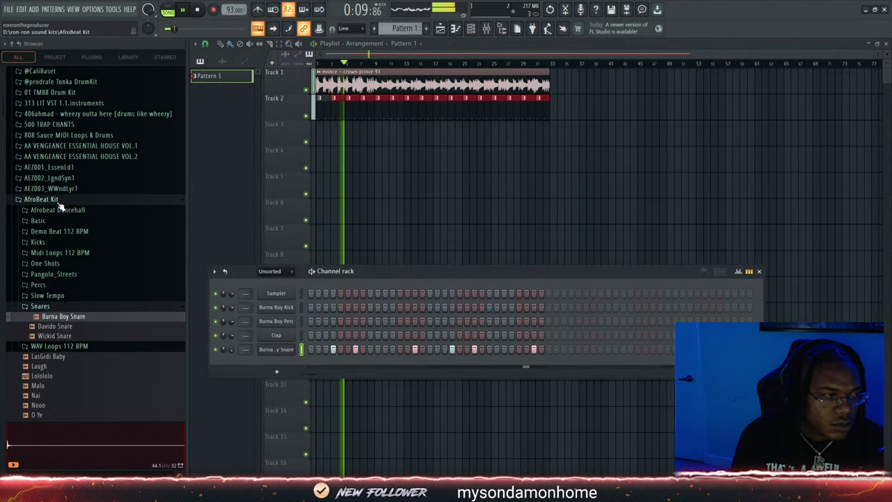
Preview the Davido Snare from the AfroBeat Kit's Snares folder and add it as a new channel below the Burna Boy Snare
click(49, 307)
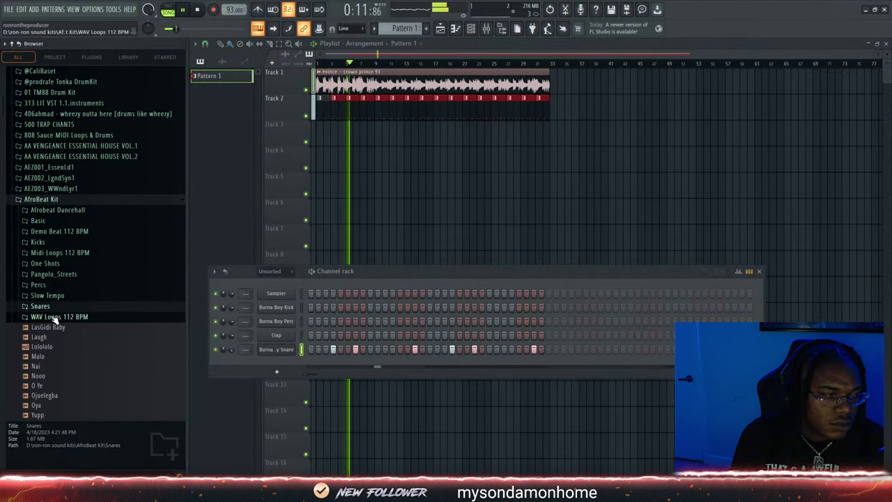
click(47, 306)
click(53, 317)
click(54, 326)
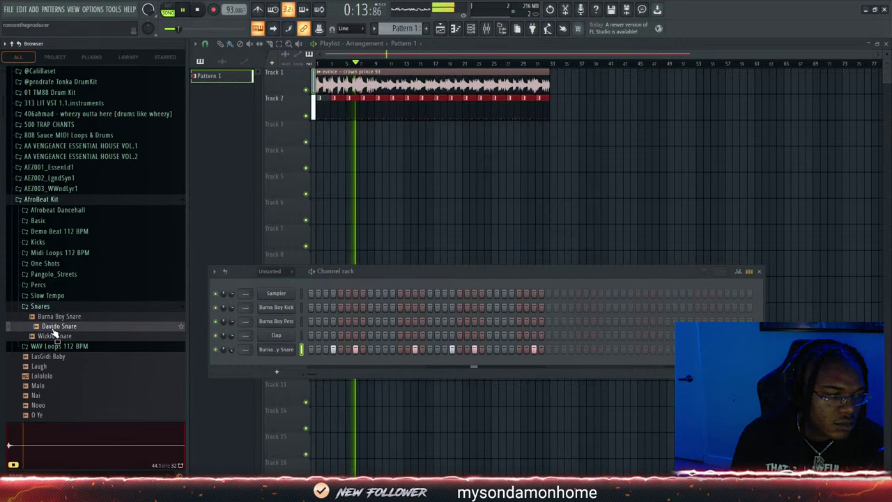
drag(54, 320, 270, 367)
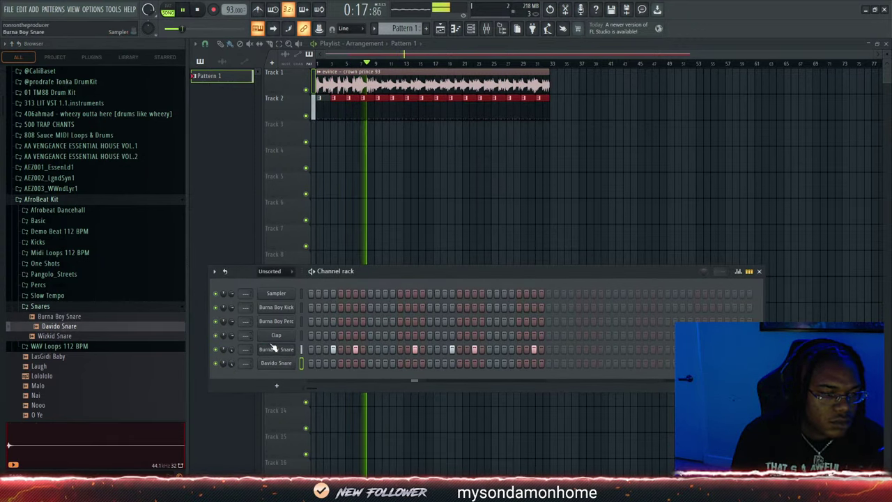
Normalize the Davido Snare sample and look through its envelope and miscellaneous settings
click(276, 363)
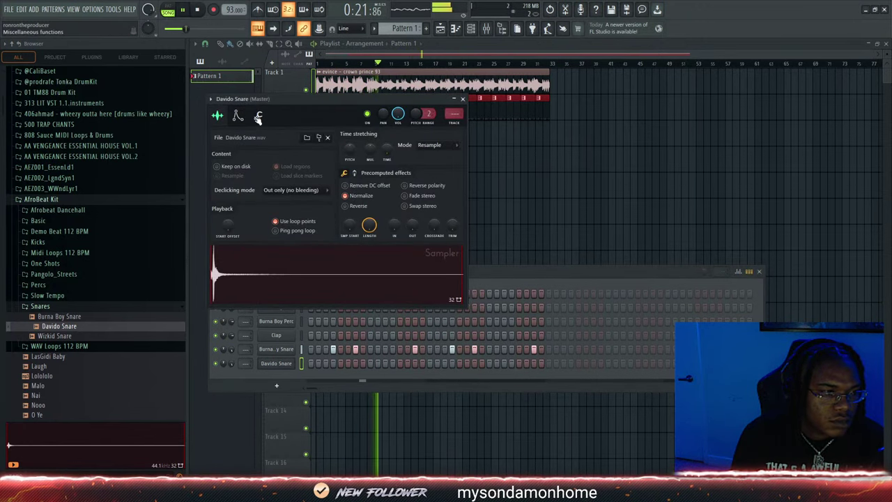
click(257, 115)
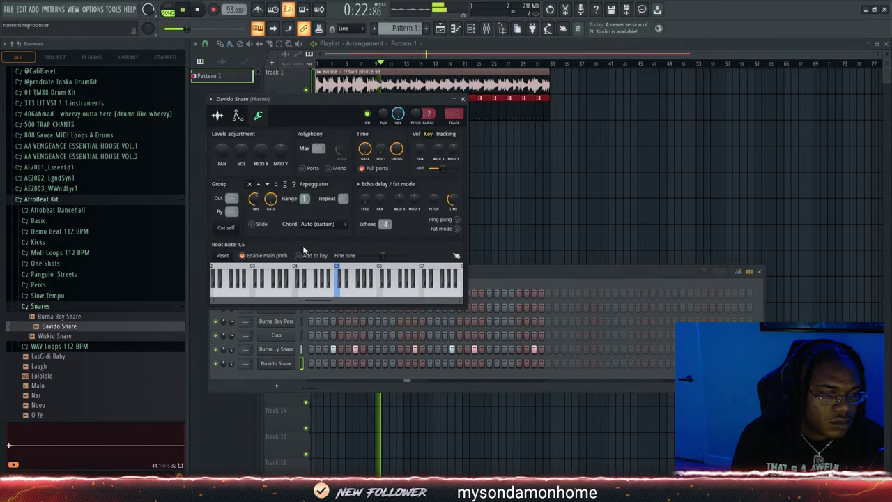
click(238, 115)
click(218, 116)
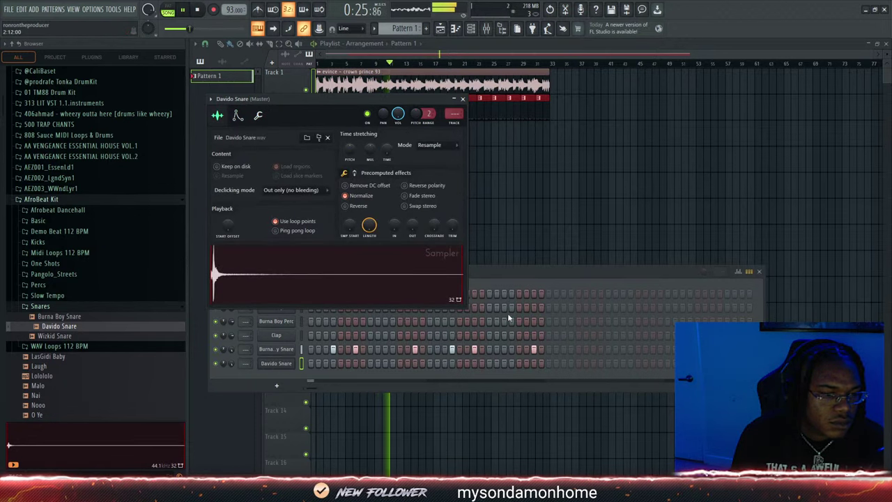
Program Davido Snare hits on steps 1, 4, 7 and 9
click(311, 363)
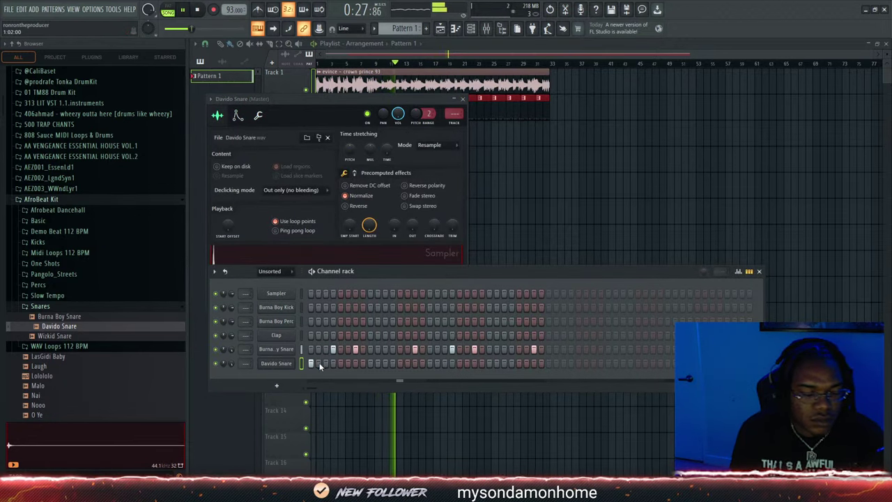
click(333, 363)
click(355, 362)
right_click(355, 363)
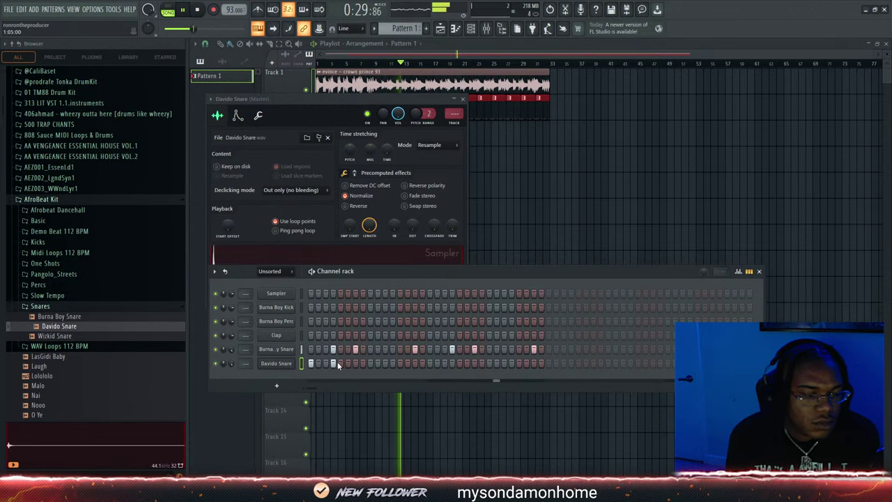
right_click(333, 364)
click(332, 363)
click(370, 363)
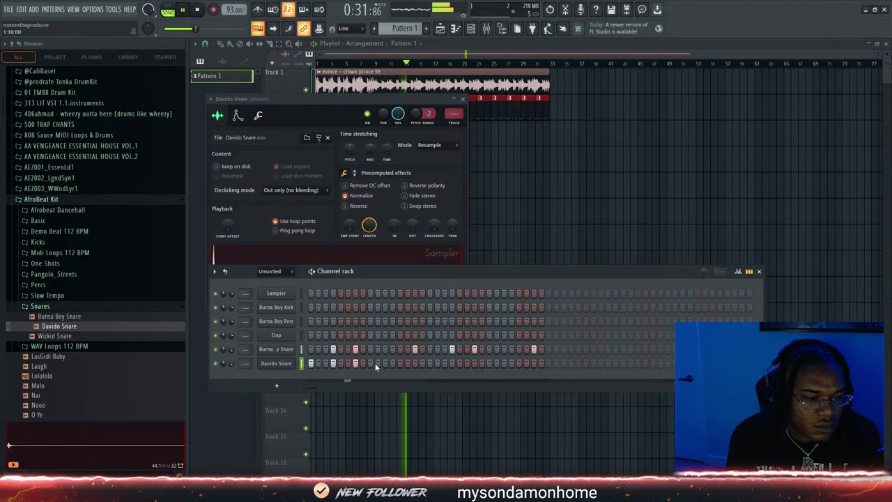
Turn off Use loop points for the Davido Snare and add hits on steps 12, 17, 20, 23, 25 and 28
click(288, 365)
click(280, 364)
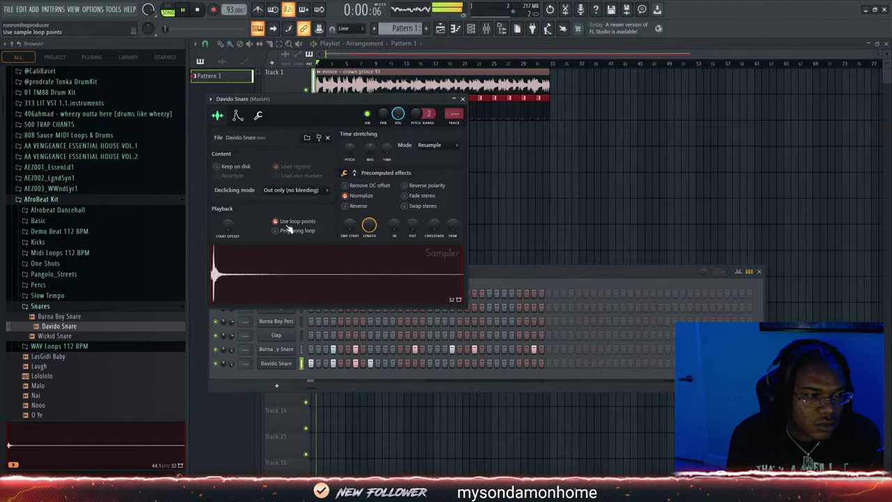
click(393, 364)
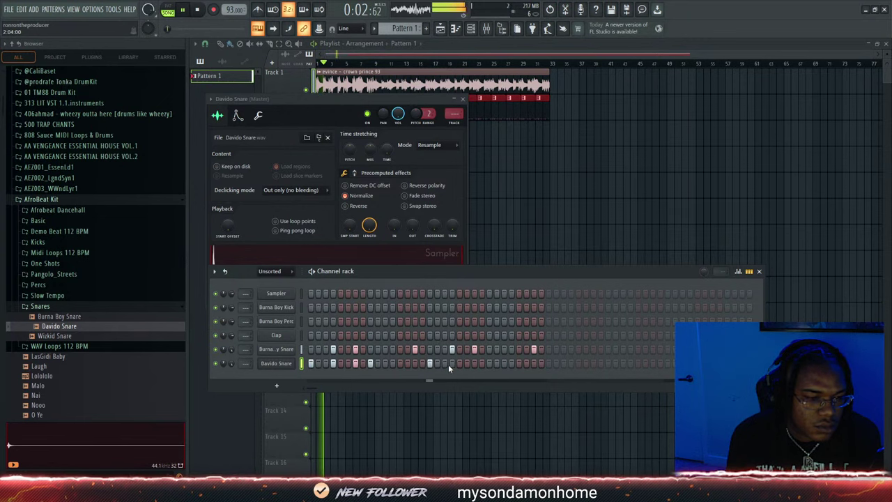
click(532, 363)
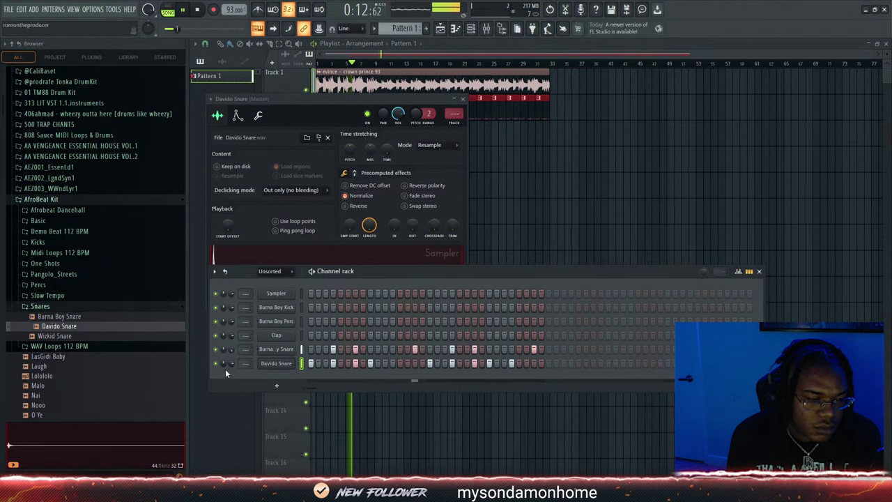
Look through the AfroBeat Kit's Snares, Percs, Pangolo_Streets and Afrobeat Dancehall folders for another sound
click(40, 306)
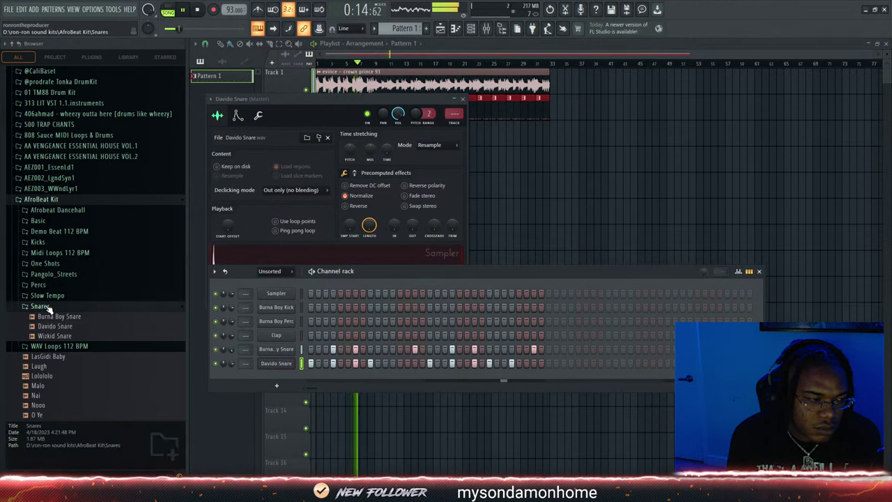
click(38, 284)
click(43, 284)
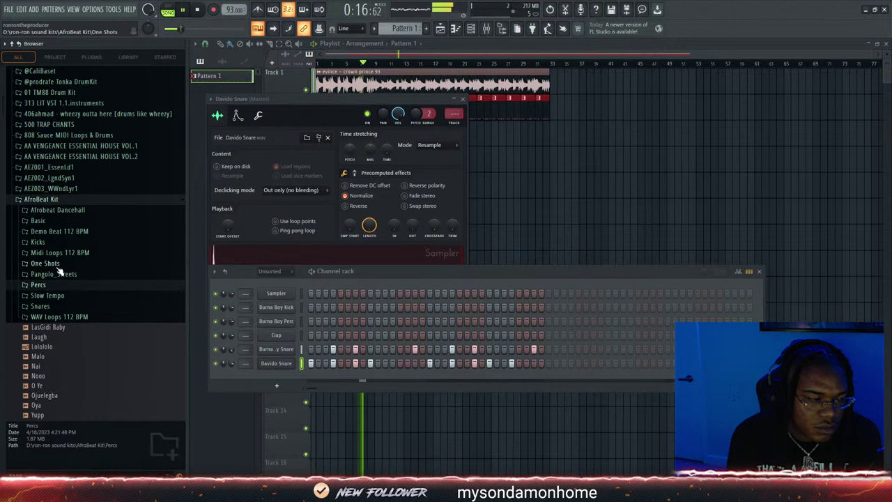
click(54, 274)
click(53, 274)
scroll(61, 275, up, 3)
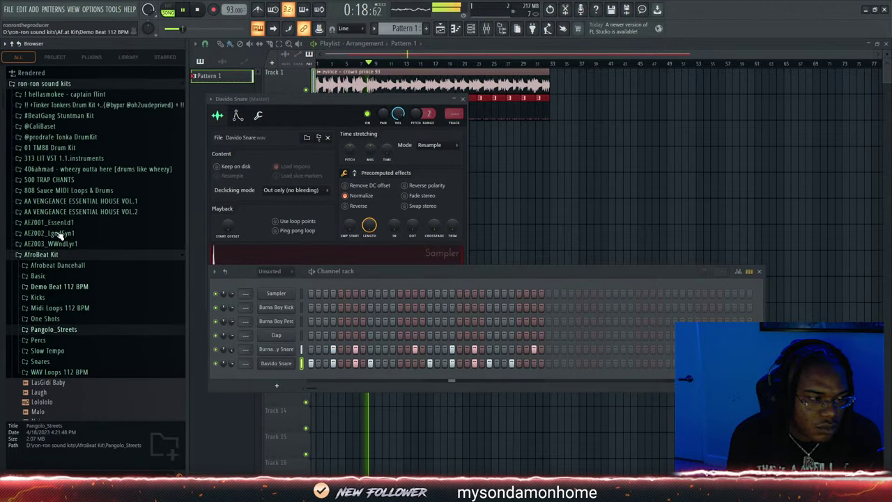
click(60, 271)
click(61, 270)
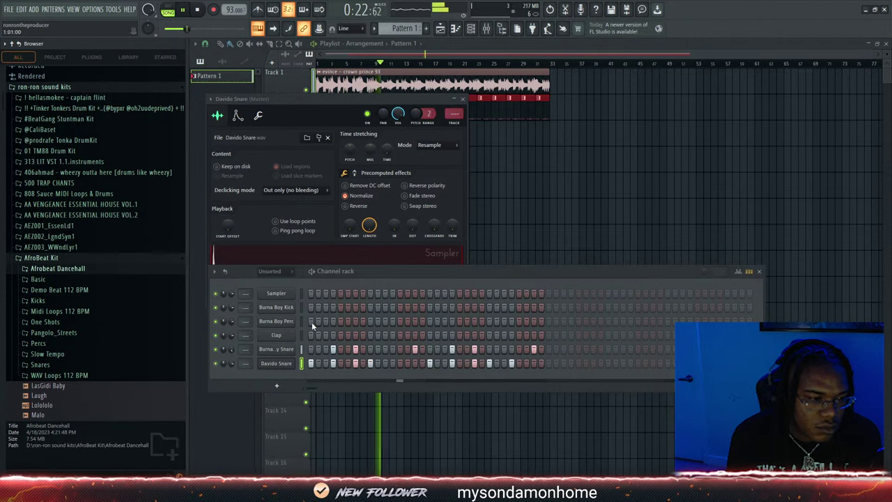
Program Burna Boy Perc hits on steps 1, 9, 12, 15, 16, 25, 28, 31 and 32, and adjust its channel volume
click(541, 321)
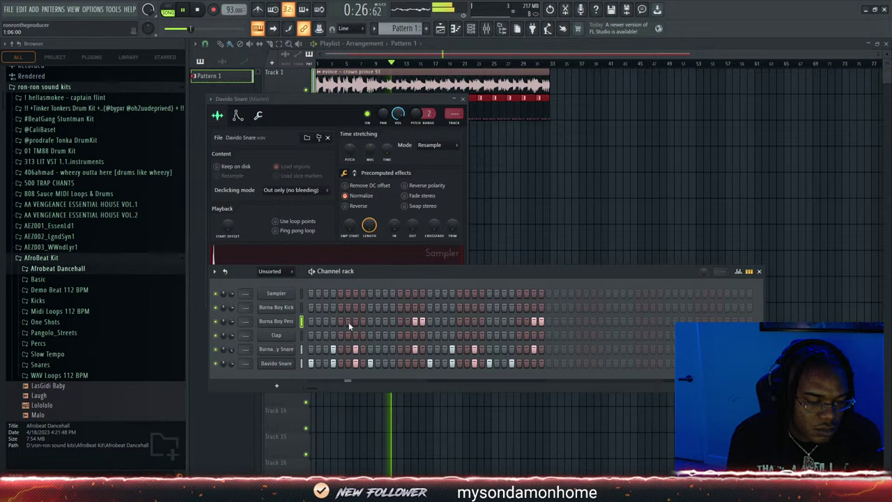
click(279, 322)
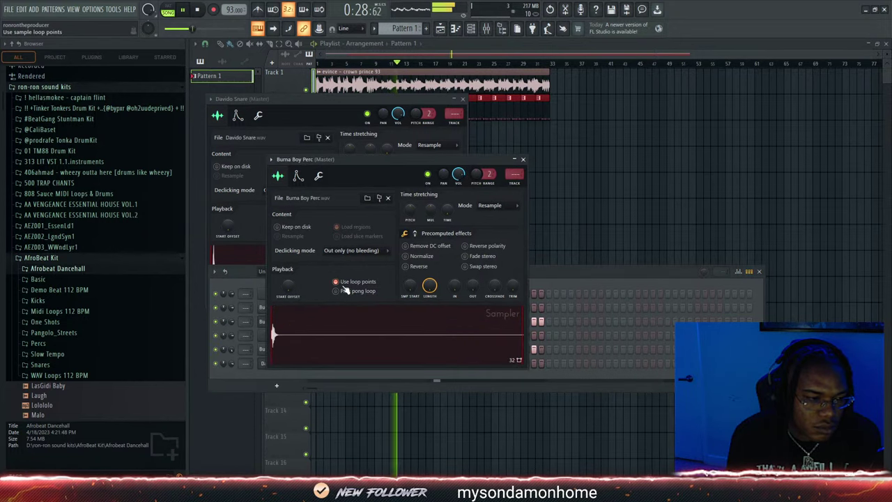
click(548, 274)
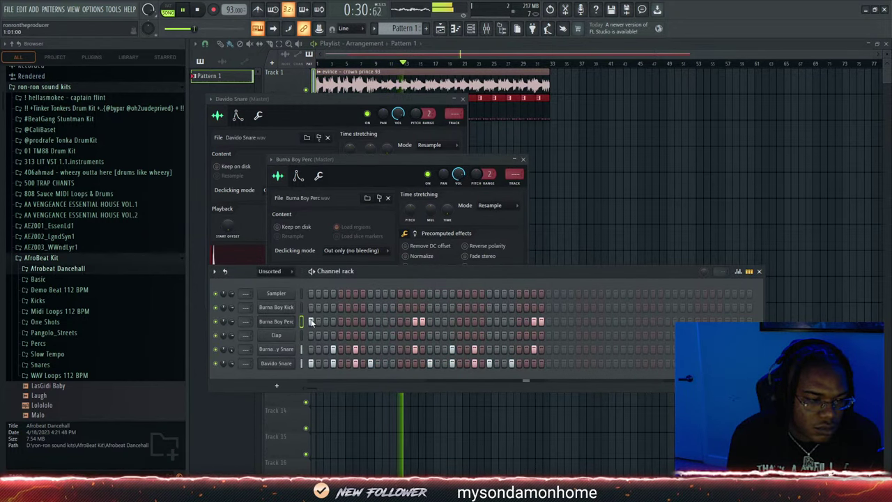
click(370, 321)
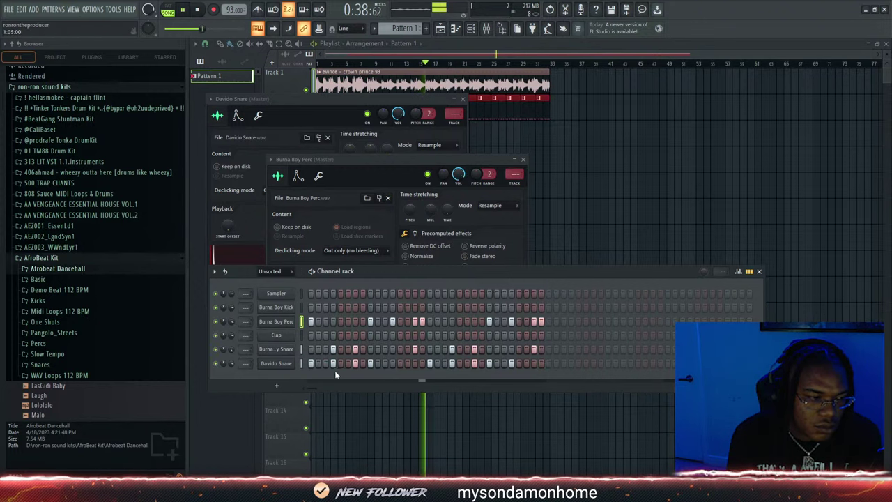
drag(231, 321, 231, 311)
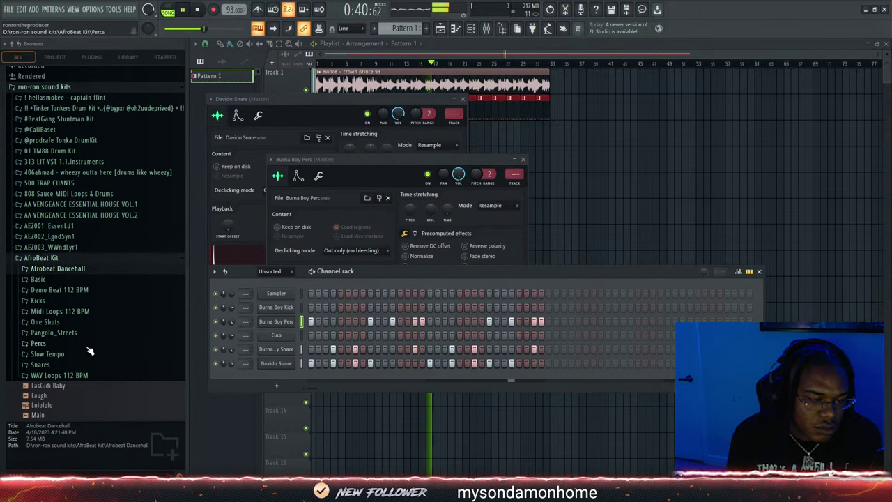
Place a Burna Boy Kick hit on step 1, turn off its Use loop points and normalize the sample
click(53, 258)
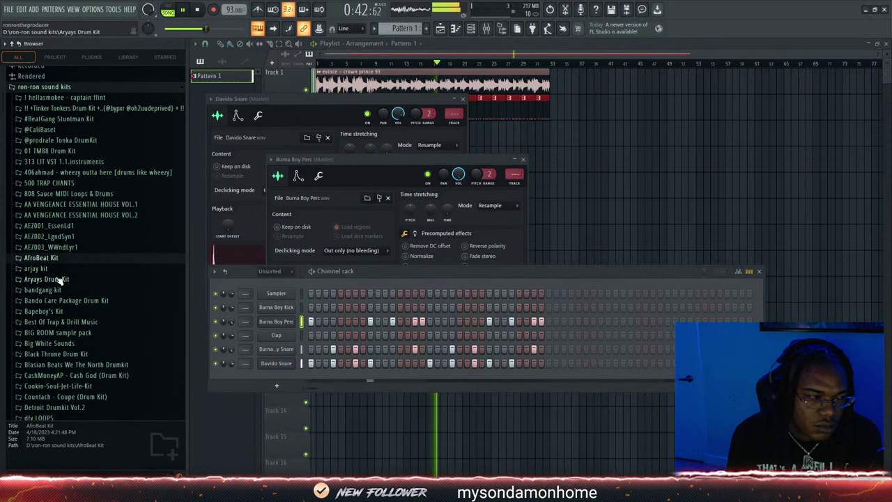
click(54, 259)
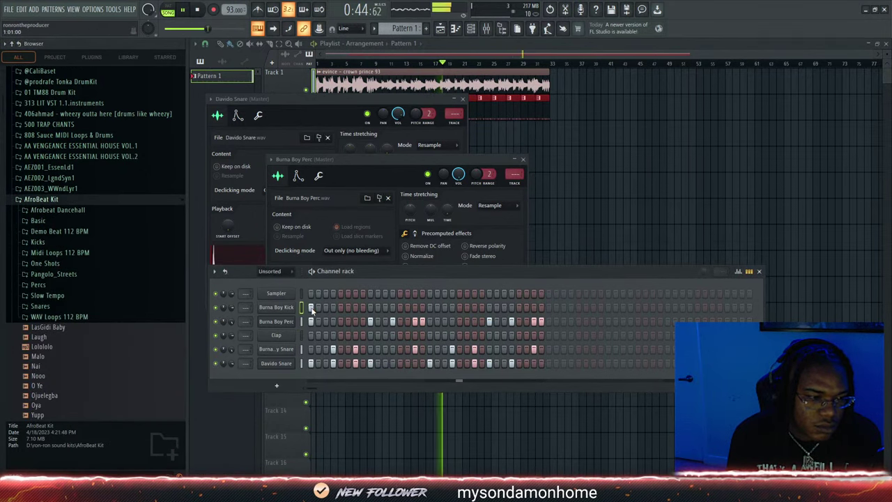
click(277, 307)
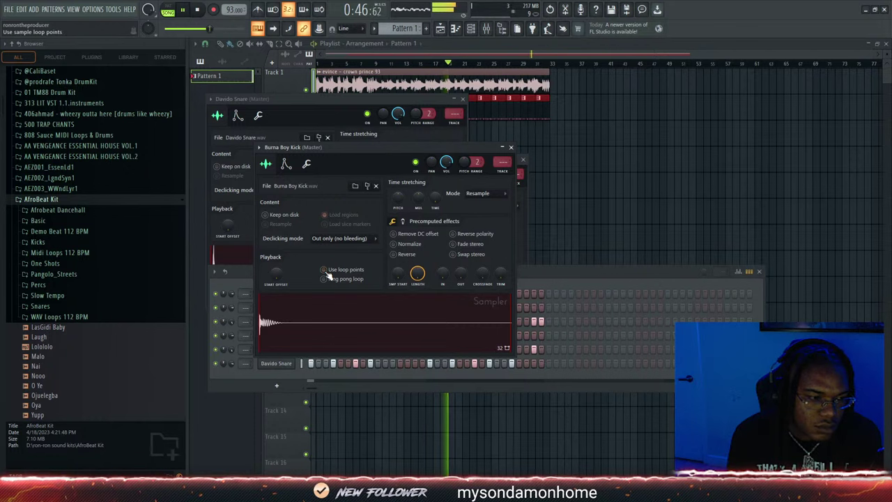
click(406, 249)
click(545, 272)
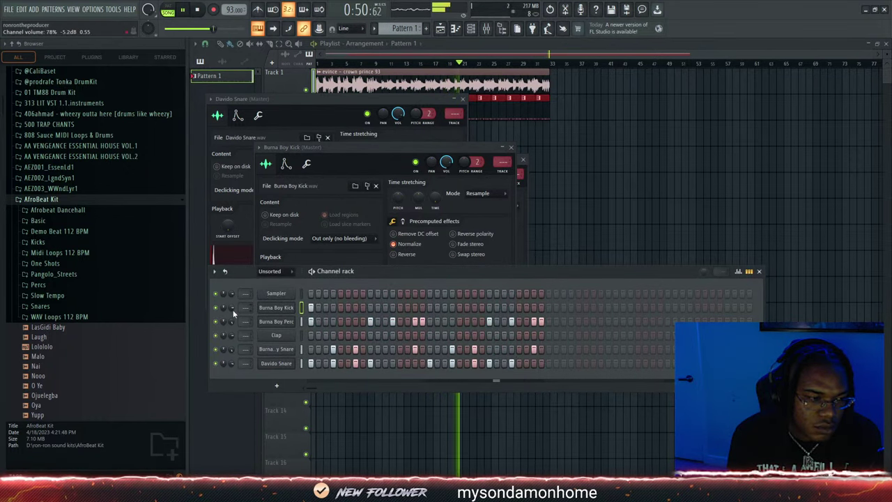
Try a Burna Boy Kick pattern with further hits on steps 4, 7, 17, 20, 23 and 27
click(333, 307)
click(356, 307)
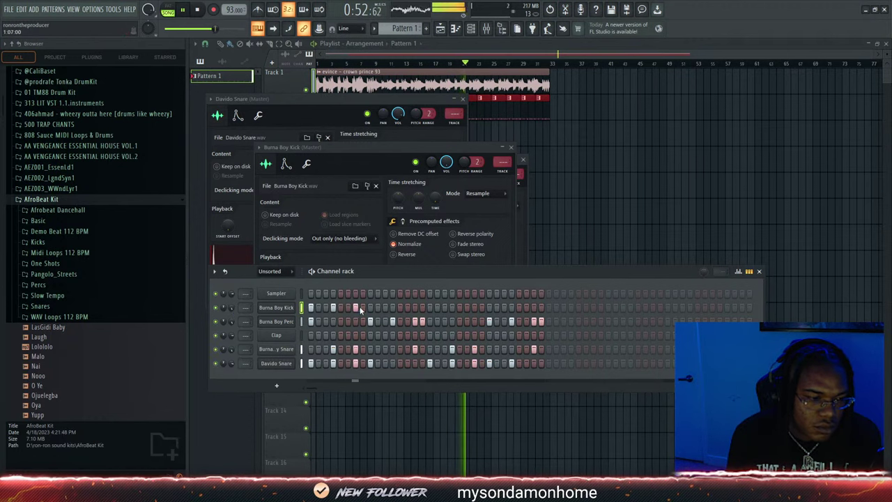
click(429, 308)
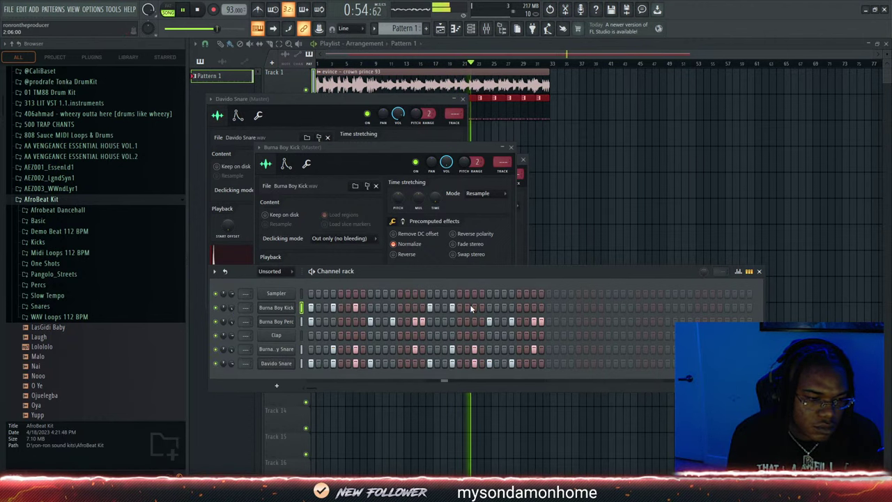
click(533, 307)
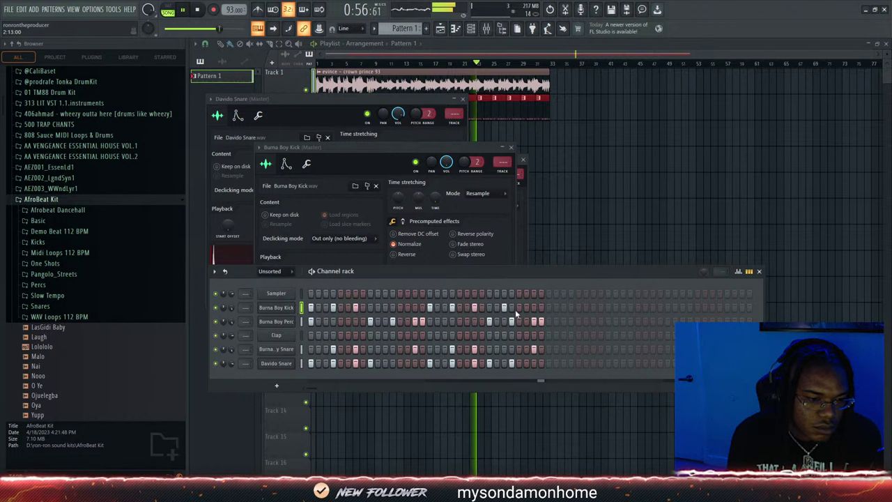
Clear all the Burna Boy Kick hits and delete its channel
mouse_move(516, 313)
mouse_down()
mouse_move(322, 304)
mouse_move(219, 314)
mouse_move(304, 308)
mouse_up()
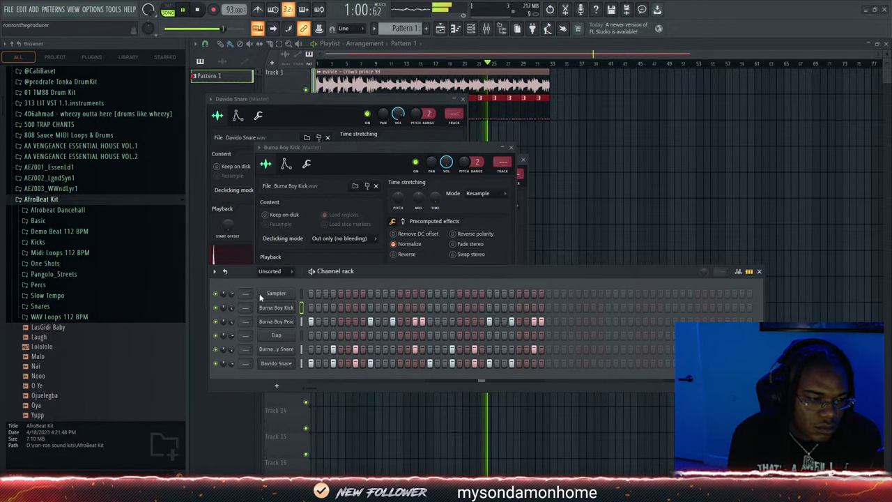
key(alt+Delete)
Look through the percs and the claps and snaps in the RON-RONDOTHATSHIT KIT for further drum sounds
scroll(56, 357, up, 5)
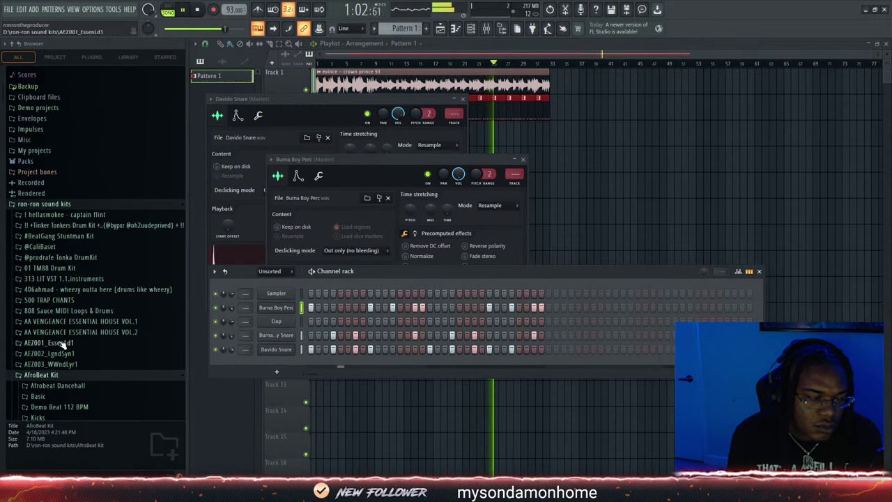
scroll(50, 356, down, 10)
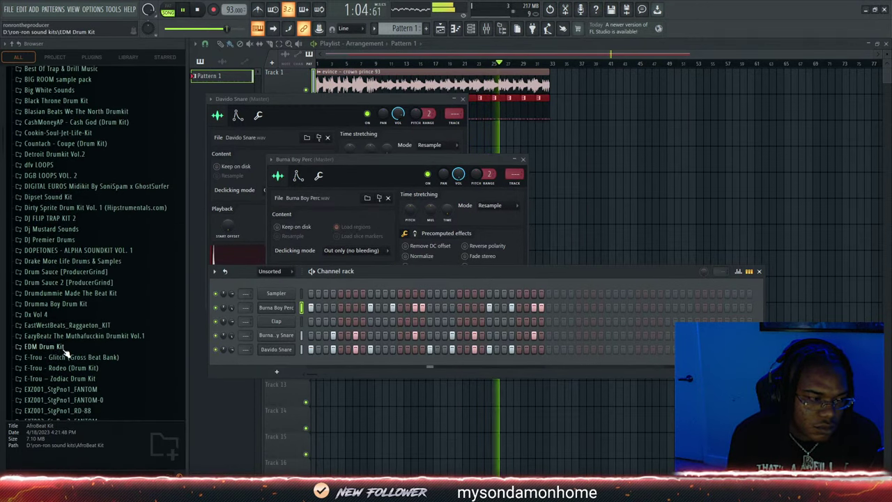
scroll(93, 325, down, 10)
click(93, 325)
click(94, 324)
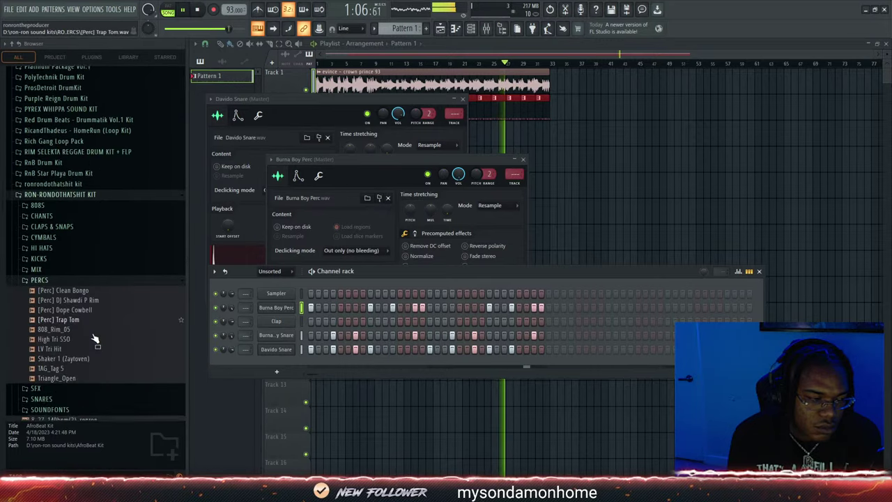
scroll(95, 331, up, 3)
scroll(63, 317, down, 5)
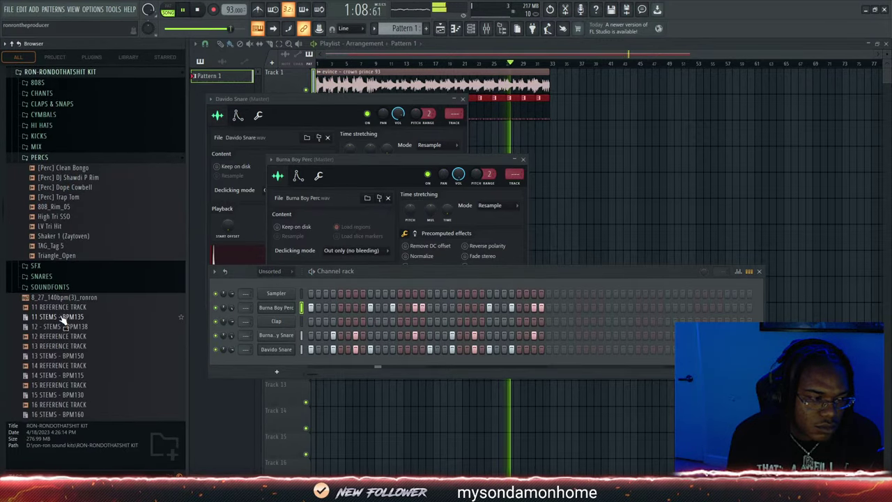
click(39, 156)
click(51, 103)
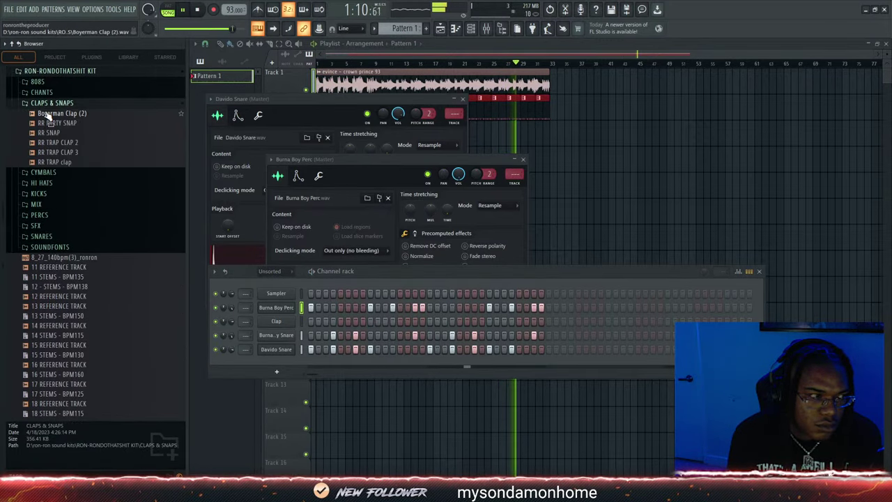
mouse_move(56, 113)
mouse_down()
mouse_move(269, 325)
mouse_move(42, 145)
mouse_move(47, 105)
mouse_up()
click(48, 103)
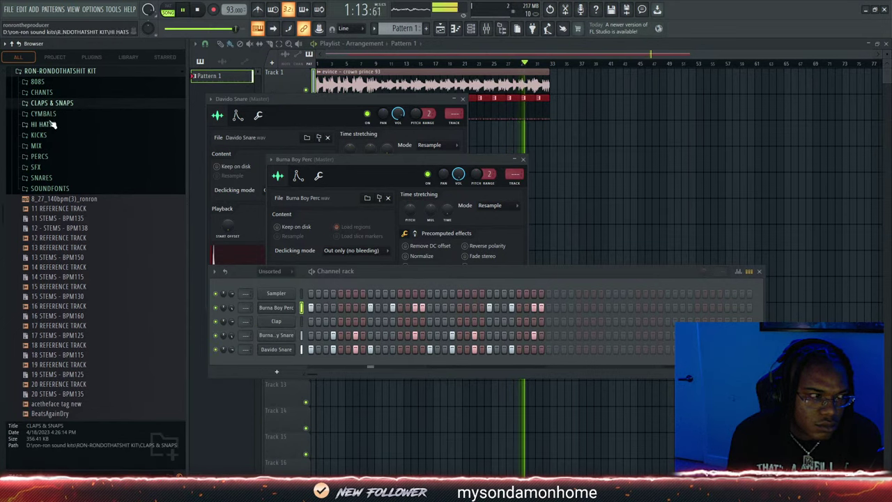
Audition the kit's snares and load BWZYSn_4 in place of the Clap sound, with hits on steps 7, 15, 23, 31 and 32
click(42, 178)
click(57, 198)
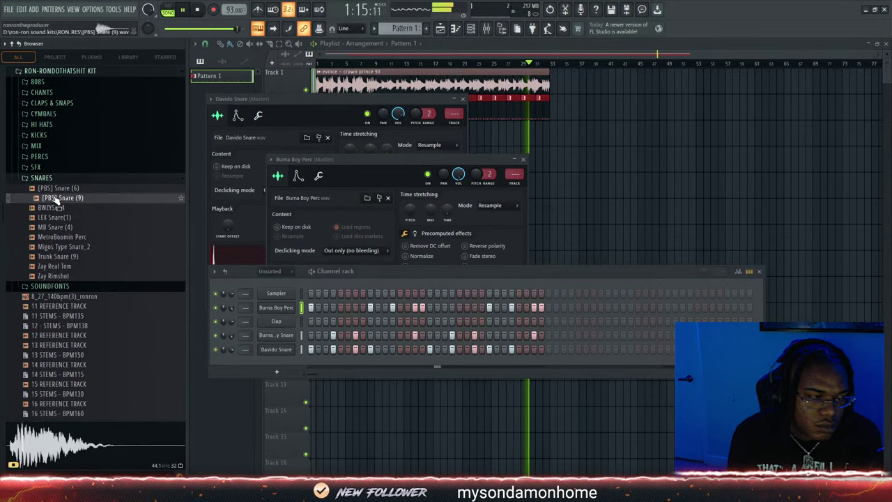
click(55, 276)
click(50, 266)
click(50, 247)
click(51, 227)
click(51, 217)
click(52, 227)
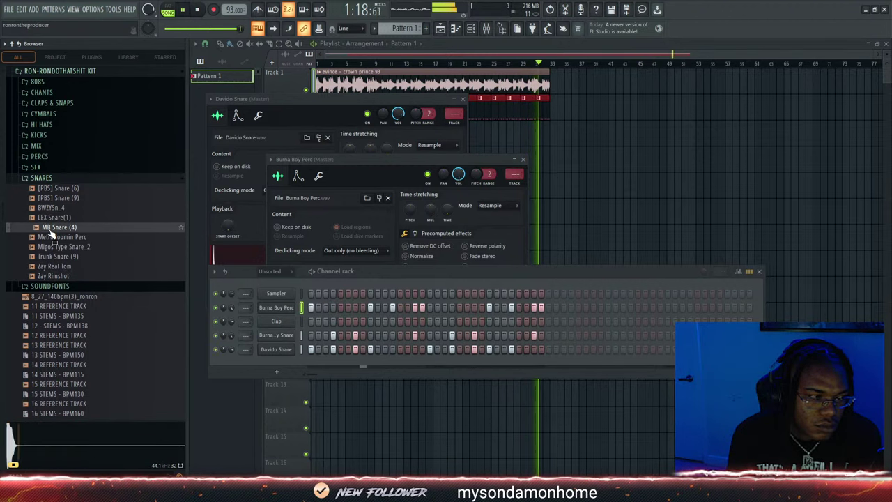
click(56, 199)
click(55, 189)
click(55, 208)
click(57, 227)
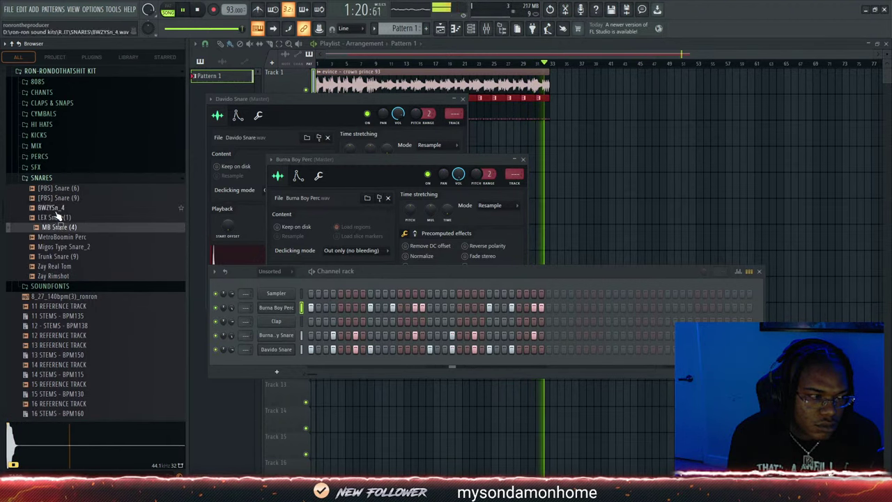
drag(56, 208, 310, 327)
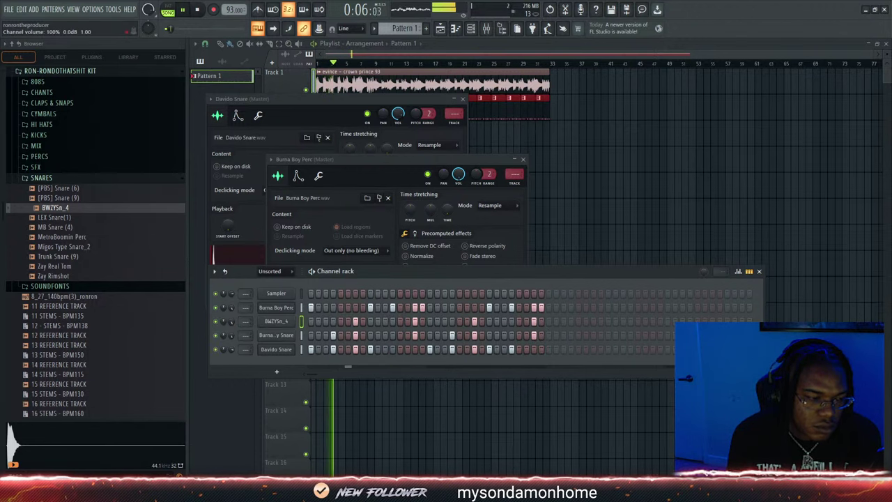
Add 6ix Kick from the KICKS folder as a new channel with hits on steps 1, 9, 12, 17, 25 and 28
click(49, 135)
drag(51, 155, 296, 370)
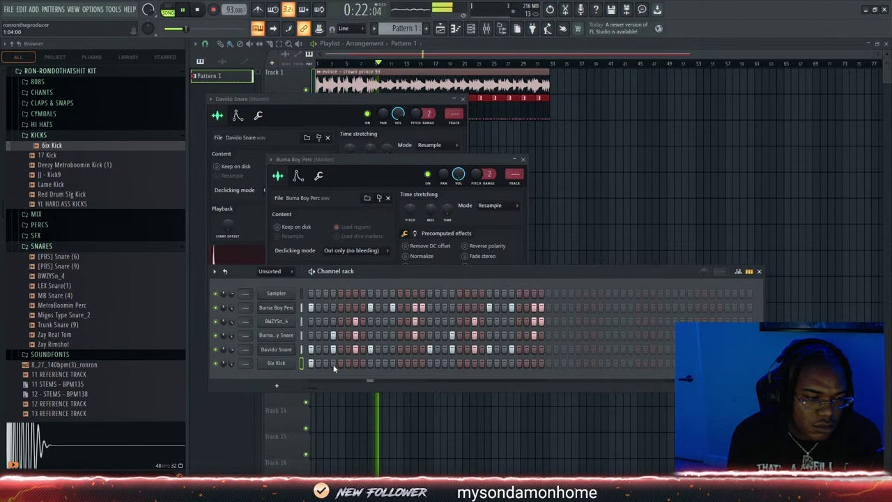
click(370, 362)
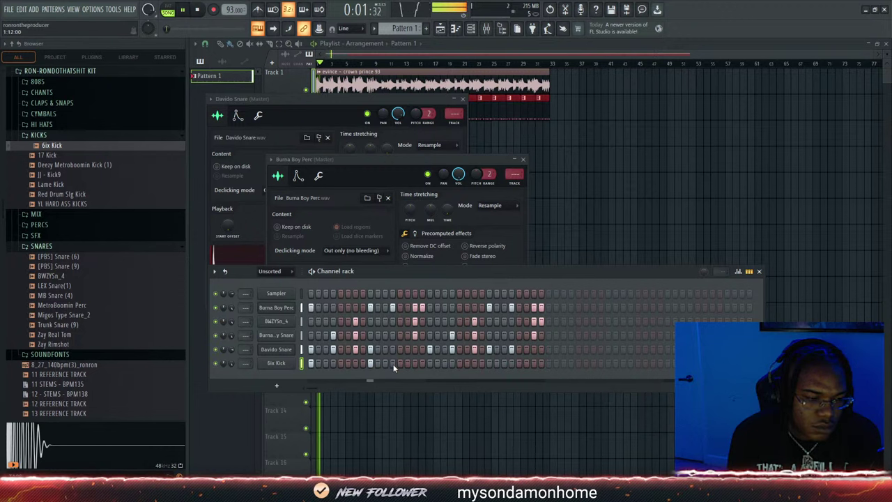
click(392, 363)
click(429, 363)
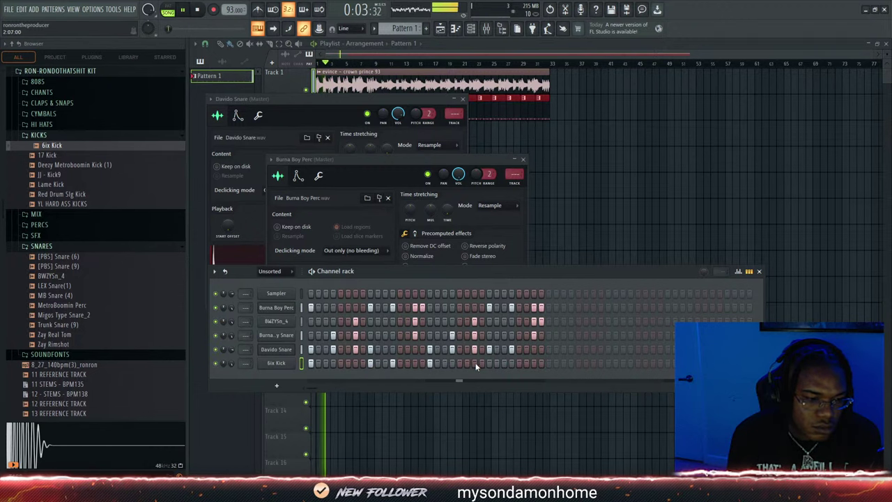
click(533, 363)
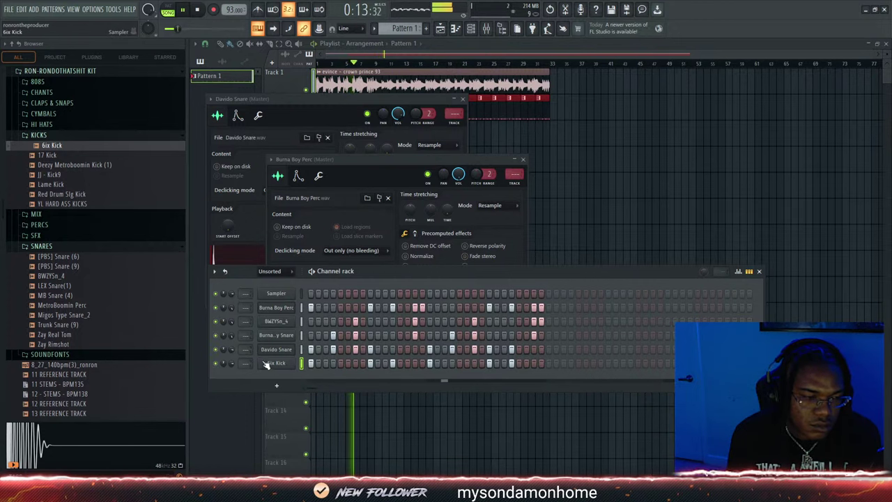
Audition more sounds in the SNARES folder, including Migos Type Snare_2, Trunk Snare (9), Zay Real Tom, Zay Rimshot and LEX Snare(1)
click(53, 305)
click(52, 315)
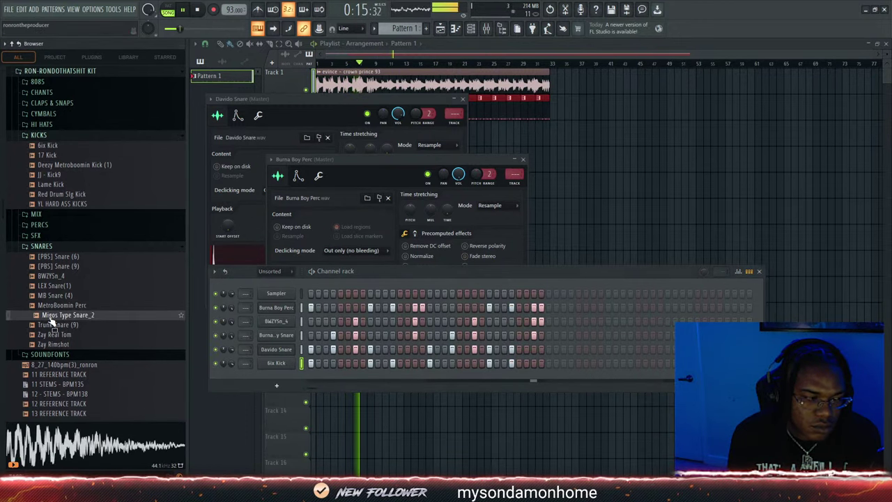
click(51, 324)
click(50, 334)
click(50, 345)
click(43, 285)
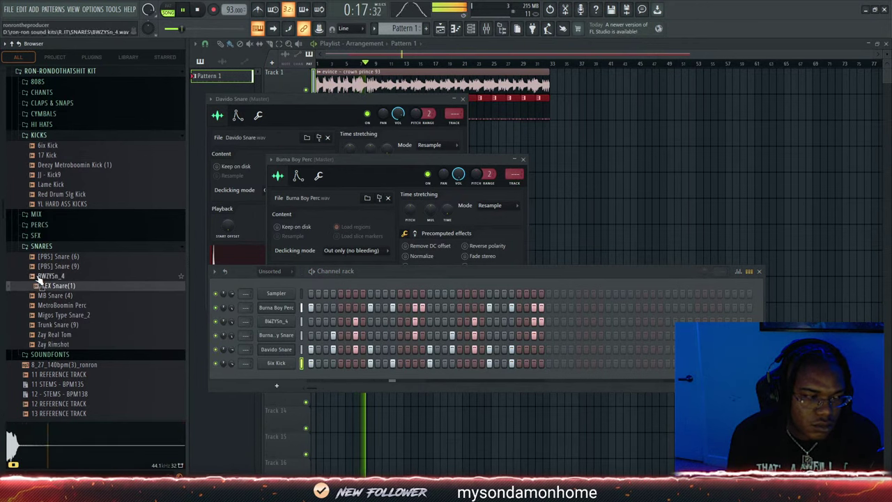
click(39, 266)
click(40, 246)
Add [OHat] Tri Hat from the kit's hi-hats as a new channel with a hit on step 1, and mute the 6ix Kick
scroll(41, 229, up, 3)
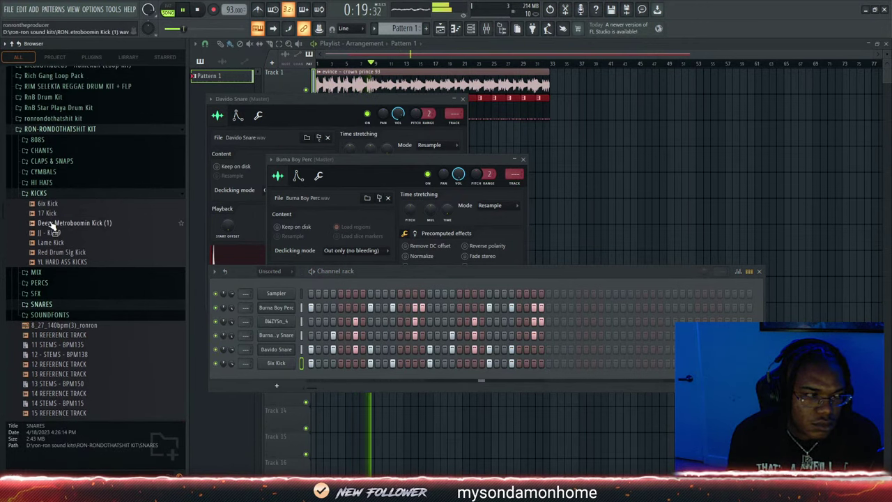
click(40, 183)
click(50, 184)
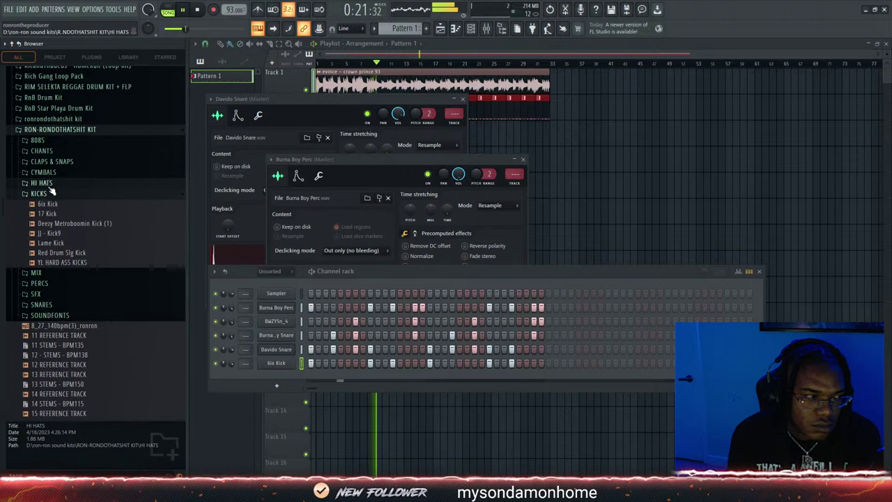
click(51, 184)
click(51, 252)
click(52, 262)
click(53, 281)
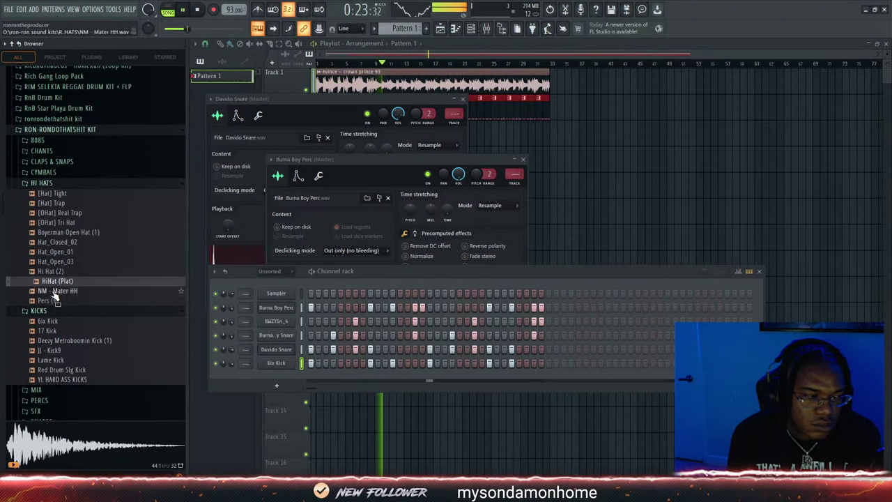
click(53, 291)
click(49, 224)
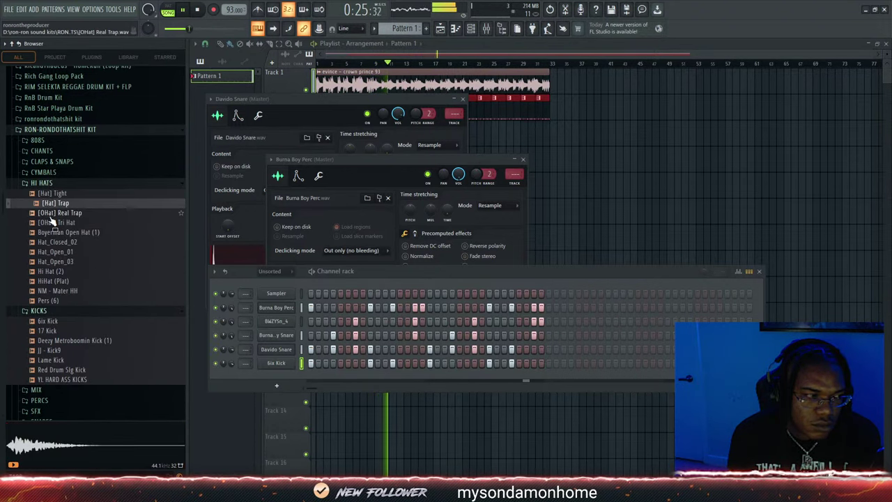
drag(50, 224, 271, 372)
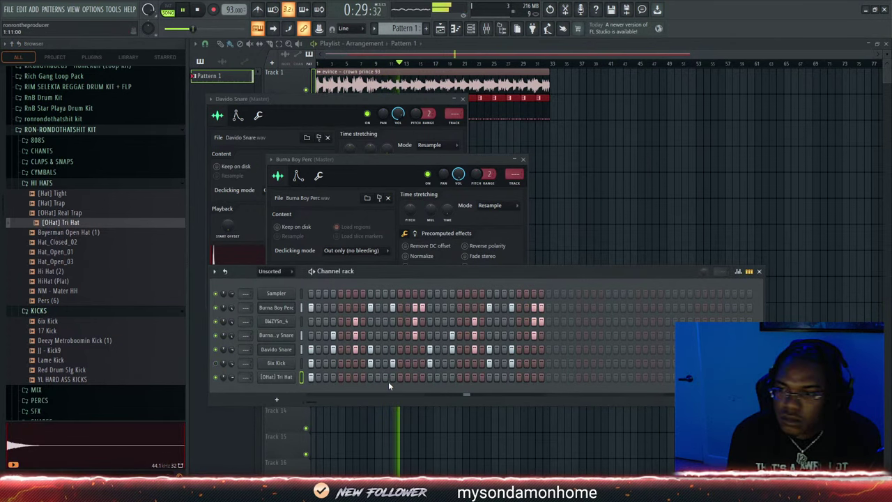
Extend the [OHat] Tri Hat pattern with hits on steps 7, 17 and 23
click(354, 377)
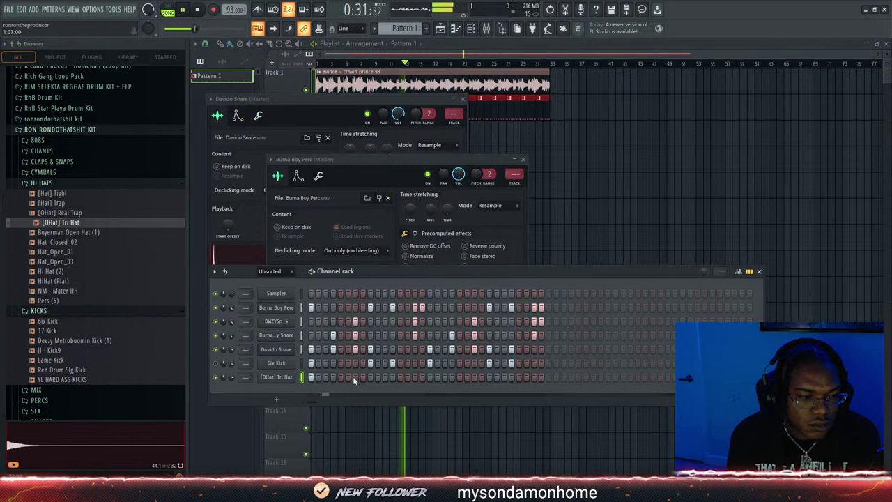
click(430, 378)
key(space)
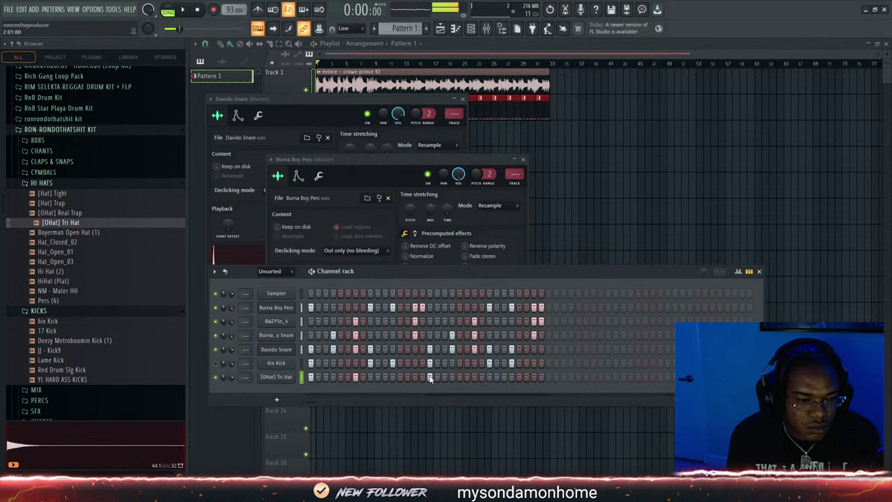
key(space)
click(284, 379)
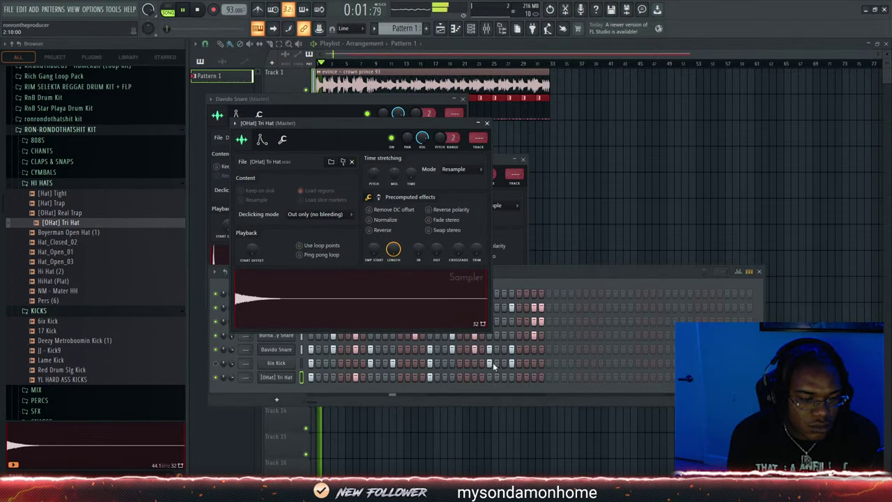
click(474, 378)
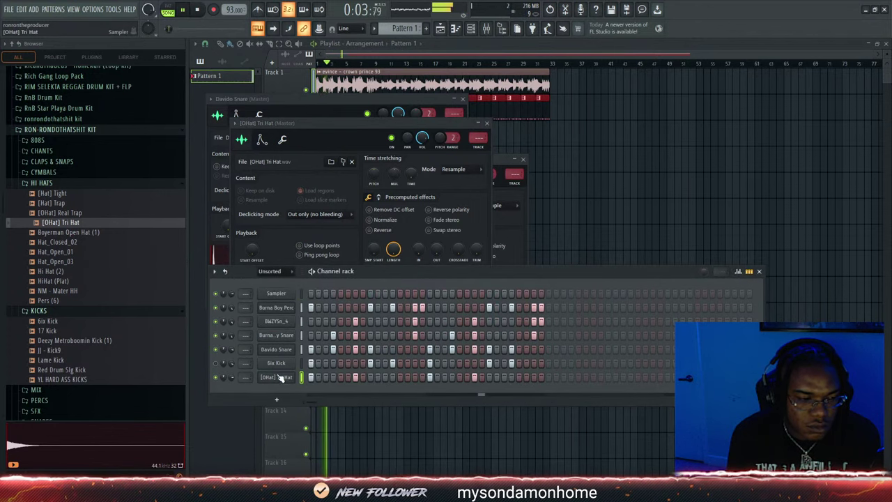
Audition sounds in the kit's 808S folder and add ENRGY - 808 (1) as a new channel
click(37, 140)
click(54, 189)
click(53, 199)
click(62, 209)
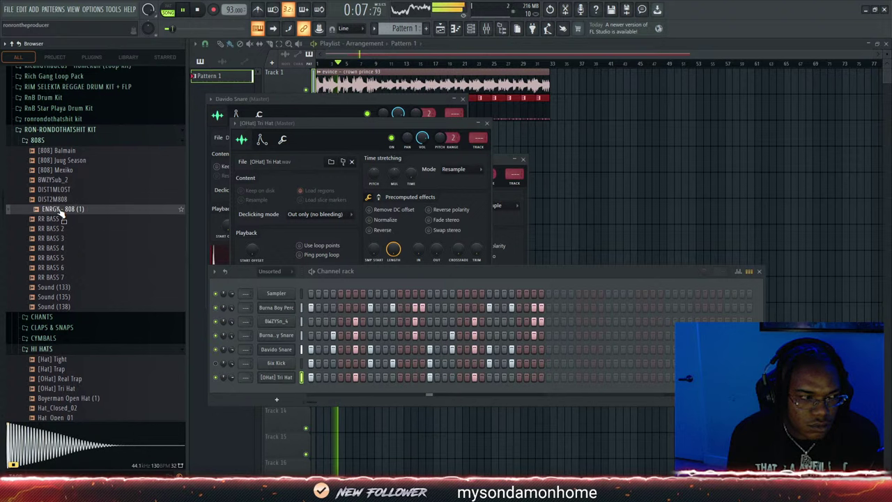
drag(61, 212, 226, 402)
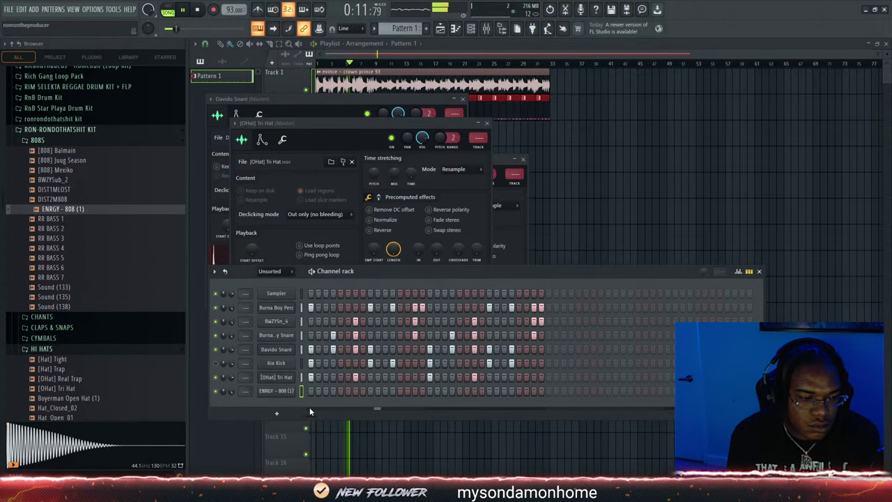
Draw a four-step D5 note at the start of bar 1 in the ENRGY - 808 (1) piano roll, removing the stray extra note
key(F7)
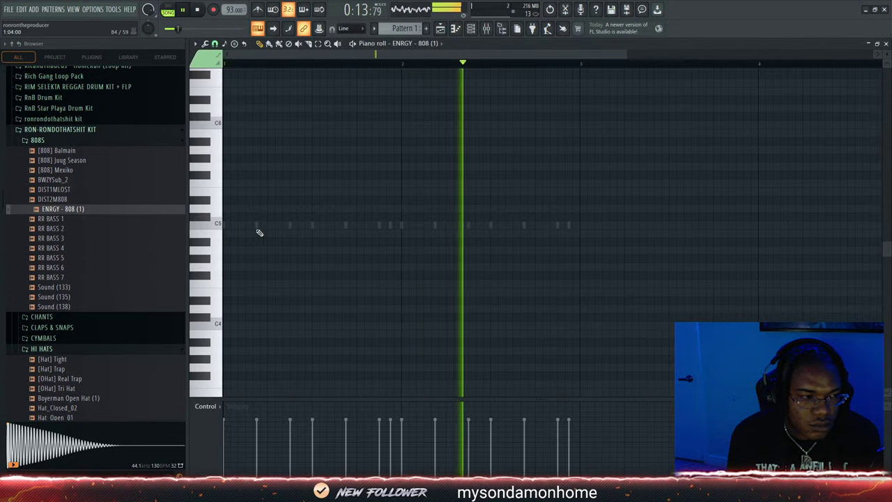
key(space)
key(space)
click(228, 208)
key(space)
key(space)
key(space)
drag(236, 209, 275, 209)
key(space)
key(space)
key(space)
key(space)
key(space)
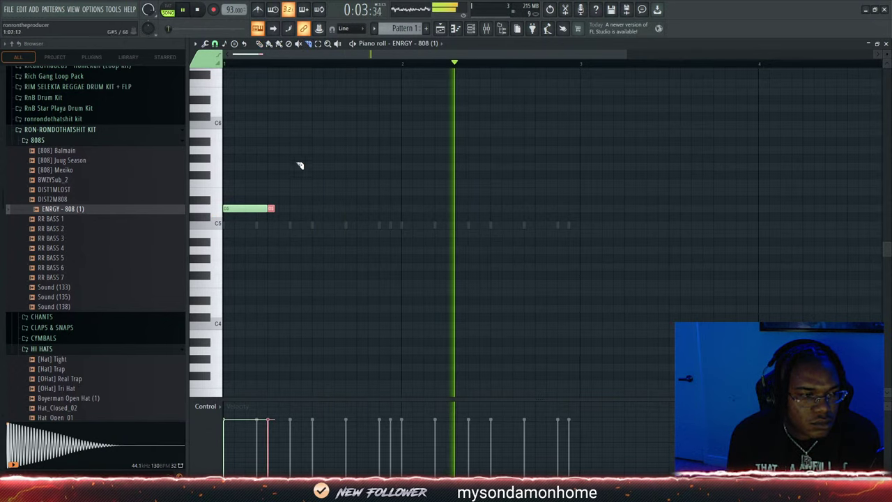
right_click(272, 208)
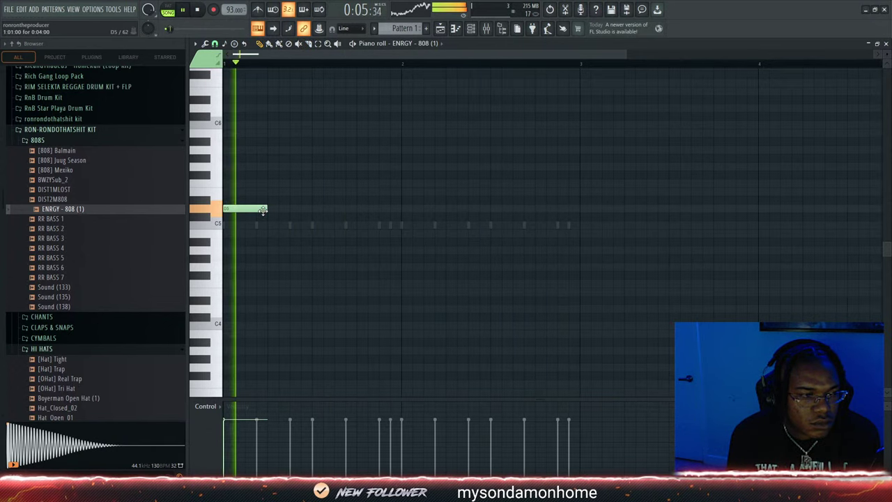
Add C5 808 notes in bar 2: a four-step note on step 1 and one-step notes on steps 7 and 11
click(404, 226)
click(476, 228)
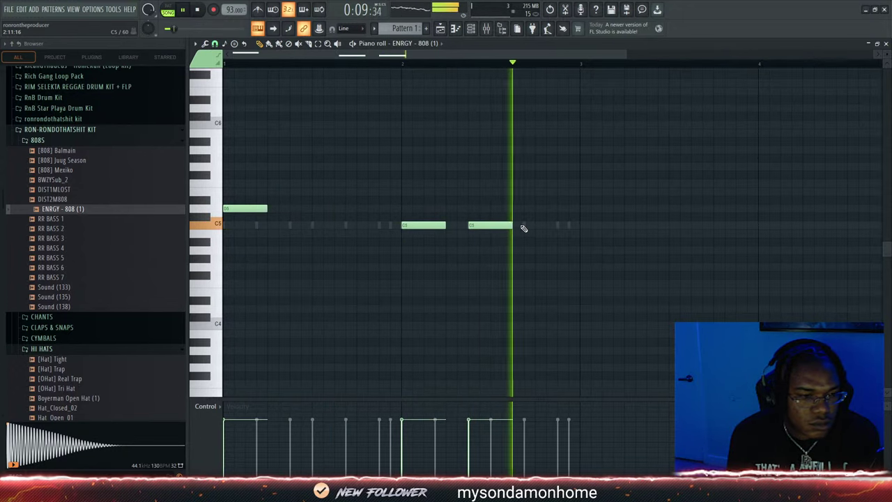
drag(513, 224, 491, 224)
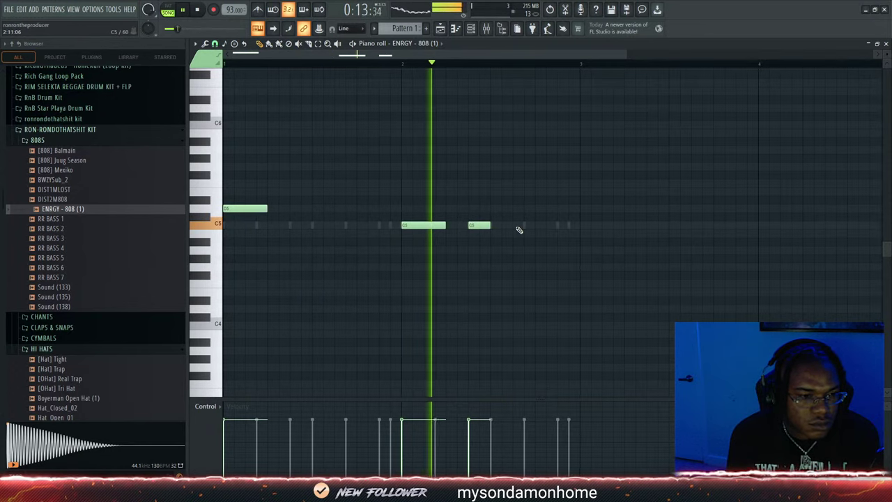
click(516, 225)
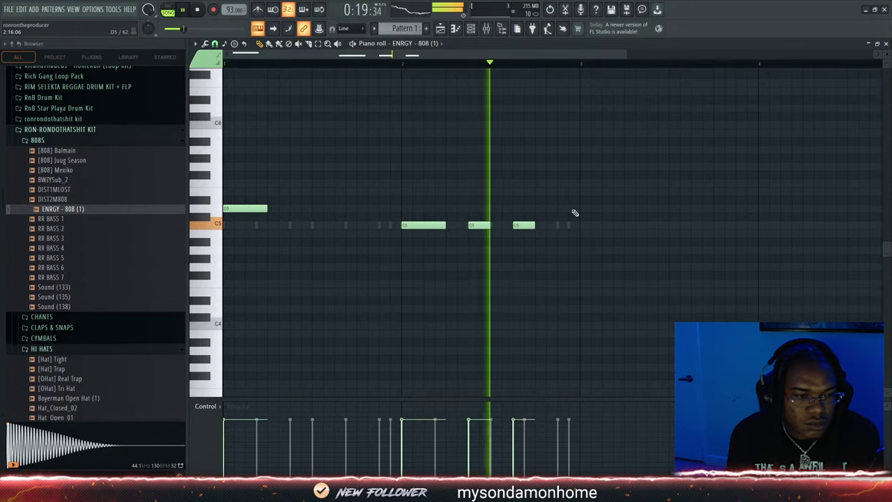
mouse_move(472, 225)
mouse_down()
mouse_move(450, 225)
mouse_move(474, 225)
mouse_up()
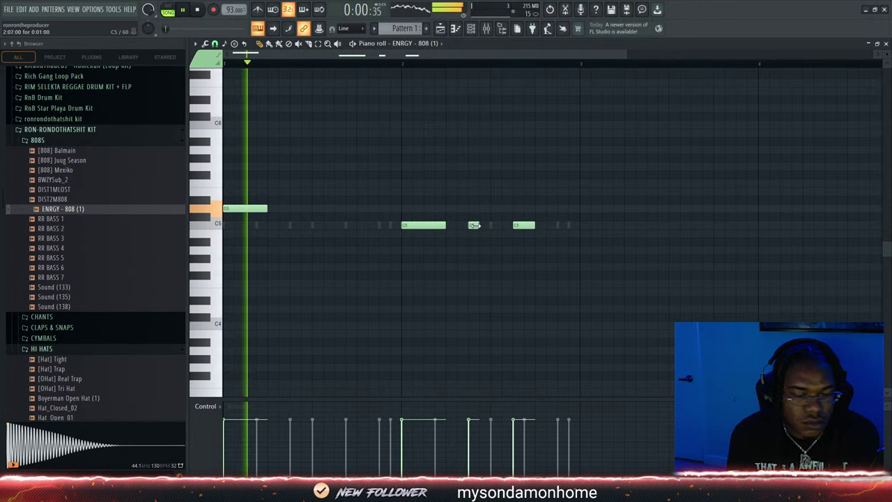
right_click(519, 225)
click(519, 226)
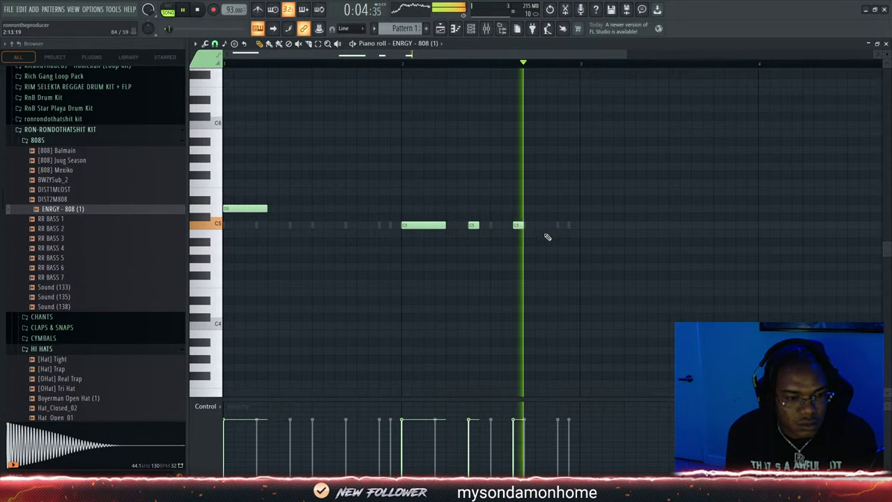
Open the ENRGY - 808 (1) channel settings and examine its volume envelope
click(551, 225)
right_click(551, 225)
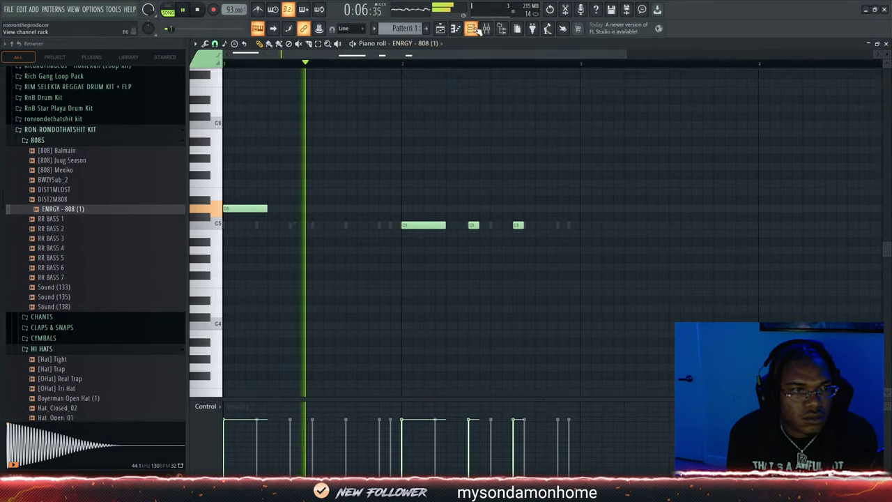
key(F6)
click(276, 391)
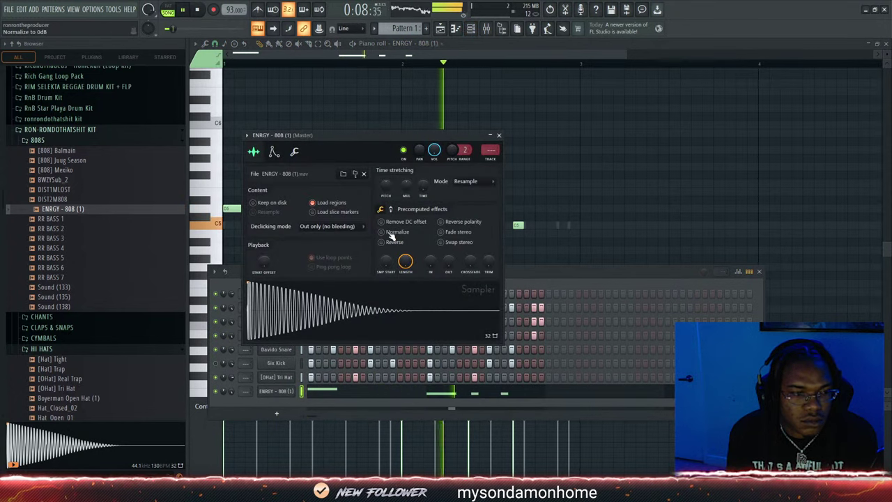
click(273, 152)
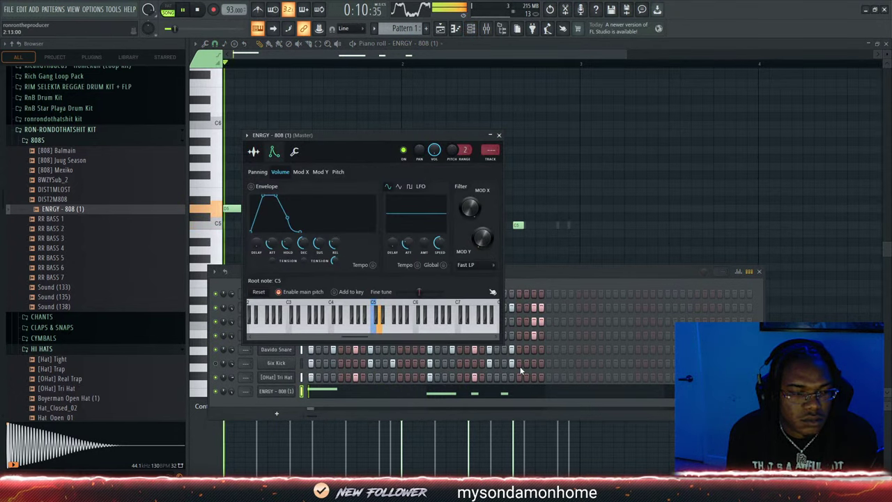
click(529, 282)
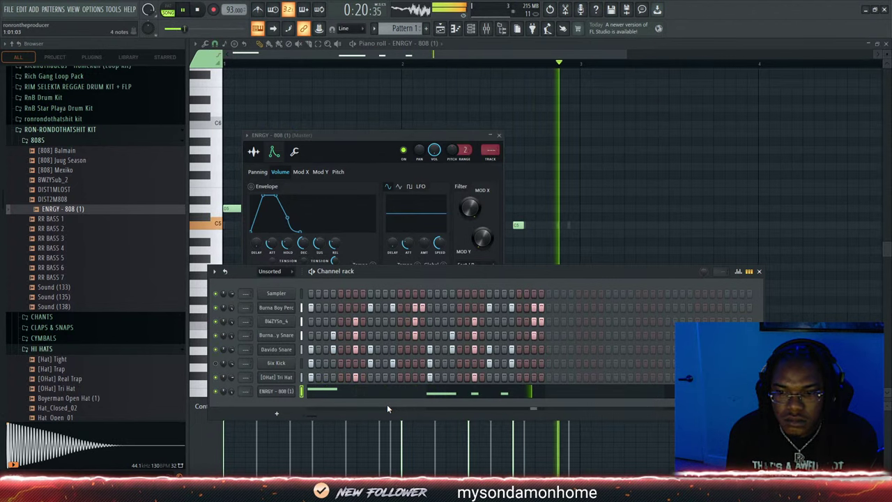
Raise the bar 1 808 note to D#5 and the three bar 2 notes to C#5, adding a one-step C#5 note on step 14 of bar 2
click(332, 395)
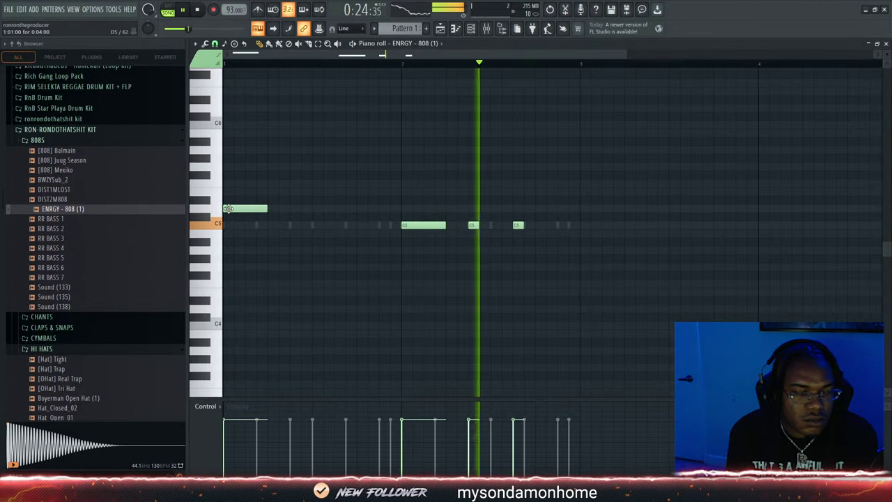
drag(238, 209, 238, 200)
drag(405, 225, 405, 216)
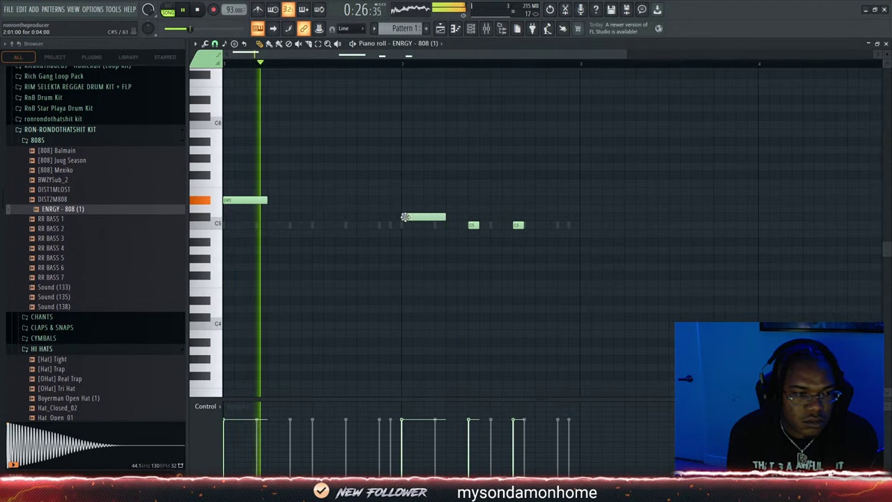
drag(473, 225, 518, 217)
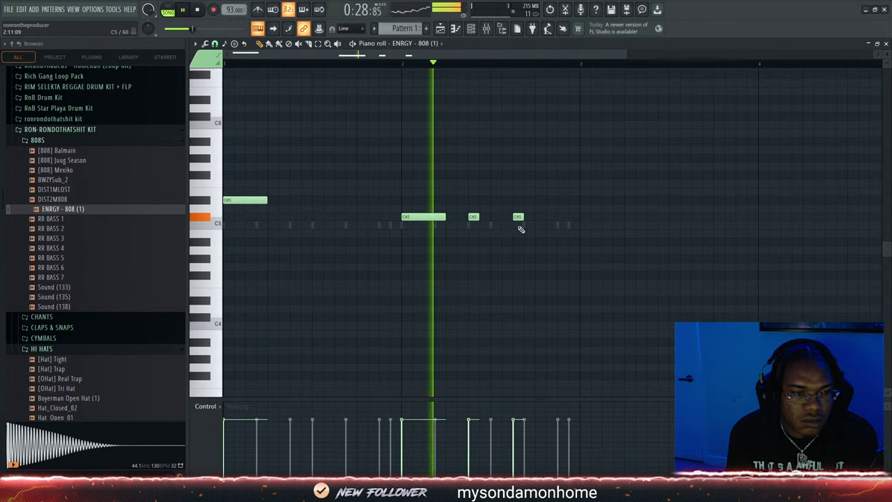
click(551, 217)
key(space)
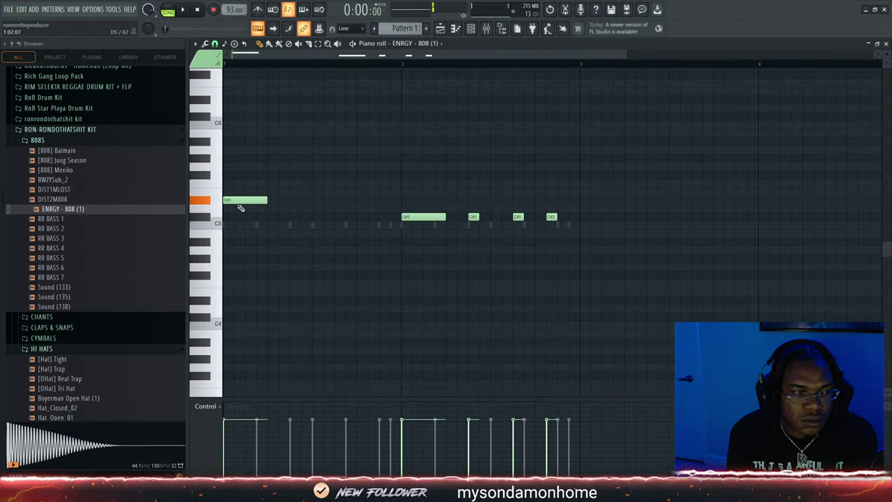
Move the bar 1 808 note up to A5, trying A#5 as an alternative during playback
key(space)
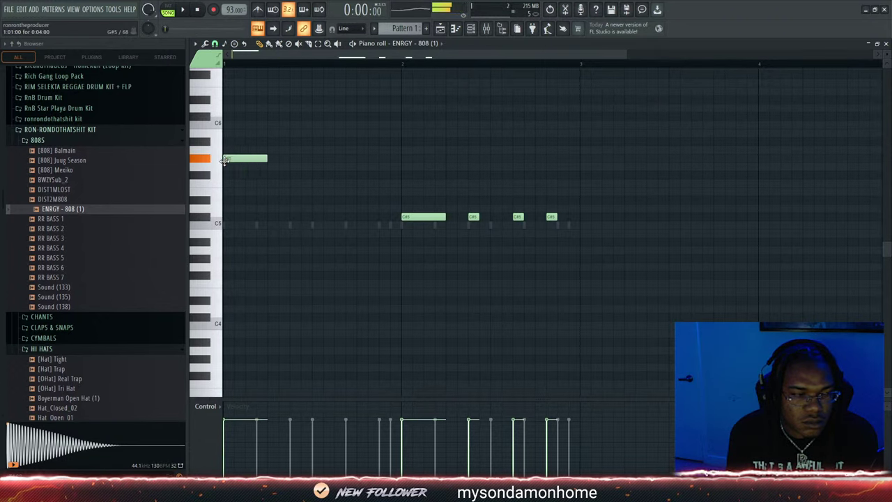
mouse_move(224, 160)
mouse_down()
mouse_move(222, 191)
mouse_move(216, 144)
mouse_up()
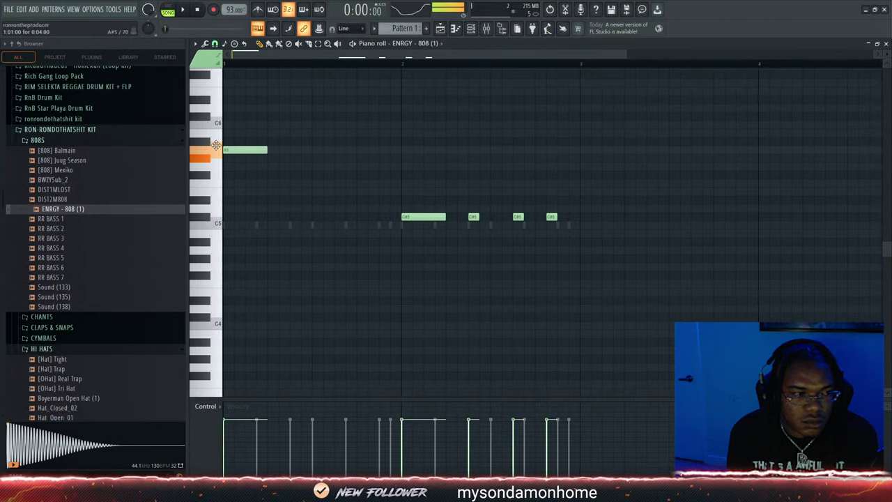
key(space)
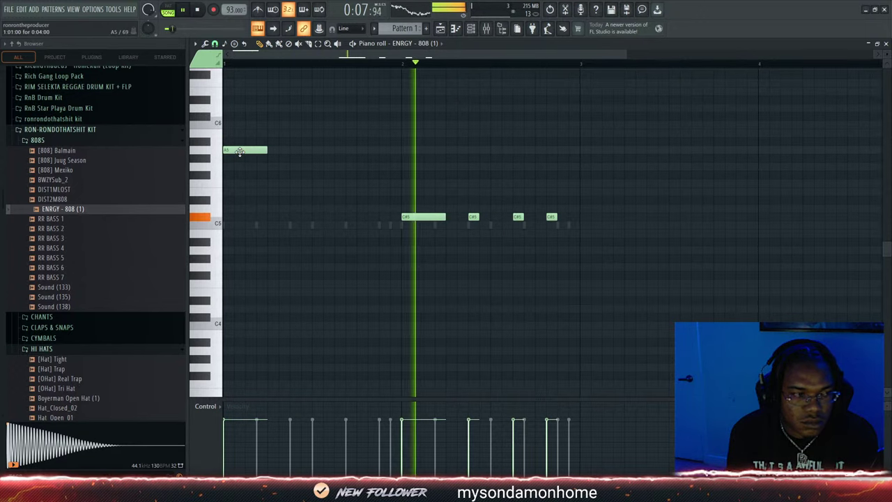
drag(239, 152, 239, 144)
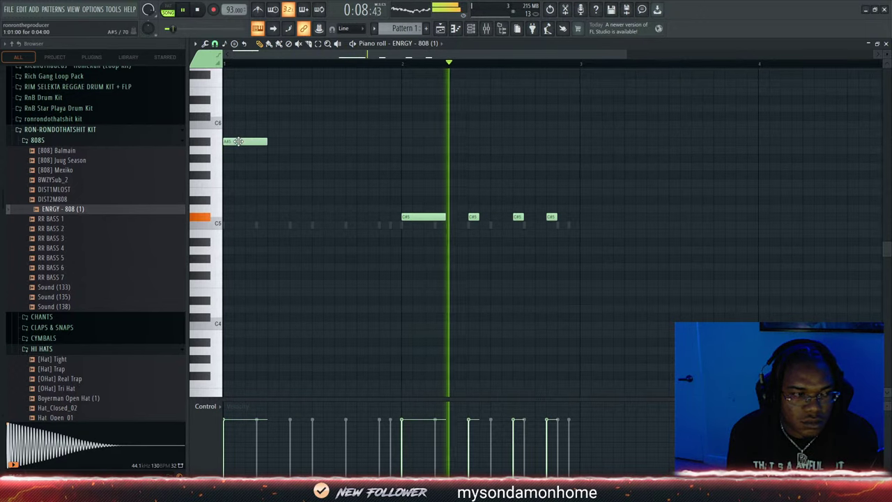
click(471, 28)
key(space)
drag(240, 145, 239, 156)
key(space)
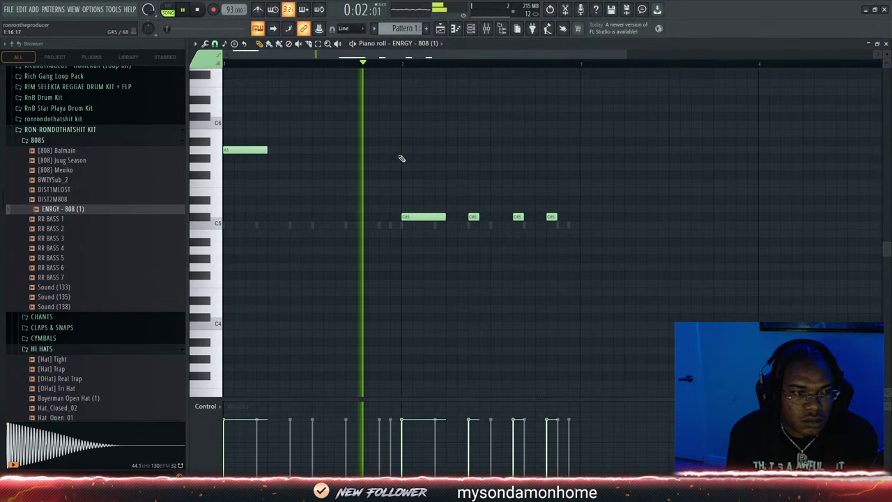
Add a one-step A5 note on step 15 of bar 2 and lower its velocity to about 48%
click(559, 150)
drag(597, 150, 568, 150)
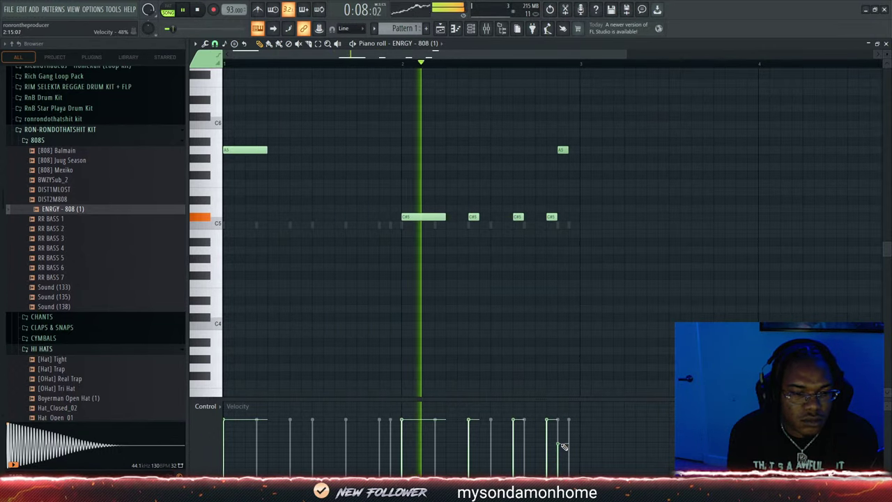
Unmute the 6ix Kick channel and move the 808's C#5 note on step 7 of bar 2 to step 9
key(F6)
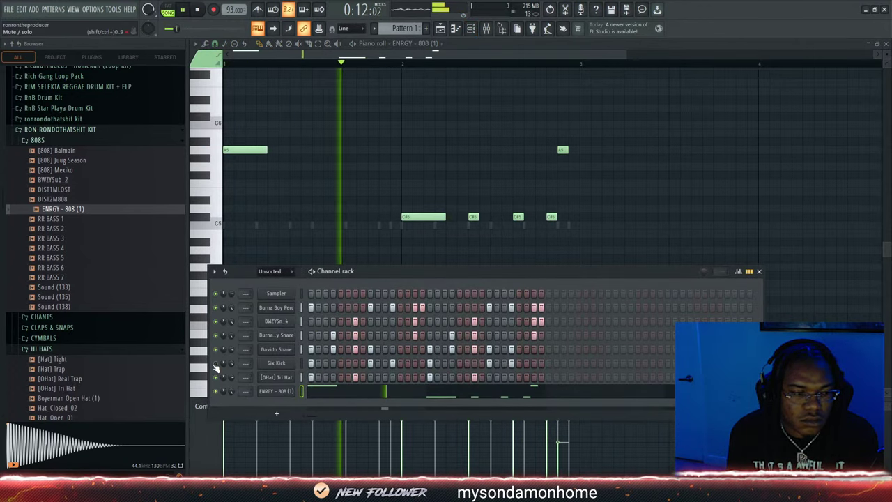
scroll(230, 362, down, 3)
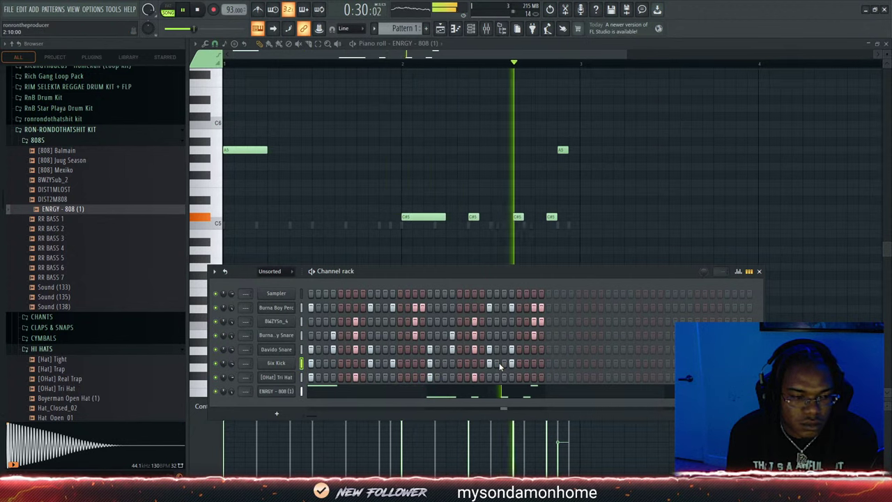
click(484, 393)
click(484, 393)
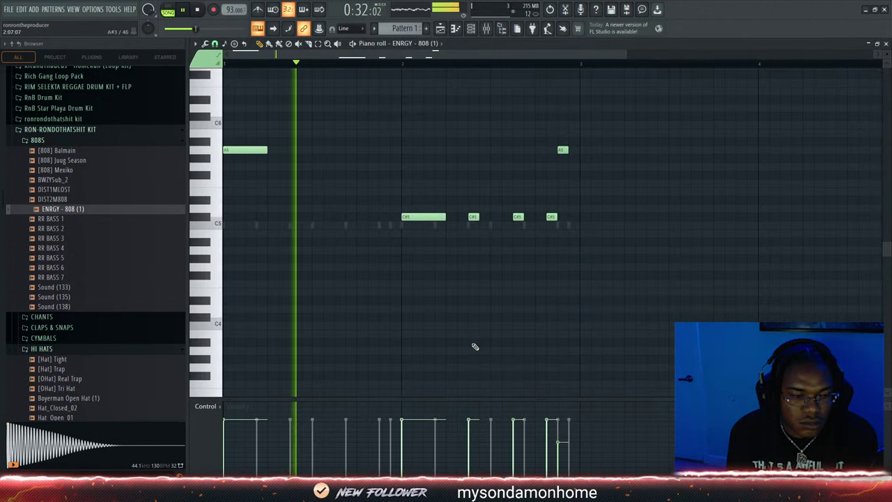
drag(474, 216, 495, 217)
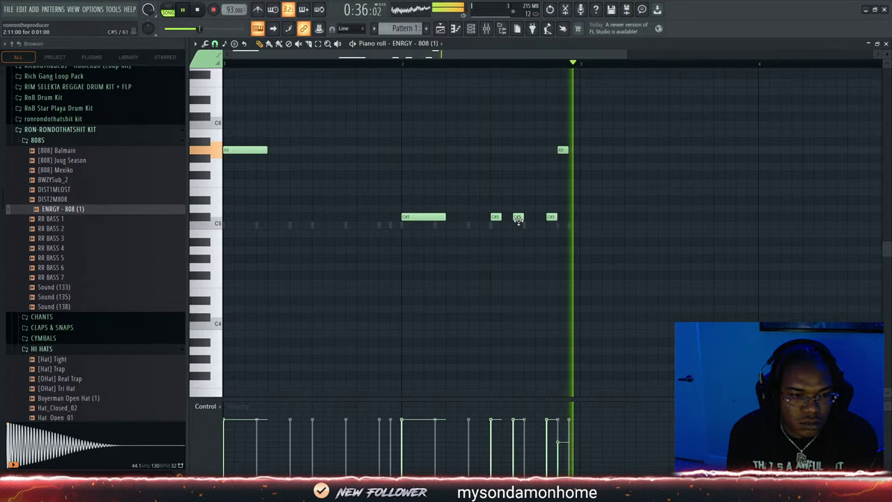
key(F5)
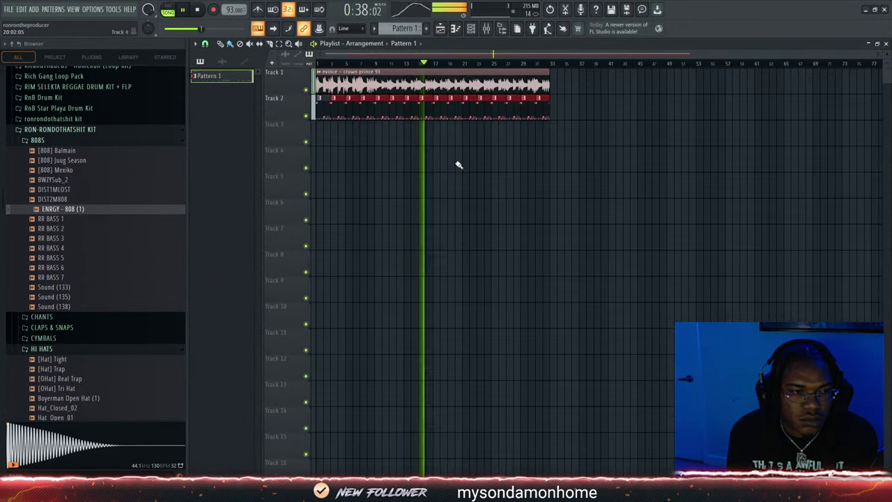
click(470, 30)
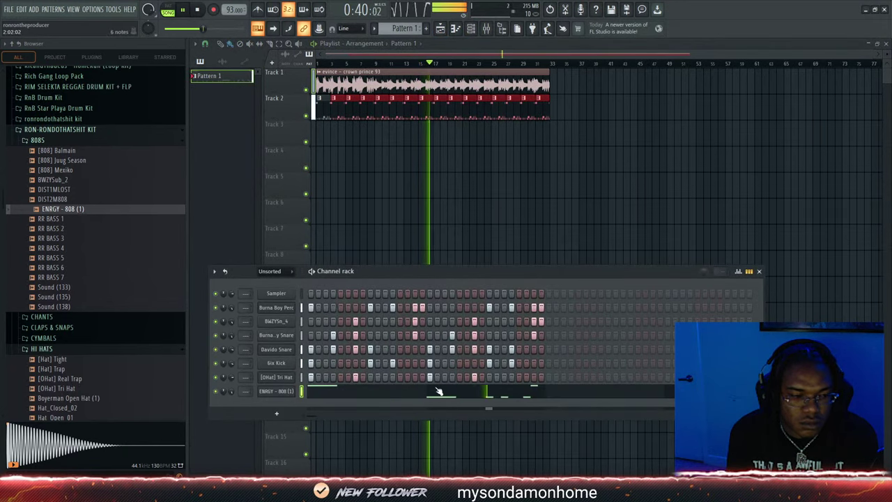
click(460, 396)
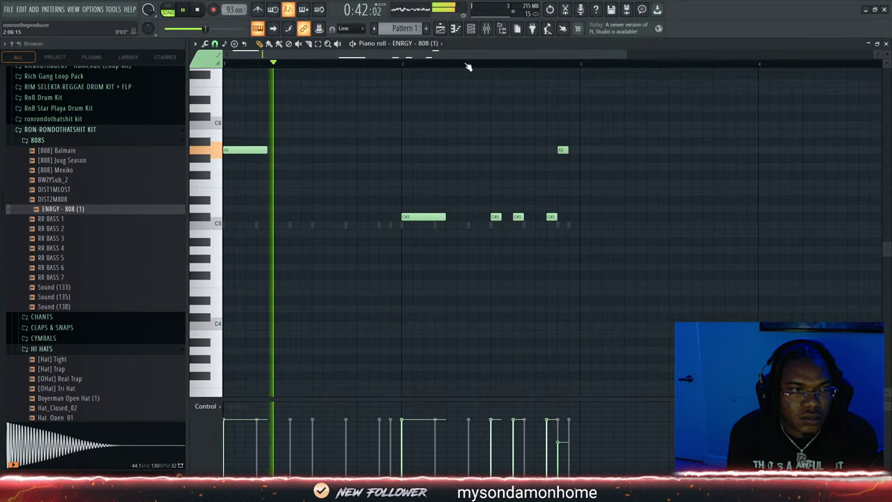
Leave the RON-RONDOTHATSHIT KIT folder and audition the AfroBeat Kit's vocal samples, including Yupp, Ojuelegba, Lolololo and Laugh
click(470, 29)
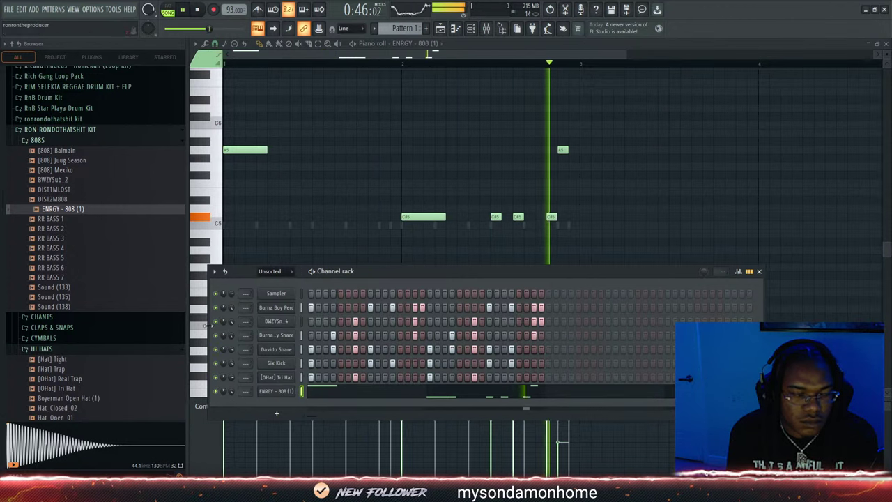
scroll(96, 276, up, 5)
click(37, 315)
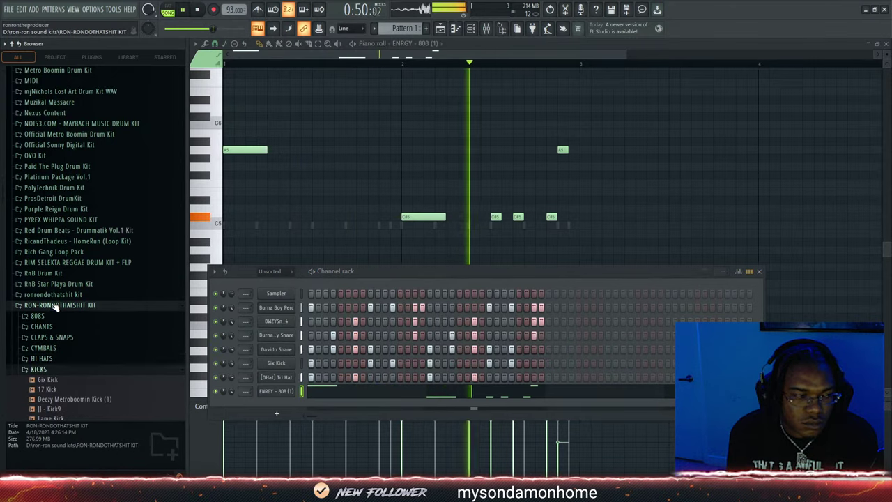
click(62, 304)
scroll(61, 293, up, 20)
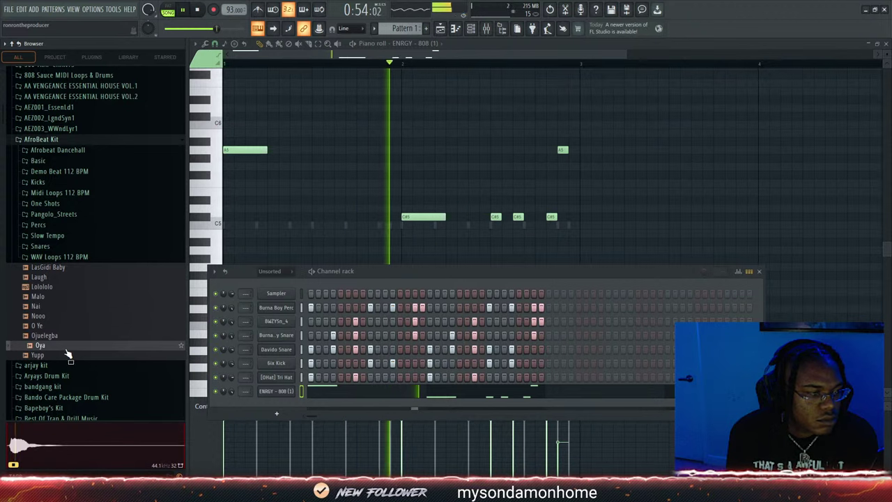
click(66, 355)
click(64, 335)
click(51, 286)
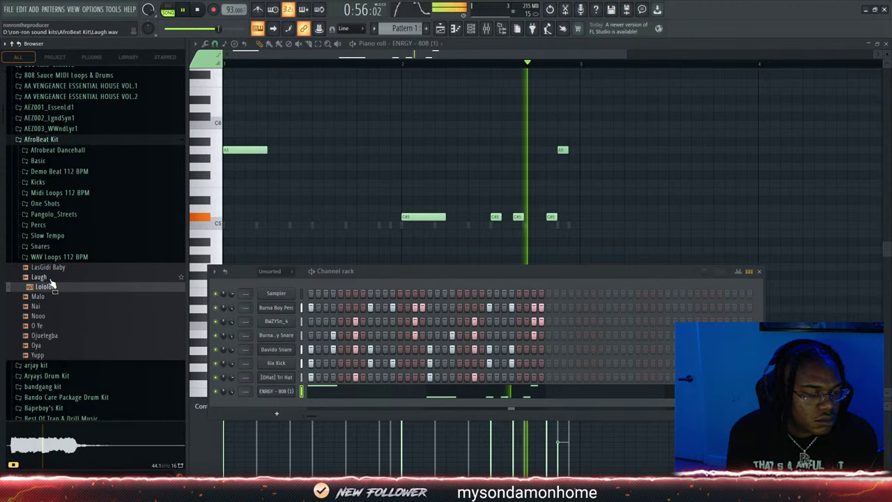
click(52, 277)
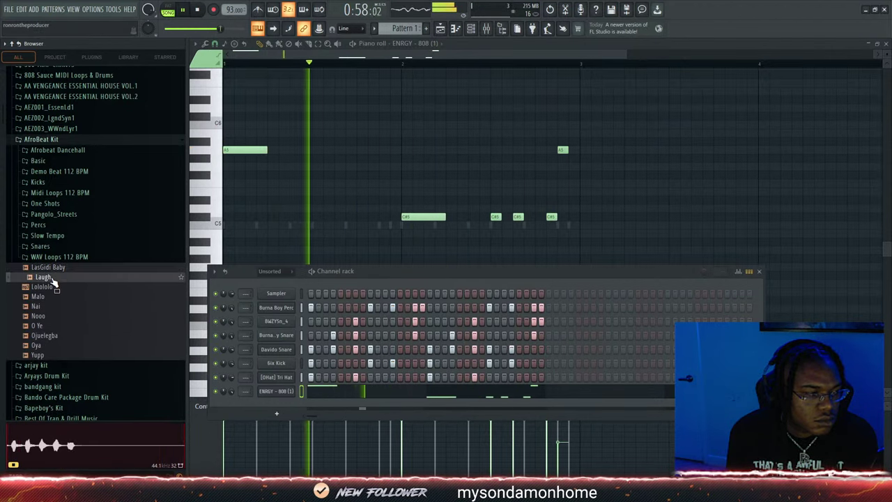
Audition the shaker, perc, kick, clap and cowbell drum loops in the AfroBeat Kit's WAV Loops 112 BPM folder
click(61, 258)
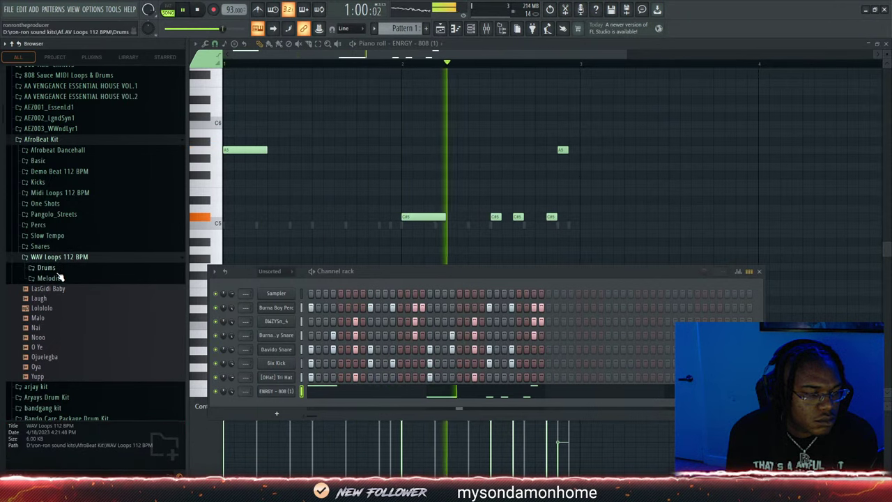
click(55, 268)
click(56, 288)
click(59, 319)
click(62, 335)
key(space)
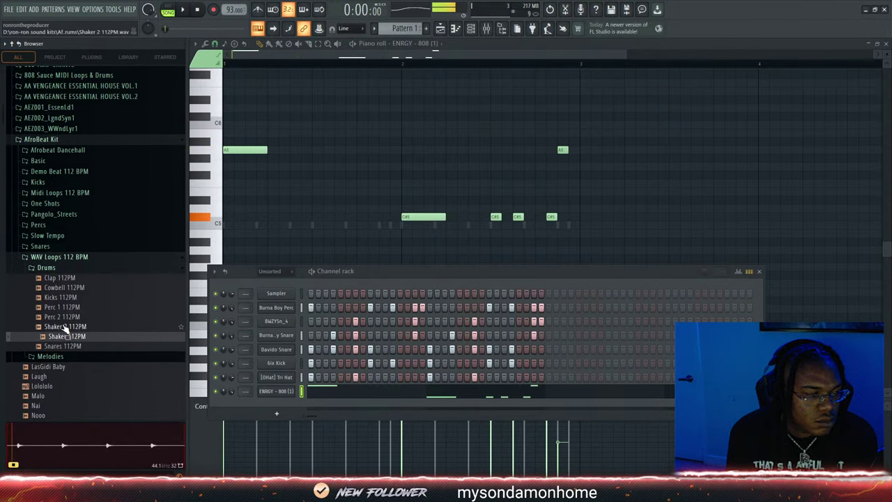
click(65, 326)
click(61, 297)
click(61, 287)
click(61, 278)
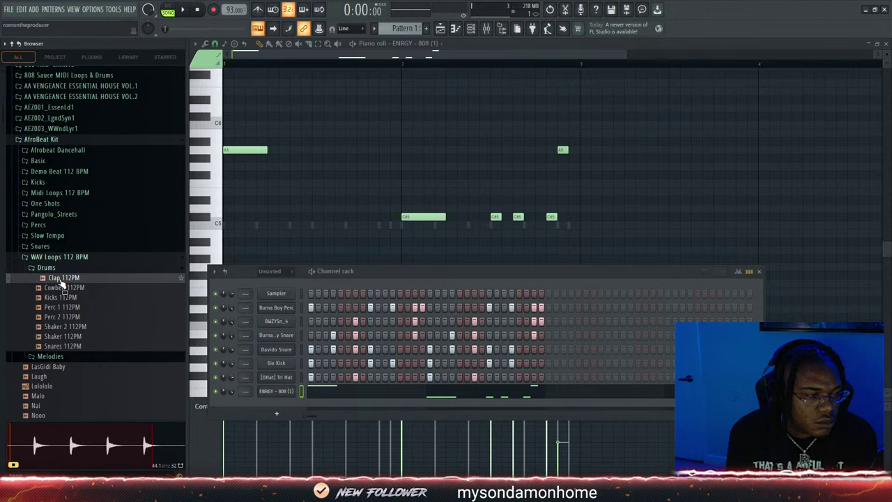
click(62, 288)
click(54, 257)
Audition the Burna Boy, Davido and Wizkid snares in the AfroBeat Kit's Snares folder
click(52, 246)
click(55, 257)
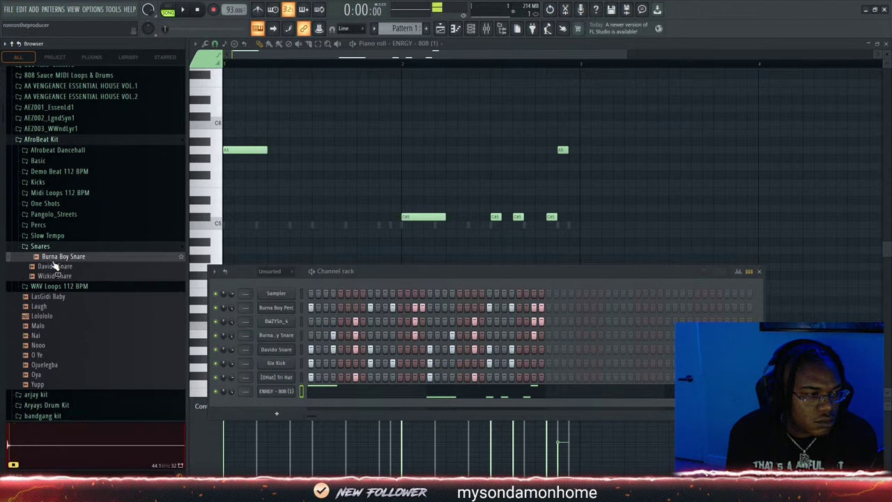
click(55, 266)
click(55, 276)
click(53, 257)
click(52, 248)
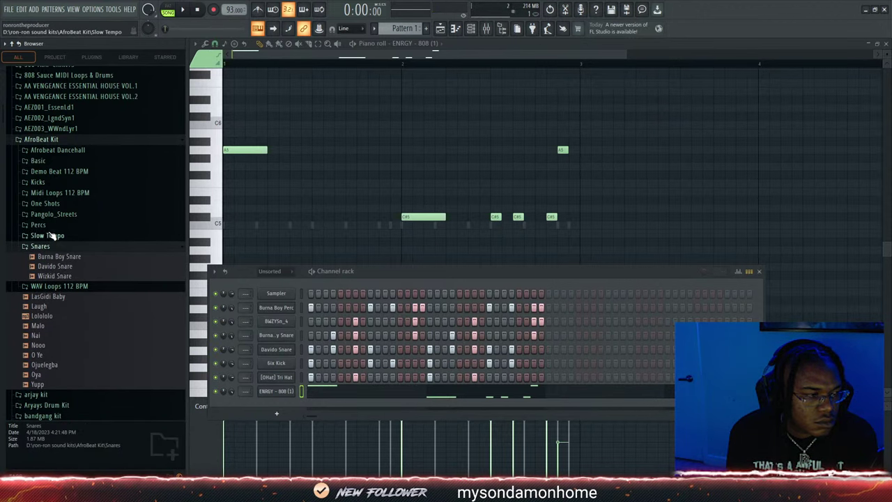
Look through the AfroBeat Kit's Percs and One Shots folders for another sound
click(46, 227)
click(48, 227)
click(45, 202)
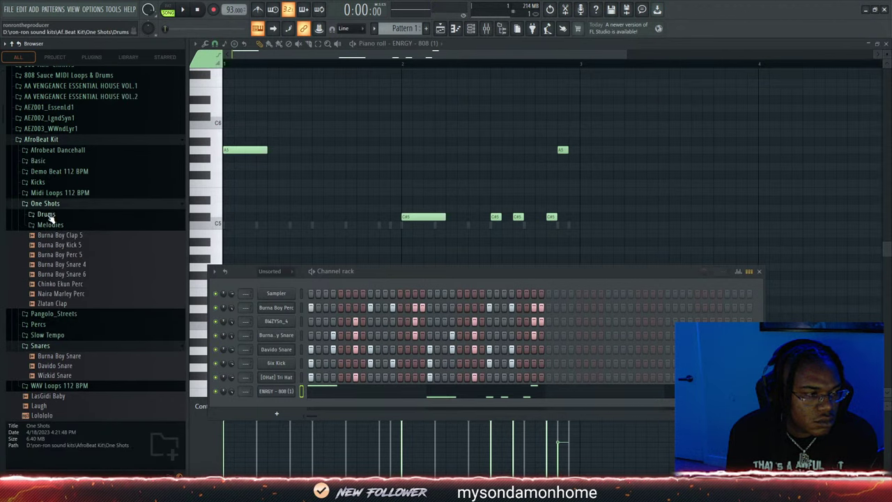
click(51, 225)
click(51, 225)
click(45, 202)
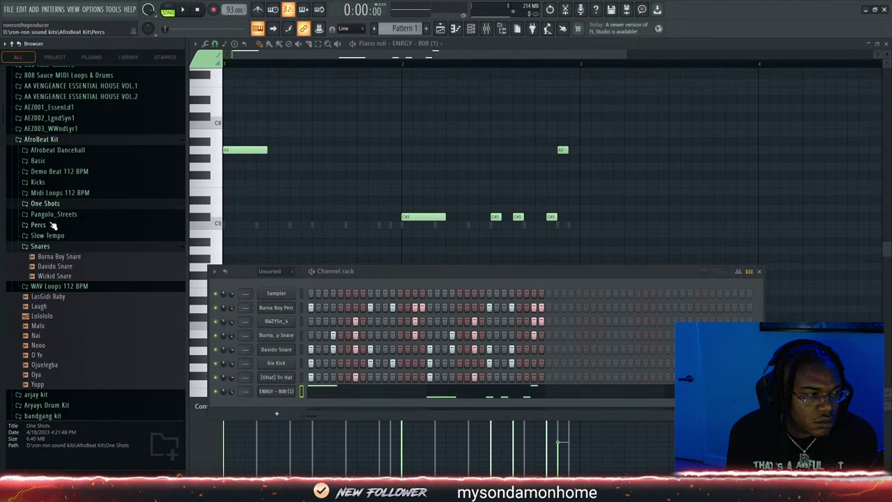
Add Davido Perc from the AfroBeat Kit's Percs folder as a new channel and place hits on steps 15 and 16
click(39, 224)
click(55, 255)
drag(53, 245, 283, 404)
key(space)
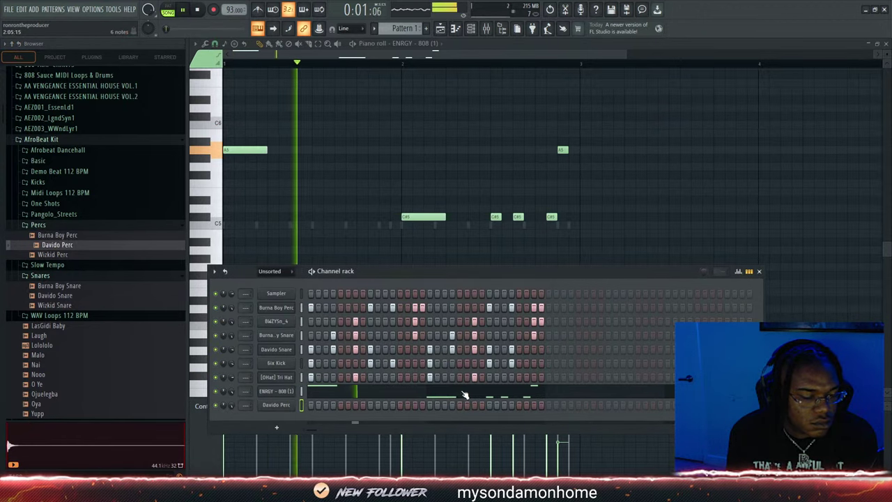
click(415, 405)
click(422, 405)
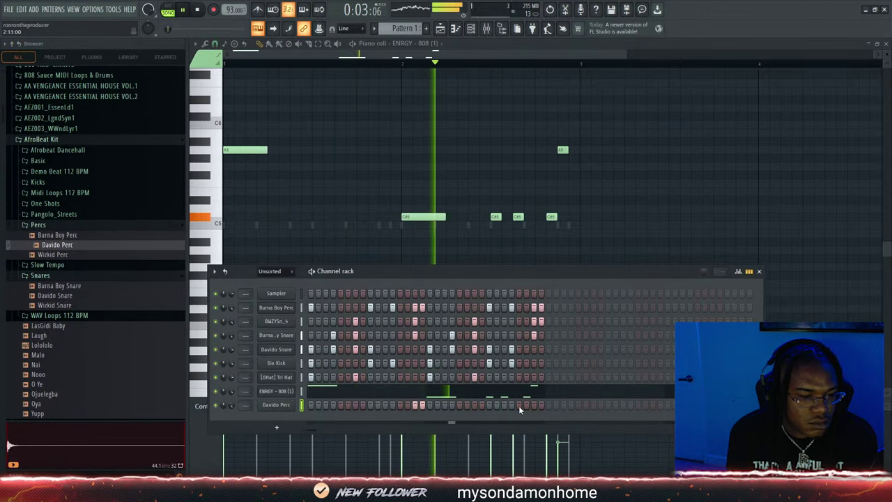
Check the Davido Perc sampler settings and add Davido Perc hits on steps 23, 24, 27 and 28
click(276, 405)
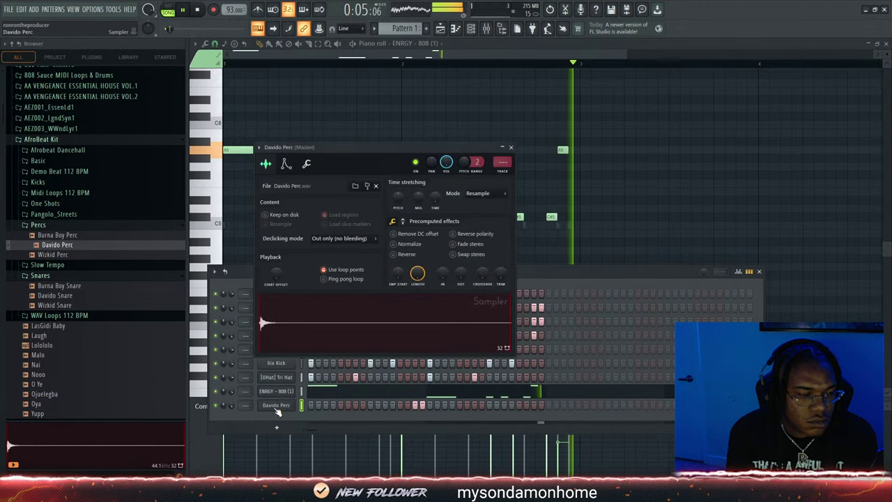
click(340, 271)
click(555, 281)
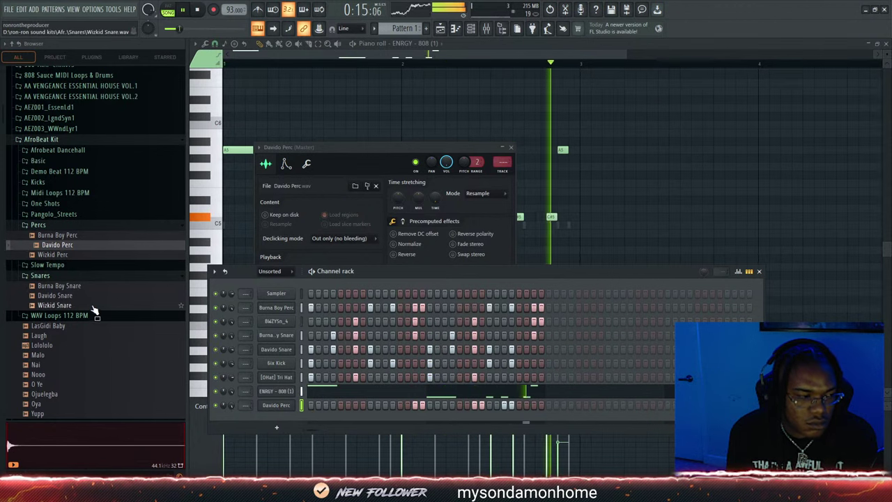
Collapse the AfroBeat Kit and expand the Kicks folder of the #BeatGang Stuntman Kit
click(38, 225)
scroll(50, 219, up, 3)
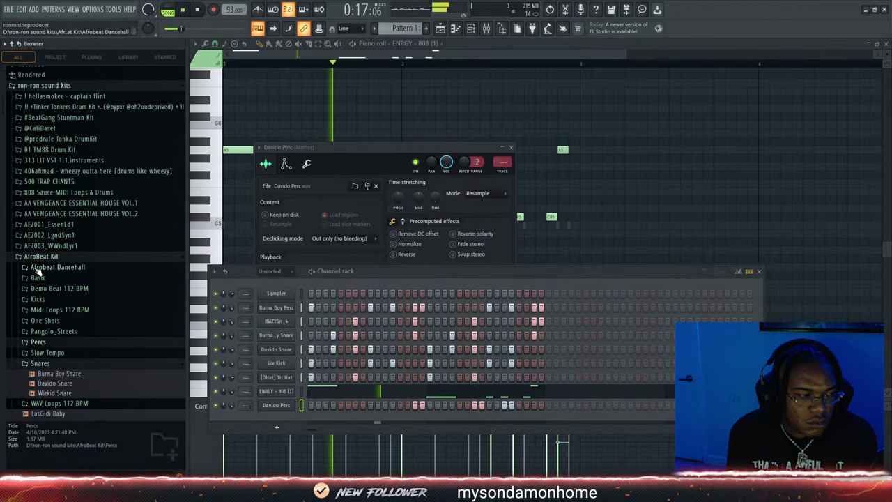
click(56, 256)
scroll(56, 256, up, 4)
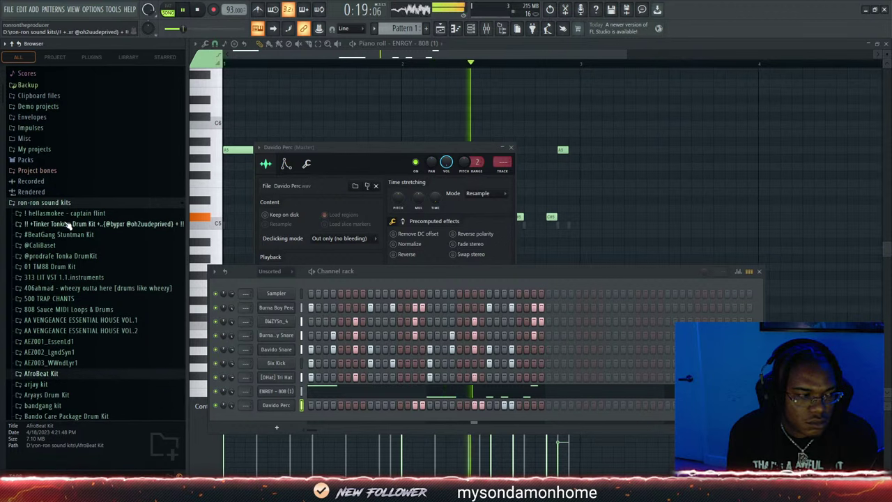
click(56, 235)
click(38, 288)
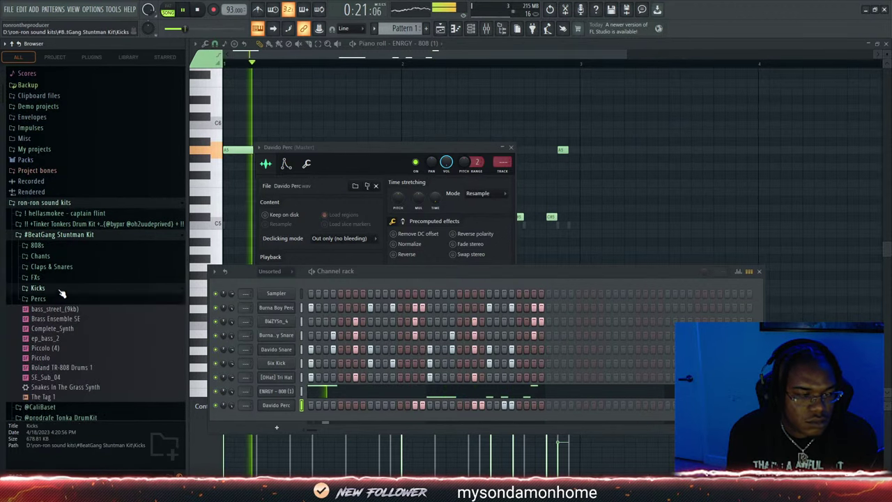
Audition the kick samples in the #BeatGang Stuntman Kit's Kicks folder, comparing A KICK 2 with the numbered, 808 and OG kicks
click(48, 307)
click(53, 318)
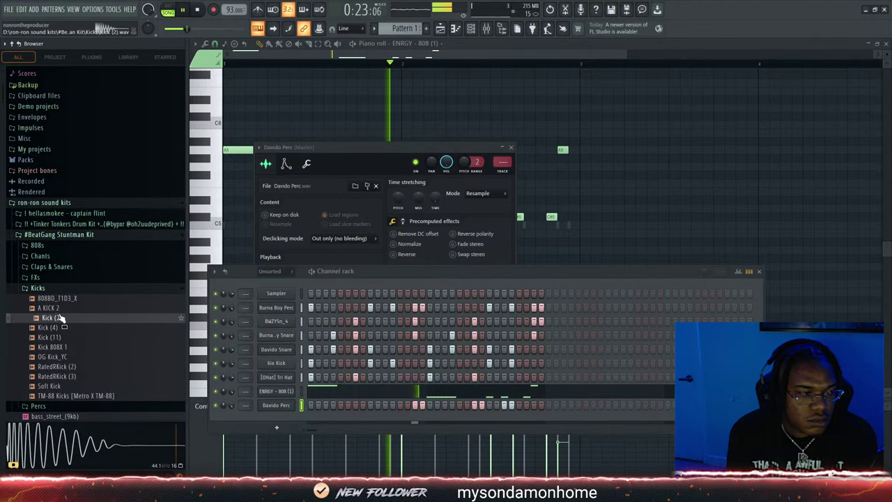
click(60, 327)
click(59, 307)
click(58, 298)
click(58, 308)
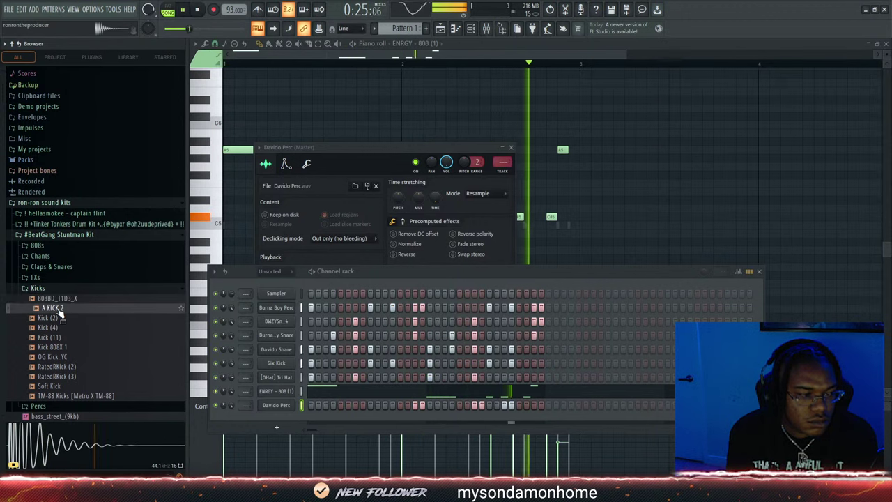
click(59, 357)
click(60, 375)
click(61, 357)
click(59, 338)
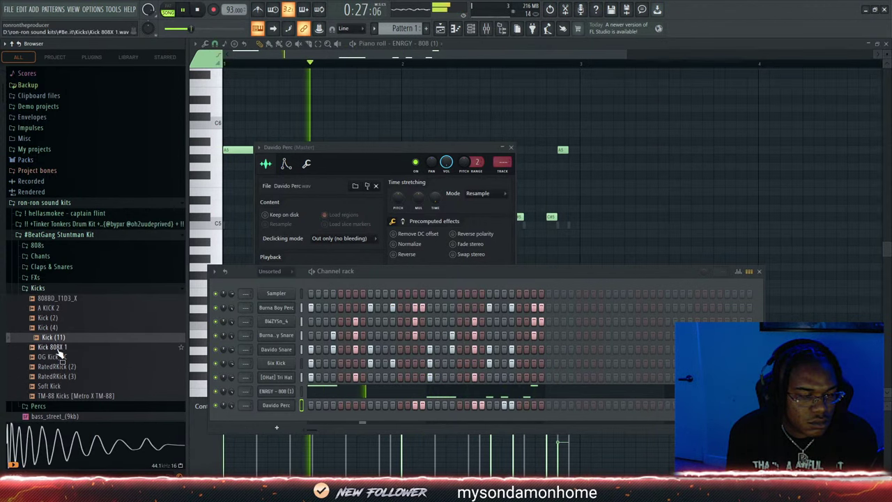
click(57, 347)
click(54, 326)
click(53, 316)
click(51, 308)
click(52, 299)
click(50, 308)
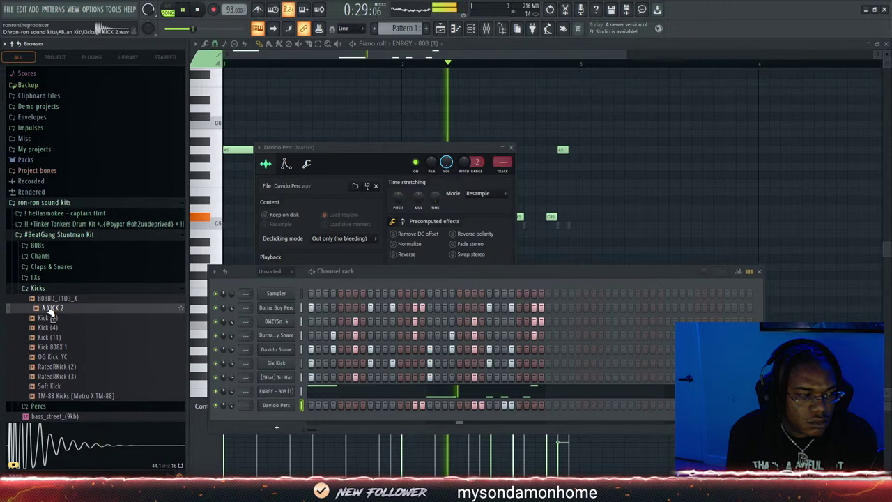
Swap the kick channel's sample for A KICK 2, and audition 808BD_T1D3_X, Soft Kick and TM-88 Kicks as alternatives
drag(274, 368, 276, 363)
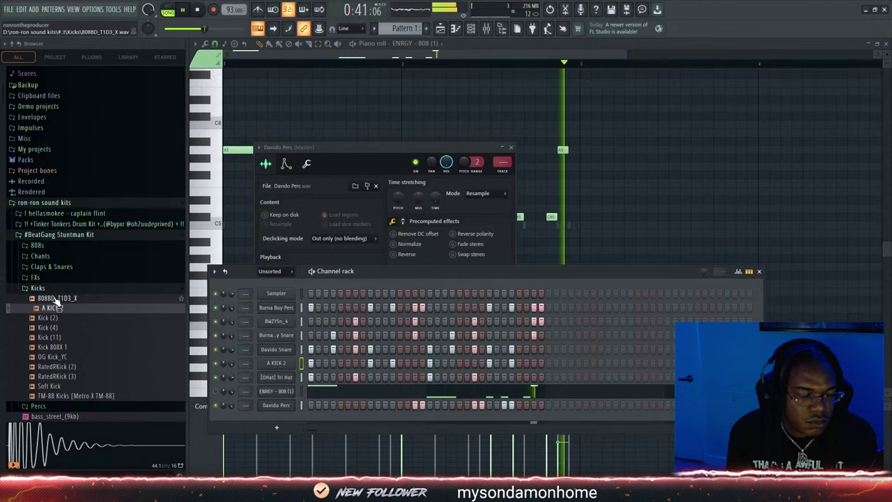
drag(55, 300, 148, 326)
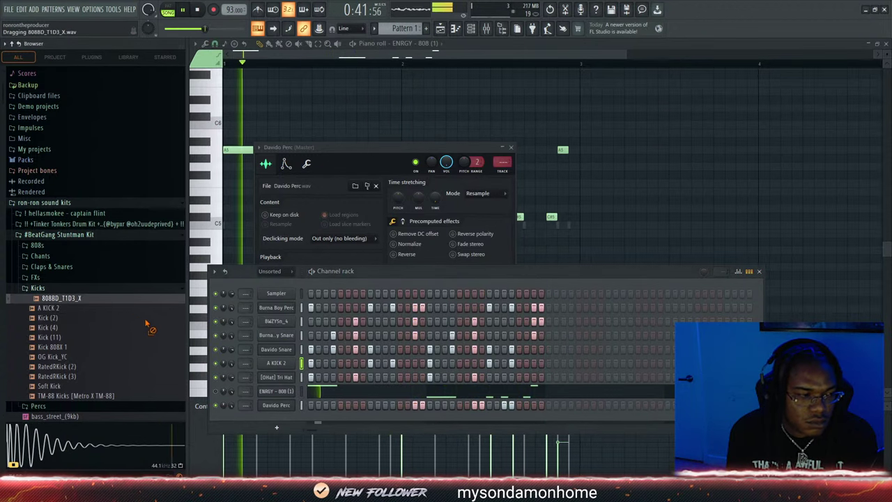
click(66, 385)
click(65, 396)
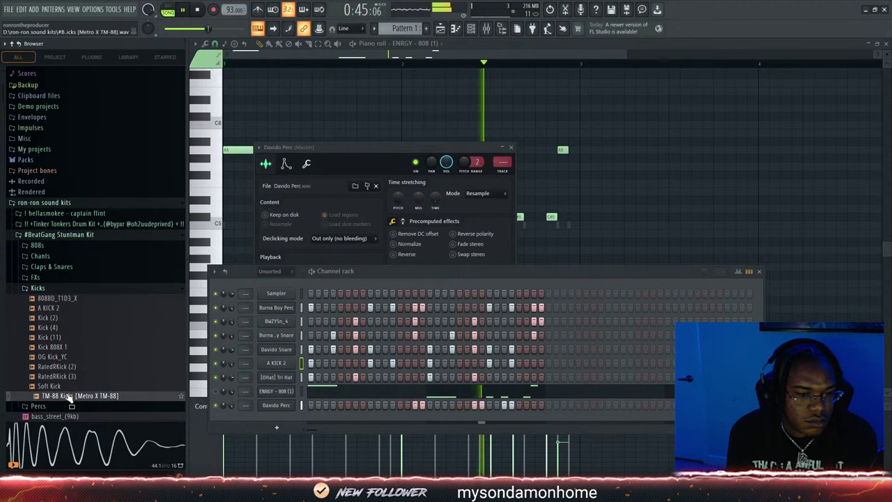
Add TM-88 Kicks [Metro X TM-88] with hits on steps 1, 9, 12, 17, 25 and 28, and delete the A KICK 2 channel
drag(68, 397, 273, 366)
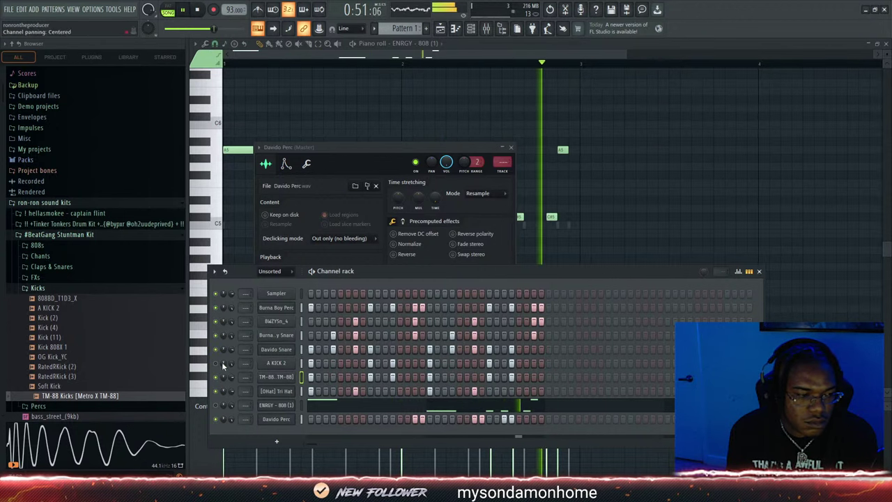
click(284, 377)
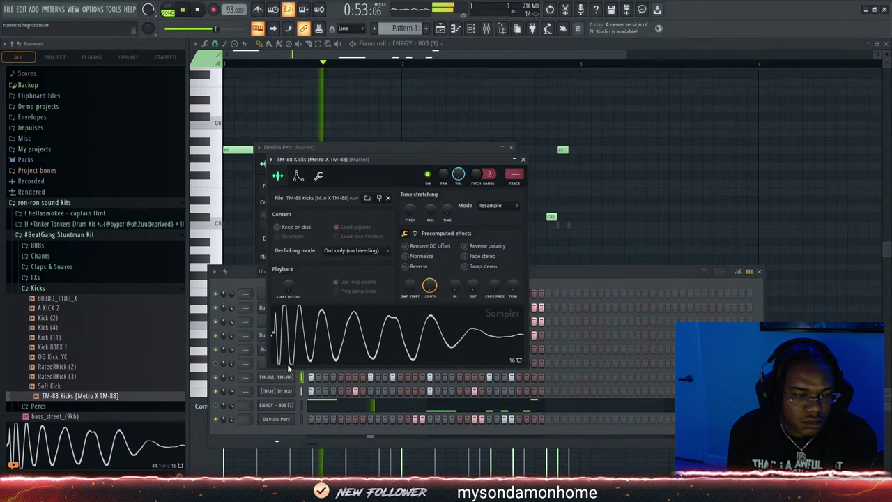
click(543, 282)
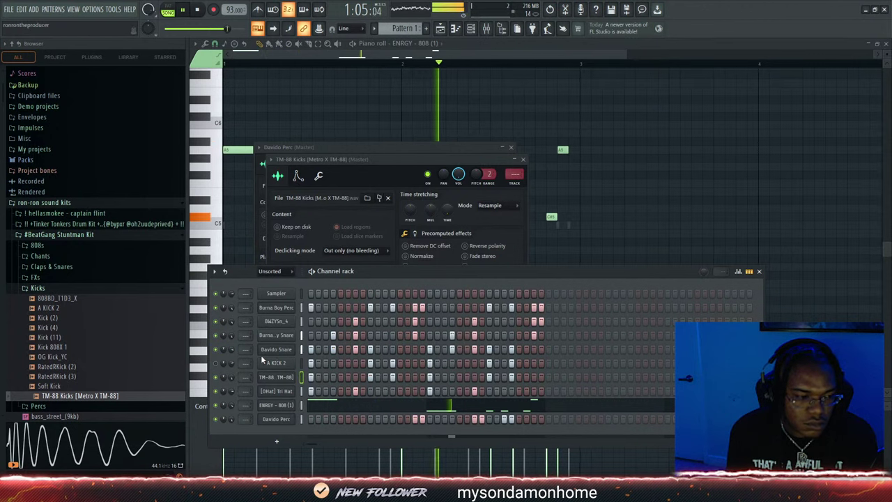
key(alt+Delete)
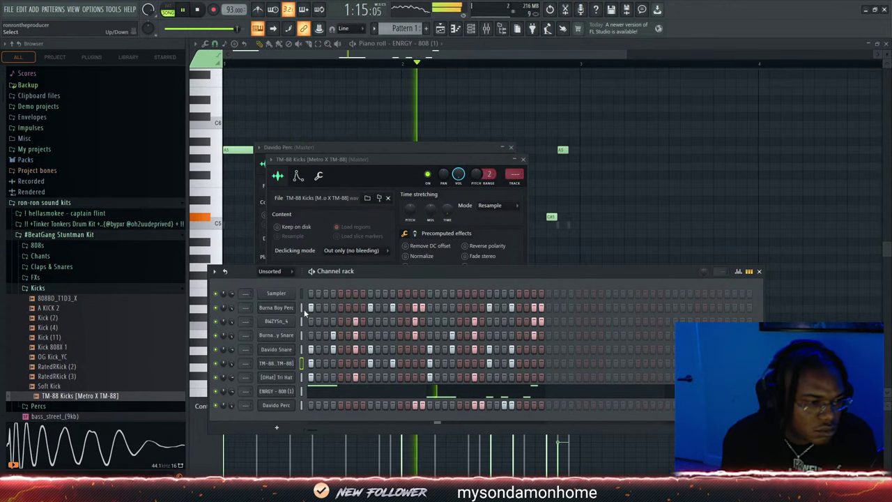
Copy the Pattern 1 drums into Pattern 2 and open its Burna Boy Perc notes in the piano roll
click(440, 28)
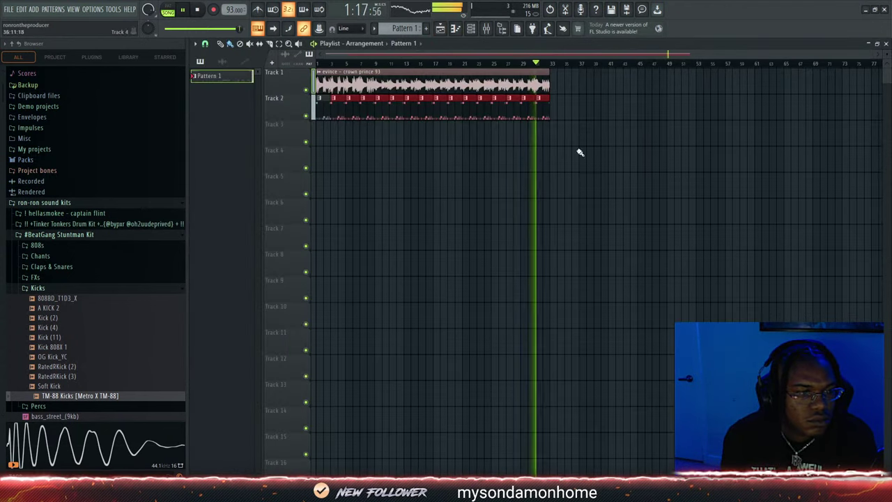
click(471, 29)
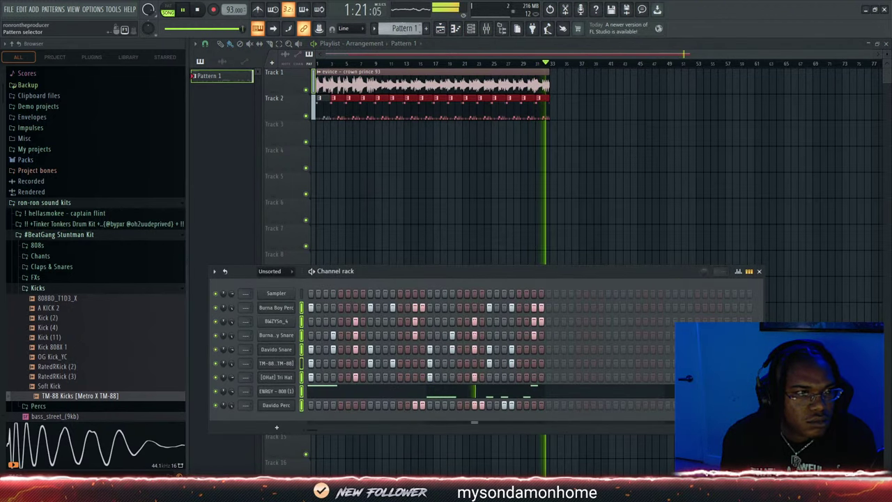
double_click(476, 118)
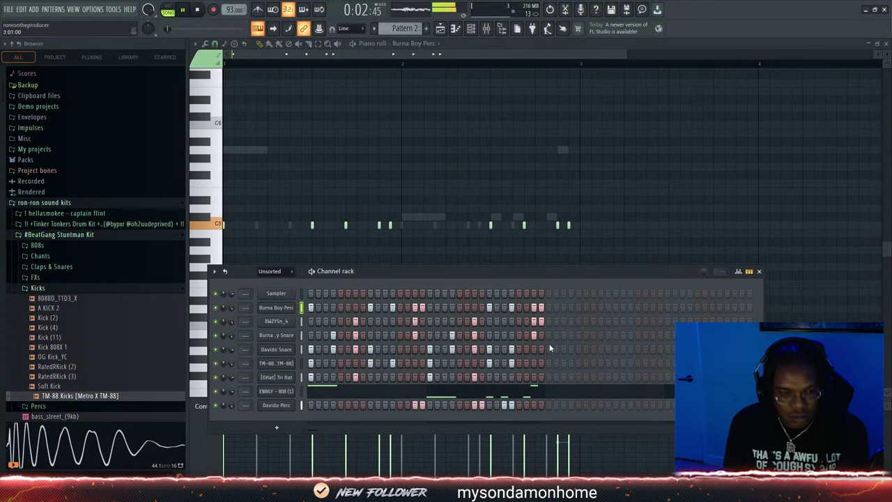
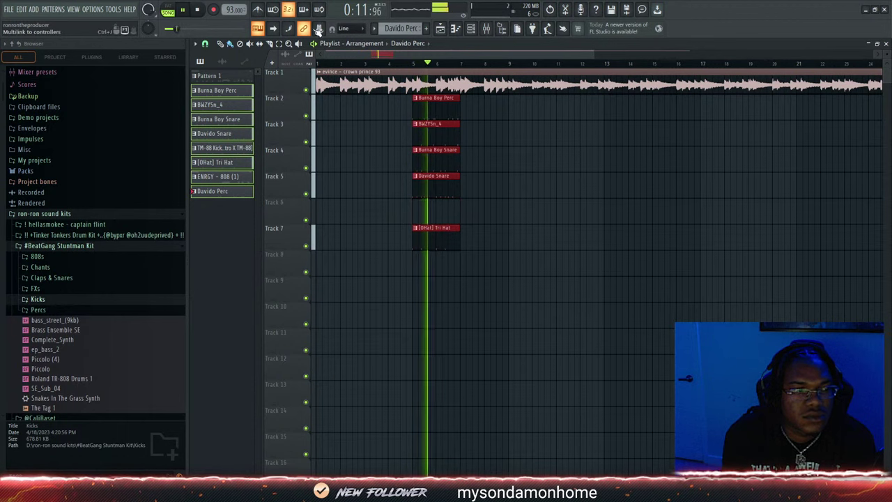
Remove the BWZYSn_4 clip from Track 3 and duplicate the remaining clips on Tracks 2 to 7 three times from bar 5
key(space)
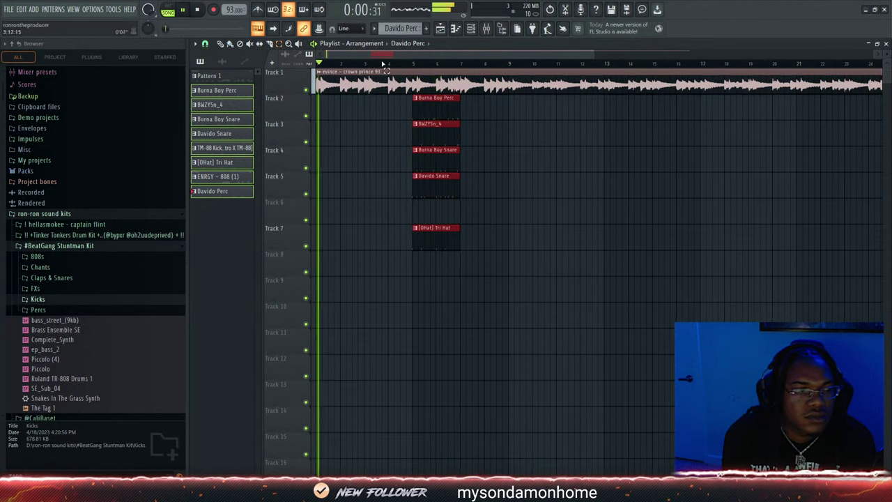
click(402, 63)
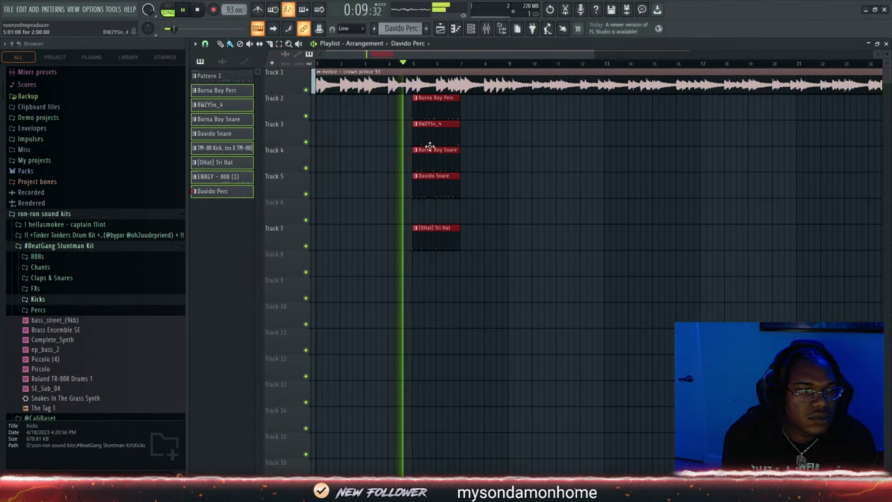
right_click(441, 137)
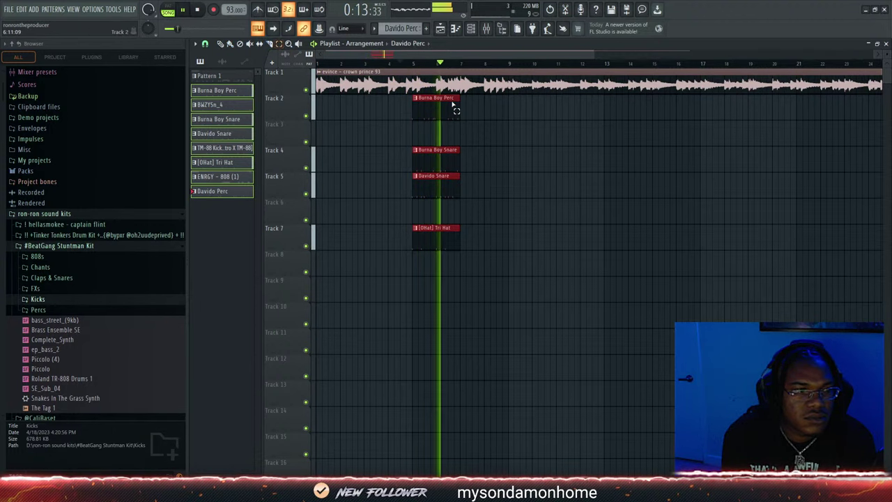
key(ctrl+b)
key(ctrl+b)
key(ctrl+b)
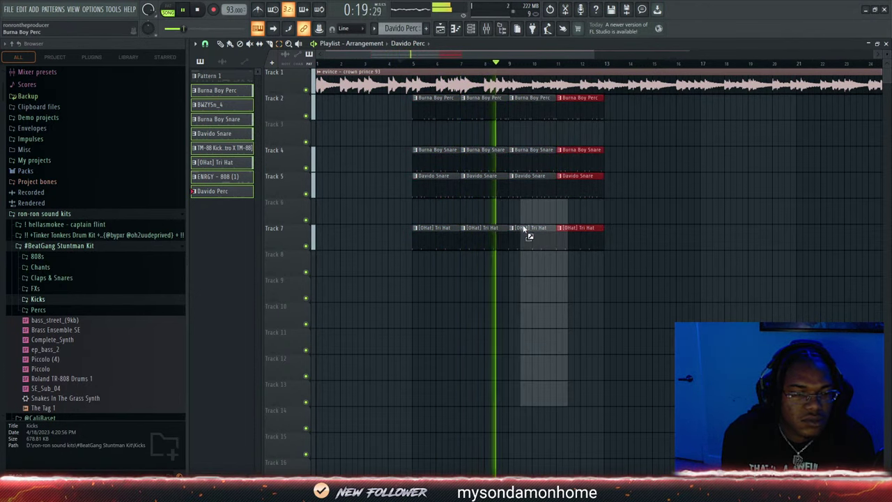
Place all eight channel patterns at bar 9 on Tracks 8 to 15 and delete the clips above them from bar 9 onward
click(518, 265)
drag(514, 92, 634, 233)
key(Delete)
Duplicate the eight pattern clips on Tracks 8 to 15 three times so they run from bar 9 to bar 17
drag(529, 199, 524, 473)
key(ctrl+b)
key(ctrl+b)
key(ctrl+b)
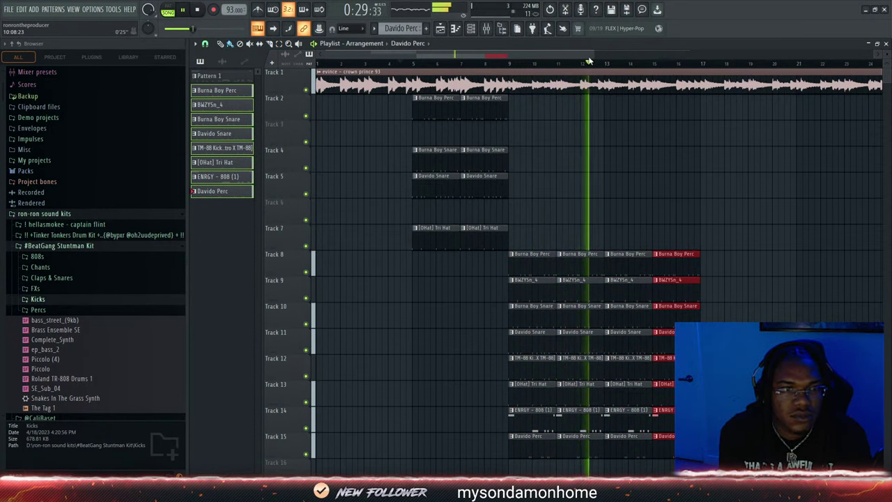
Delete the remaining perc, snare and hat clips on Tracks 2 to 7 between bars 5 and 9
drag(593, 52, 689, 58)
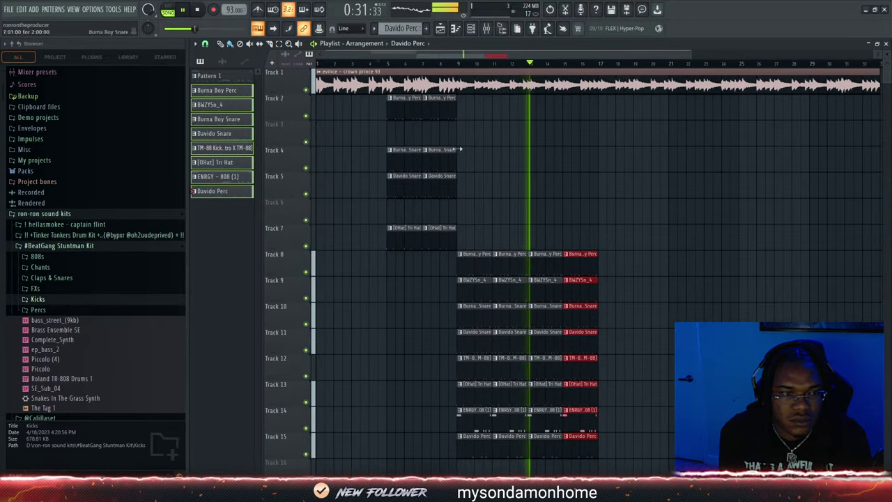
click(433, 110)
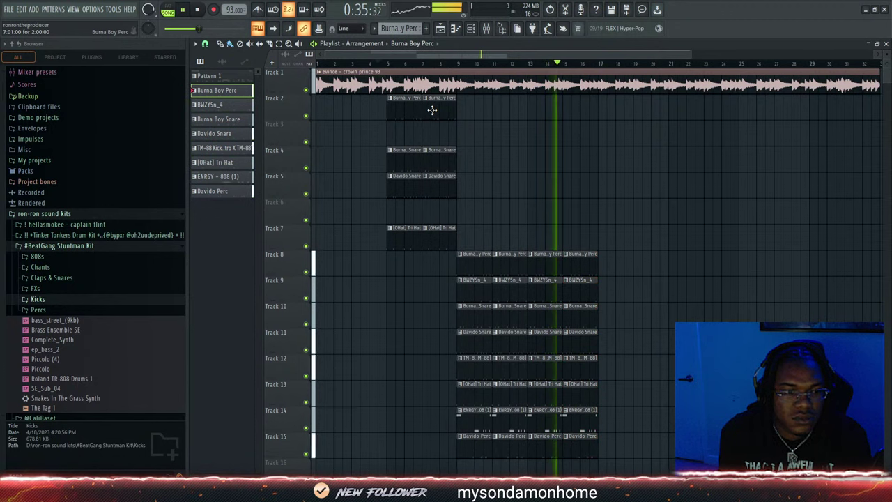
right_click(406, 110)
right_click(405, 158)
right_click(443, 158)
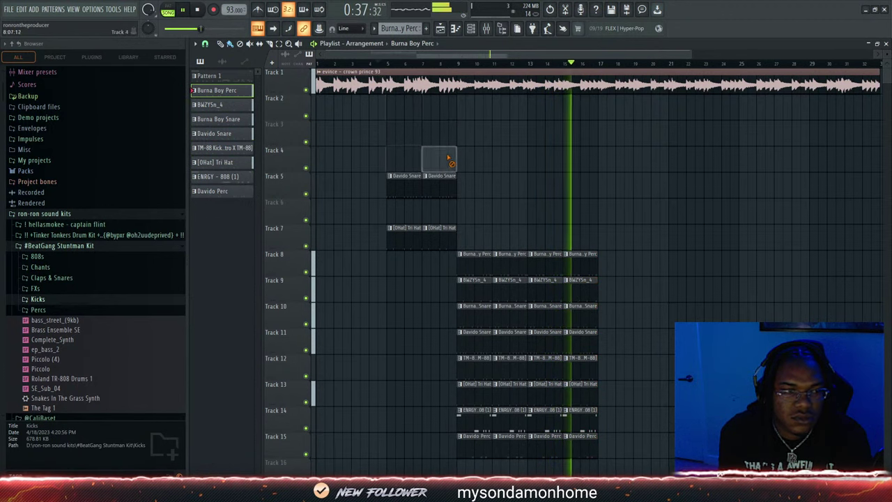
right_click(438, 183)
right_click(404, 185)
right_click(404, 231)
right_click(435, 230)
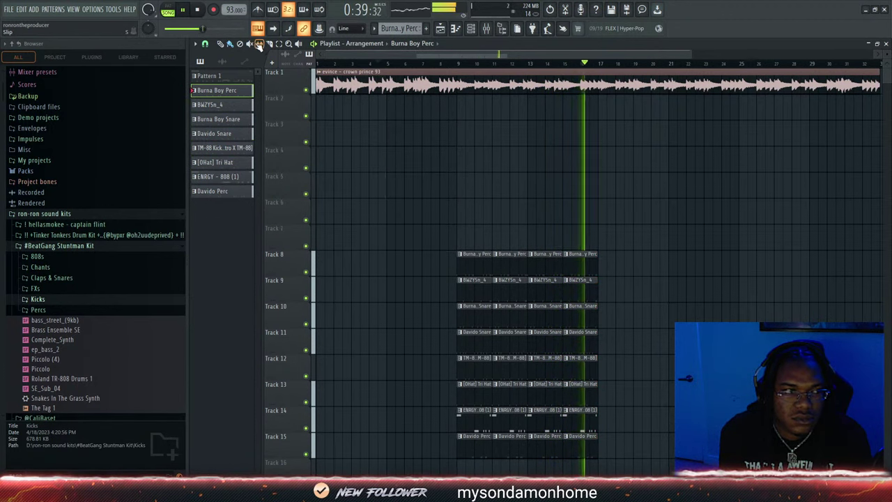
Select all the pattern clips on Tracks 8 to 15 and move the block to start at bar 1
click(278, 44)
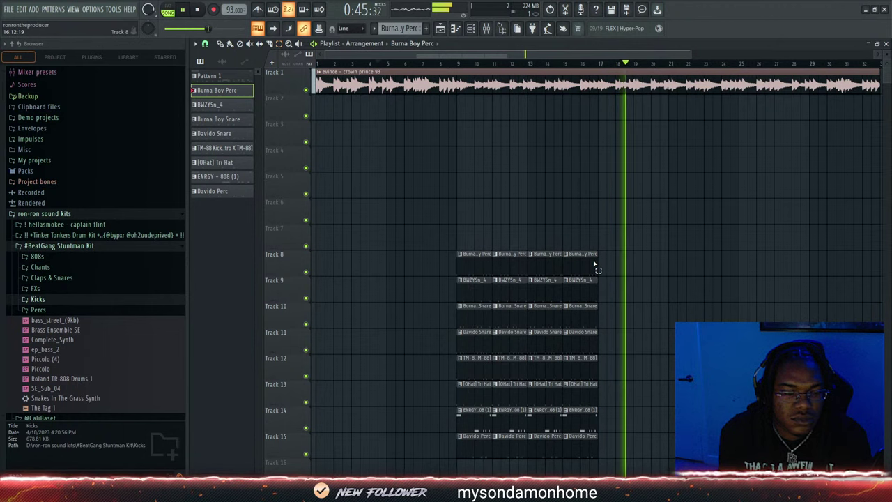
key(space)
key(space)
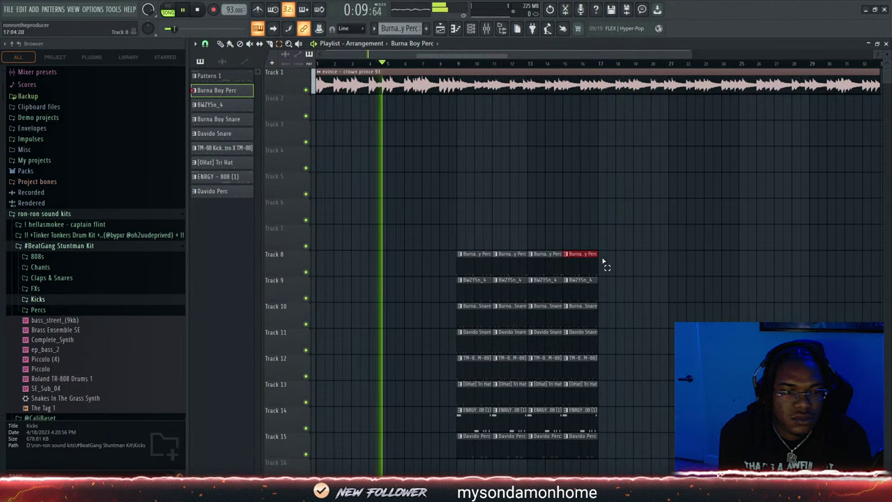
drag(603, 252, 442, 453)
key(space)
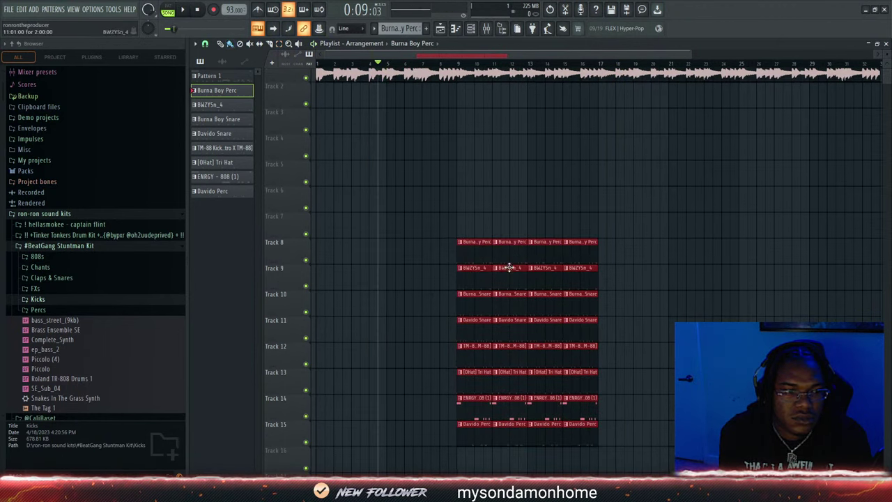
drag(509, 268, 294, 273)
key(space)
Duplicate the eight-bar drum and 808 block three times to fill the loop's length, and play the arrangement from bar 4
key(ctrl+b)
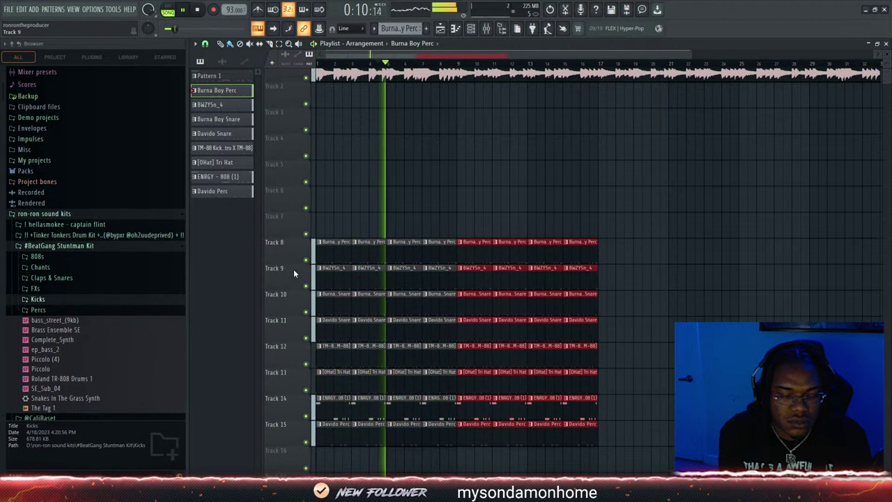
key(ctrl+b)
key(ctrl+b)
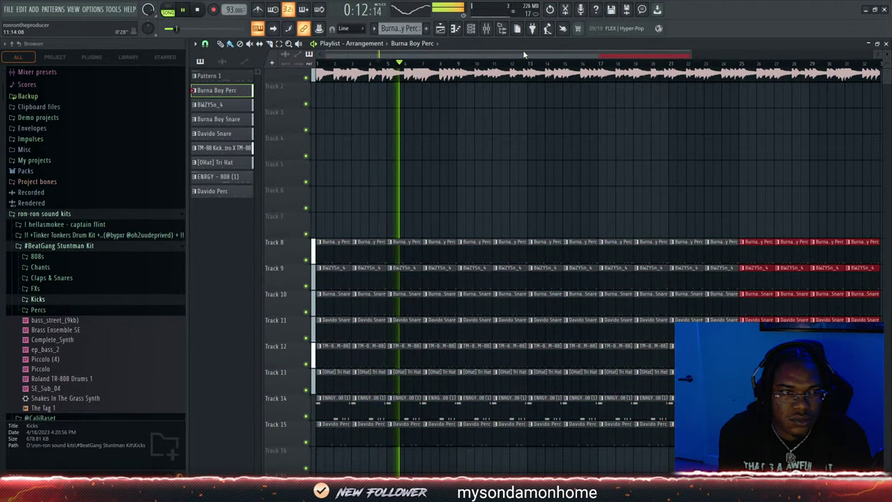
click(378, 64)
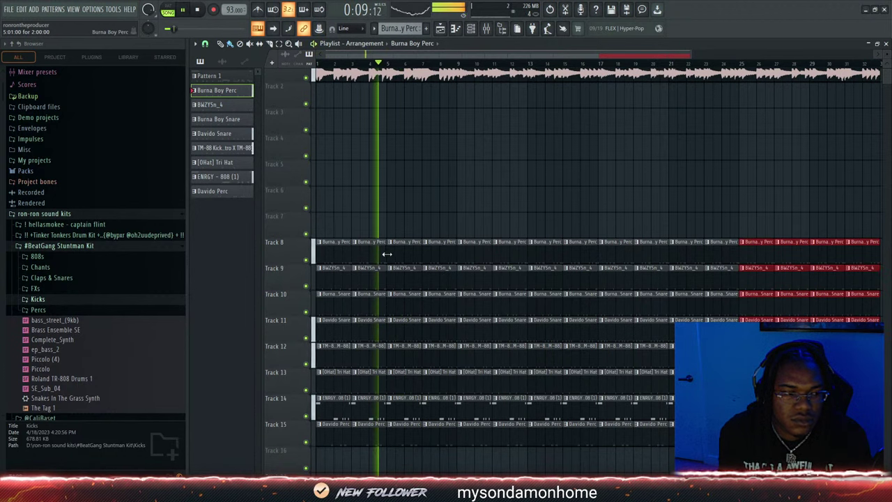
Delete all the pattern clips on Tracks 8 to 15 between bars 1 and 5, and replay the arrangement
mouse_move(380, 254)
mouse_down()
mouse_move(351, 411)
mouse_move(357, 237)
mouse_move(331, 282)
mouse_move(363, 452)
mouse_up()
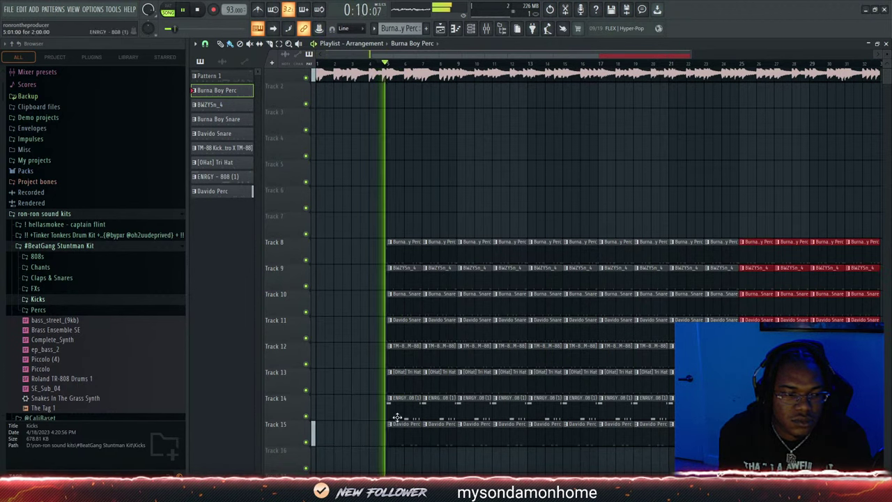
key(space)
key(space)
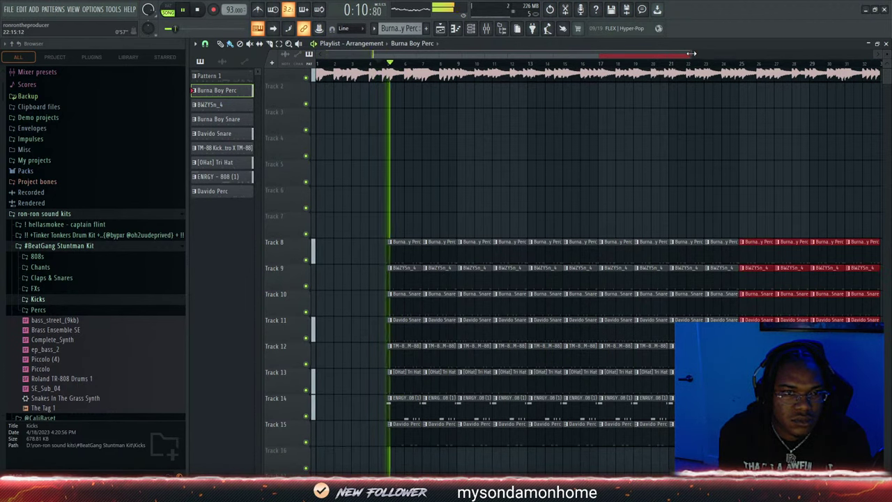
Delete the ENRGY - 808 (1) clip on Track 14 and the TM-88 kick clip on Track 12 between bars 5 and 7, and replay
drag(689, 55, 519, 55)
key(space)
key(space)
right_click(469, 409)
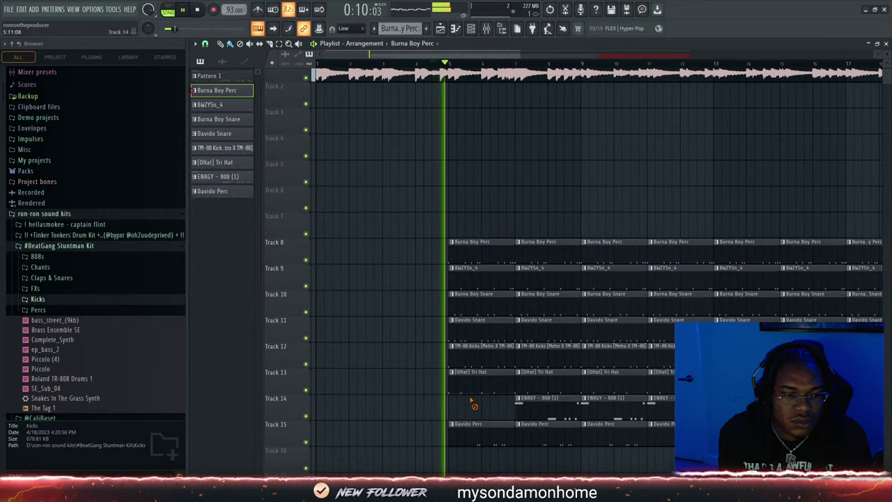
right_click(465, 361)
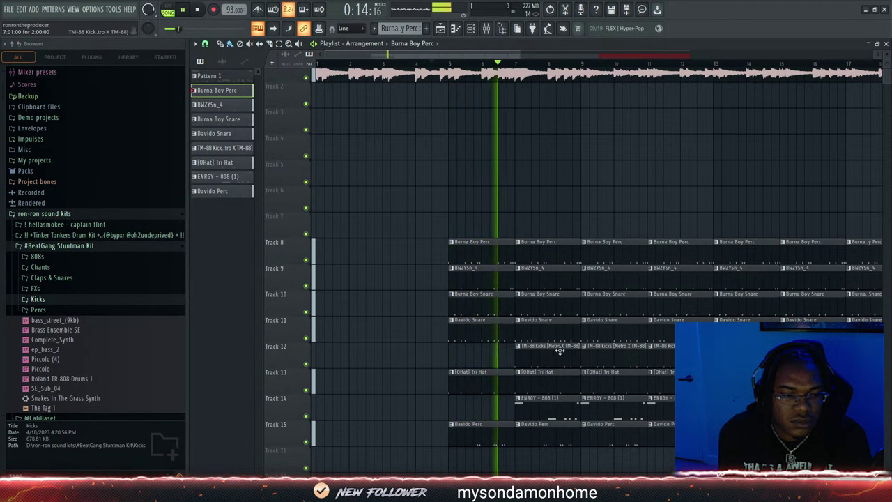
key(space)
key(space)
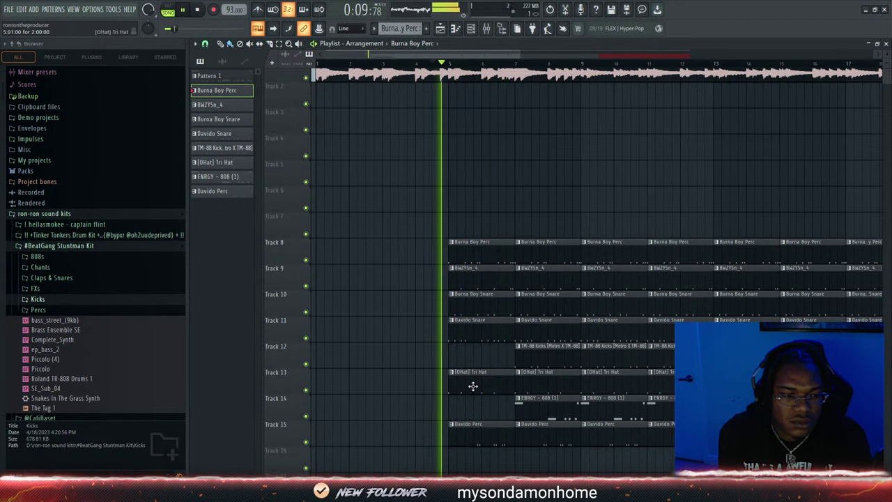
Delete the two Burna Boy Snare clips on Track 10 between bars 5 and 9, and replay the section
right_click(474, 298)
right_click(531, 298)
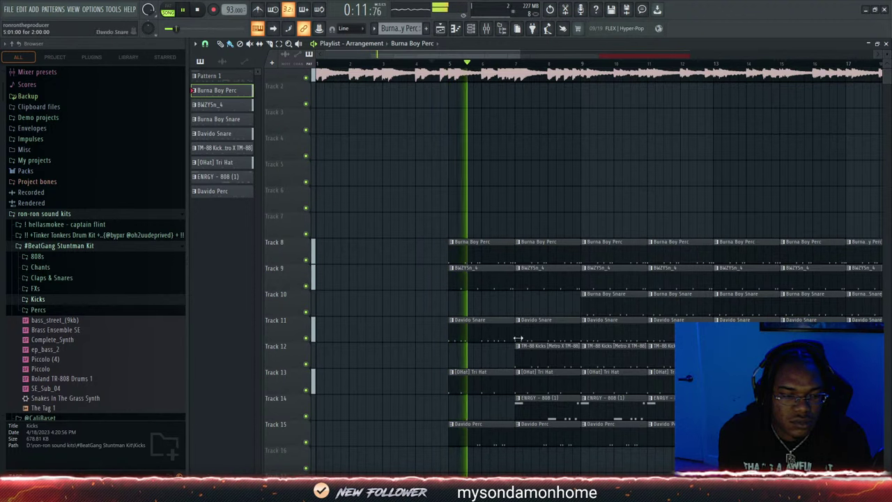
key(space)
key(space)
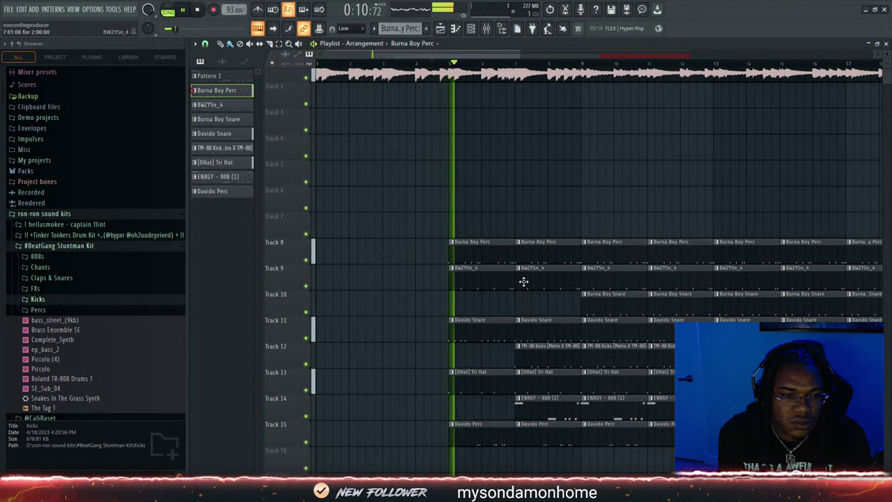
Delete the two BWZYSn_4 clips on Track 9 between bars 5 and 9, and replay the section
right_click(461, 275)
right_click(536, 276)
key(space)
key(space)
Refill Track 10 with Burna Boy Snare clips from bar 5 and Track 9 with BWZYSn_4 clips from bar 9
drag(601, 307, 464, 307)
click(531, 305)
right_click(589, 286)
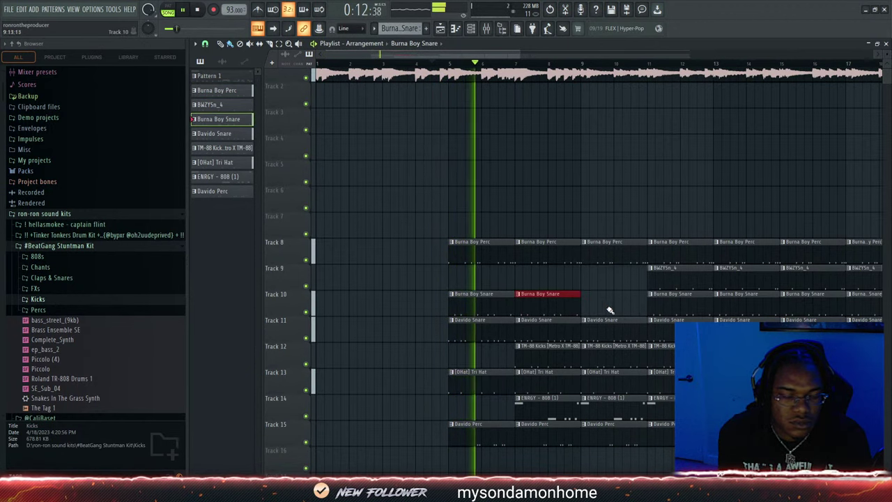
drag(658, 308, 591, 307)
drag(659, 285, 595, 279)
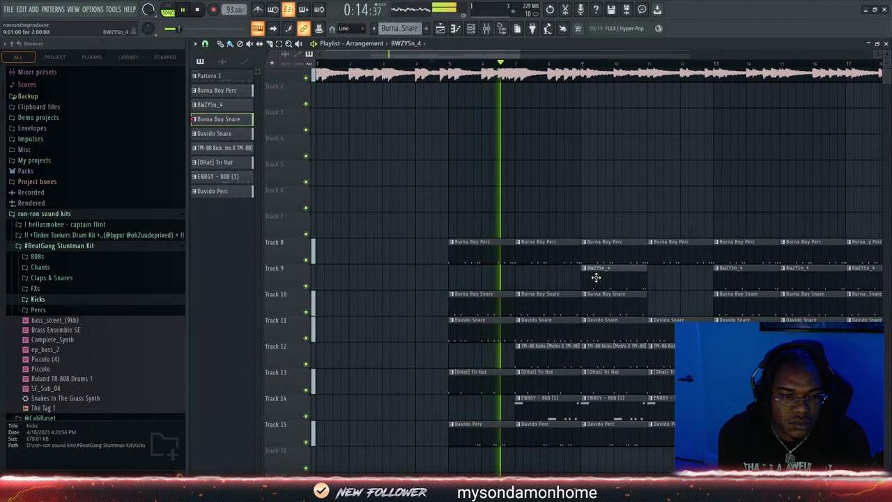
click(650, 280)
click(641, 307)
click(651, 305)
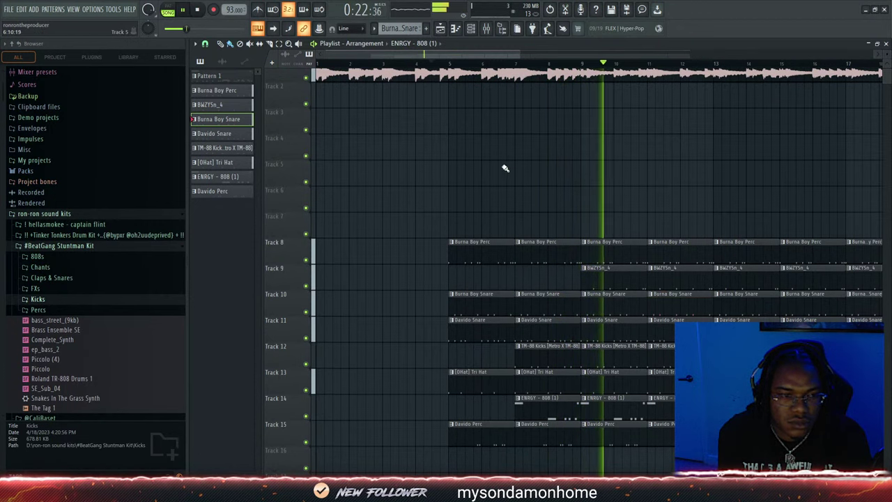
Replay from just before bar 5 and delete the TM-88 kick and ENRGY - 808 (1) clips between bars 7 and 9
click(436, 67)
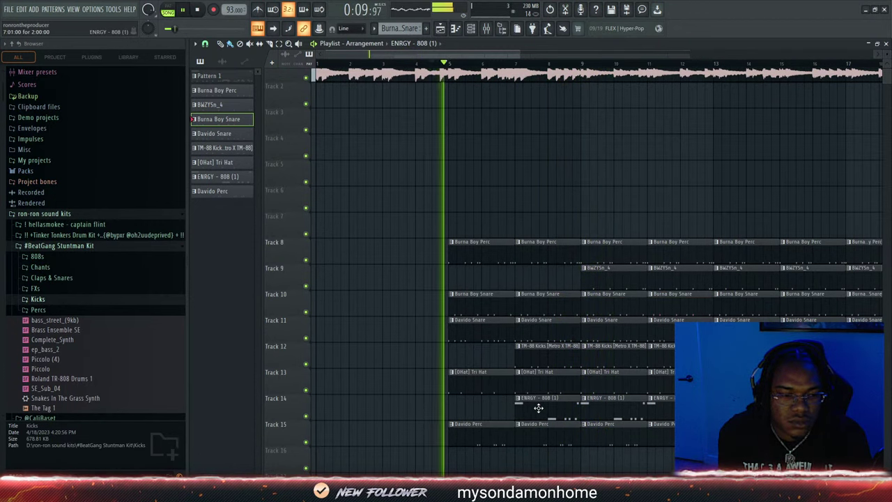
mouse_move(545, 410)
mouse_down()
mouse_move(479, 411)
mouse_move(545, 411)
mouse_up()
right_click(550, 362)
right_click(548, 406)
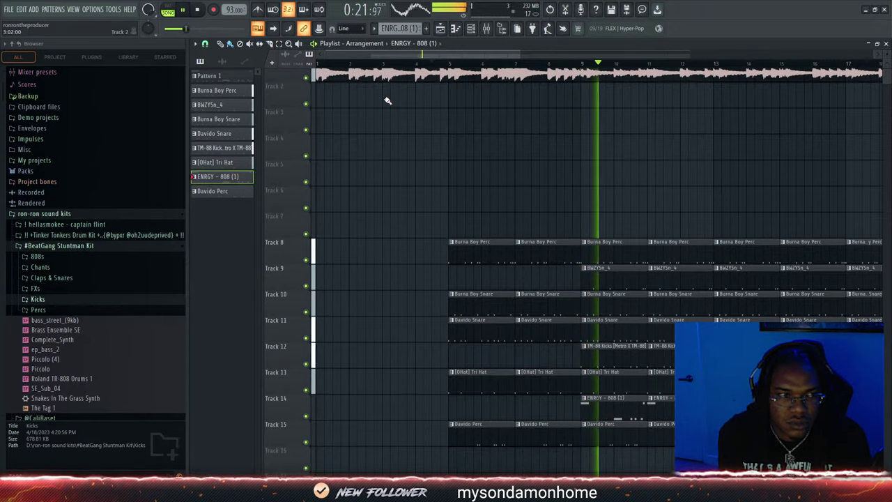
drag(519, 53, 787, 86)
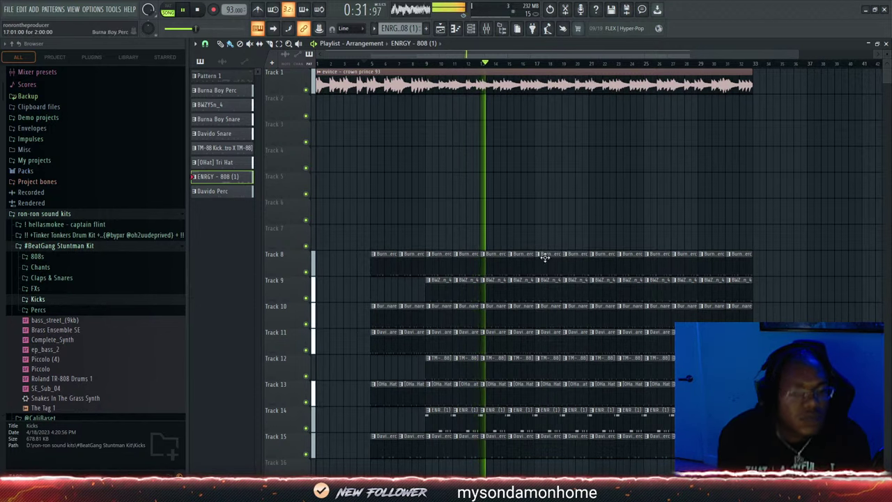
scroll(554, 294, down, 2)
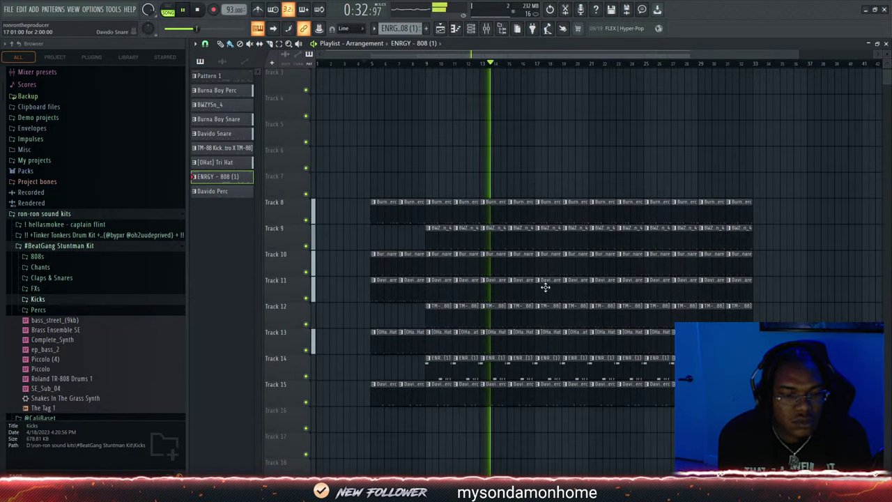
click(279, 44)
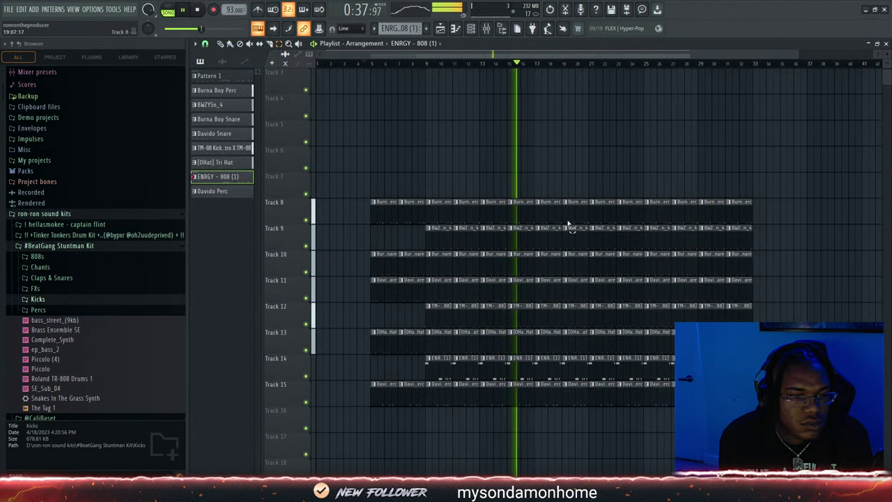
drag(567, 213, 577, 418)
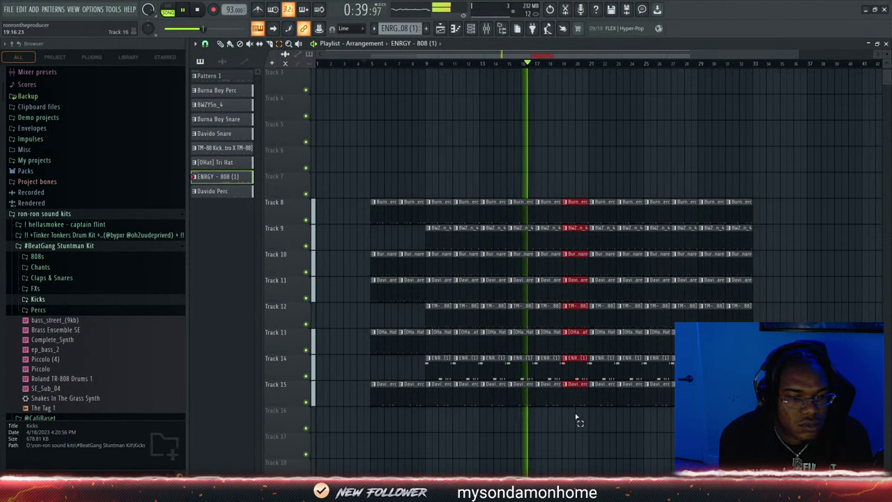
drag(523, 200, 516, 436)
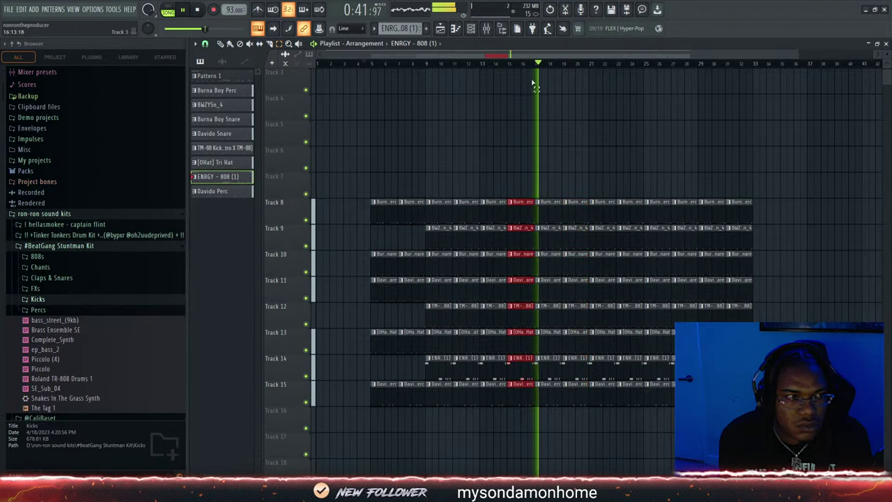
drag(797, 55, 608, 58)
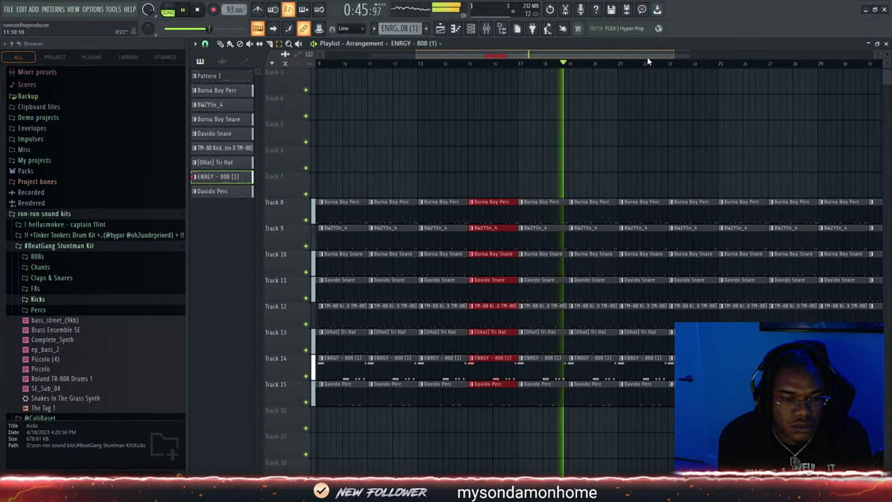
Switch to Pattern 1 in the channel rack and listen to its full drum and 808 sequence
click(471, 28)
key(space)
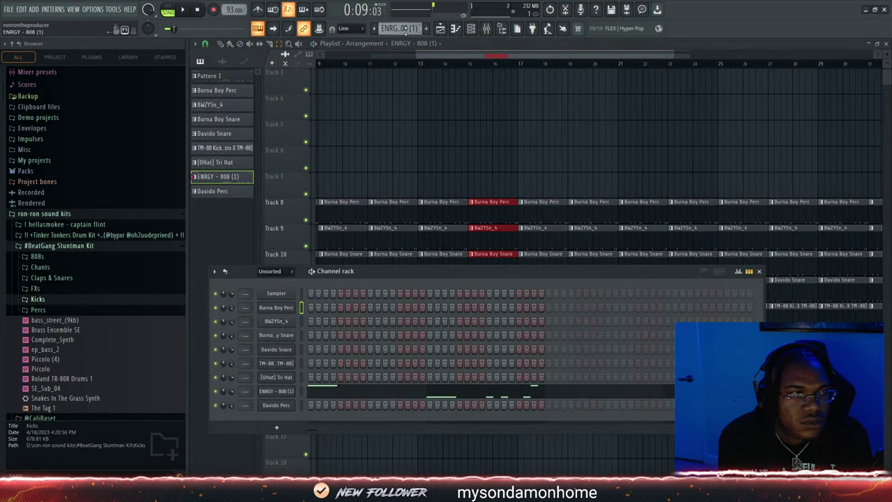
scroll(405, 30, up, 2)
scroll(408, 31, down, 9)
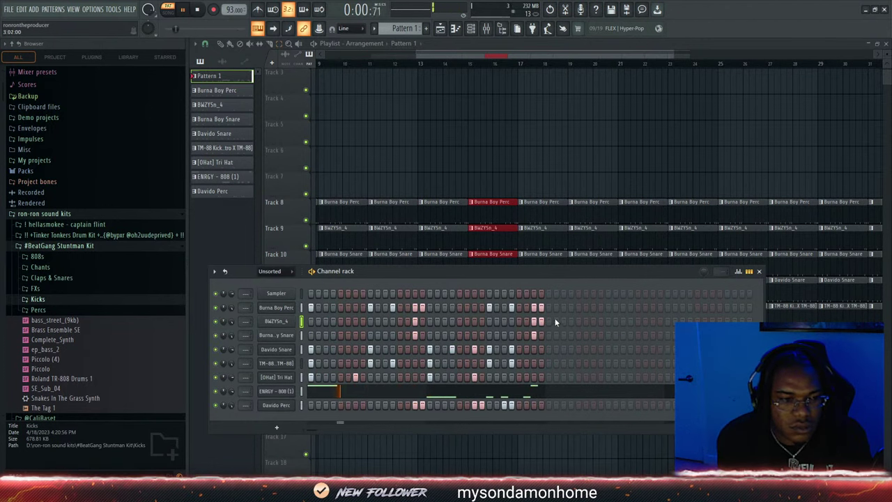
Return to the song arrangement and delete the clips on Tracks 8 to 15 between bars 13 and 17
click(475, 59)
drag(441, 55, 212, 55)
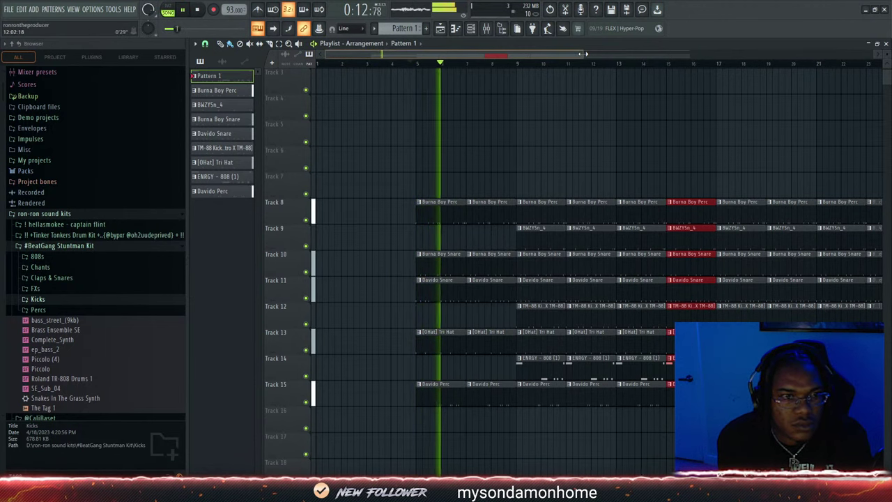
drag(583, 56, 715, 67)
mouse_move(532, 208)
mouse_down()
mouse_move(533, 400)
mouse_move(549, 384)
mouse_move(567, 219)
mouse_move(545, 300)
mouse_move(562, 398)
mouse_up()
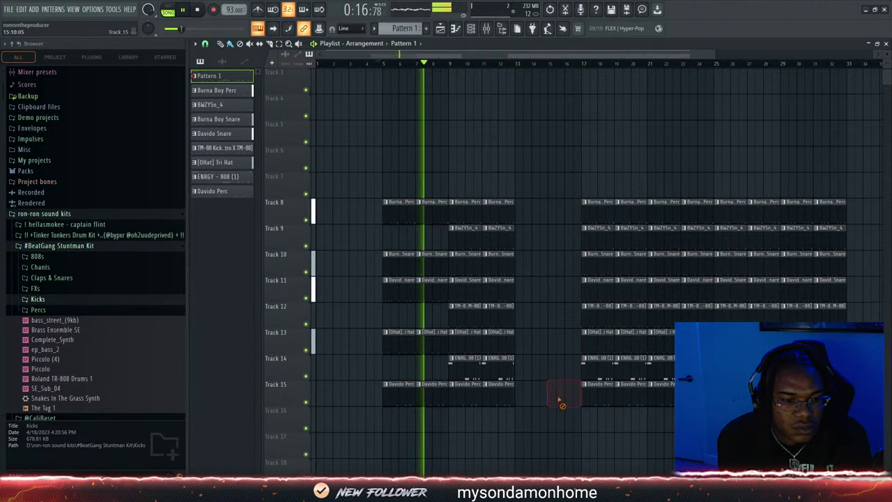
Place two Pattern 1 clips on Track 16 from bar 13 to bar 17
drag(222, 82, 524, 418)
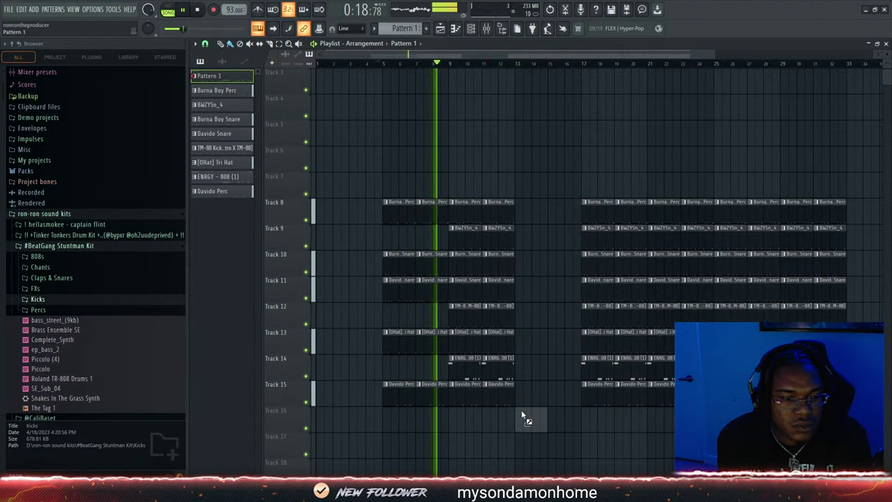
click(558, 422)
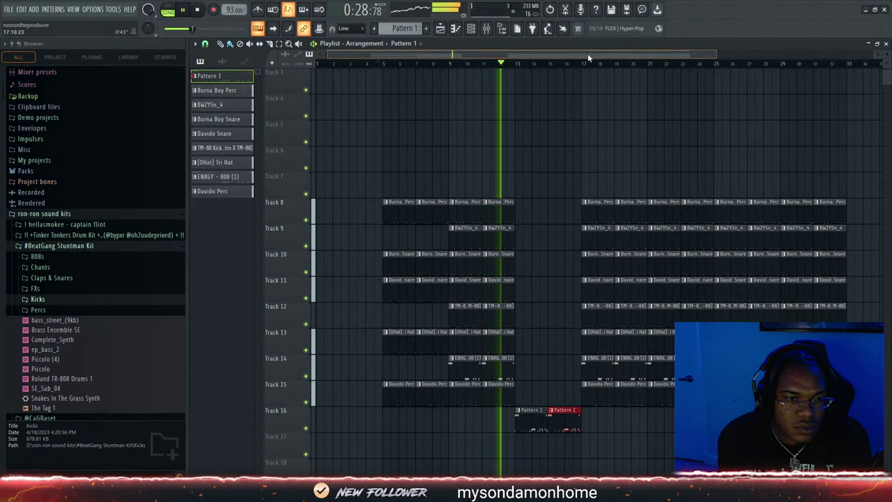
drag(587, 53, 610, 52)
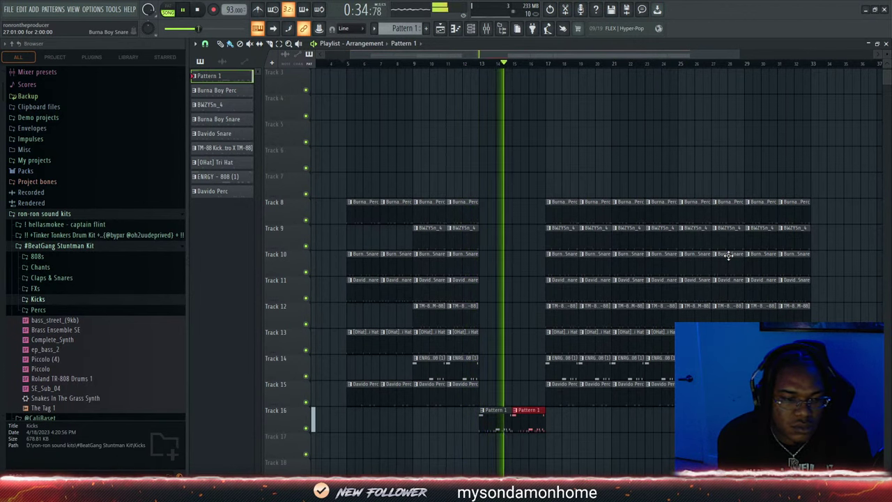
Remove the Pattern 1 clips from Track 16 and try adding a Burna Boy Perc clip at bar 13 on Track 8
click(455, 64)
right_click(501, 424)
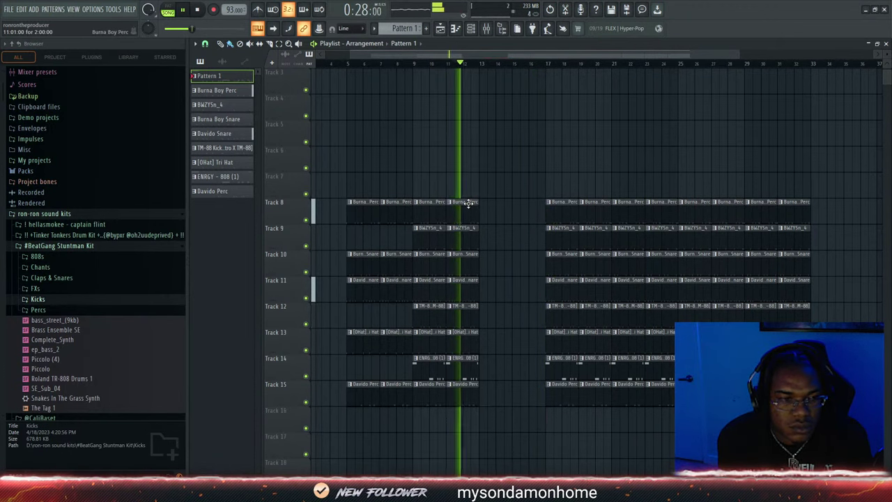
click(468, 203)
click(483, 203)
right_click(505, 213)
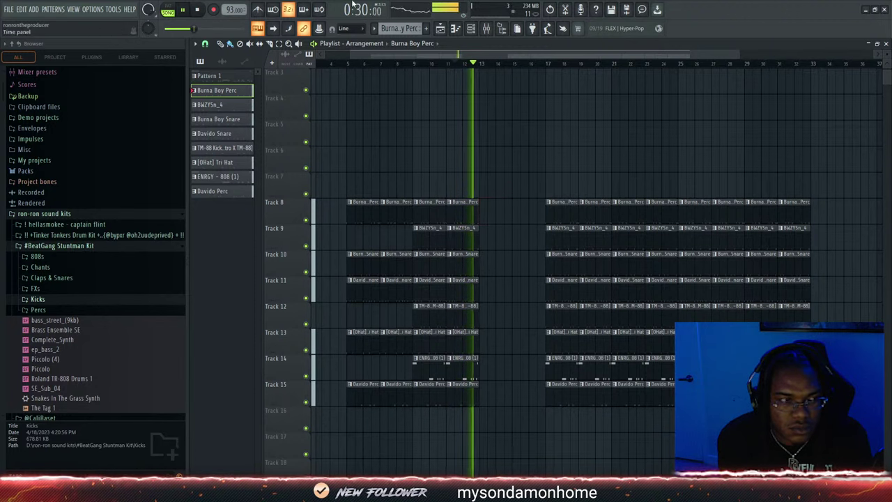
Duplicate the clips on Tracks 8 to 15 between bars 9 and 13 into bars 13 to 17, and clear the selection
drag(423, 218, 493, 424)
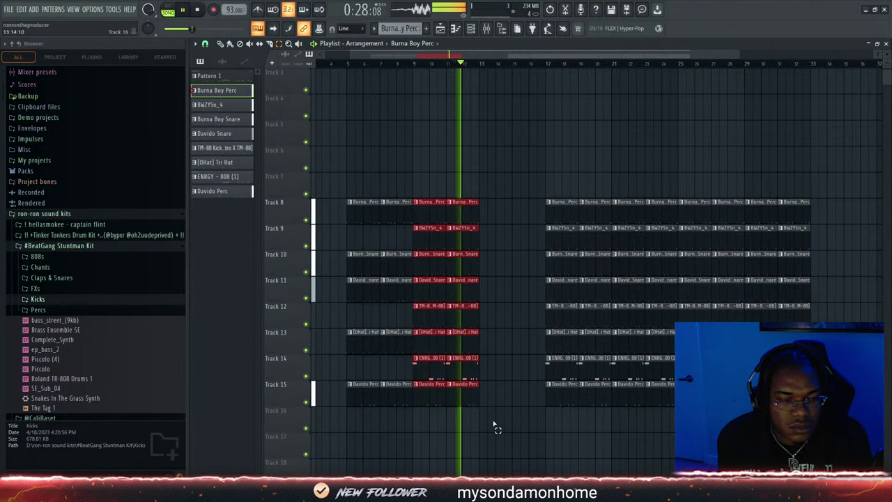
key(ctrl+b)
click(521, 465)
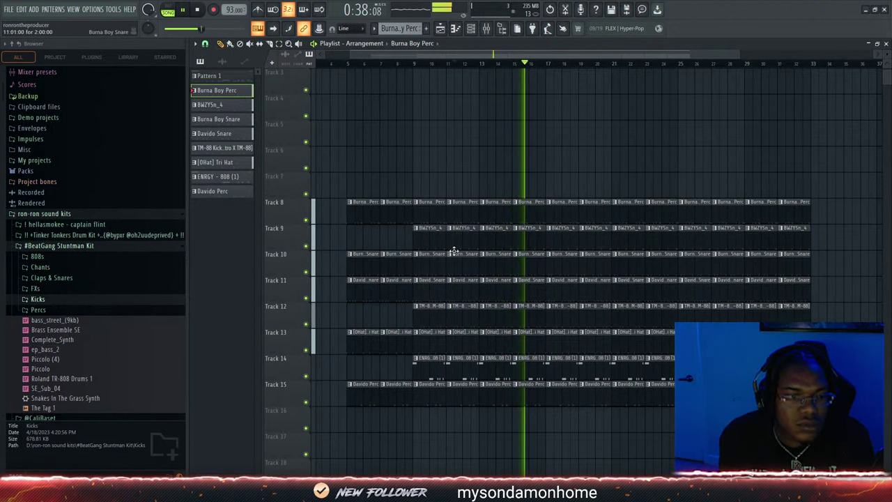
Delete all the pattern clips on Tracks 8 to 15 between bars 17 and 21, starting with the BWZYSn_4 clips
right_click(572, 232)
right_click(596, 232)
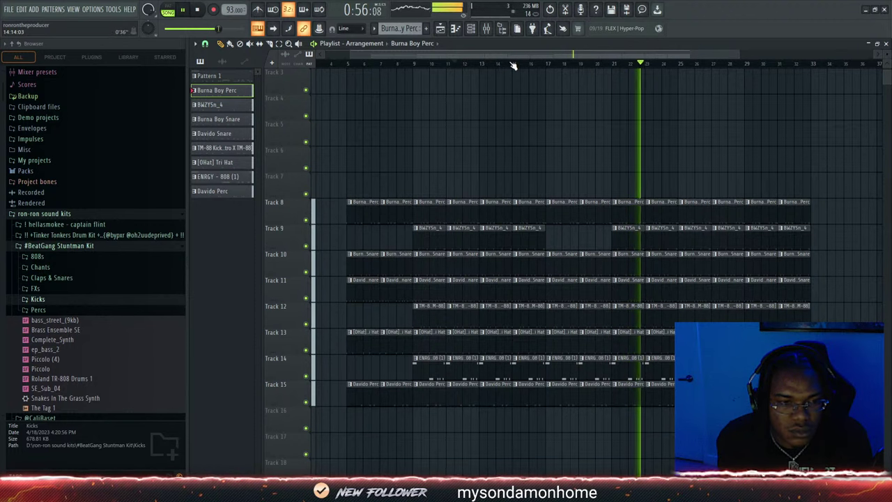
click(540, 64)
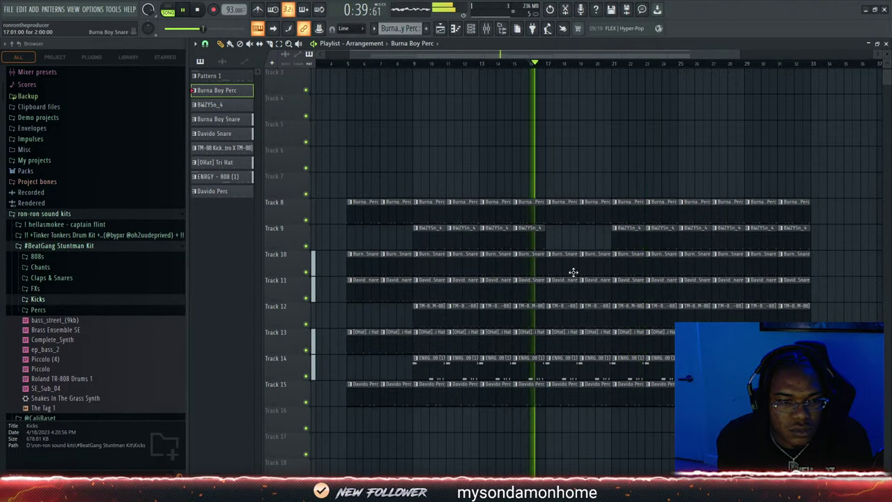
mouse_move(563, 211)
mouse_down()
mouse_move(576, 409)
mouse_move(606, 324)
mouse_move(598, 215)
mouse_up()
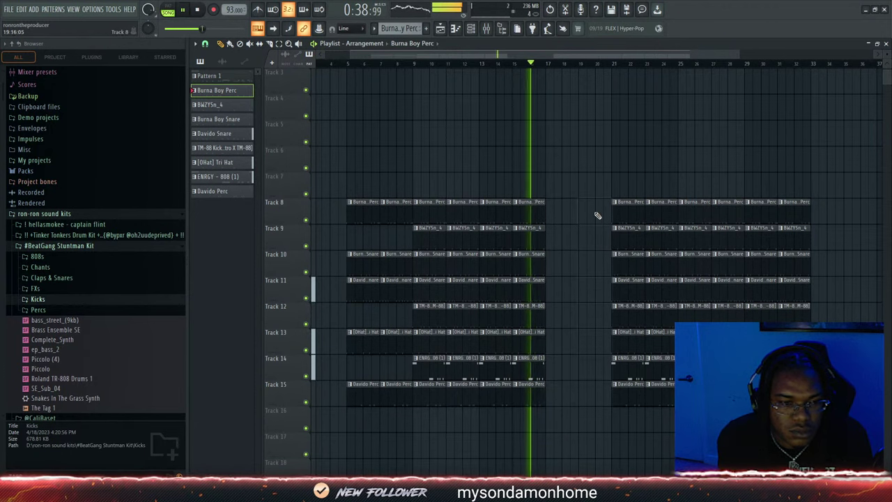
Place two Pattern 1 clips on Track 16 from bar 17 to bar 21 and replay the transition from bar 16
click(213, 76)
click(549, 415)
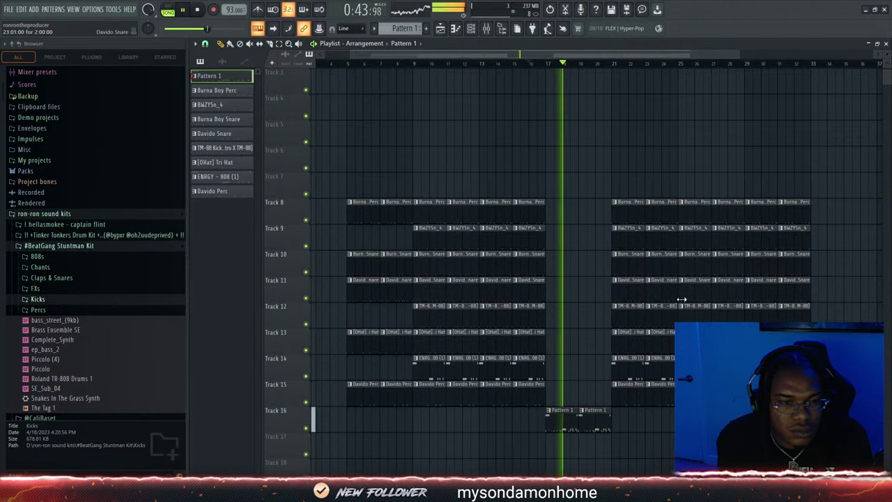
click(473, 30)
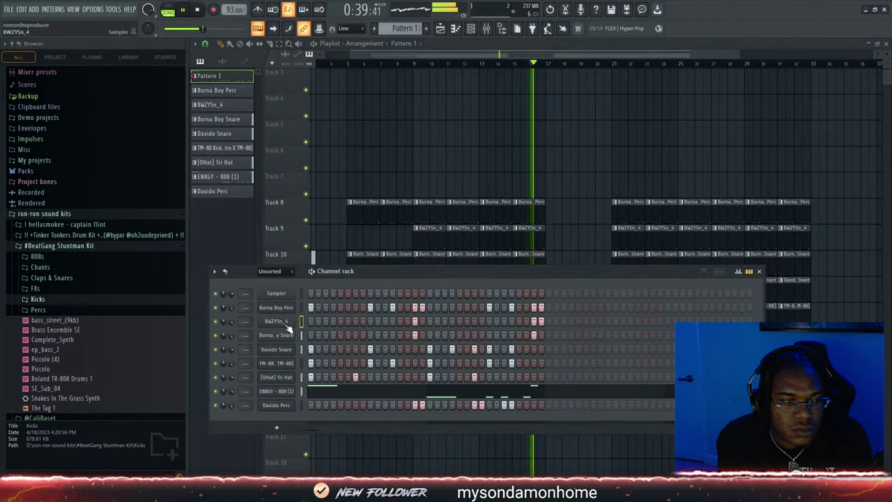
click(540, 54)
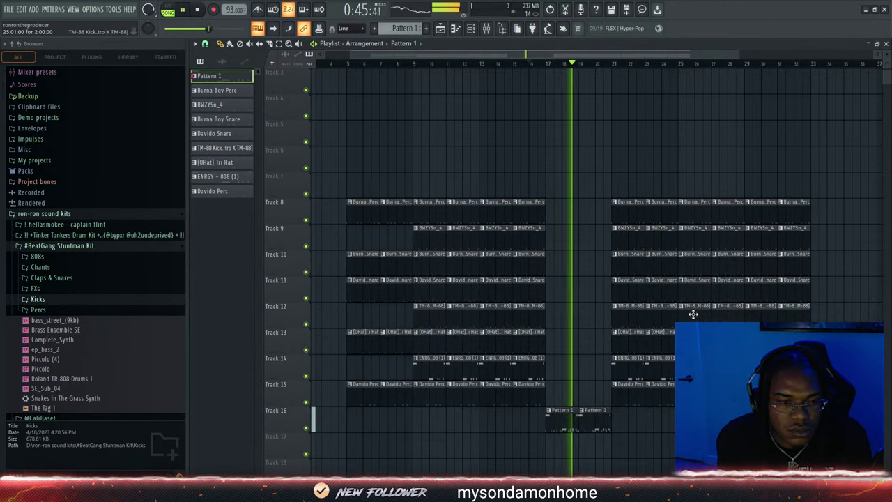
Listen through the arrangement from about bar 18 and review how the drum and 808 clips return at bar 21
scroll(537, 362, up, 2)
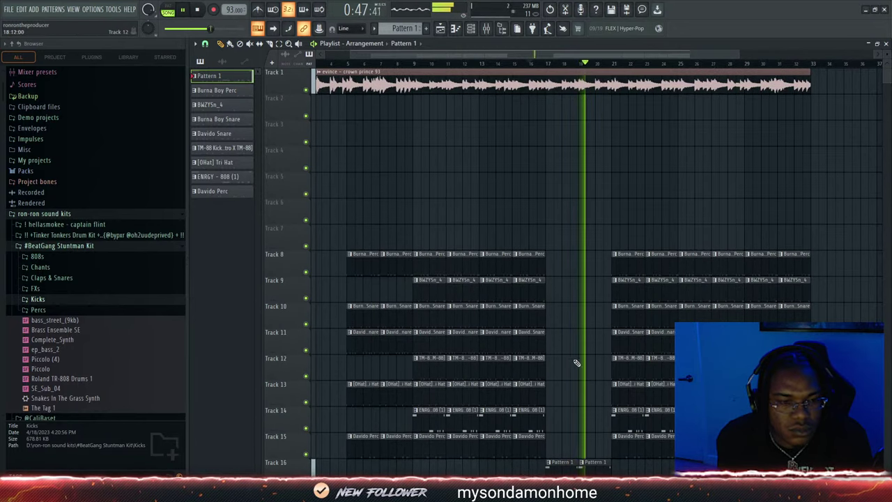
scroll(593, 374, down, 2)
scroll(593, 376, up, 2)
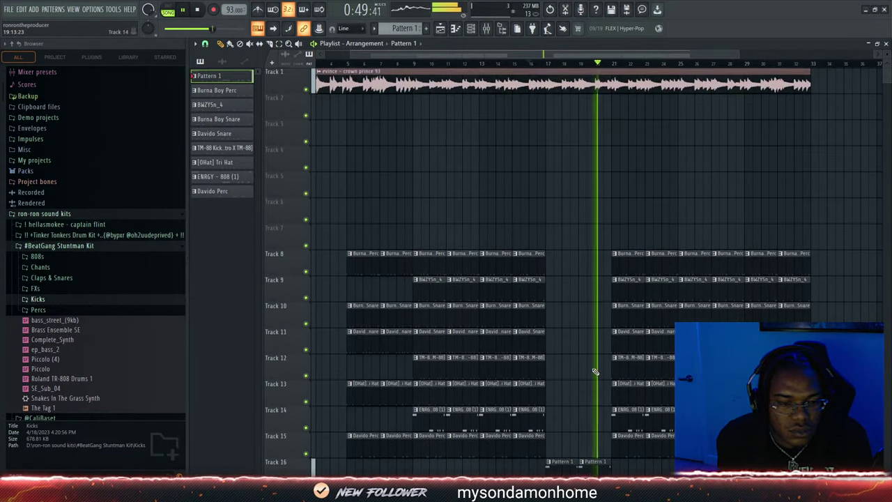
scroll(593, 377, down, 2)
scroll(592, 380, up, 2)
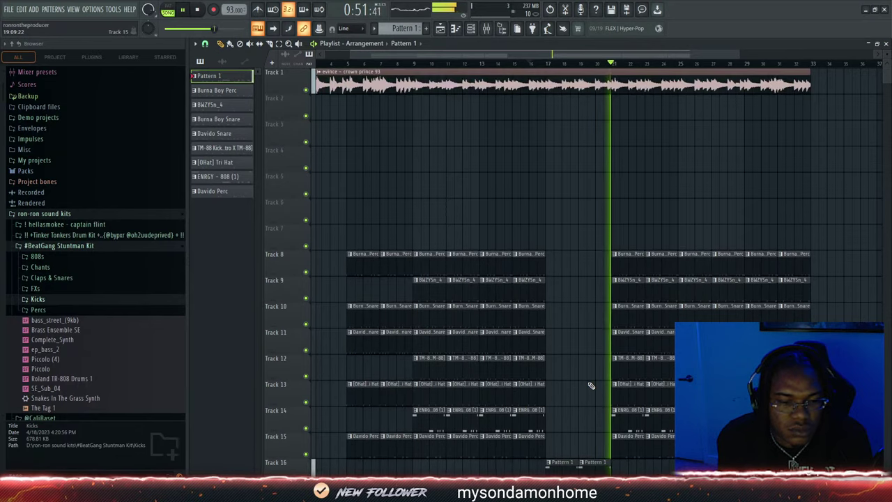
scroll(590, 384, down, 4)
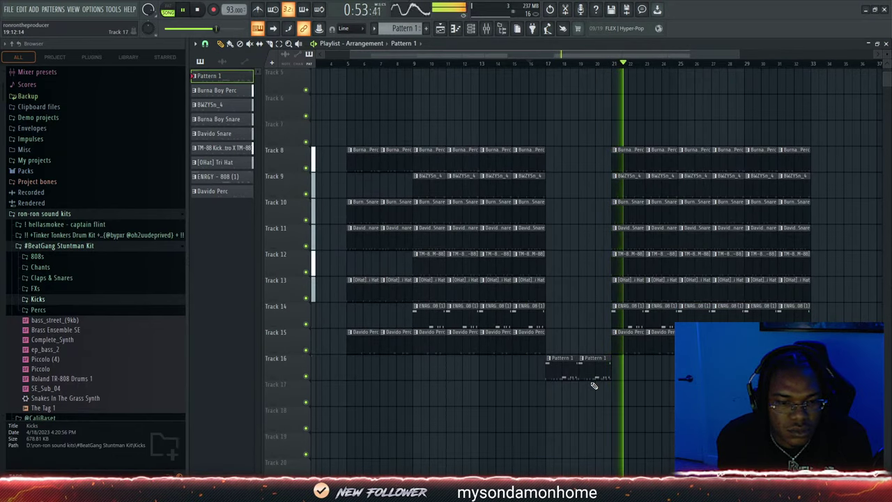
scroll(593, 385, up, 1)
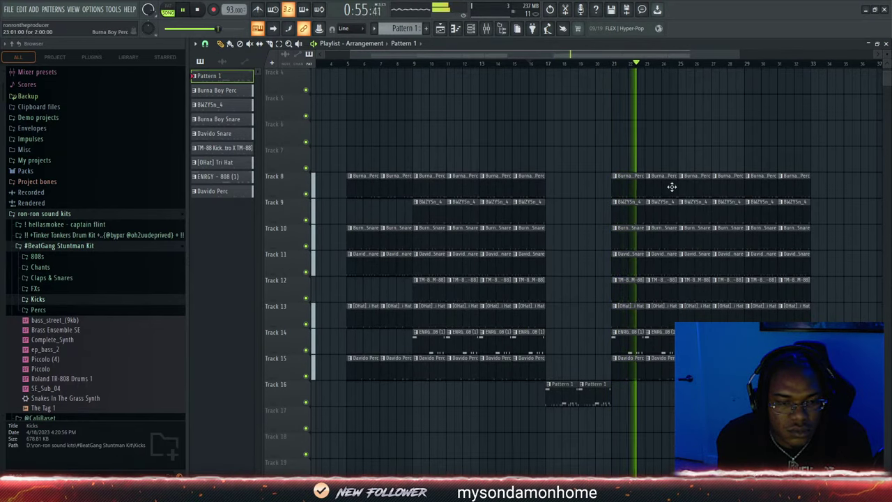
scroll(690, 172, up, 3)
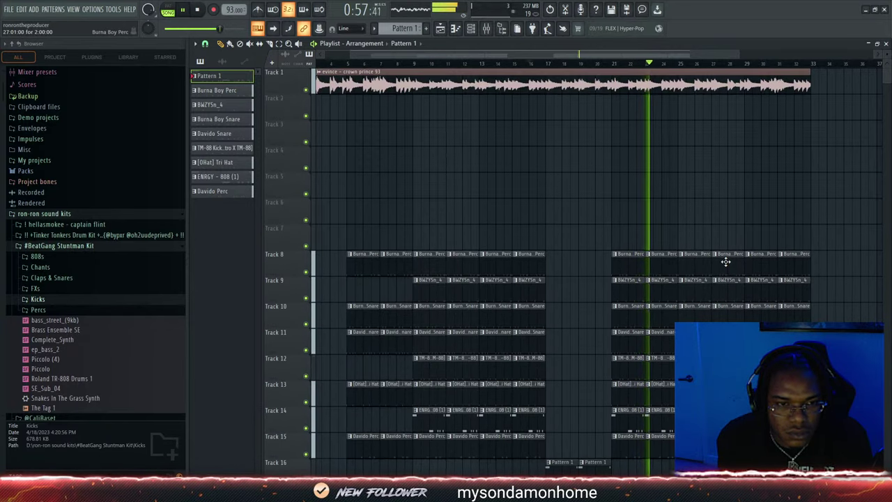
click(670, 409)
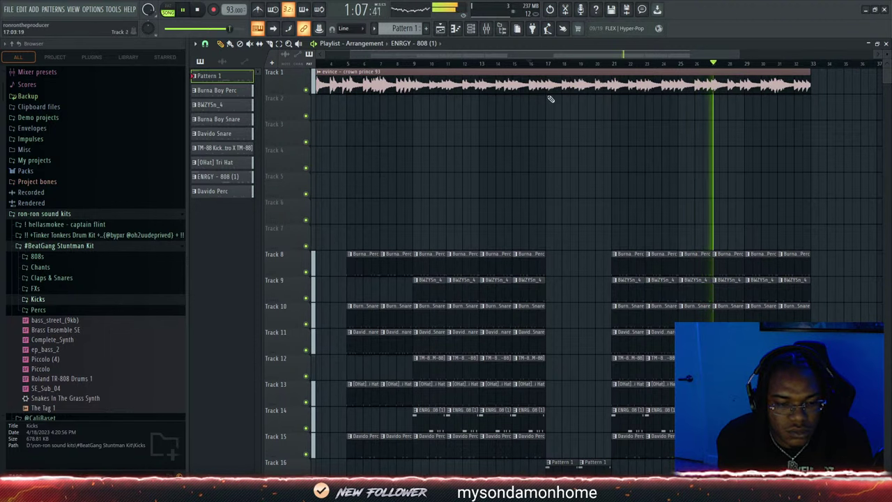
Delete the clips on Tracks 8 to 15 between bars 31 and 33 and place a Pattern 1 clip there on Track 16
scroll(599, 410, down, 2)
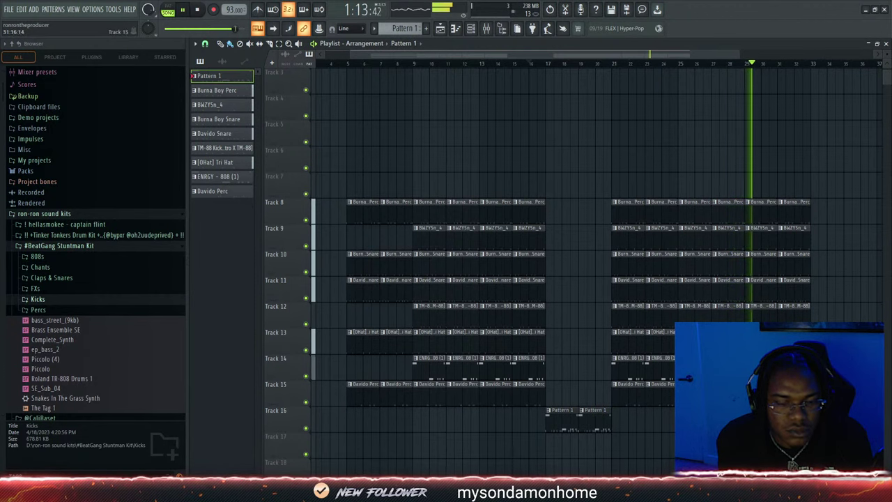
drag(794, 392, 795, 196)
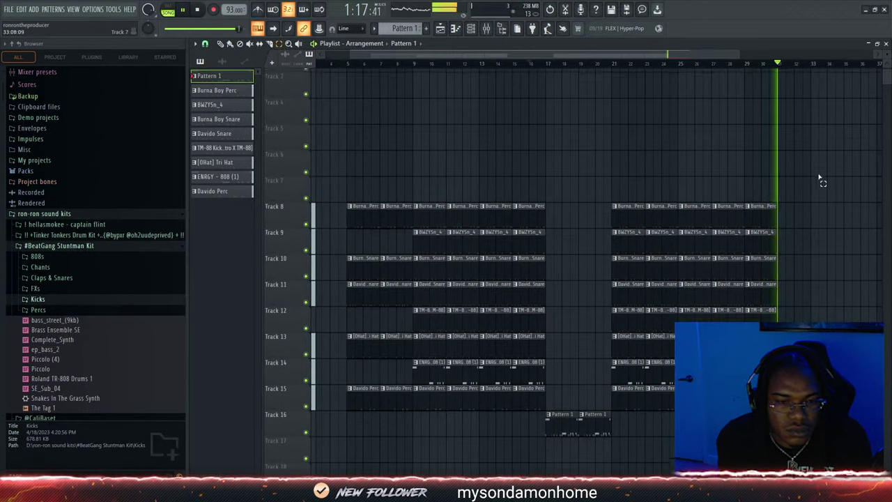
scroll(815, 167, up, 2)
drag(826, 86, 842, 306)
scroll(728, 197, up, 2)
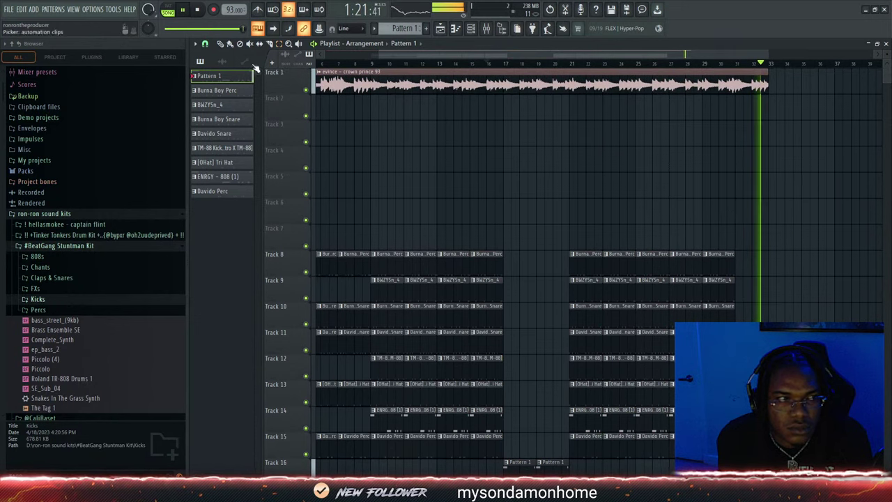
Restart playback near bar 16 and slice the evince - crown prince 93 loop on Track 1 at bars 9, 17 and 25
drag(442, 58, 380, 58)
click(563, 63)
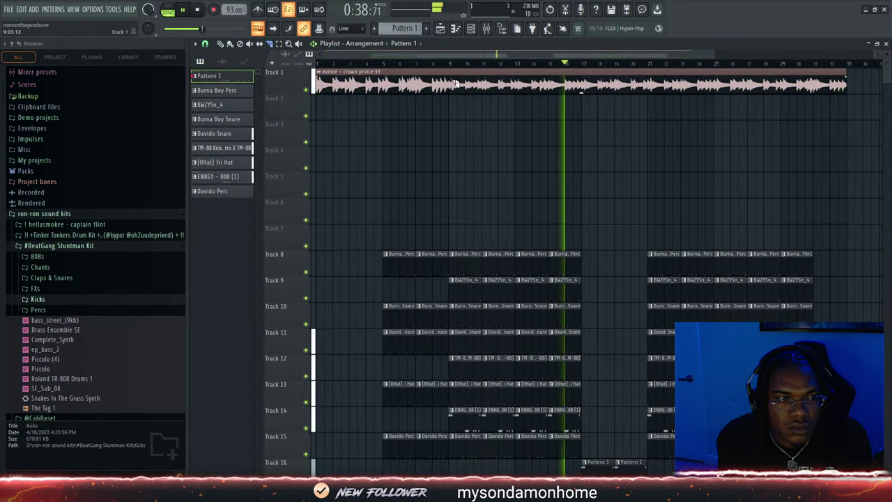
drag(448, 78, 452, 112)
key(space)
key(space)
drag(589, 78, 591, 103)
click(718, 88)
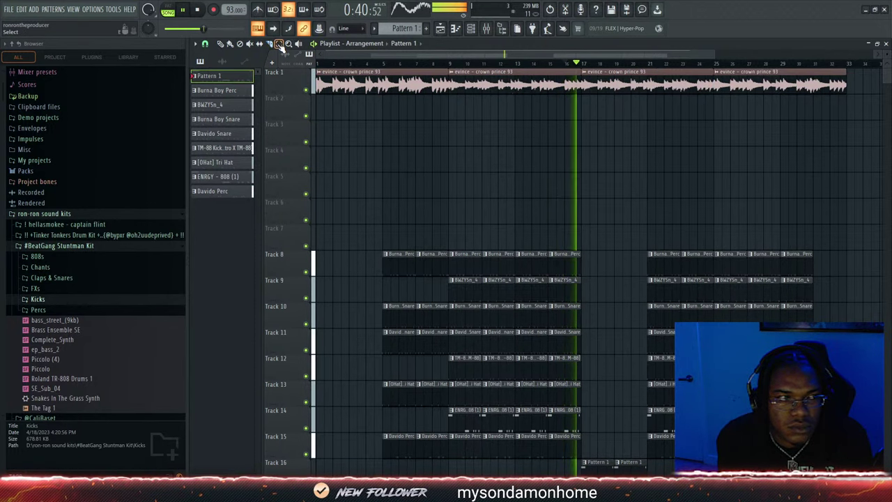
Duplicate all clips between bars 9 and 33 into bars 33 to 57, and play from the end of bar 32
drag(854, 84, 453, 446)
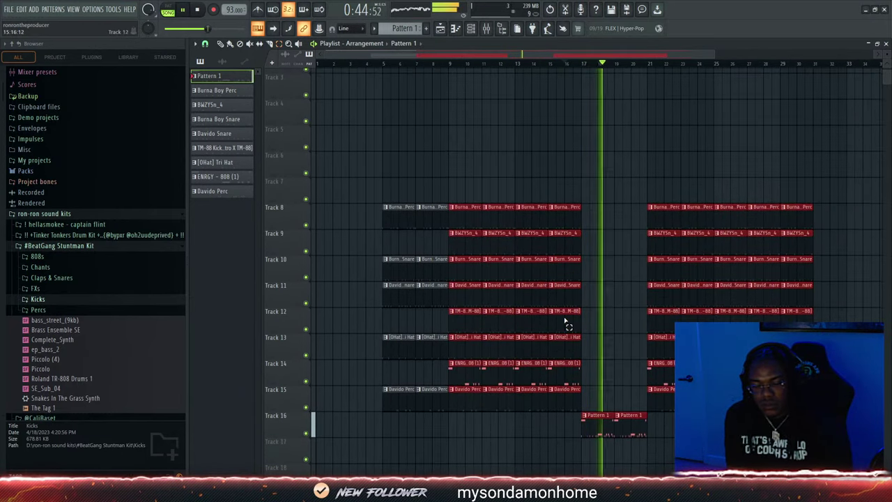
key(ctrl+b)
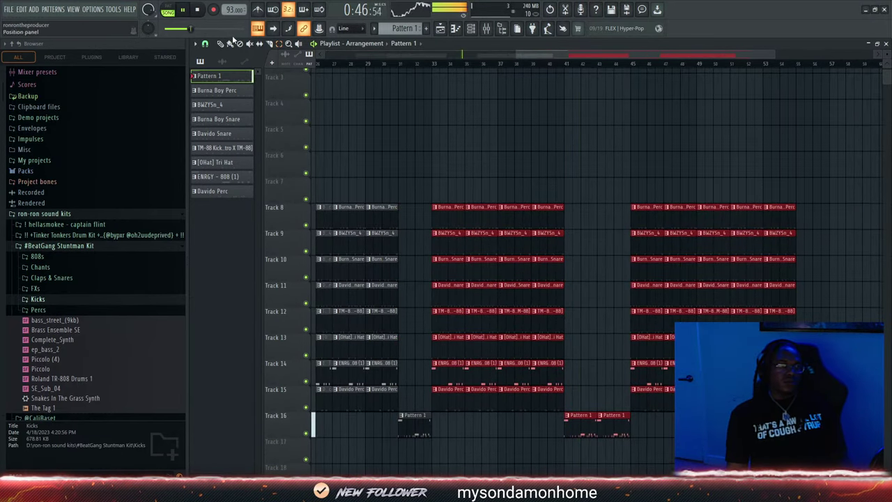
click(430, 64)
scroll(457, 202, up, 2)
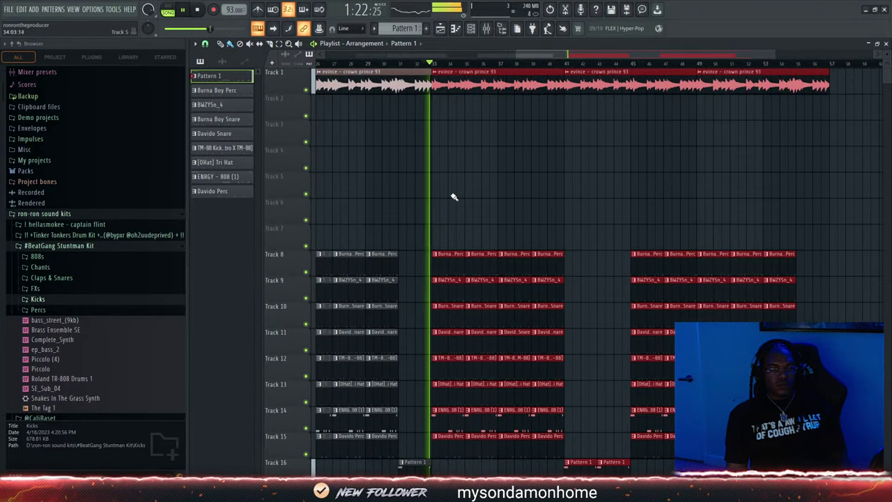
drag(511, 56, 317, 58)
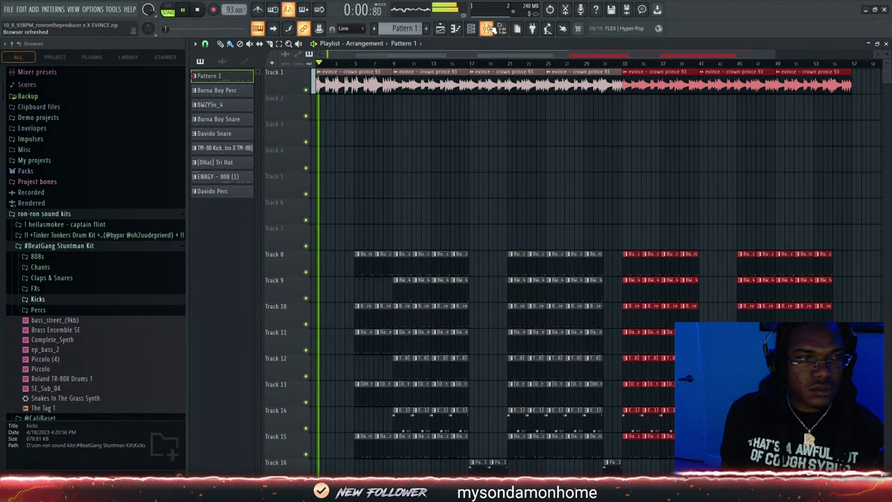
Open the mixer and reread the browser's folder structure
key(F9)
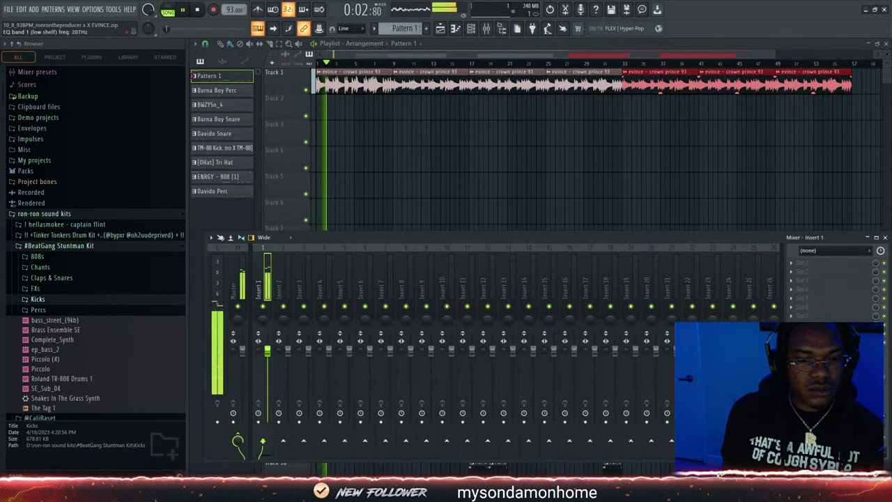
click(20, 45)
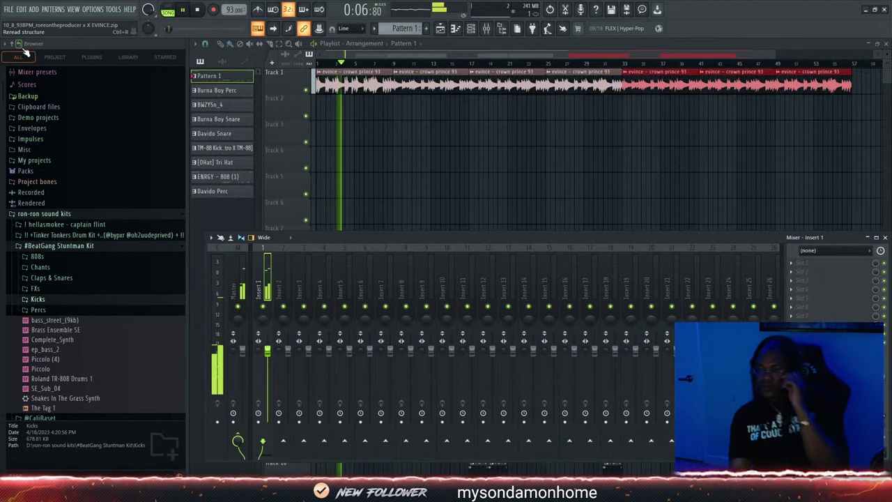